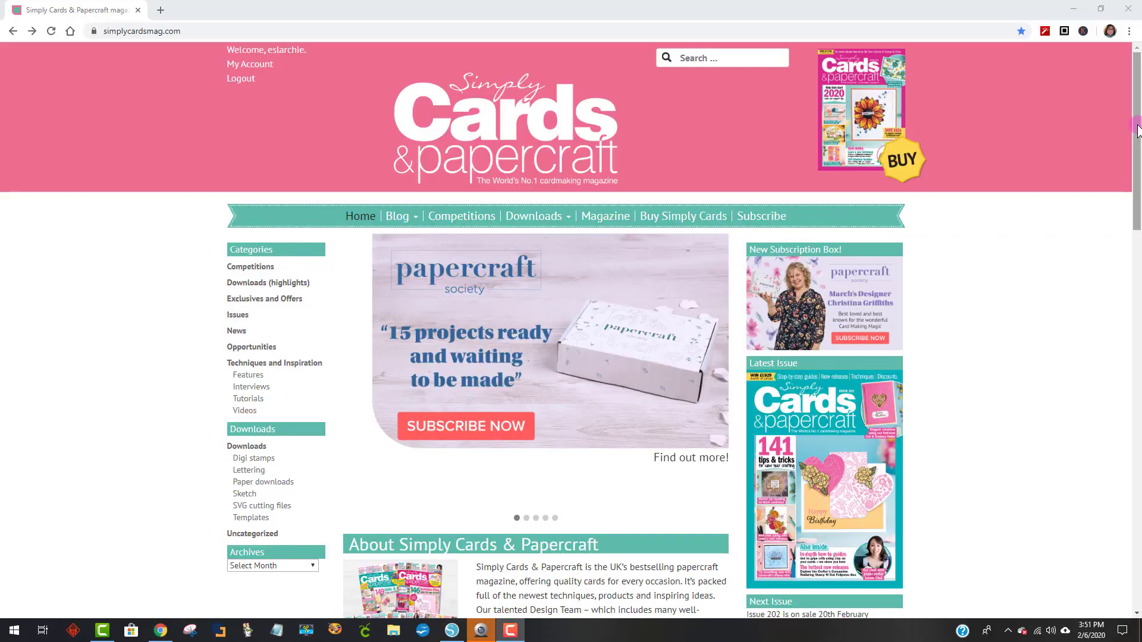
Open the Simply Cards & Papercraft page that lists all free downloads.
scroll(1138, 143, "down", 3)
scroll(1137, 142, "up", 1)
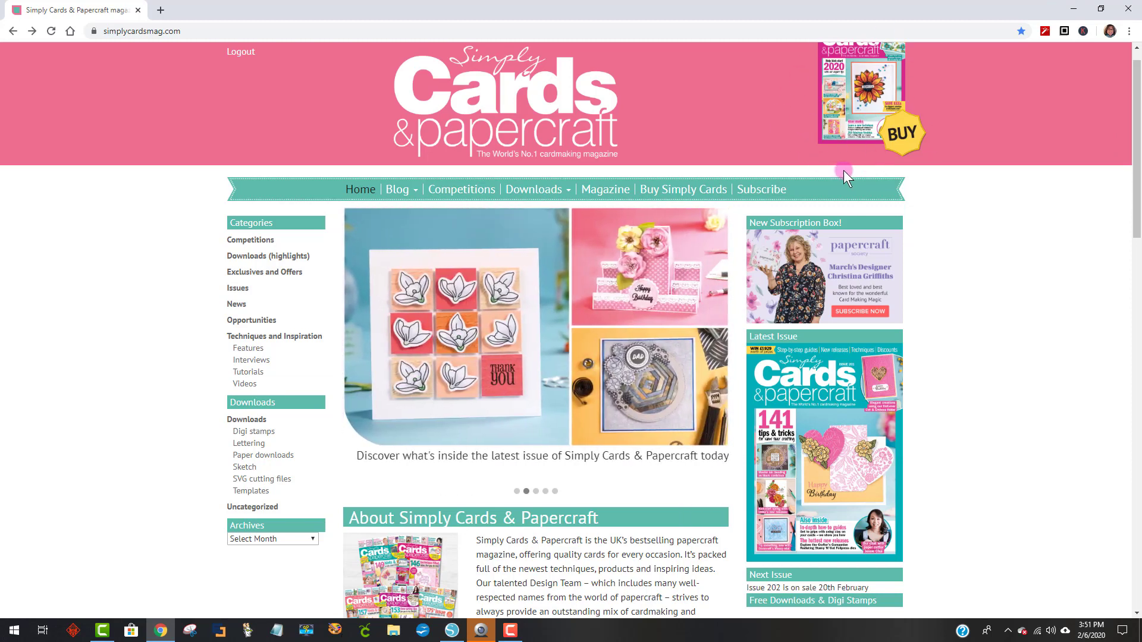
left_click(529, 192)
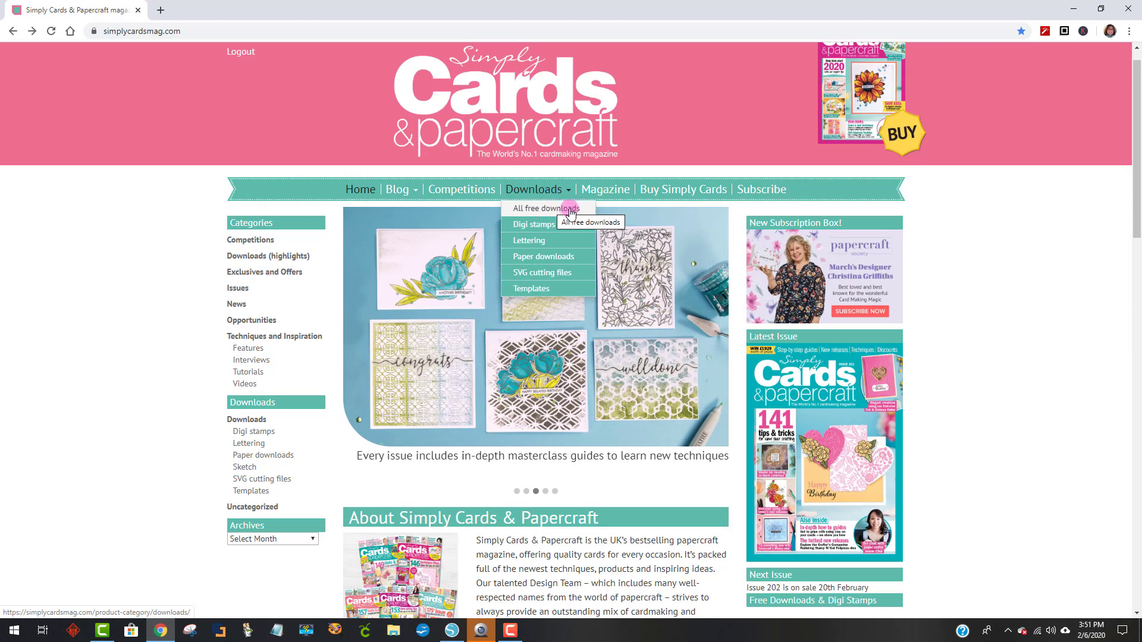
left_click(568, 209)
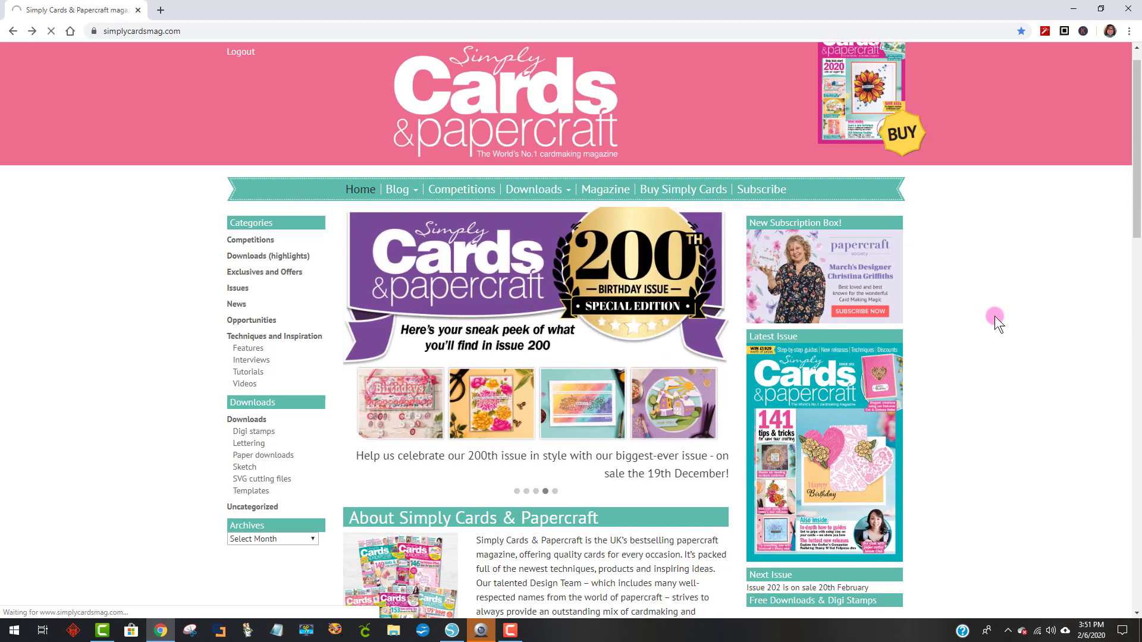
Look through the first page of free downloads and go to page 22 of the listing.
scroll(1051, 332, "down", 2)
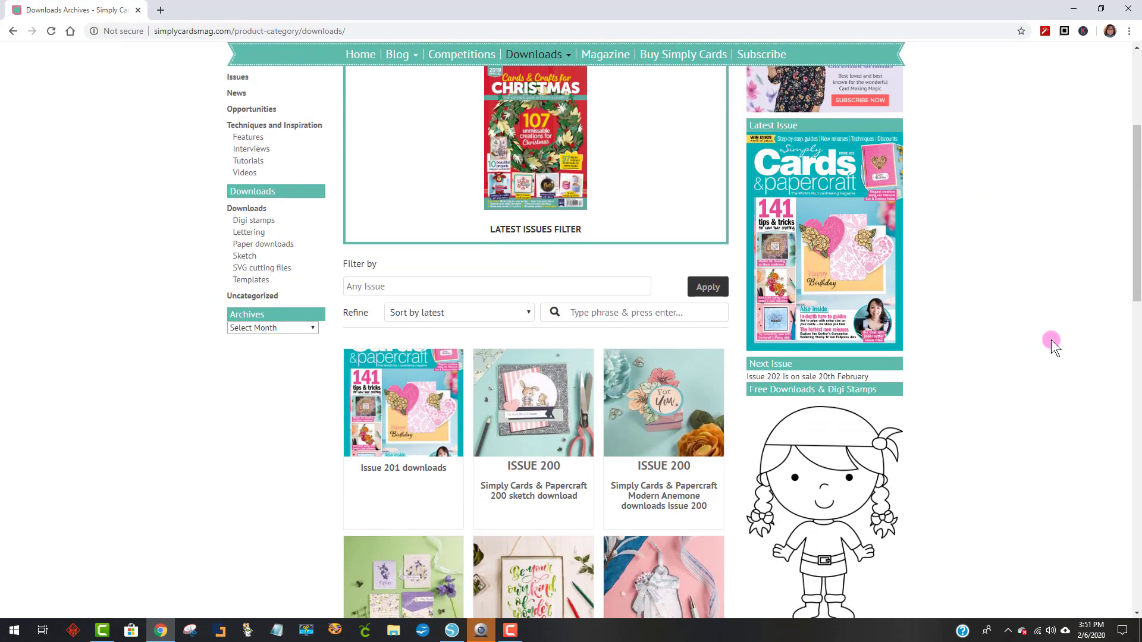
scroll(1051, 340, "down", 3)
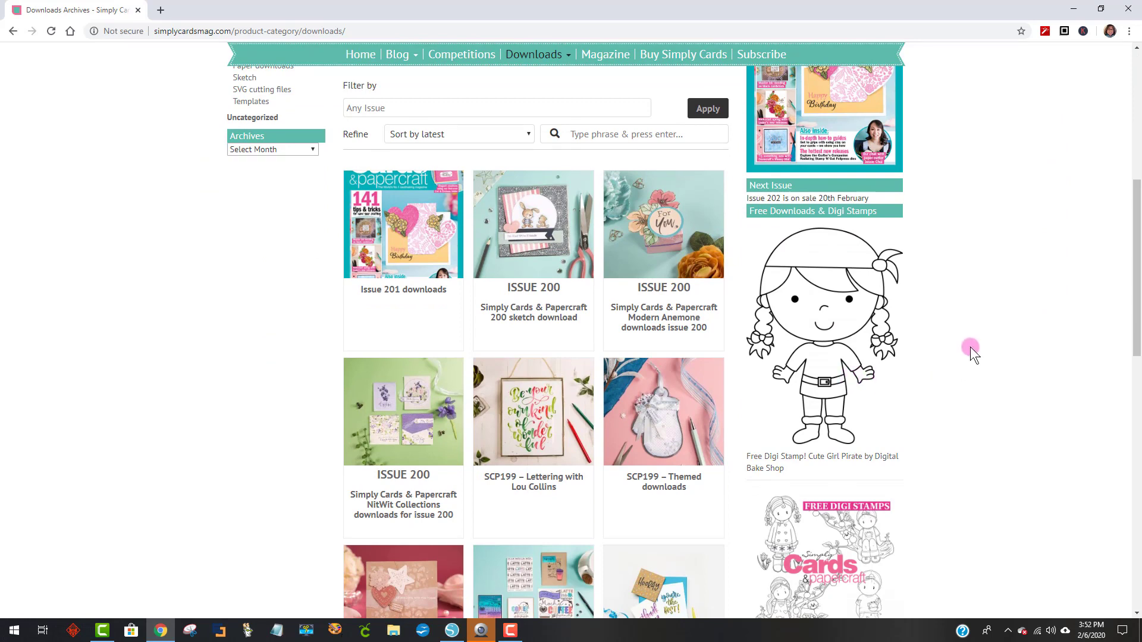
scroll(970, 350, "down", 2)
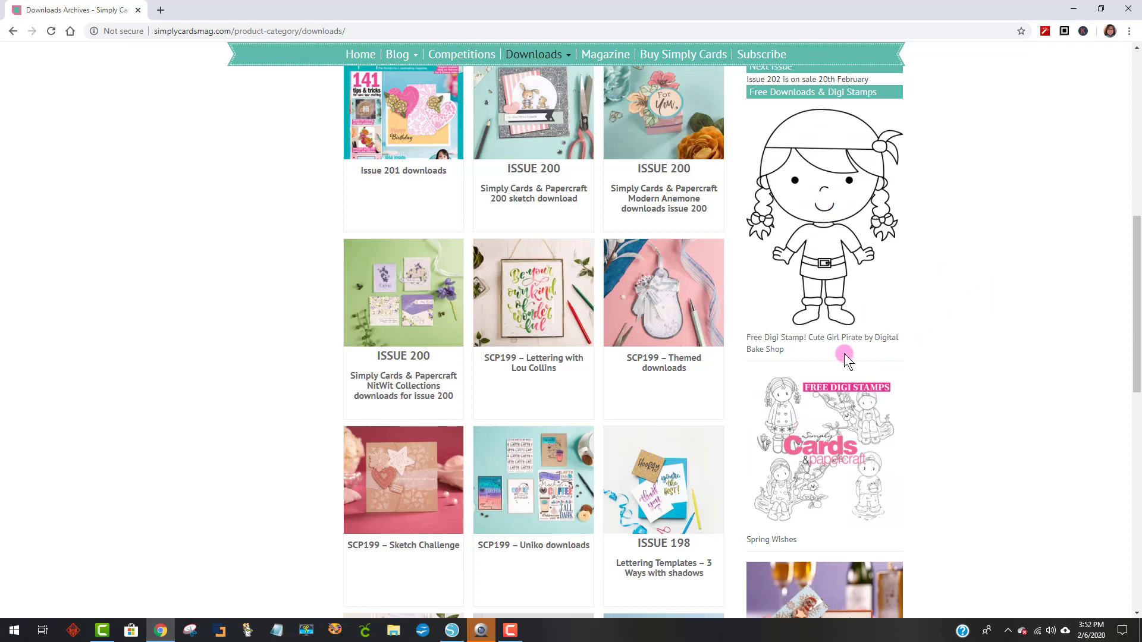
scroll(927, 250, "down", 5)
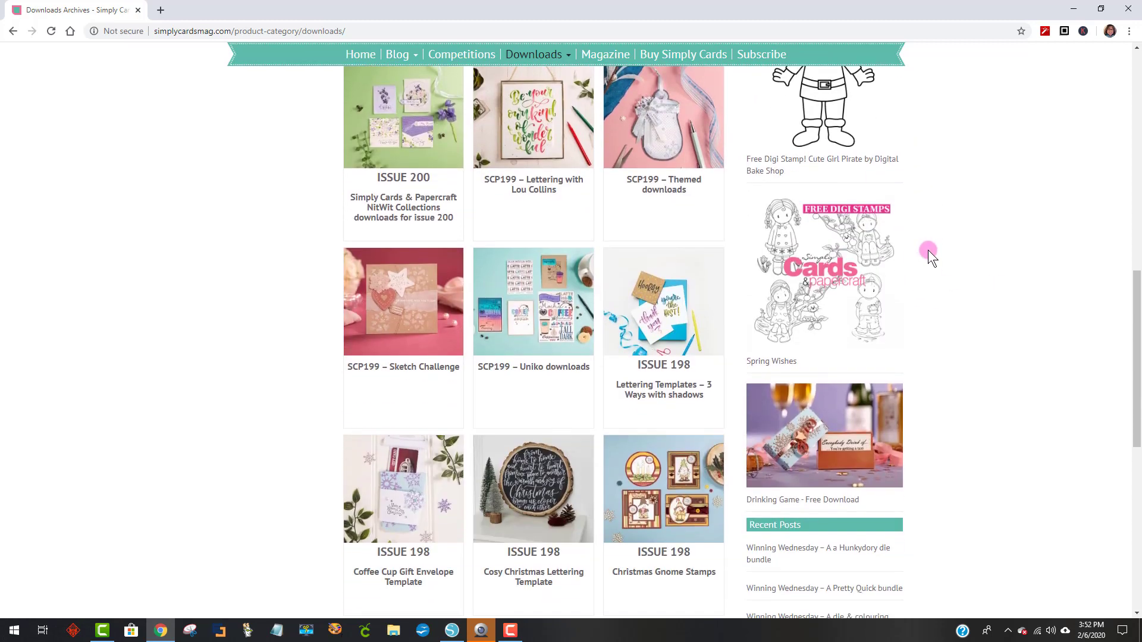
scroll(919, 280, "down", 1)
scroll(913, 289, "up", 2)
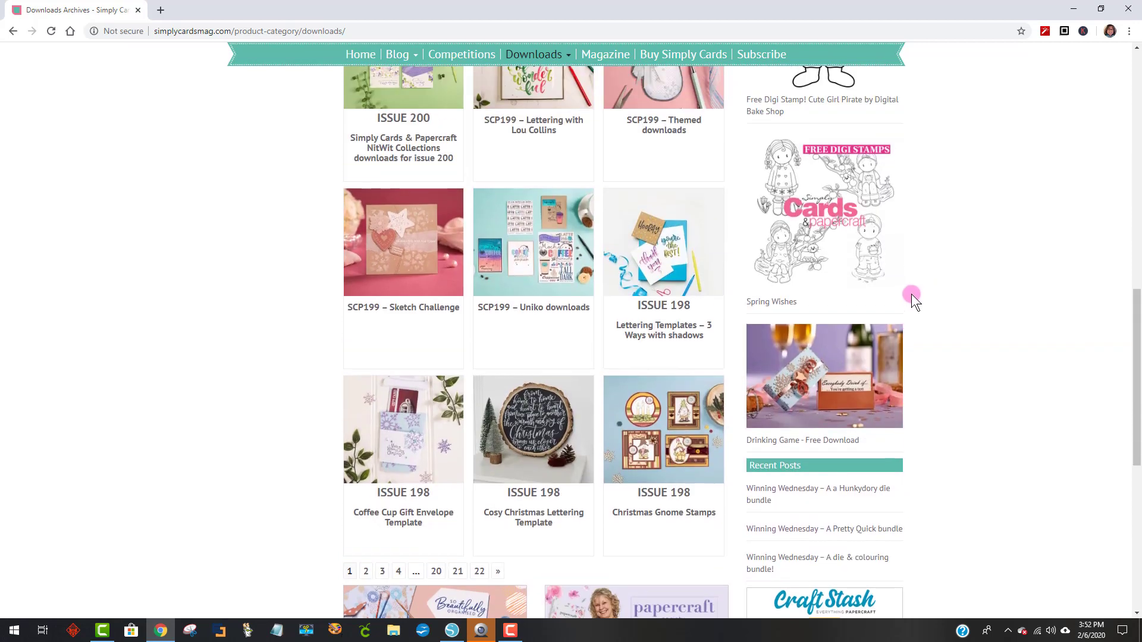
scroll(898, 279, "down", 4)
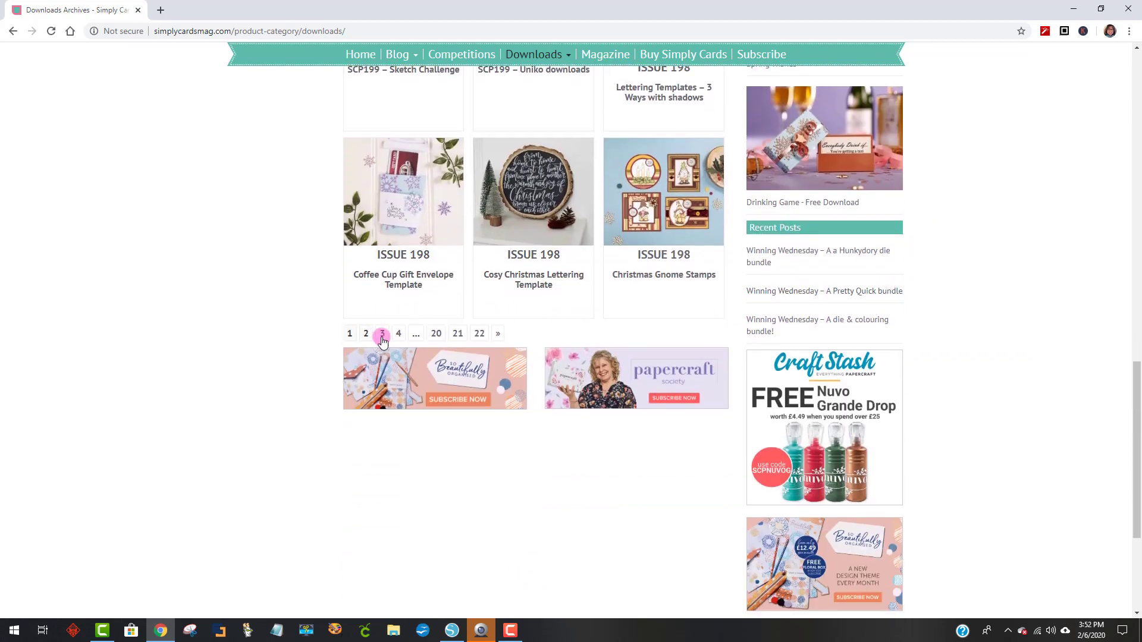
left_click(480, 335)
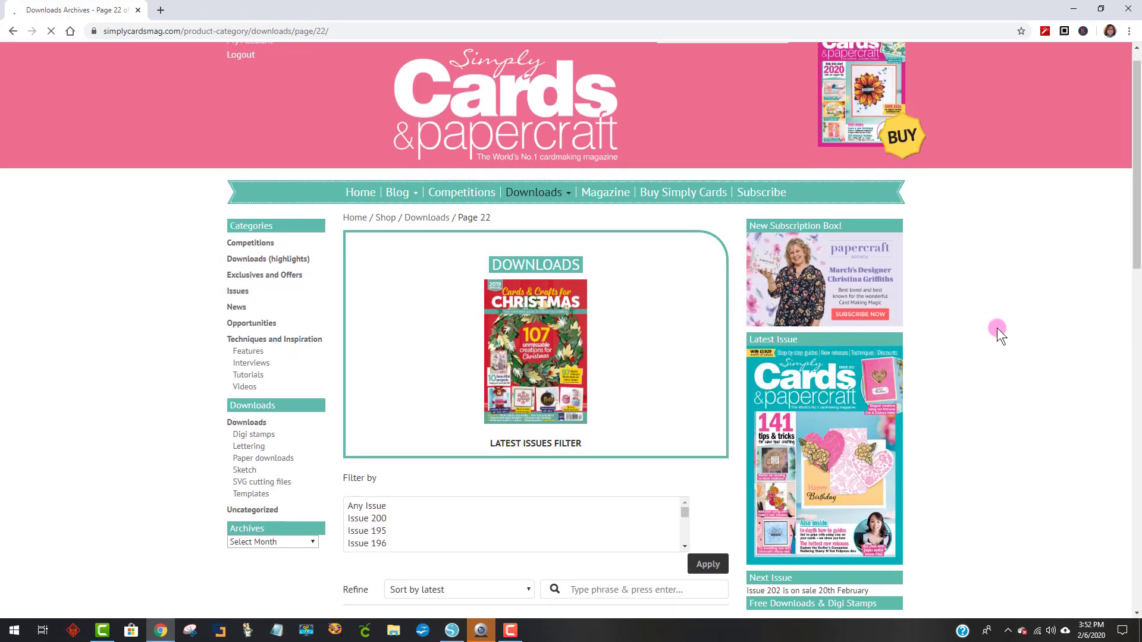
Examine the free digi stamps offered on the last pages of the downloads listing.
scroll(999, 327, "down", 8)
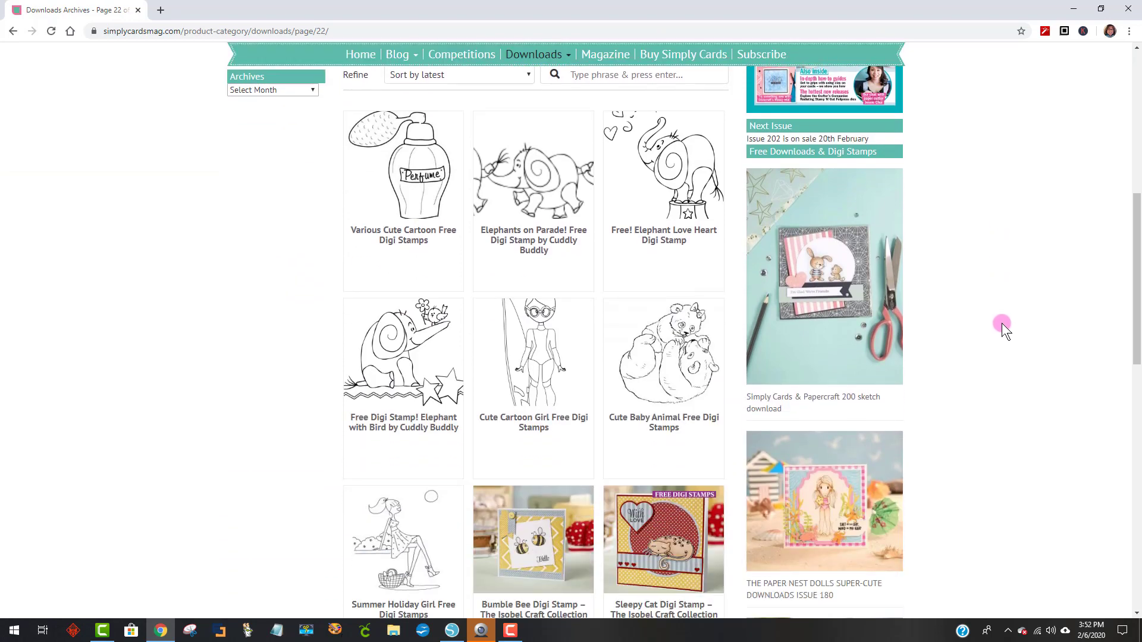
scroll(1002, 325, "down", 5)
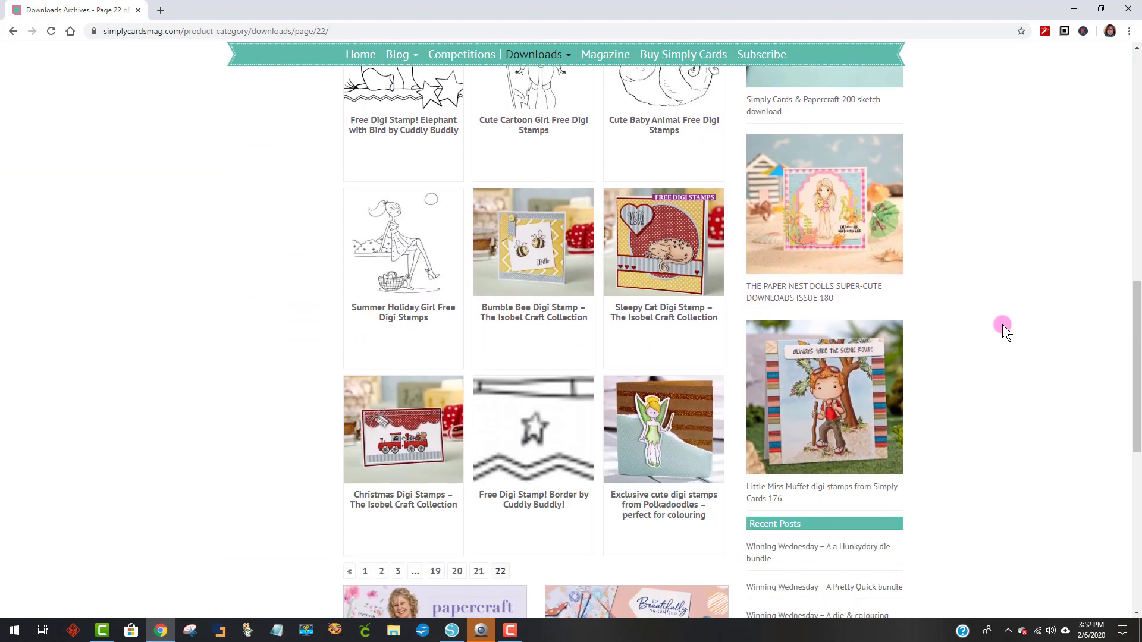
scroll(1011, 329, "down", 4)
scroll(1023, 333, "up", 10)
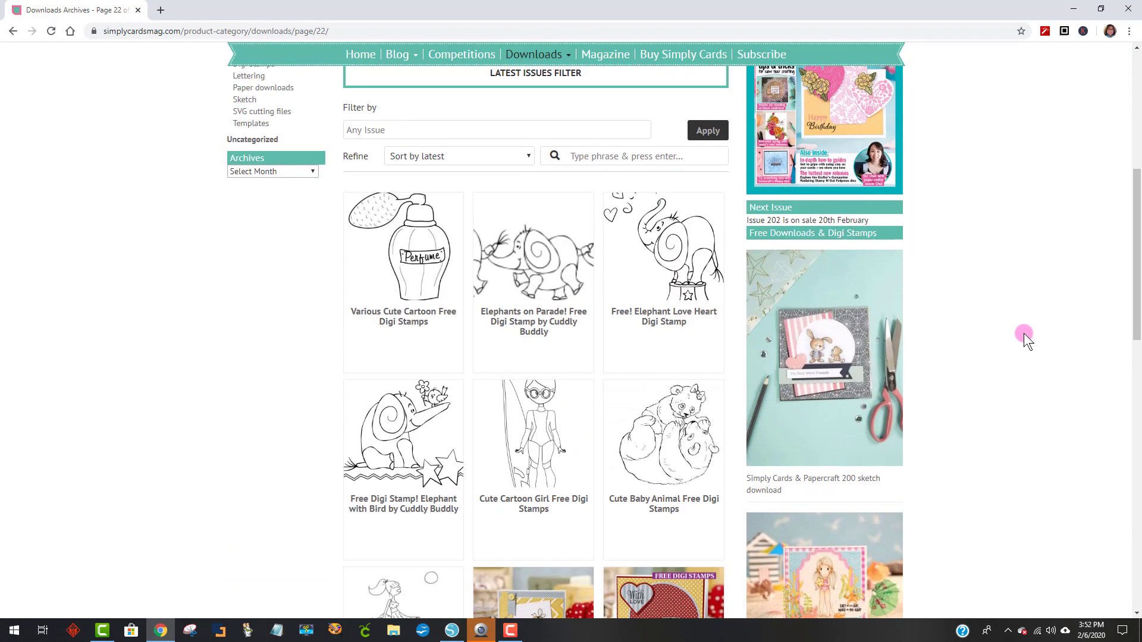
scroll(1023, 333, "up", 6)
scroll(1023, 333, "down", 12)
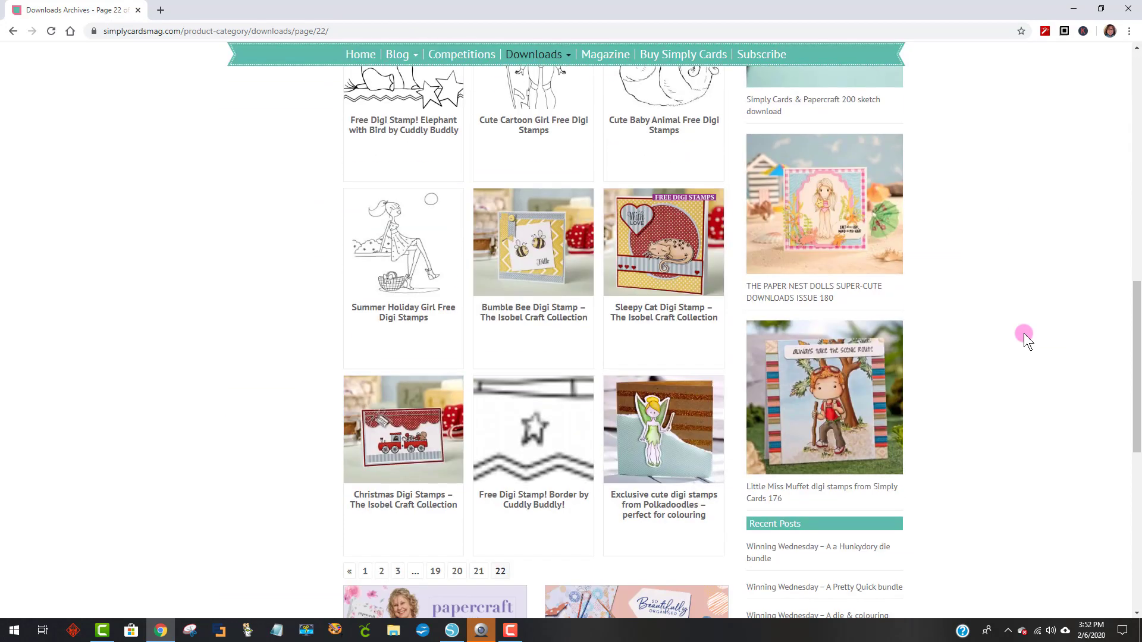
scroll(1023, 333, "down", 8)
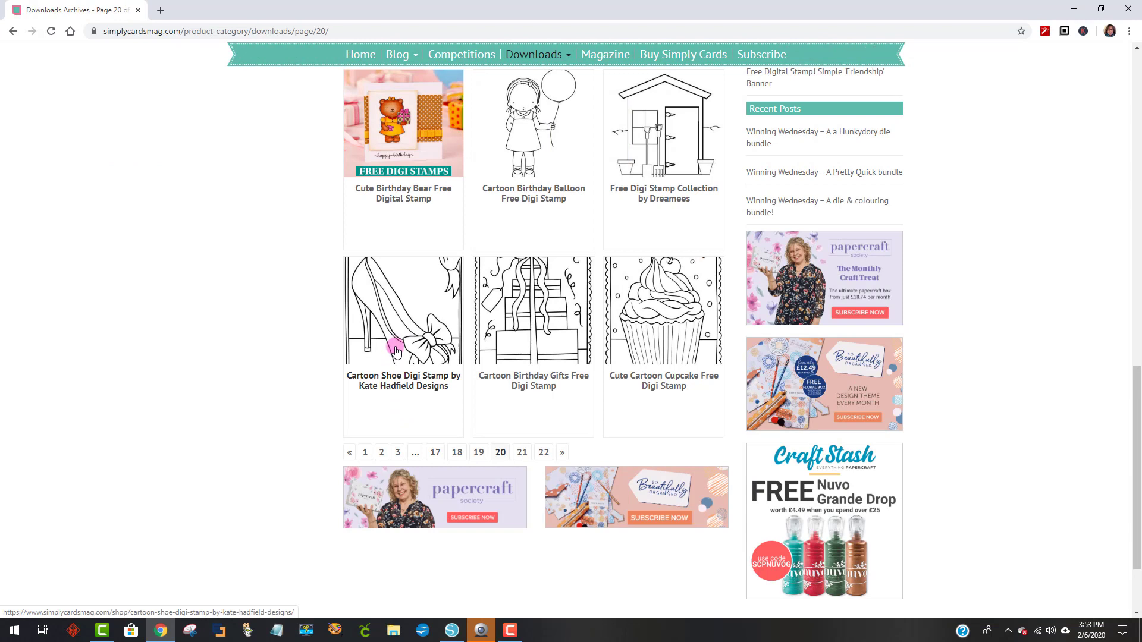
View the Cartoon Shoe digi stamp's product page and return to page 20 of the downloads.
left_click(400, 353)
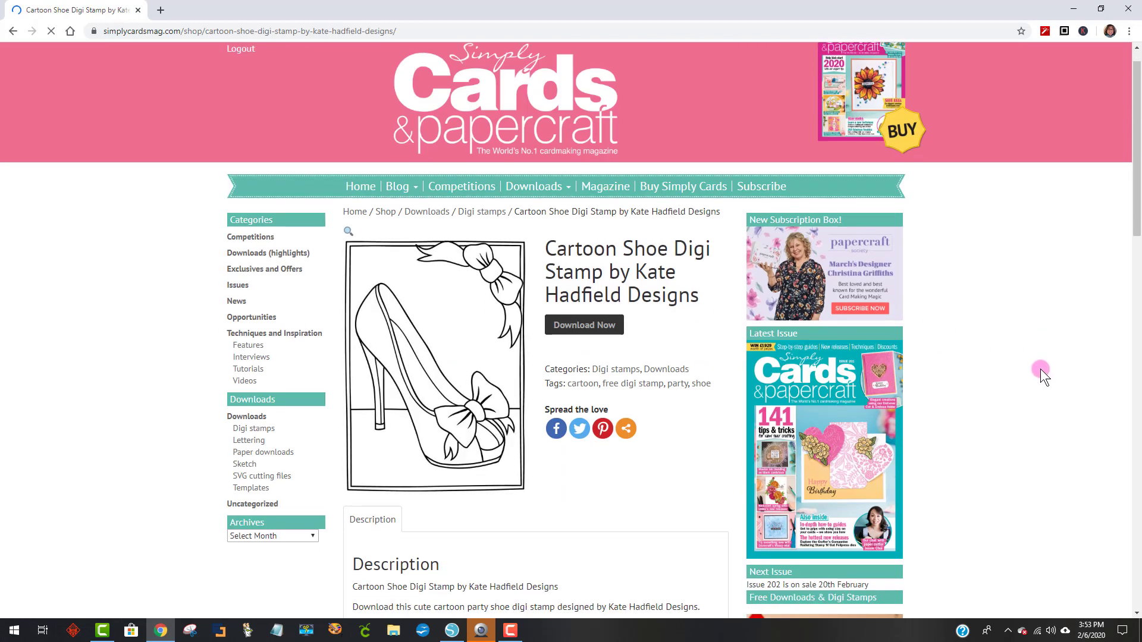
scroll(1041, 369, "down", 1)
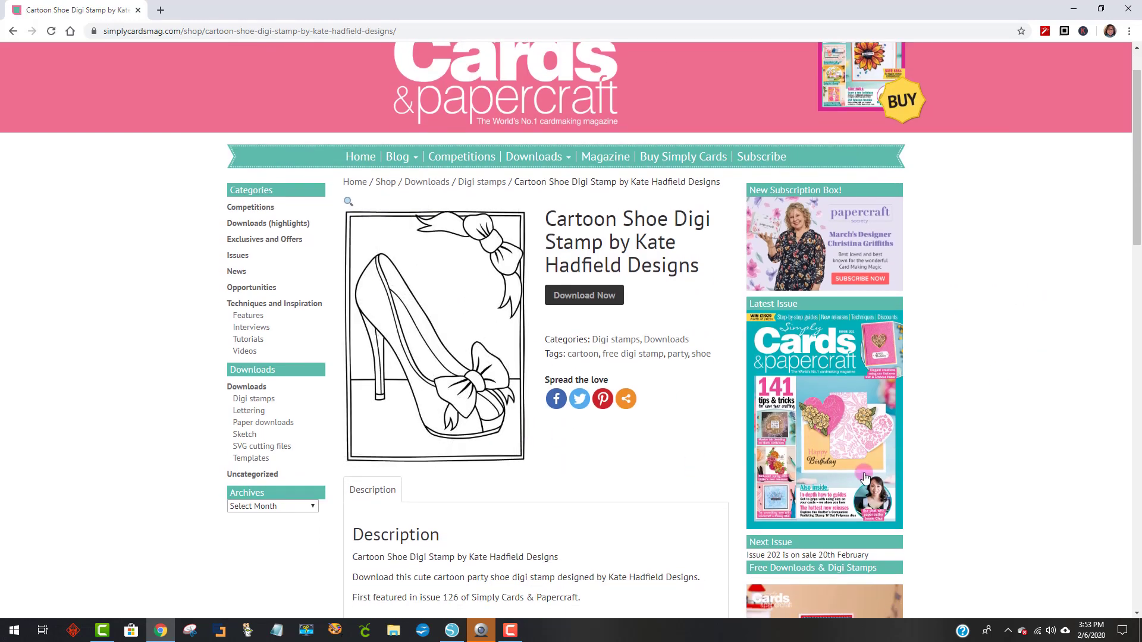
scroll(1134, 419, "down", 1)
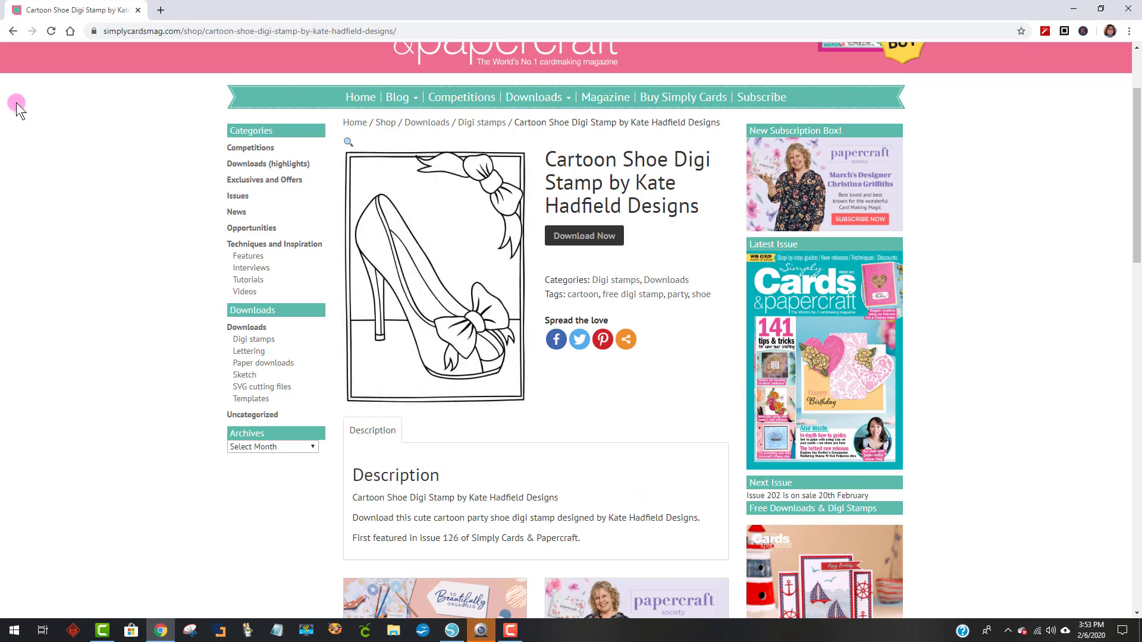
left_click(11, 29)
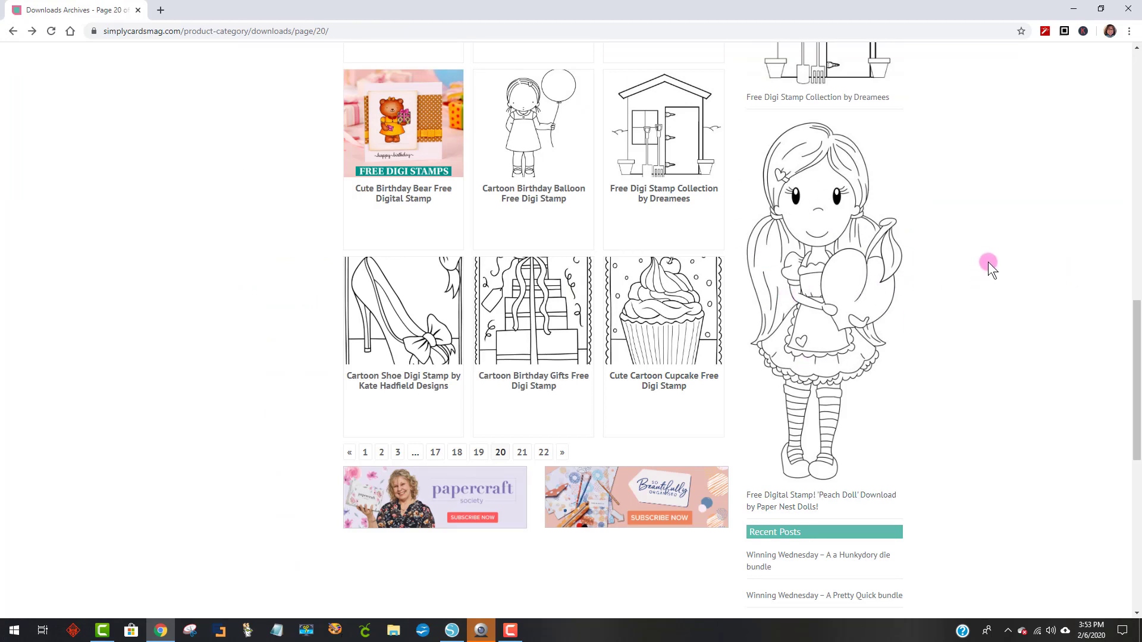
Search the site for Paper Nest Dolls and look through the digi stamps in the results.
left_click(852, 295)
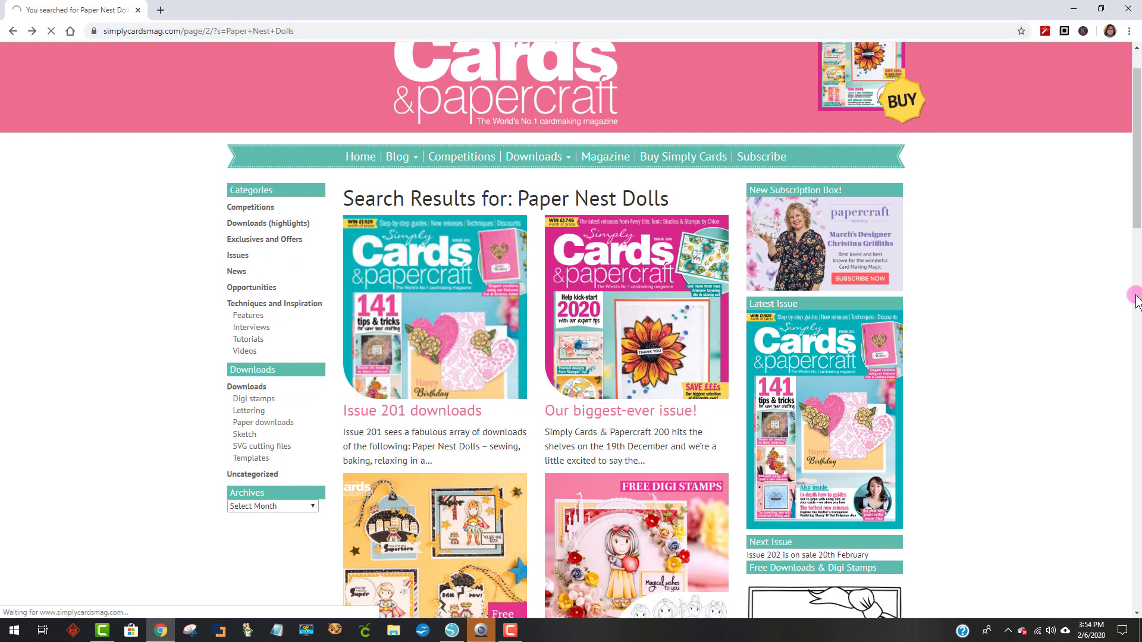
scroll(1133, 324, "down", 15)
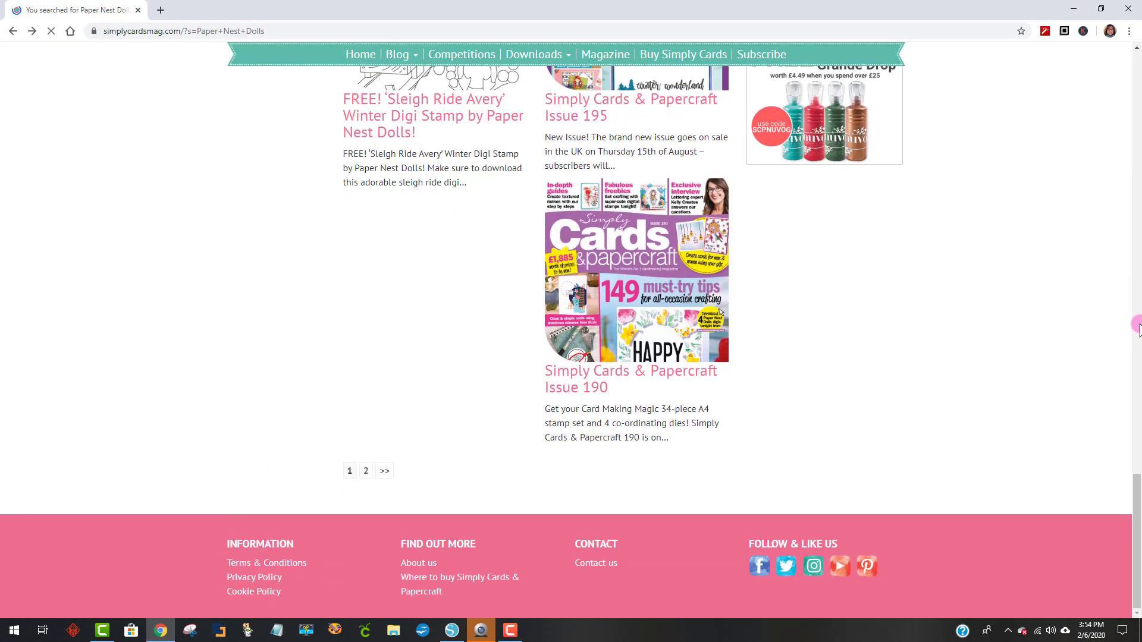
scroll(1137, 317, "up", 4)
scroll(1139, 319, "up", 8)
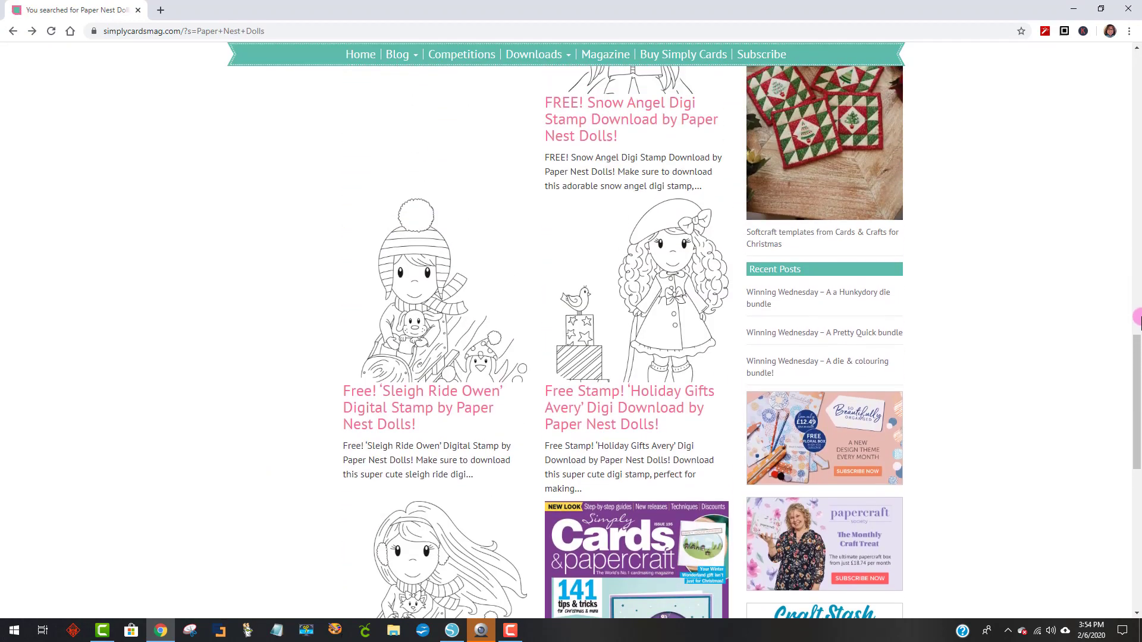
scroll(1137, 320, "up", 10)
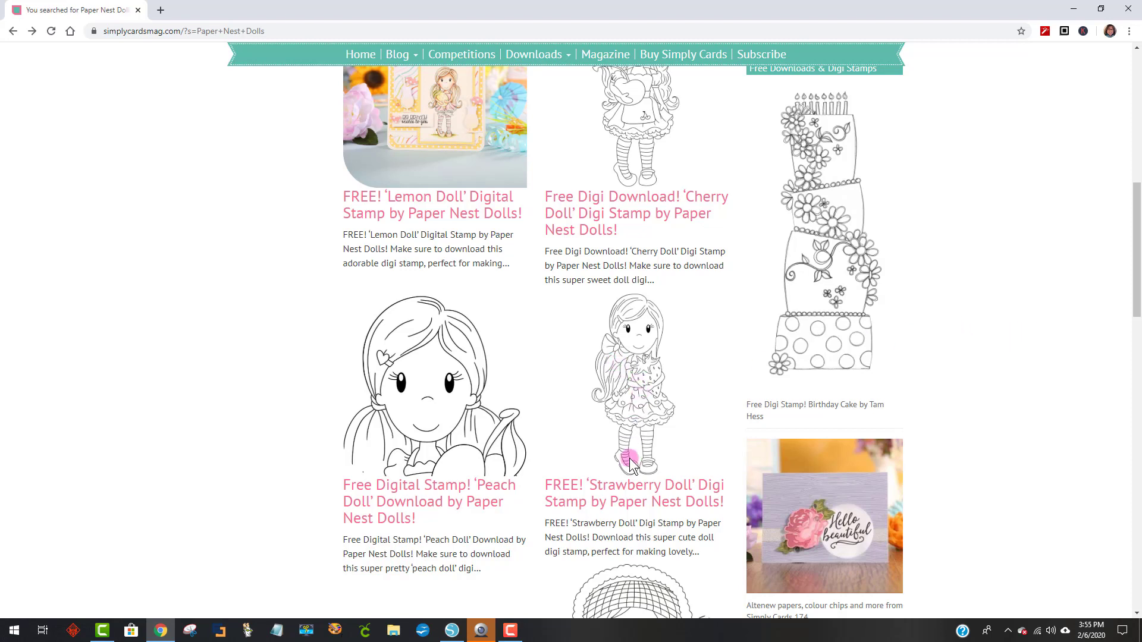
Download the free 'Strawberry Doll' digi stamp by Paper Nest Dolls from its product page.
left_click(626, 493)
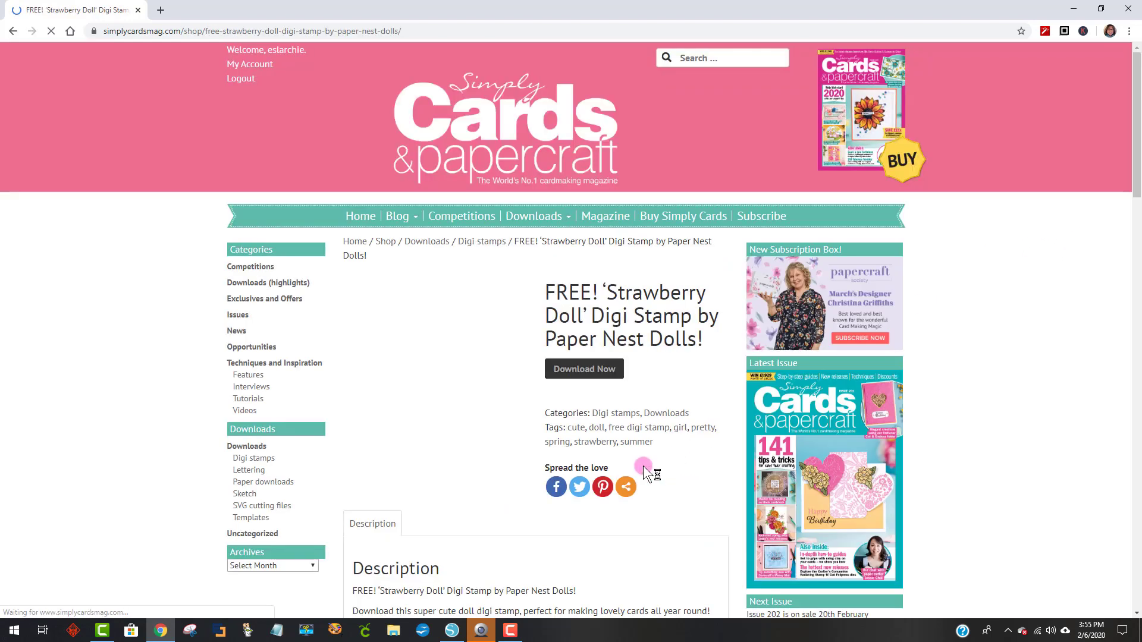
scroll(990, 399, "down", 2)
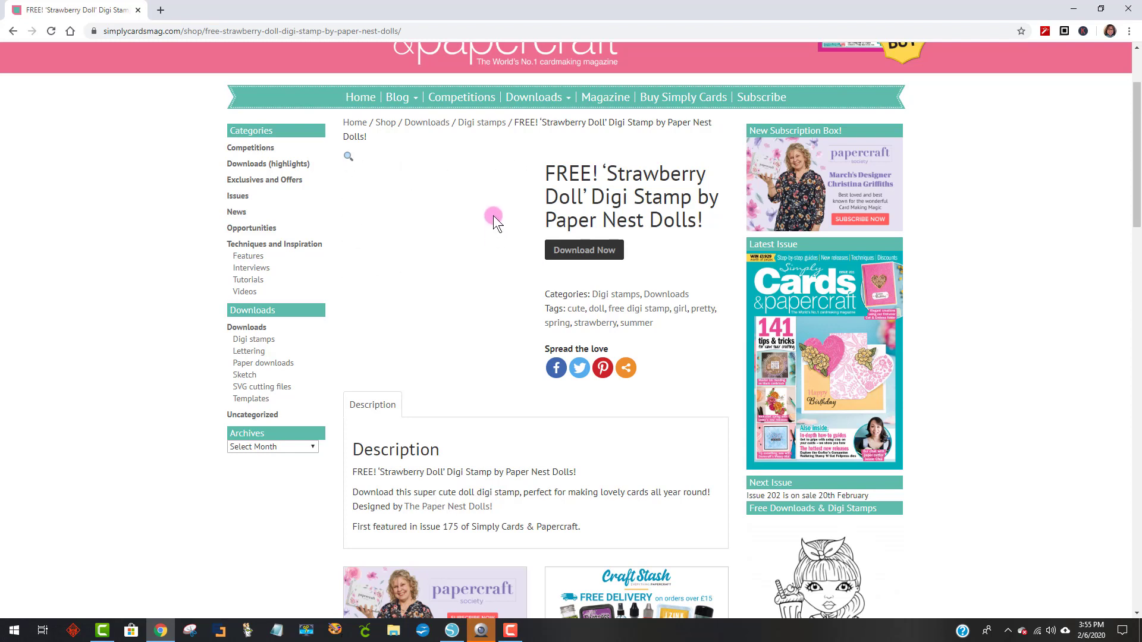
left_click(598, 253)
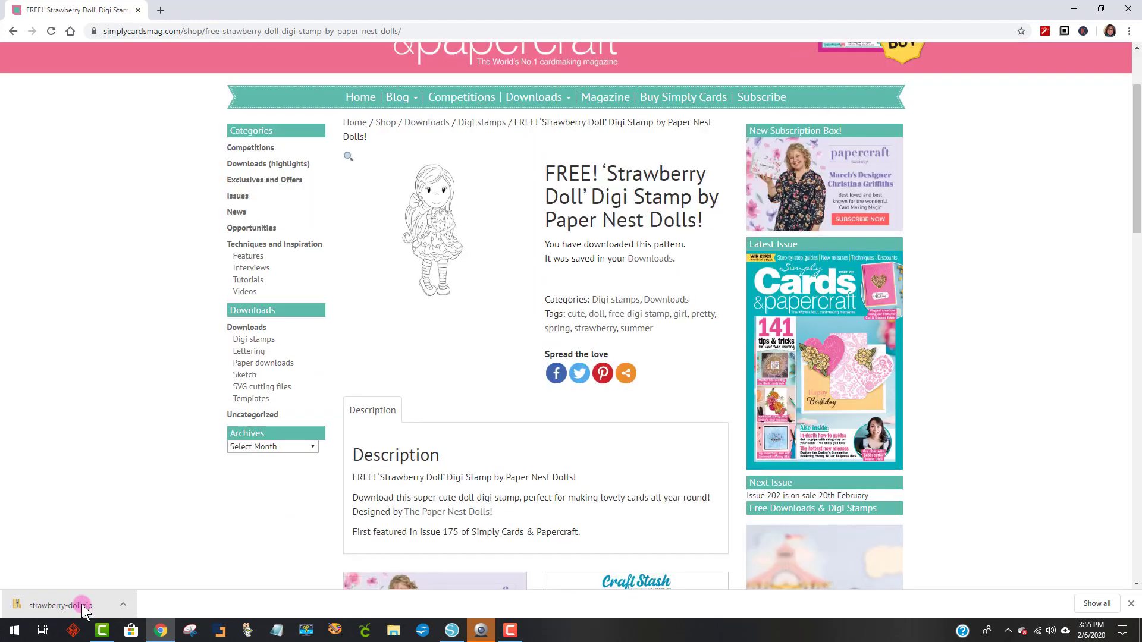
Show the downloaded strawberry-doll.zip in its folder and extract it to the strawberry-doll folder in Downloads.
left_click(121, 605)
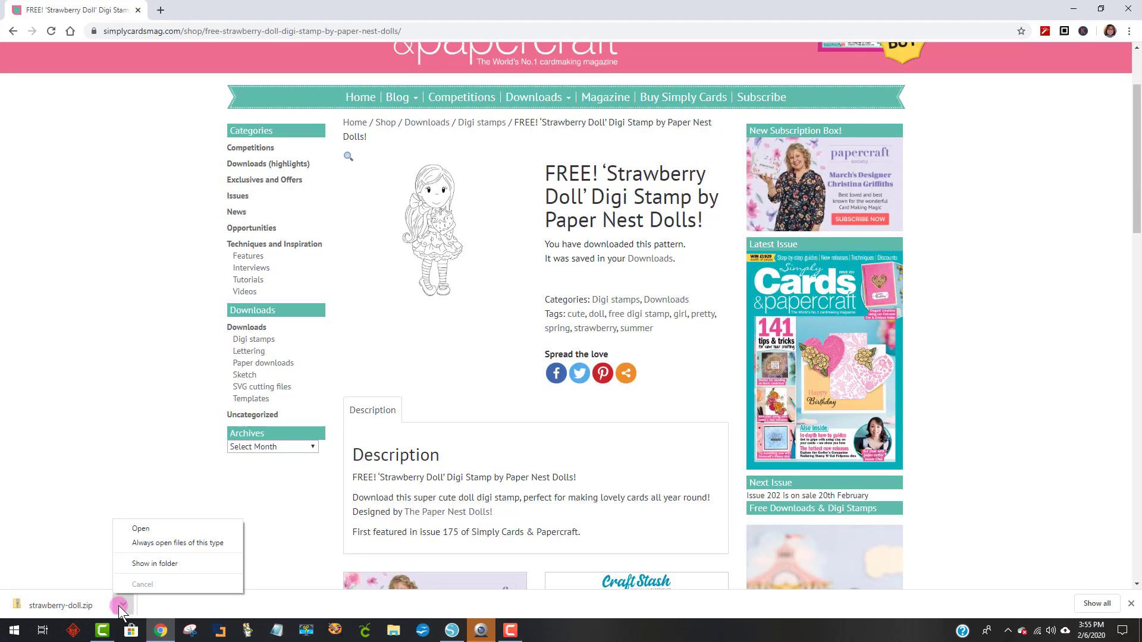
left_click(172, 563)
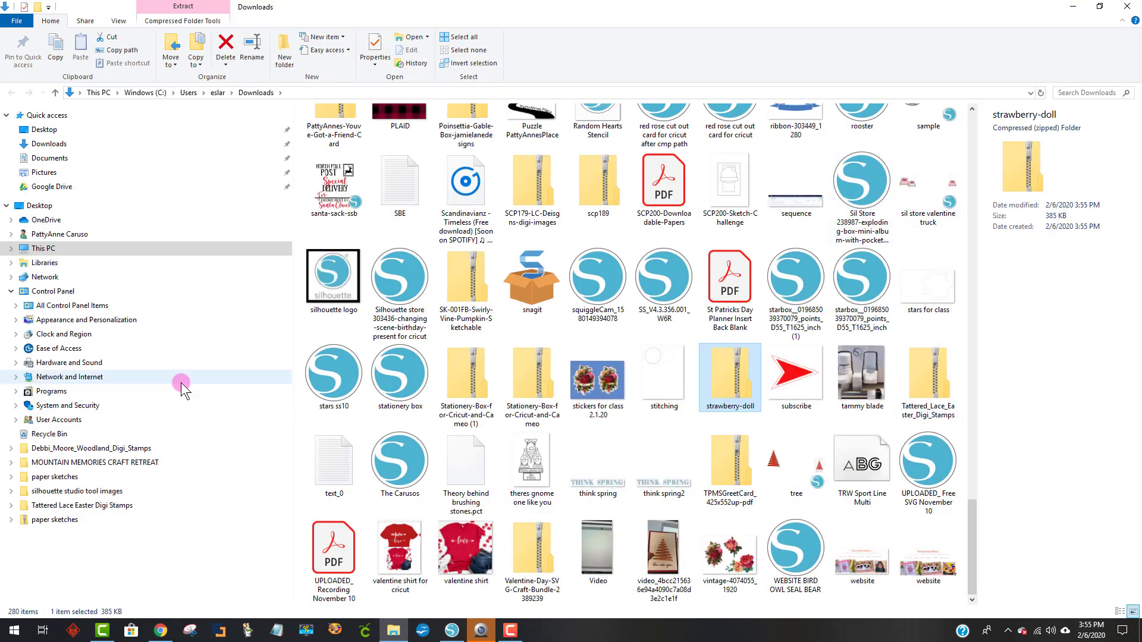
double_click(730, 377)
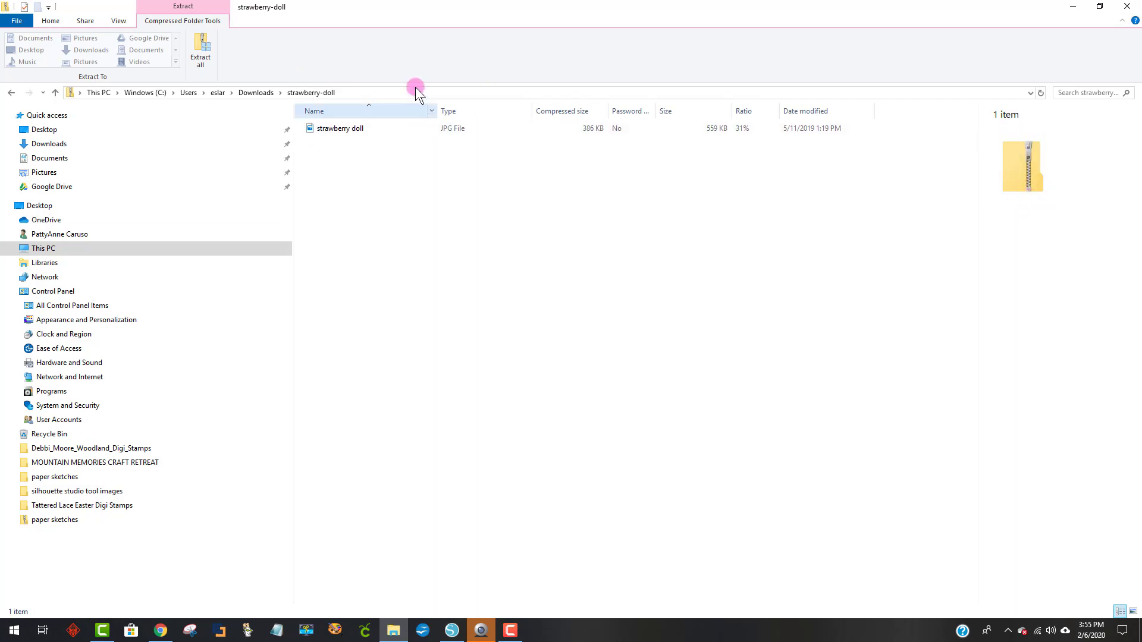
left_click(204, 58)
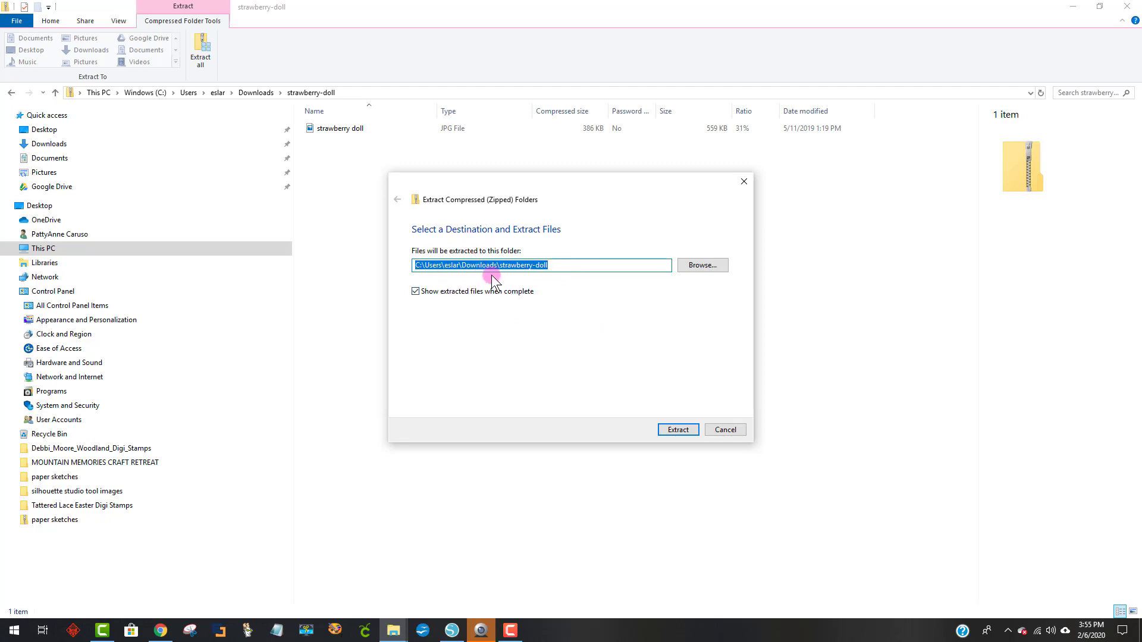
left_click(690, 428)
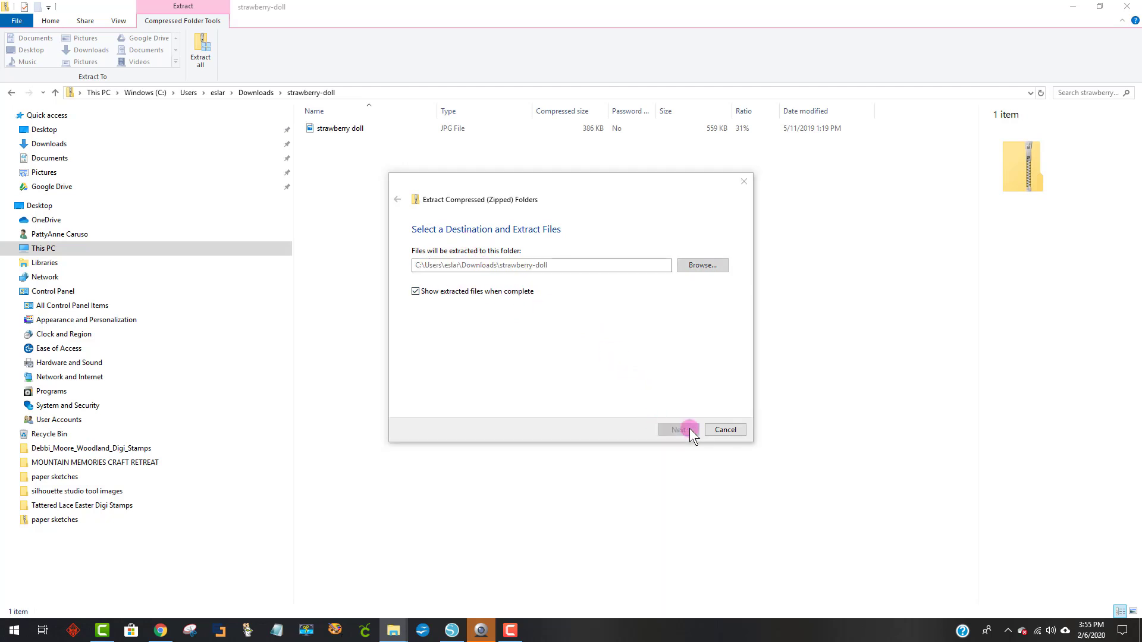
Open the extracted strawberry doll image, copy it, and switch to Silhouette Studio.
double_click(335, 152)
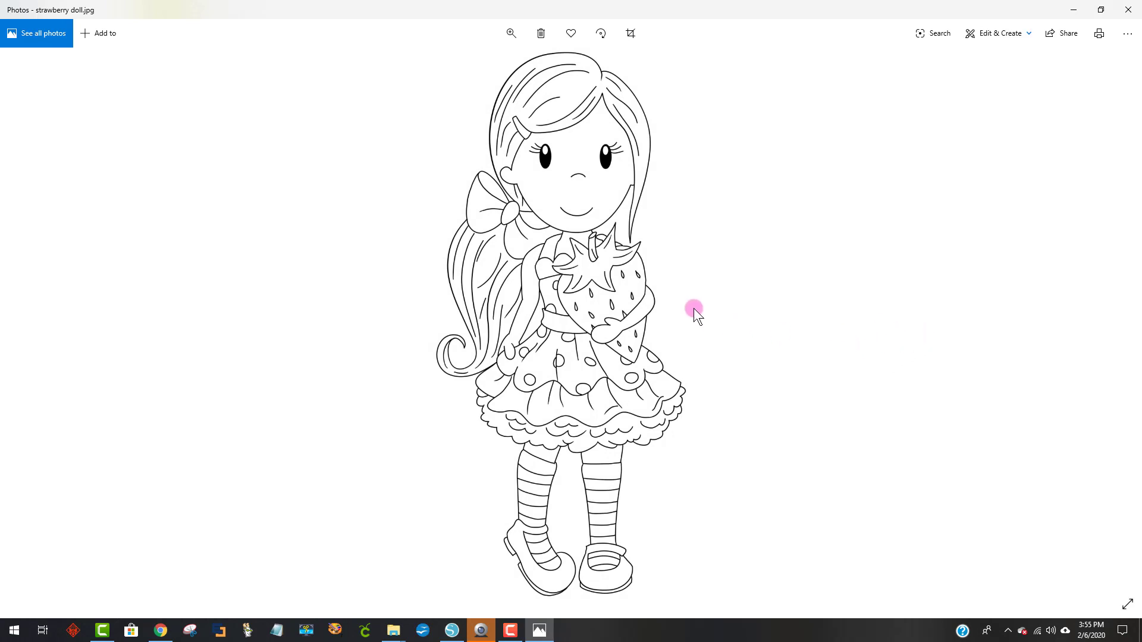
right_click(577, 257)
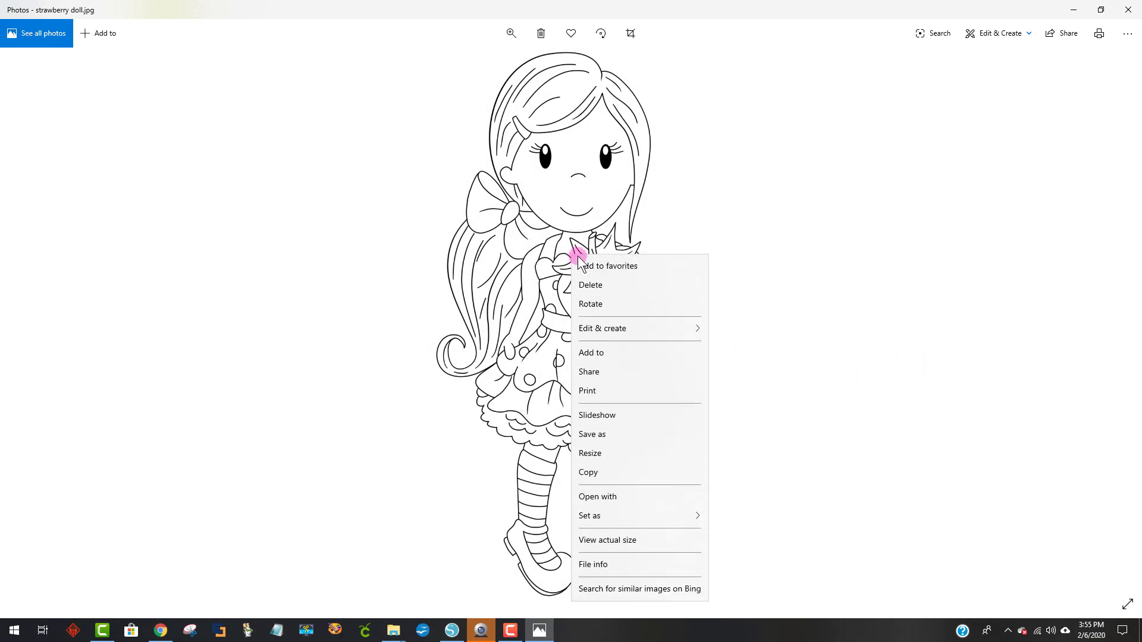
left_click(592, 475)
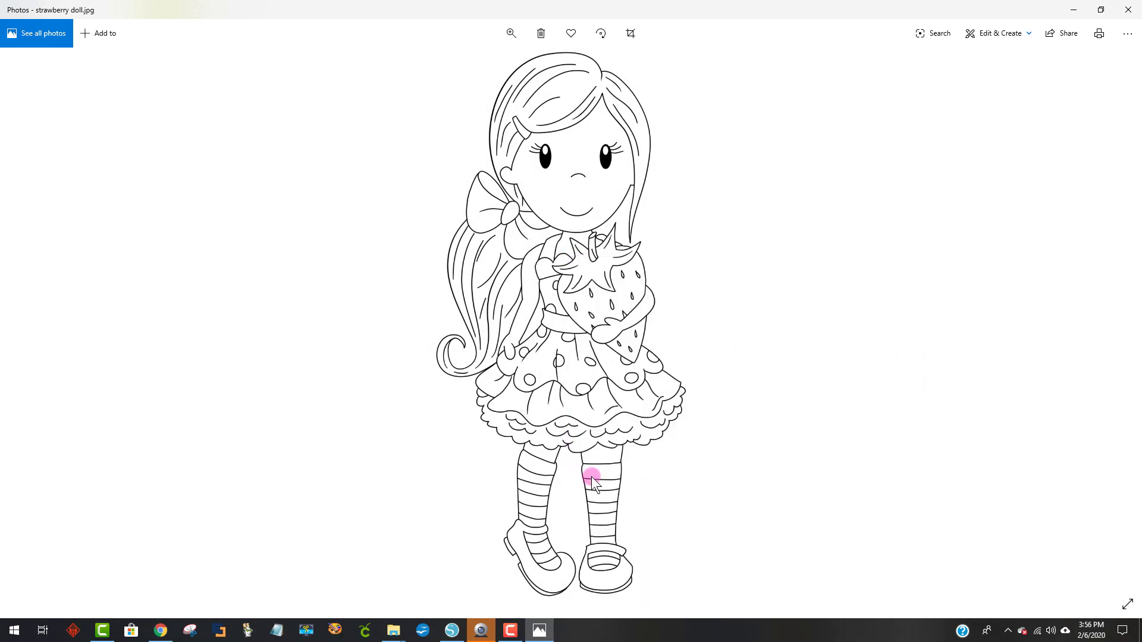
left_click(451, 631)
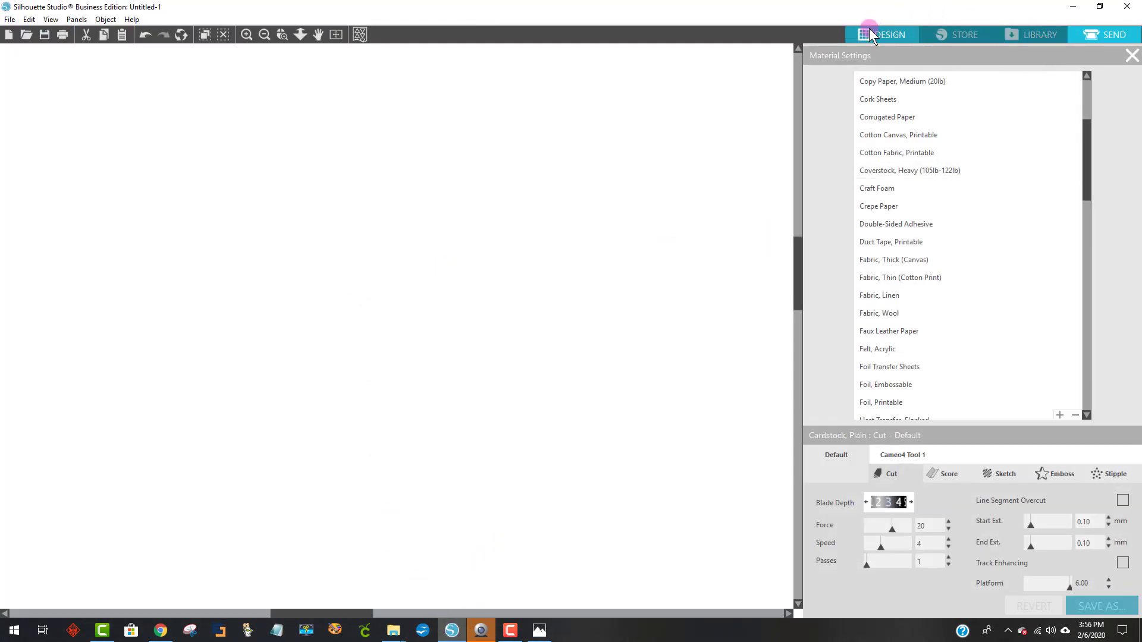
Create a new drawing and paste the copied strawberry doll image onto its page.
left_click(1115, 42)
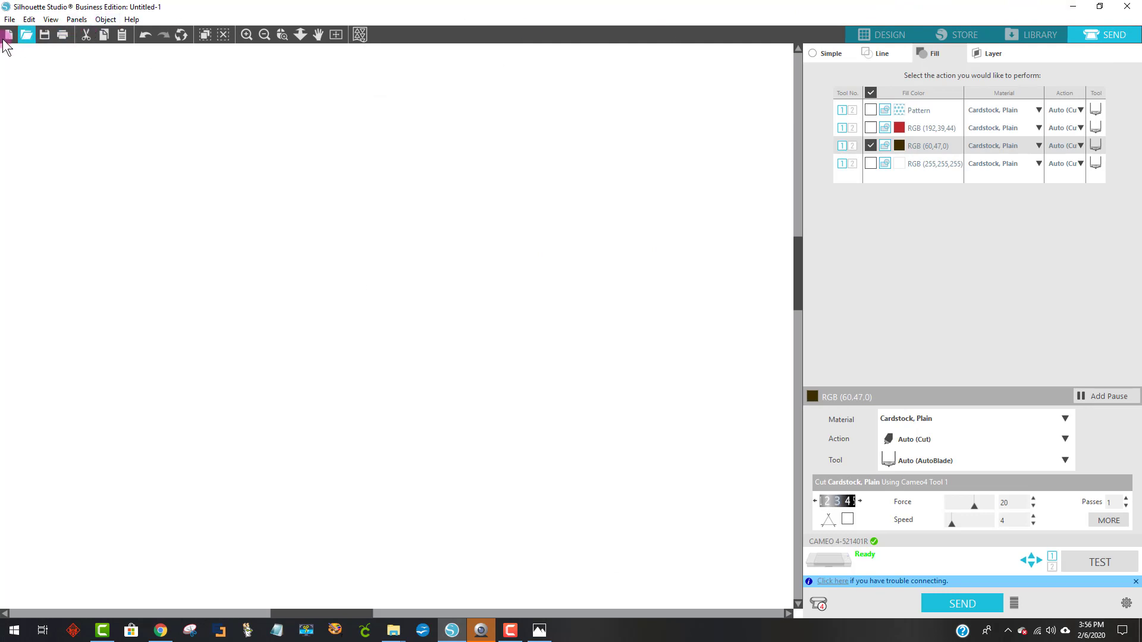
left_click(9, 20)
left_click(24, 34)
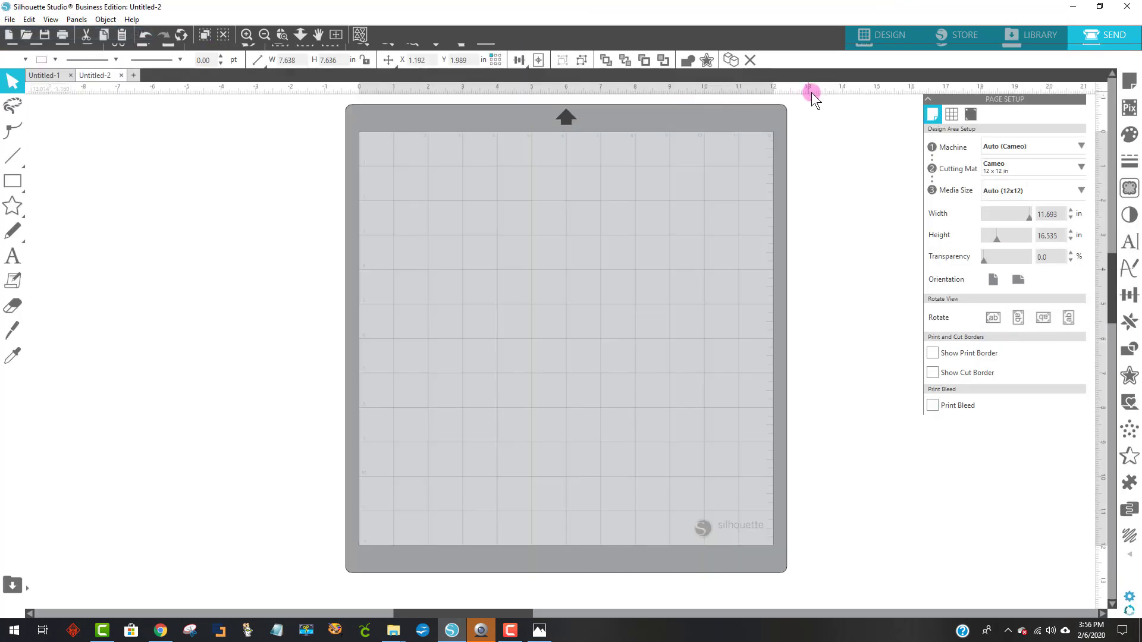
right_click(515, 227)
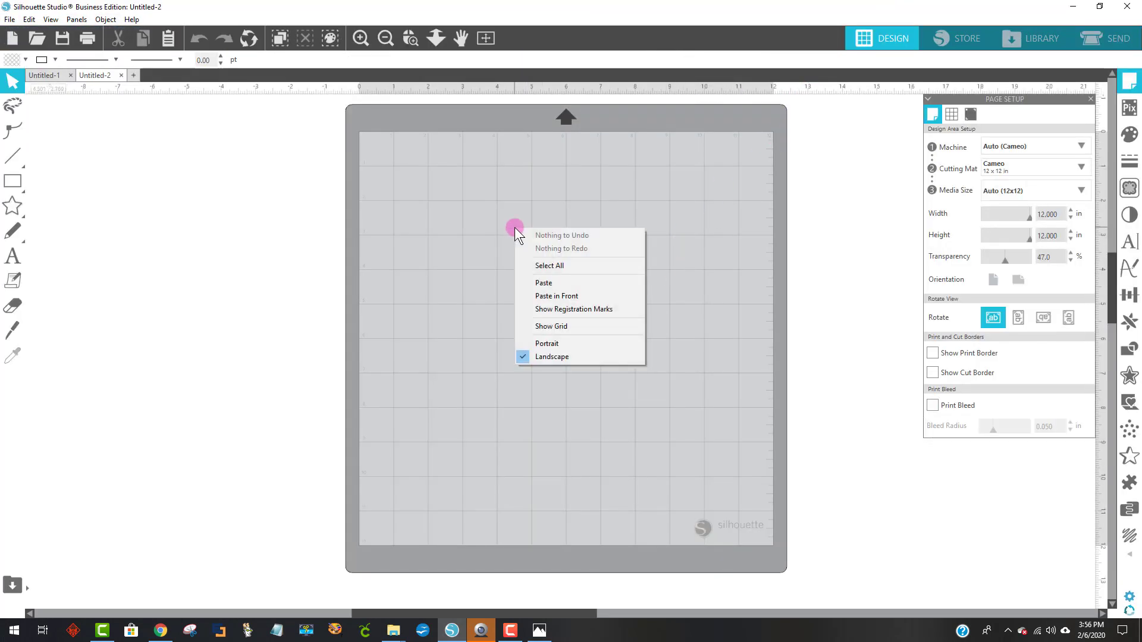
left_click(545, 283)
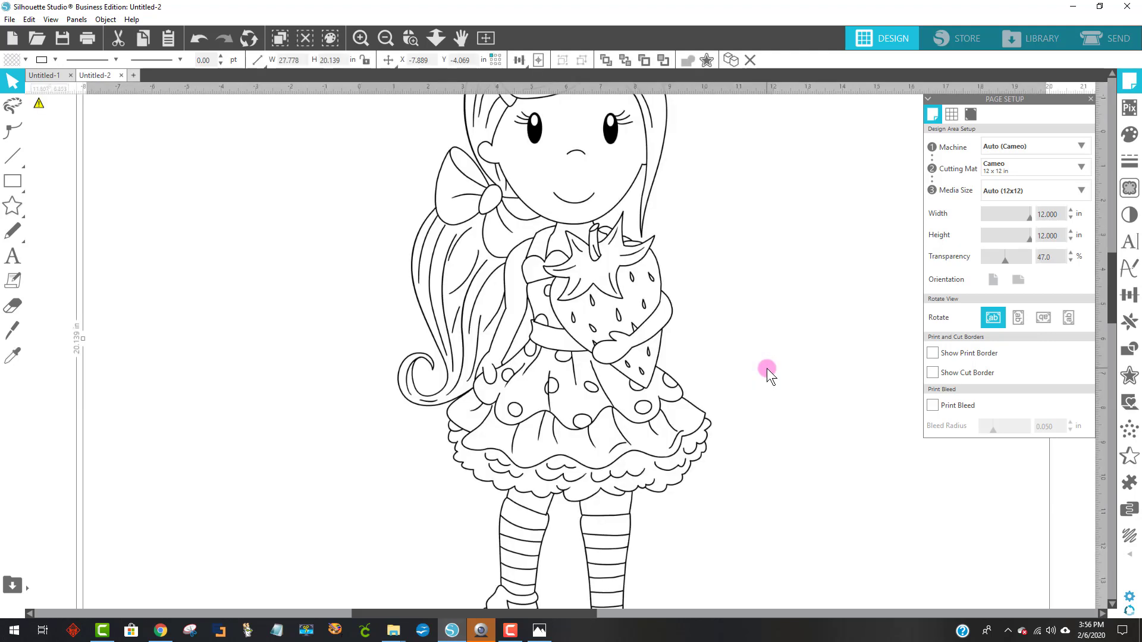
Scale the pasted doll image down proportionally to about 14.3 × 10.4 in and place it on the cutting mat.
left_click(385, 38)
left_click(645, 330)
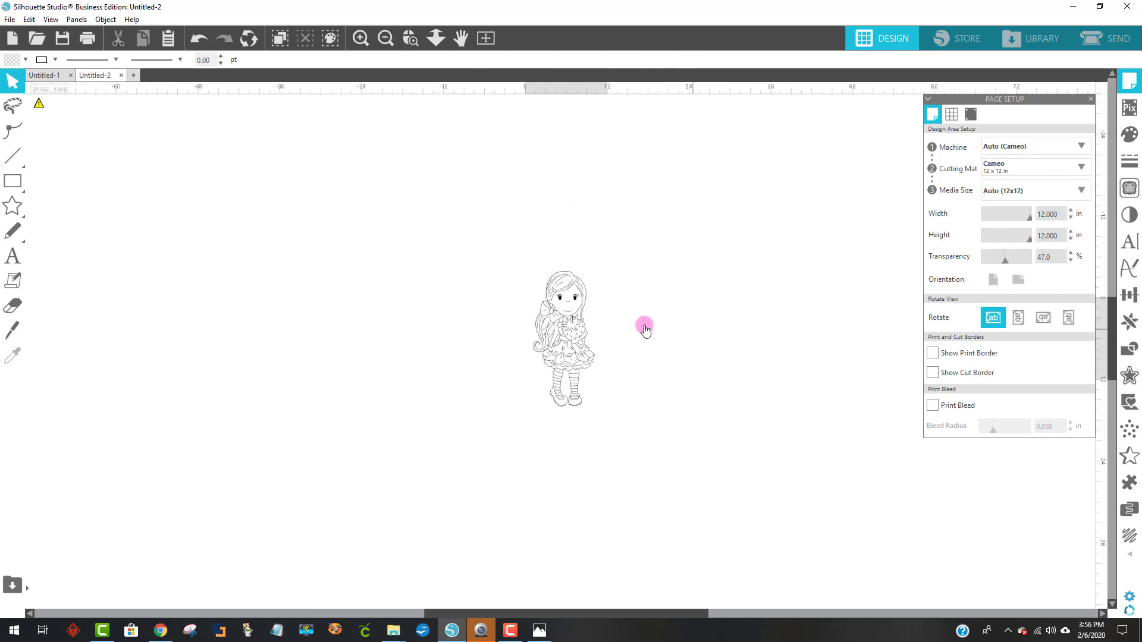
left_click_drag(581, 309, 413, 289)
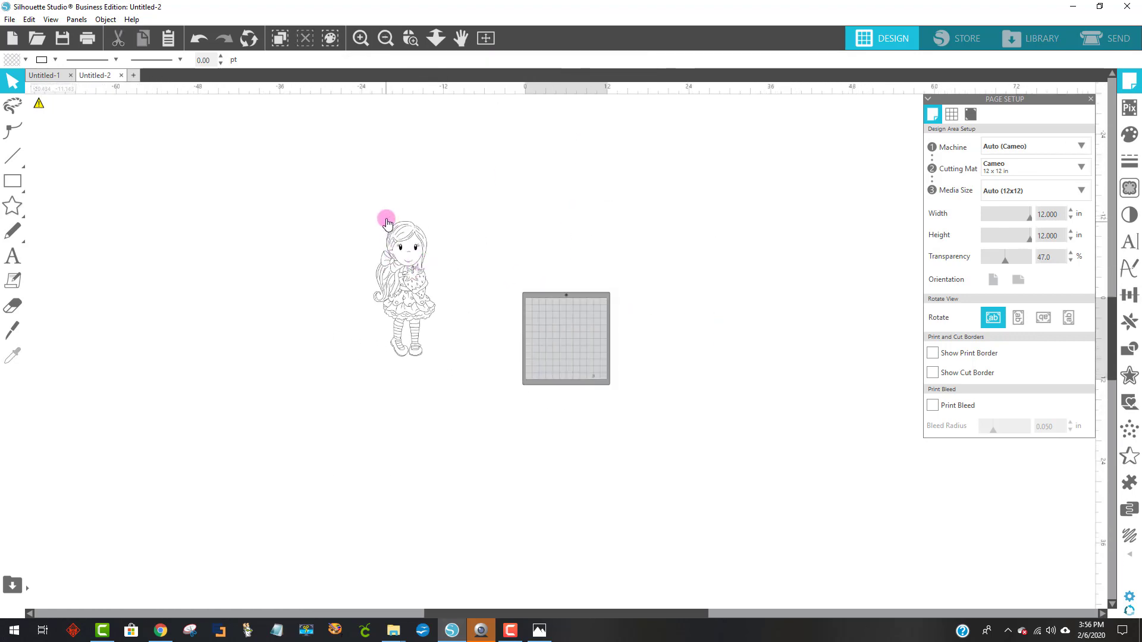
left_click(429, 270)
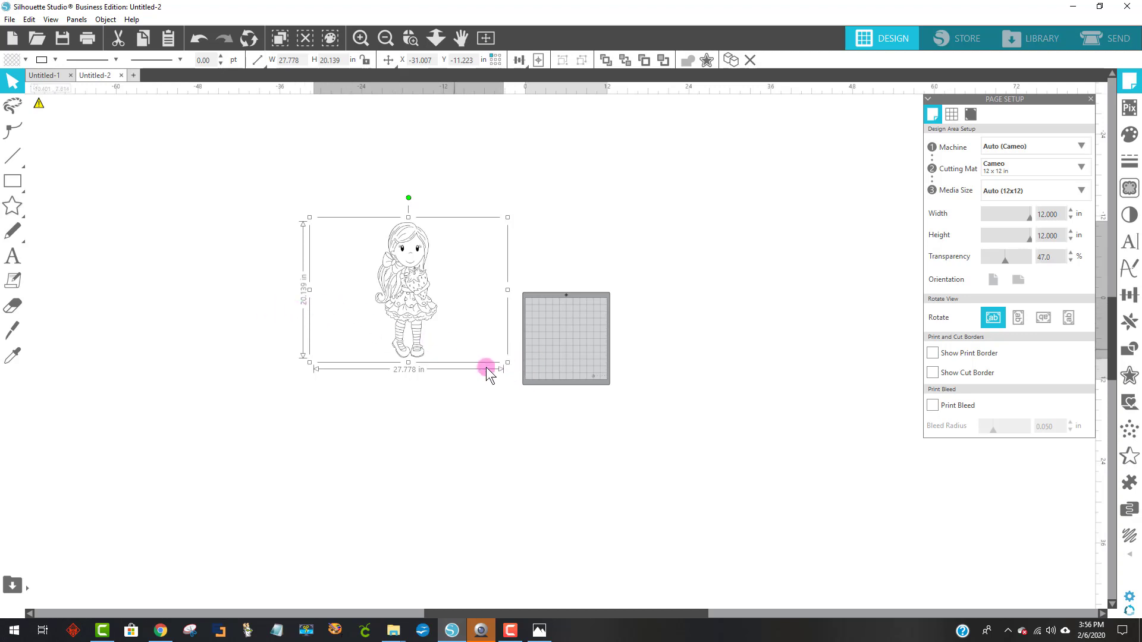
left_click_drag(505, 361, 408, 309)
left_click_drag(359, 255, 571, 345)
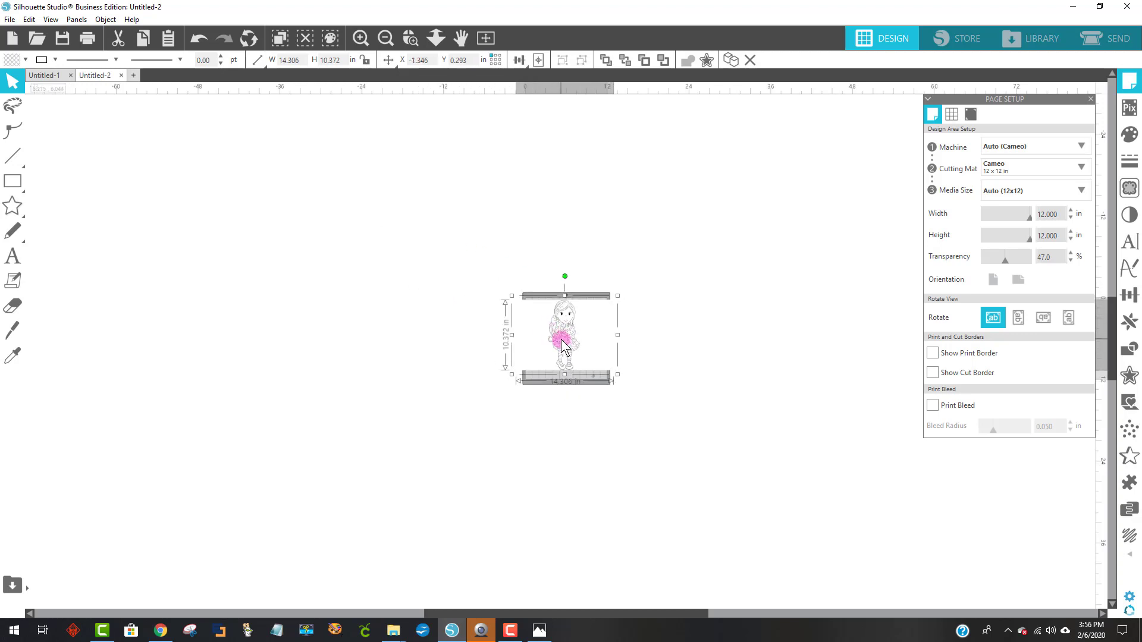
Shift the doll image slightly up on the mat to about X -1.476 in, Y 0.033 in.
left_click(411, 37)
left_click_drag(384, 225, 677, 404)
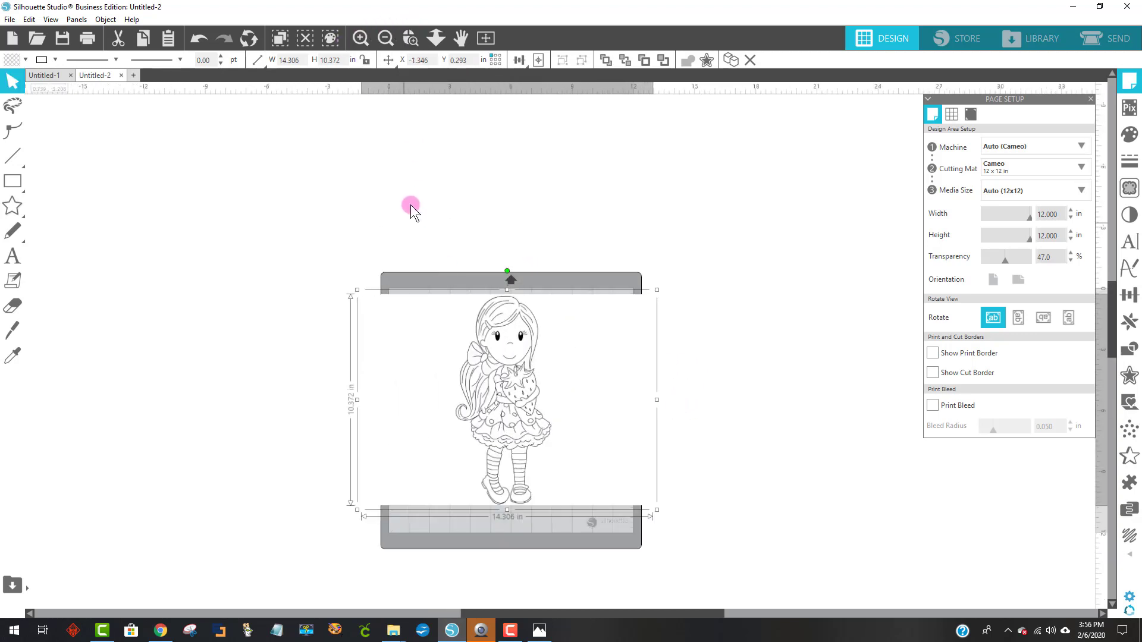
left_click(411, 37)
left_click_drag(384, 225, 659, 570)
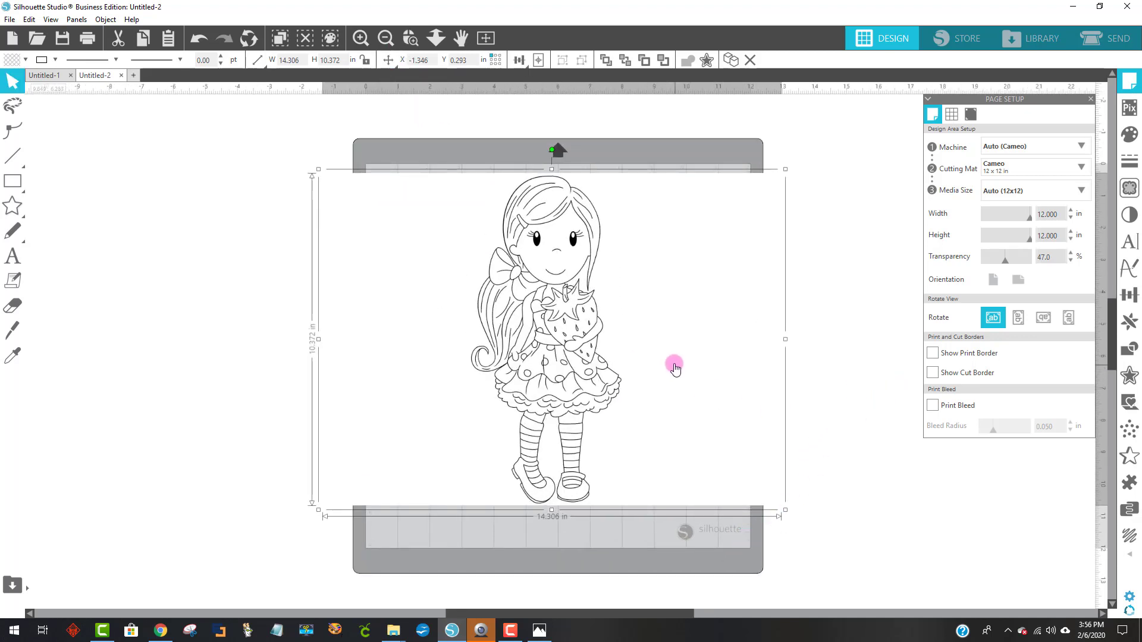
left_click_drag(674, 364, 728, 368)
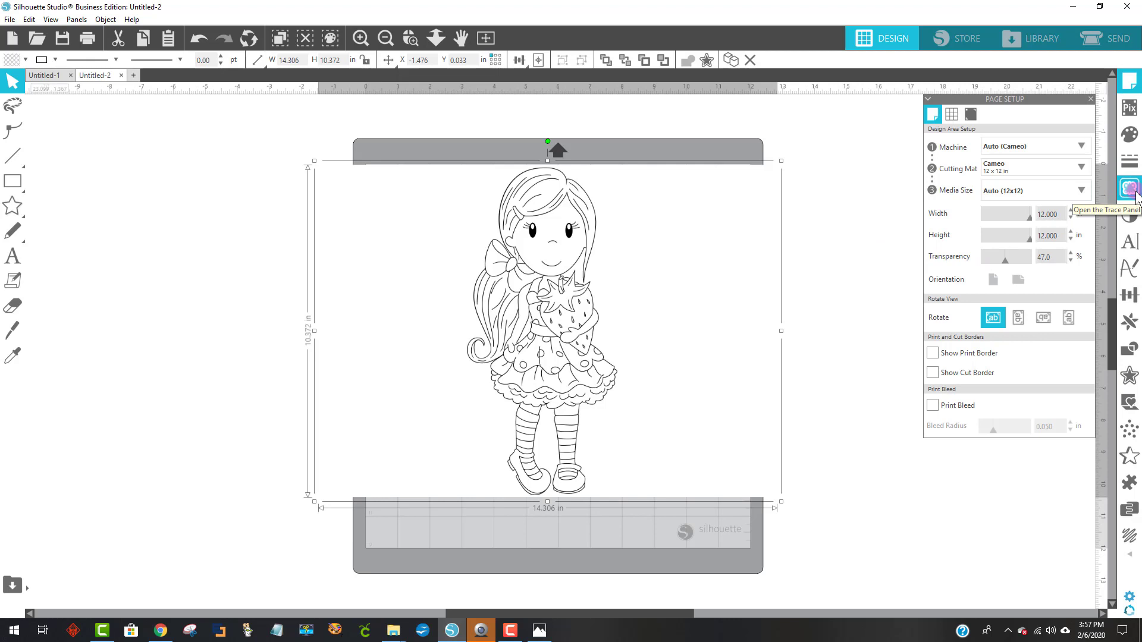
Select a trace area of about 6.0 × 11.7 in around the whole doll.
left_click(1132, 191)
left_click(978, 149)
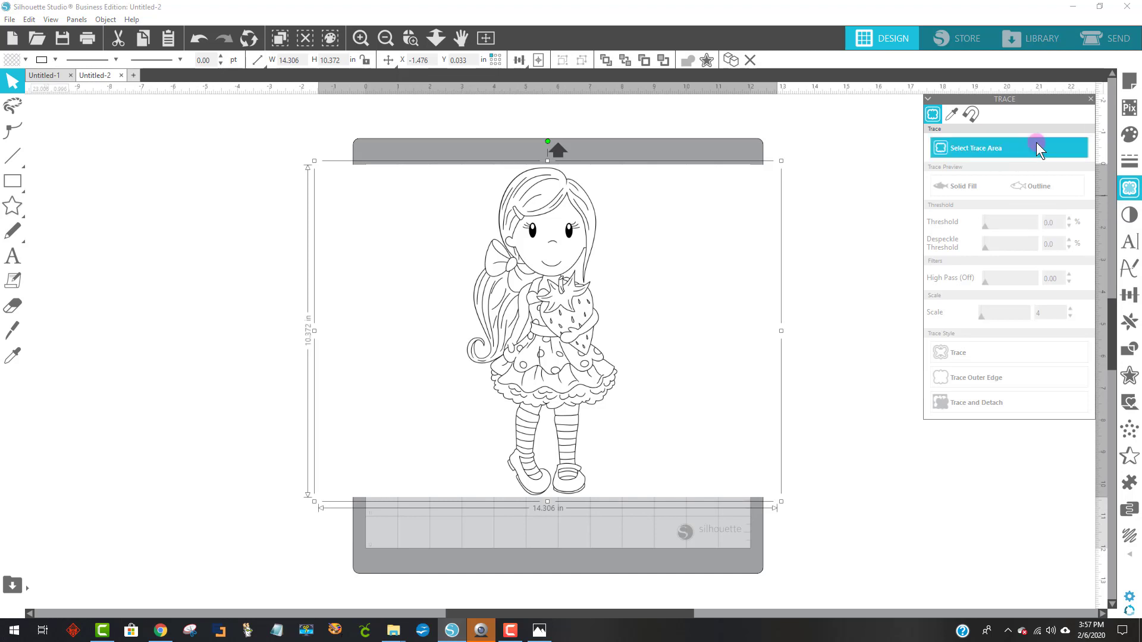
mouse_move(452, 156)
left_mouse_down()
mouse_move(573, 245)
mouse_move(647, 530)
left_mouse_up()
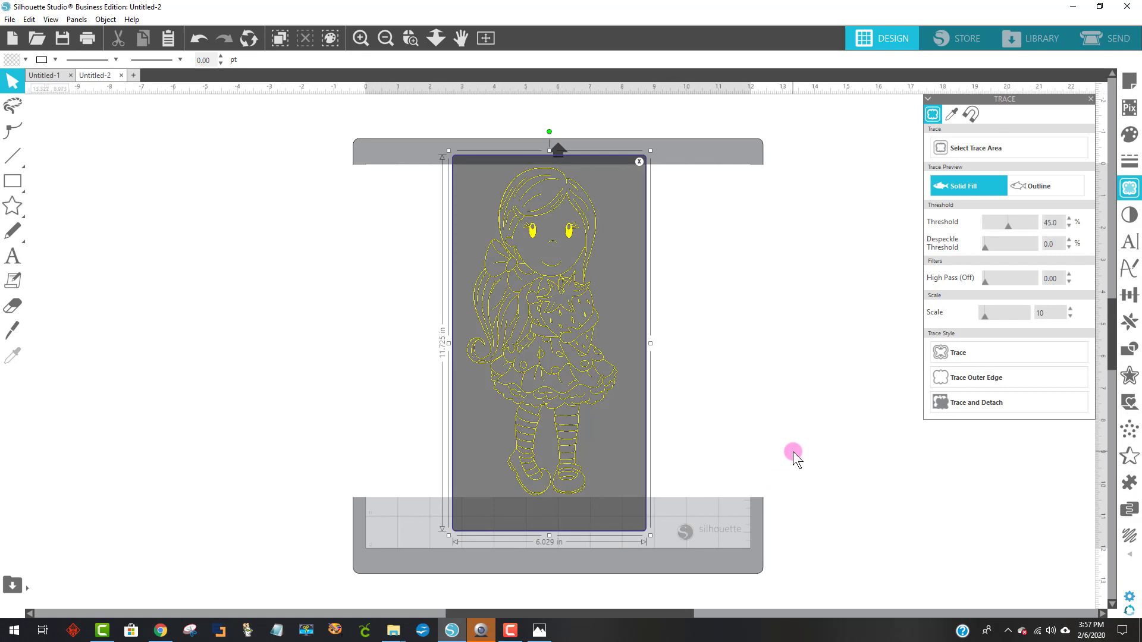
Examine the solid-fill trace preview up close from the doll's face down to the shoes for missing lines.
left_click(408, 38)
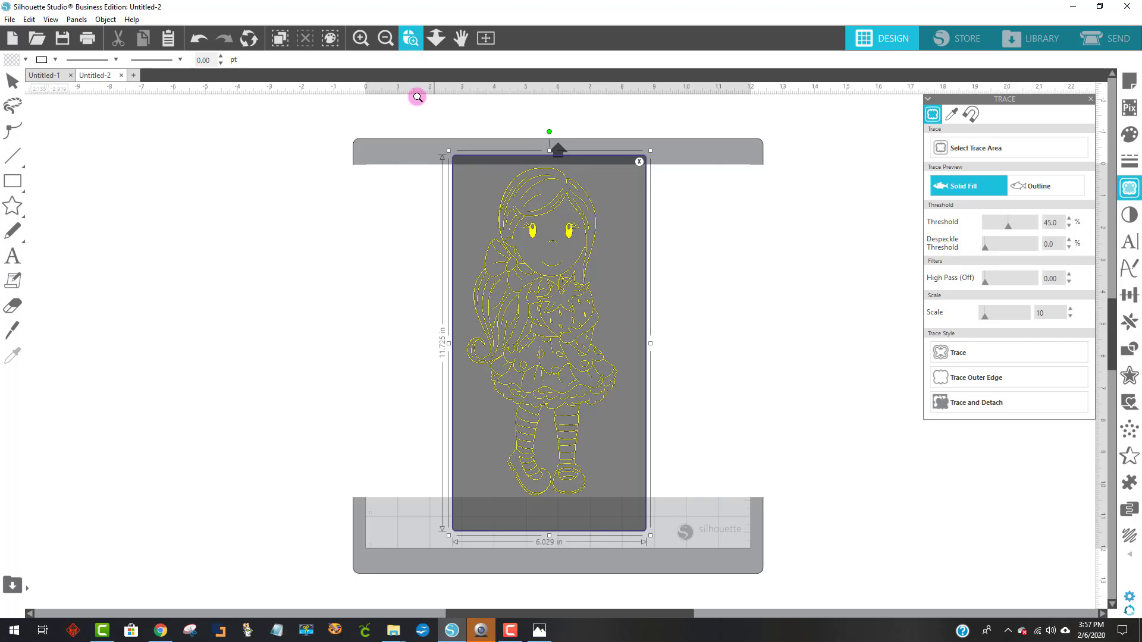
left_click_drag(449, 191, 657, 301)
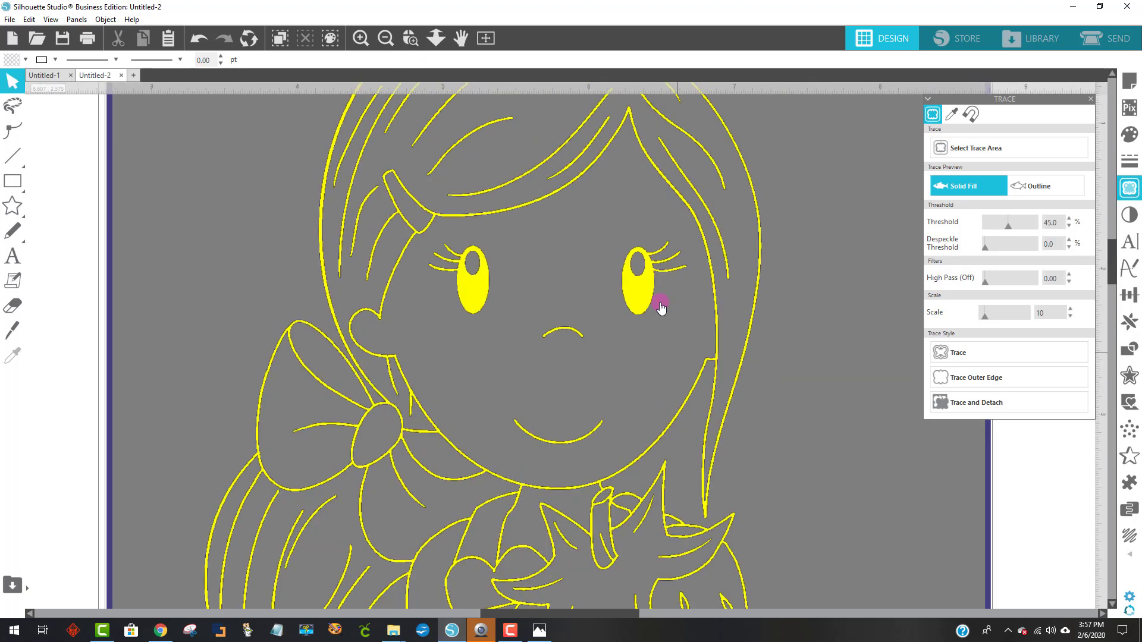
scroll(565, 401, "down", 3)
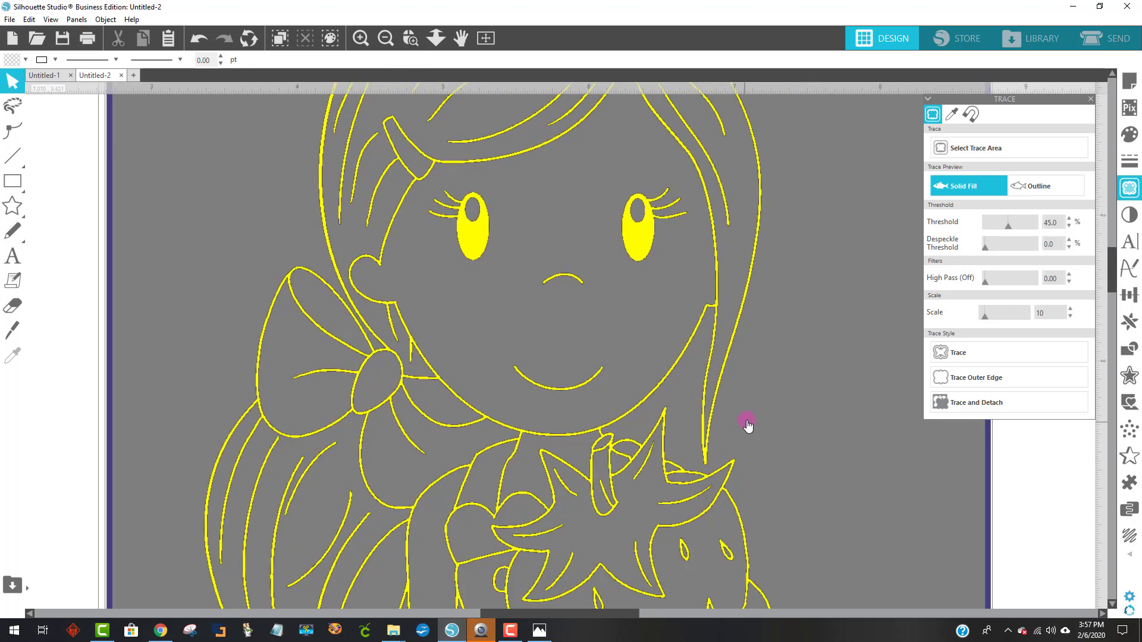
scroll(777, 428, "down", 5)
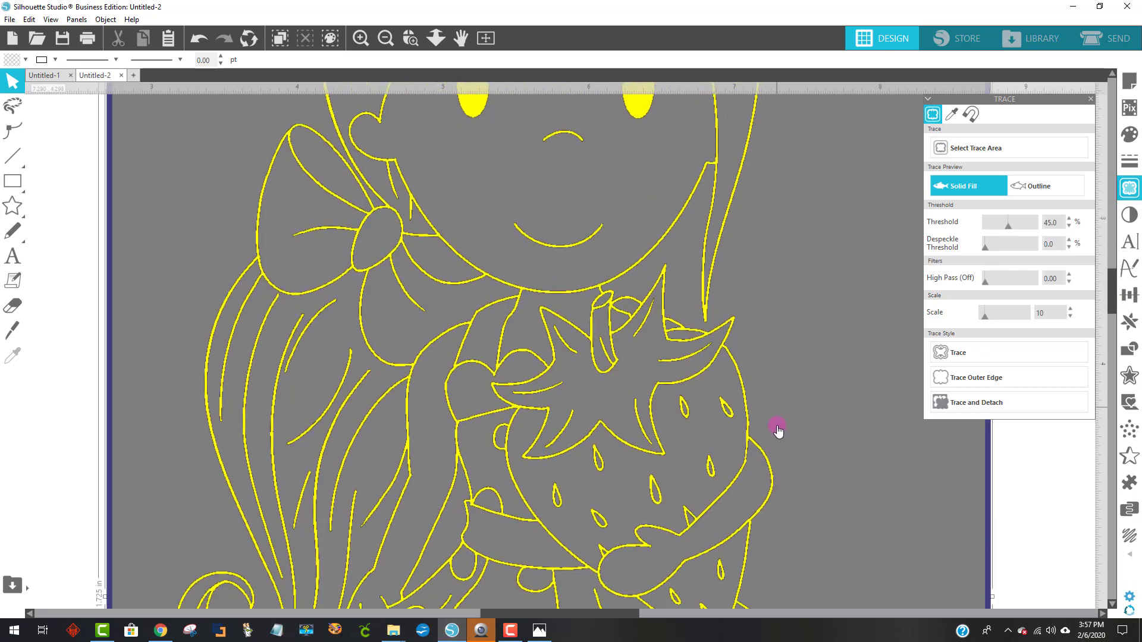
scroll(777, 429, "down", 6)
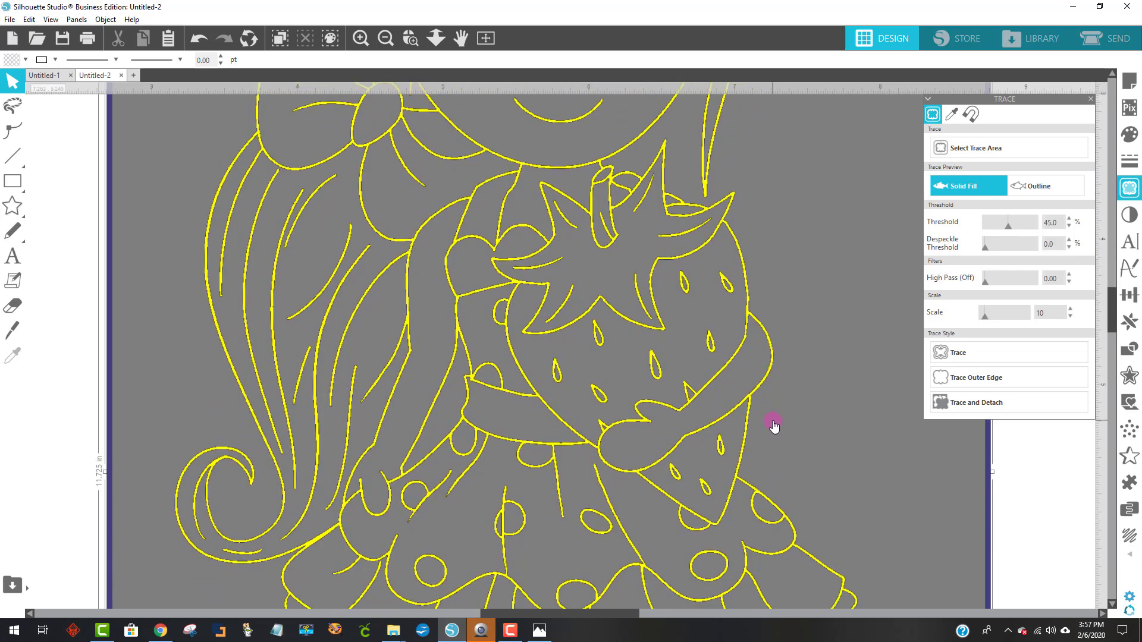
scroll(774, 426, "down", 5)
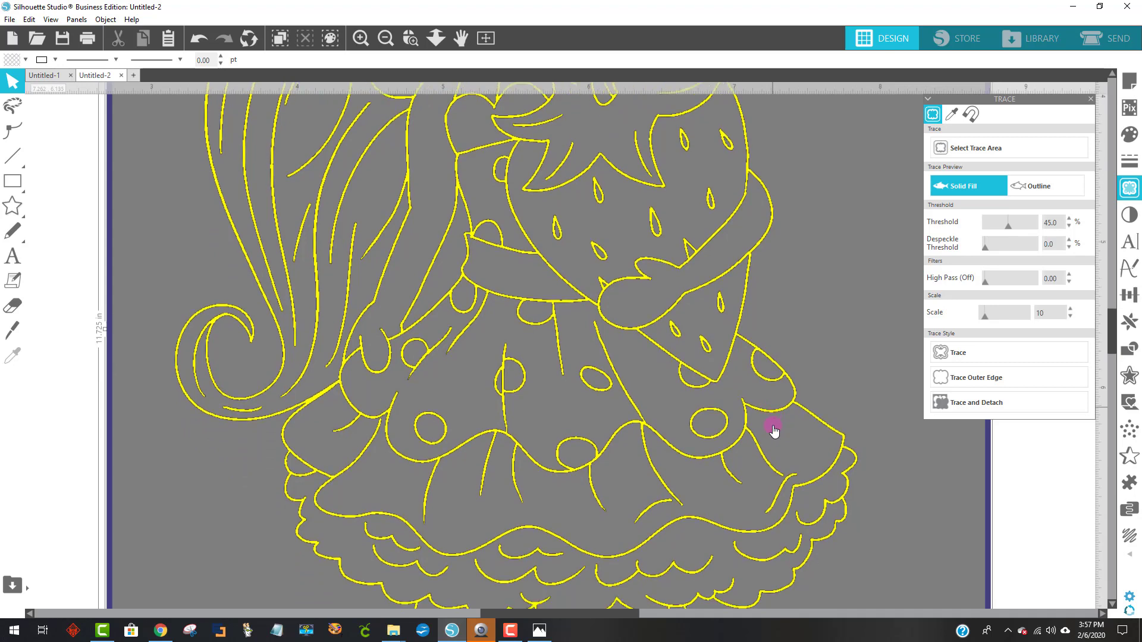
scroll(773, 429, "down", 9)
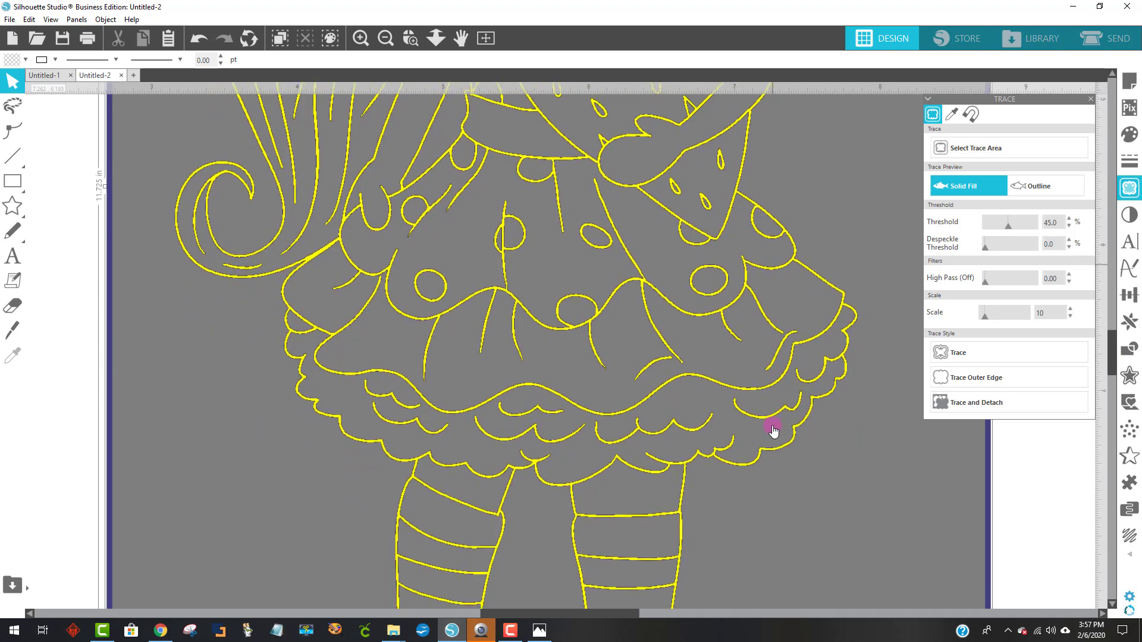
scroll(771, 430, "down", 5)
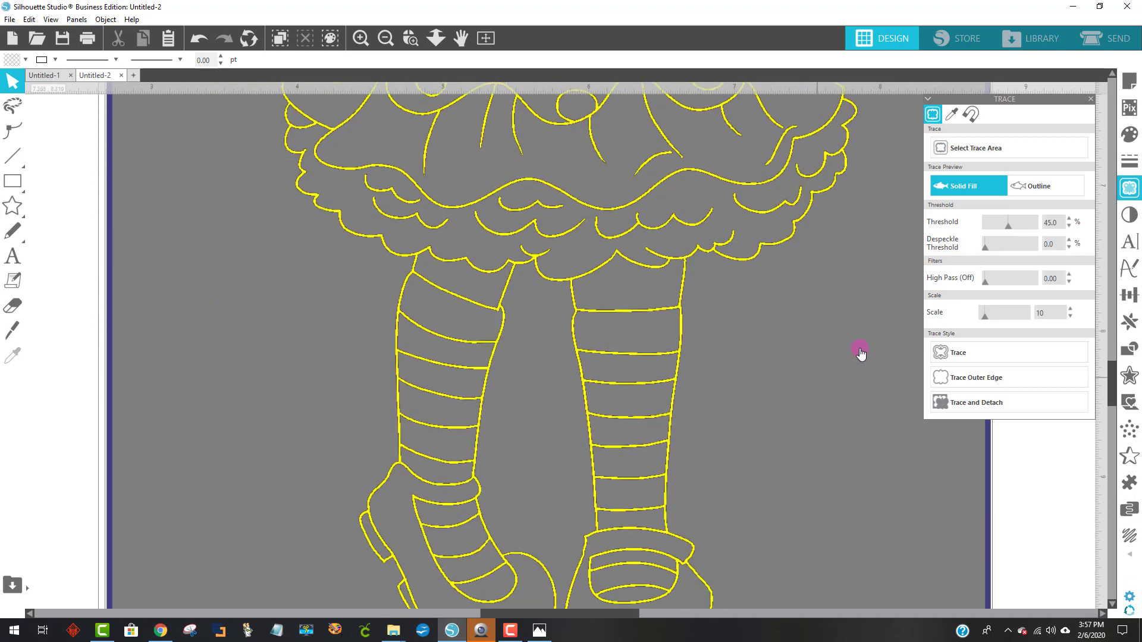
Raise the trace threshold to 54% and trace the doll with the standard Trace style.
left_click(1011, 226)
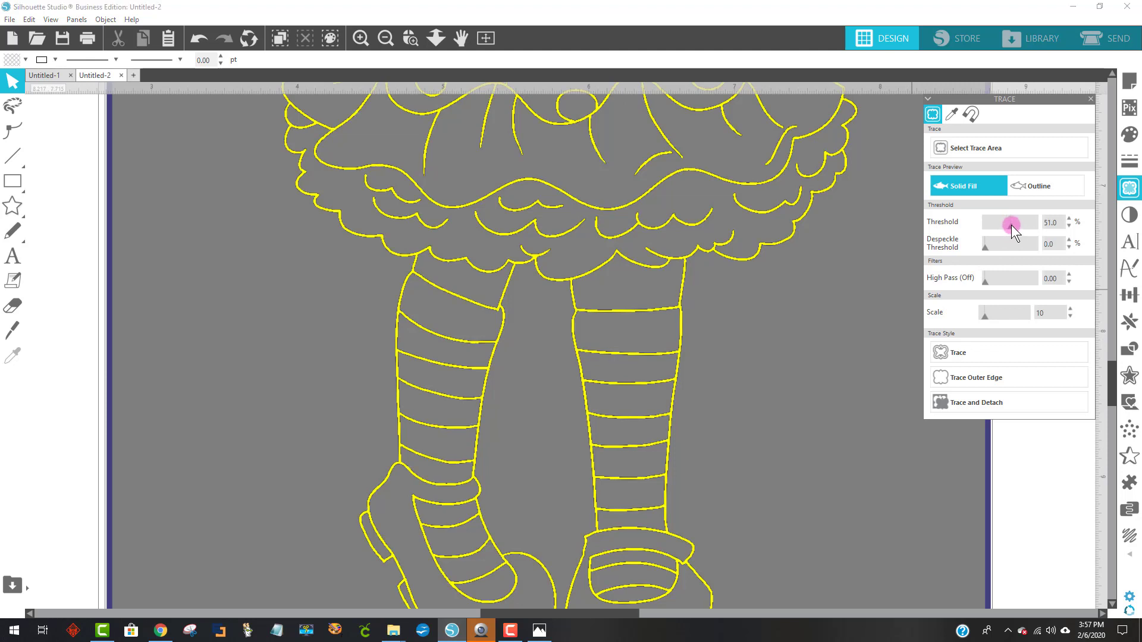
left_click_drag(1011, 225, 1013, 225)
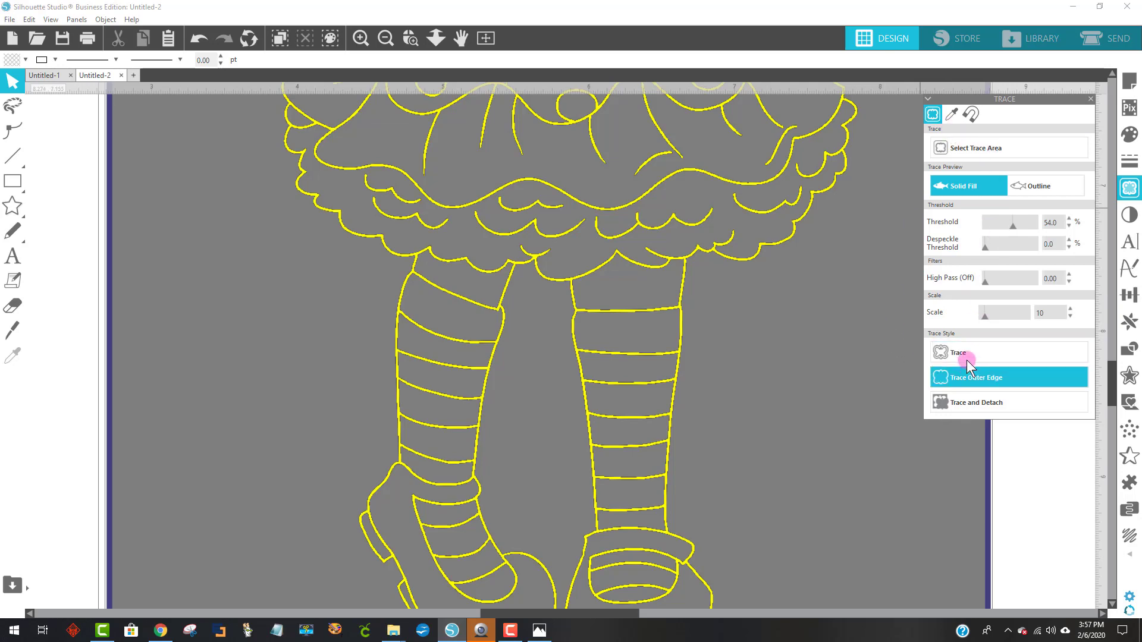
left_click(1076, 354)
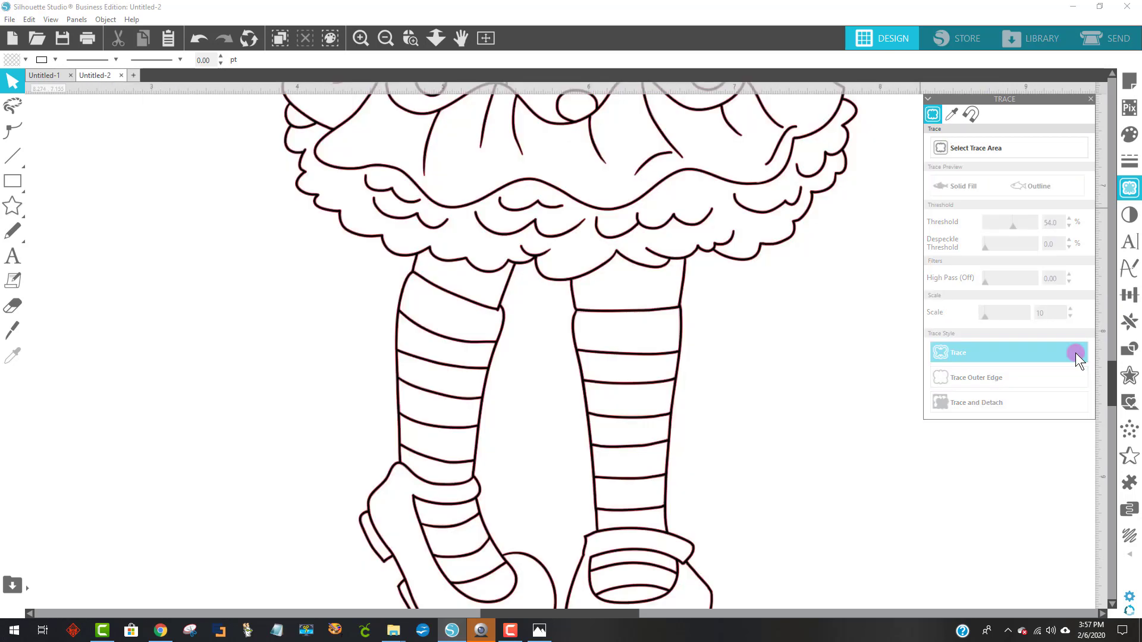
Move the original doll image off the mat, away from the traced outlines.
left_click(386, 36)
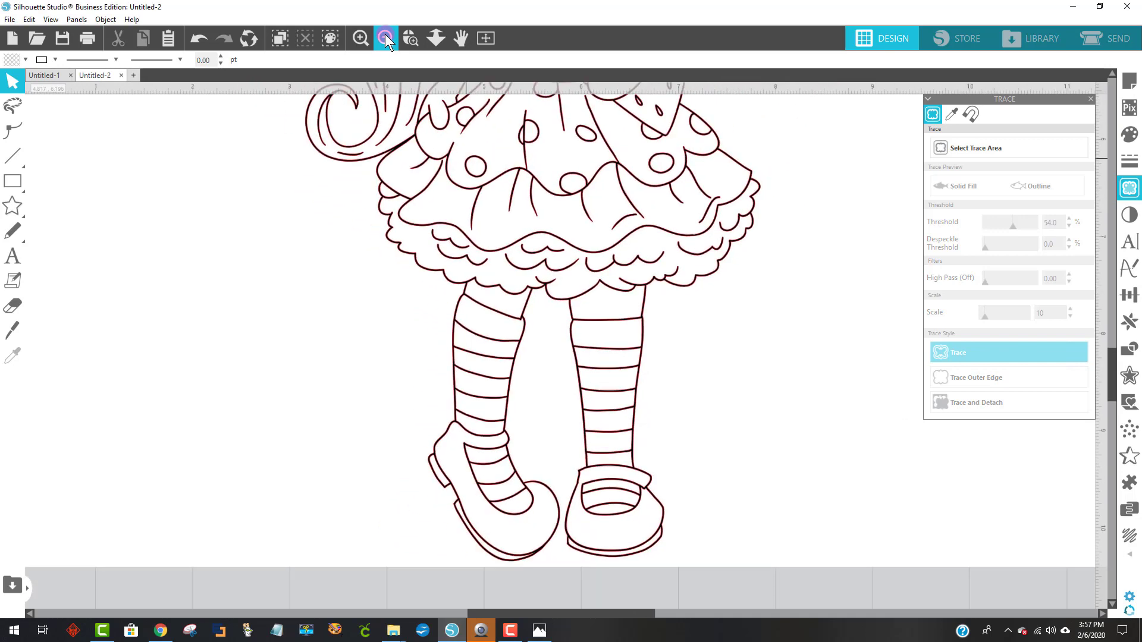
mouse_move(438, 153)
left_mouse_down()
mouse_move(448, 177)
mouse_move(383, 258)
mouse_move(214, 265)
mouse_move(212, 222)
mouse_move(173, 242)
mouse_move(27, 134)
mouse_move(185, 216)
mouse_move(2, 172)
left_mouse_up()
left_click(230, 546)
left_click_drag(362, 613, 536, 609)
scroll(623, 481, "up", 2)
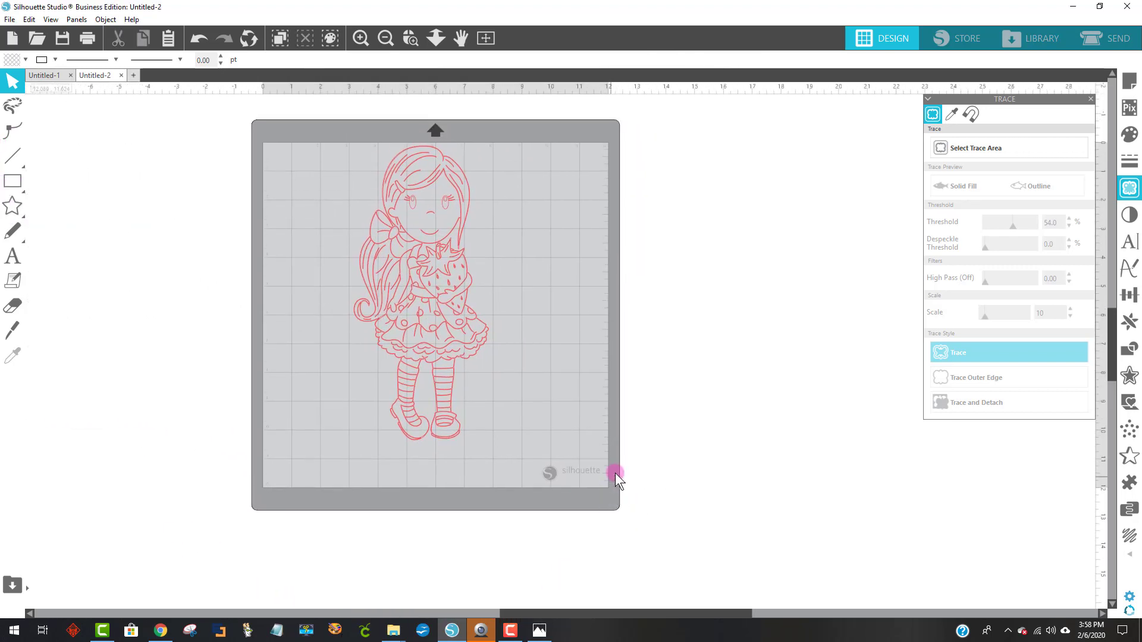
left_click(361, 40)
left_click(362, 40)
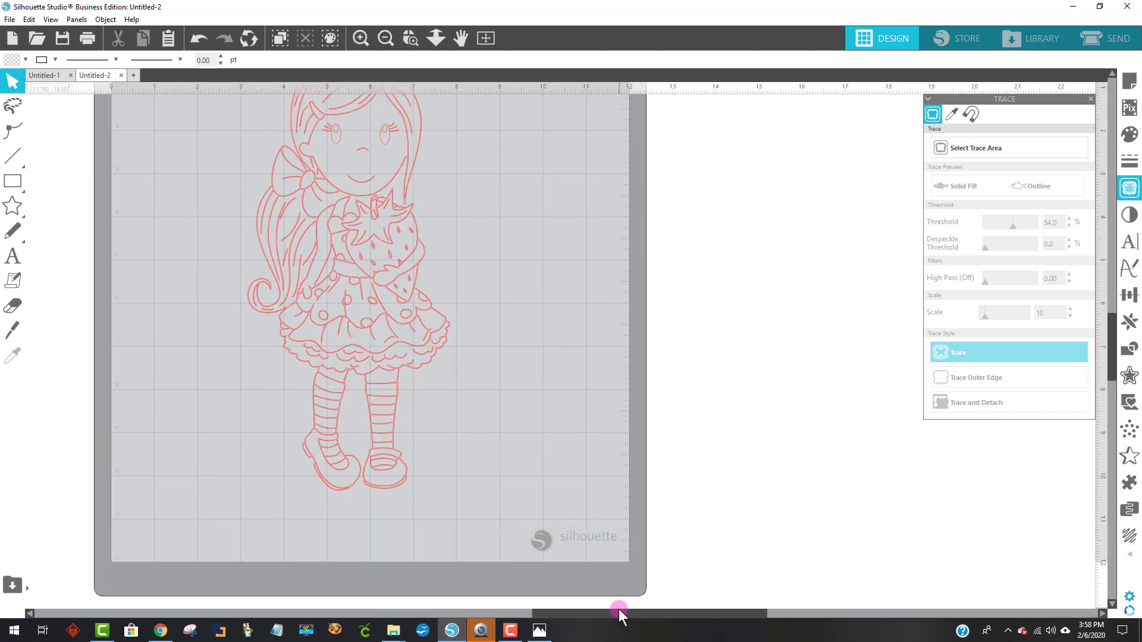
left_click_drag(619, 613, 575, 613)
scroll(616, 374, "up", 2)
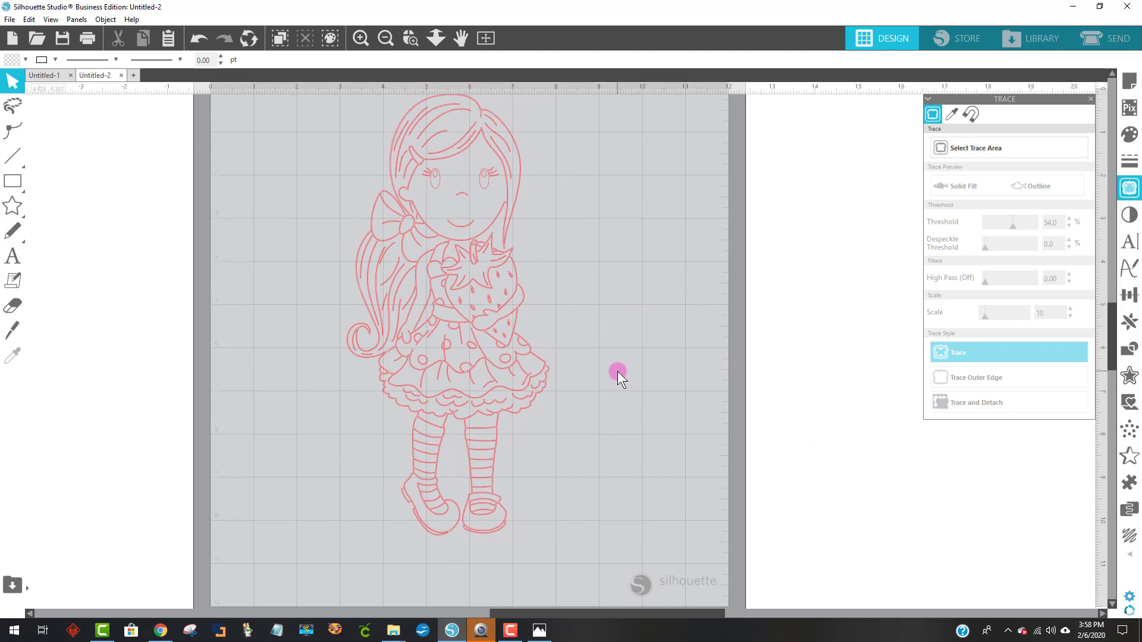
scroll(617, 371, "up", 1)
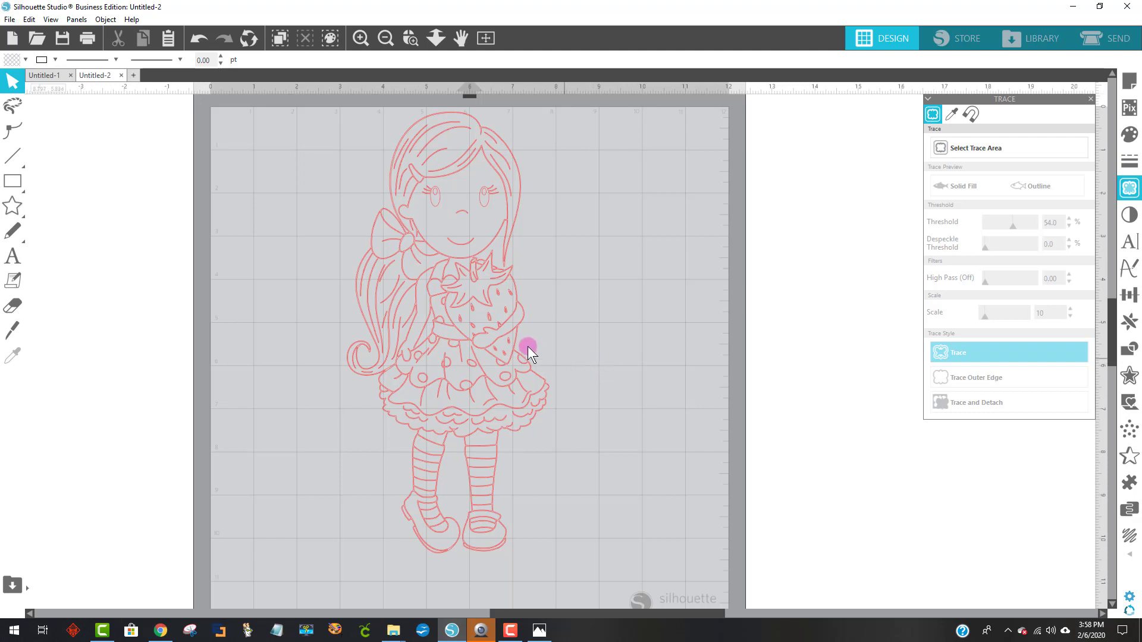
Place a duplicate of the traced doll beside the mat and position the one on the mat at about X 3.644 in, Y 0.587 in.
left_click(505, 327)
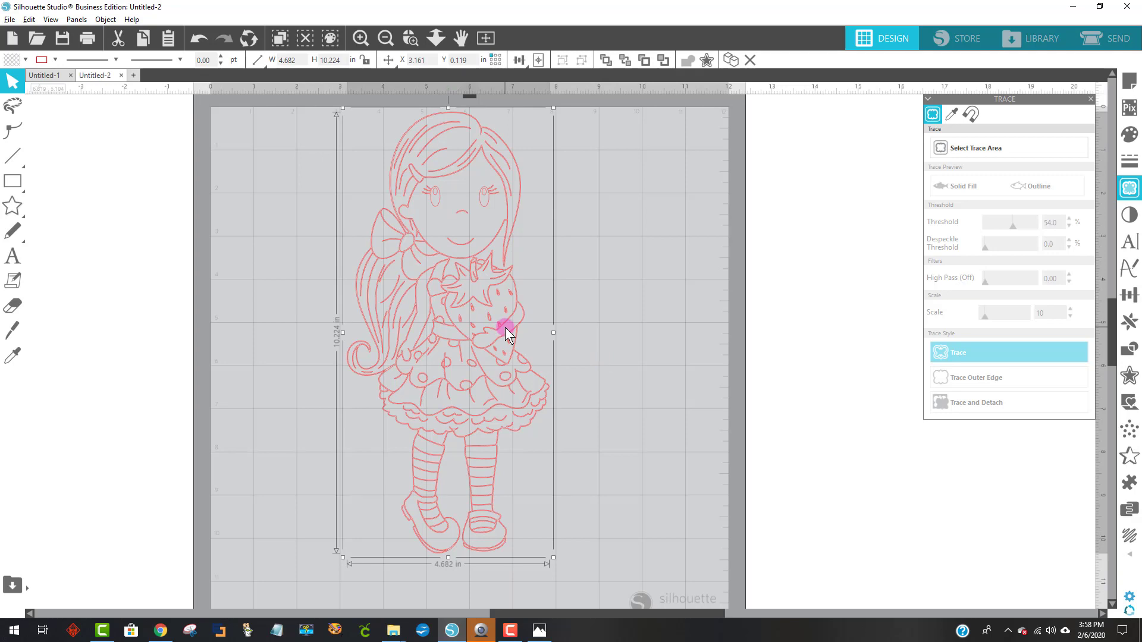
mouse_move(505, 327)
left_mouse_down()
mouse_move(309, 339)
mouse_move(123, 324)
left_mouse_up()
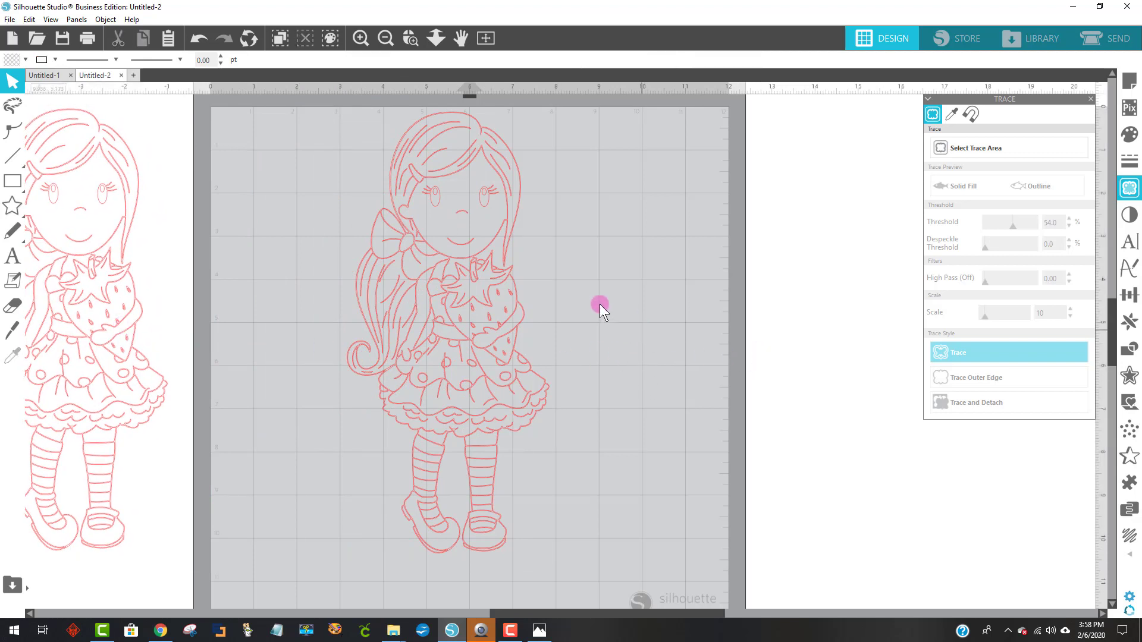
left_click(476, 271)
mouse_move(475, 271)
left_mouse_down()
mouse_move(491, 298)
mouse_move(497, 291)
left_mouse_up()
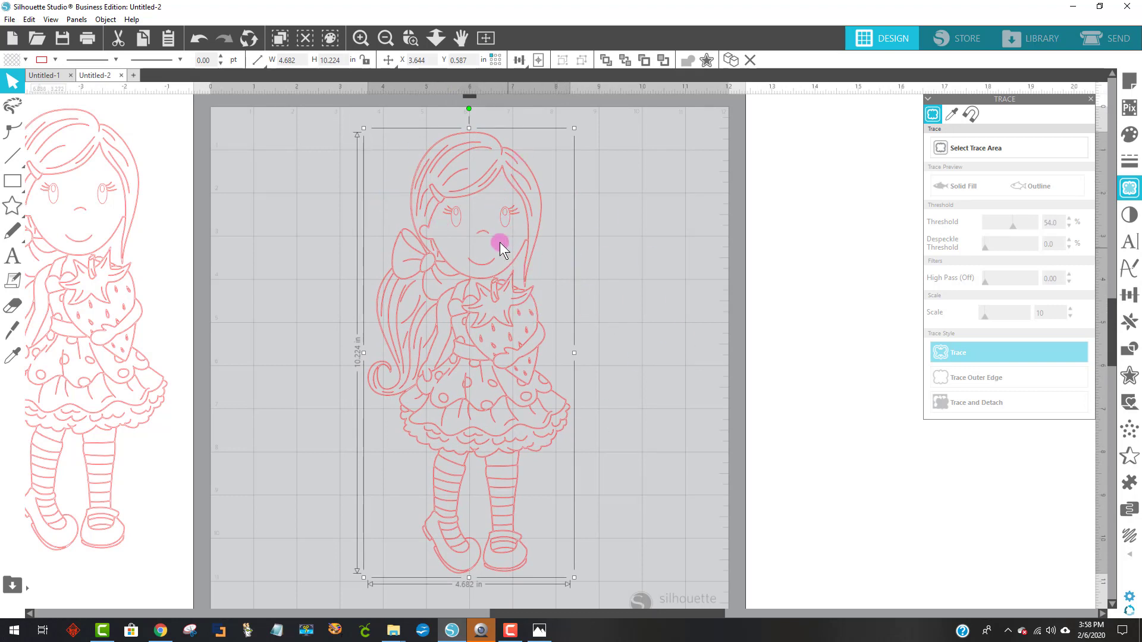
Set both the fill color and the line color of the traced doll on the mat to black.
left_click(12, 60)
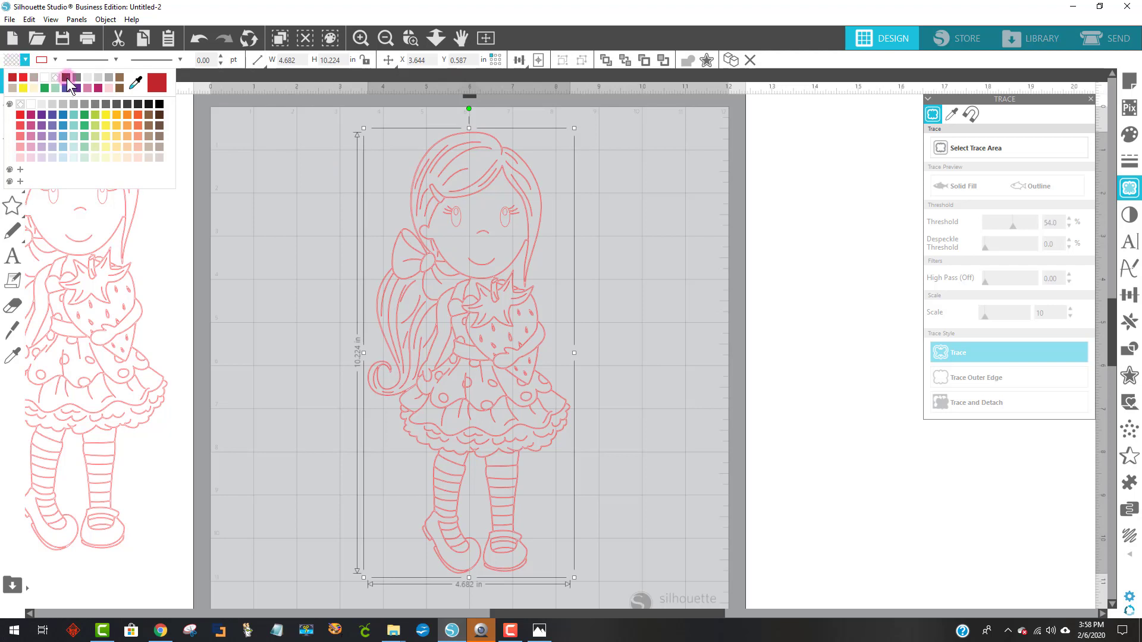
left_click(159, 103)
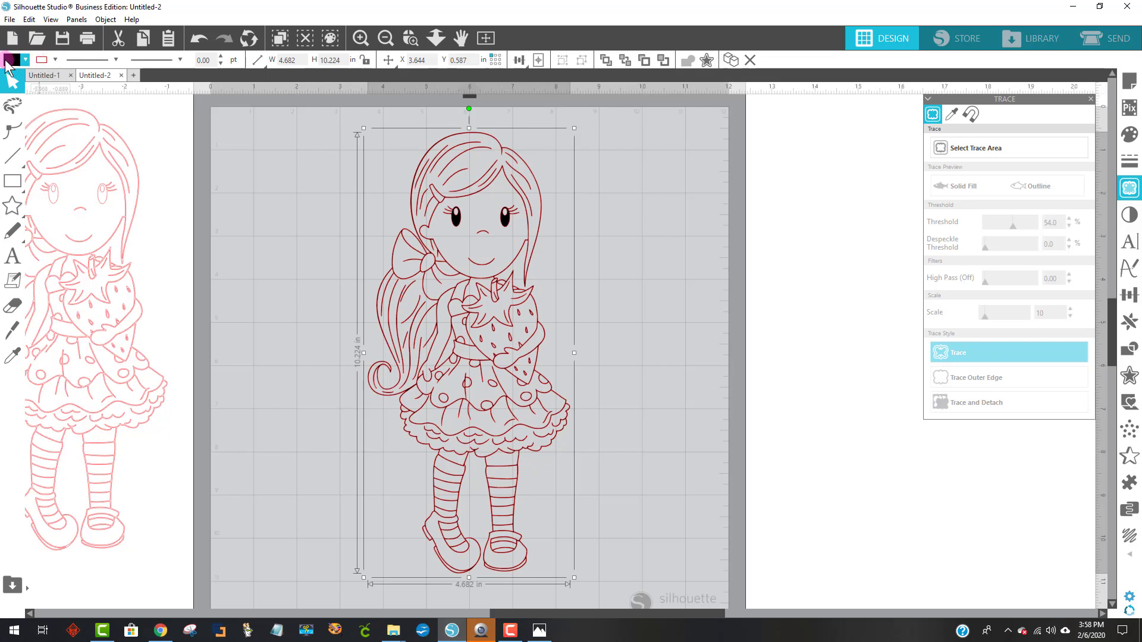
left_click(40, 60)
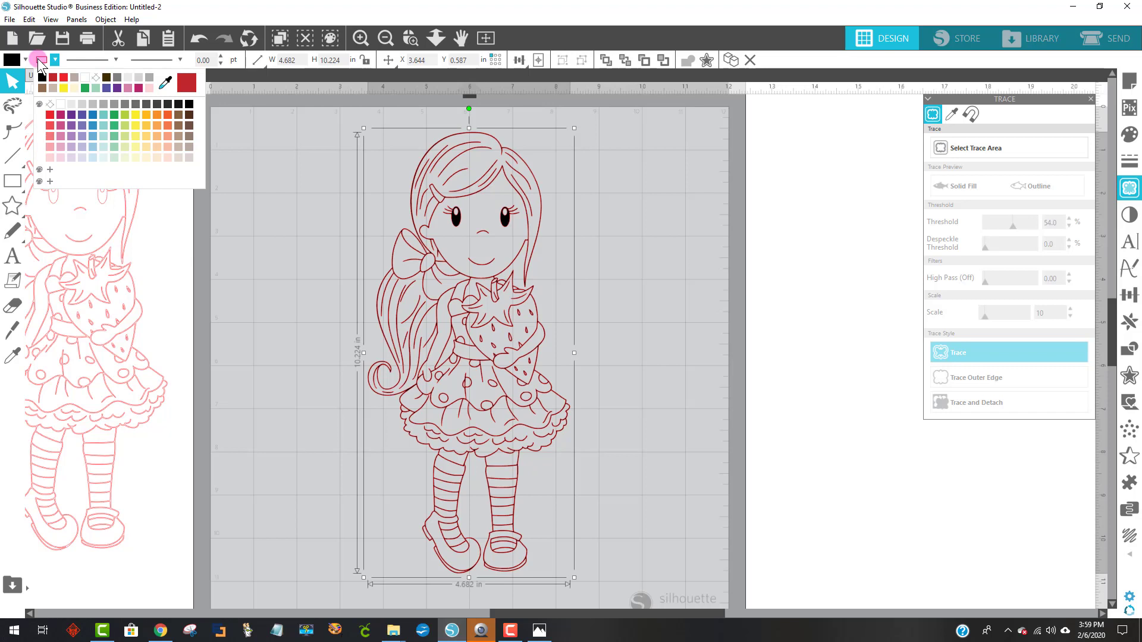
left_click(189, 105)
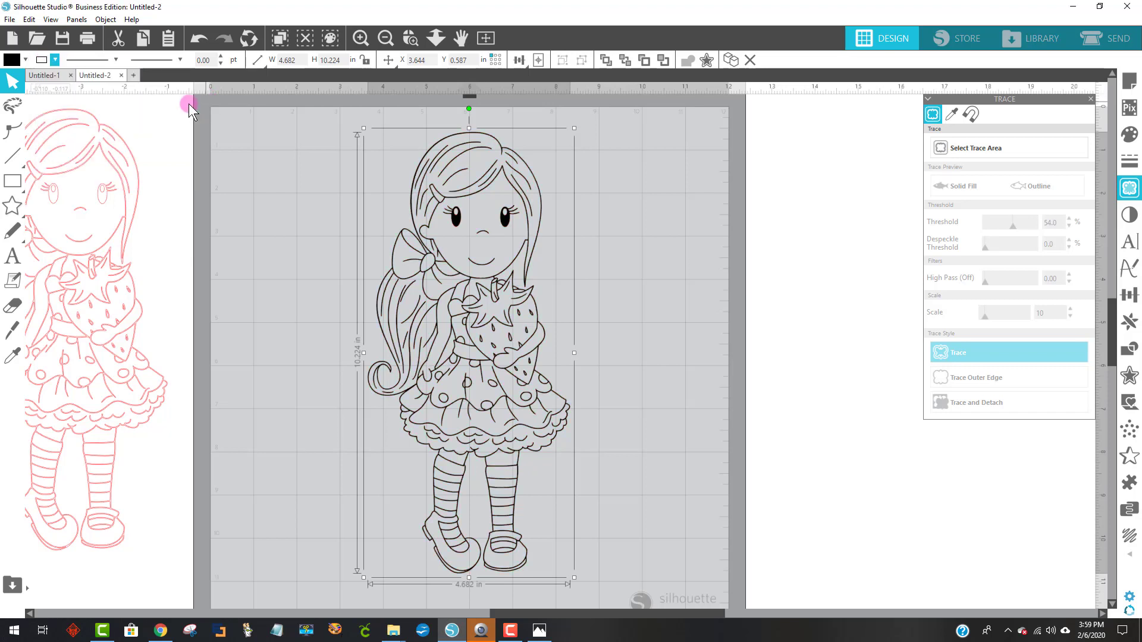
Thicken the black doll's lines to 0.50 pt and shift the doll to about X 3.685 in, Y 0.491 in.
left_click(221, 57)
left_click(221, 57)
left_click(222, 58)
left_click(716, 367)
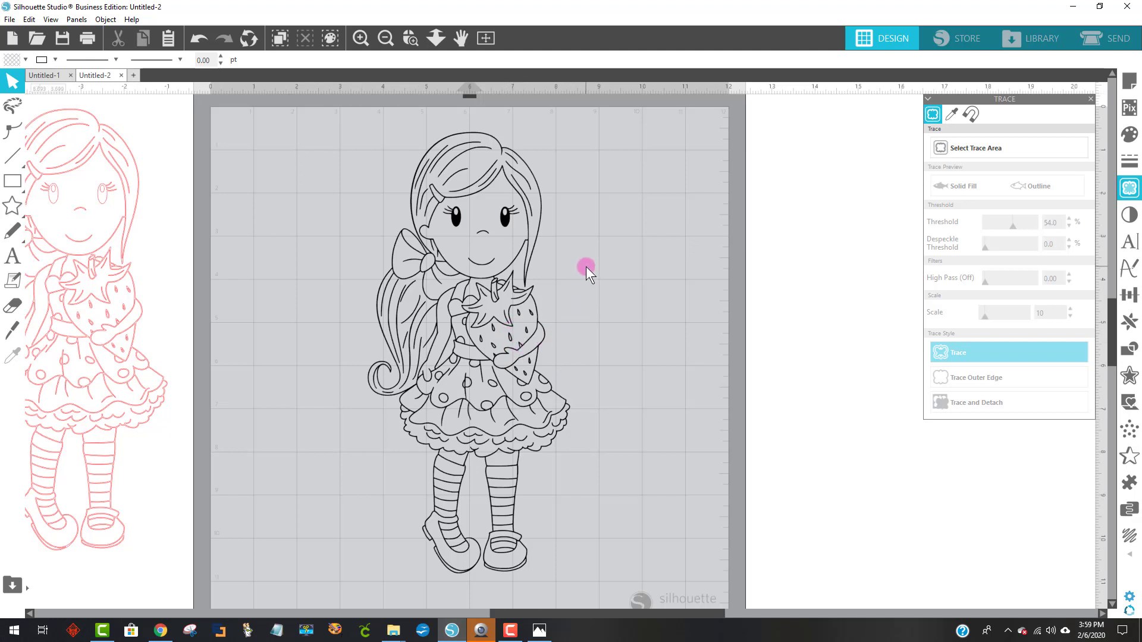
left_click(533, 336)
mouse_move(532, 337)
left_mouse_down()
mouse_move(564, 352)
mouse_move(534, 333)
left_mouse_up()
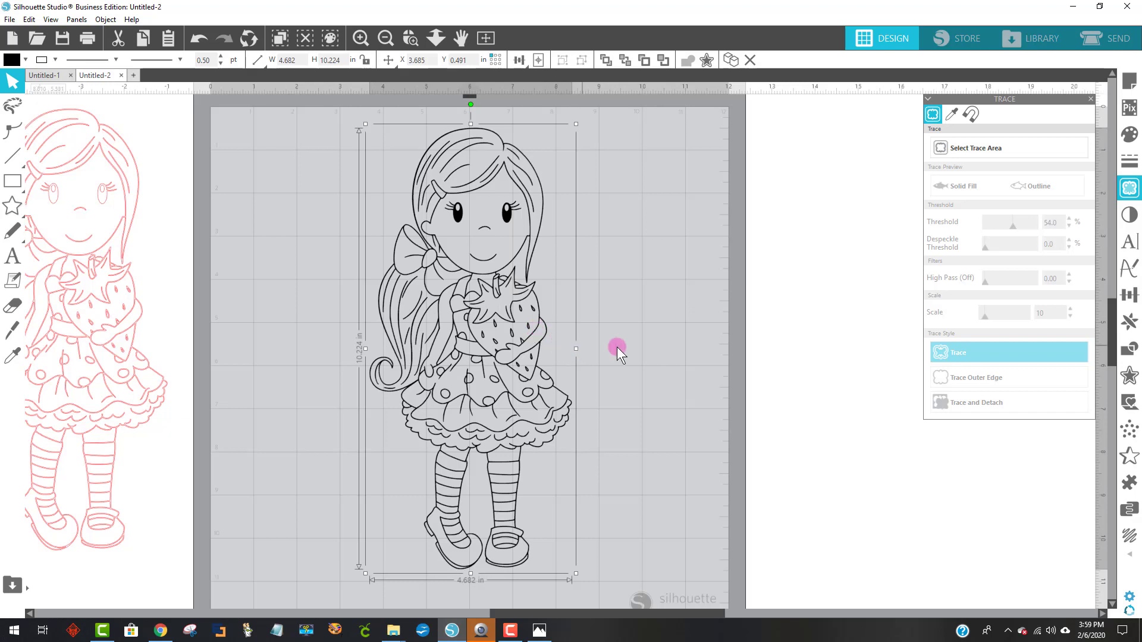
Create a 0.125 in offset with rounded corners around the doll and move the black doll aside from it.
left_click(1131, 378)
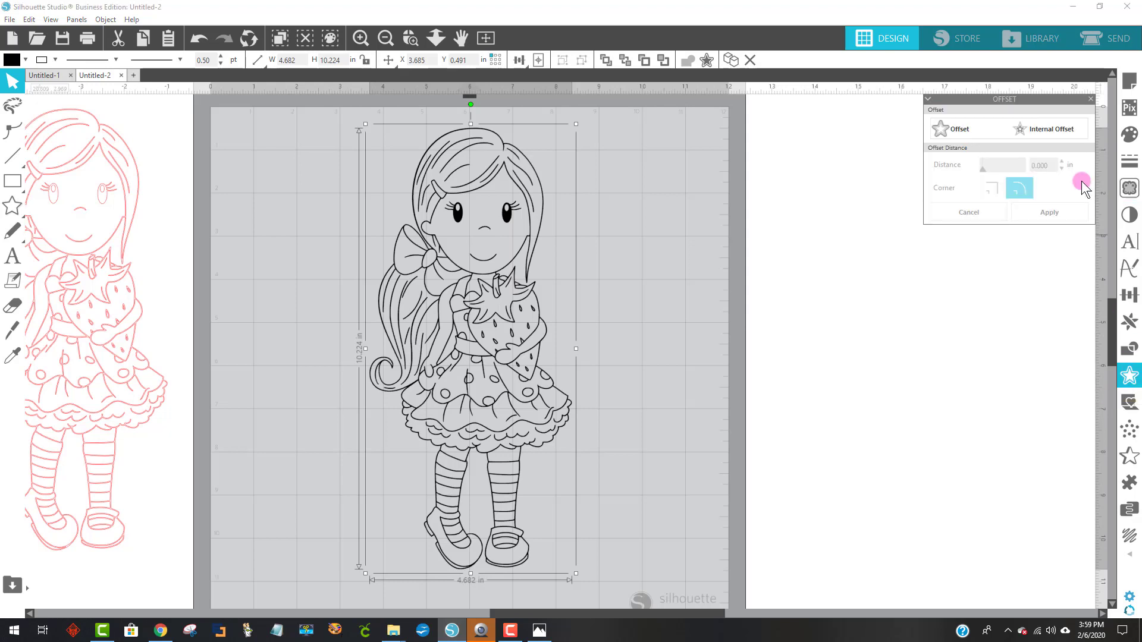
left_click(981, 135)
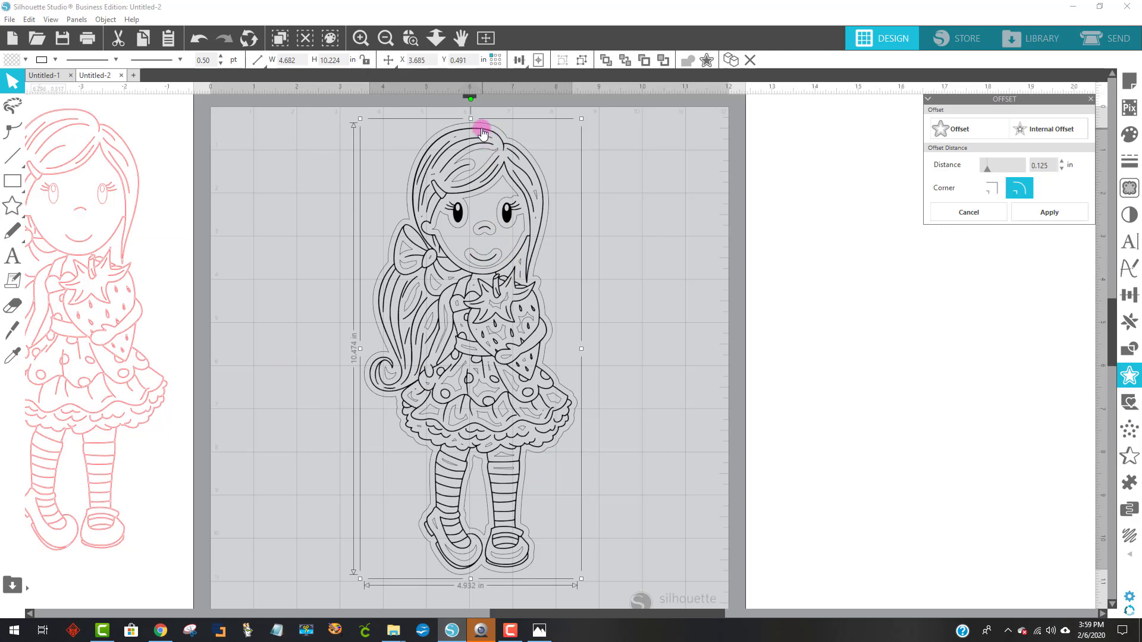
left_click_drag(485, 125, 739, 150)
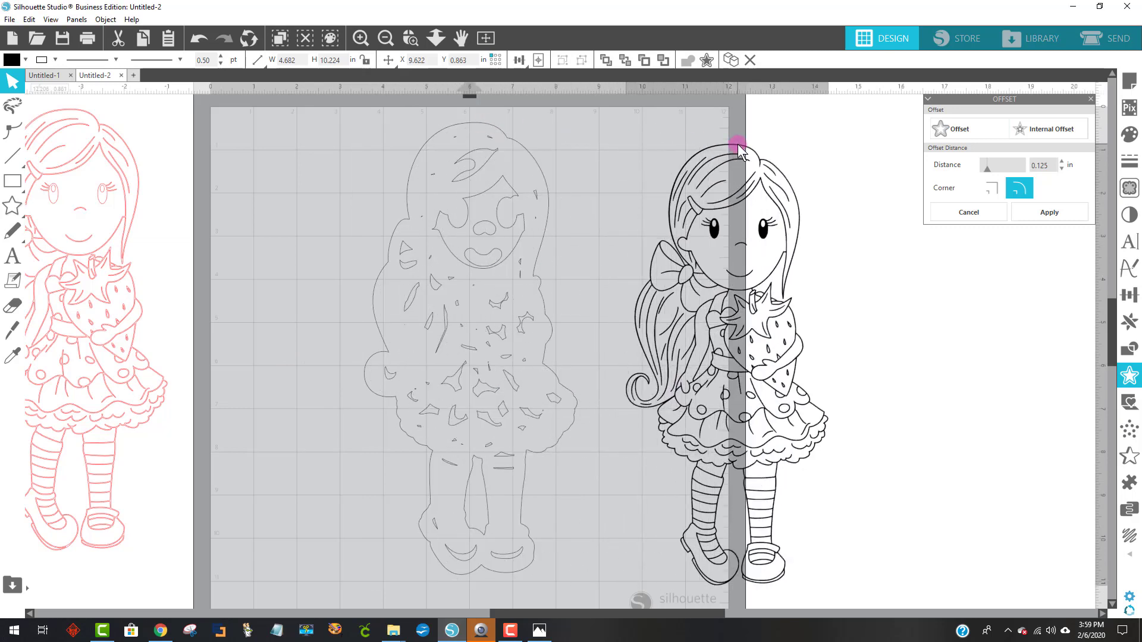
Fill the doll's offset shape with white.
left_click(445, 128)
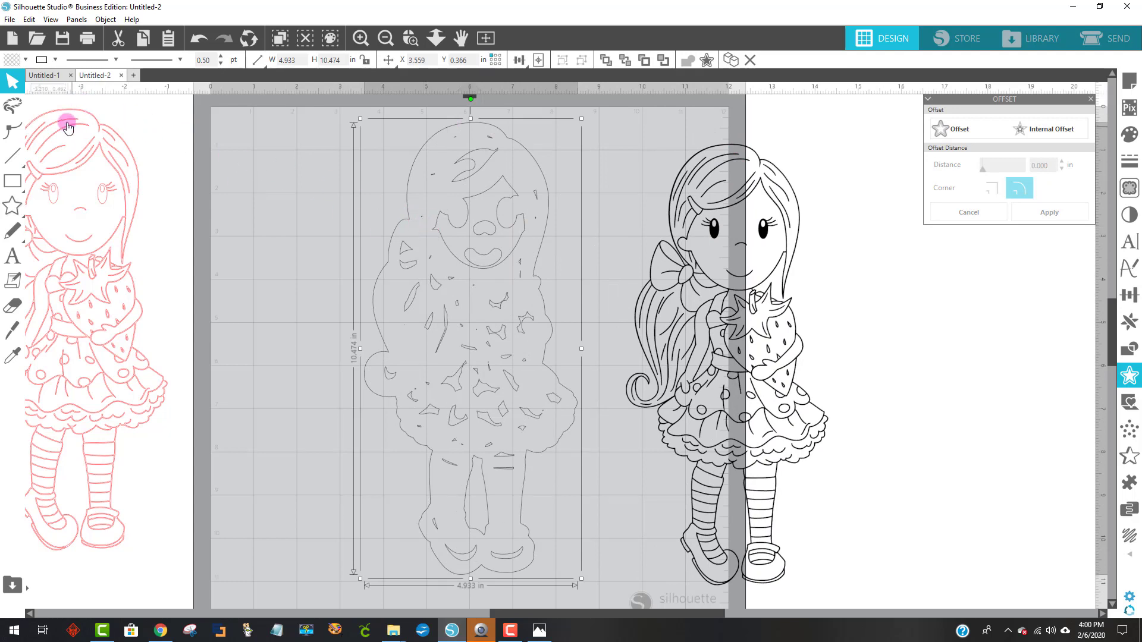
left_click(9, 60)
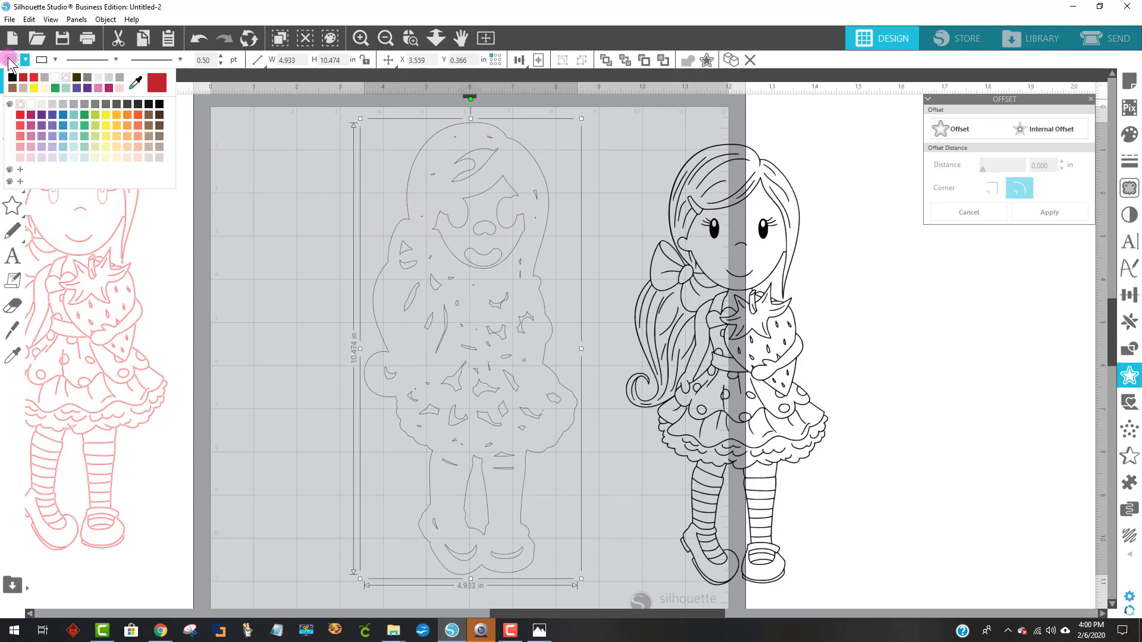
left_click(30, 106)
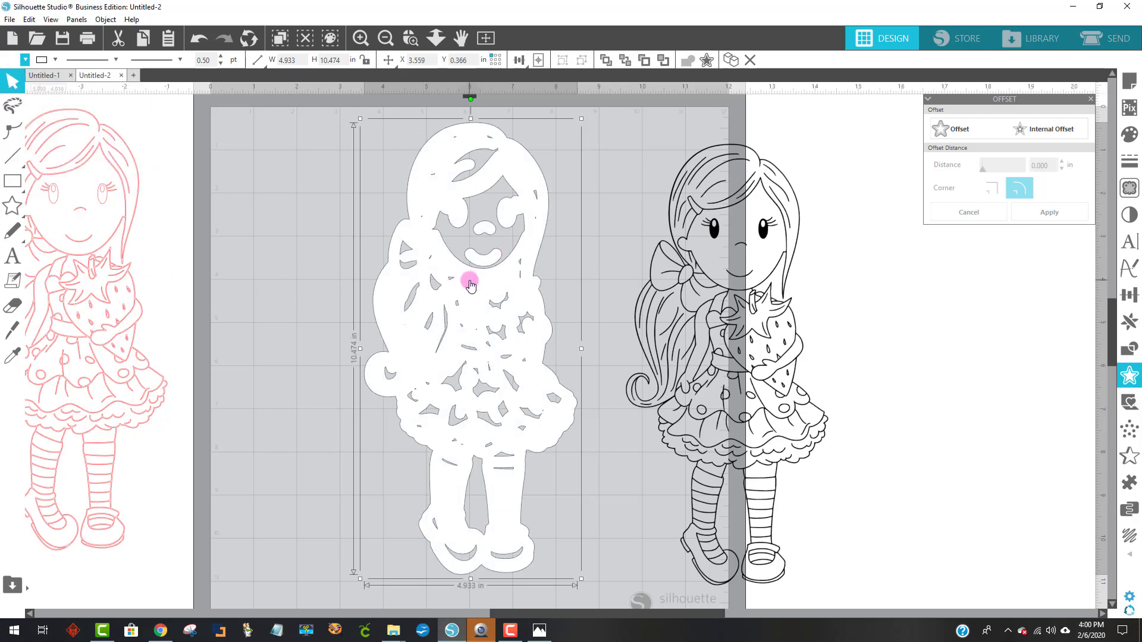
Release the offset's compound path and weld the pieces into one solid white silhouette.
left_click(105, 19)
left_click(177, 173)
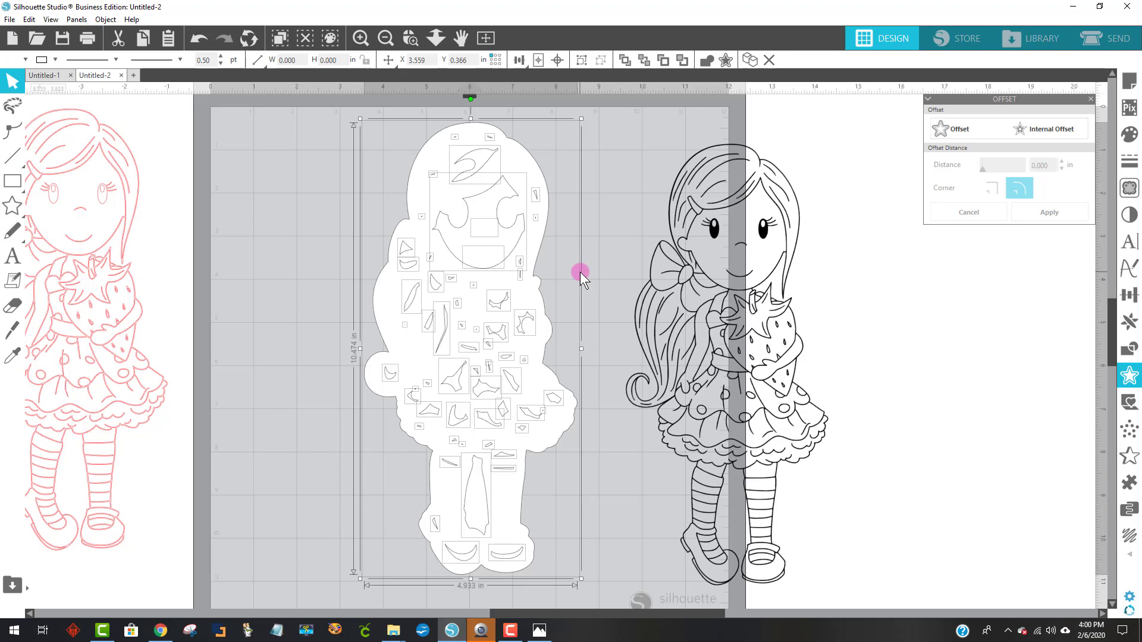
right_click(437, 249)
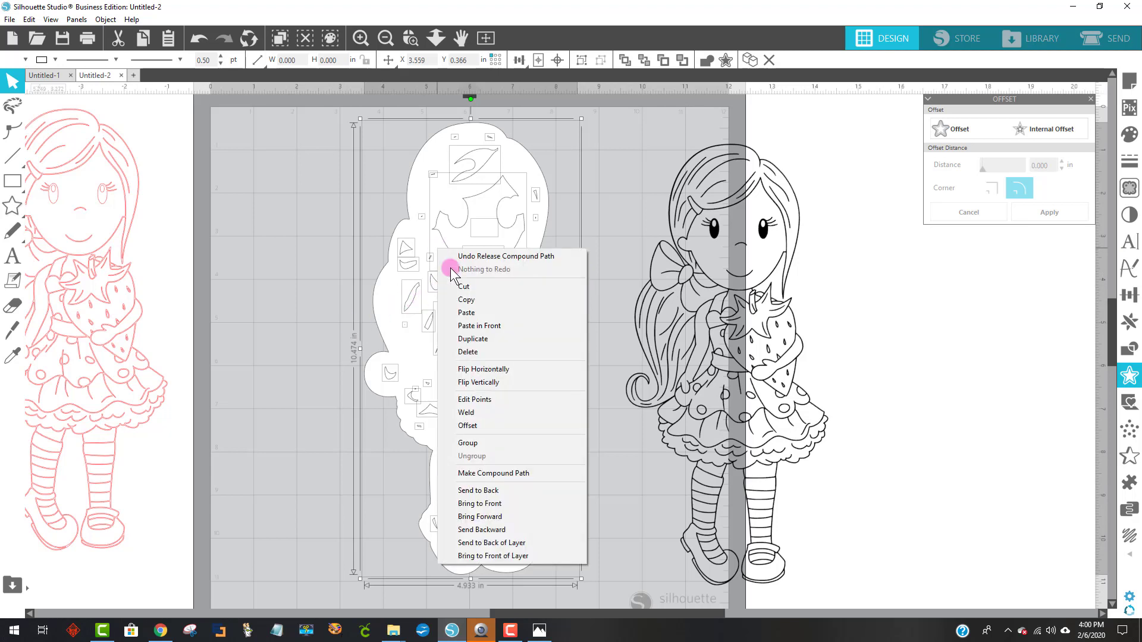
left_click(485, 414)
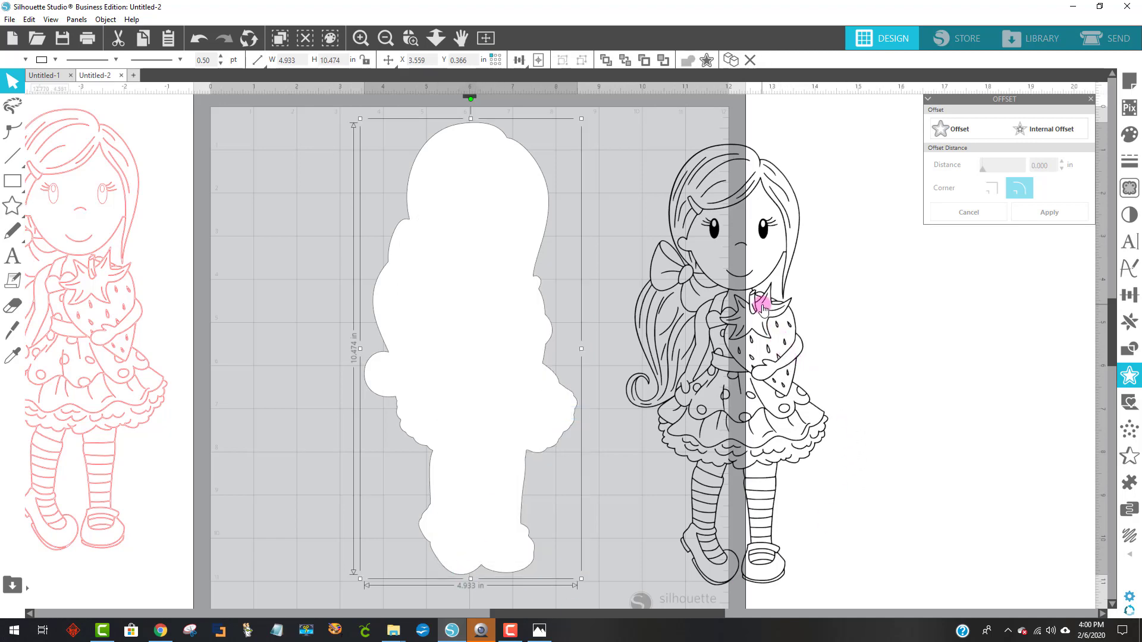
Move the black doll back onto the white silhouette and center-align the two with each other.
left_click_drag(764, 309, 504, 288)
left_click(612, 323)
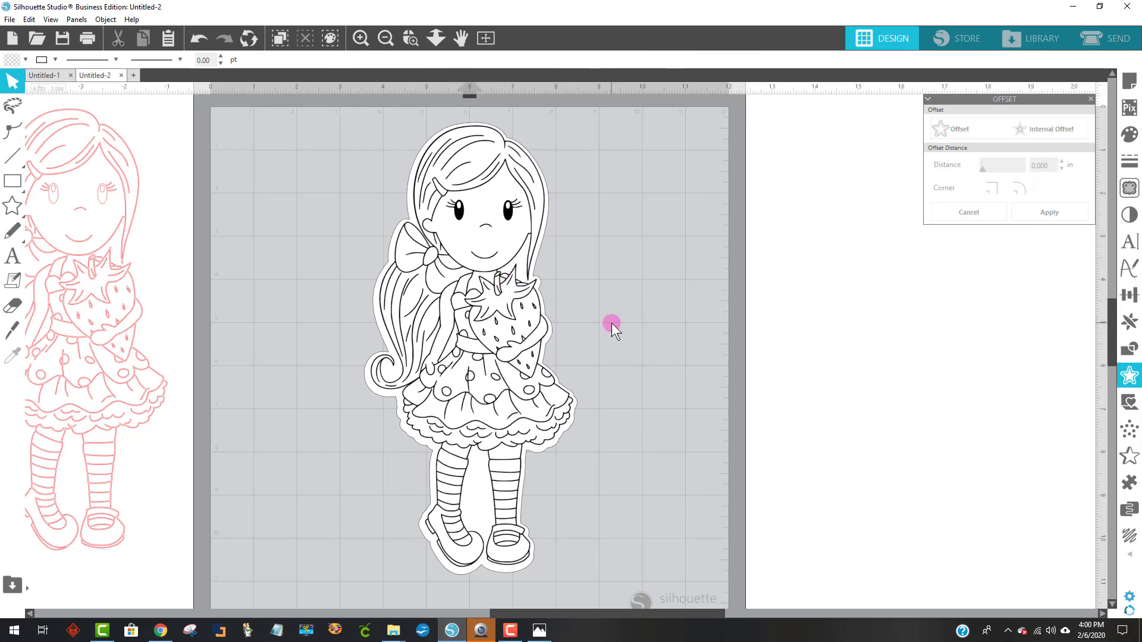
left_click_drag(337, 138, 594, 571)
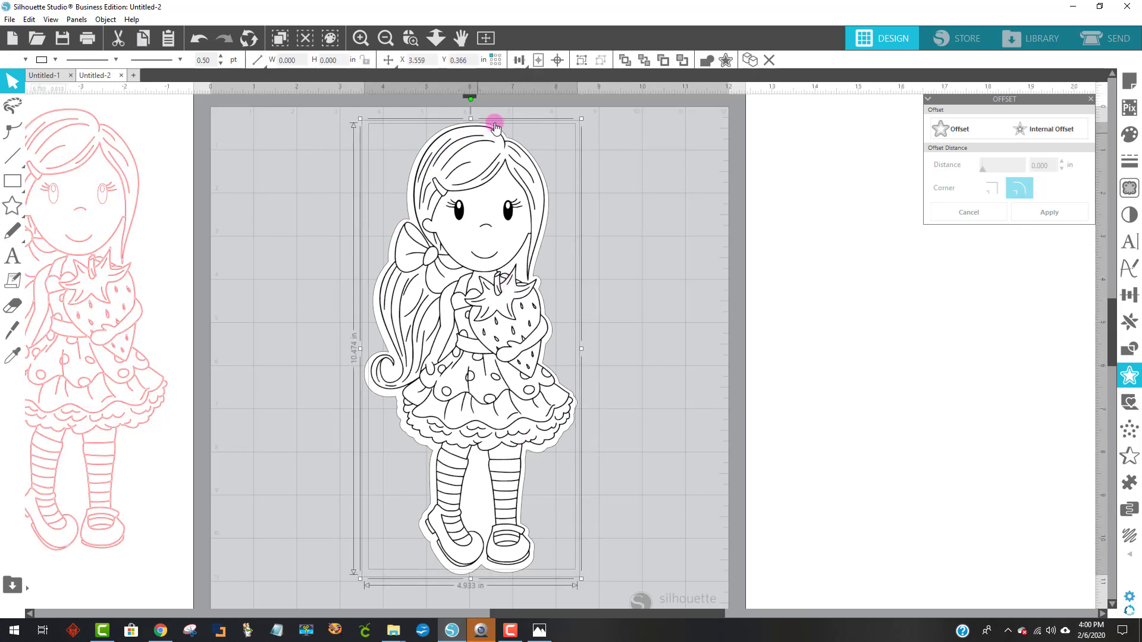
left_click(555, 60)
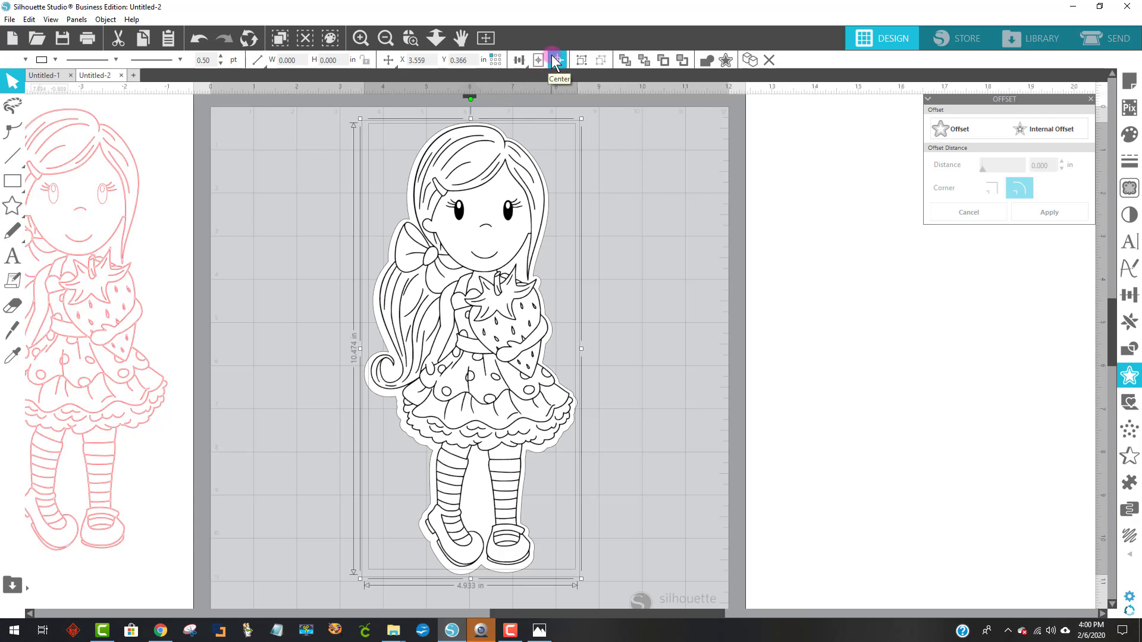
left_click(559, 61)
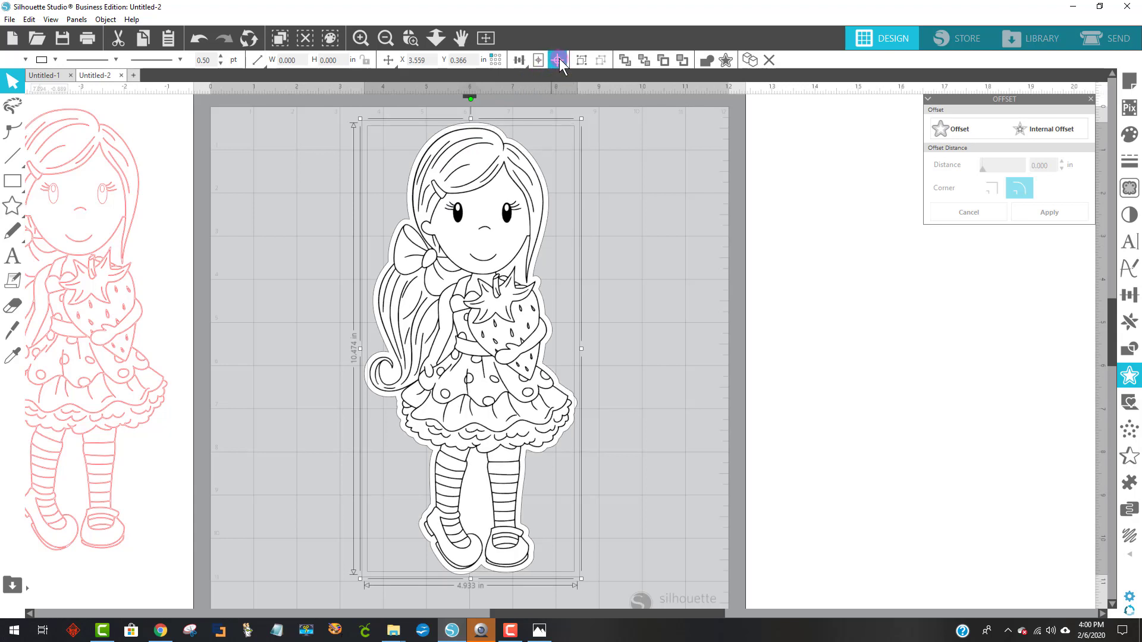
Group the black doll with its white offset silhouette.
right_click(483, 314)
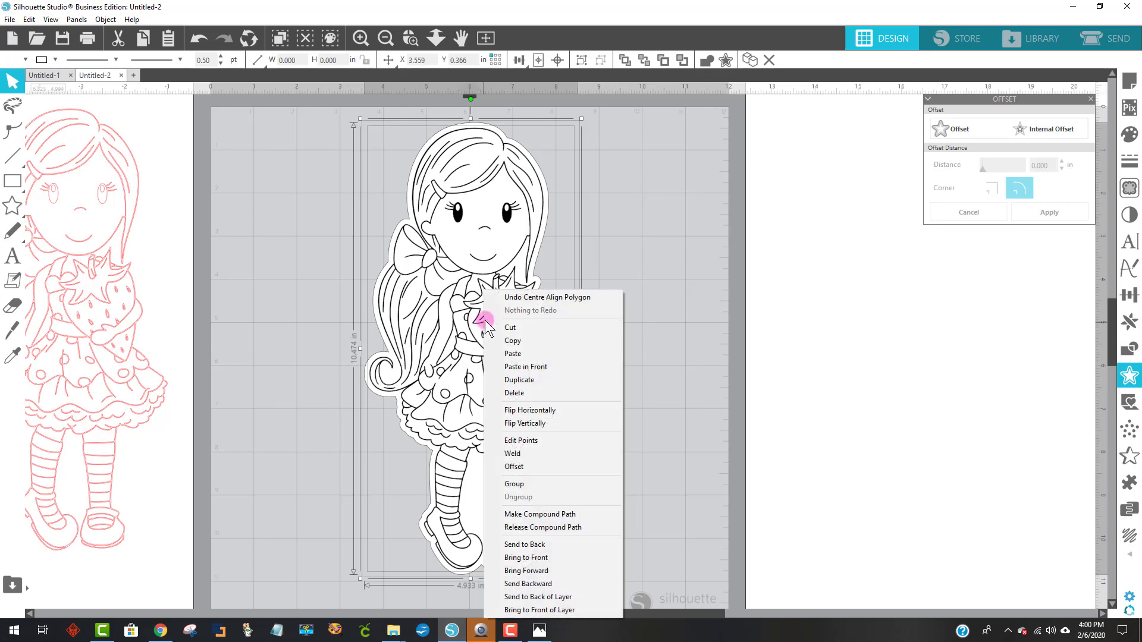
left_click(526, 482)
left_click(629, 430)
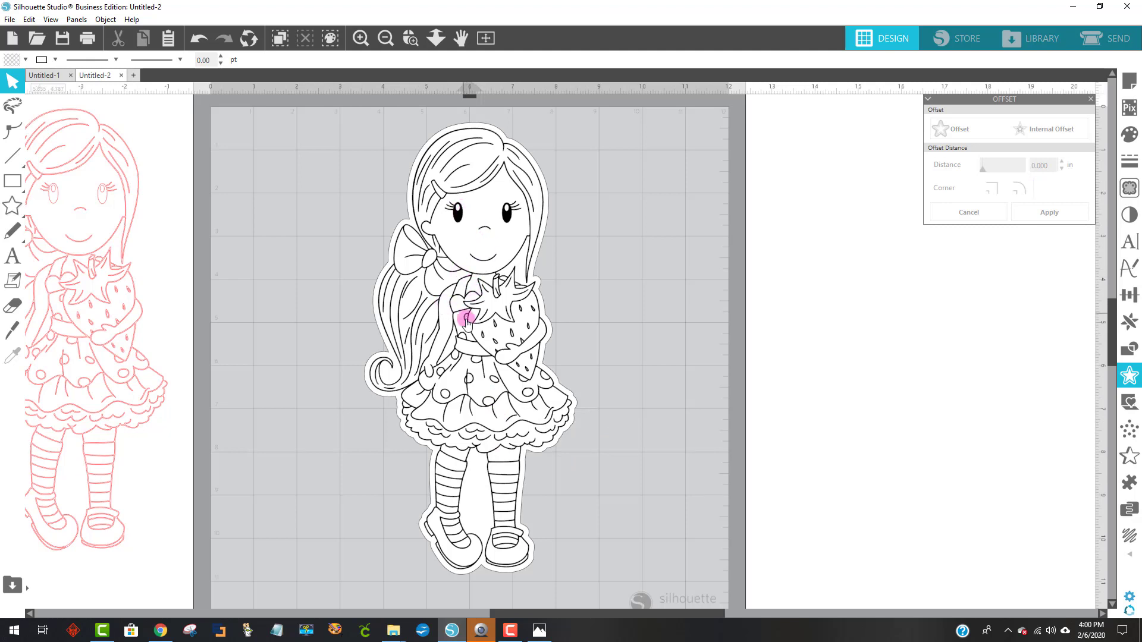
Save only the grouped doll to the hard drive's Downloads folder as an SVG named "doll black and white".
left_click(436, 351)
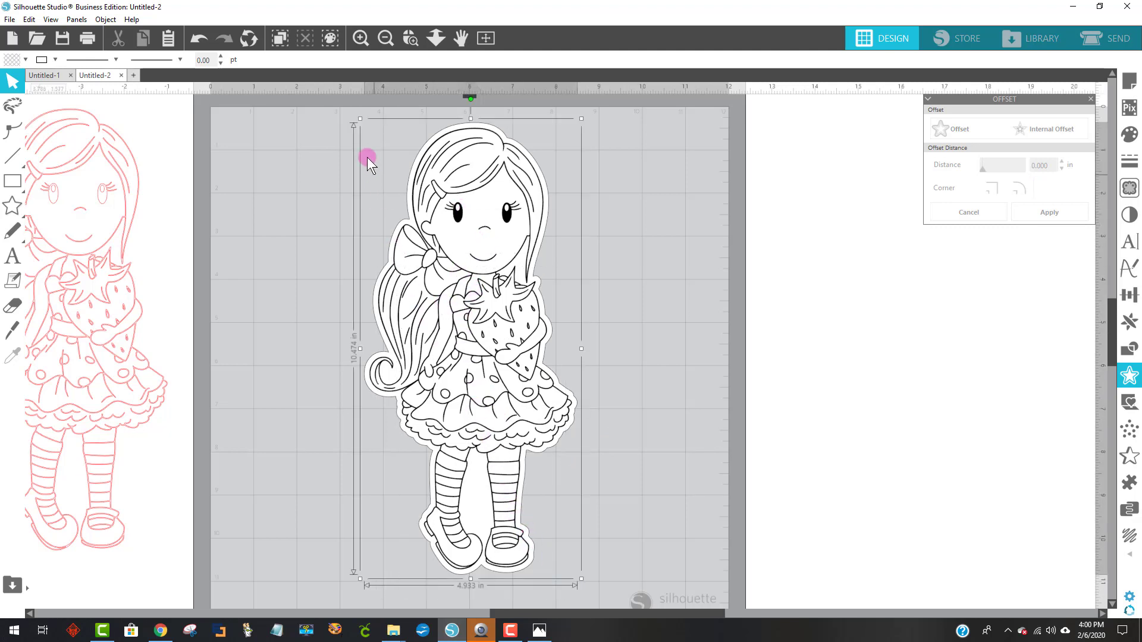
left_click(10, 20)
mouse_move(52, 144)
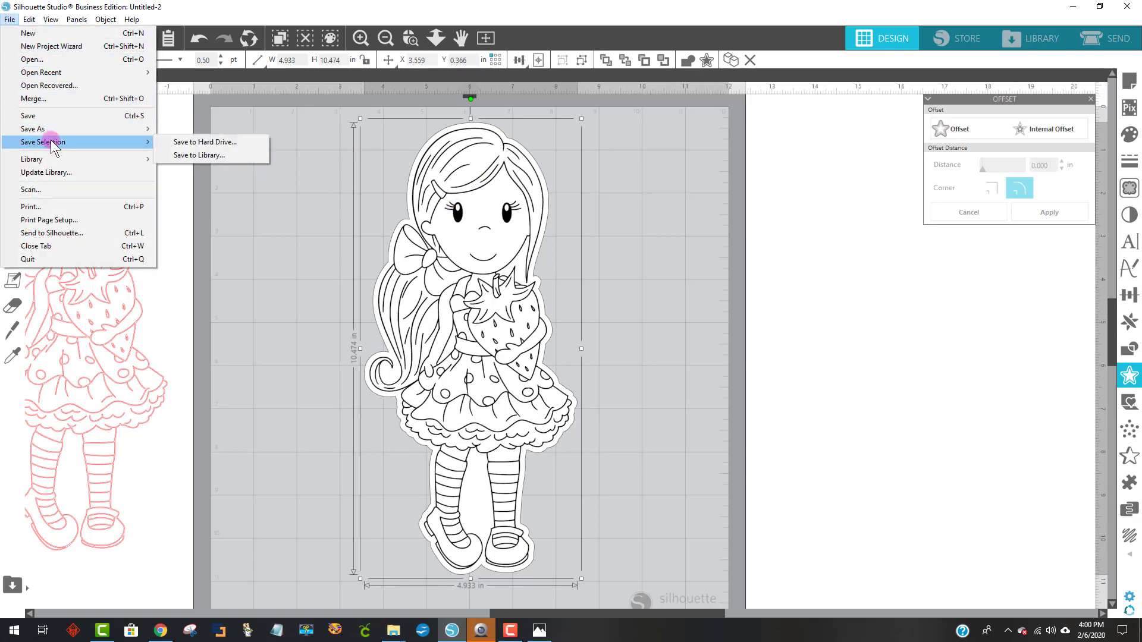
left_click(185, 142)
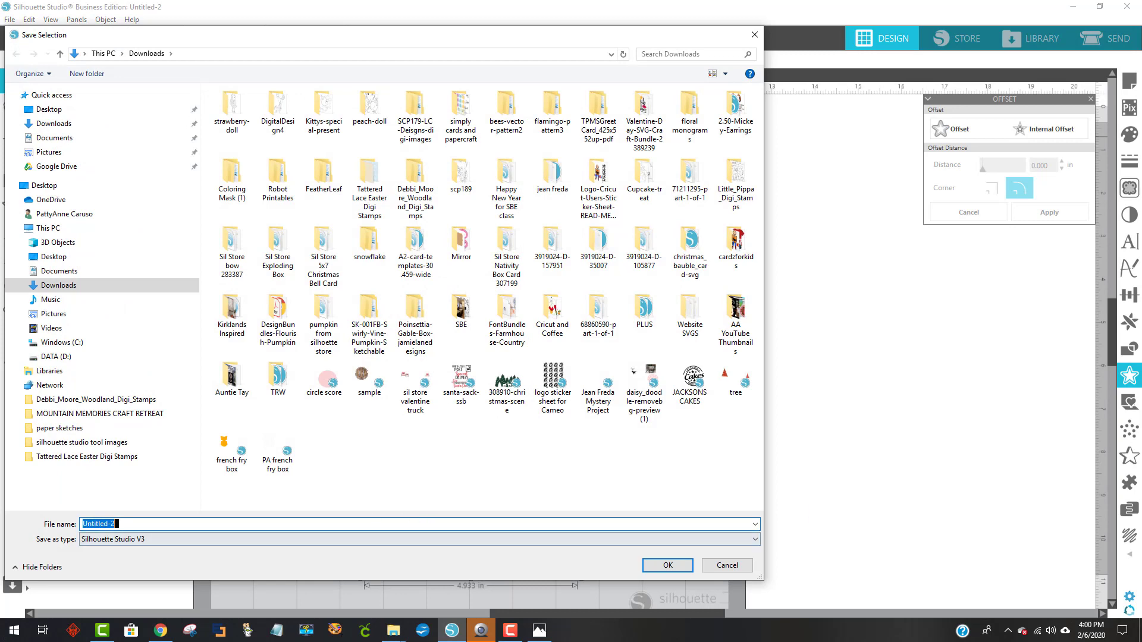
type("dll")
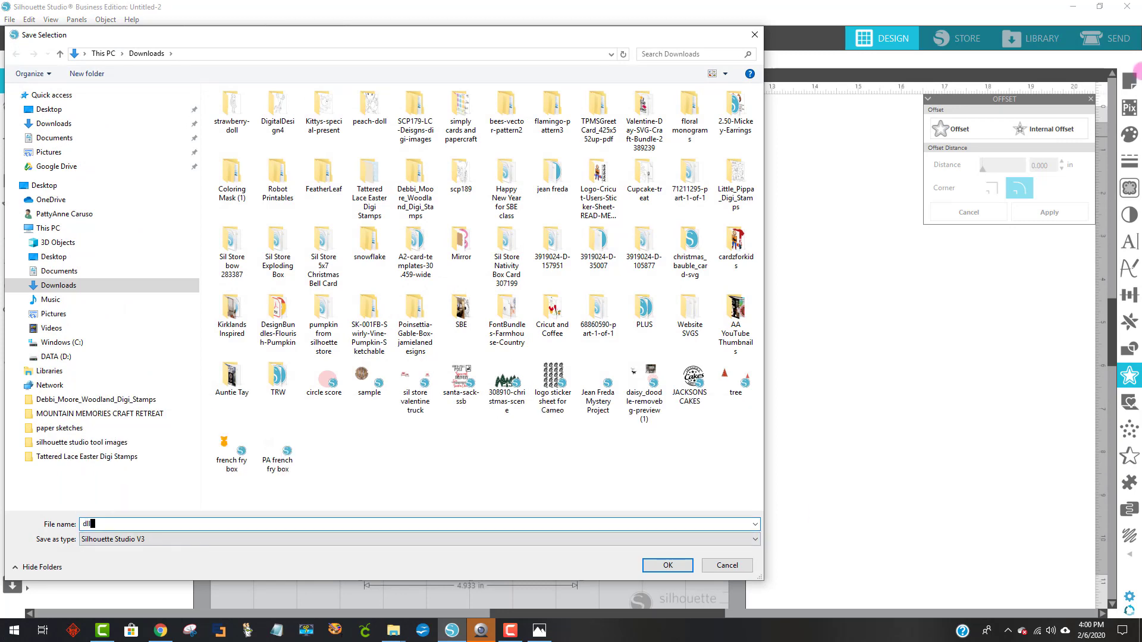
key("BackSpace")
key("BackSpace")
type("oll black and white")
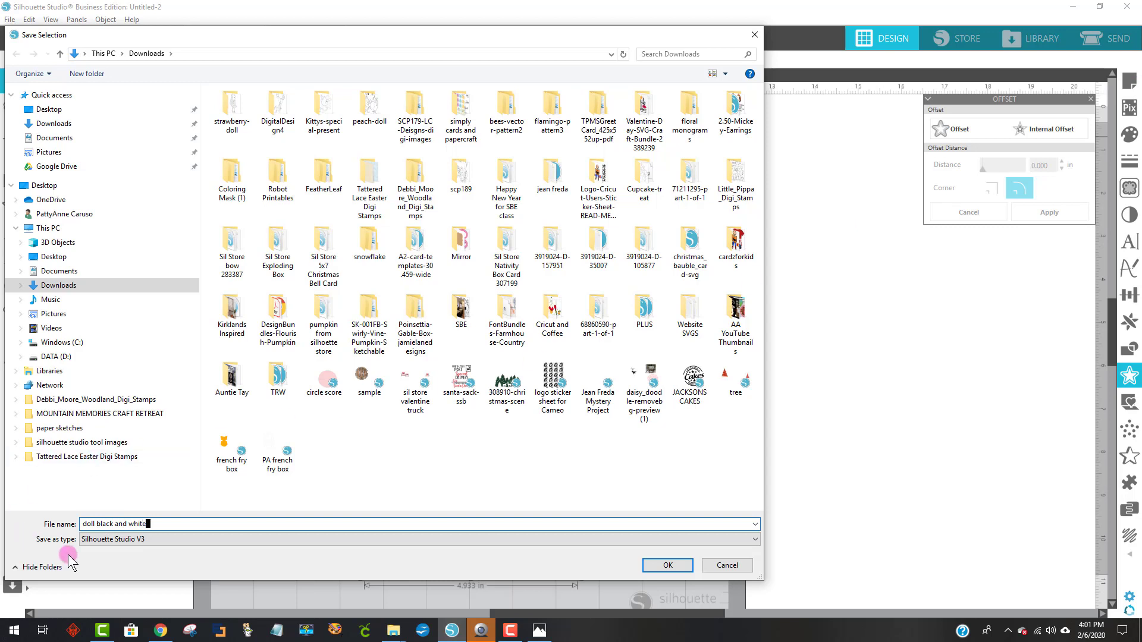
left_click(141, 539)
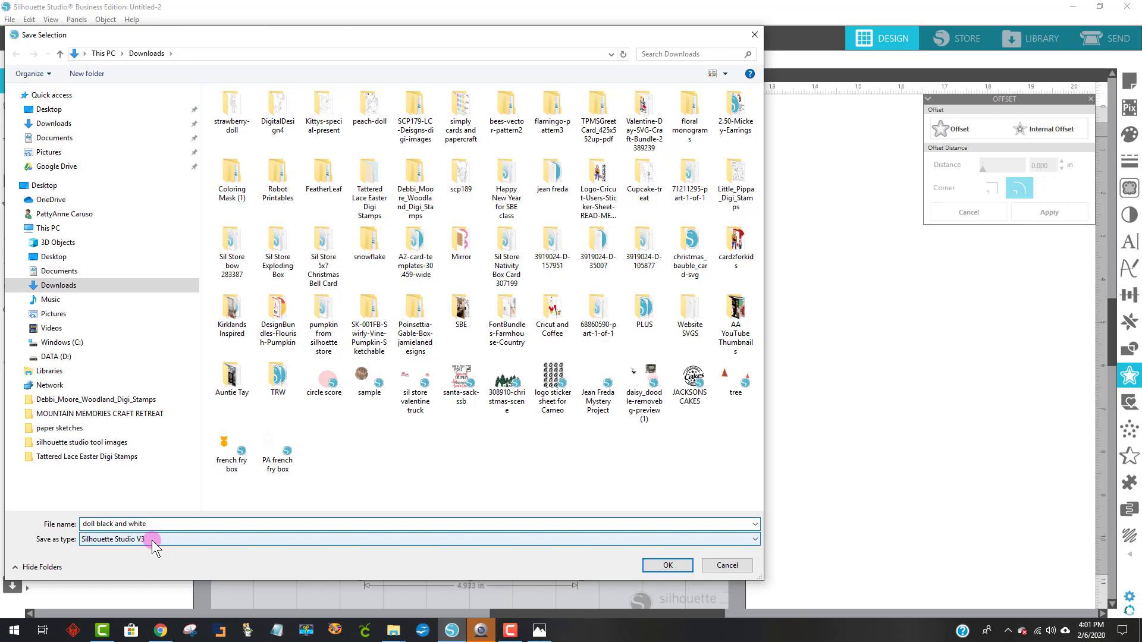
left_click(151, 540)
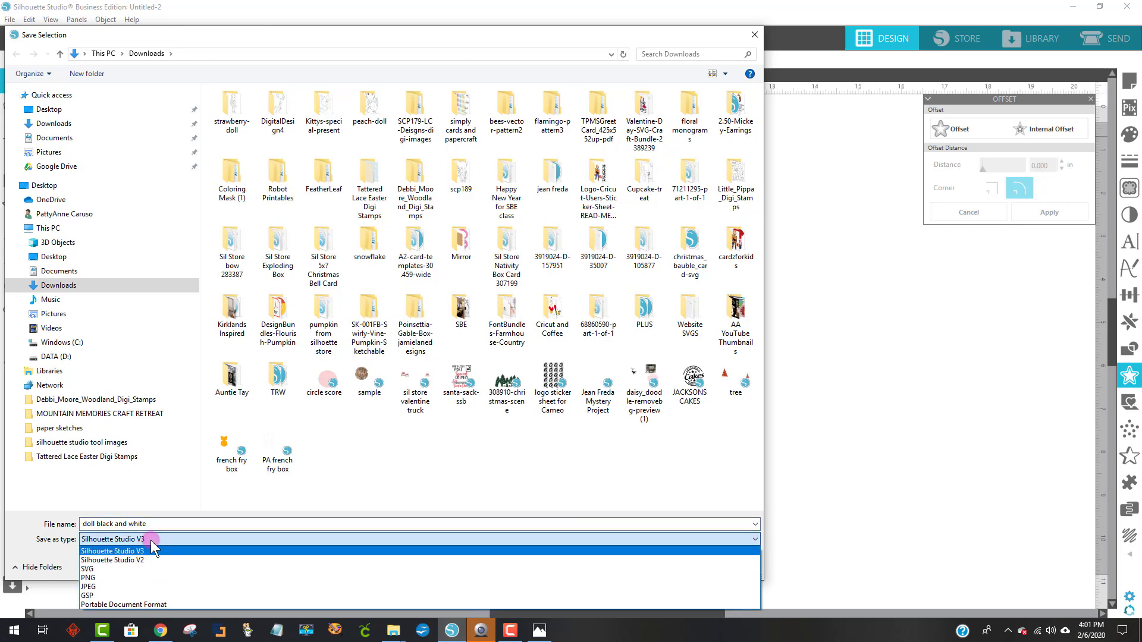
left_click(110, 568)
left_click(666, 568)
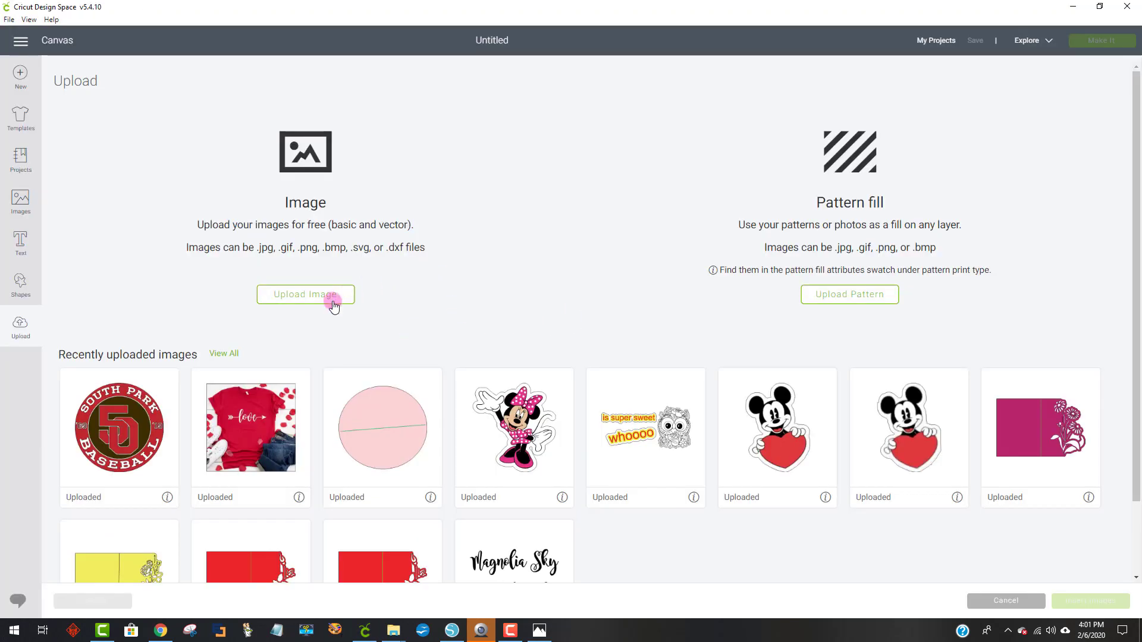
In Cricut Design Space, upload the "doll black and white" file from Downloads as an image and save it to the uploads.
left_click(324, 296)
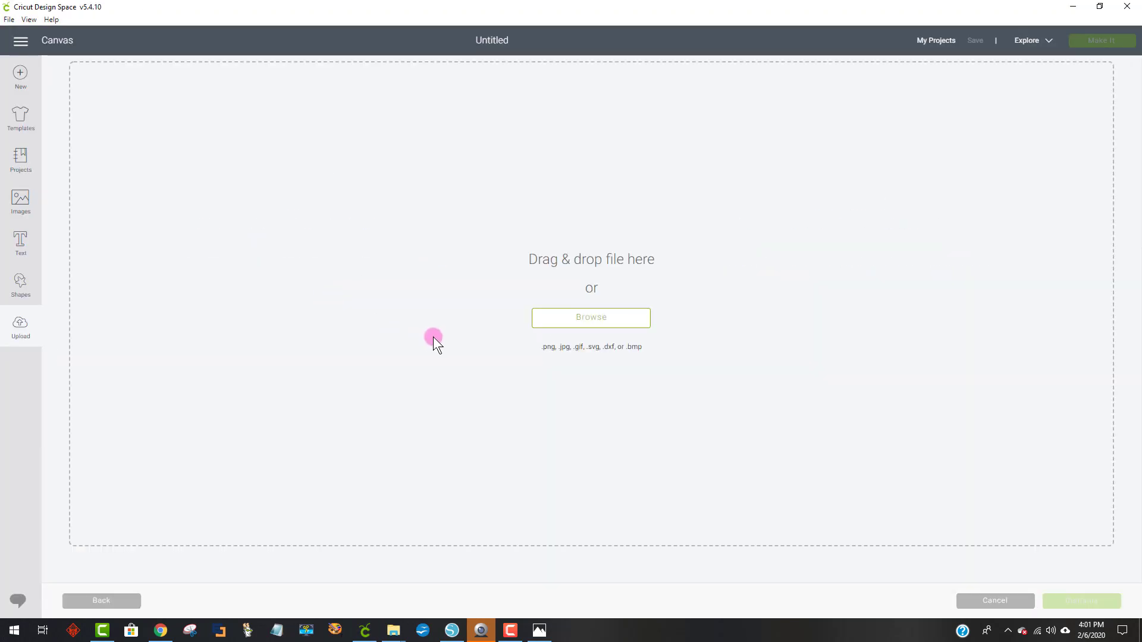
left_click(582, 326)
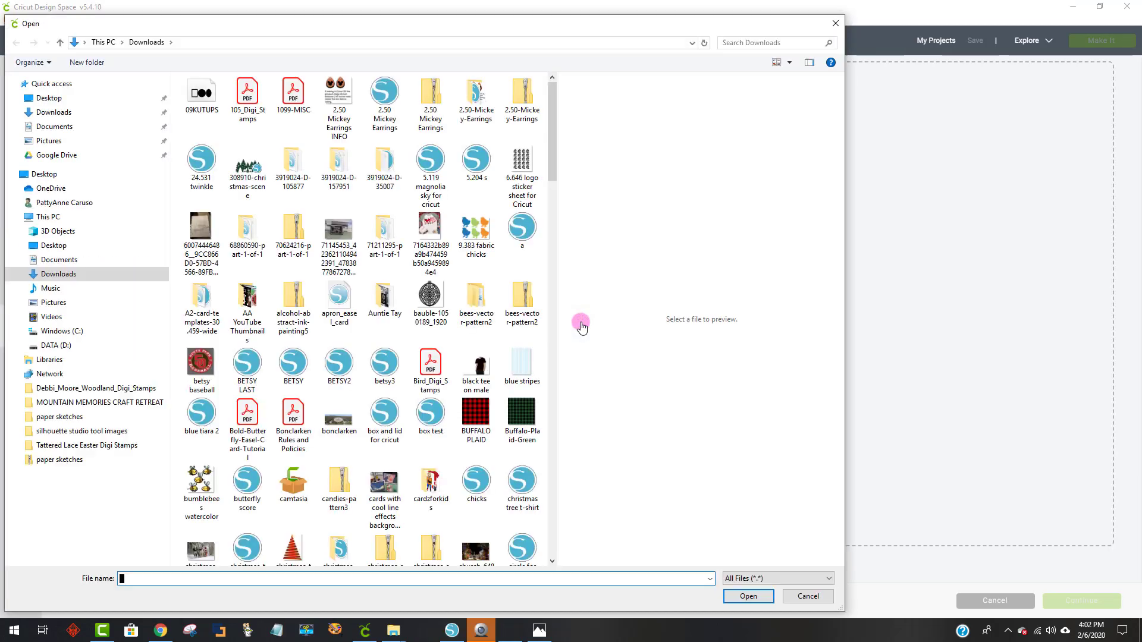
scroll(525, 247, "down", 2)
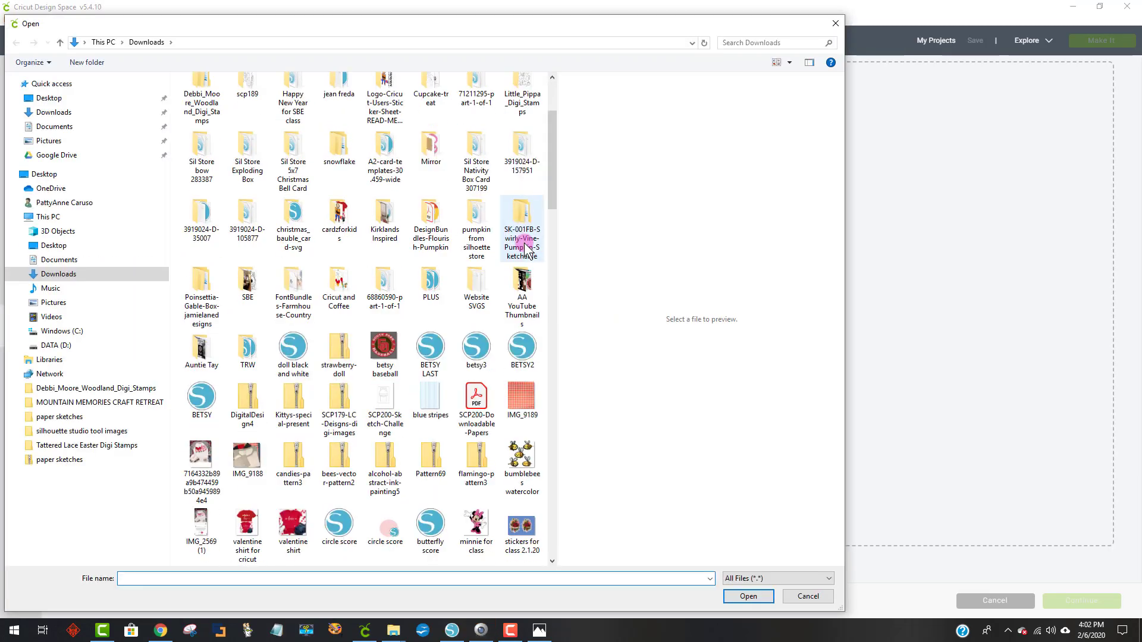
left_click(297, 359)
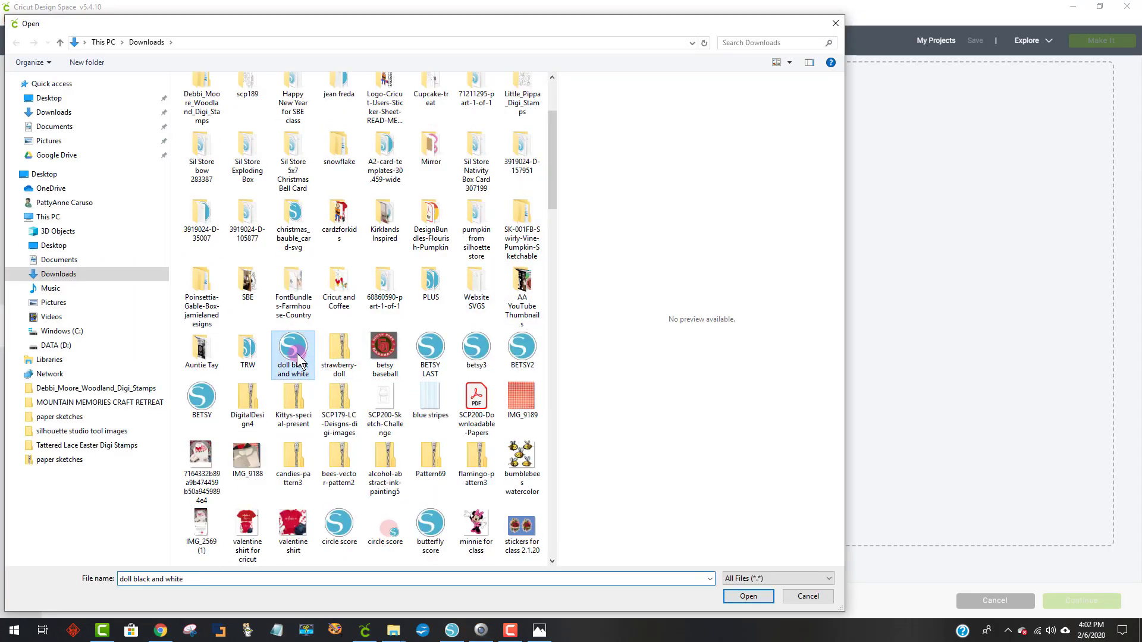
left_click(747, 596)
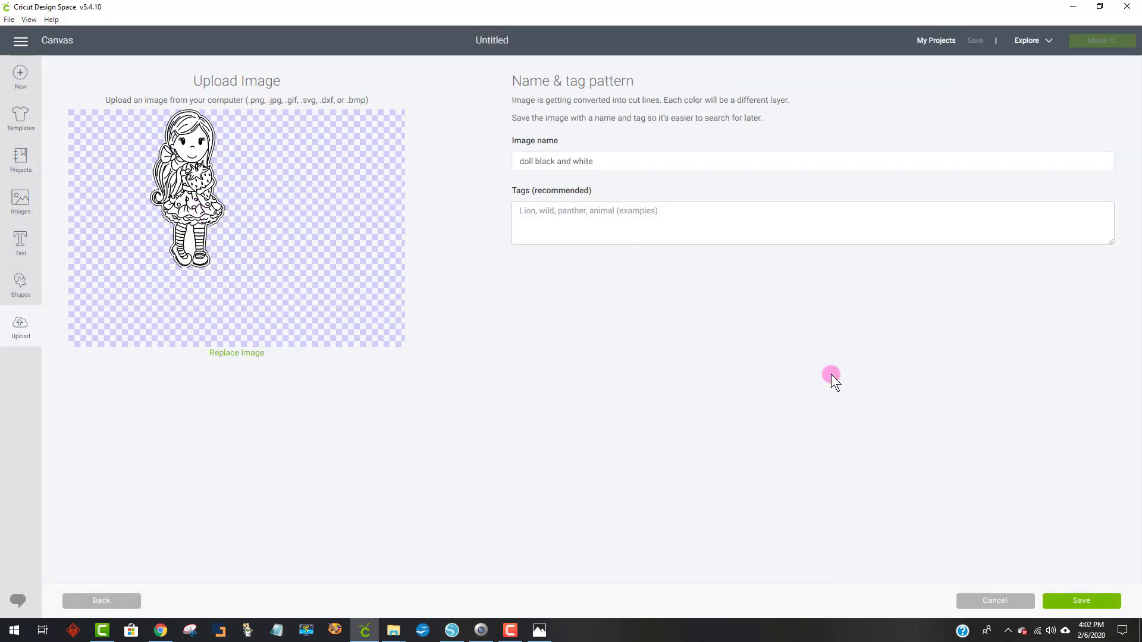
left_click(1058, 602)
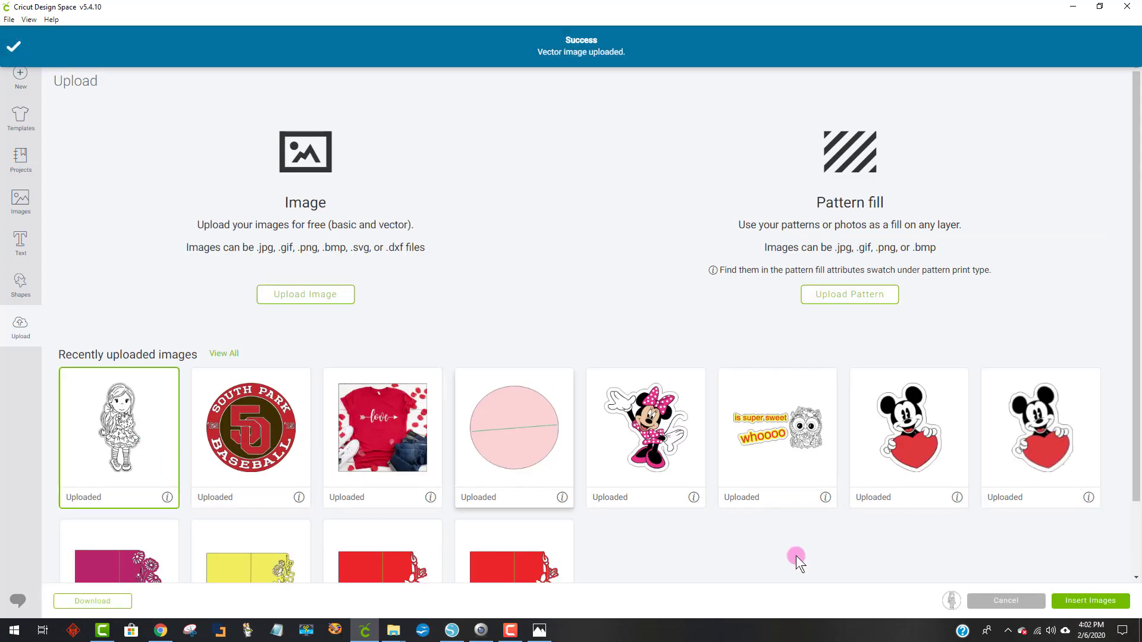
Insert the uploaded doll on the canvas, enlarge it to about 4.09 by 8.68 inches and move it near X 5.13, Y 1.05.
left_click(1071, 601)
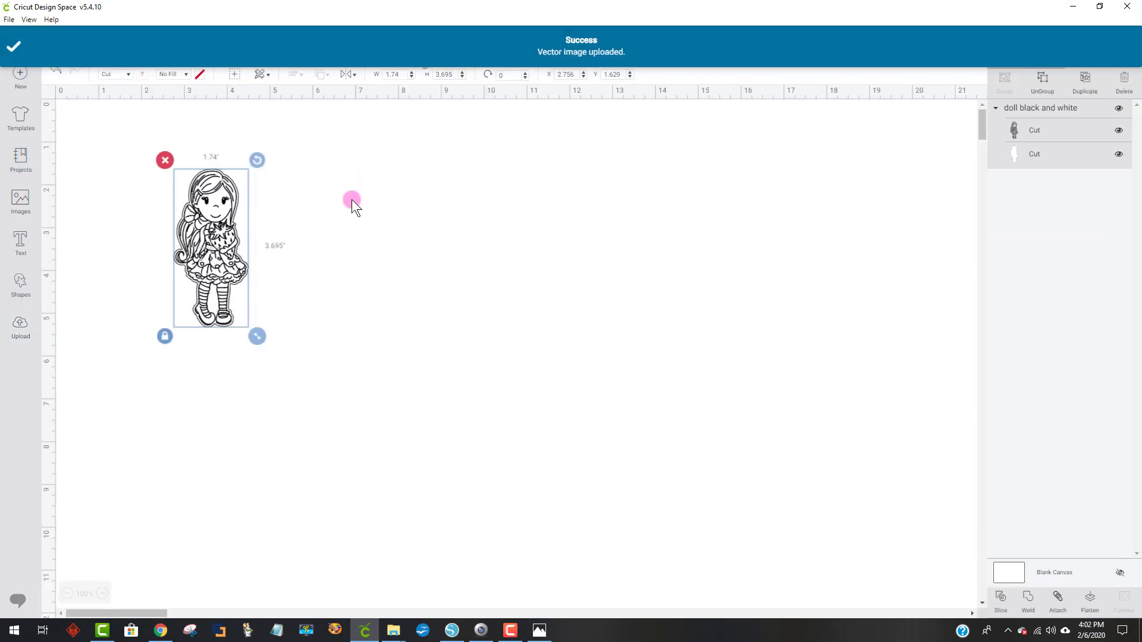
left_click_drag(257, 338, 743, 556)
left_click_drag(303, 393, 405, 367)
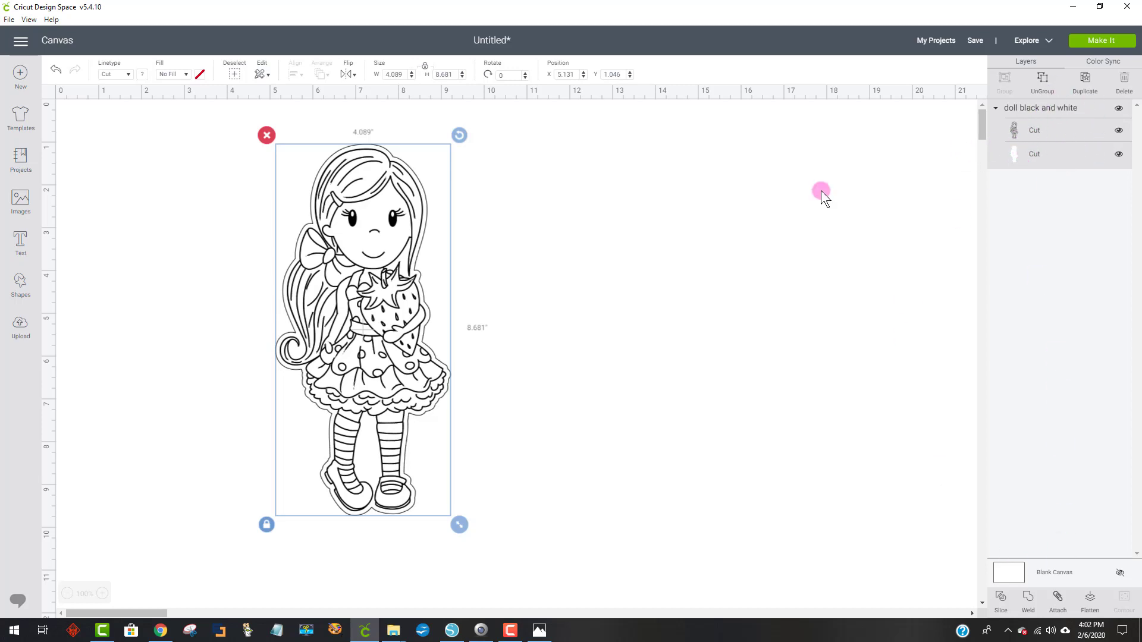
Flatten the doll's black line art and white silhouette into a single Print then Cut image.
left_click_drag(555, 438, 231, 212)
left_click(1089, 602)
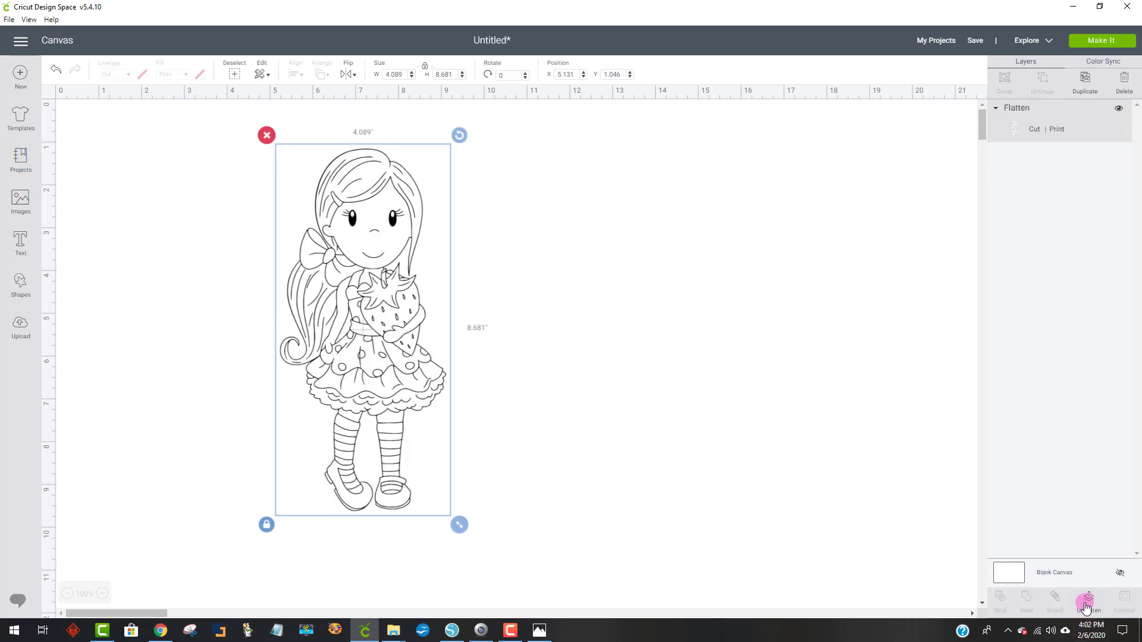
left_click(644, 468)
Change the blank canvas colour to light purple so it contrasts with the doll's white offset.
left_click(408, 298)
left_click(1007, 572)
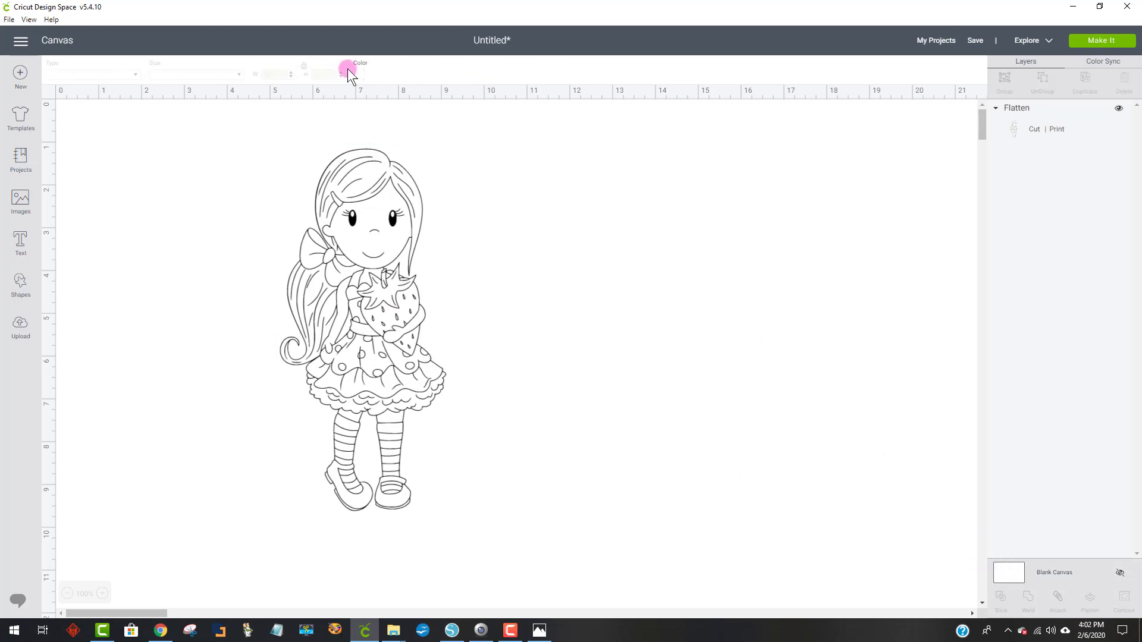
left_click(364, 73)
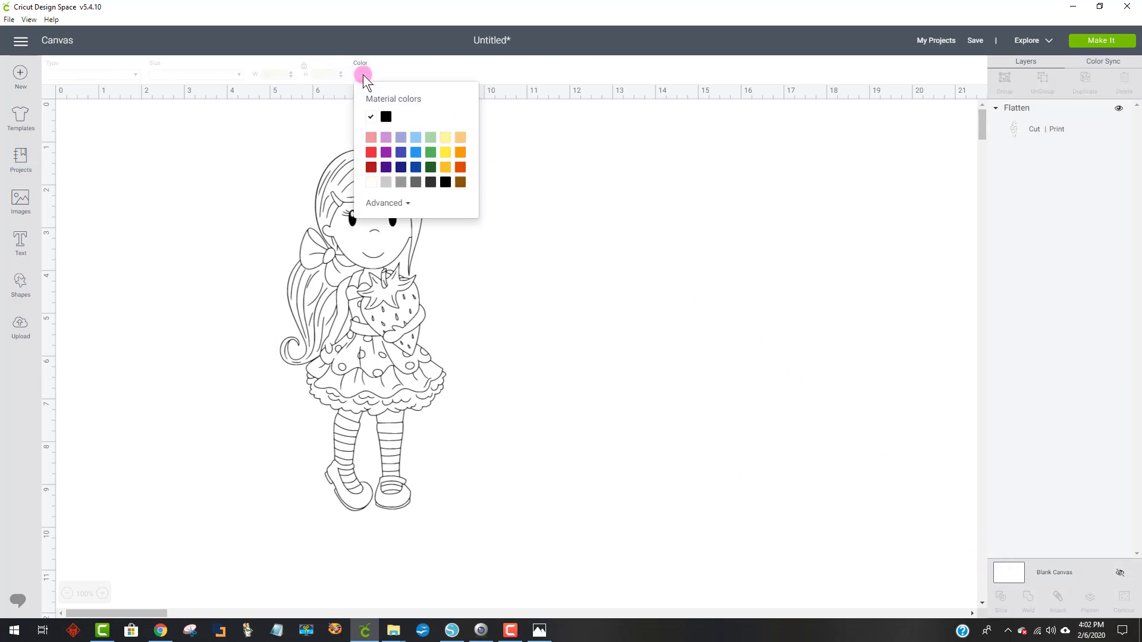
left_click(386, 138)
left_click(592, 252)
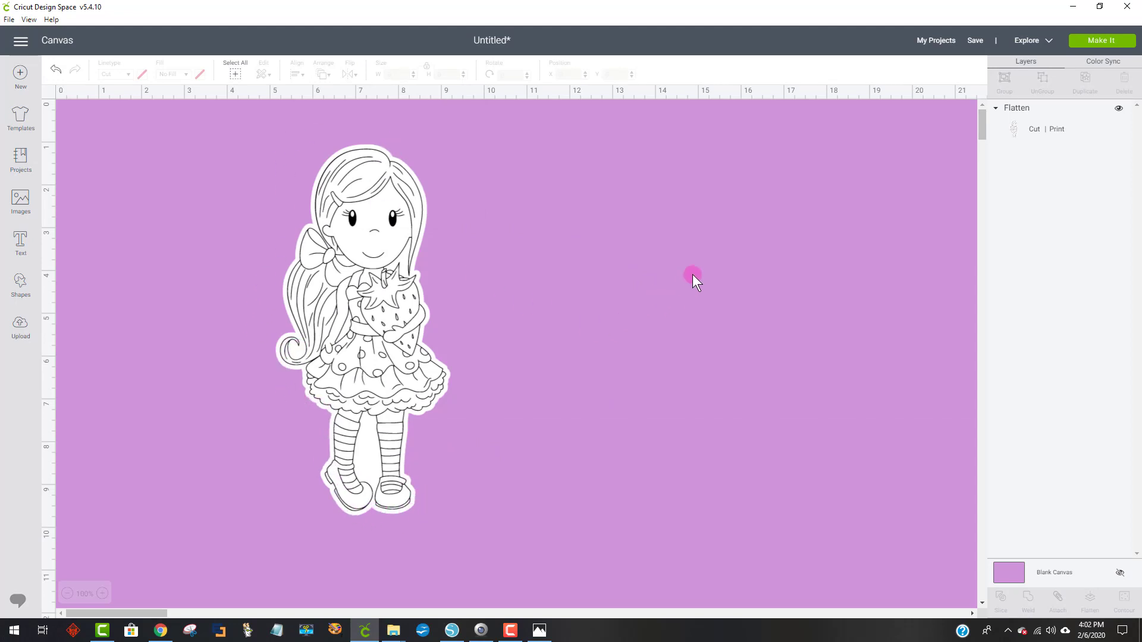
Move the flattened doll to about X 3.98, Y 0.98 on the canvas.
left_click_drag(342, 372, 288, 364)
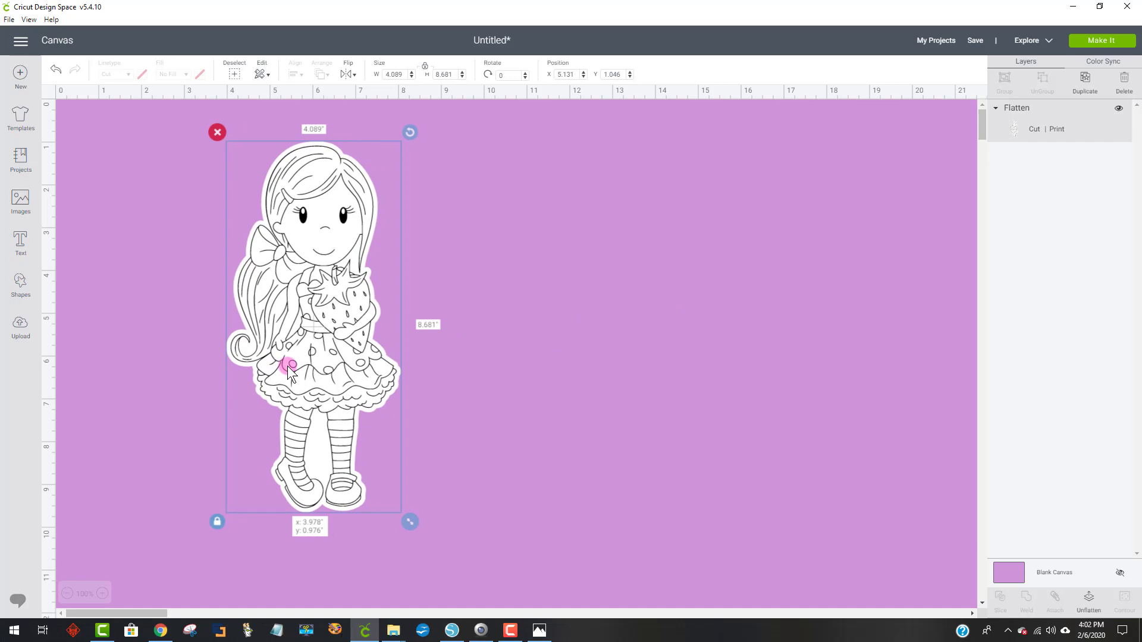
left_click(529, 350)
left_click(390, 360)
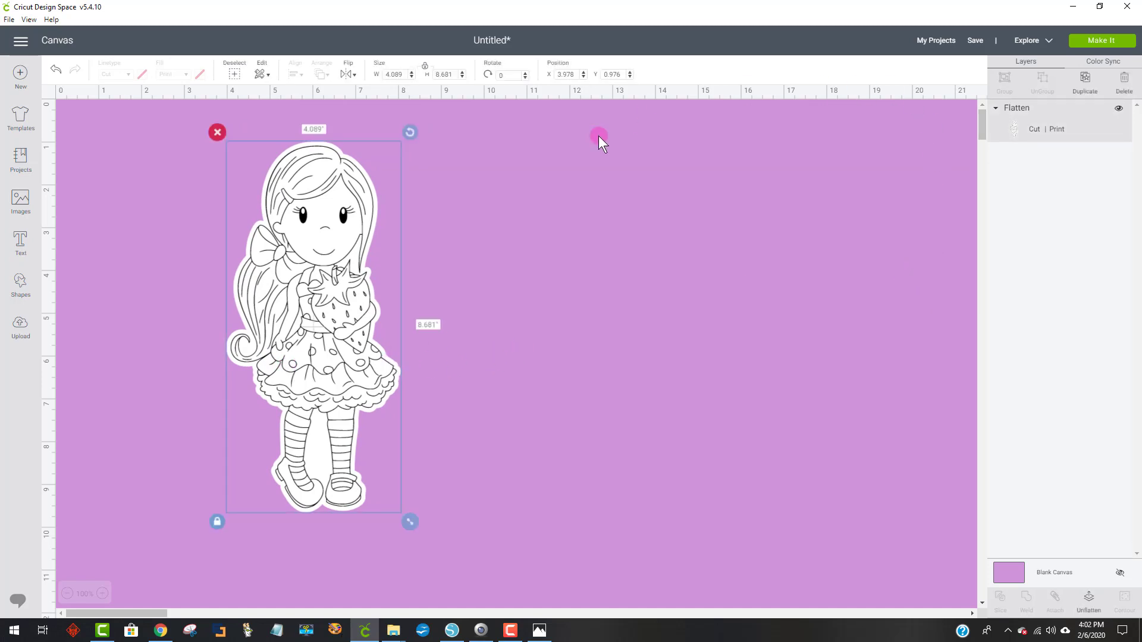
Switch to Silhouette Studio, move the grouped black-and-white doll off the mat and place the red traced doll on the mat.
left_click(452, 631)
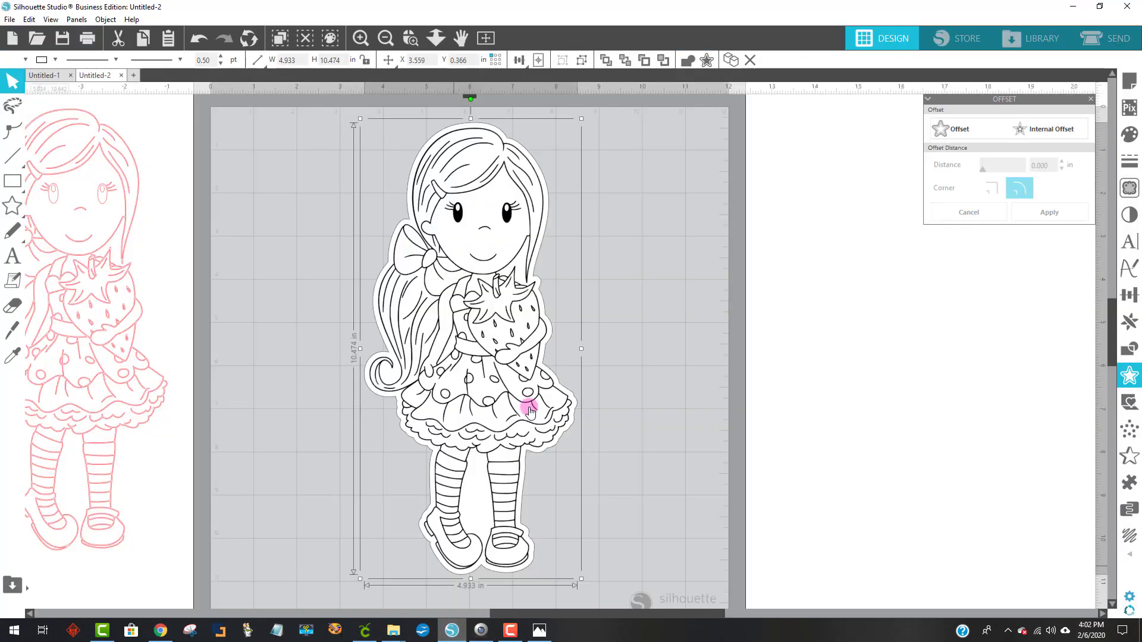
left_click_drag(441, 374, 898, 412)
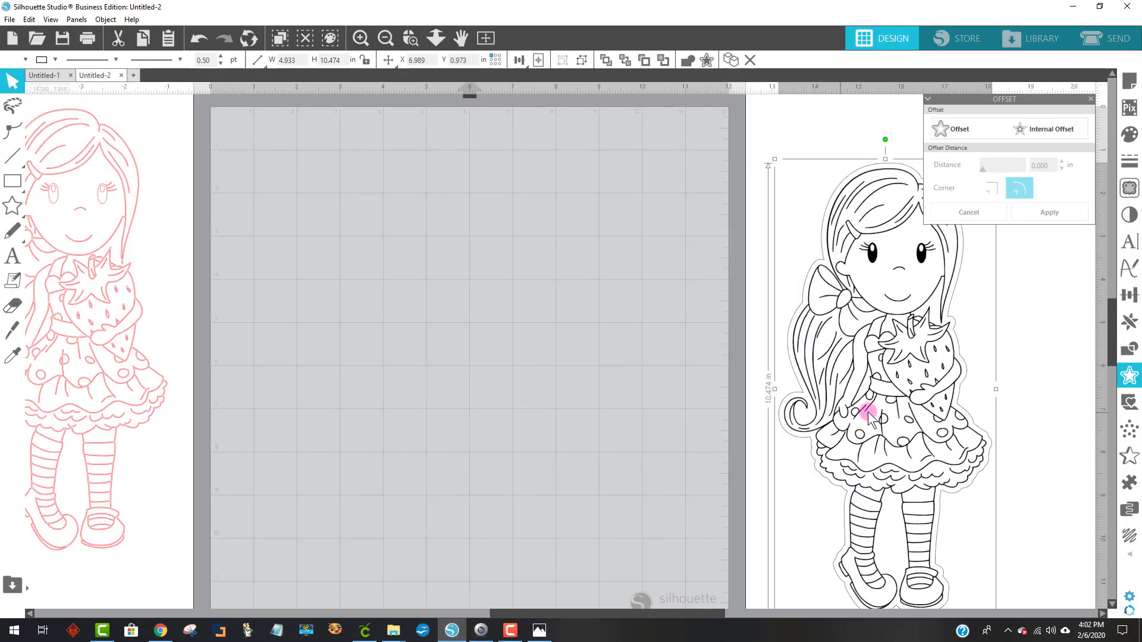
left_click_drag(71, 370, 414, 398)
left_click(501, 304)
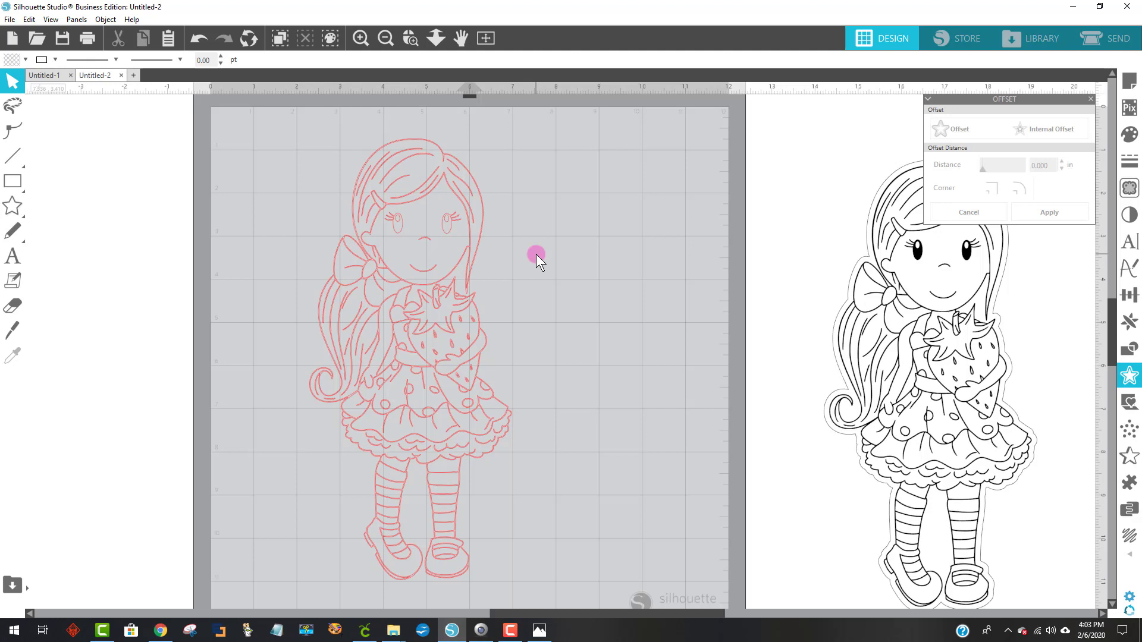
Move the black-and-white doll partly over the mat to view its white offset, and return it beside the mat.
left_click_drag(837, 291, 609, 268)
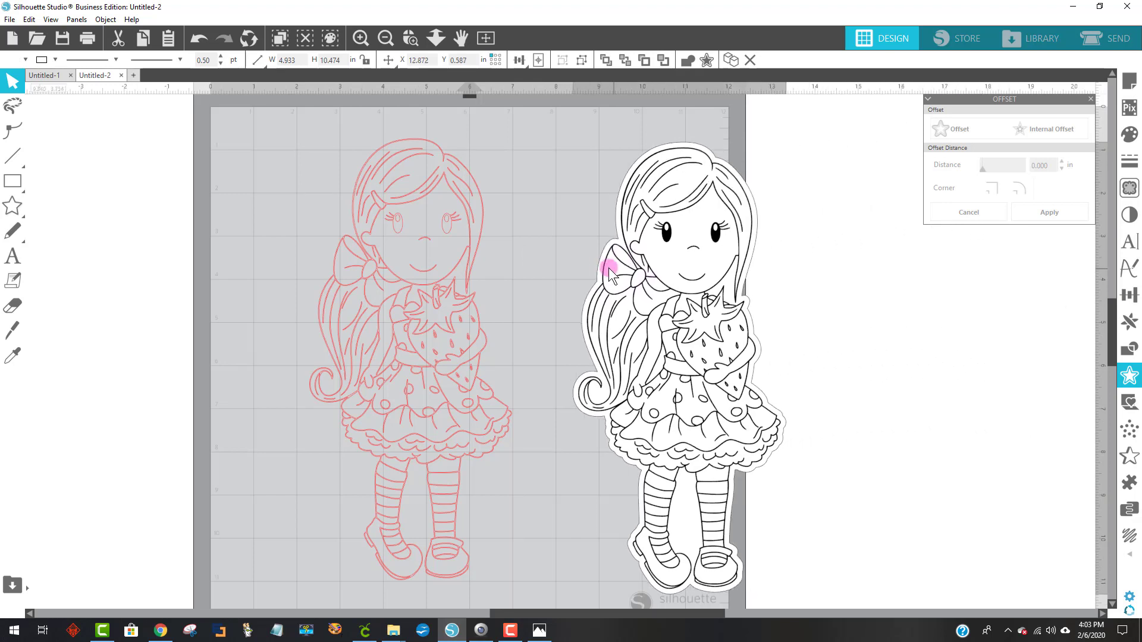
left_click(789, 294)
key("ctrl+z")
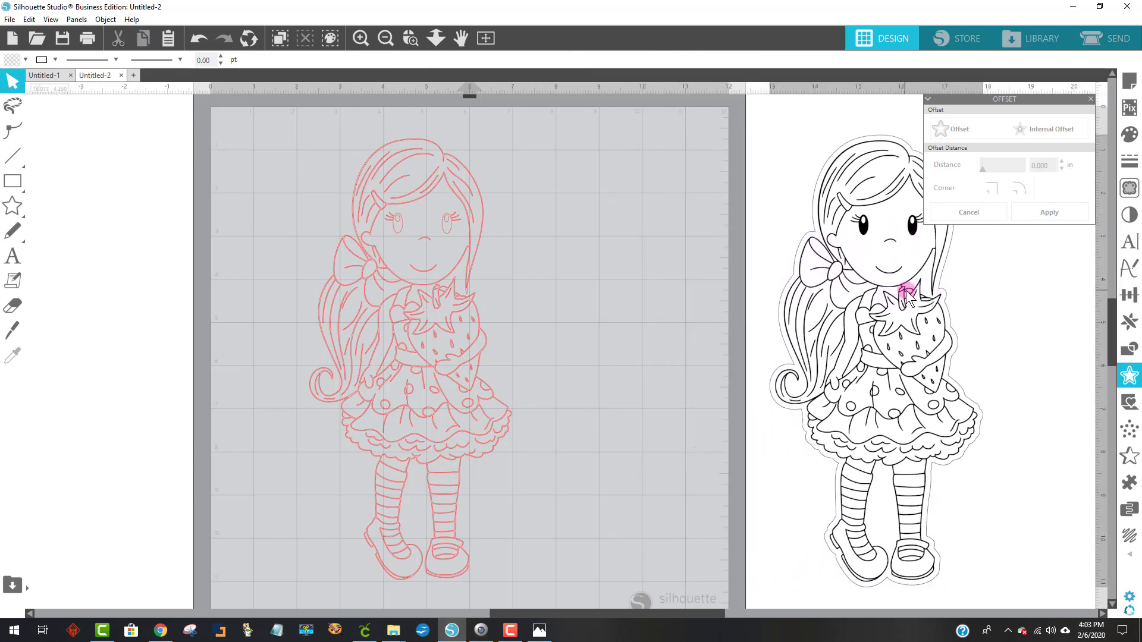
left_click(467, 324)
double_click(447, 328)
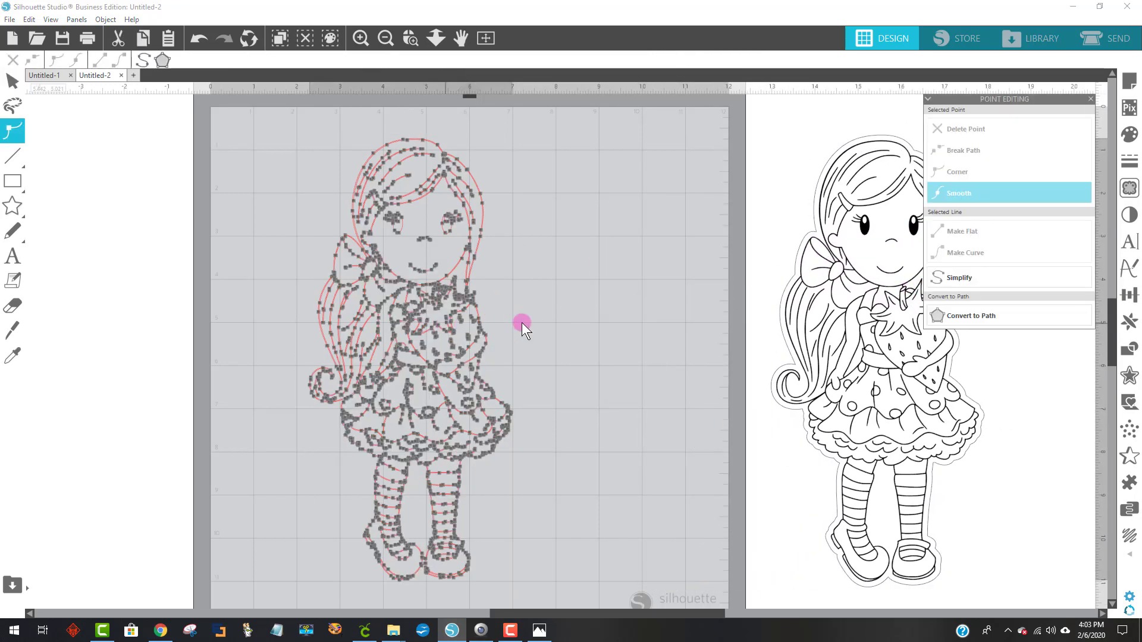
left_click(495, 326)
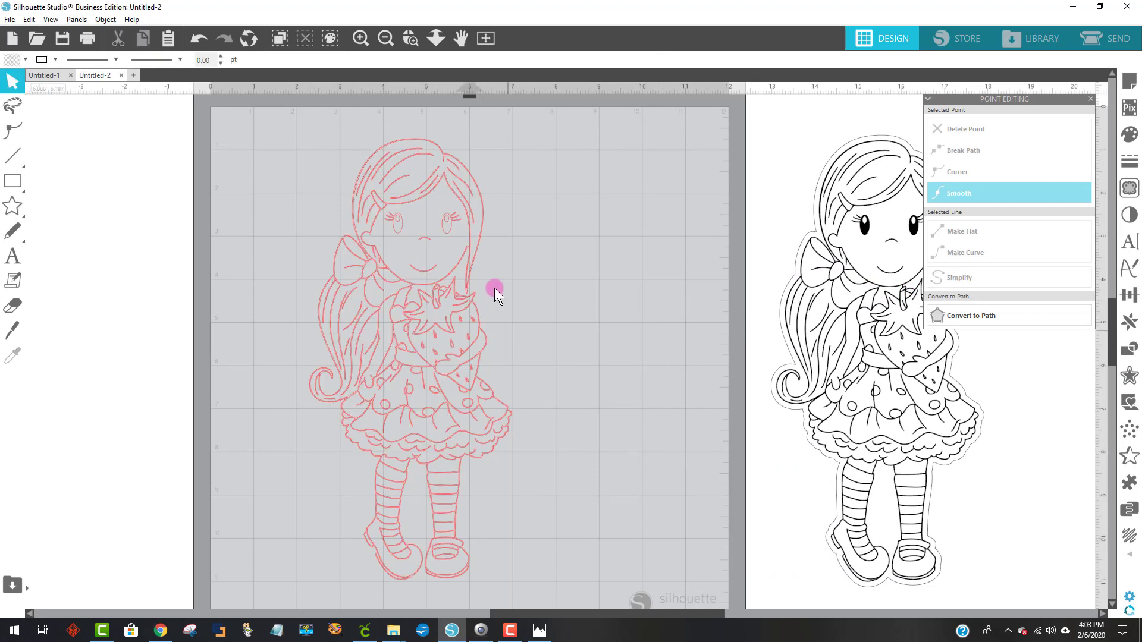
Fill the traced doll on the mat with light teal and release its compound path.
left_click(408, 142)
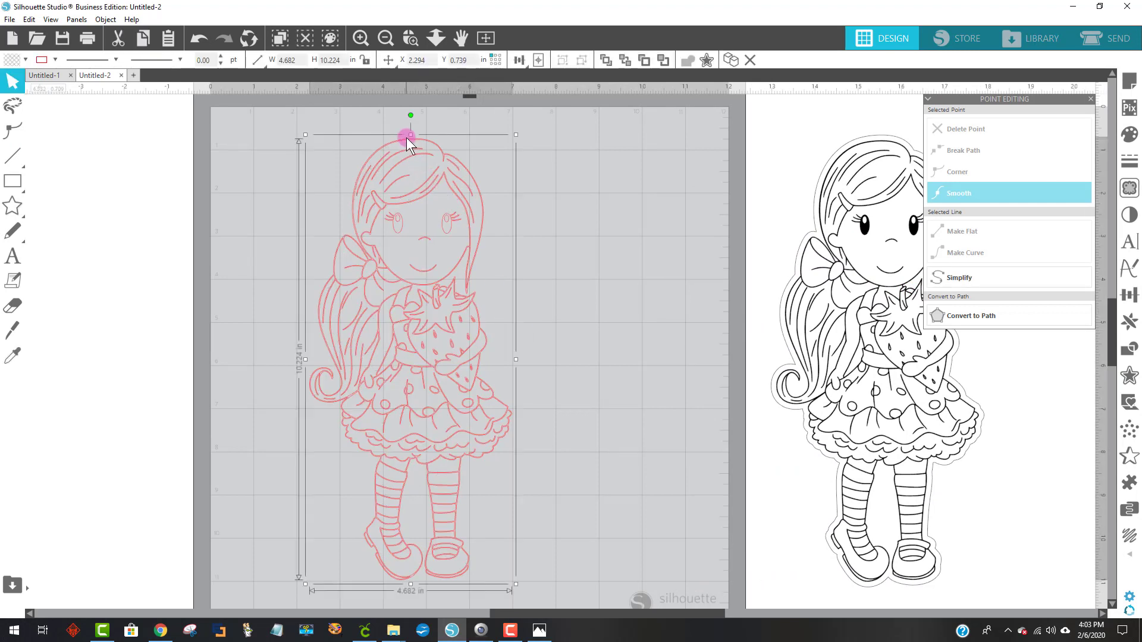
left_click(9, 62)
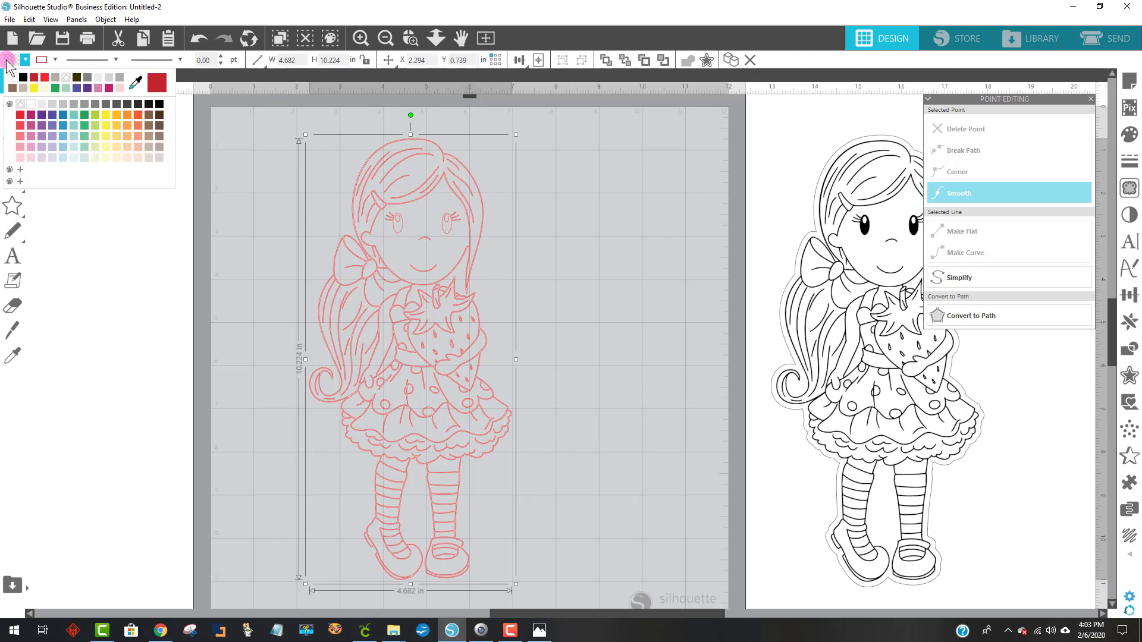
left_click(74, 136)
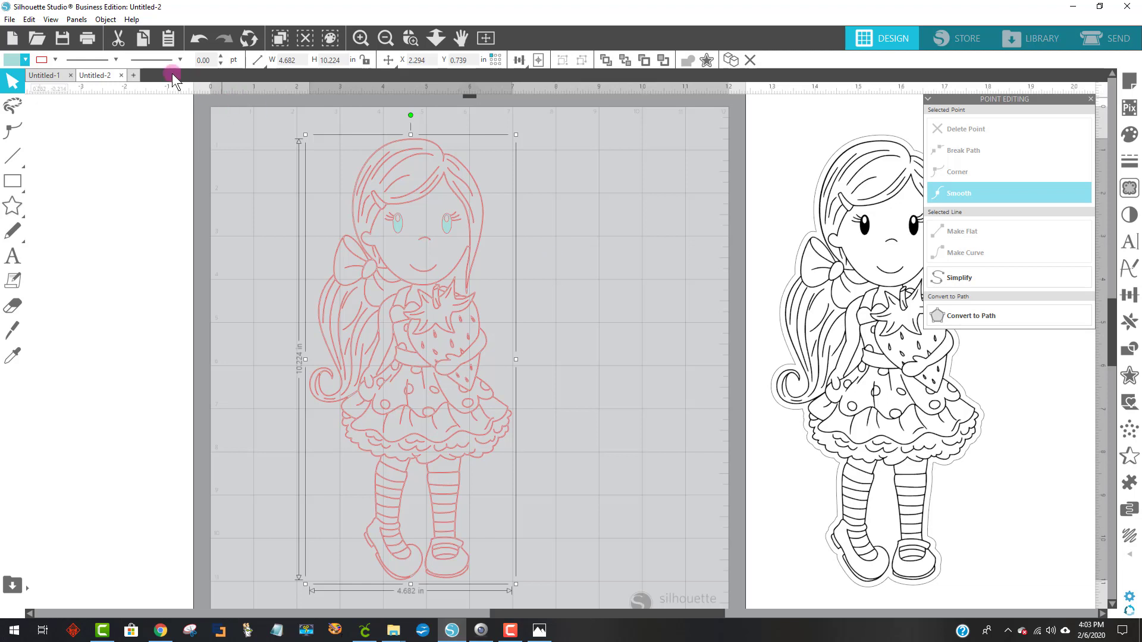
left_click(104, 21)
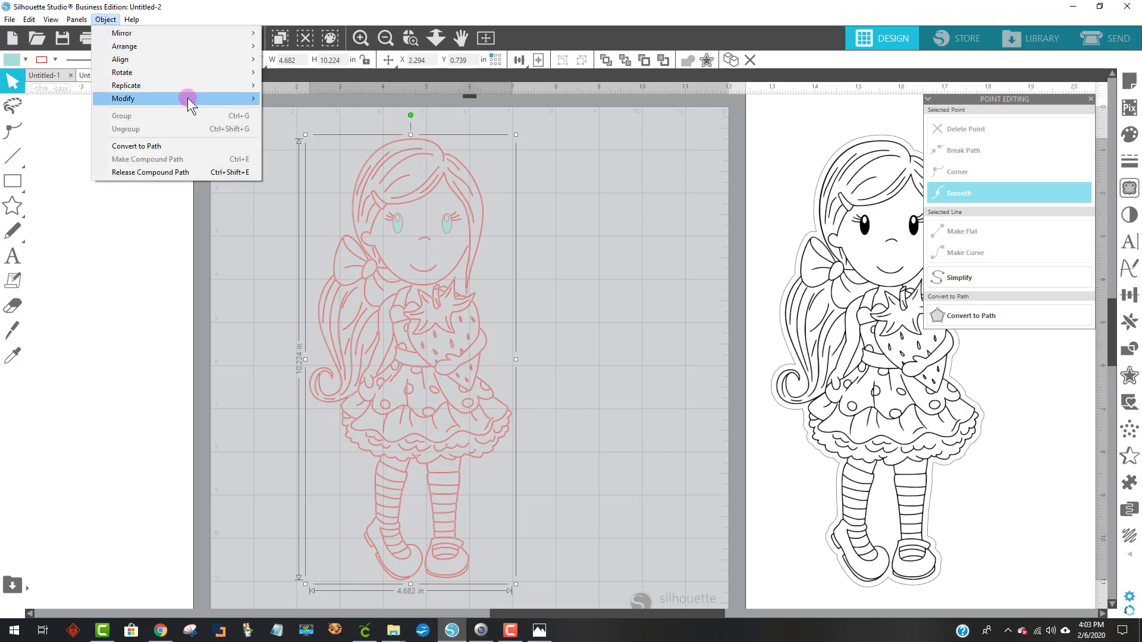
left_click(240, 173)
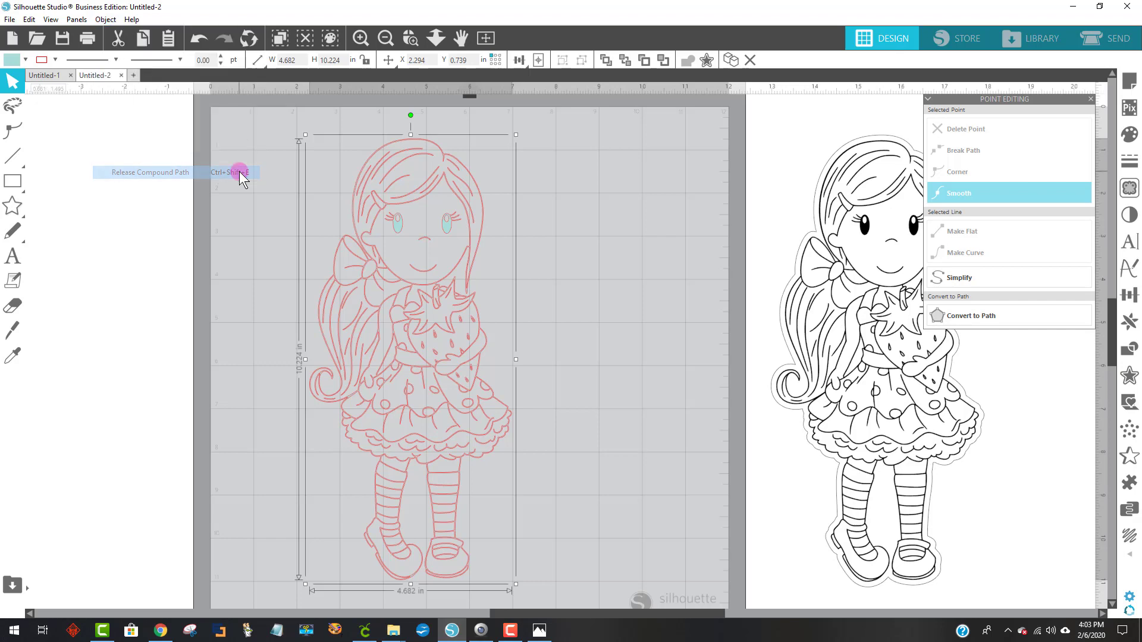
left_click(621, 313)
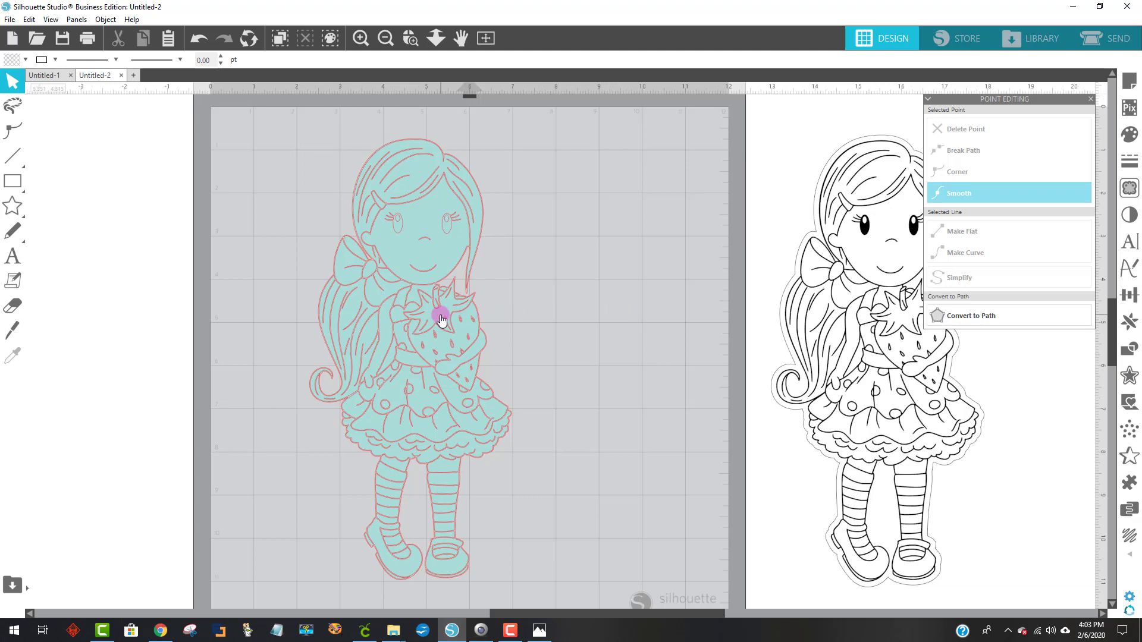
Fill the strawberry's main body and its lower tip below the arm with red.
left_click(444, 349)
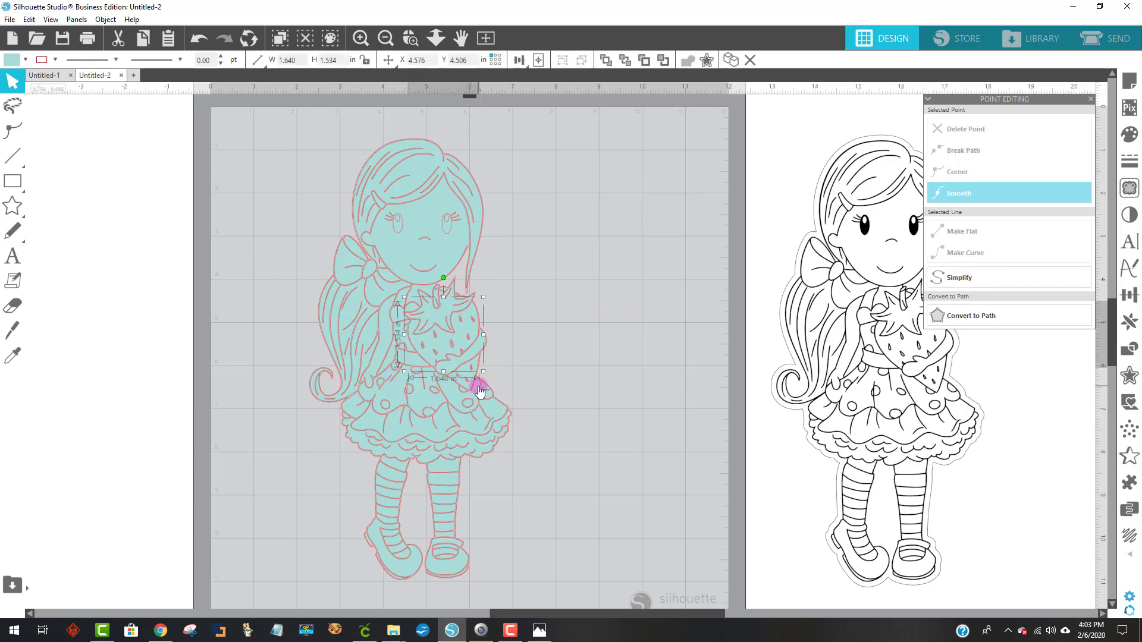
left_click(22, 61)
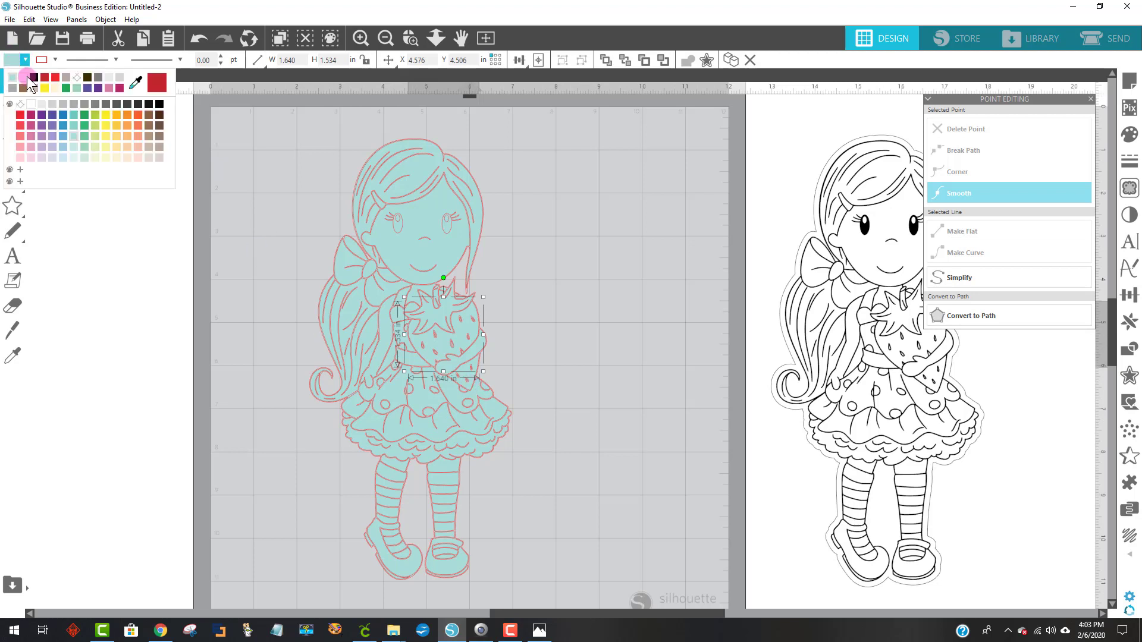
left_click(20, 114)
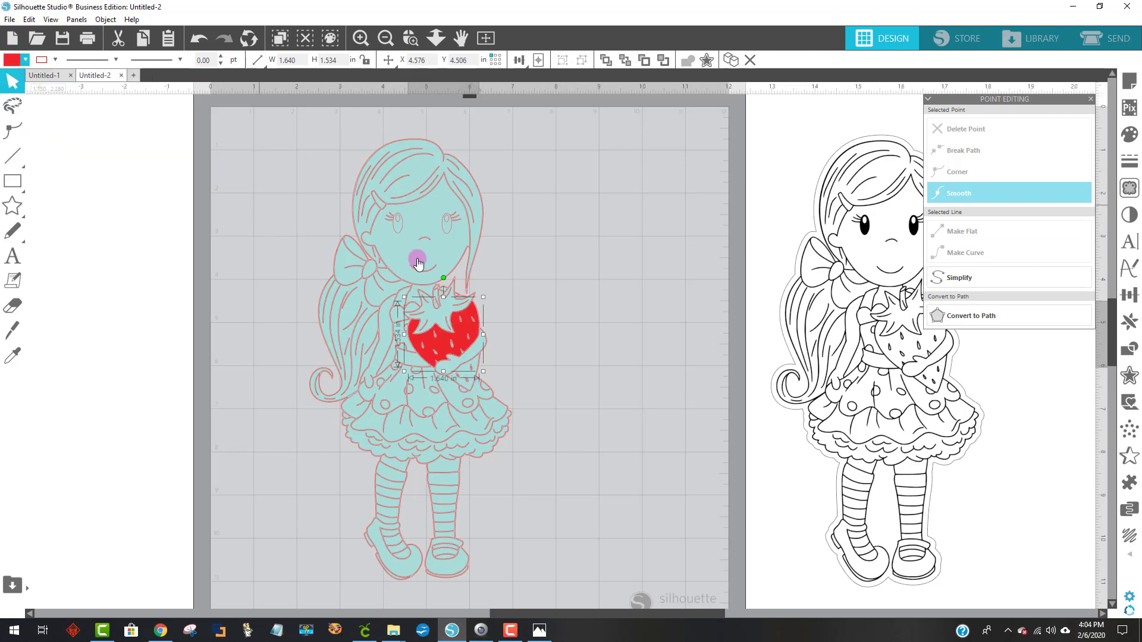
left_click(526, 301)
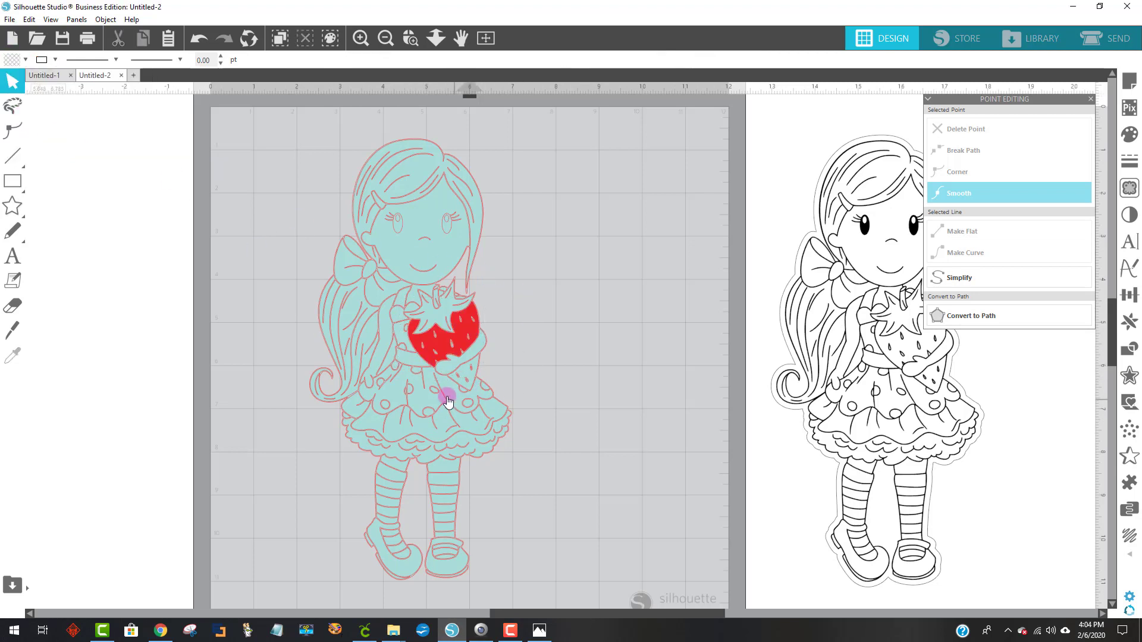
left_click(465, 368)
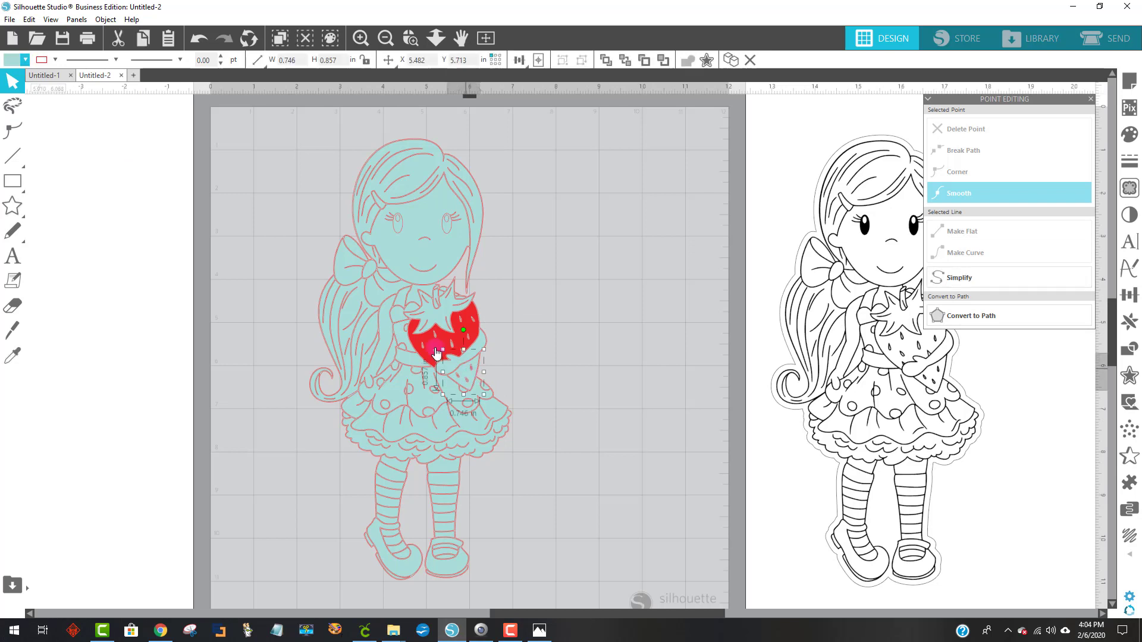
left_click(24, 60)
left_click(12, 77)
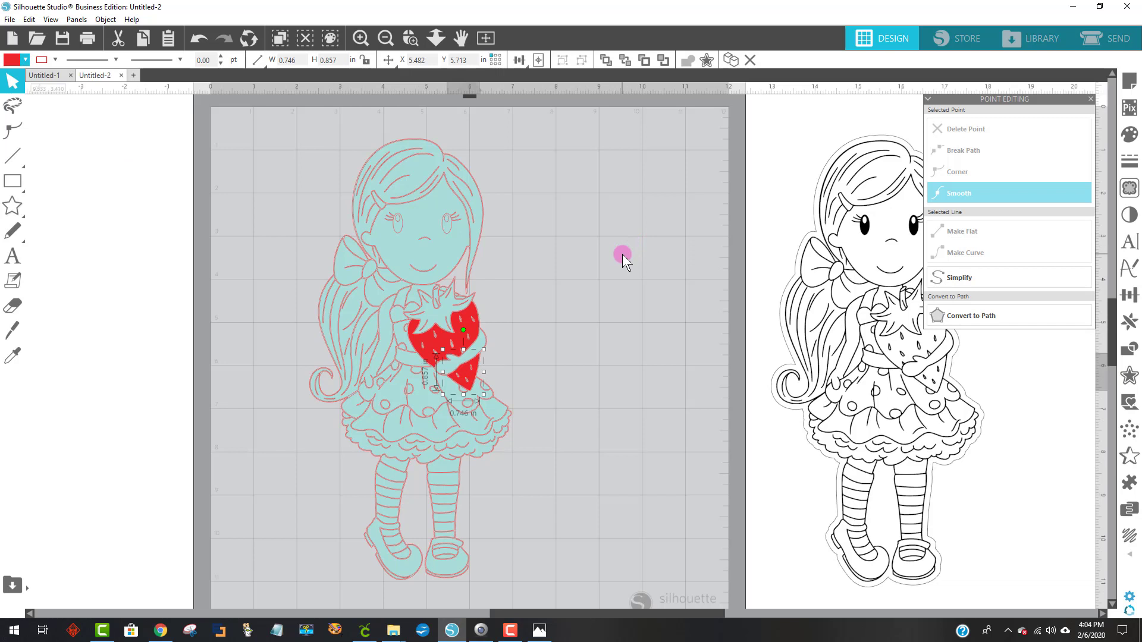
left_click(569, 315)
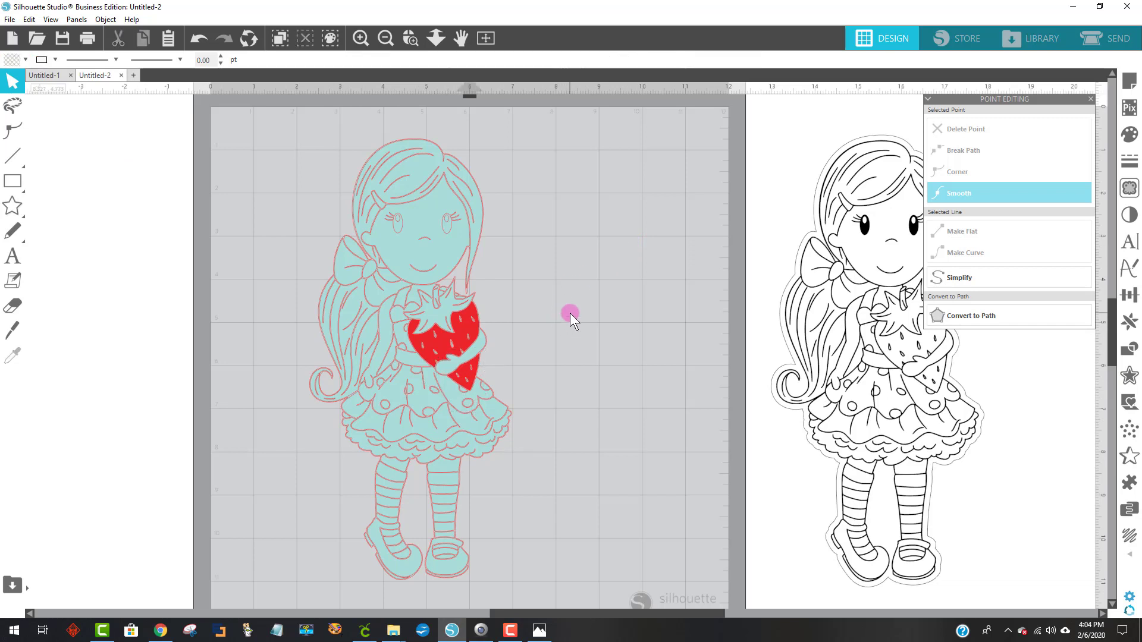
Fill the dress's polka-dot skirt layer and the bodice piece beside the strawberry with white.
left_click(423, 403)
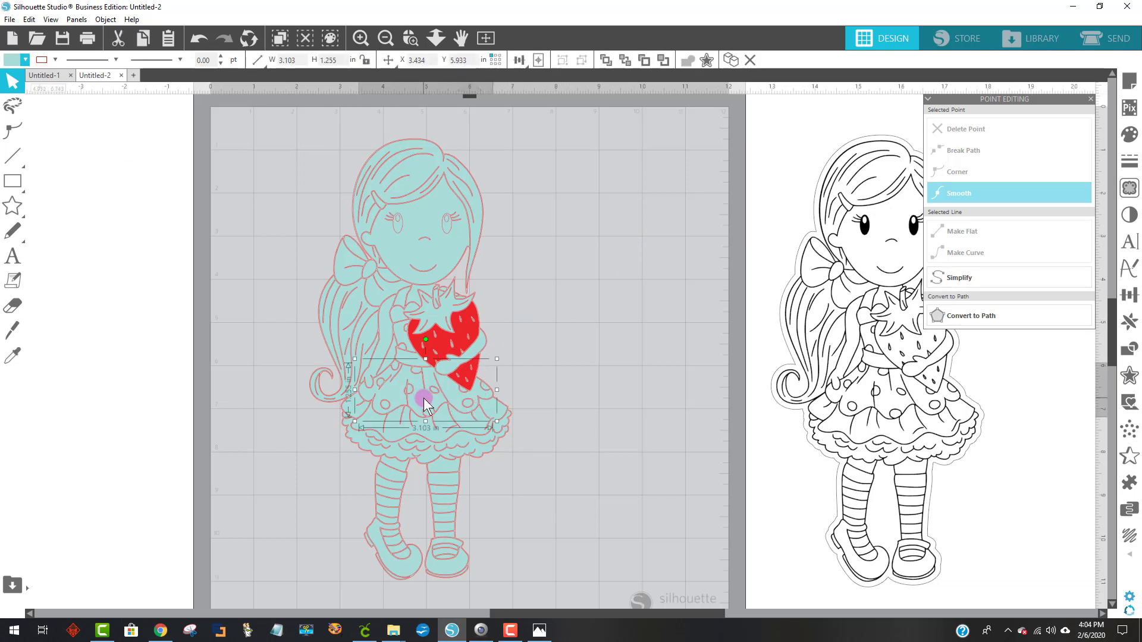
left_click(402, 342, "shift")
left_click(15, 59)
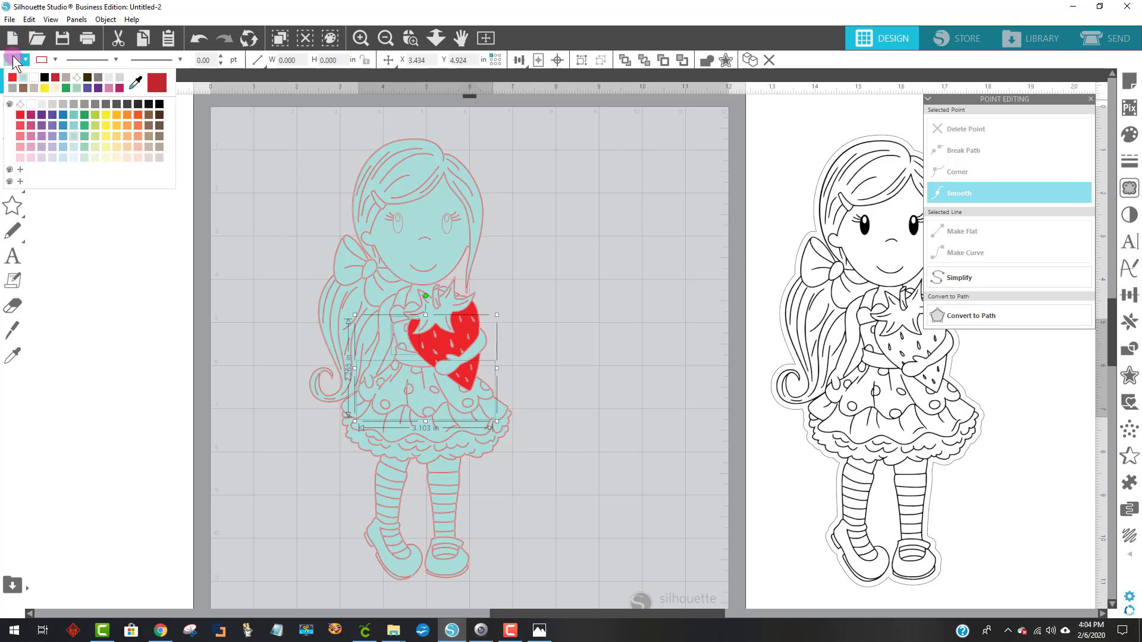
left_click(36, 81)
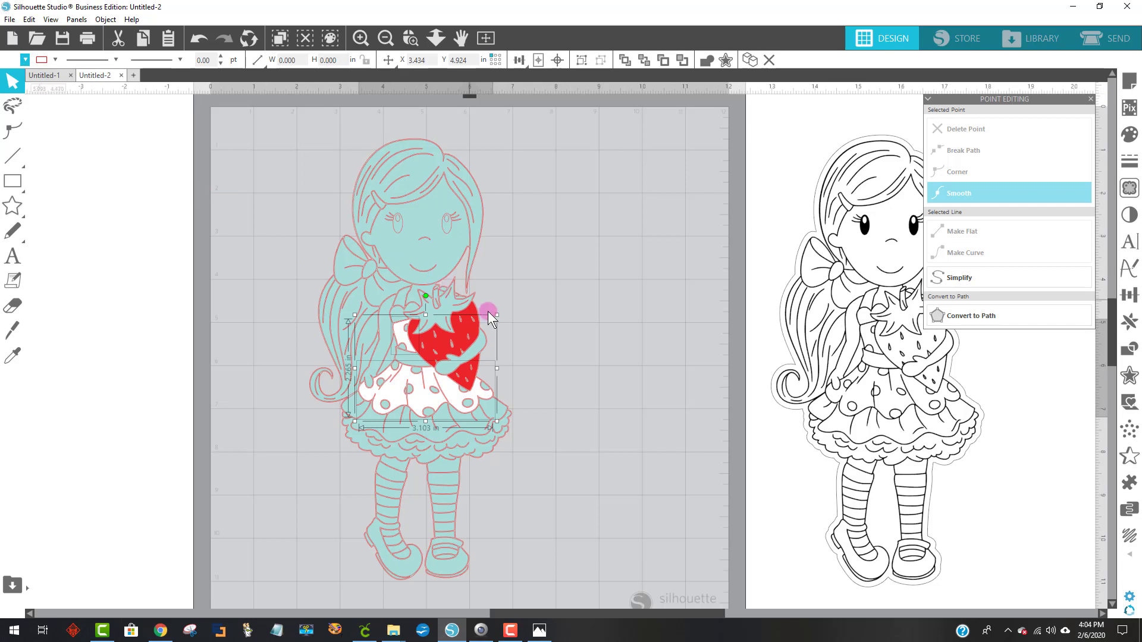
left_click(561, 355)
Fill the skirt layer beneath the white polka-dot layer with red.
left_click(429, 430)
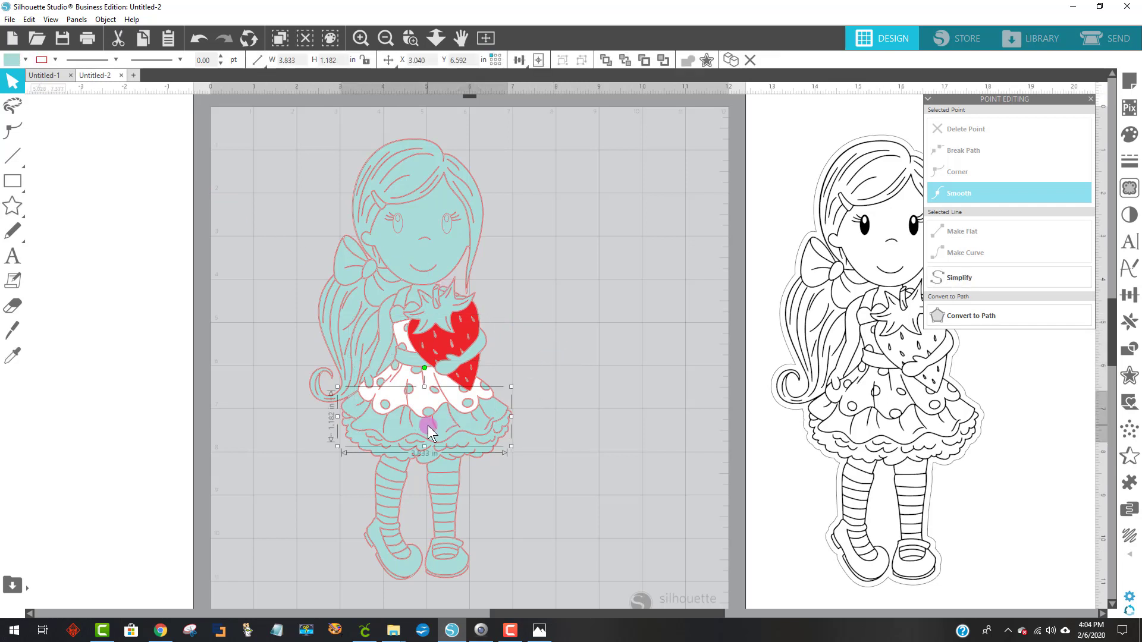
left_click(13, 60)
left_click(23, 78)
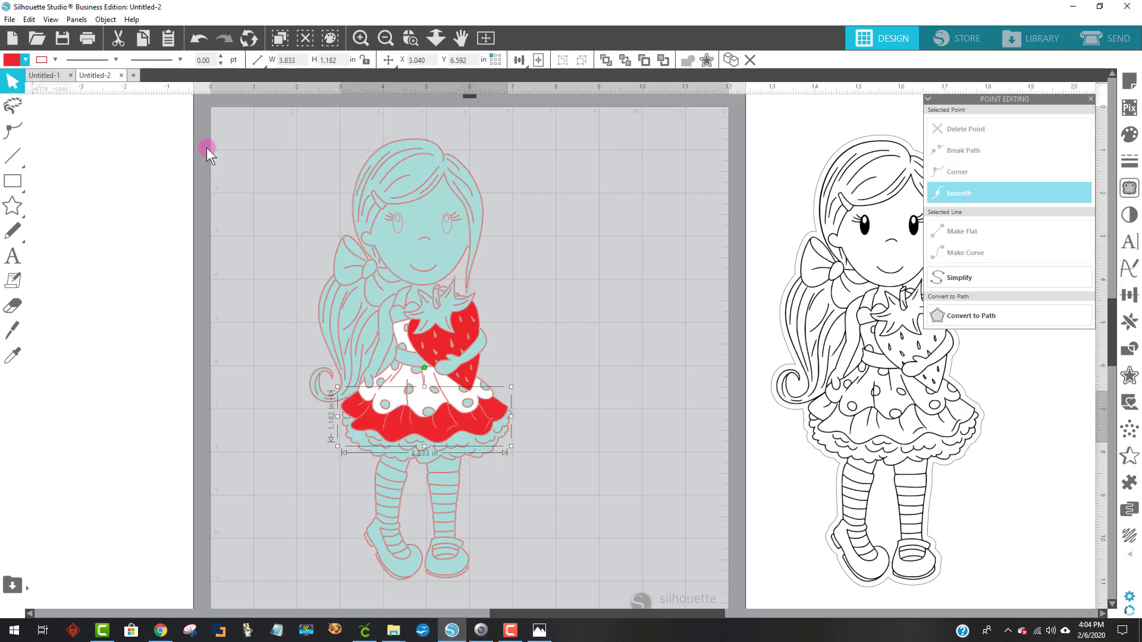
left_click(533, 291)
Fill the dress's waist sash below the strawberry with red.
left_click(409, 358)
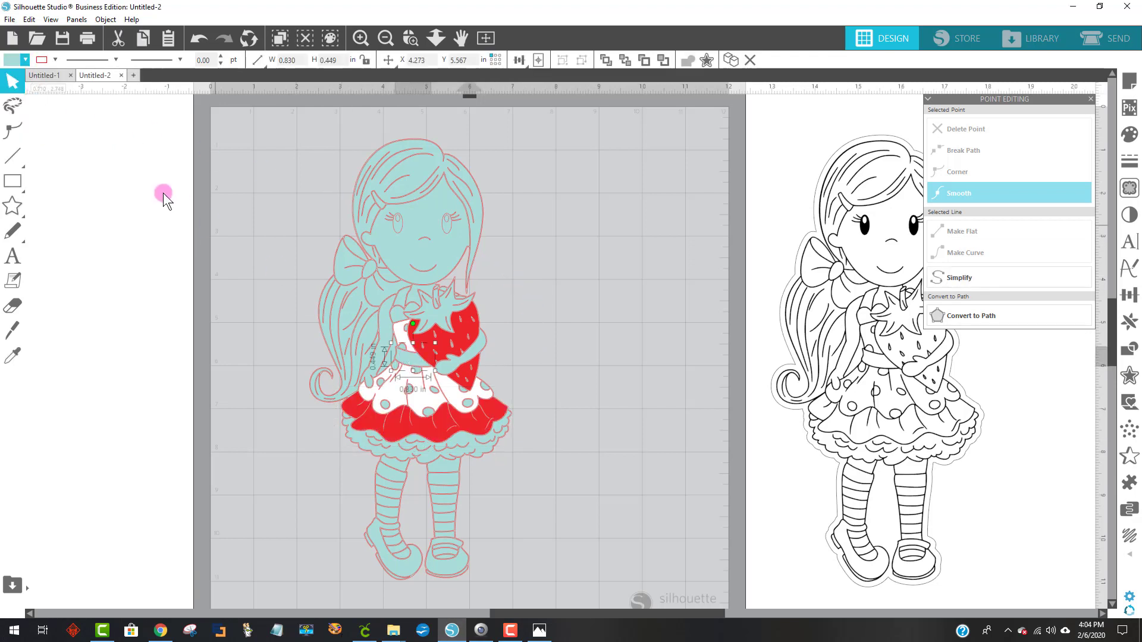
left_click(13, 61)
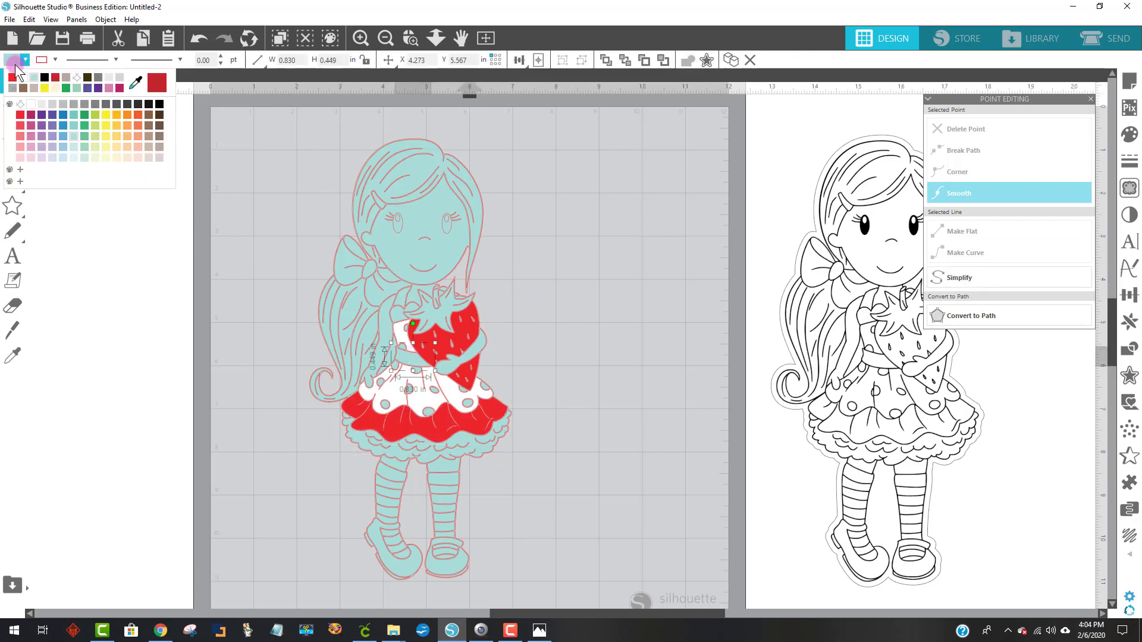
left_click(13, 77)
left_click(620, 339)
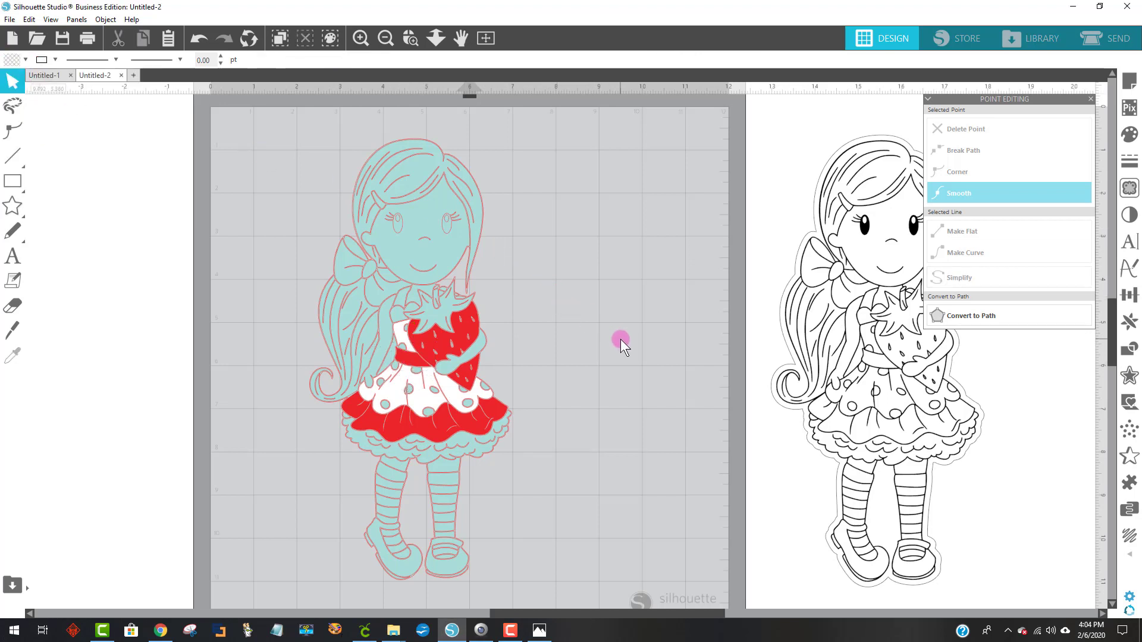
Fill the doll's face, neck and both arms together with the palest pink.
left_click(391, 343)
left_click(467, 354, "shift")
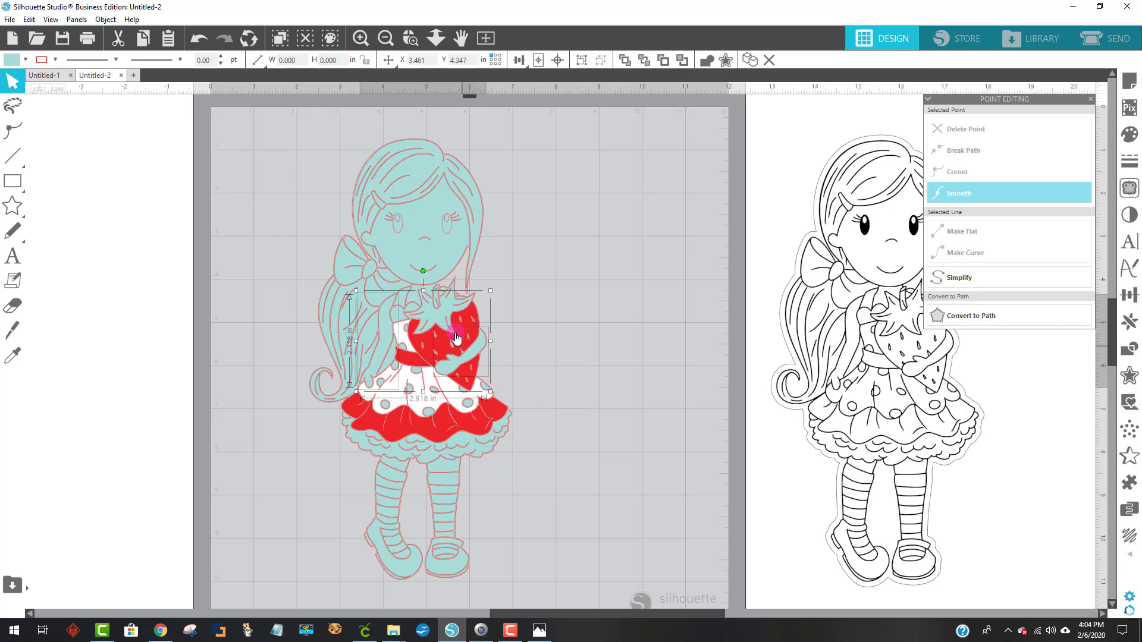
left_click(415, 294, "shift")
left_click(396, 249, "shift")
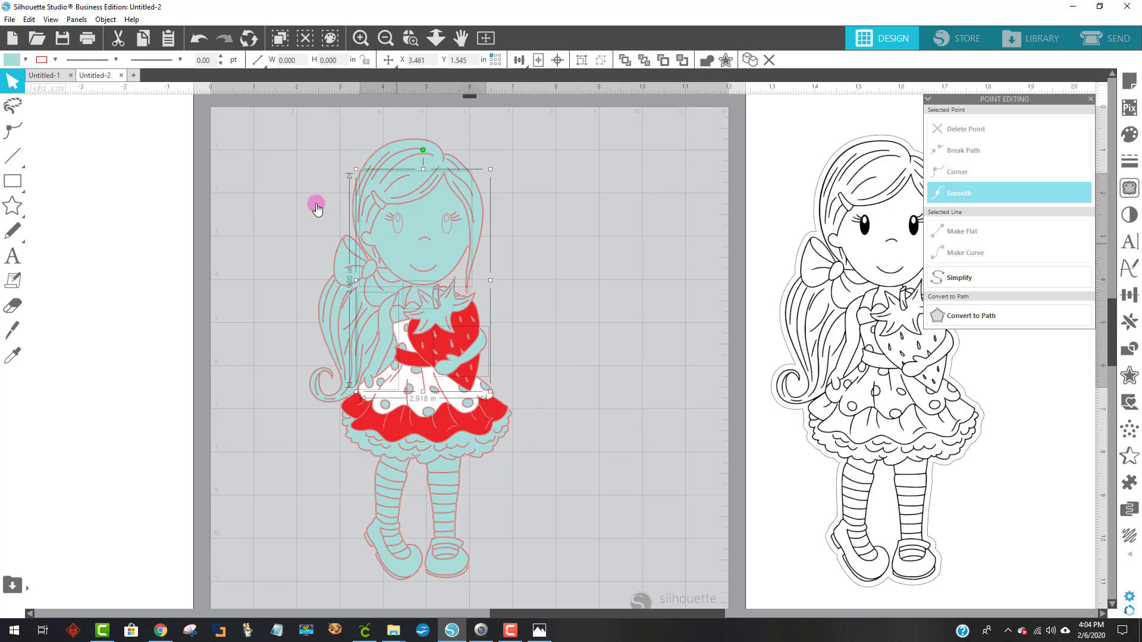
left_click(11, 61)
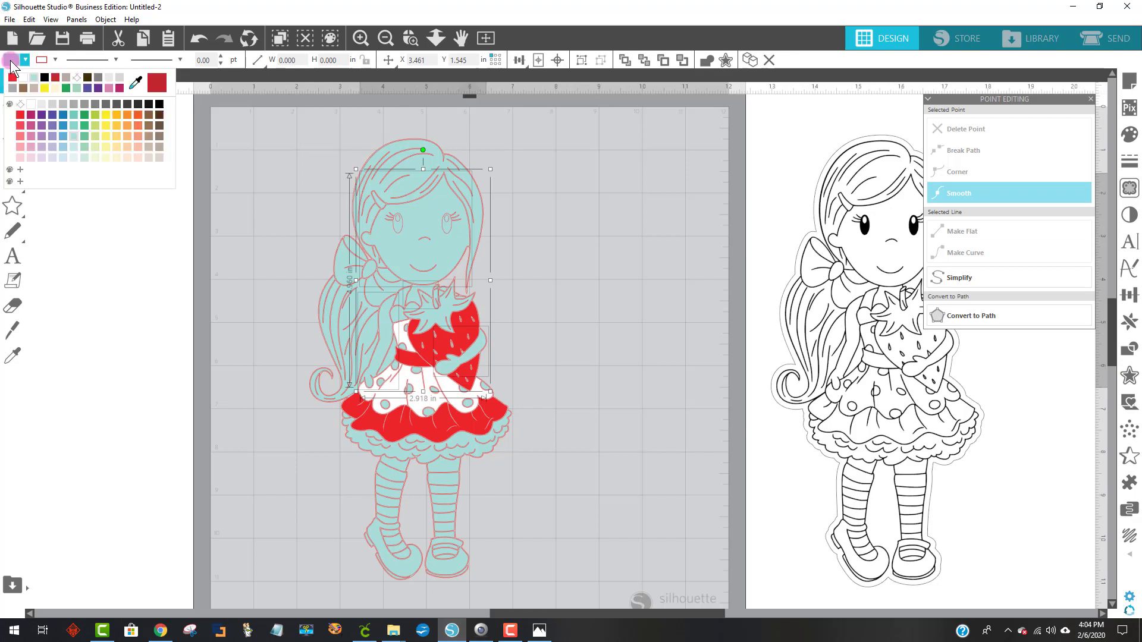
left_click(22, 158)
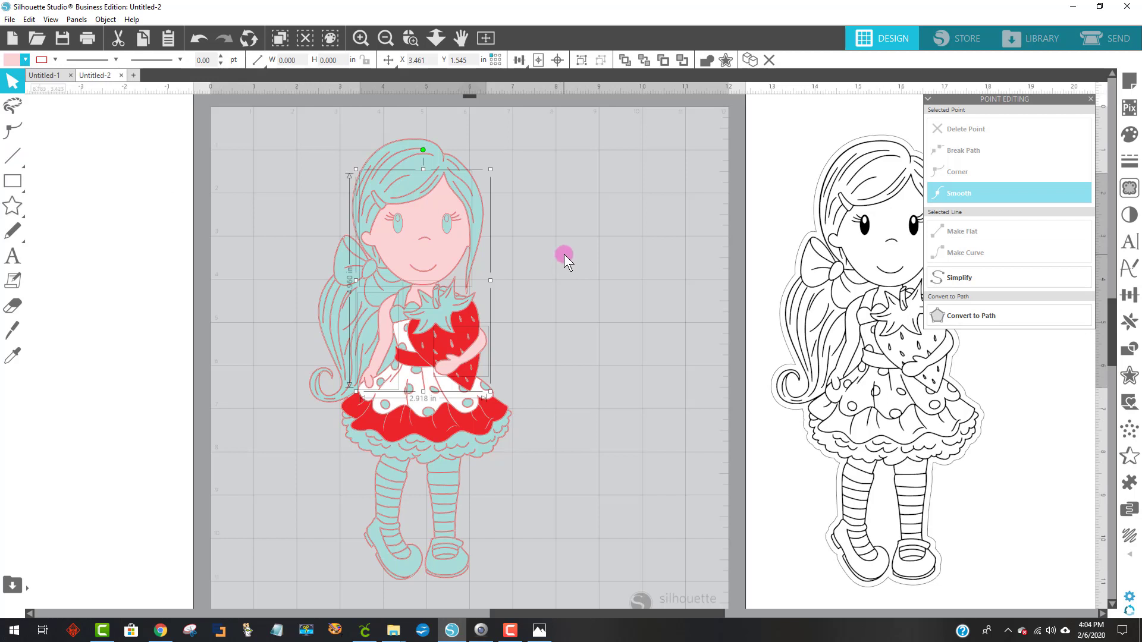
Try a light beige fill on the selected face, neck and arms, and settle on a medium greyish brown.
left_click(12, 60)
left_click(151, 160)
left_click(12, 60)
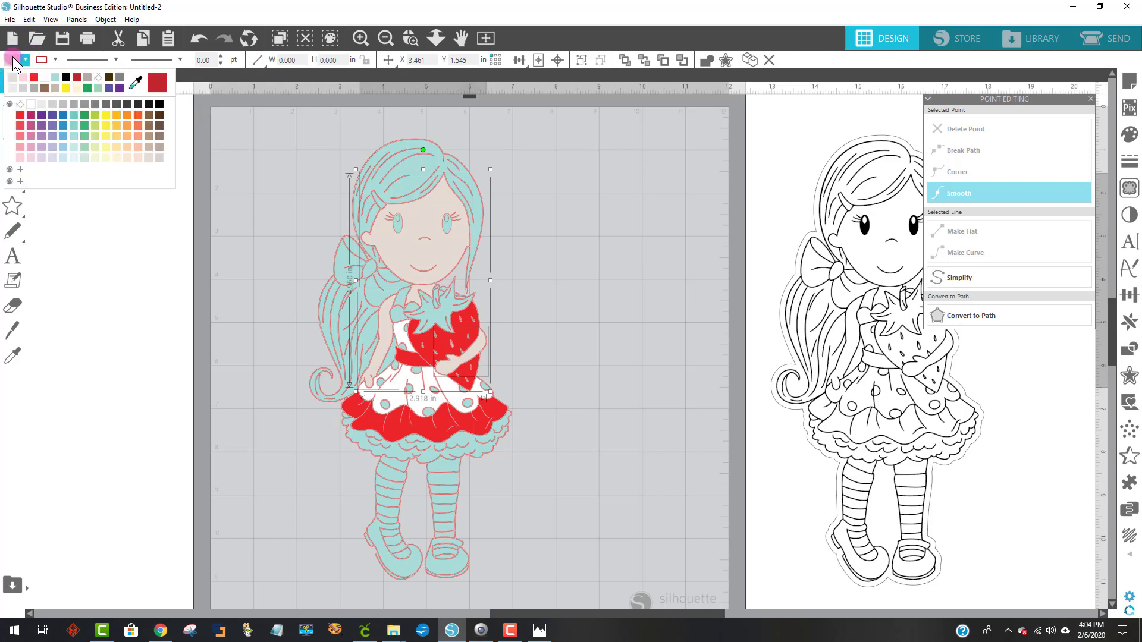
left_click(160, 134)
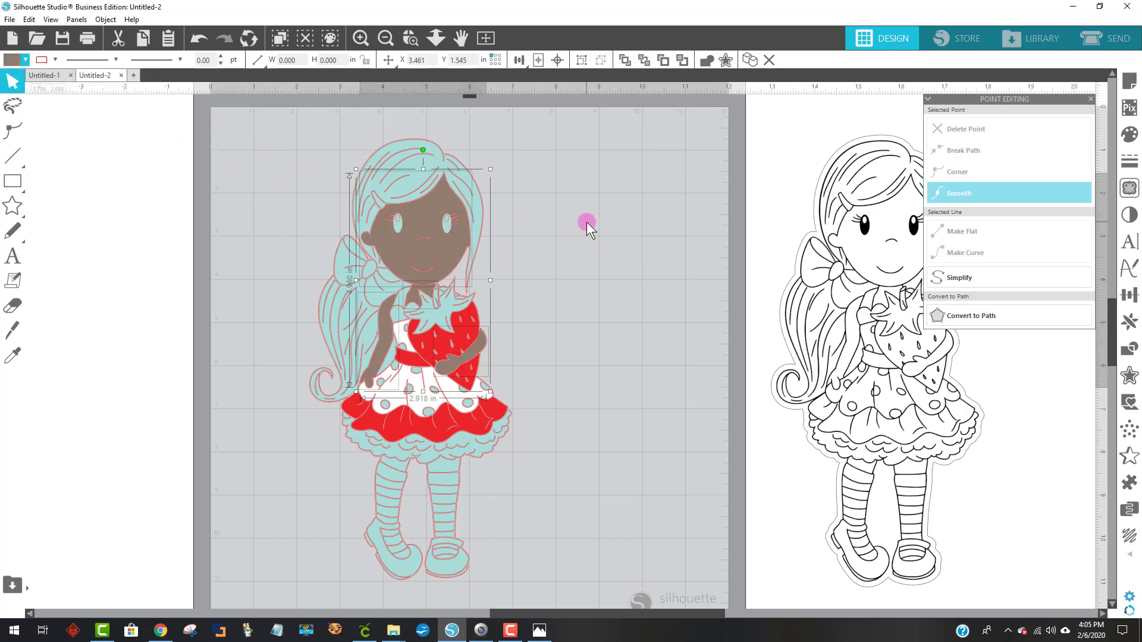
left_click(8, 60)
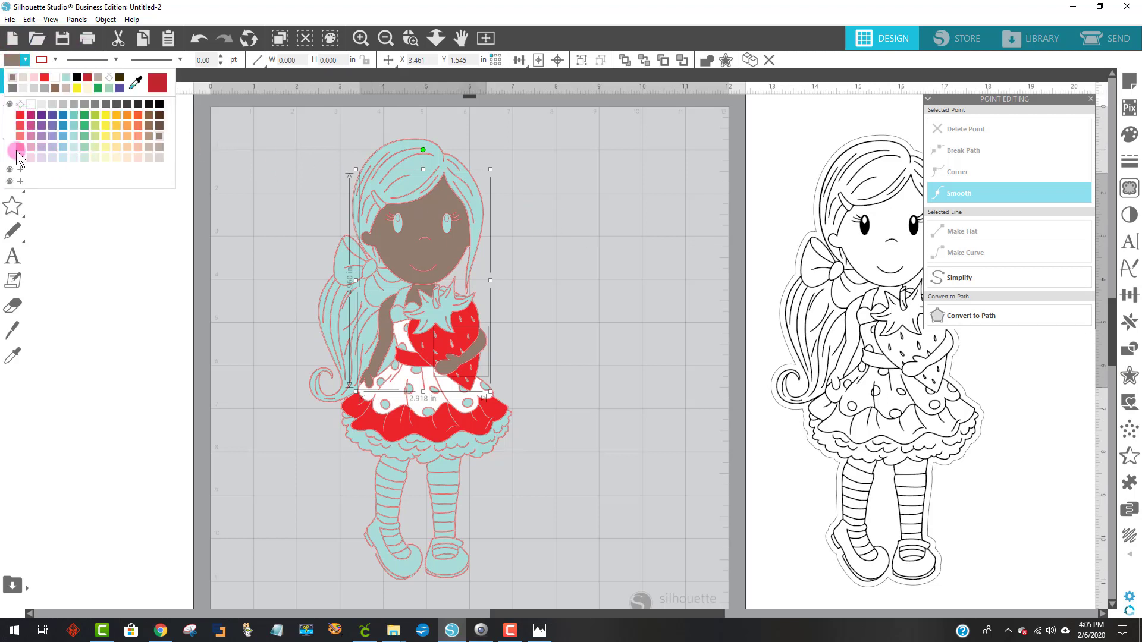
left_click(618, 205)
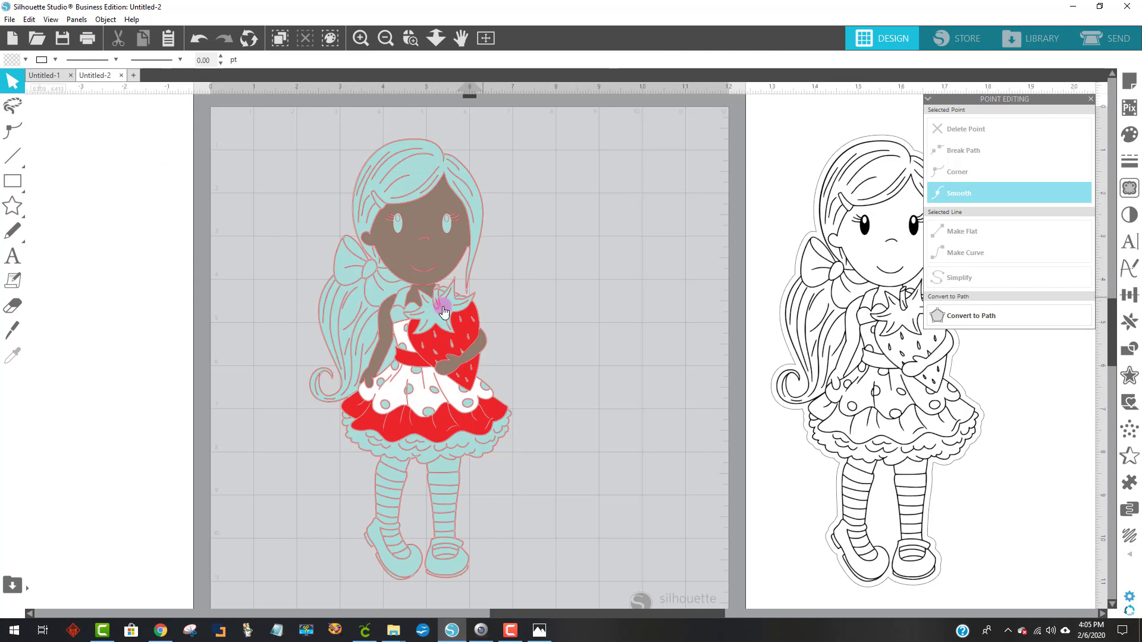
Fill the scalloped neckline piece at the top of the dress's bodice with red.
left_click(404, 312)
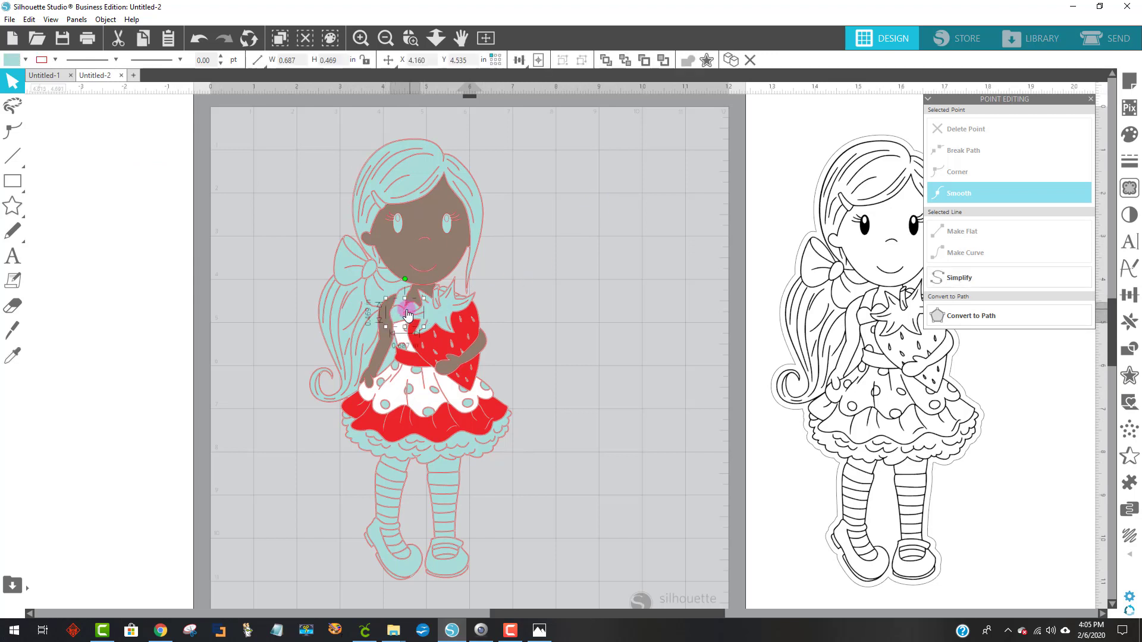
left_click(24, 60)
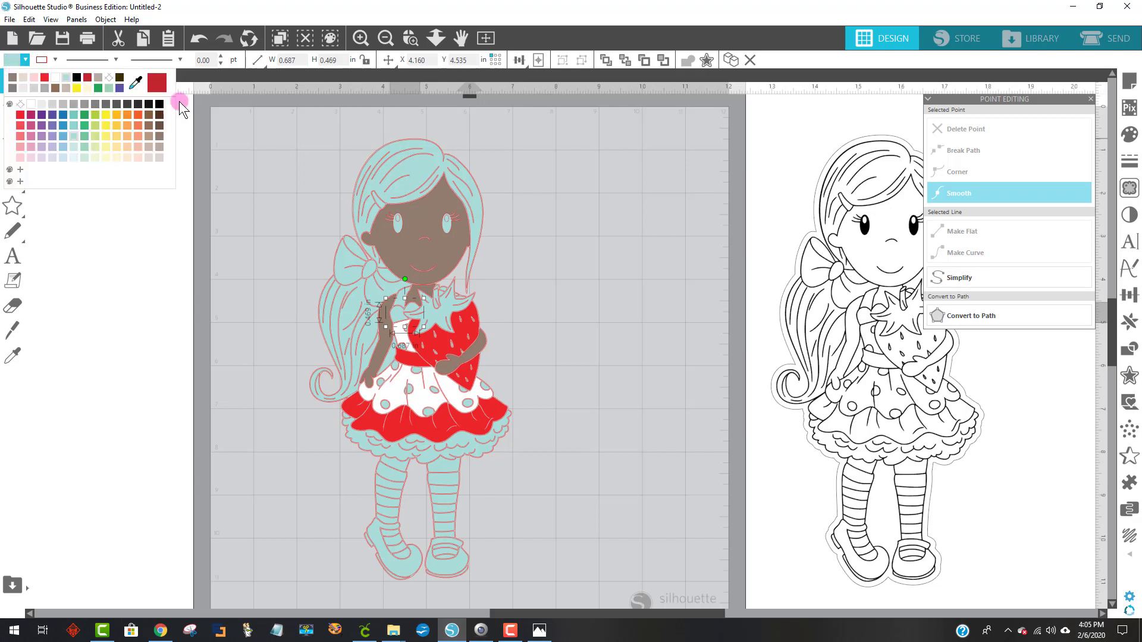
left_click(180, 103)
left_click(25, 59)
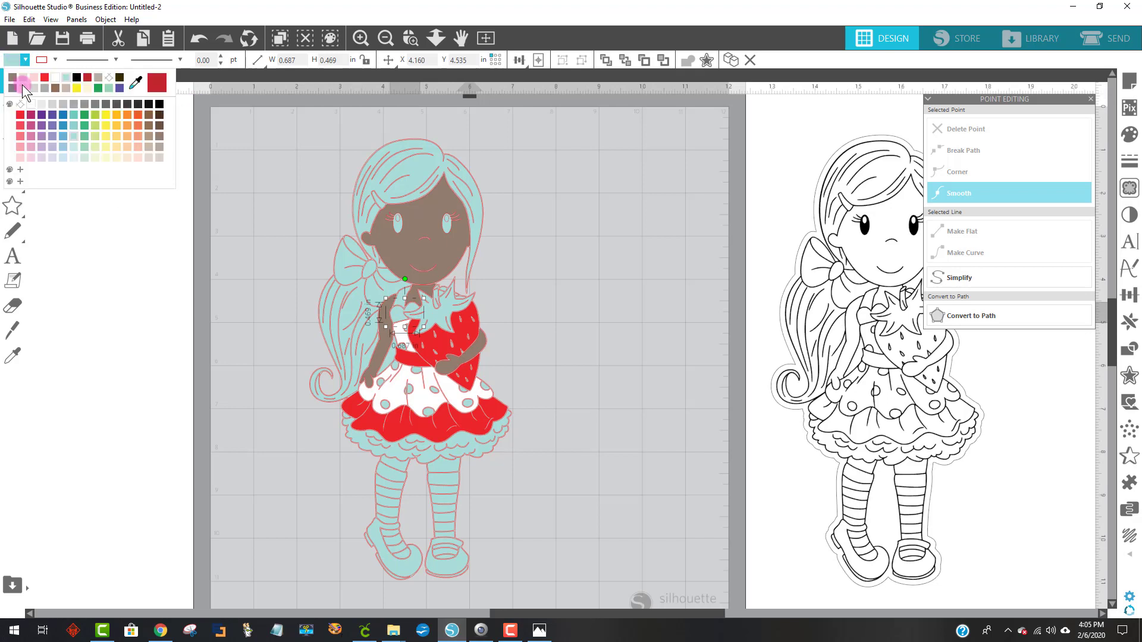
left_click(55, 80)
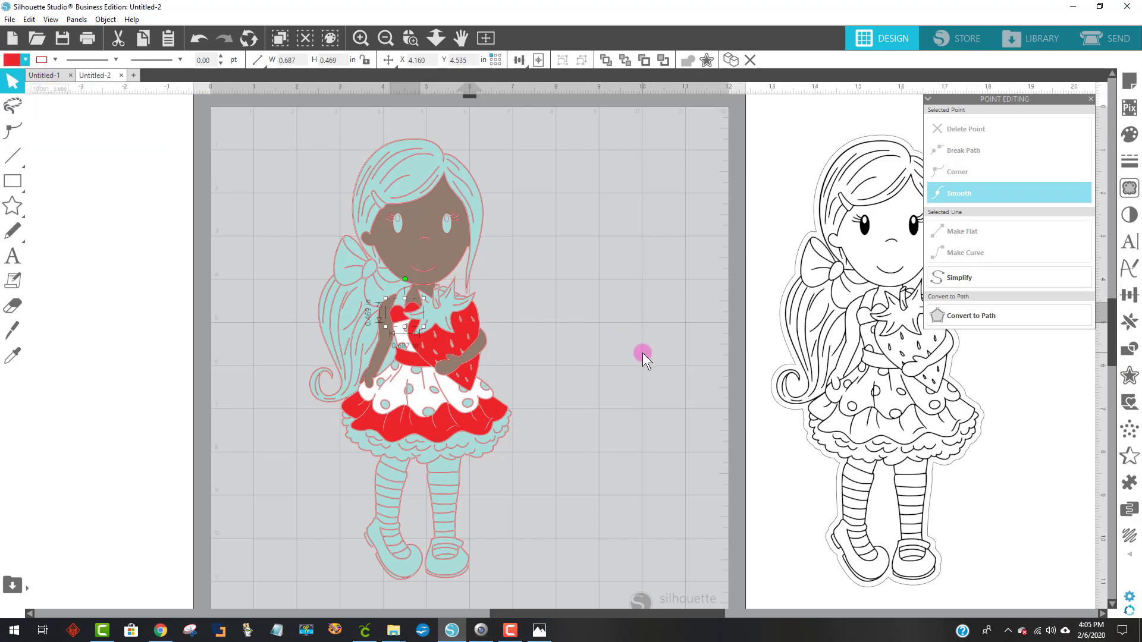
Fill the strawberry's leafy cap with green.
left_click(441, 313)
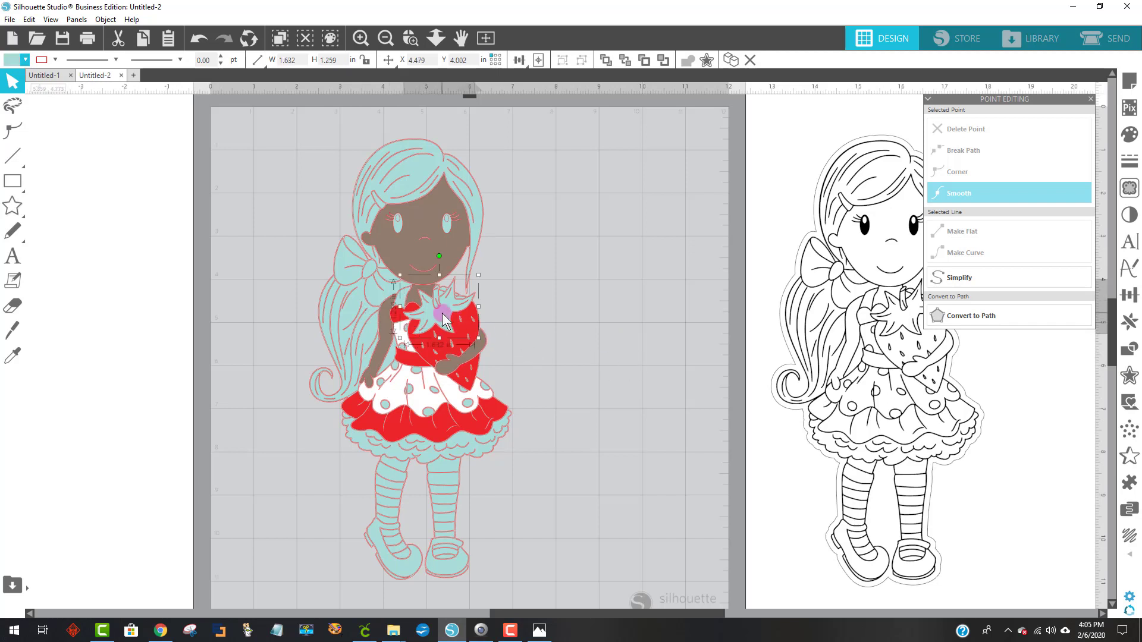
left_click(25, 59)
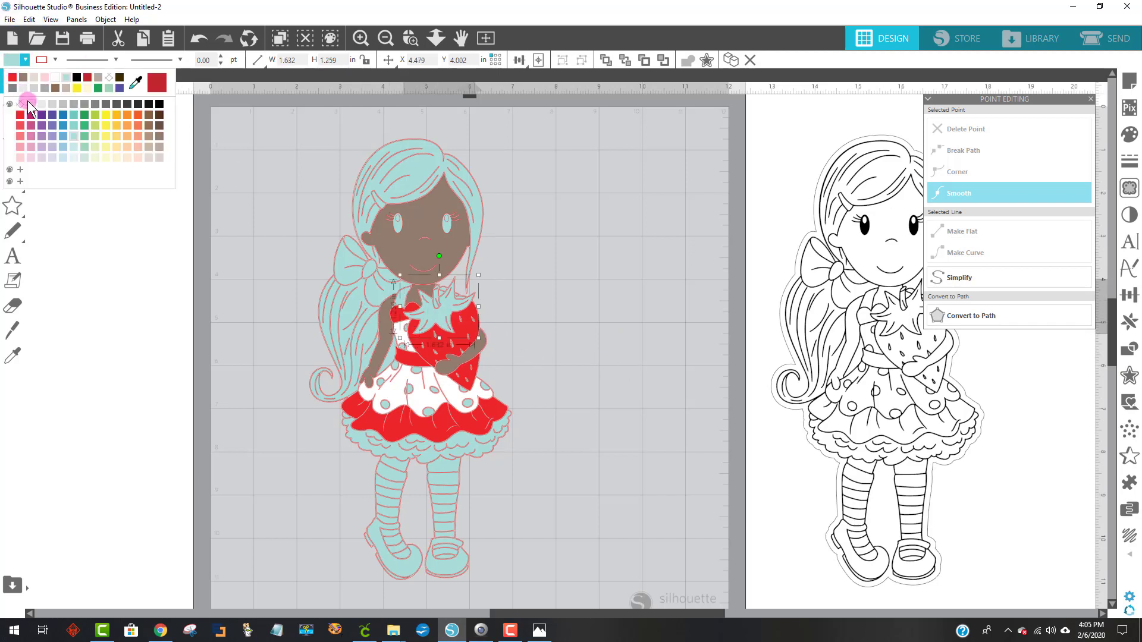
left_click(97, 86)
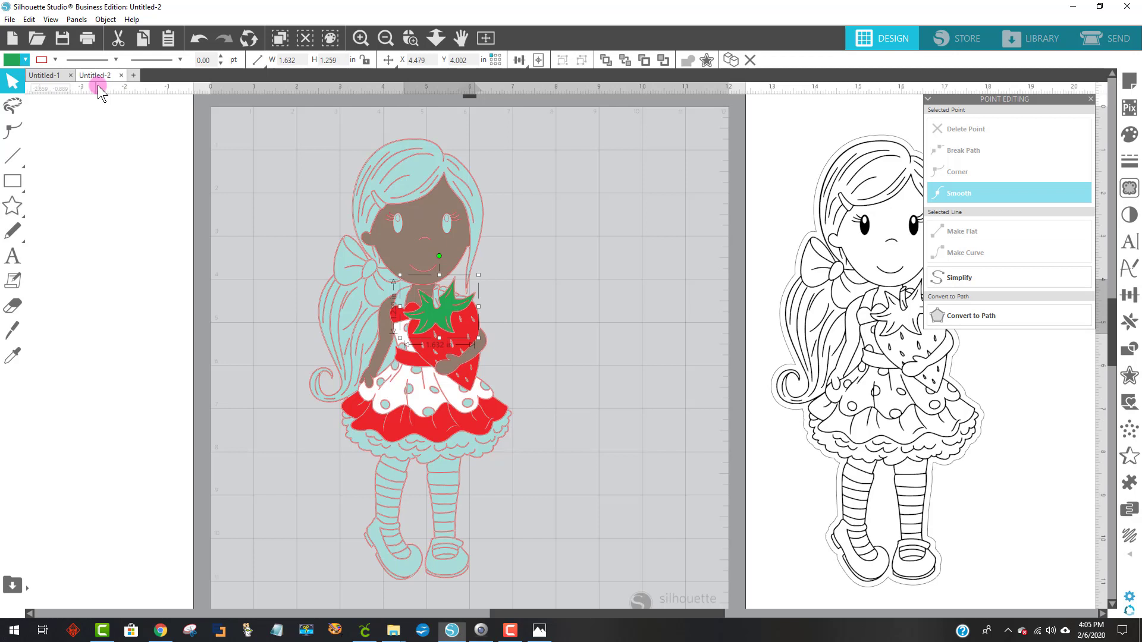
left_click(644, 238)
Fill the strawberry's stem and its small tip piece with dark brown.
left_click(436, 297)
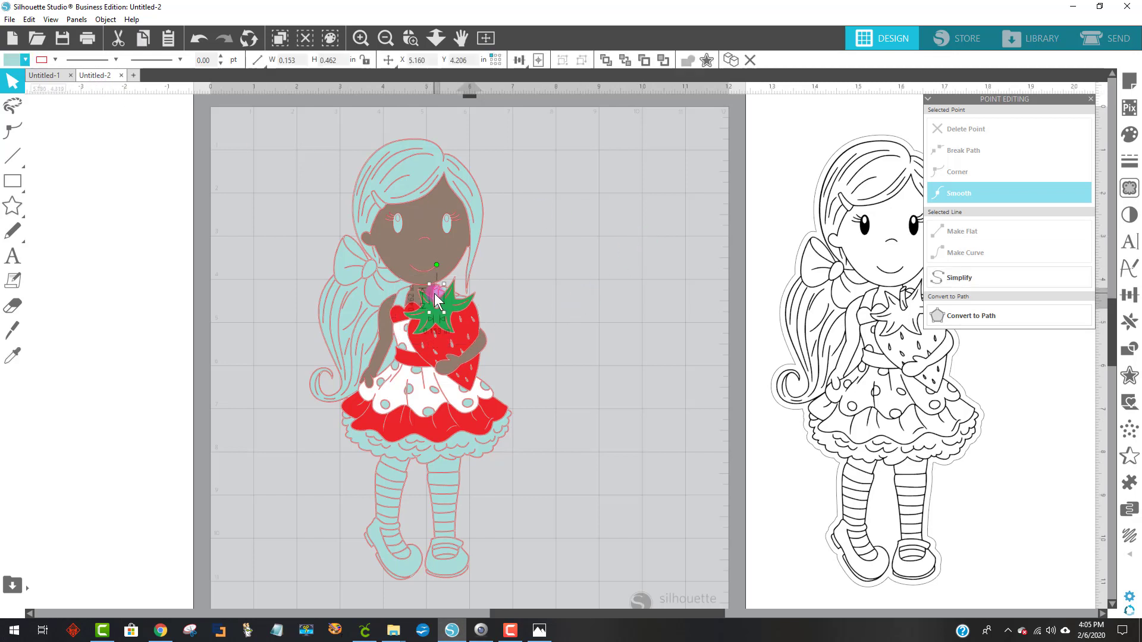
left_click(411, 38)
left_click_drag(490, 321, 533, 366)
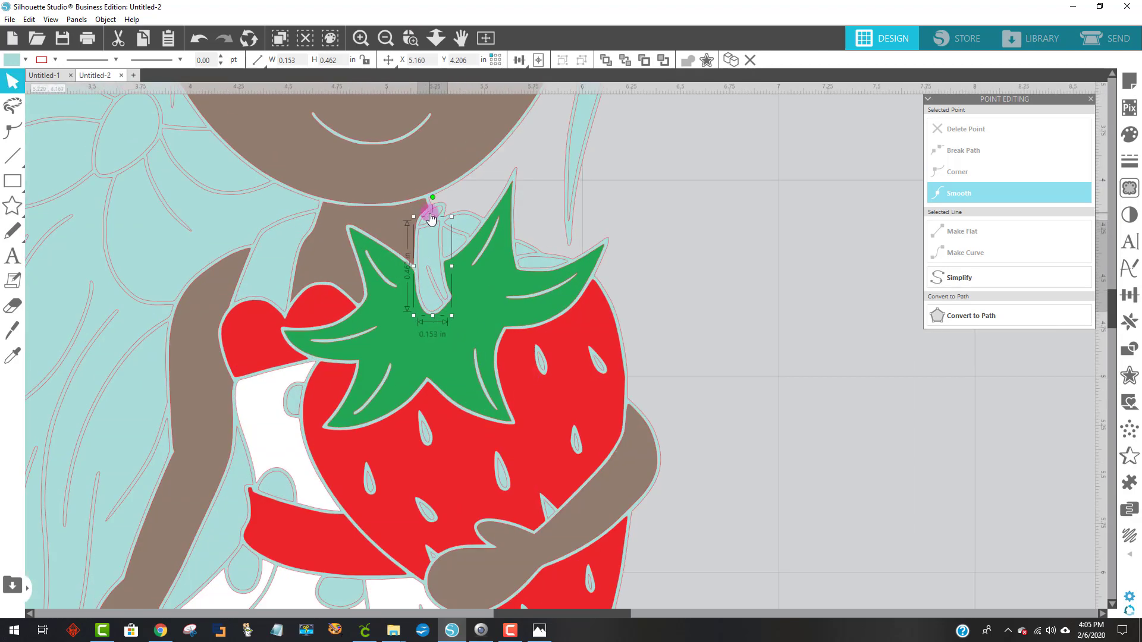
left_click_drag(431, 218, 431, 204)
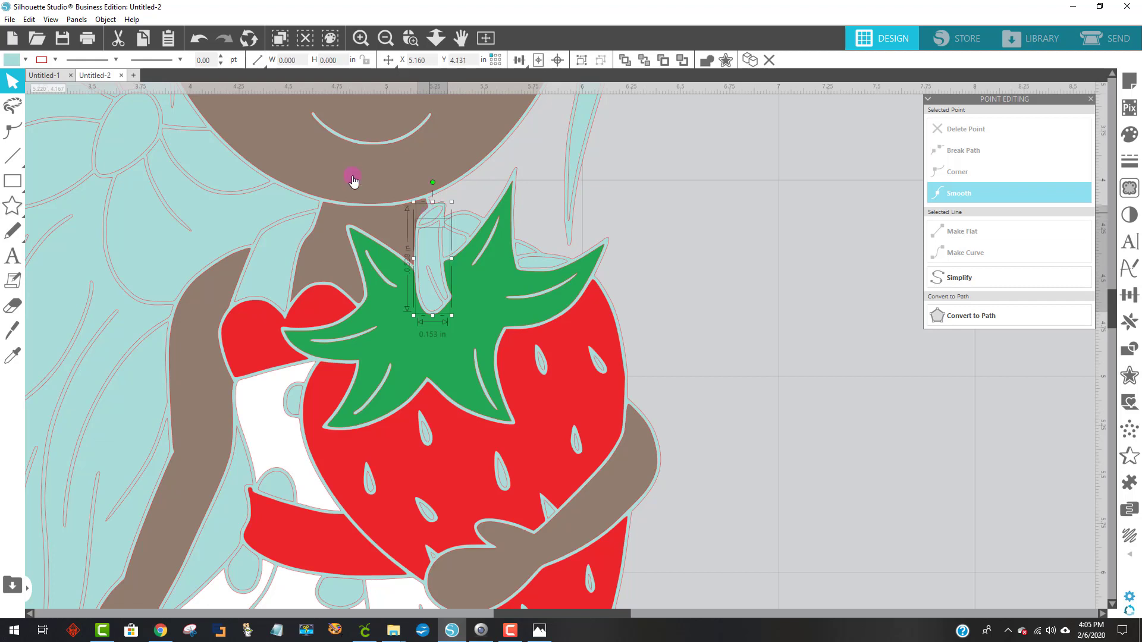
left_click(10, 60)
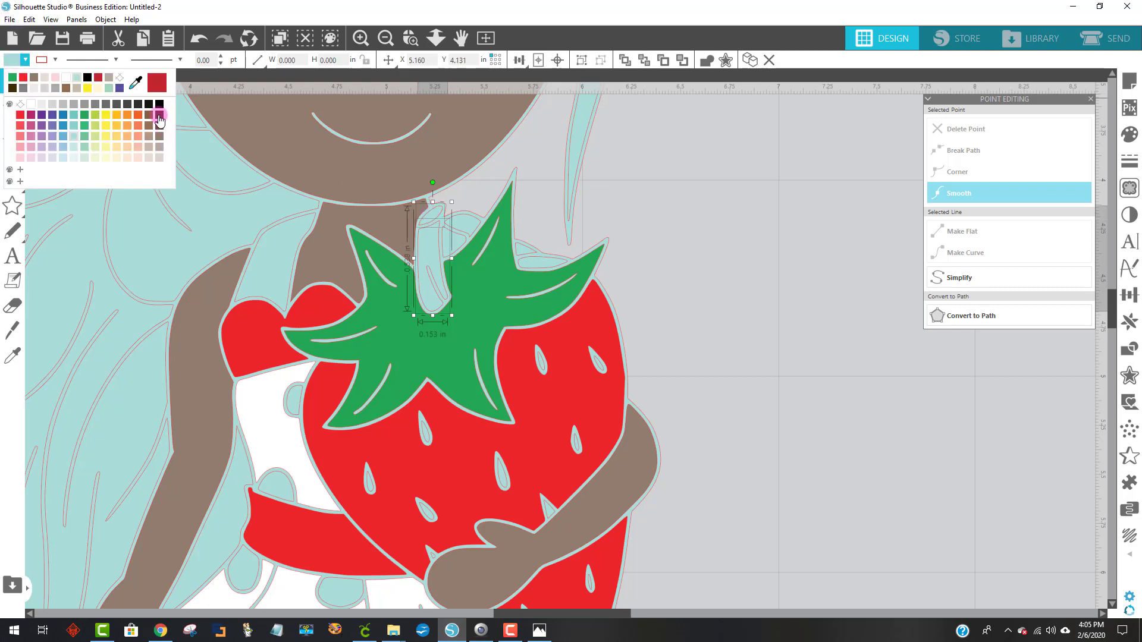
left_click(160, 121)
left_click(811, 295)
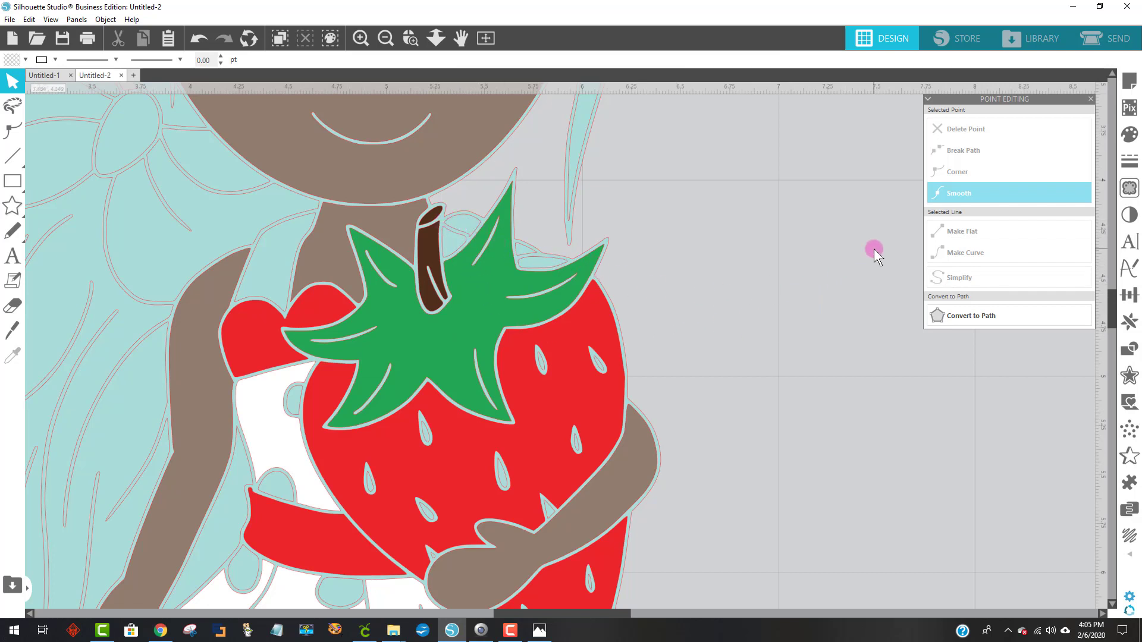
Fill the head hair, the ponytail and the small hair piece between the arm and dress with a medium-dark brown.
scroll(901, 314, "up", 5)
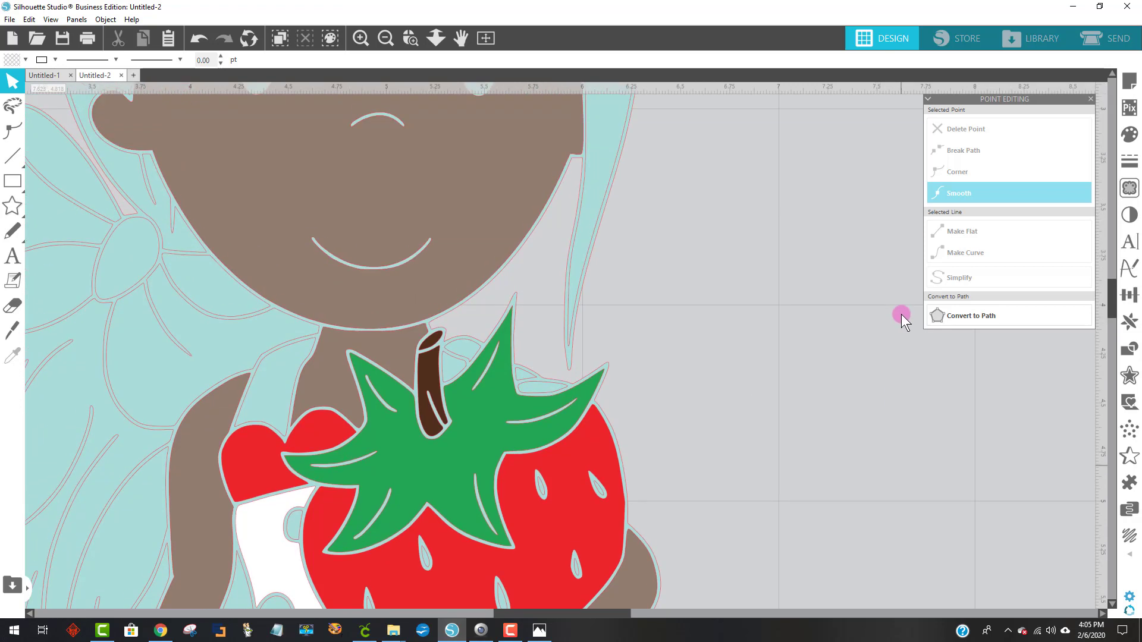
scroll(901, 314, "up", 1)
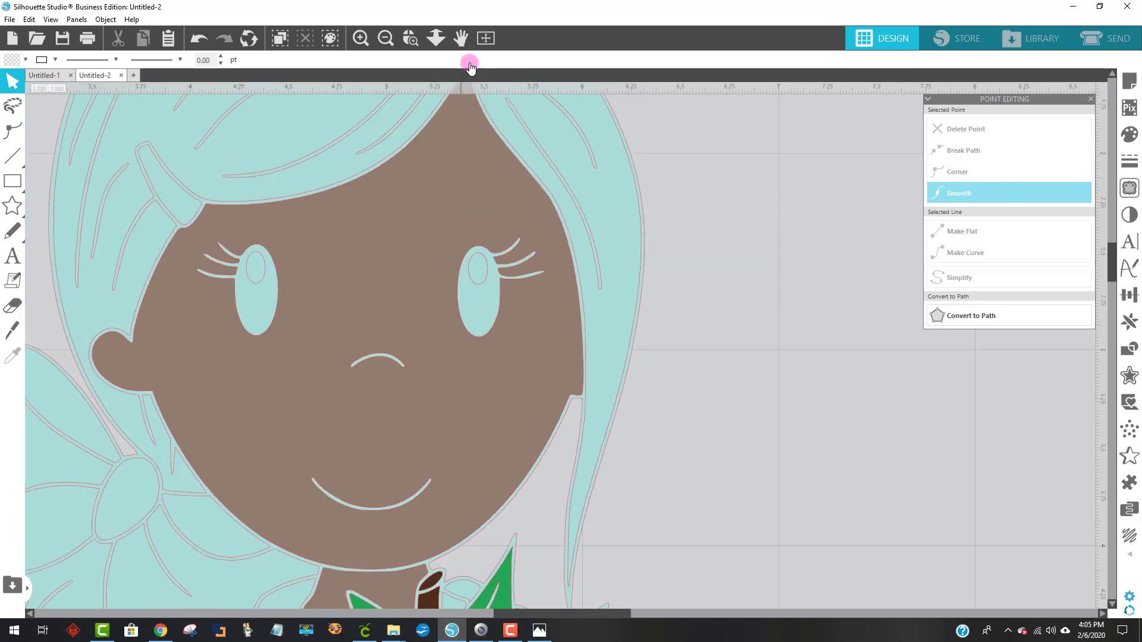
left_click(385, 39)
left_click(405, 157)
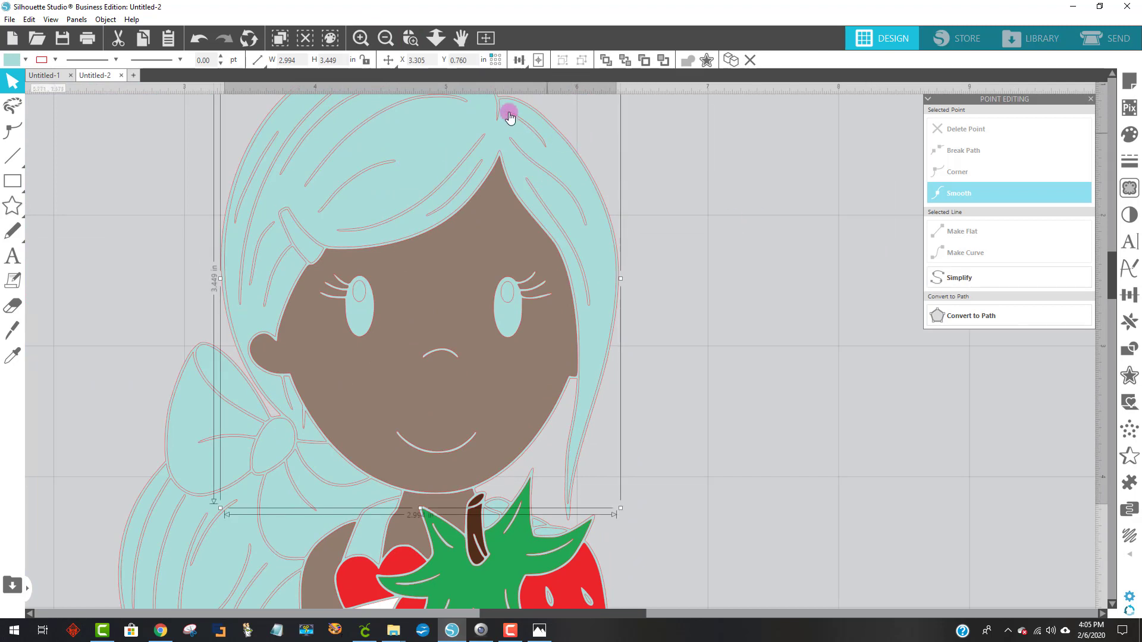
left_click(387, 40)
left_click(387, 38)
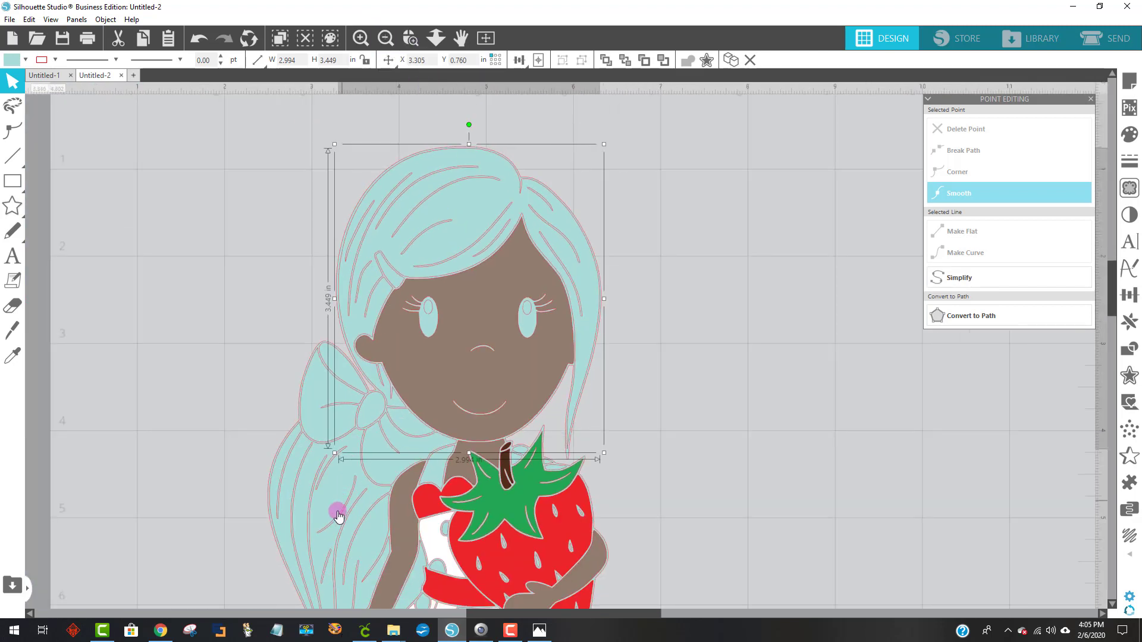
left_click(329, 494)
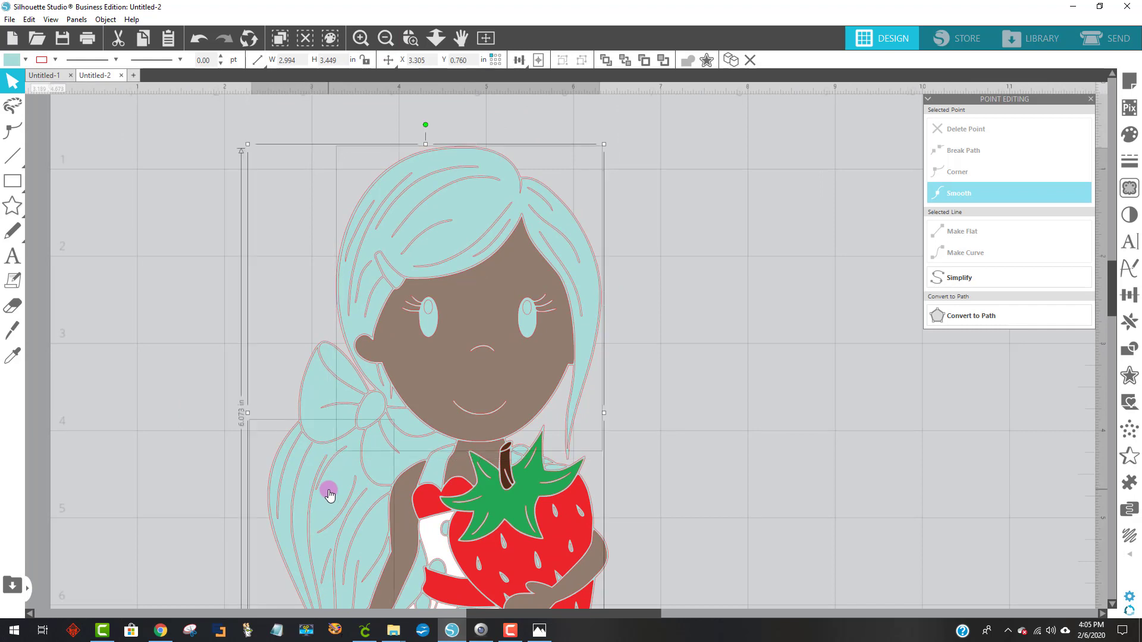
scroll(850, 385, "down", 3)
scroll(852, 377, "down", 1)
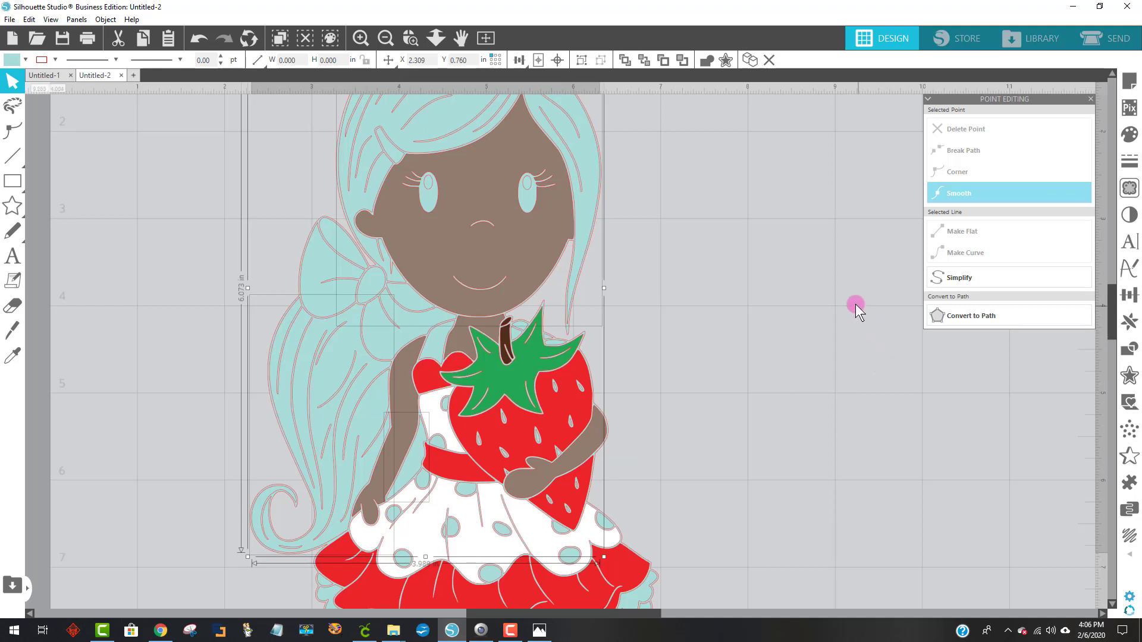
scroll(827, 321, "down", 1)
scroll(829, 318, "down", 1)
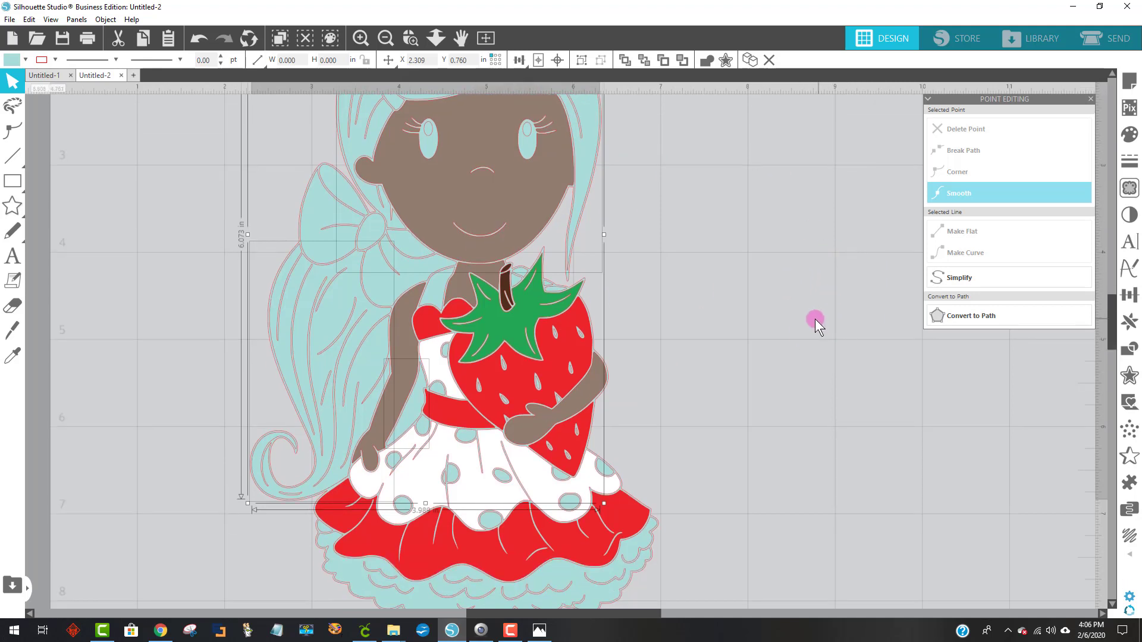
left_click(25, 60)
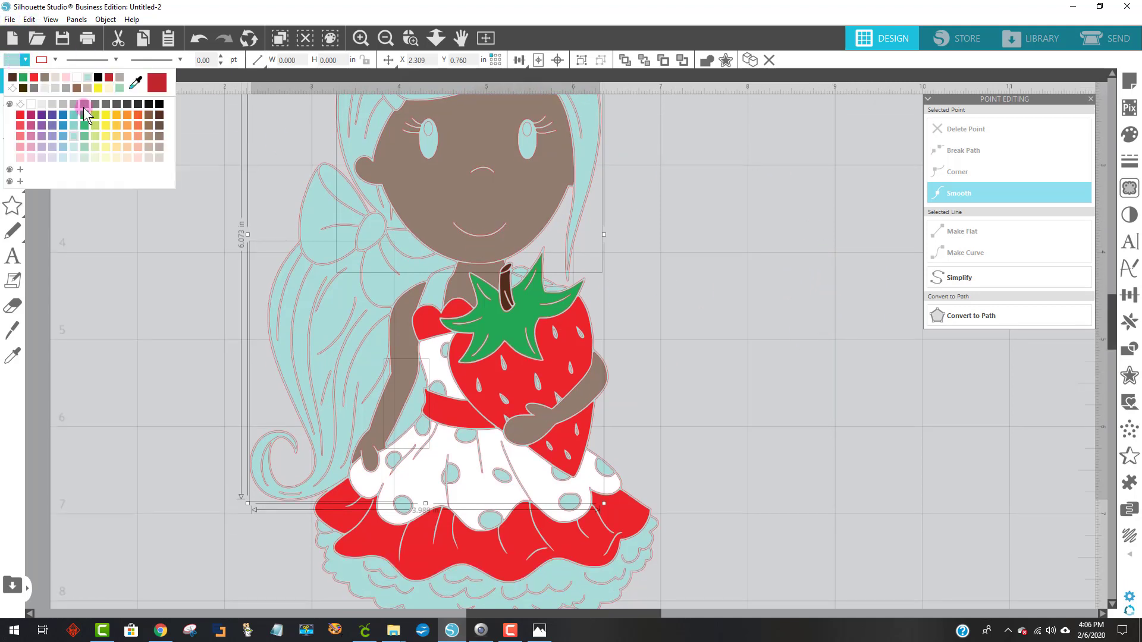
left_click(160, 130)
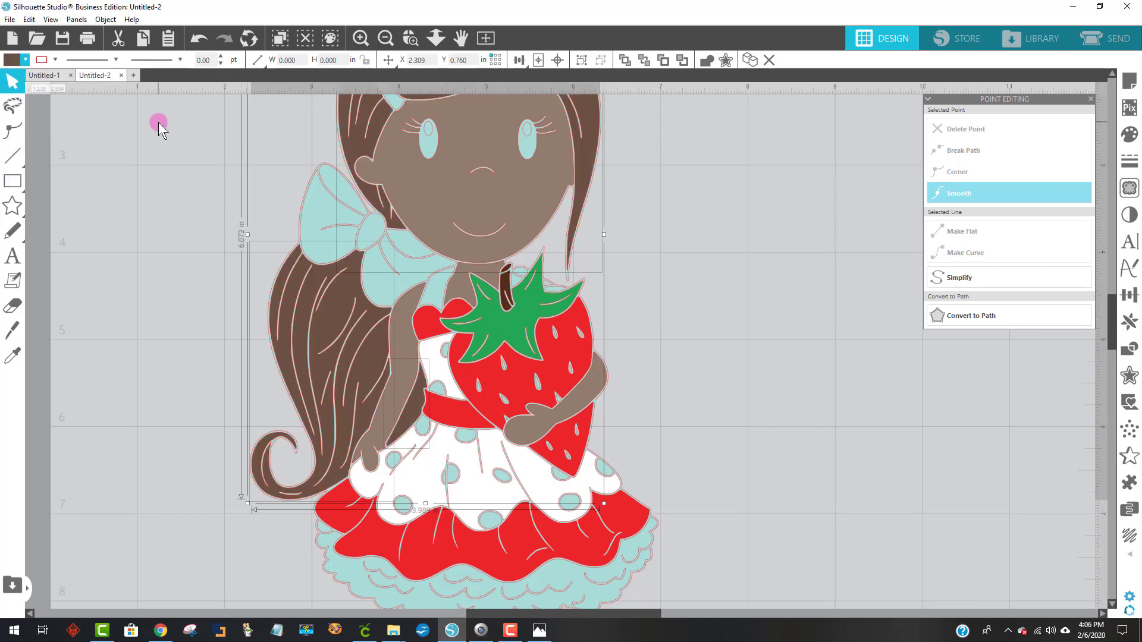
Fill the dress's two shoulder strap pieces, on either side of the strawberry's stem, with white.
scroll(845, 298, "up", 3)
scroll(851, 305, "down", 2)
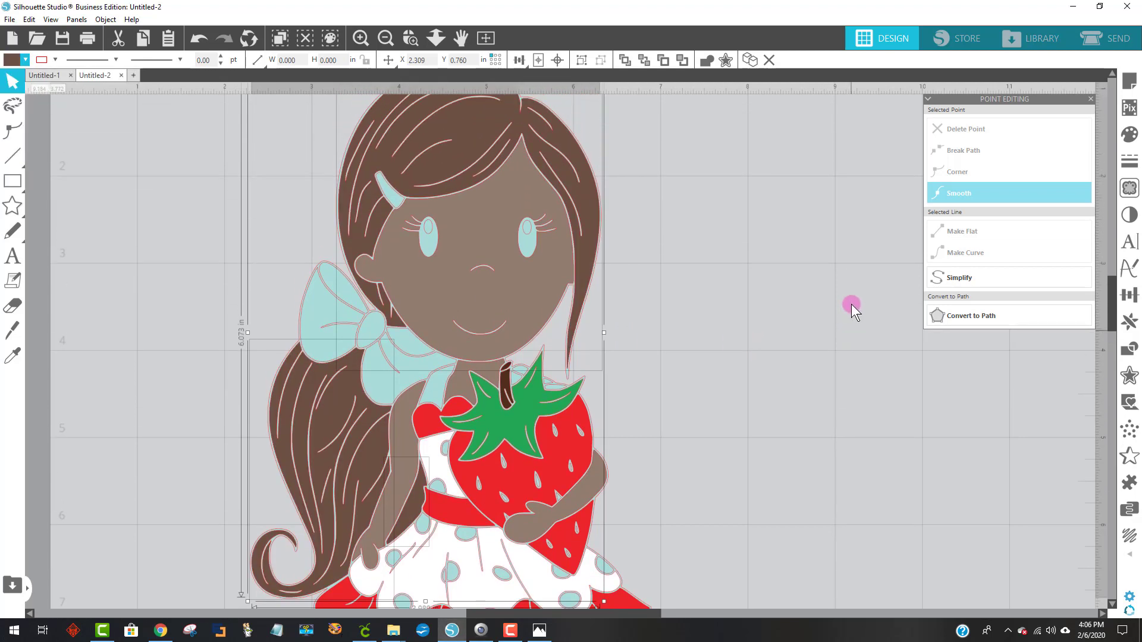
scroll(851, 305, "up", 3)
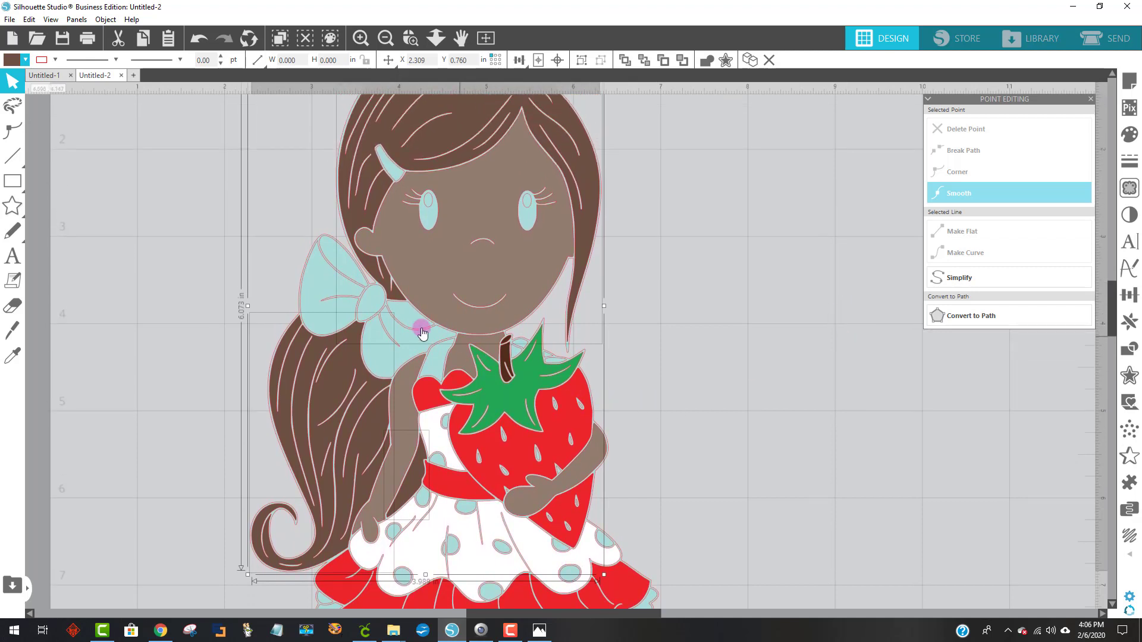
left_click(443, 372)
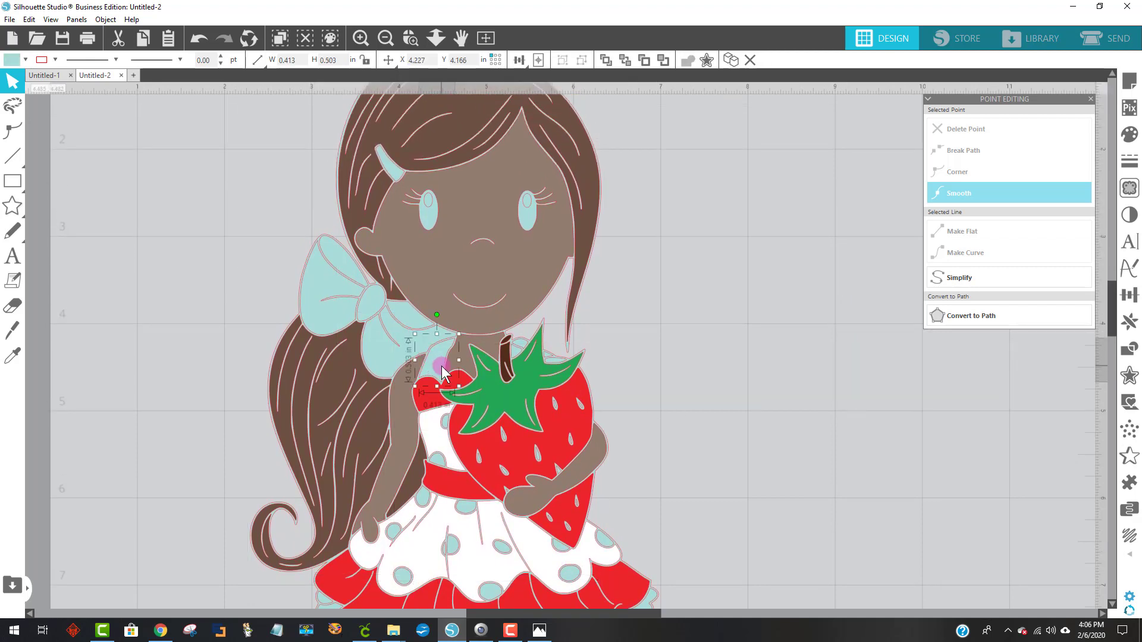
left_click(9, 62)
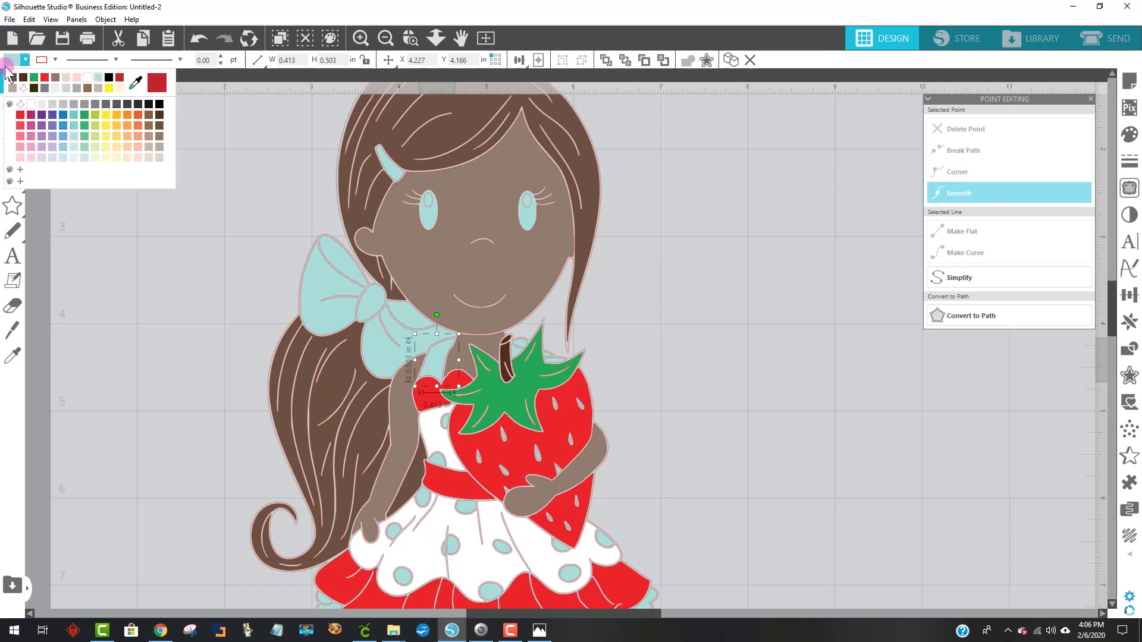
left_click(28, 101)
left_click(515, 353)
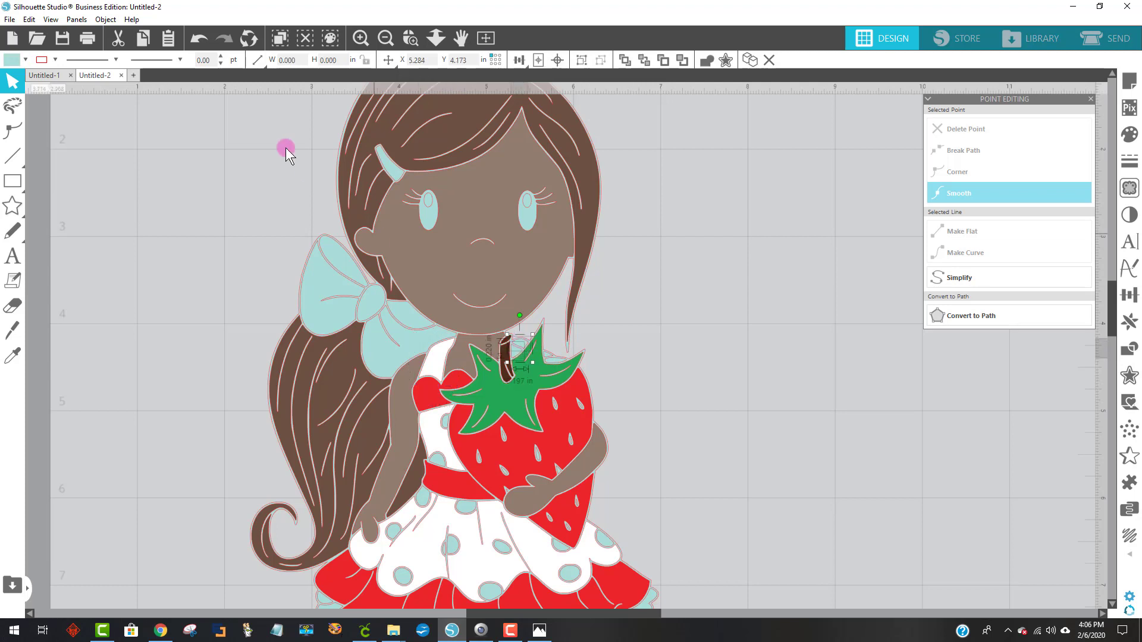
left_click(25, 60)
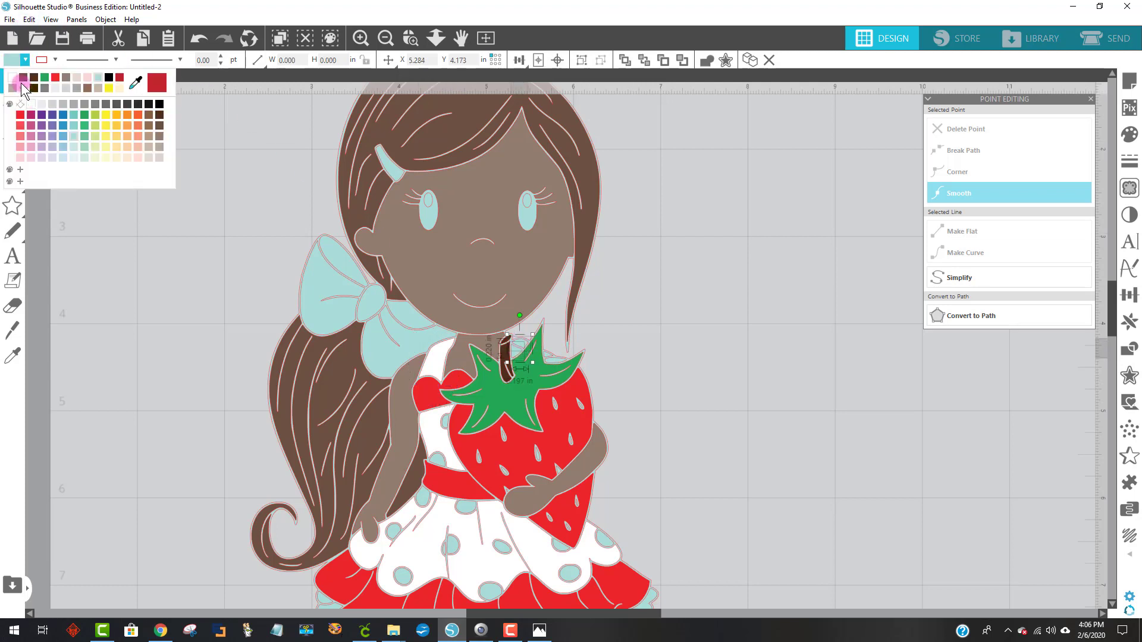
left_click(23, 88)
left_click(679, 381)
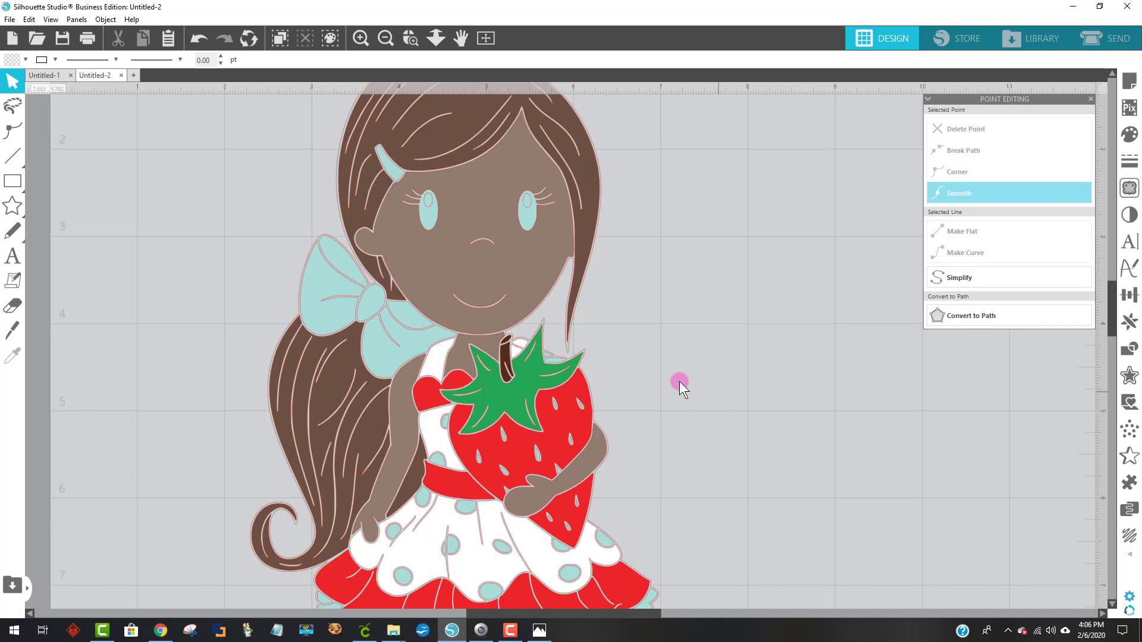
Fill the thin strawberry sliver between the leafy cap's two right-hand tips with red.
left_click(555, 364)
left_click(555, 364)
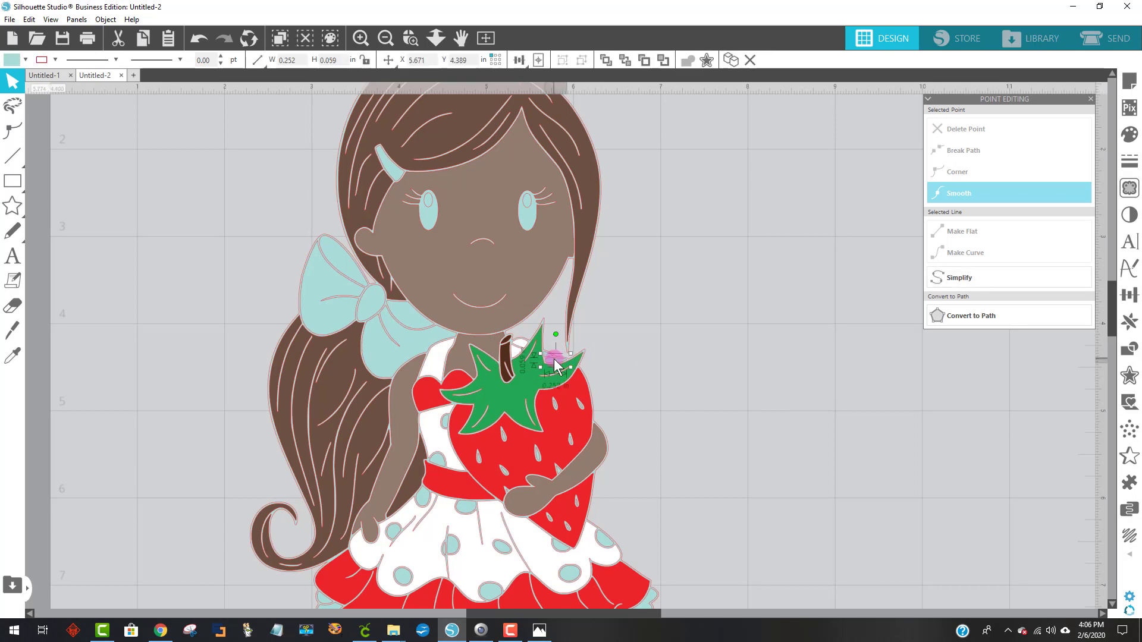
left_click(11, 60)
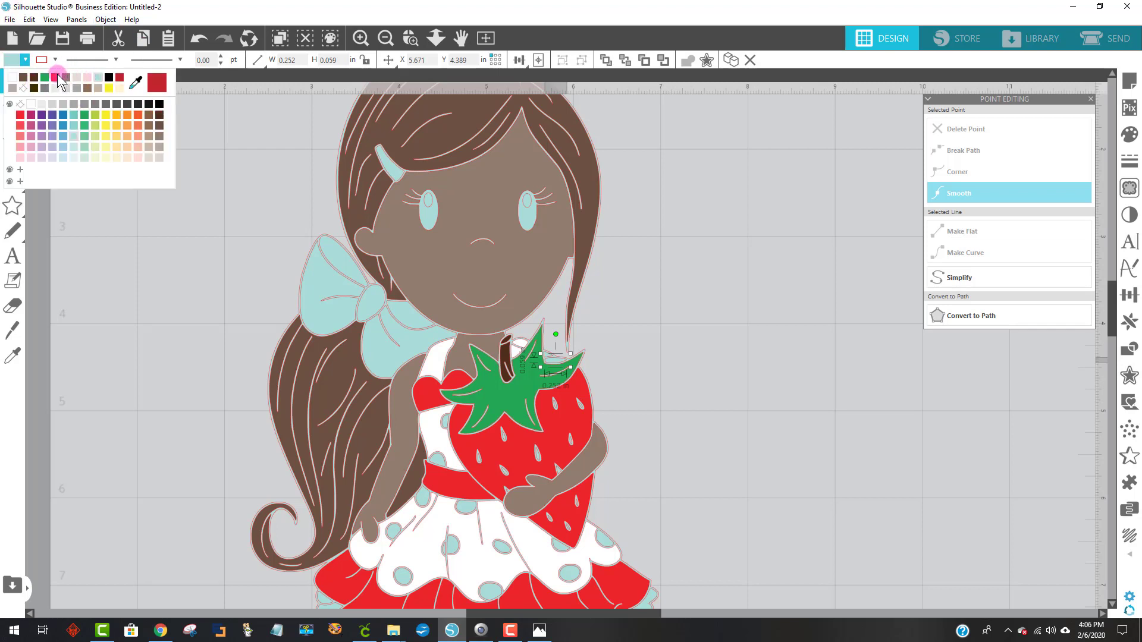
left_click(734, 405)
Fill the tiny piece beside the leafy cap's tallest tip, just above the strawberry sliver, with white.
left_click(546, 361)
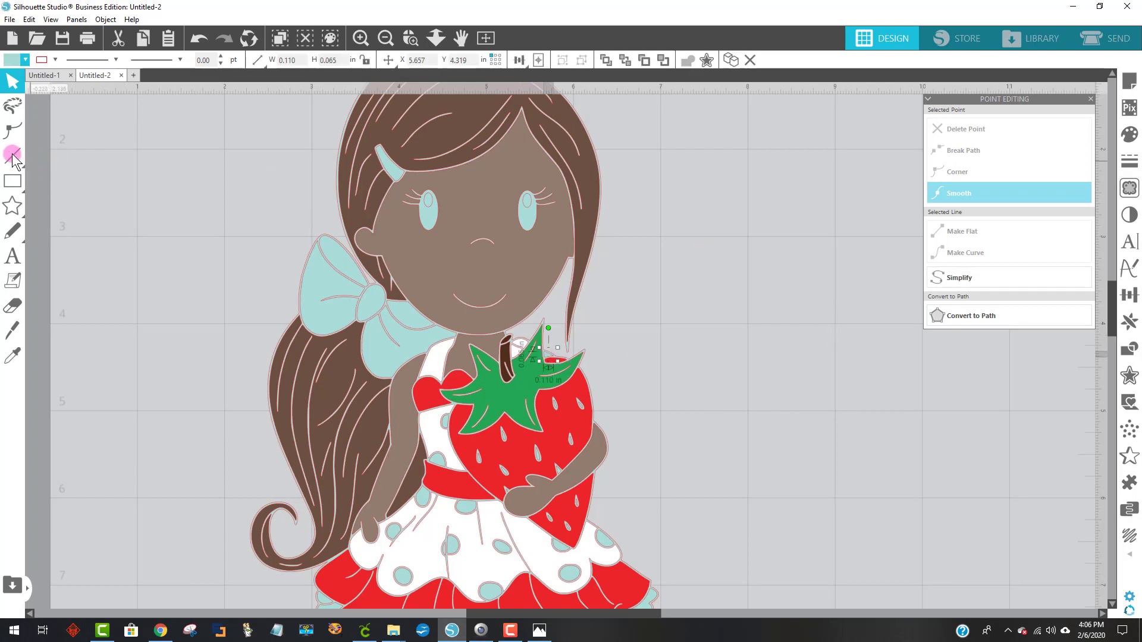
left_click(12, 60)
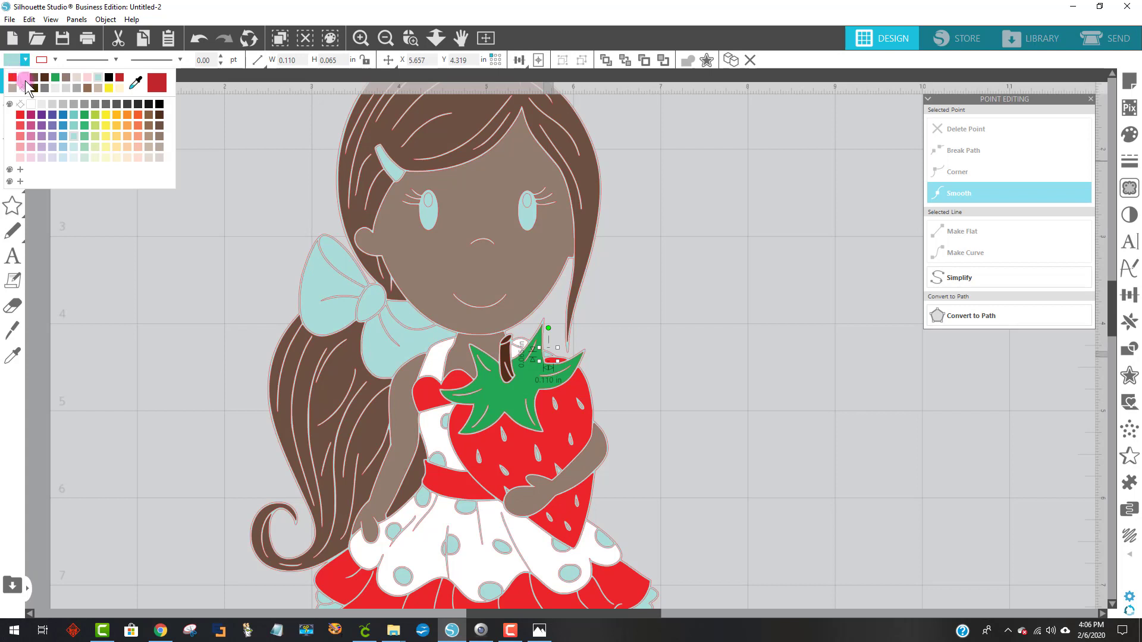
left_click(768, 378)
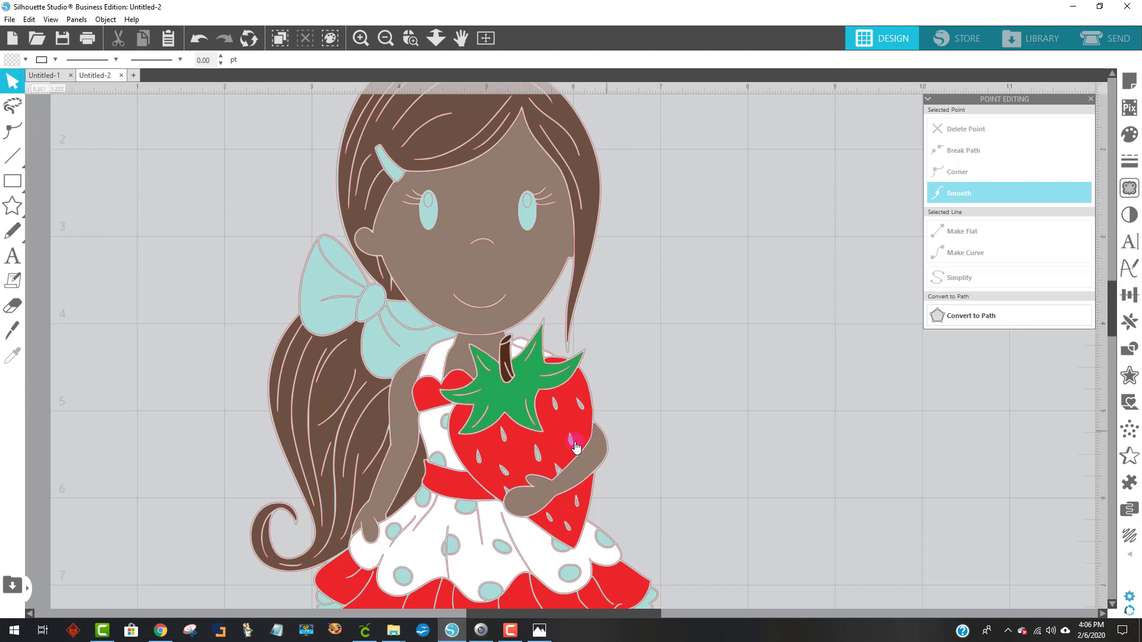
Change the fill of the tiny piece beside the leafy cap's tallest tip to red.
left_click(550, 359)
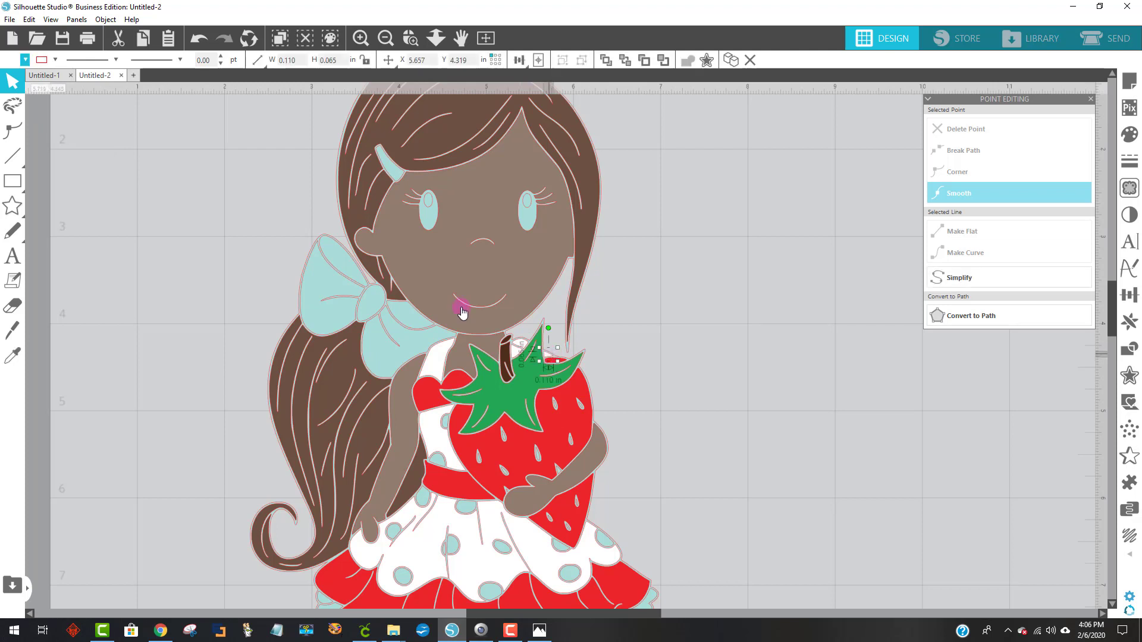
left_click(25, 60)
left_click(23, 78)
left_click(670, 268)
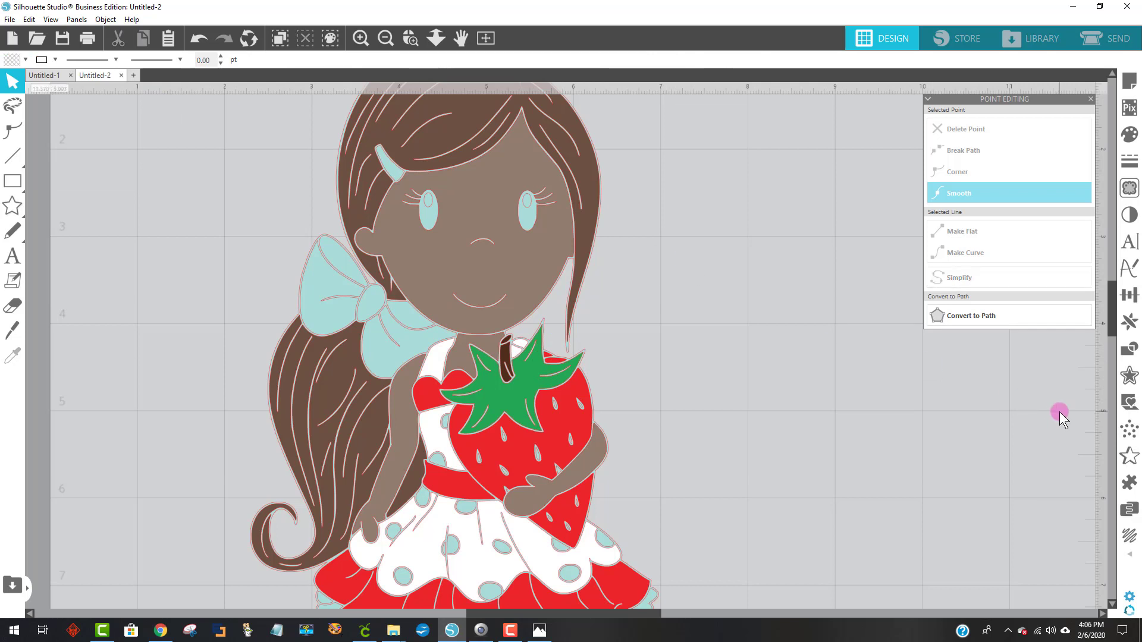
Fill the ruffled petticoat below the red skirt with white.
scroll(1073, 425, "down", 1)
scroll(1073, 425, "down", 1)
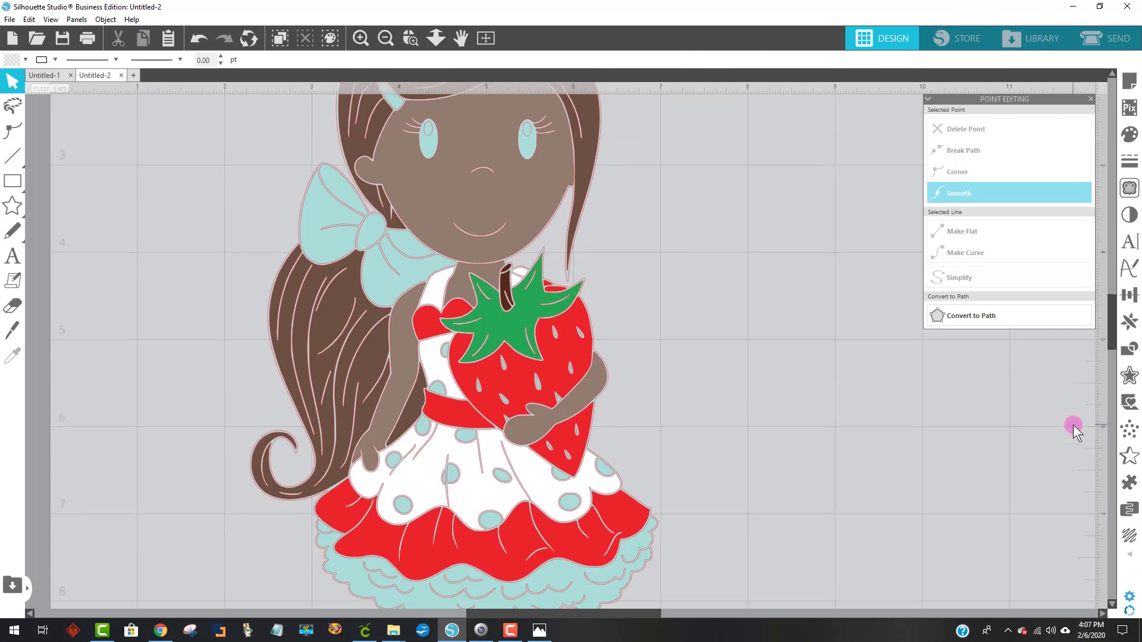
scroll(1073, 424, "down", 1)
scroll(1046, 440, "down", 2)
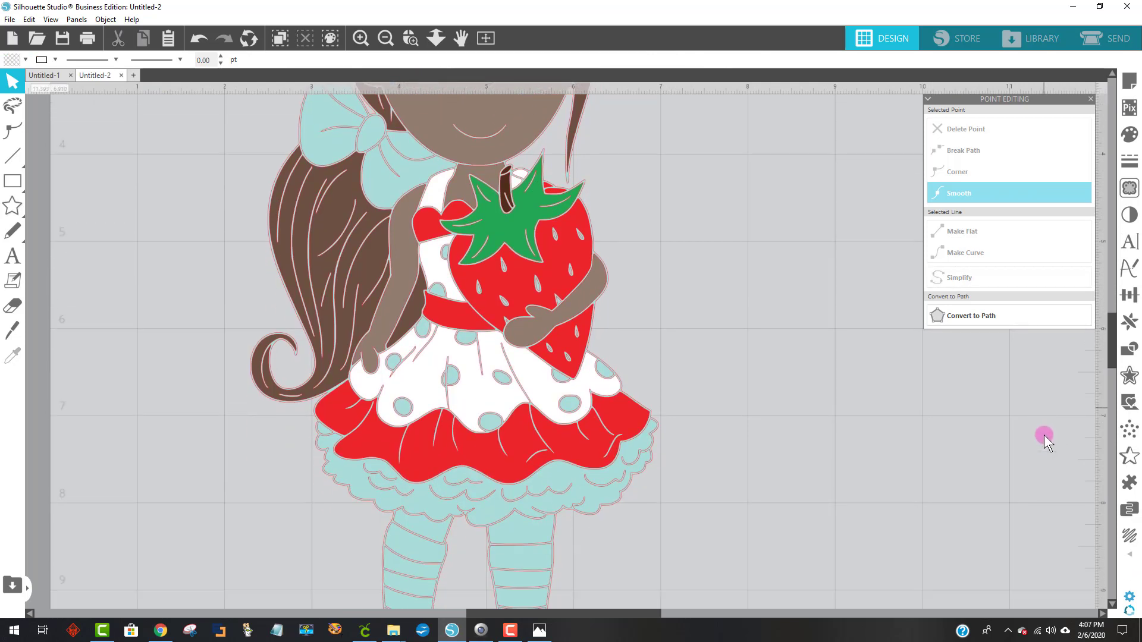
left_click(423, 481)
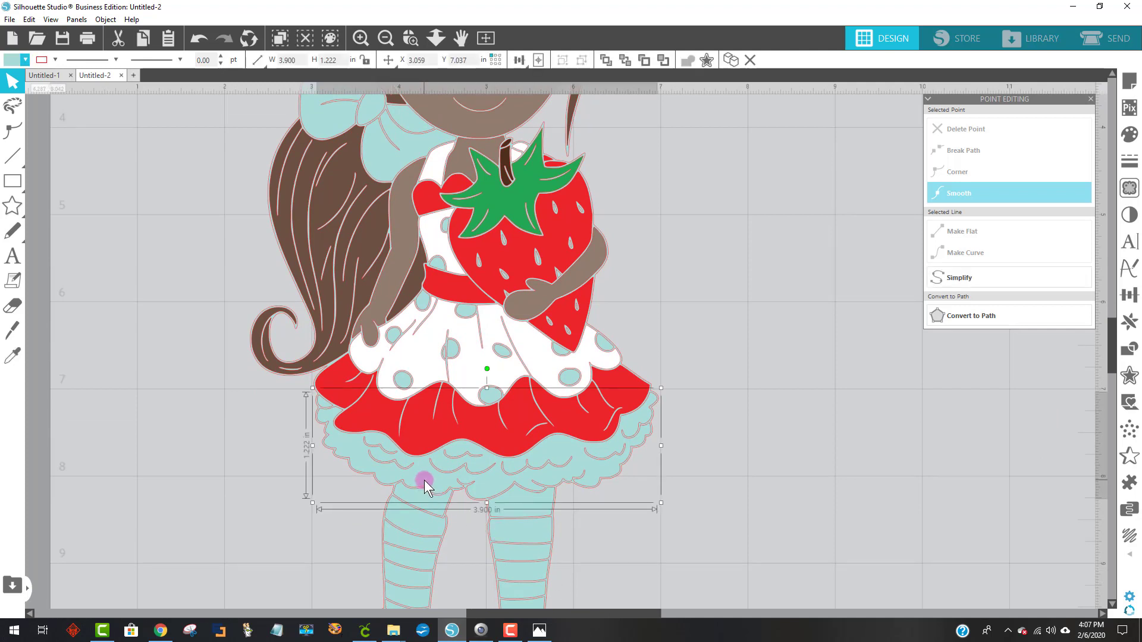
left_click(11, 59)
left_click(25, 81)
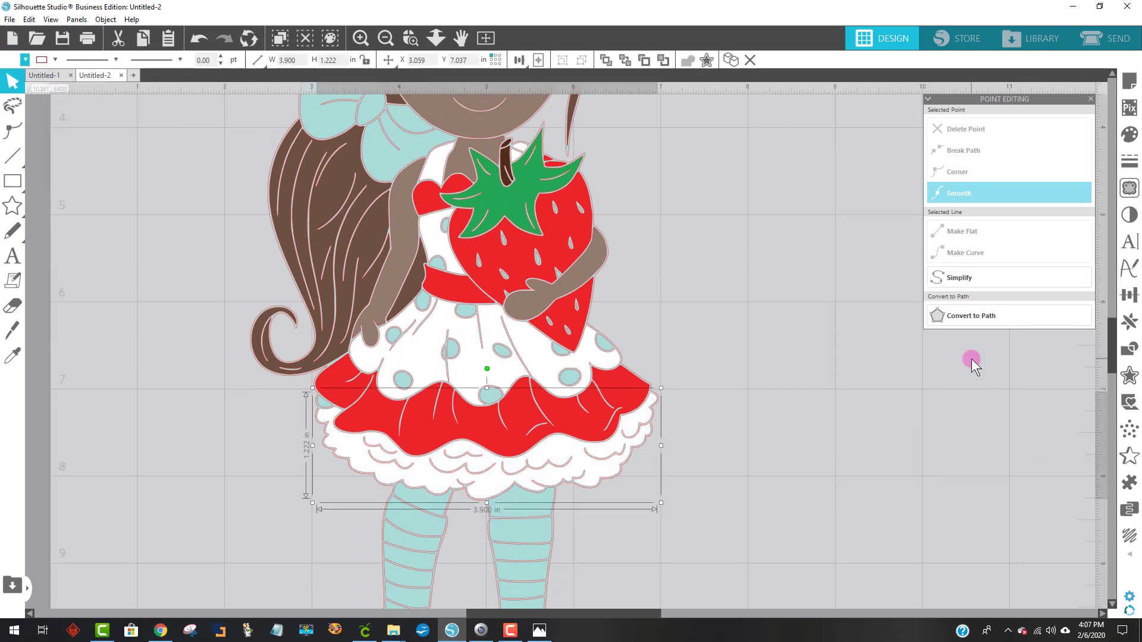
Fill the hair clip above the doll's eye with red.
scroll(972, 359, "up", 2)
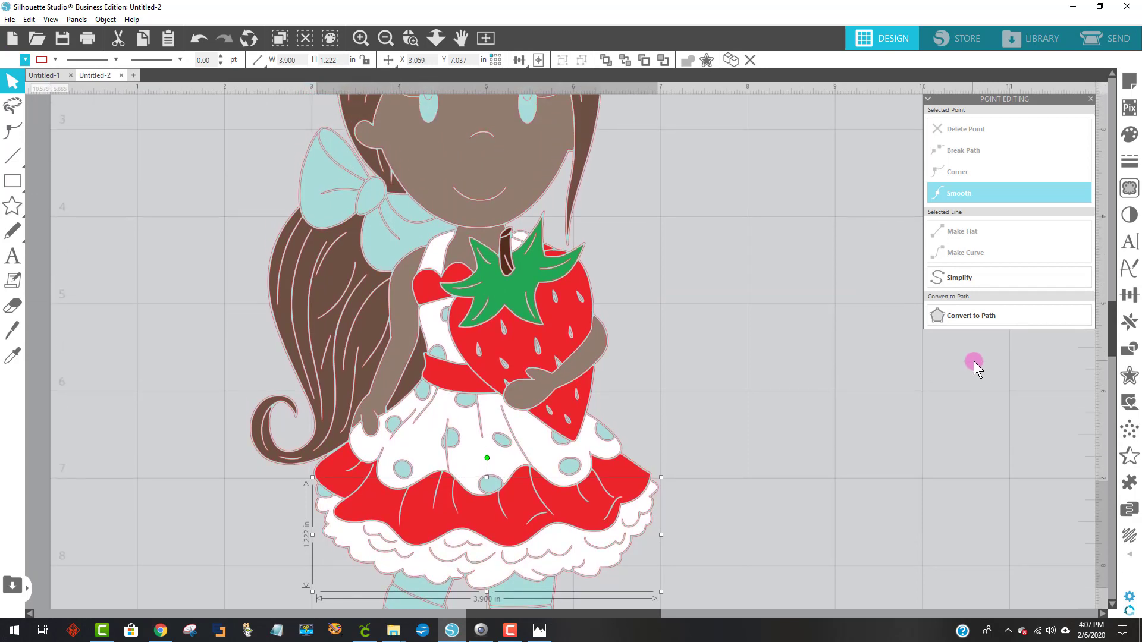
scroll(973, 362, "up", 4)
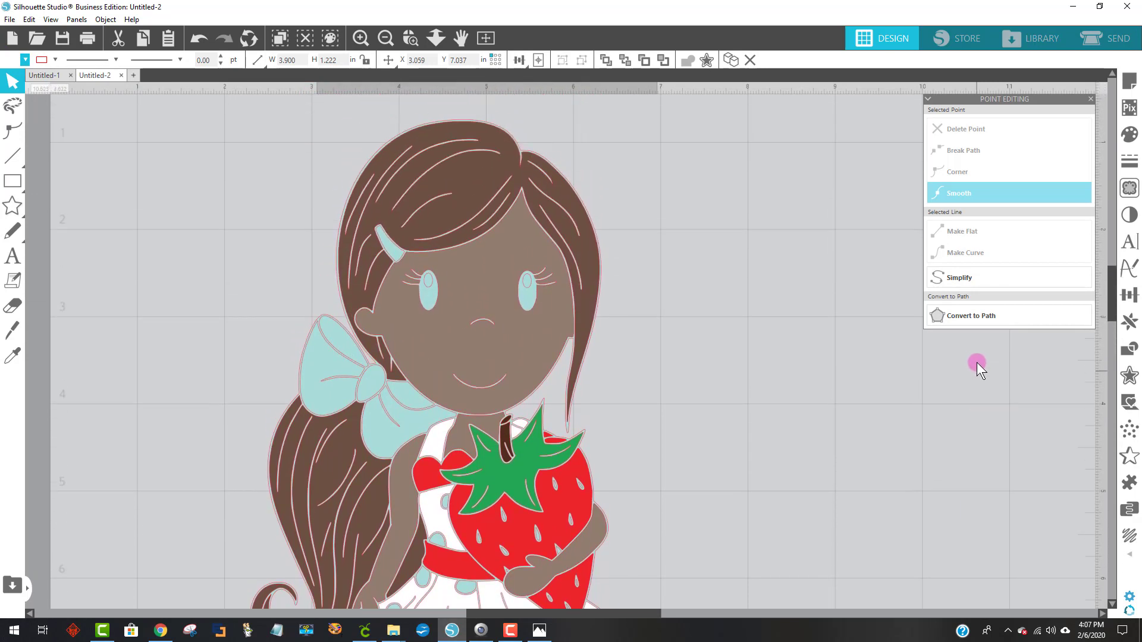
left_click(429, 267)
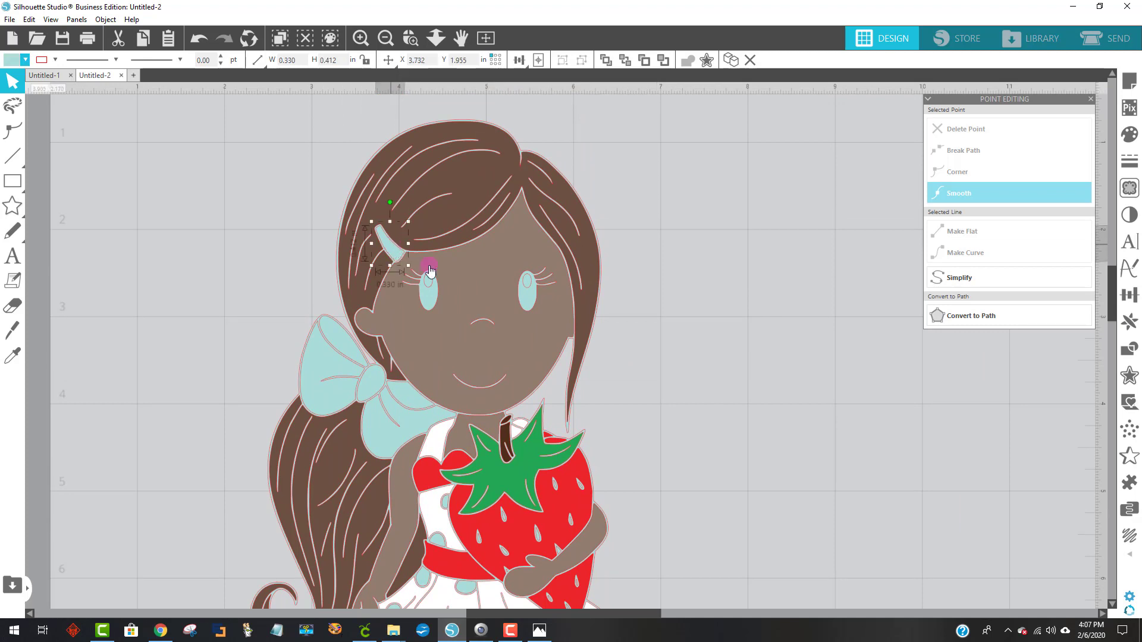
left_click(11, 60)
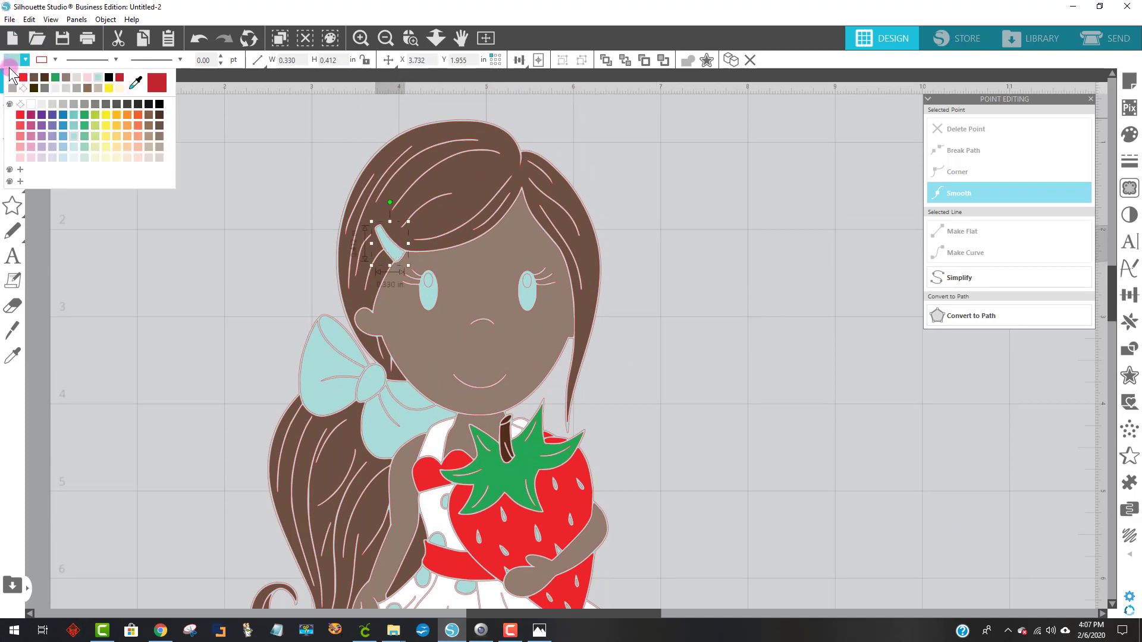
left_click(21, 78)
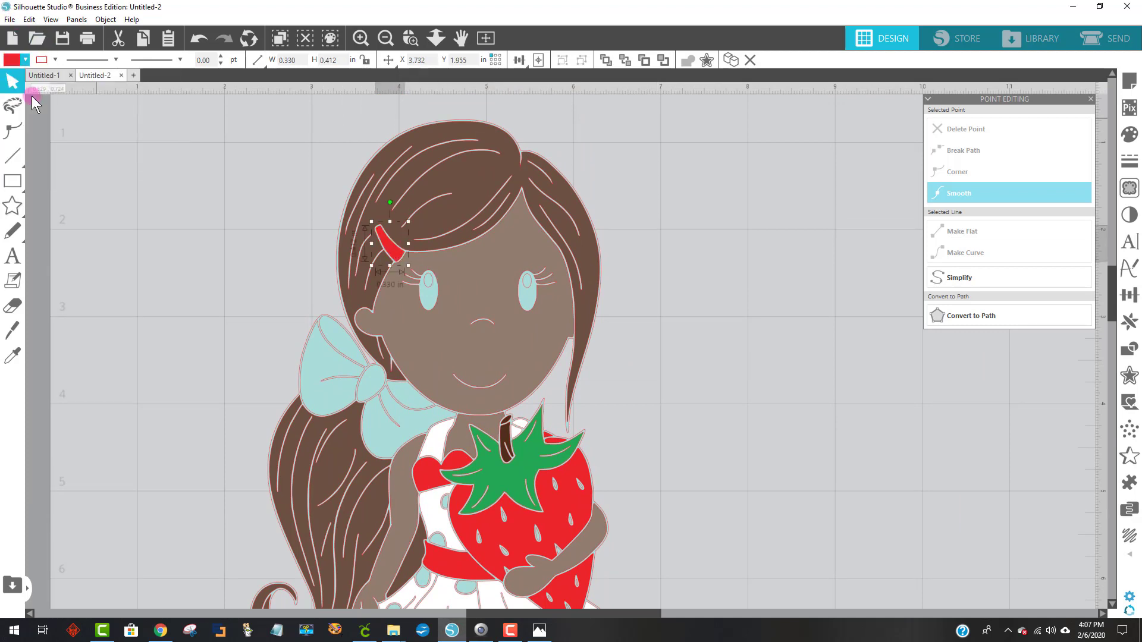
Fill the hair bow's two outer loops and centre knot together with red.
left_click(324, 407)
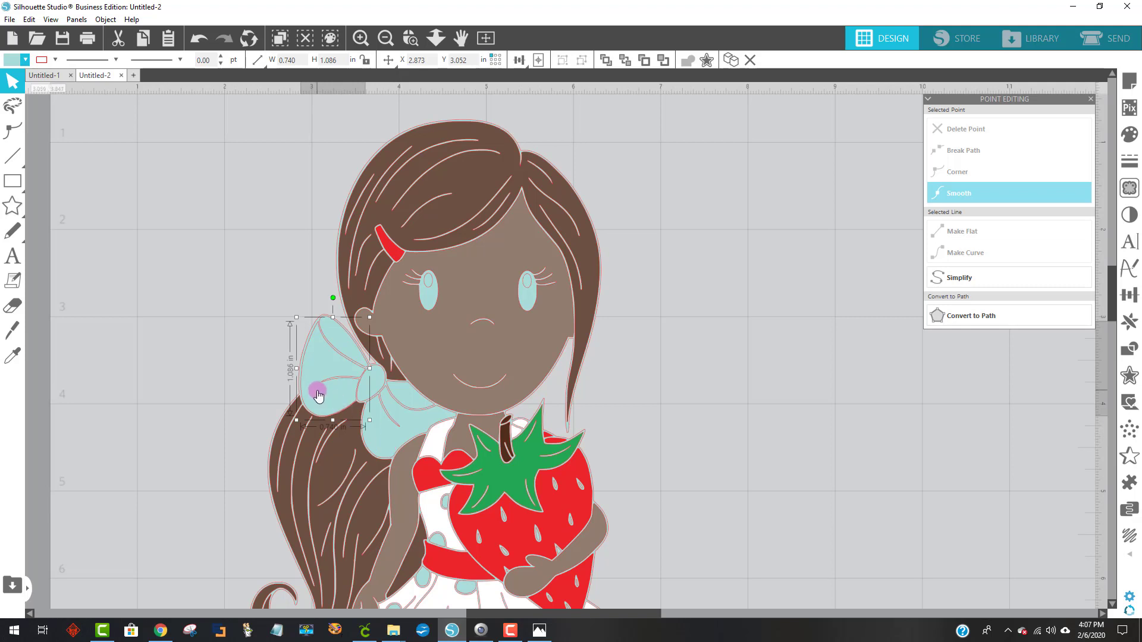
left_click(395, 446, "shift")
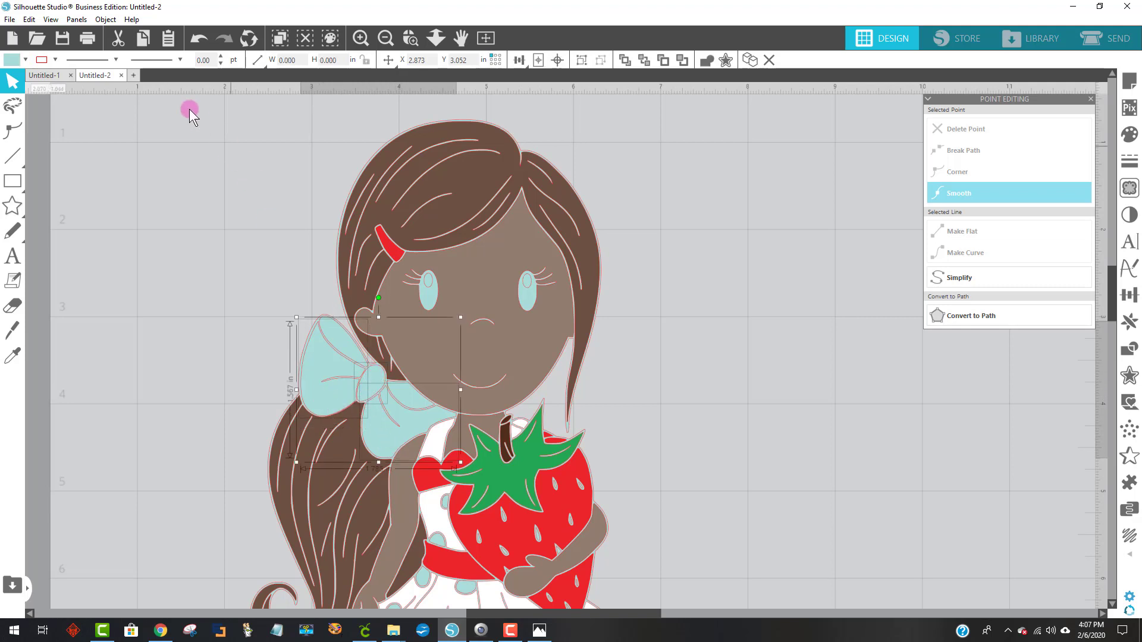
left_click(9, 63)
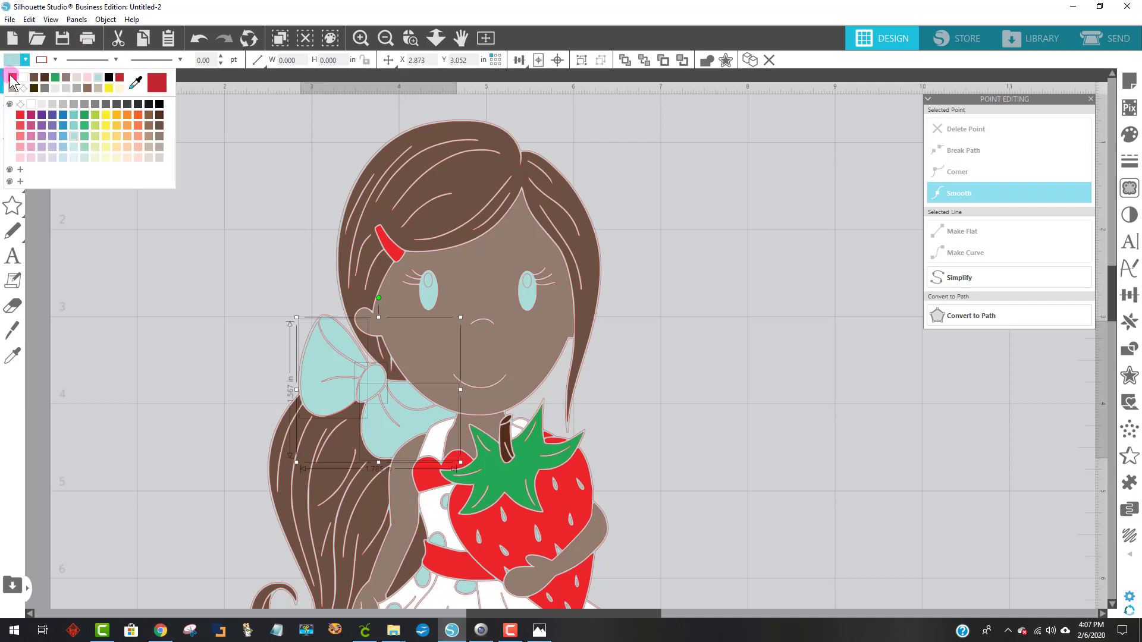
left_click(14, 79)
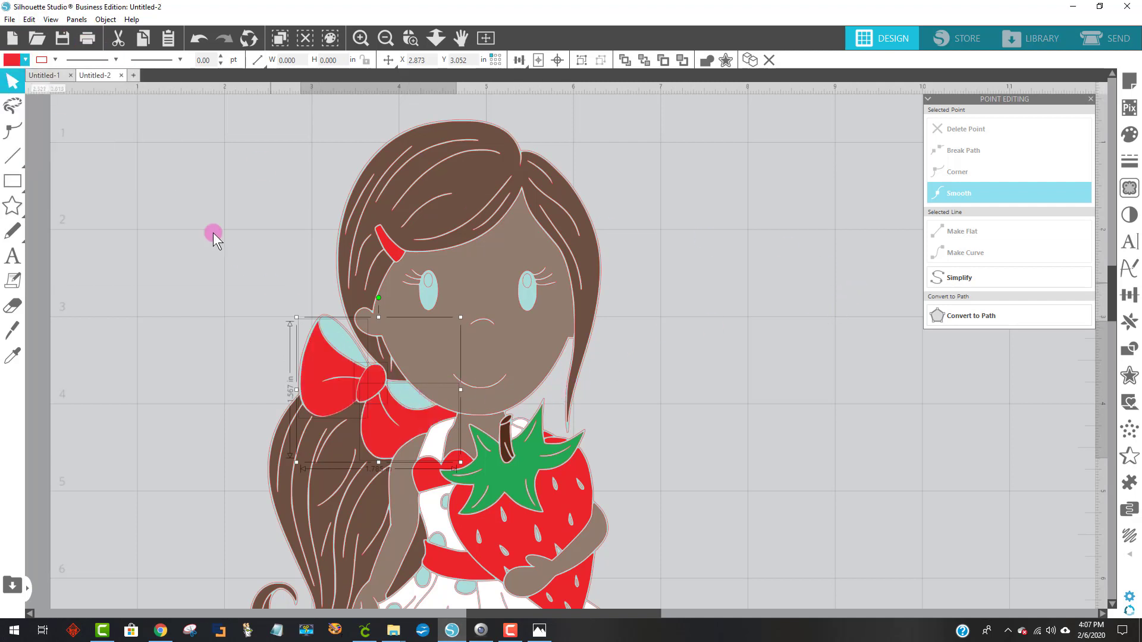
Fill the inner parts of both hair bow loops with a darker red.
left_click(348, 348)
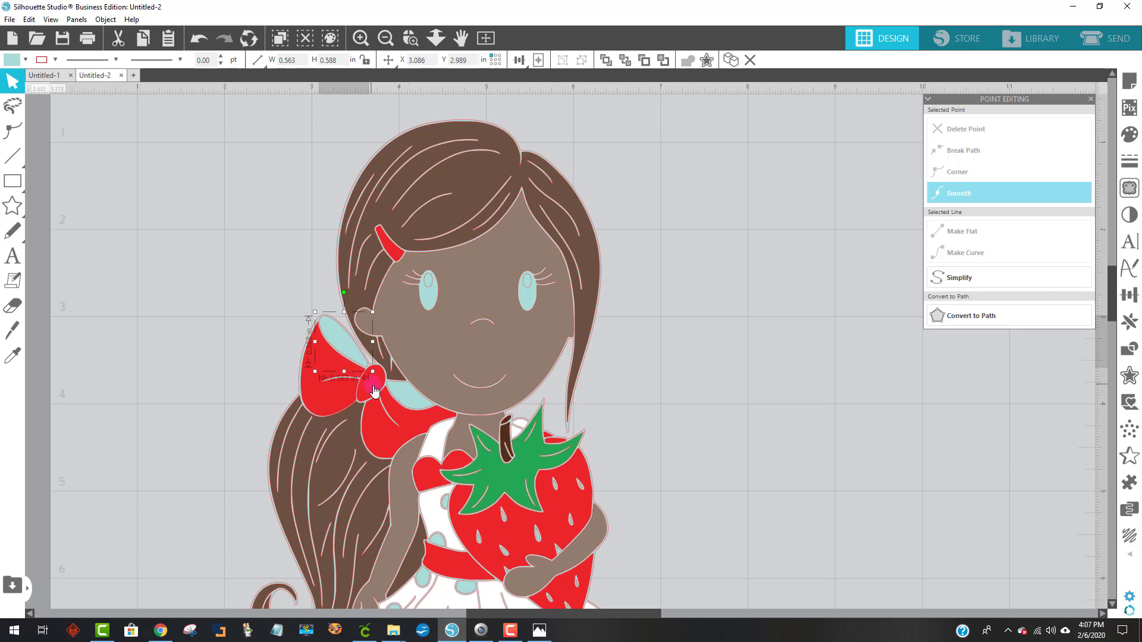
left_click(420, 404, "shift")
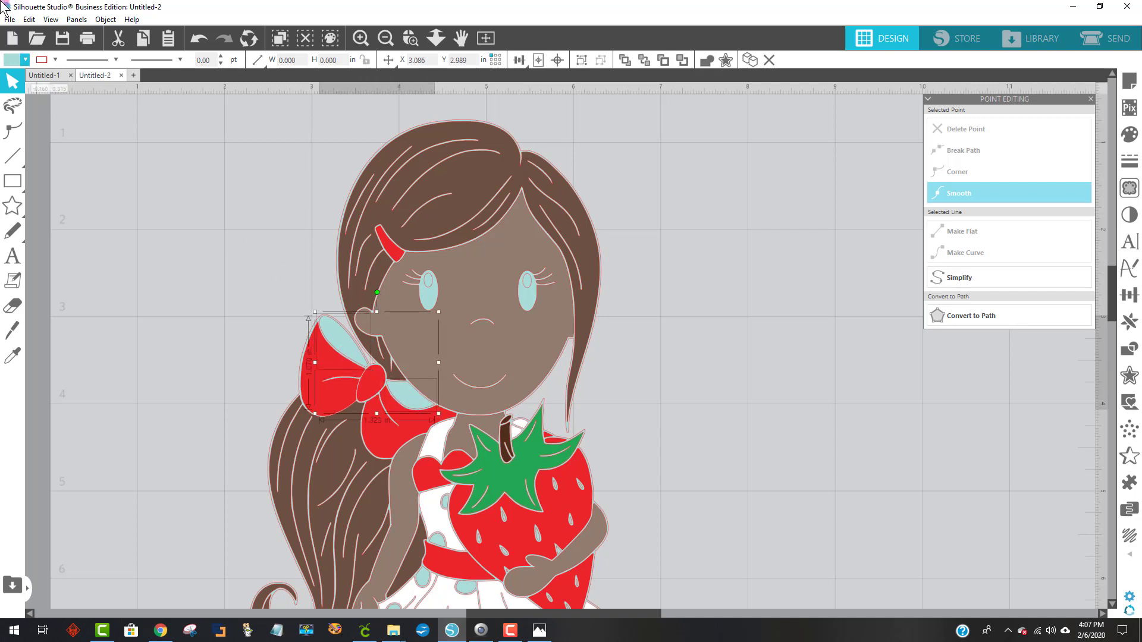
left_click(22, 60)
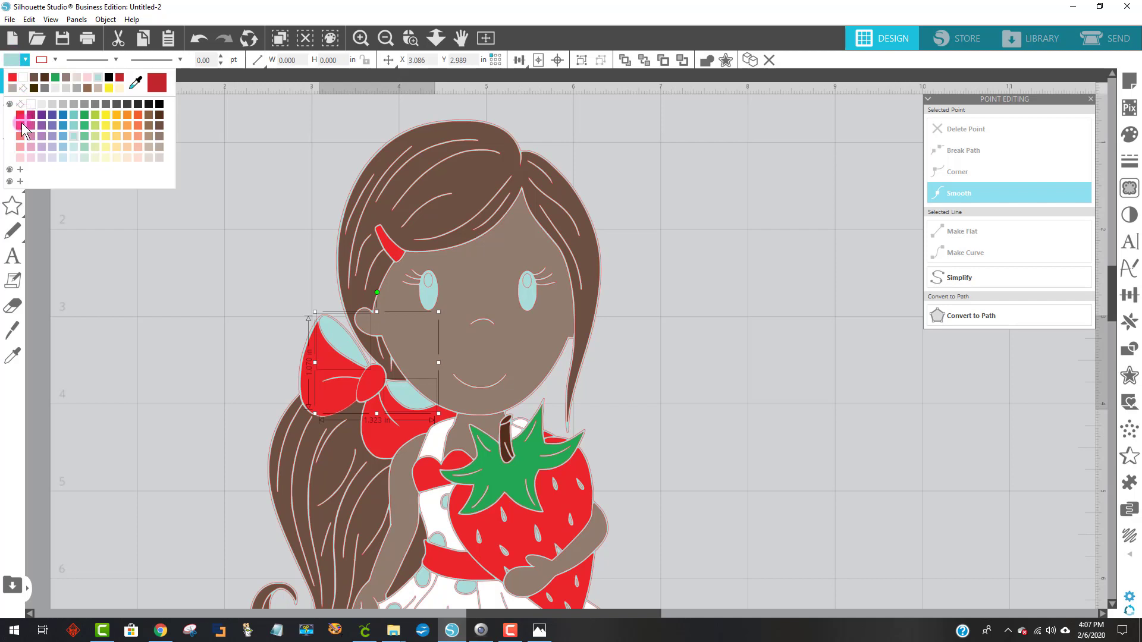
left_click(153, 82)
left_click(191, 99)
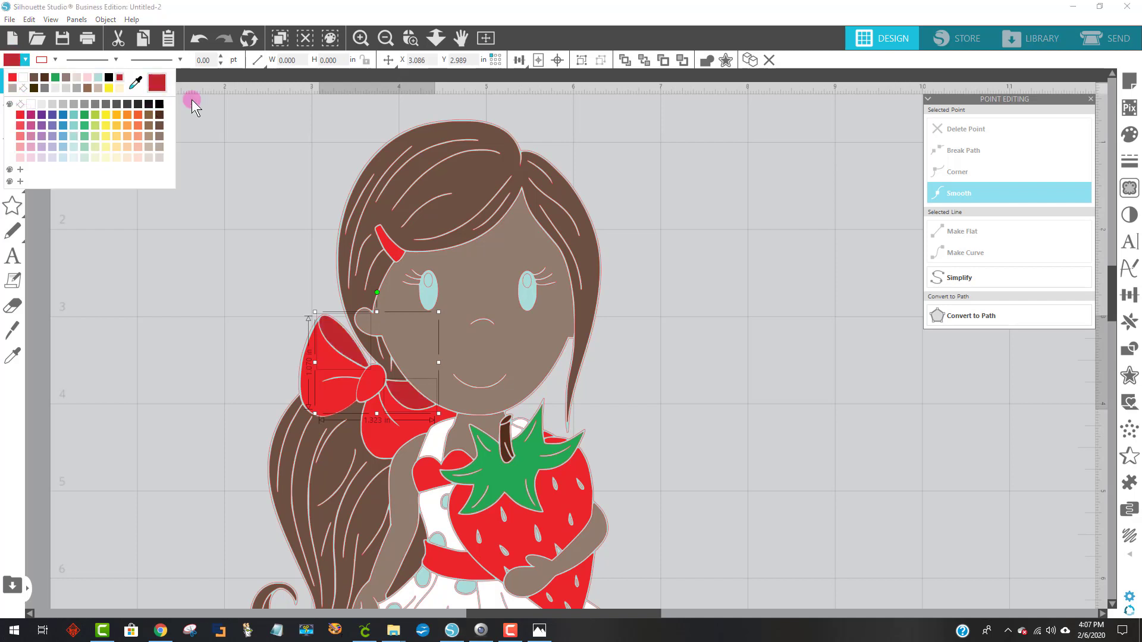
left_click(946, 394)
Fill the small leftover piece at the left edge of the petticoat, just under the red skirt, with white.
scroll(1033, 395, "down", 5)
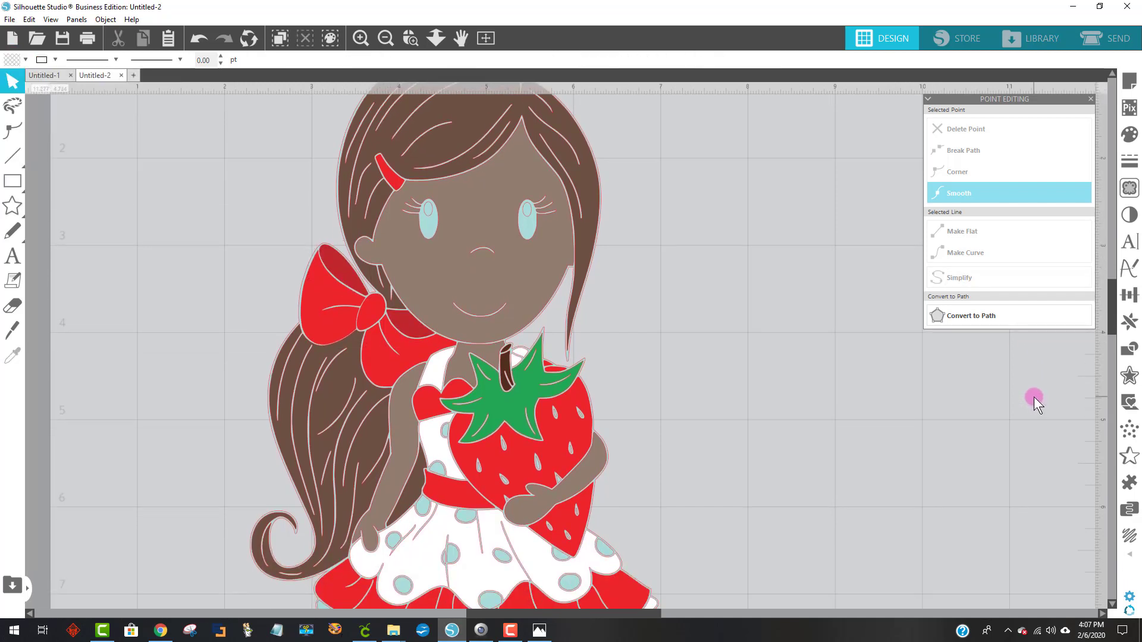
scroll(1035, 396, "down", 8)
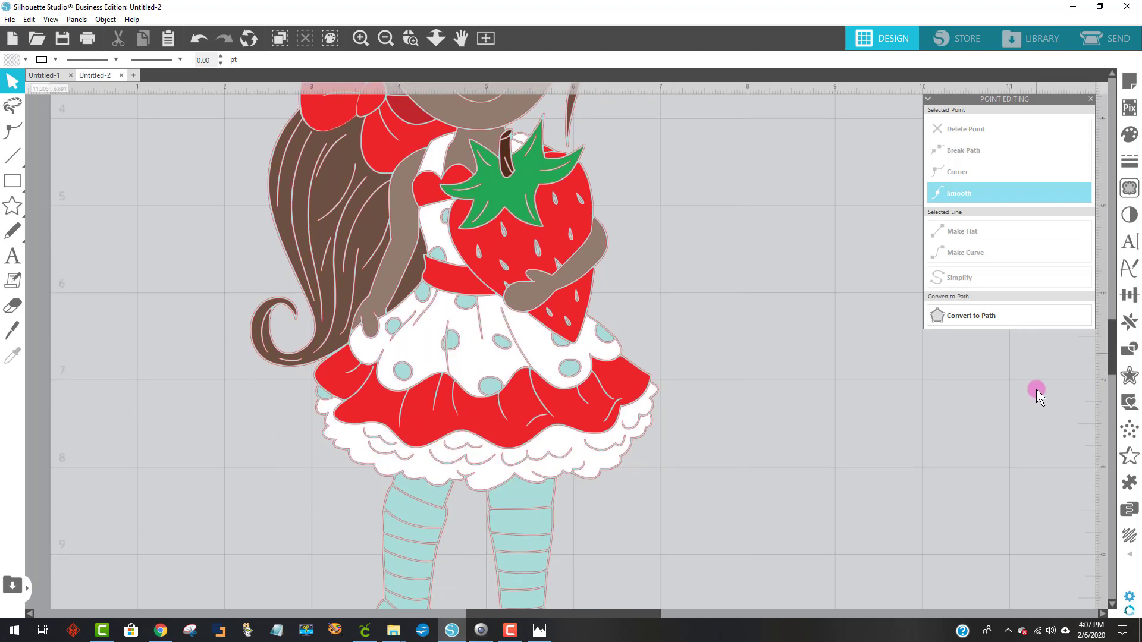
left_click(326, 400)
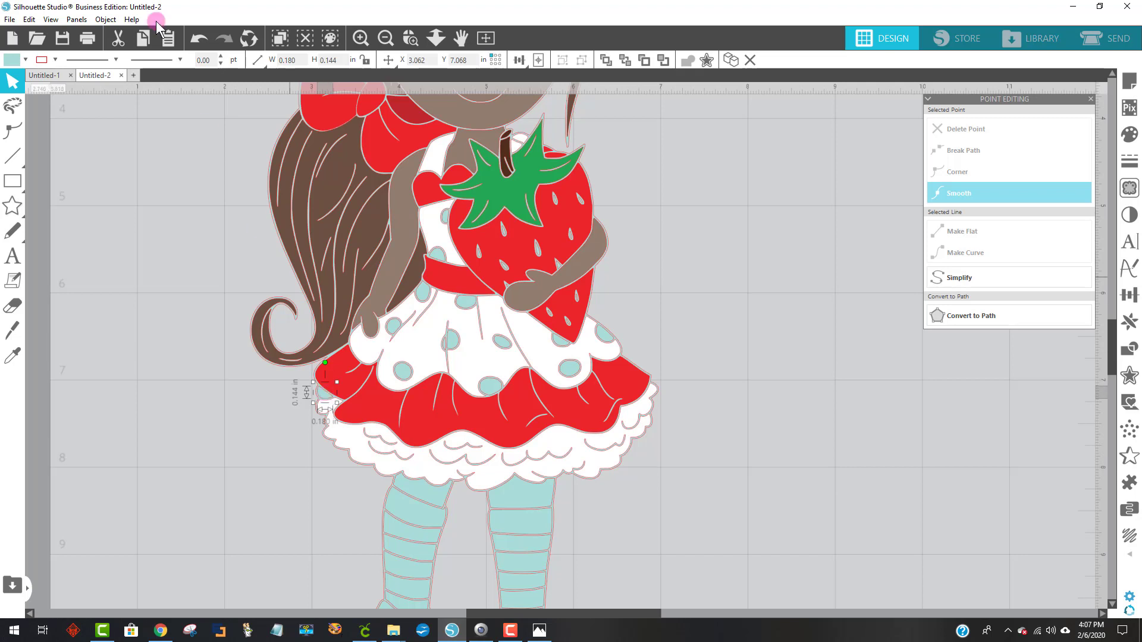
left_click(12, 61)
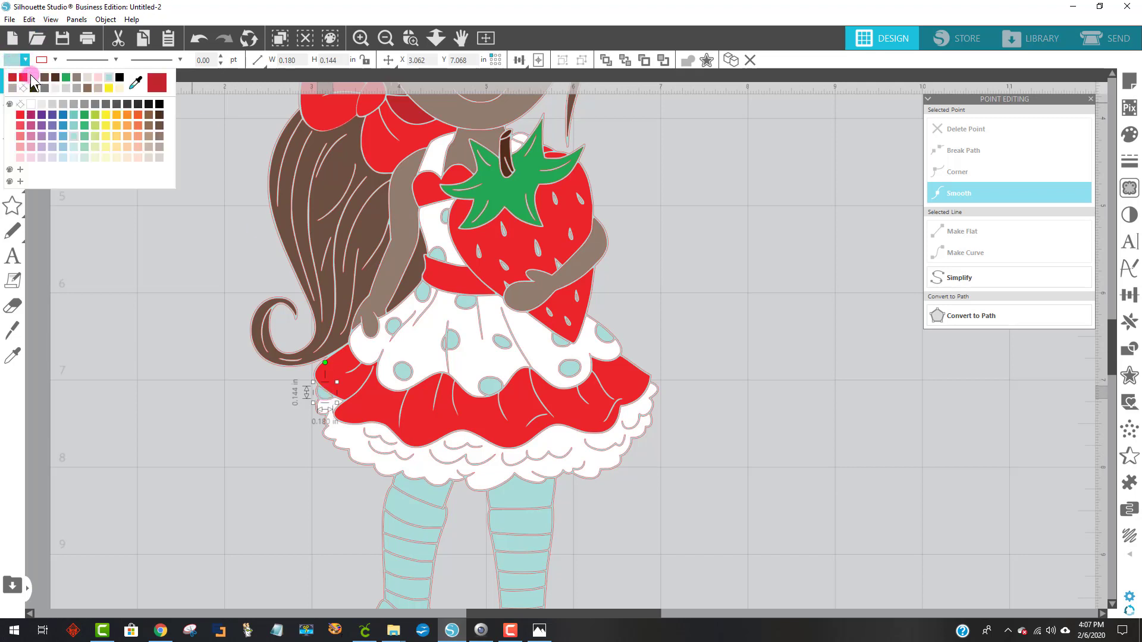
left_click(33, 77)
left_click(865, 334)
scroll(872, 338, "up", 3)
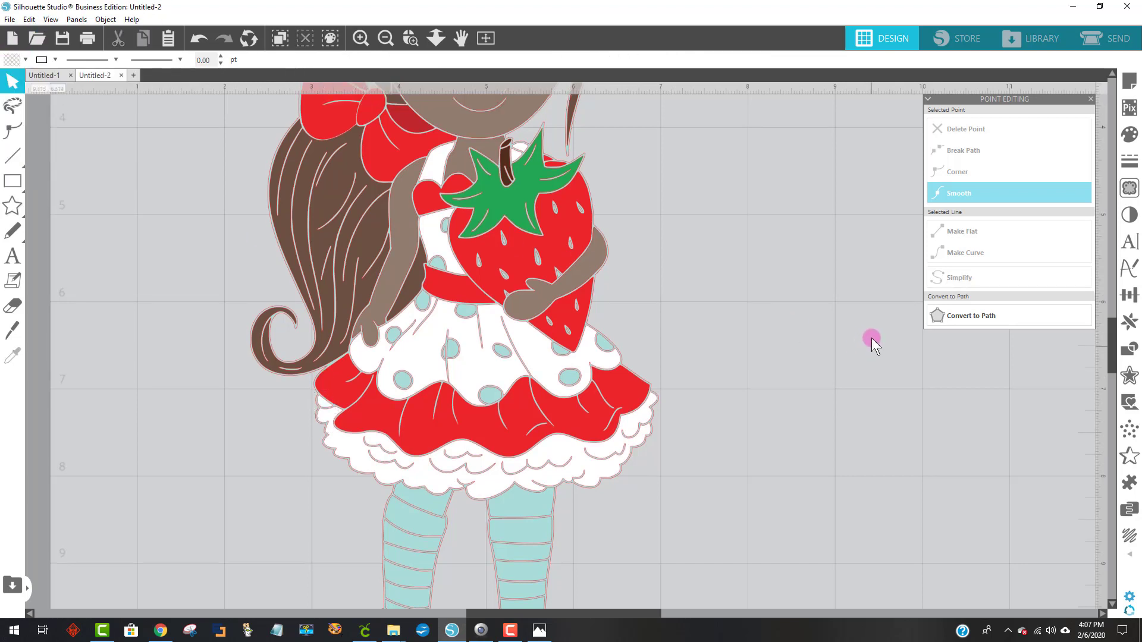
scroll(958, 398, "up", 6)
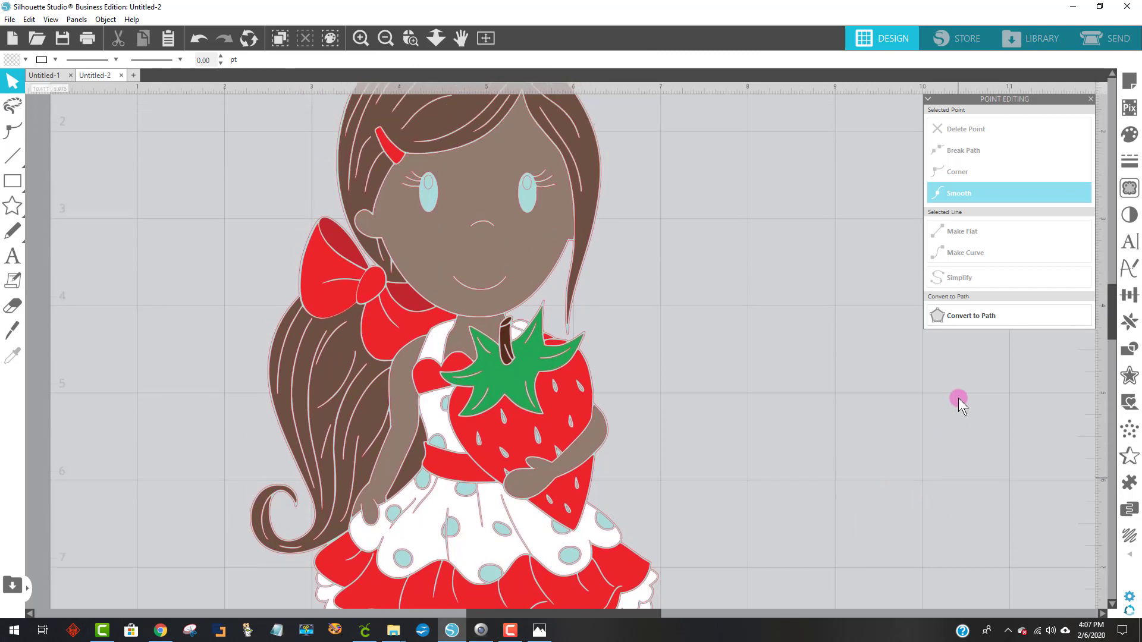
scroll(958, 398, "up", 1)
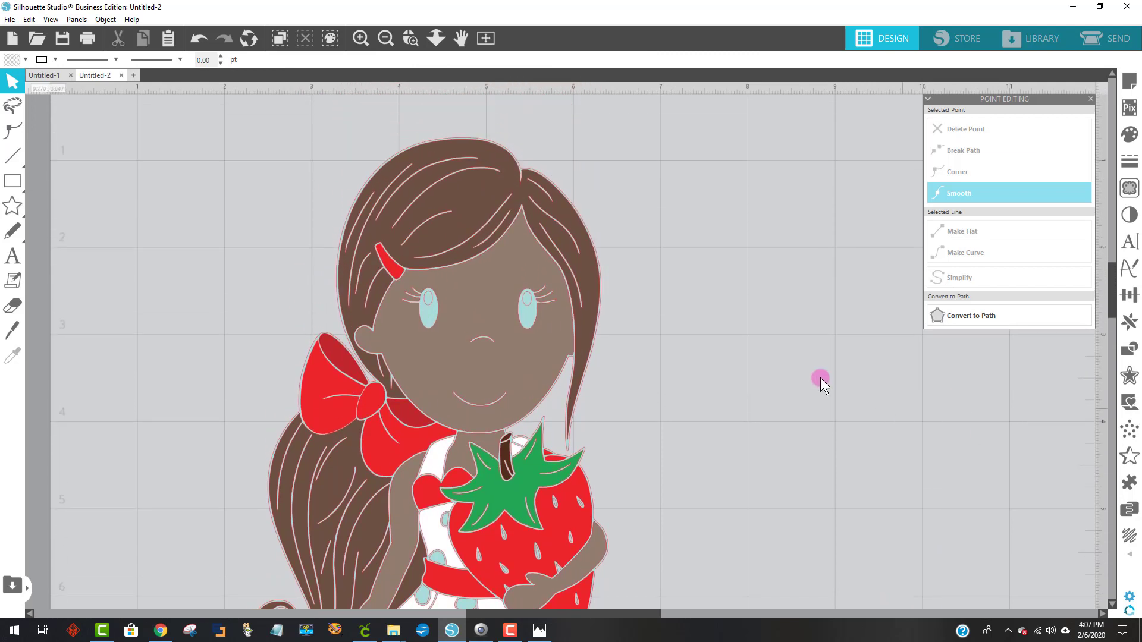
left_click(438, 138)
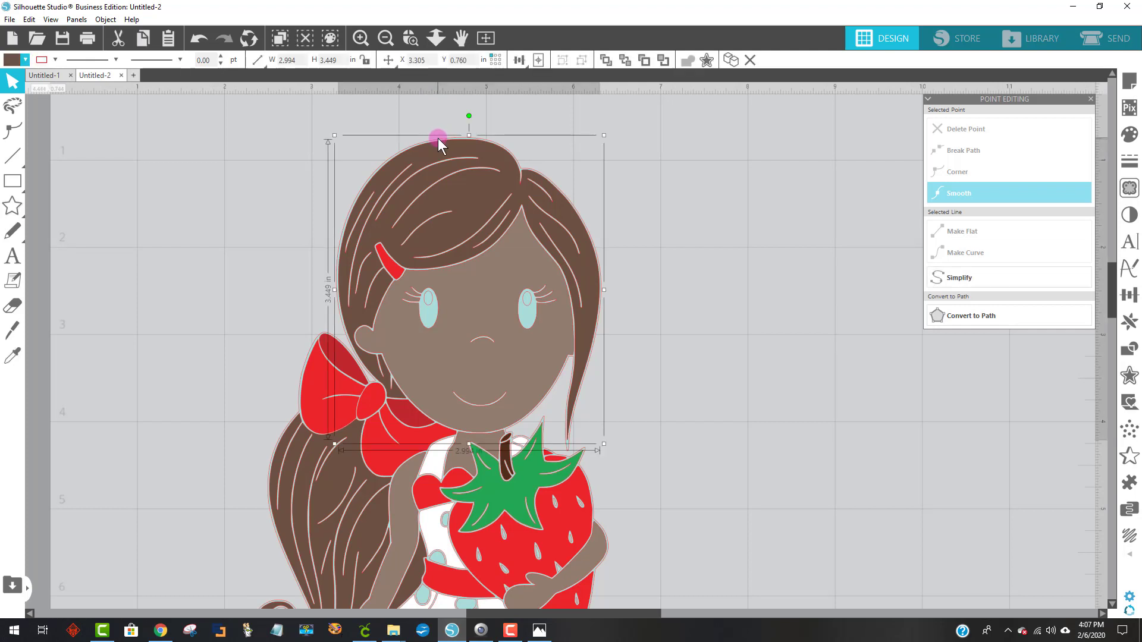
left_click(485, 108)
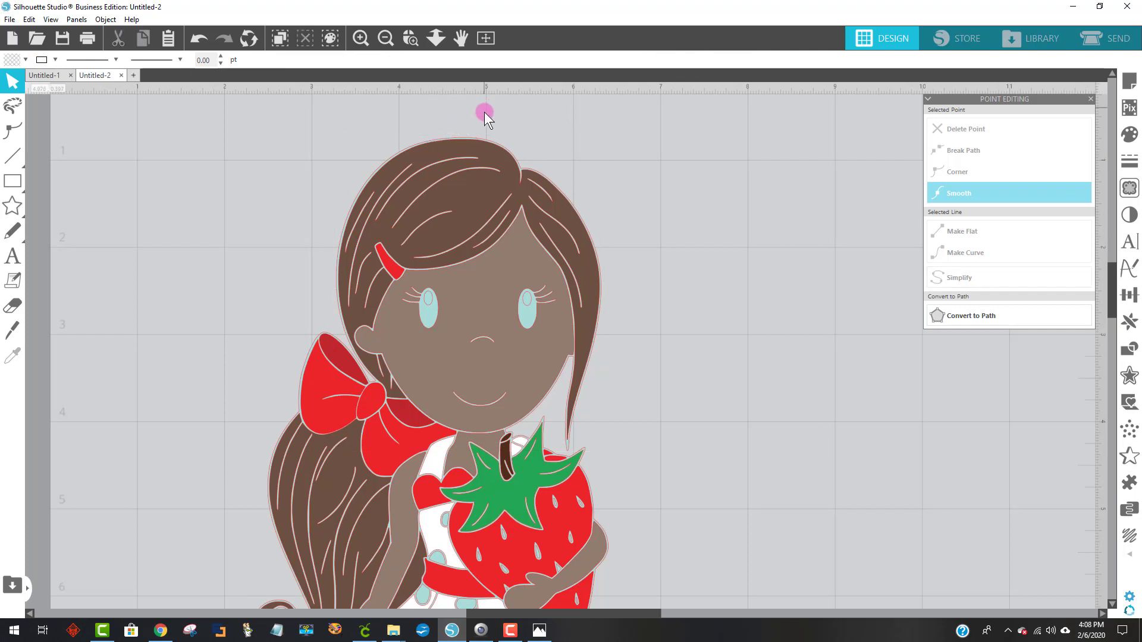
left_click(440, 138)
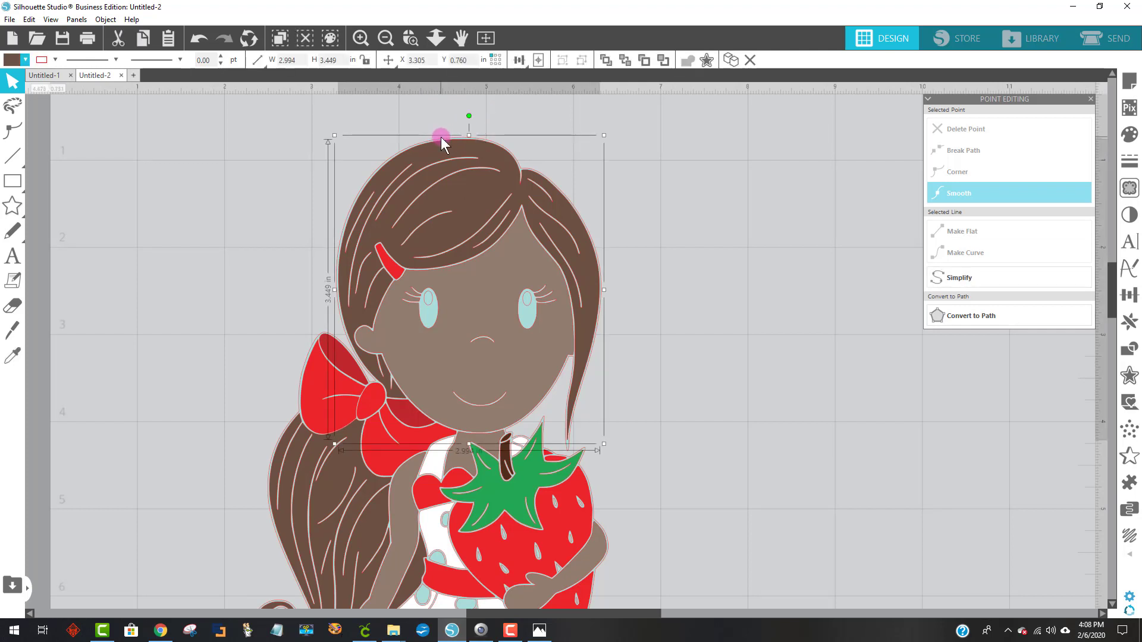
left_click(757, 283)
Fill the traced outline shape that runs around the whole doll with black.
scroll(799, 323, "down", 5)
scroll(698, 462, "down", 4)
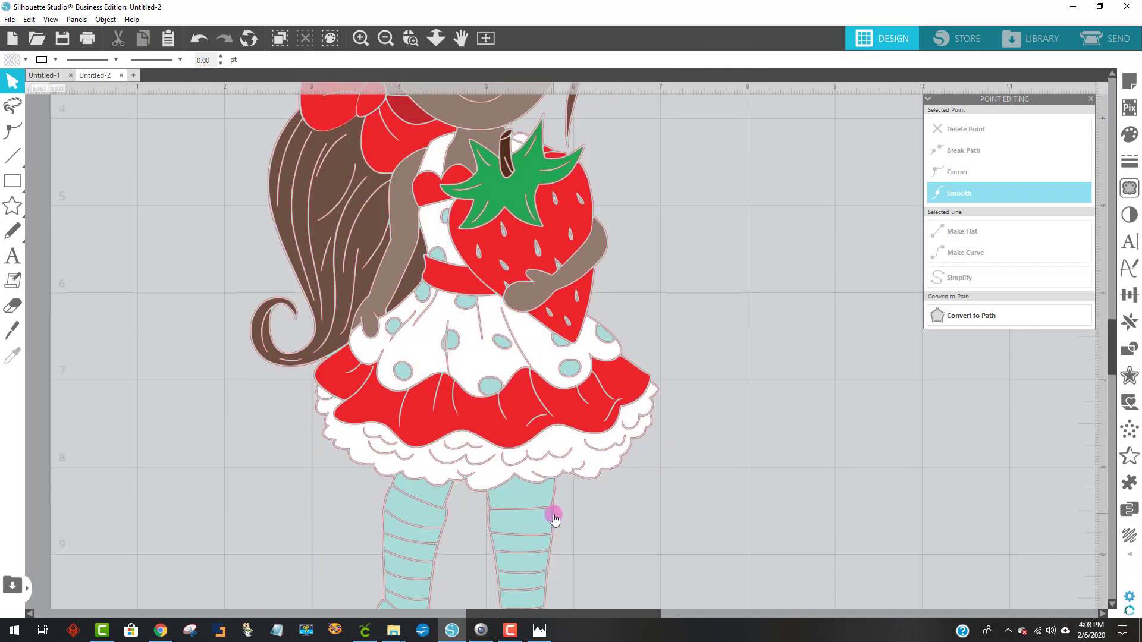
left_click(556, 514)
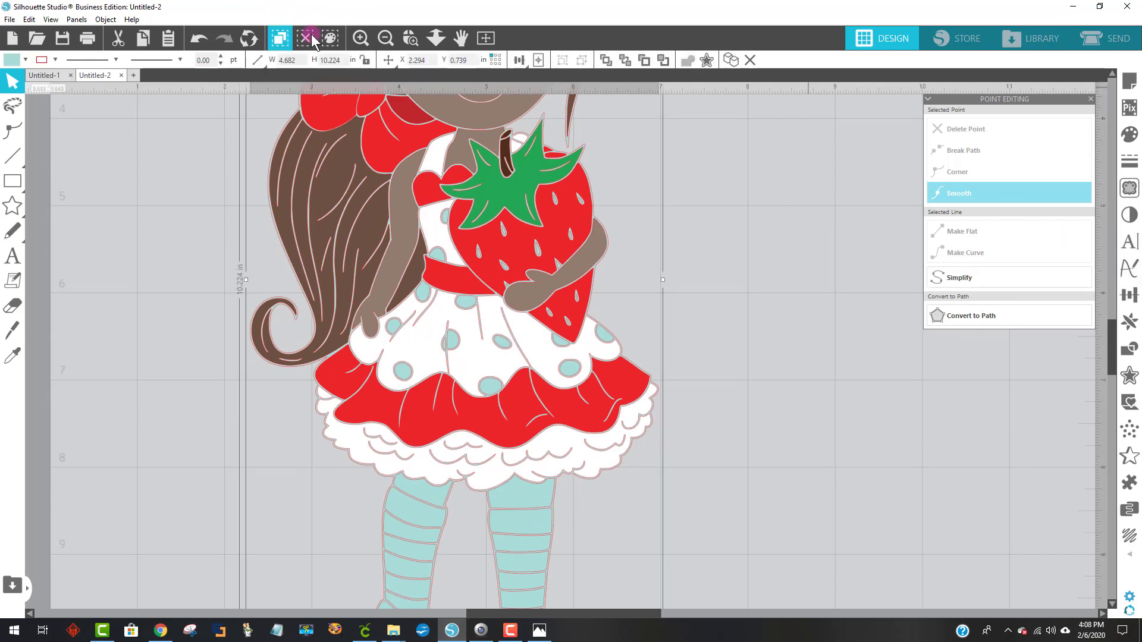
left_click(17, 62)
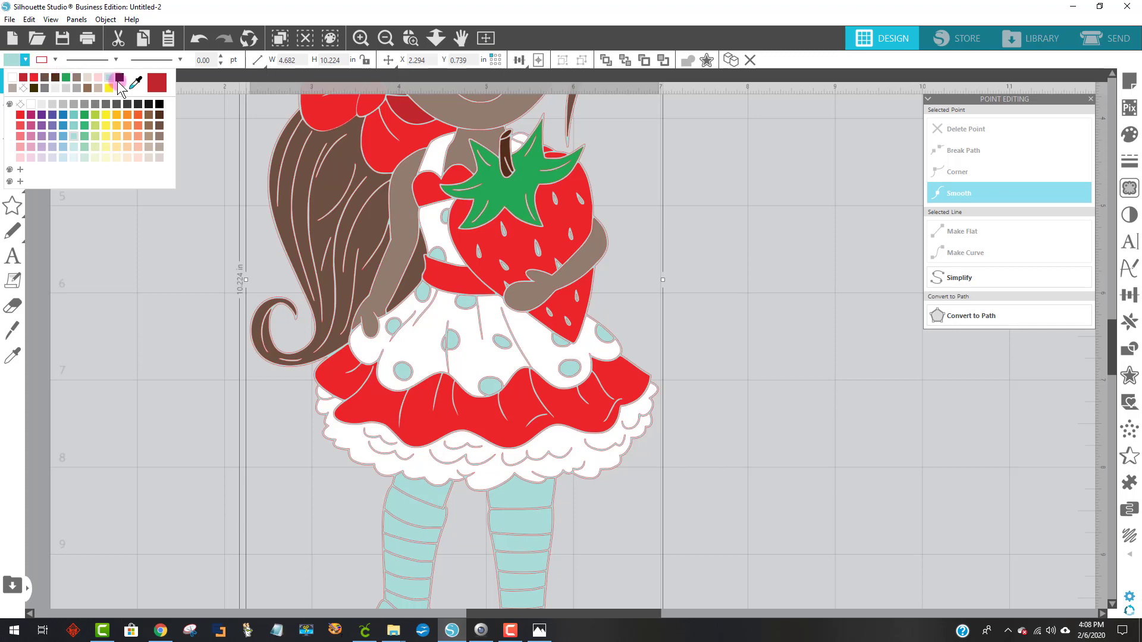
left_click(118, 77)
Fill the upper parts of both shoes together with black.
scroll(848, 389, "up", 5)
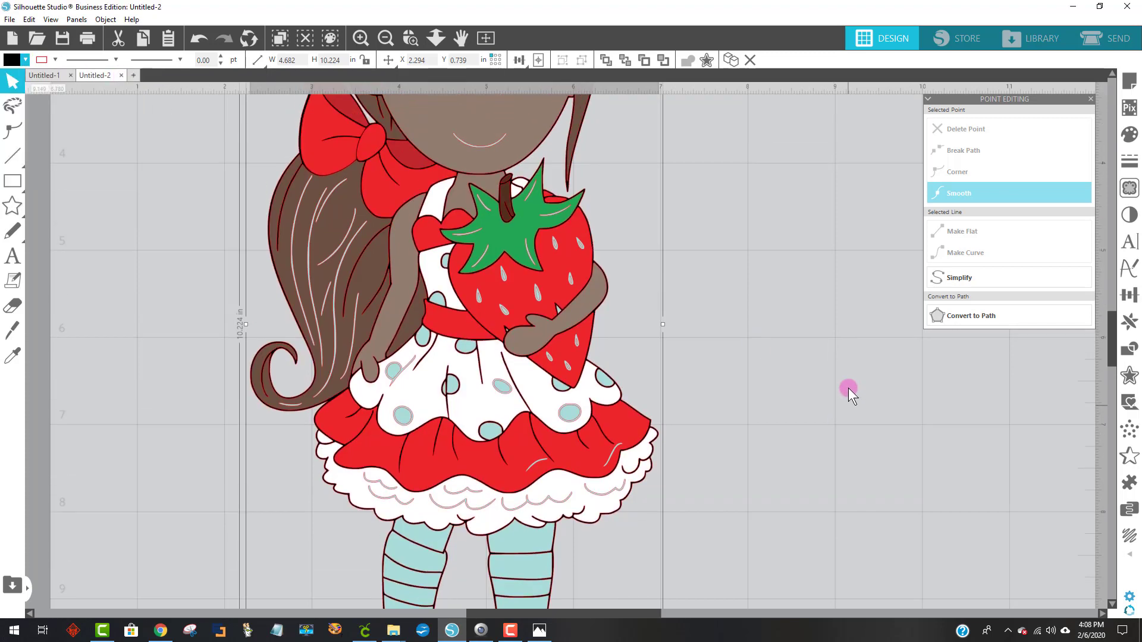
scroll(848, 388, "up", 6)
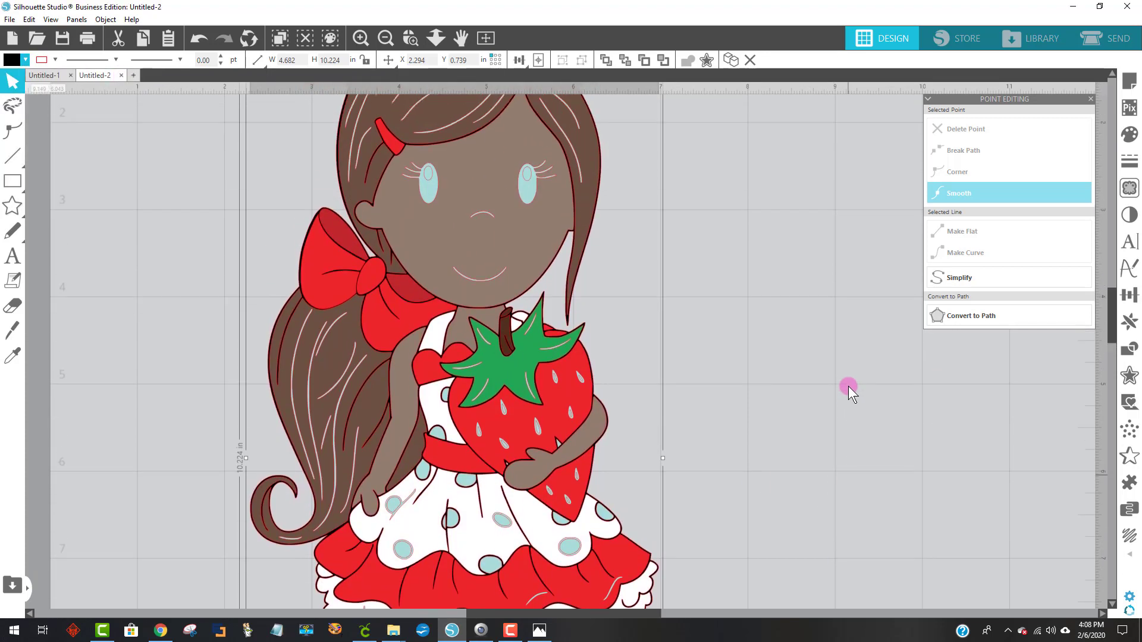
scroll(837, 366, "up", 9)
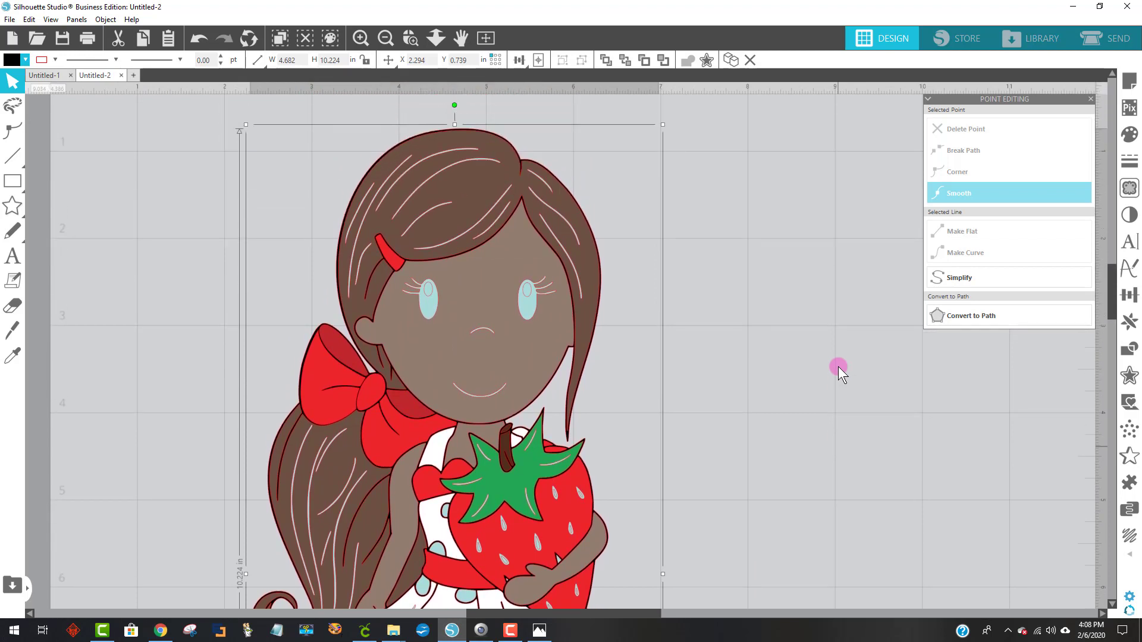
scroll(839, 366, "down", 10)
scroll(841, 370, "down", 9)
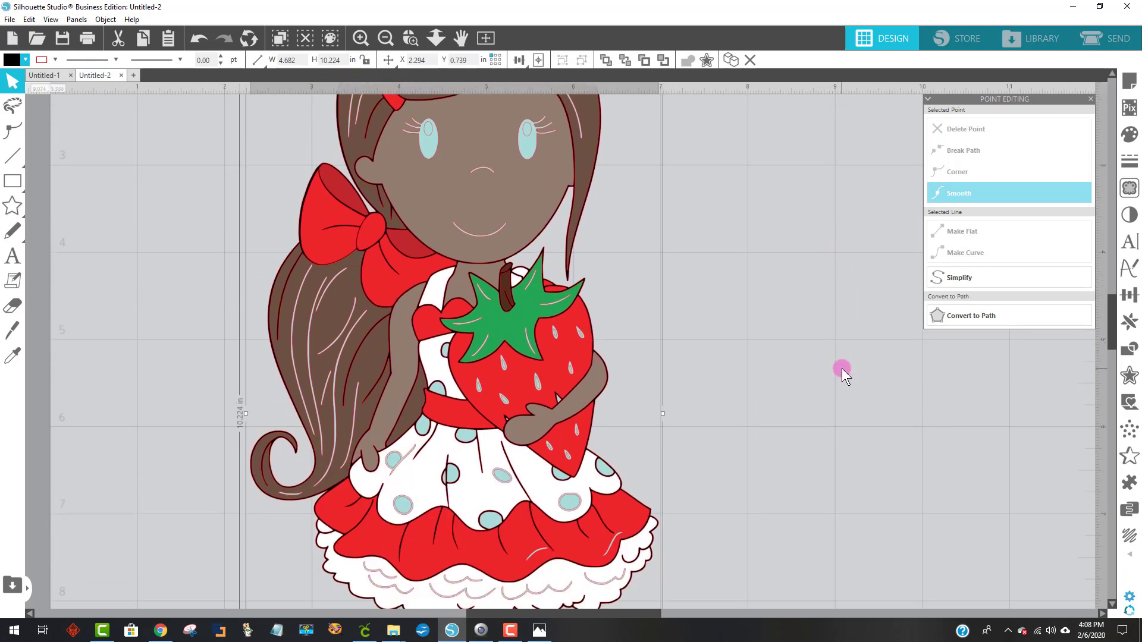
scroll(841, 363, "down", 7)
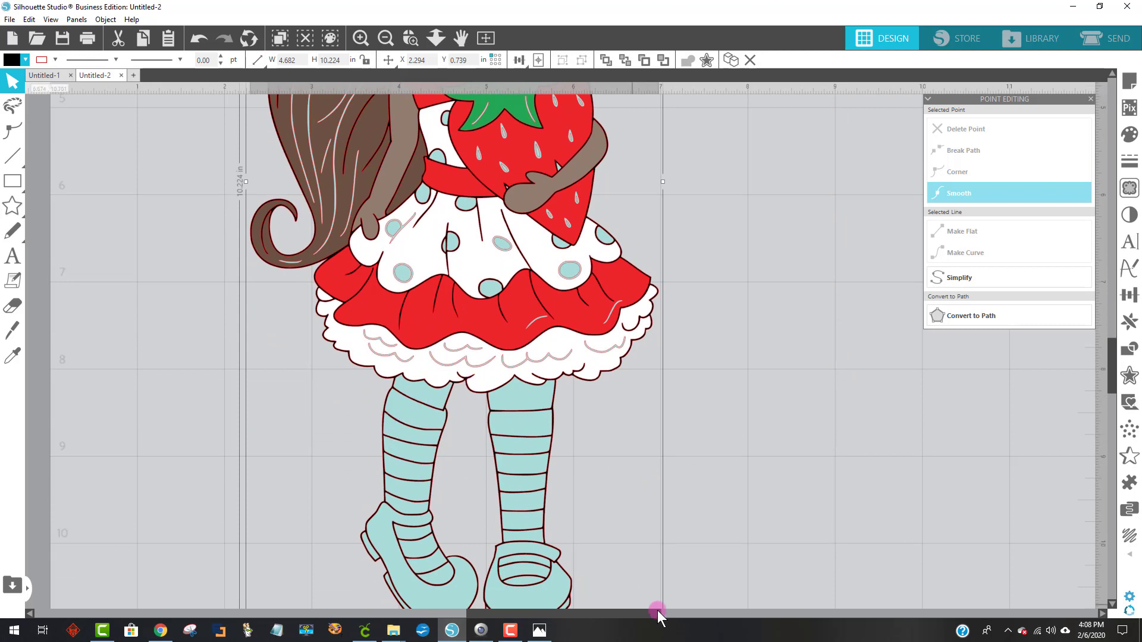
left_click(543, 591)
scroll(518, 523, "down", 2)
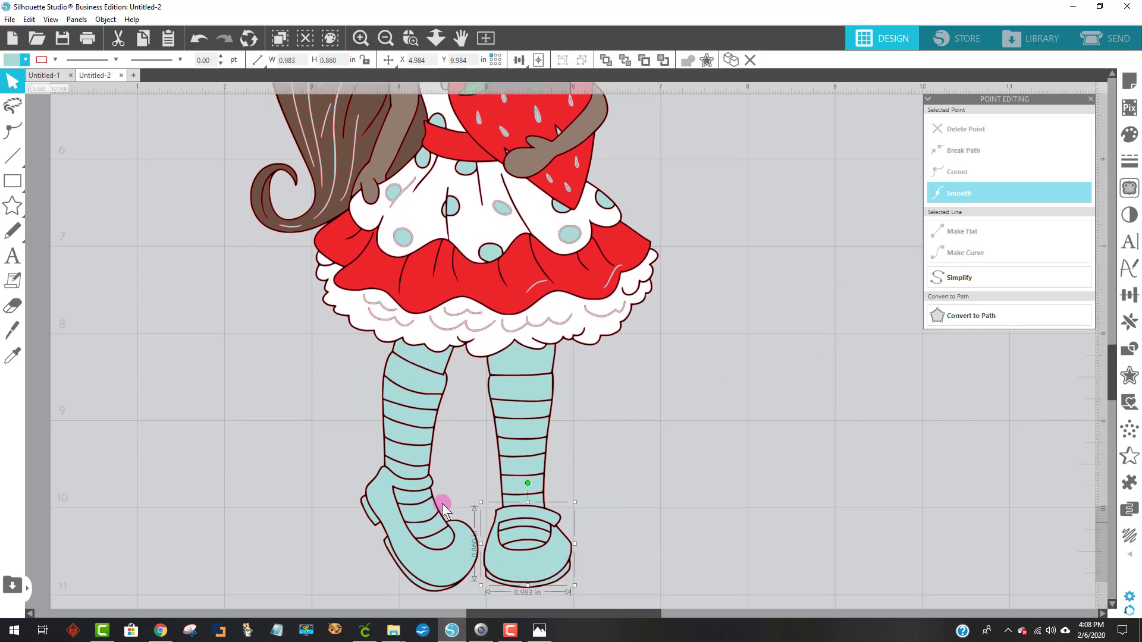
left_click(424, 563, "shift")
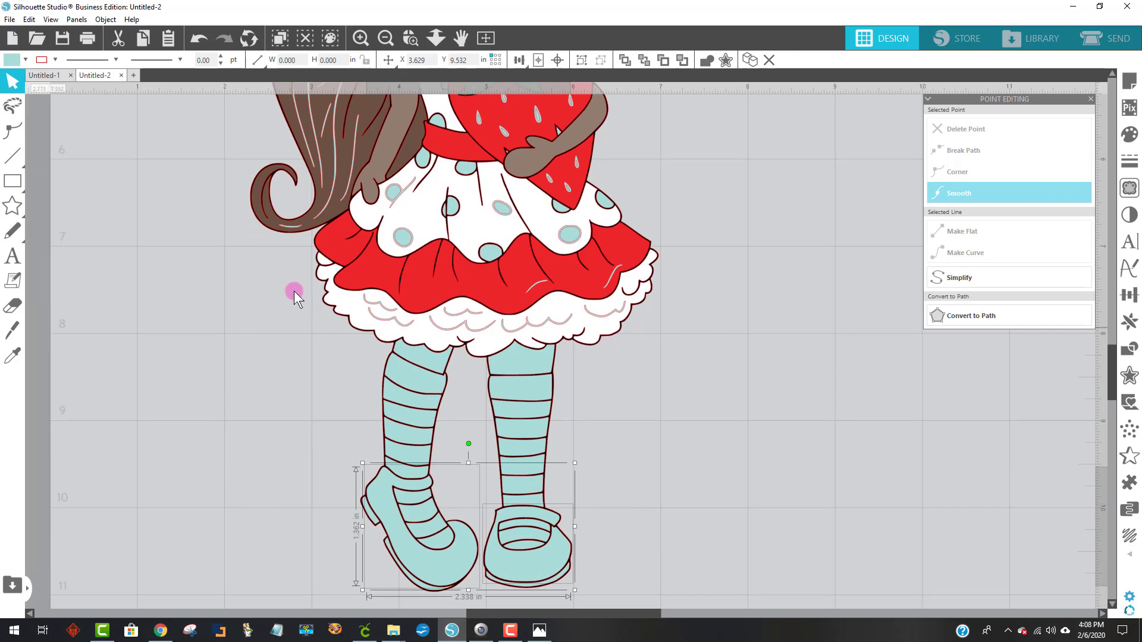
left_click(8, 61)
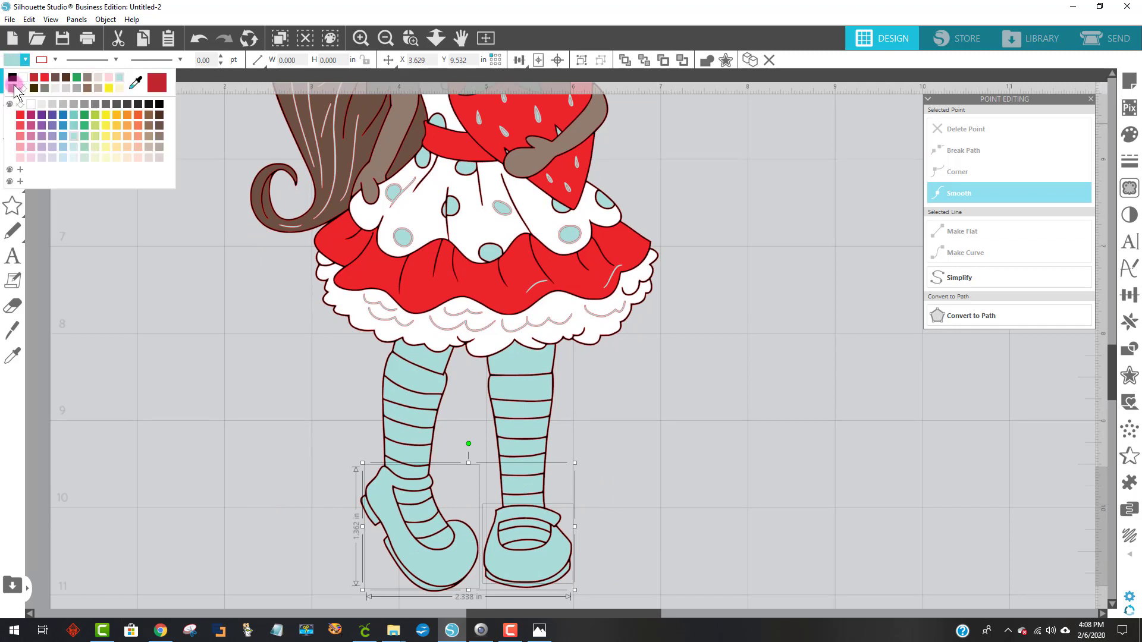
left_click(160, 105)
left_click(812, 475)
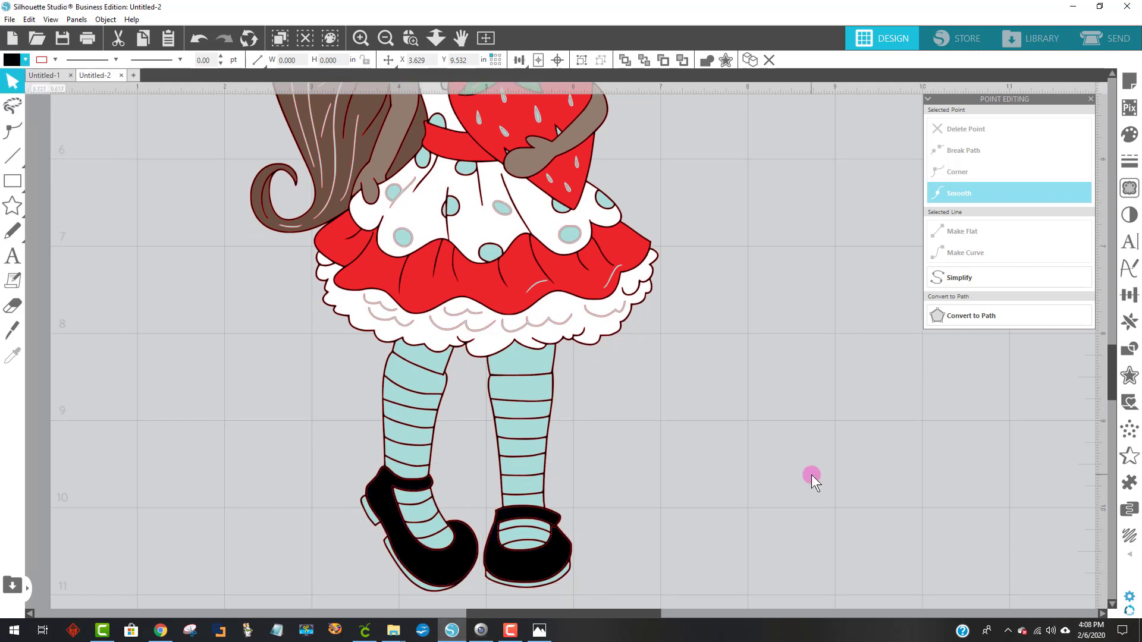
Fill the heel and sole pieces under both shoes with black.
left_click(368, 518)
left_click(419, 590, "shift")
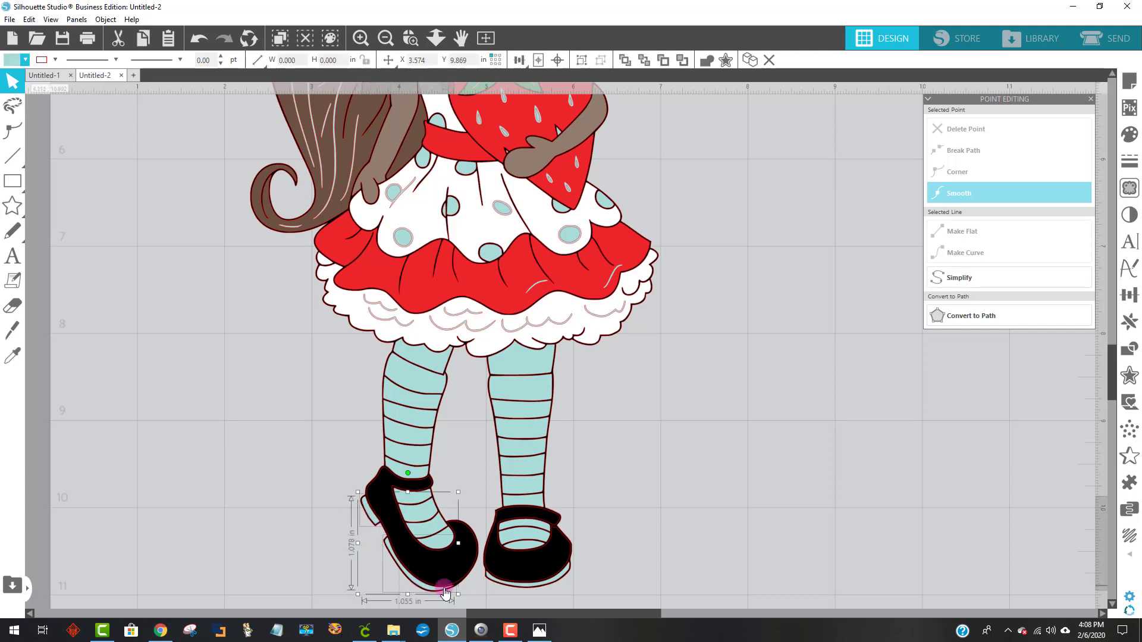
left_click(531, 589, "shift")
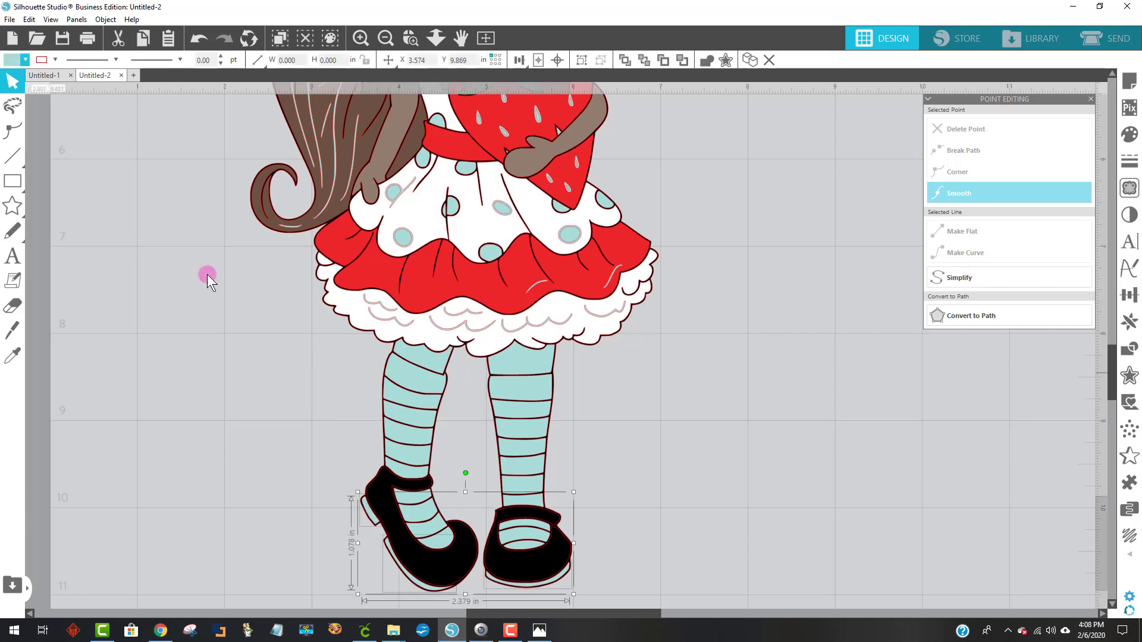
left_click(8, 60)
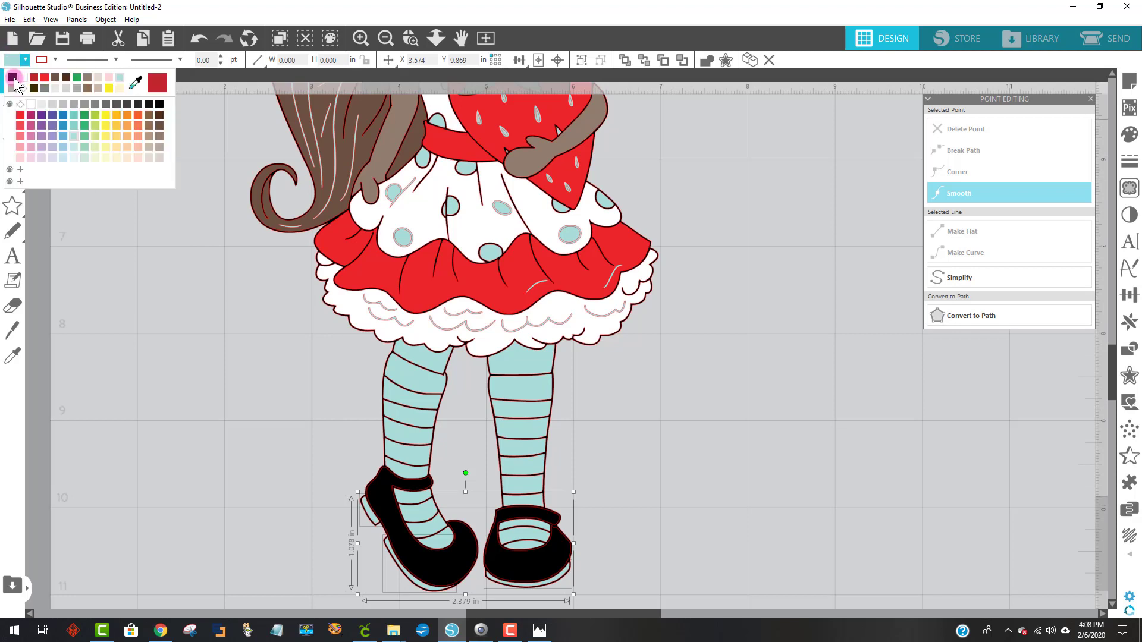
left_click(17, 83)
left_click(818, 406)
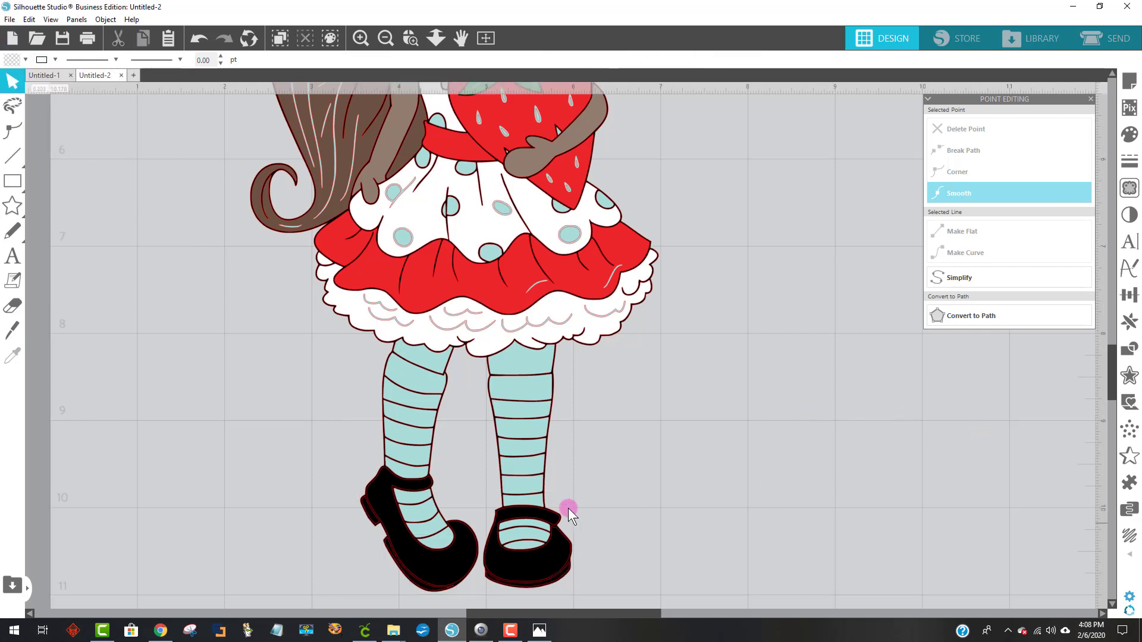
Fill the bare leg sections between the petticoat and both socks with the doll's brown skin colour.
left_click(429, 362)
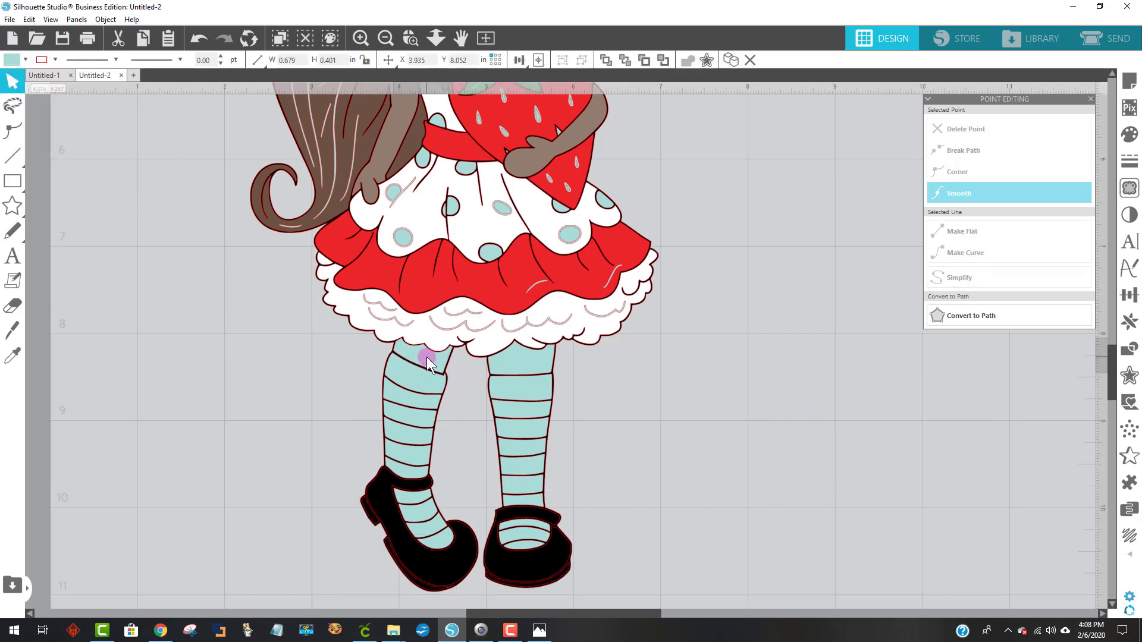
left_click(522, 364, "shift")
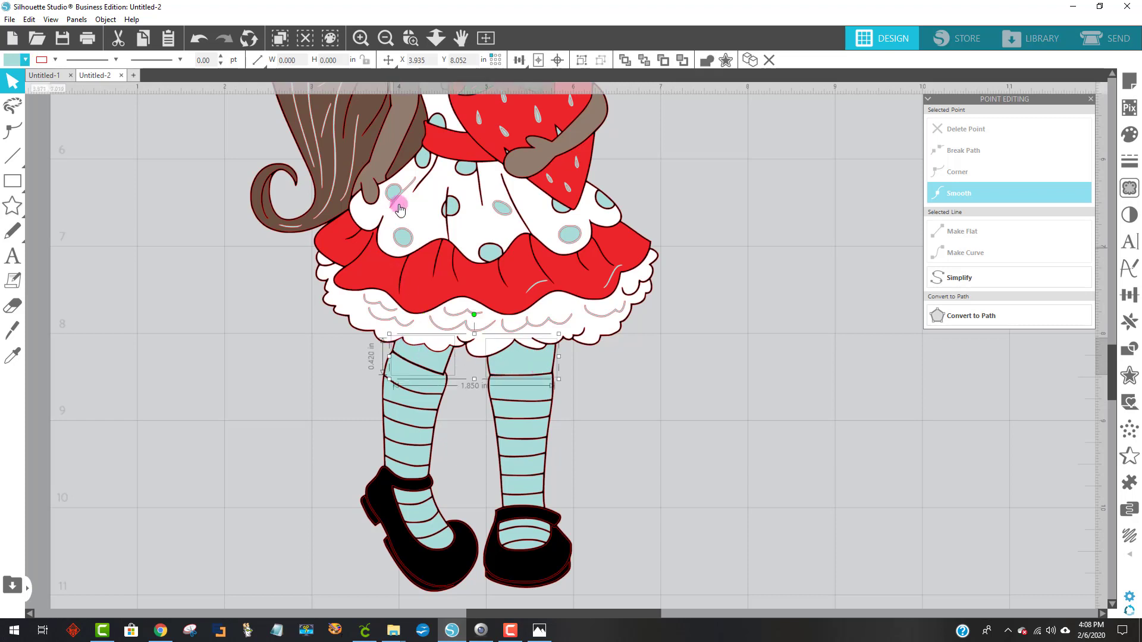
left_click(8, 61)
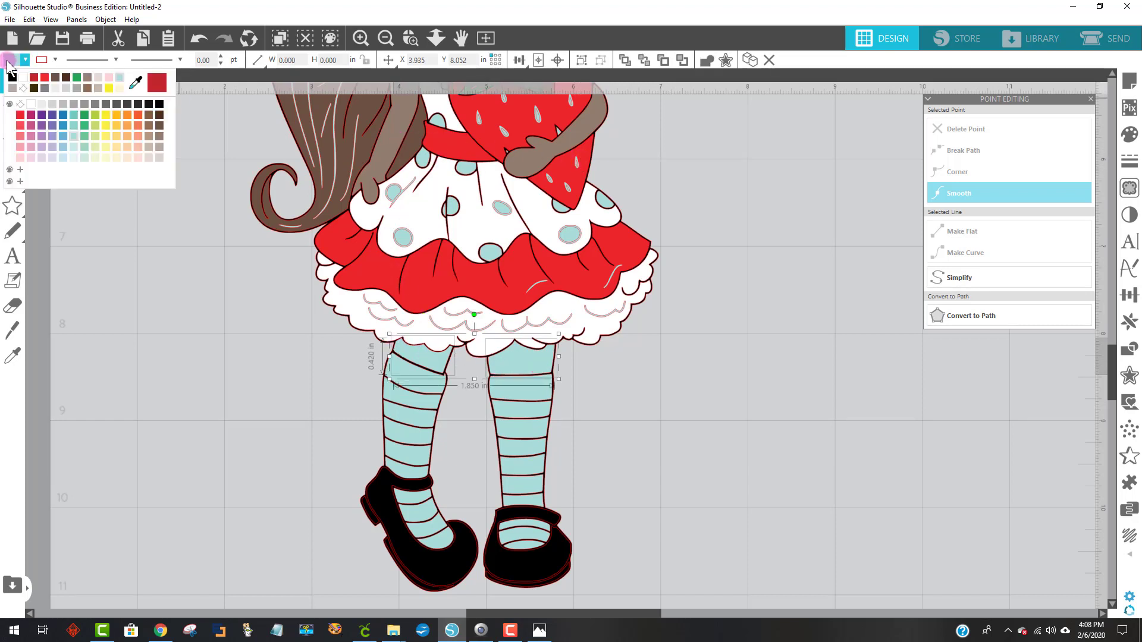
left_click(84, 77)
left_click(848, 420)
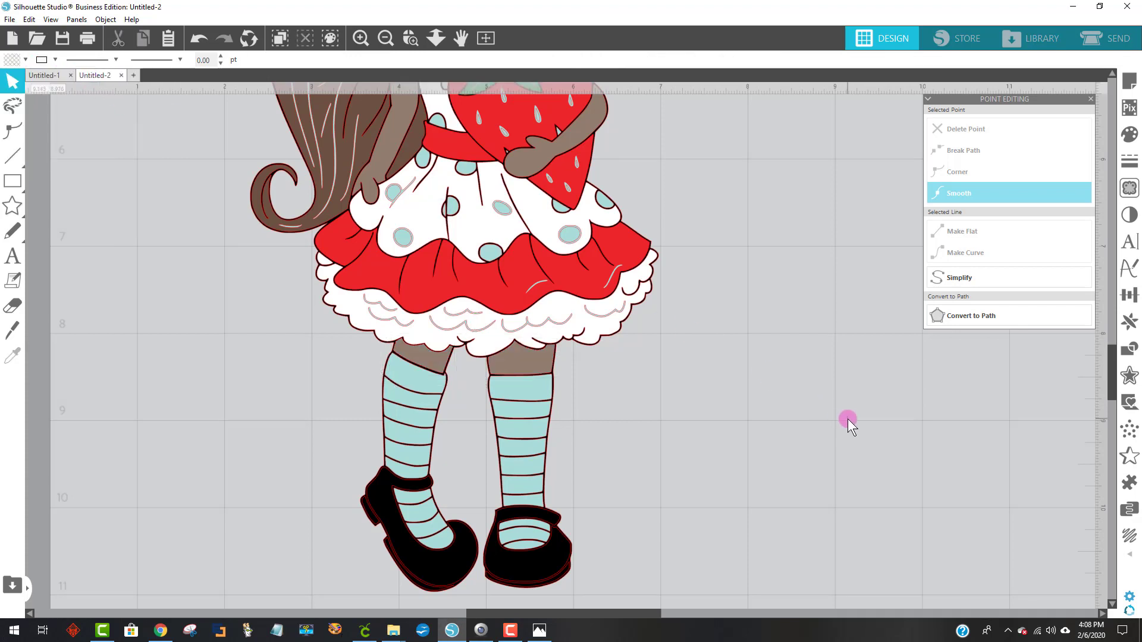
Fill every other stripe of the left sock with red, starting with the top stripe and including those inside the shoe opening.
left_click(420, 385)
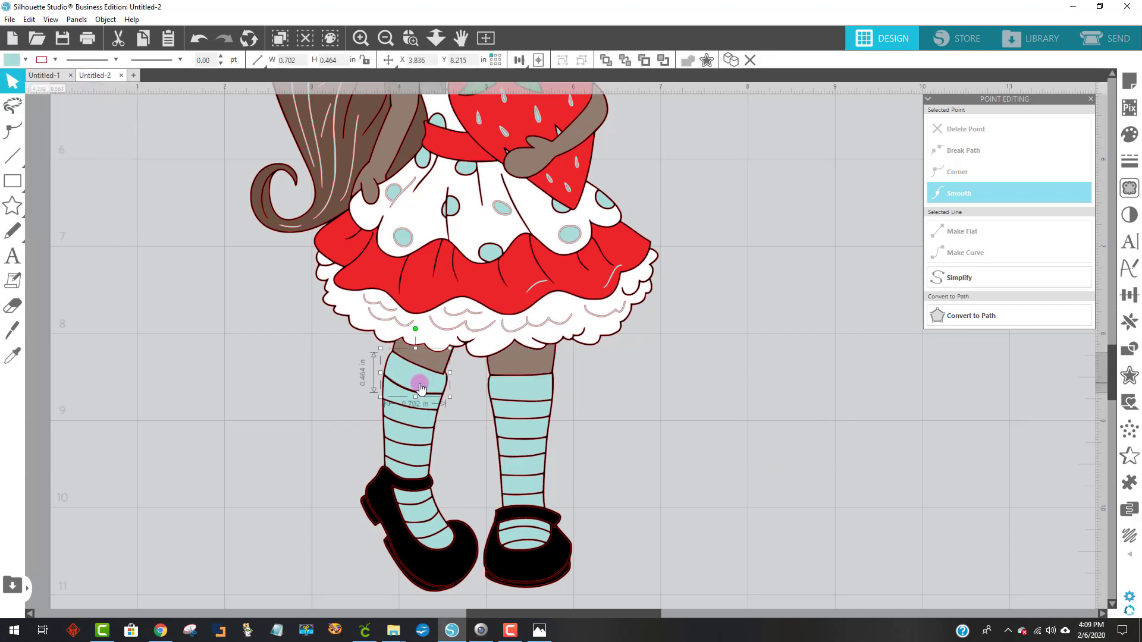
left_click(417, 416, "shift")
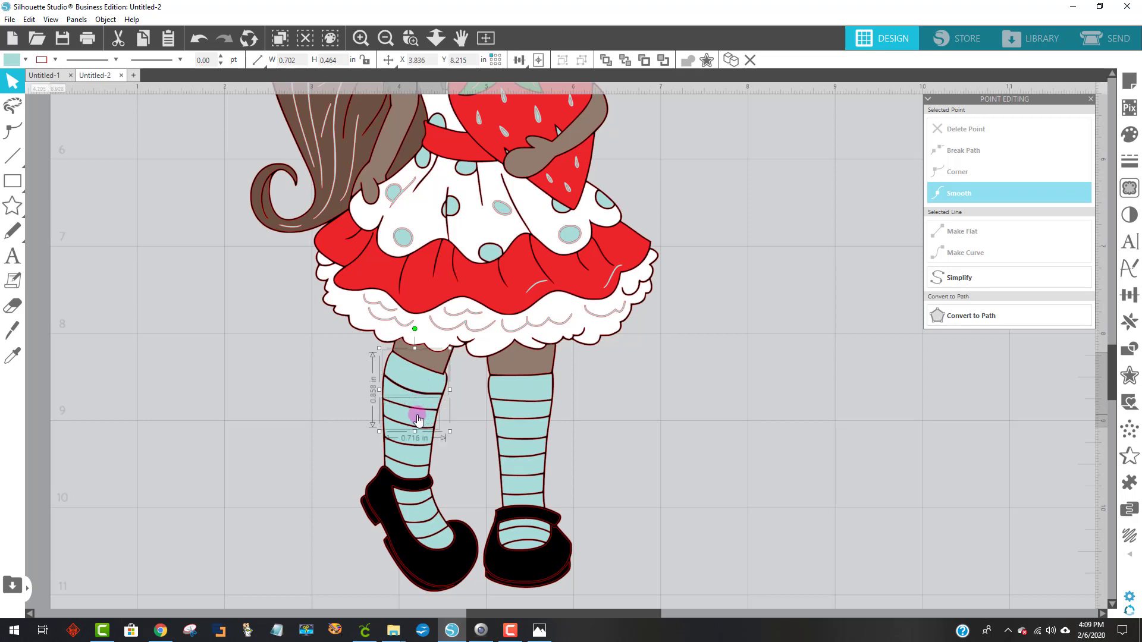
left_click(419, 451, "shift")
left_click(419, 494, "shift")
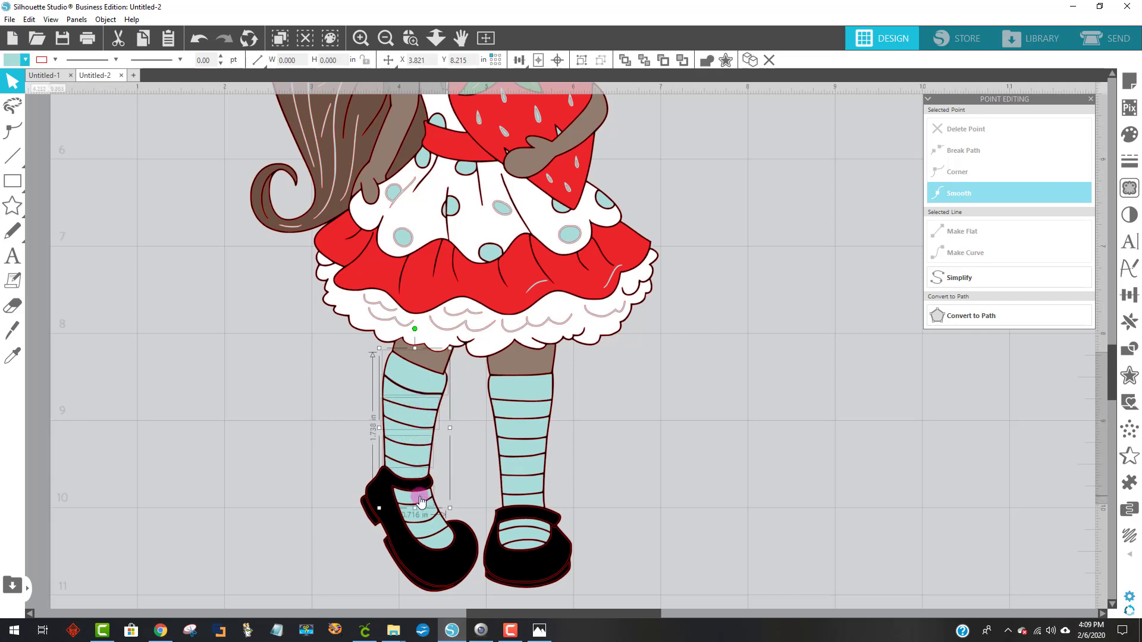
left_click(434, 525, "shift")
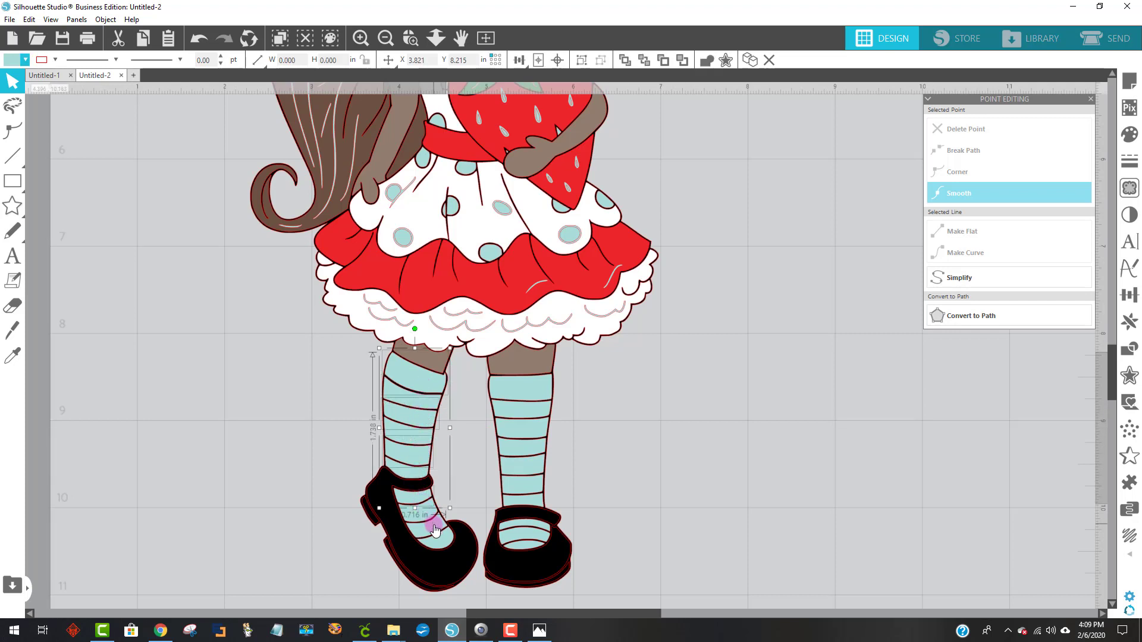
left_click(13, 59)
left_click(54, 78)
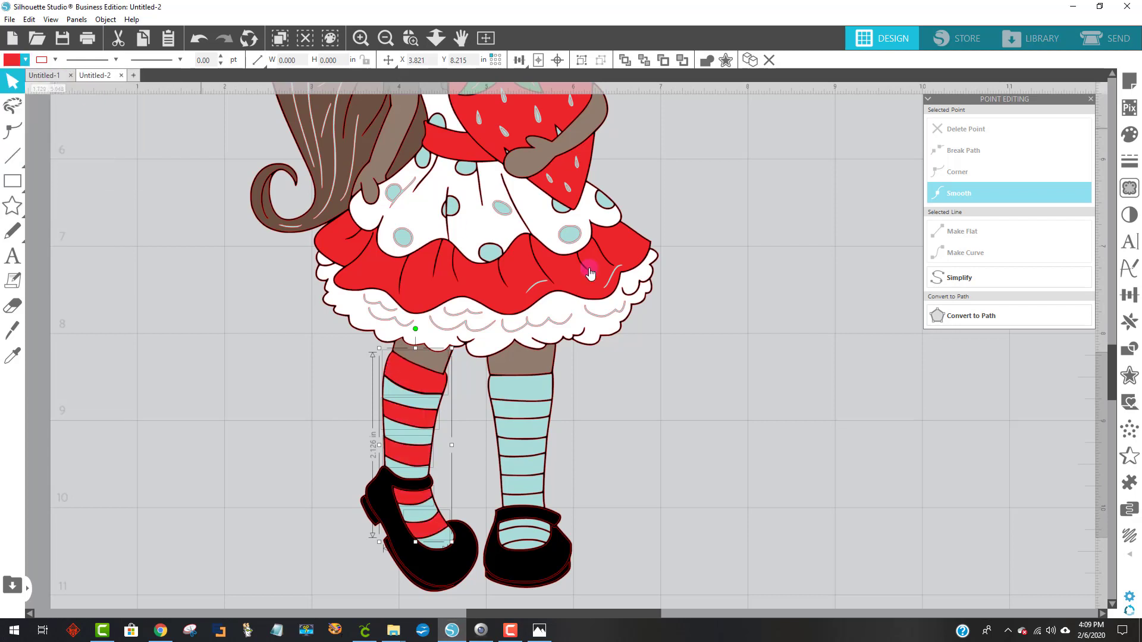
Fill the remaining light-blue stripes of the left sock with white, including those inside the shoe opening.
left_click(394, 405)
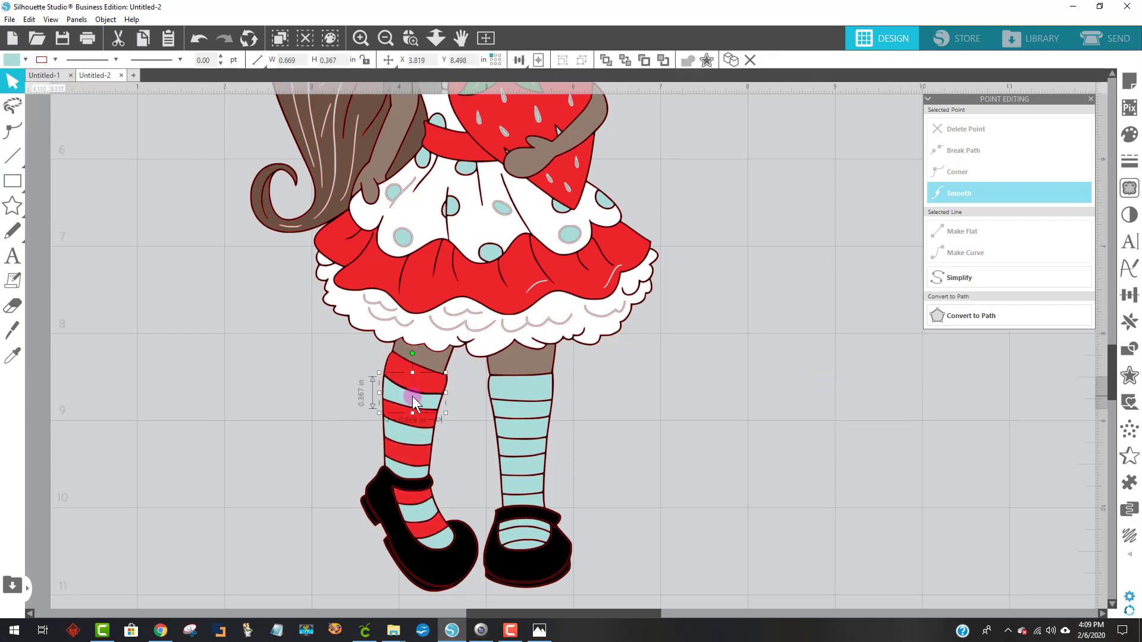
left_click_drag(412, 413, 444, 552)
left_click(12, 63)
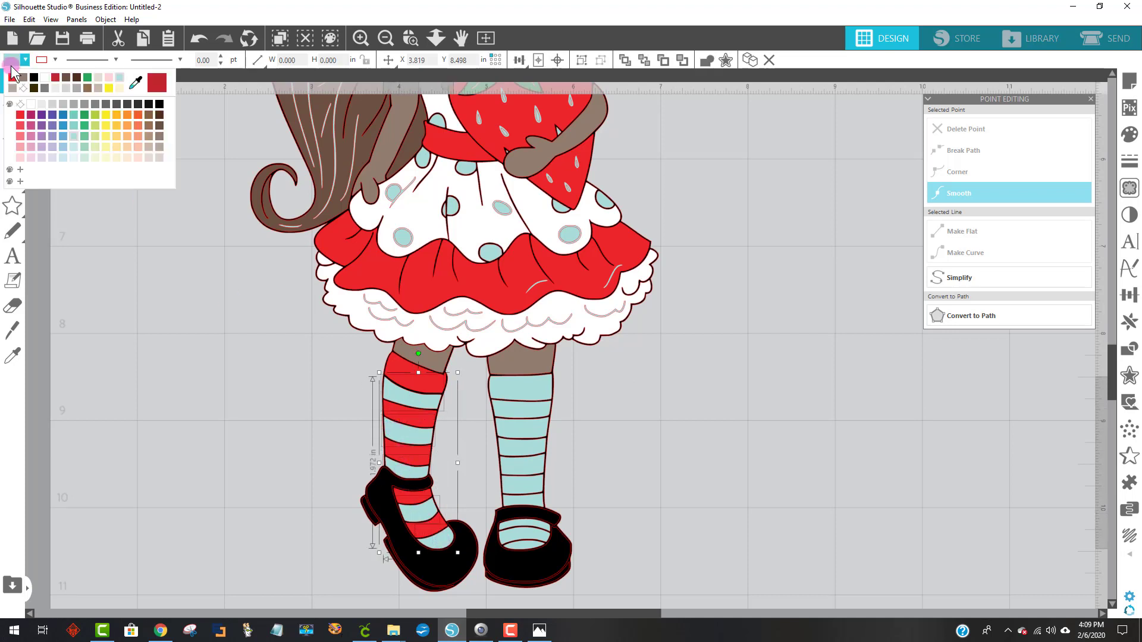
left_click(45, 77)
left_click(636, 370)
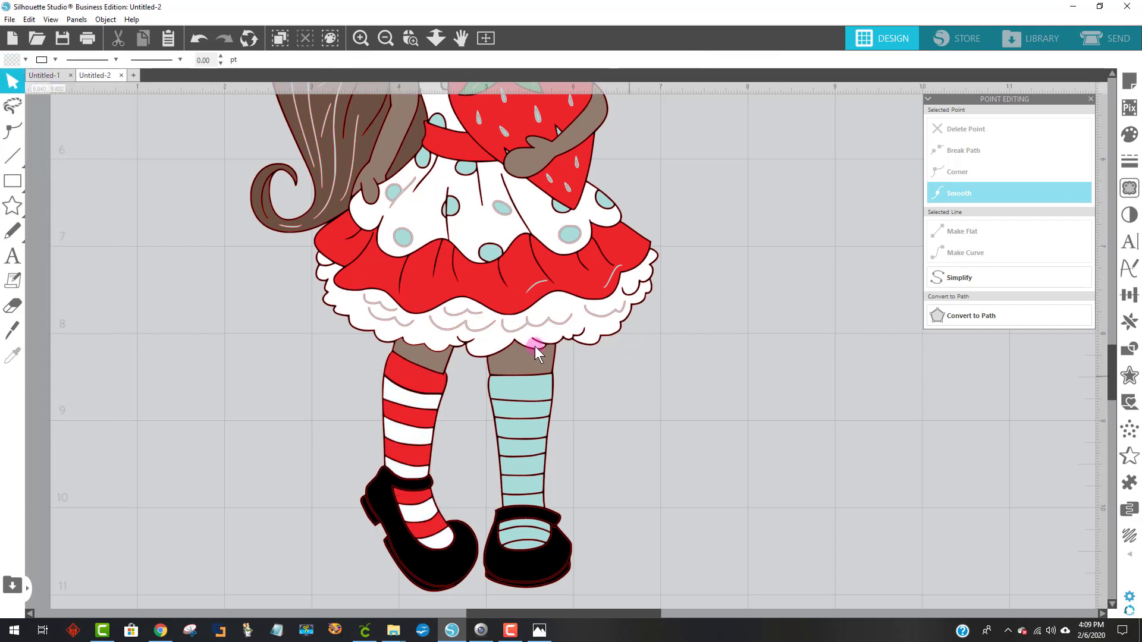
Fill every other stripe of the right sock with red, starting with the top stripe and including the one inside the shoe opening.
left_click(526, 394)
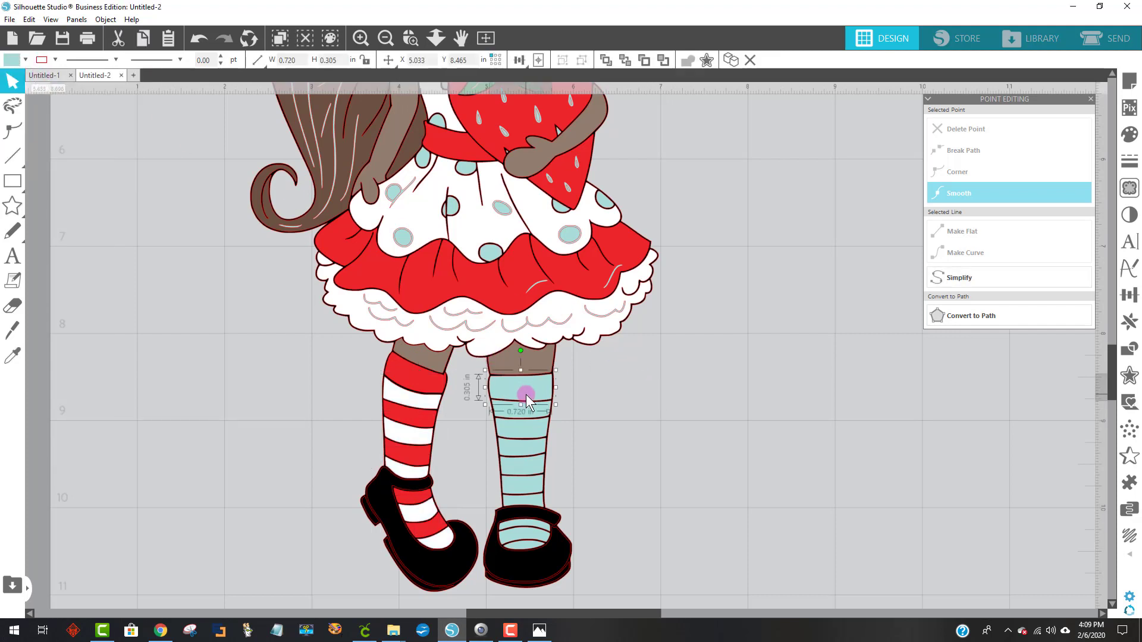
left_click(522, 433, "shift")
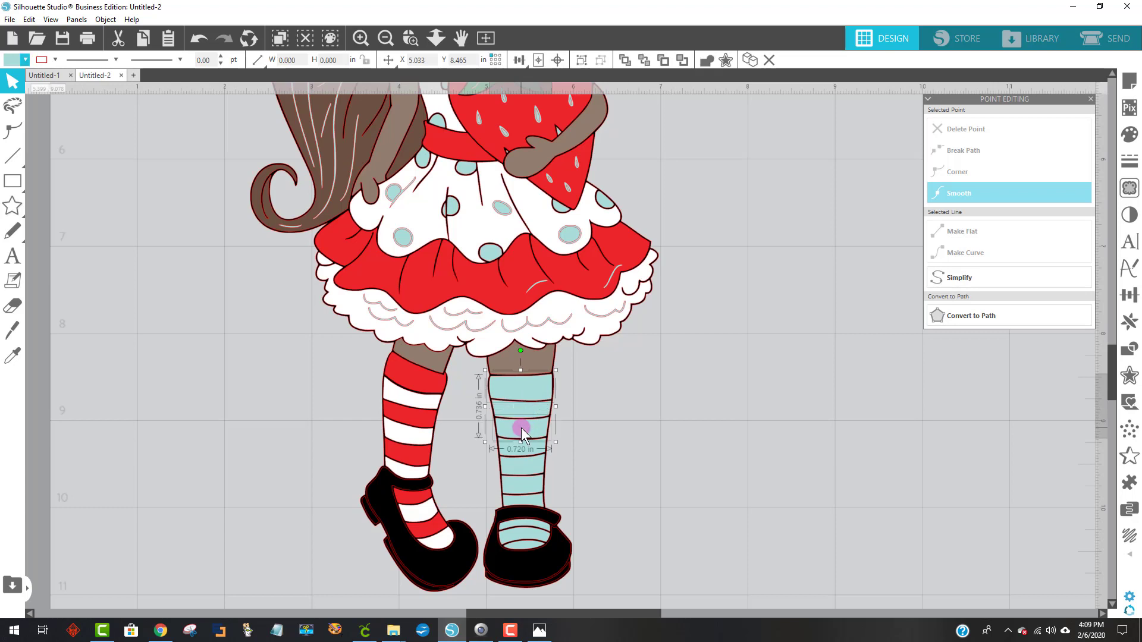
left_click(522, 456, "shift")
left_click(525, 500, "shift")
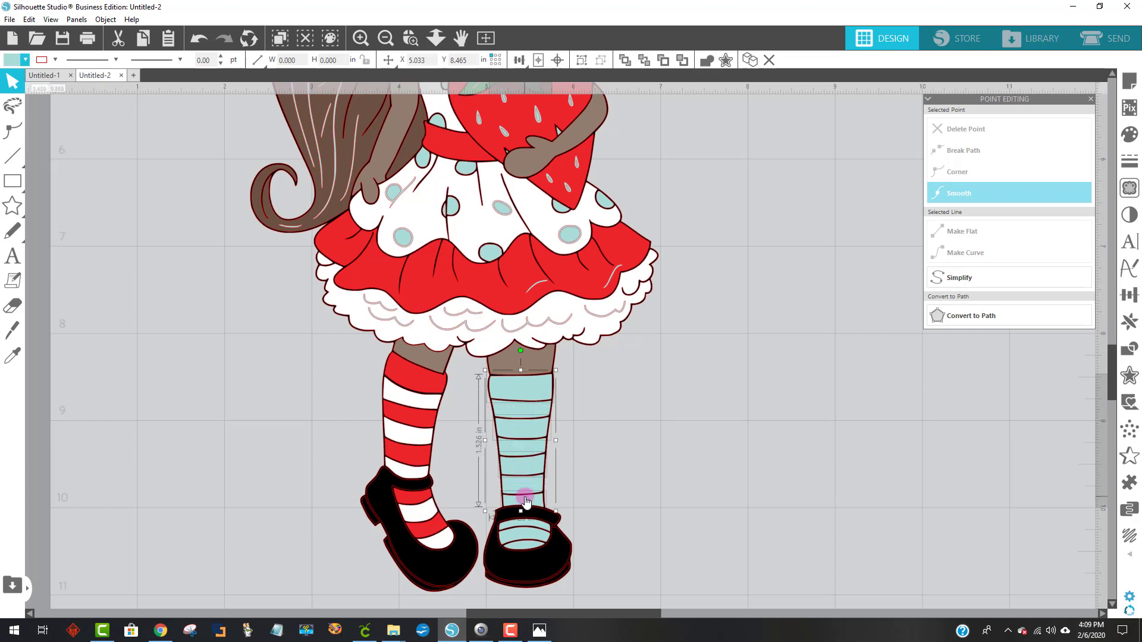
left_click(523, 539, "shift")
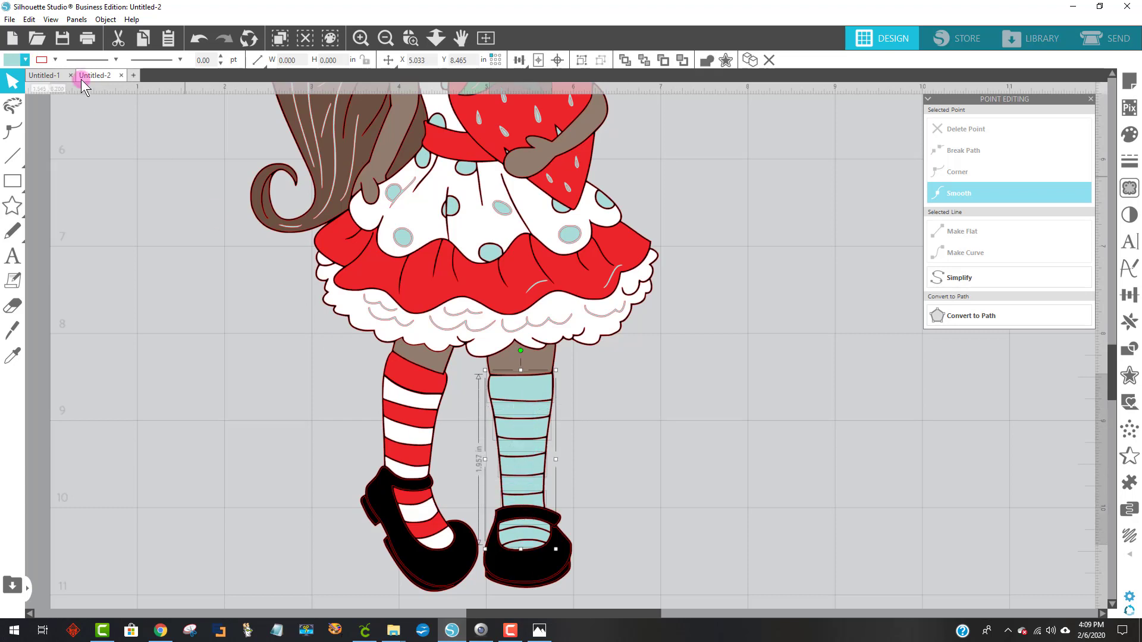
left_click(13, 60)
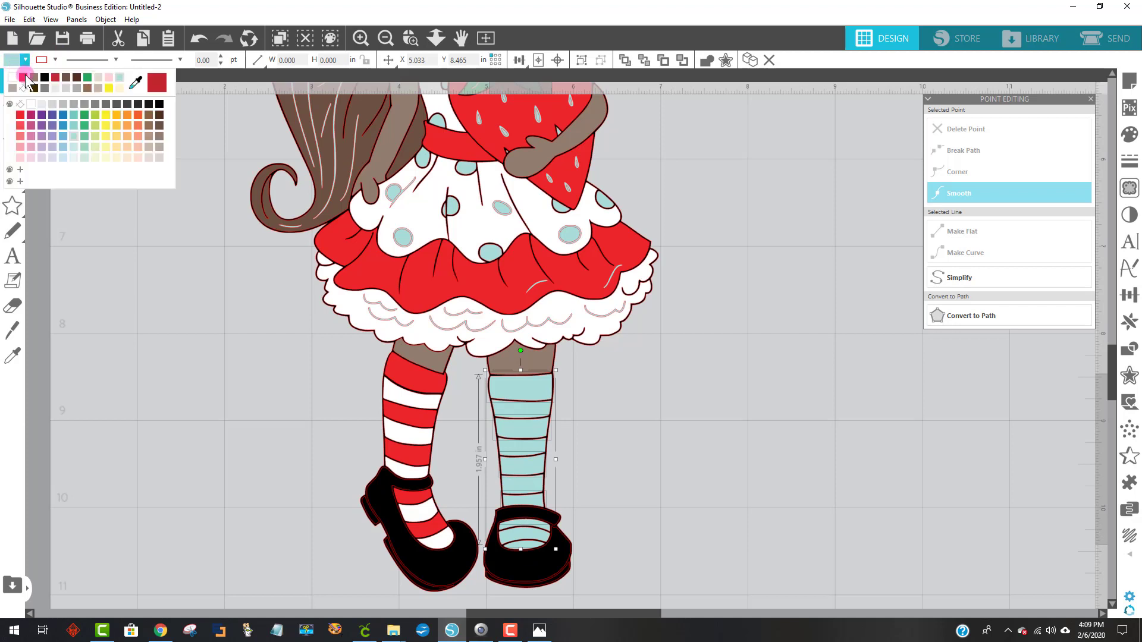
left_click(22, 77)
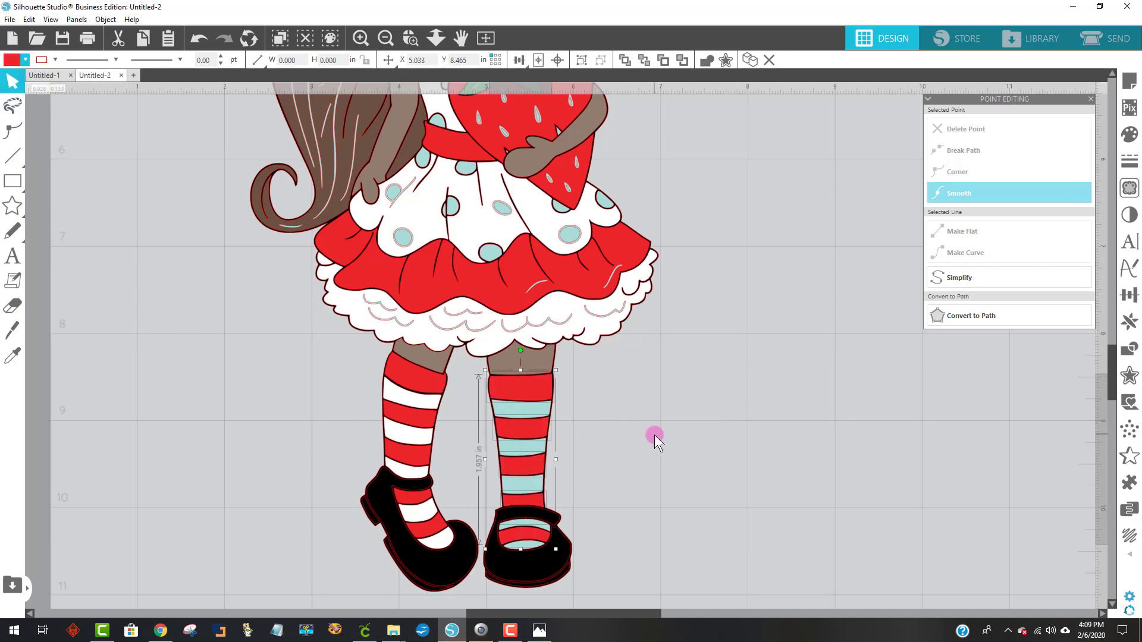
Fill the remaining light-blue stripes of the right sock with white, including those inside the shoe opening.
left_click(515, 409)
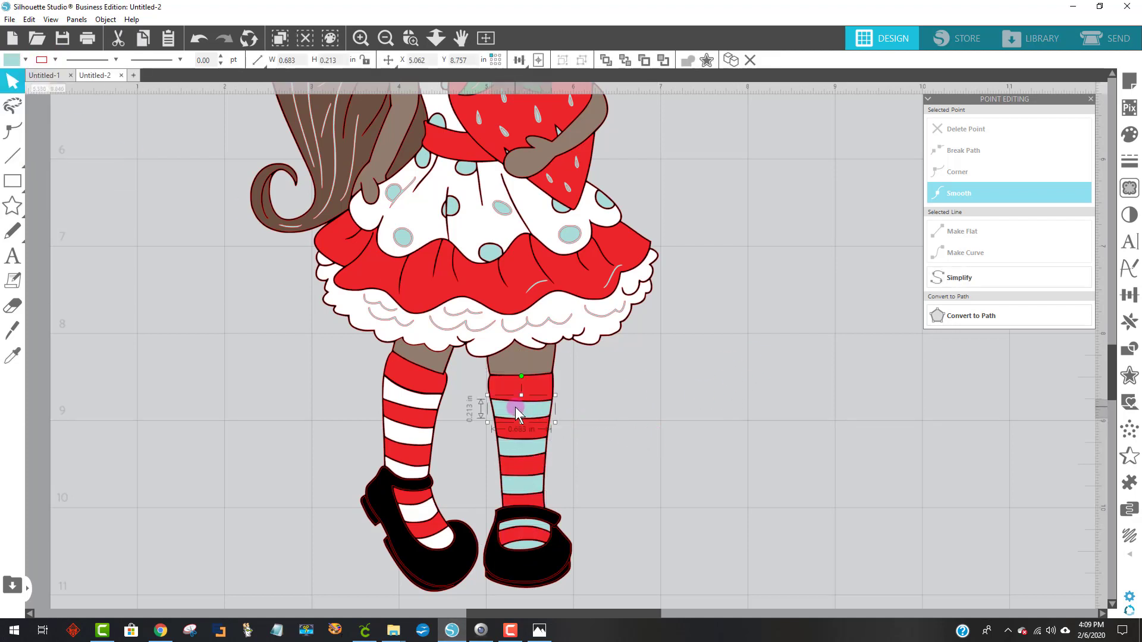
left_click(522, 446, "shift")
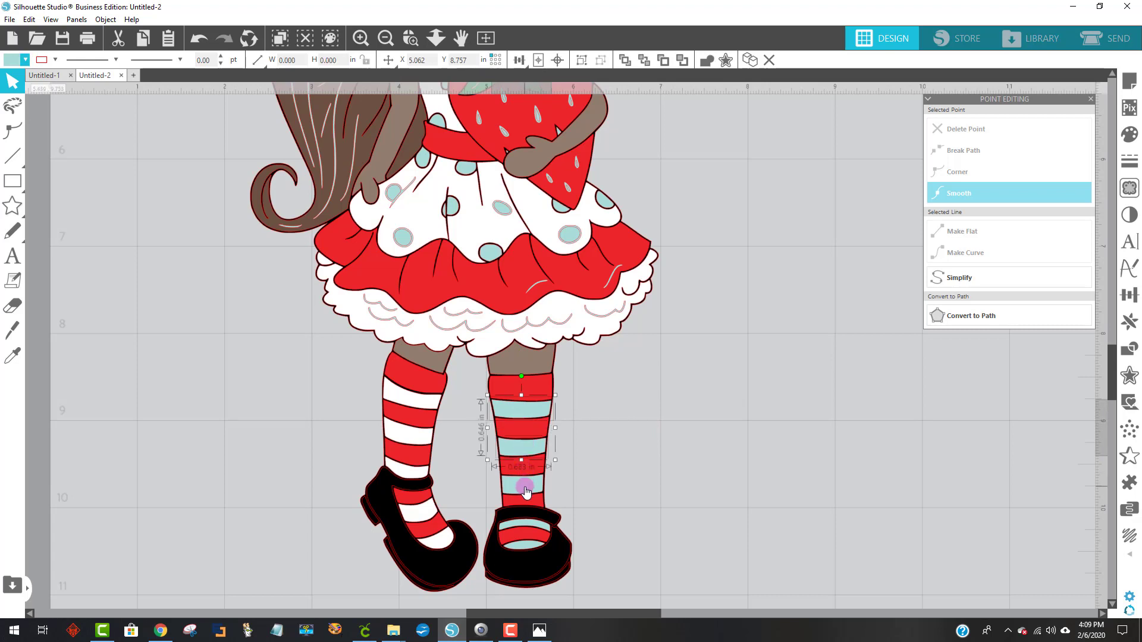
left_click(526, 490, "shift")
left_click(518, 525, "shift")
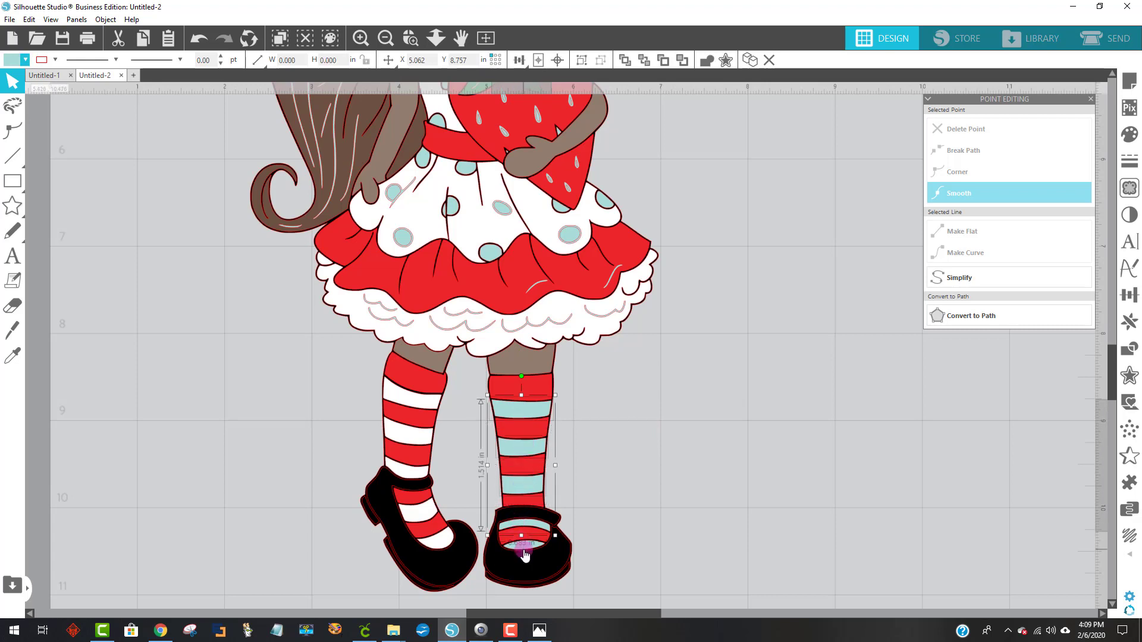
left_click(8, 62)
left_click(23, 78)
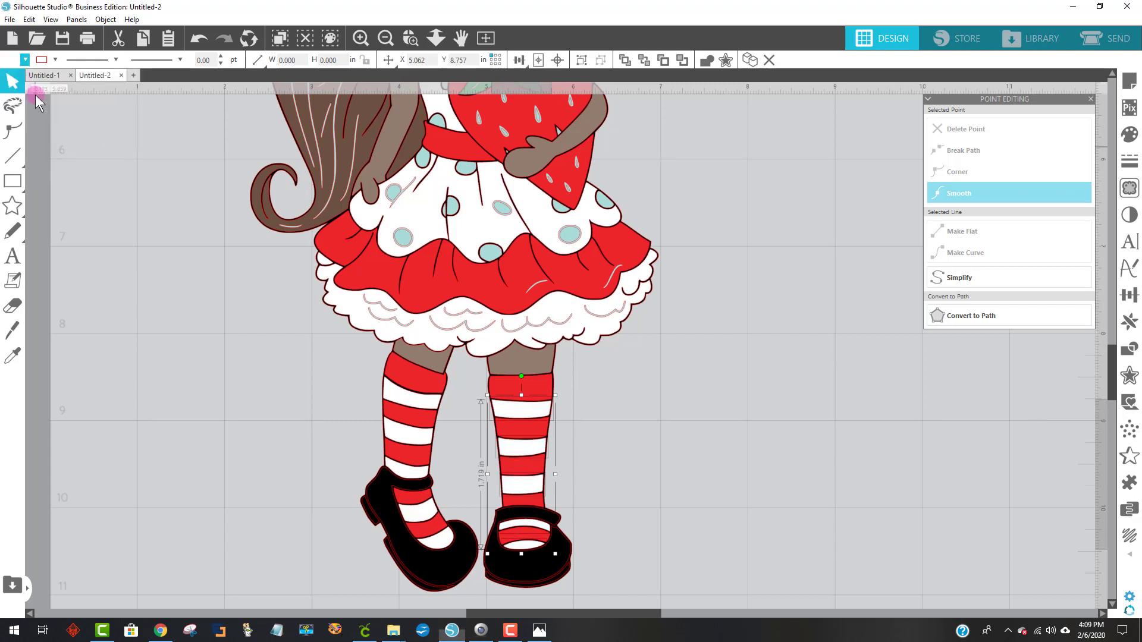
Move both light-blue pieces of the split dot in the middle of the white skirt out of their black outline.
scroll(854, 432, "up", 3)
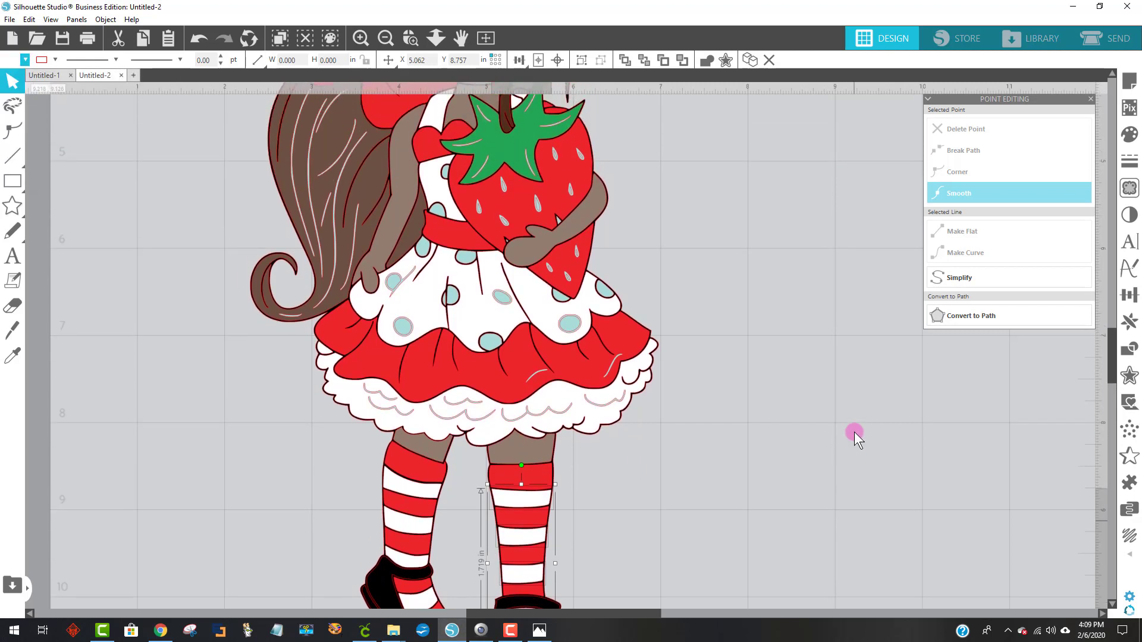
scroll(855, 432, "up", 2)
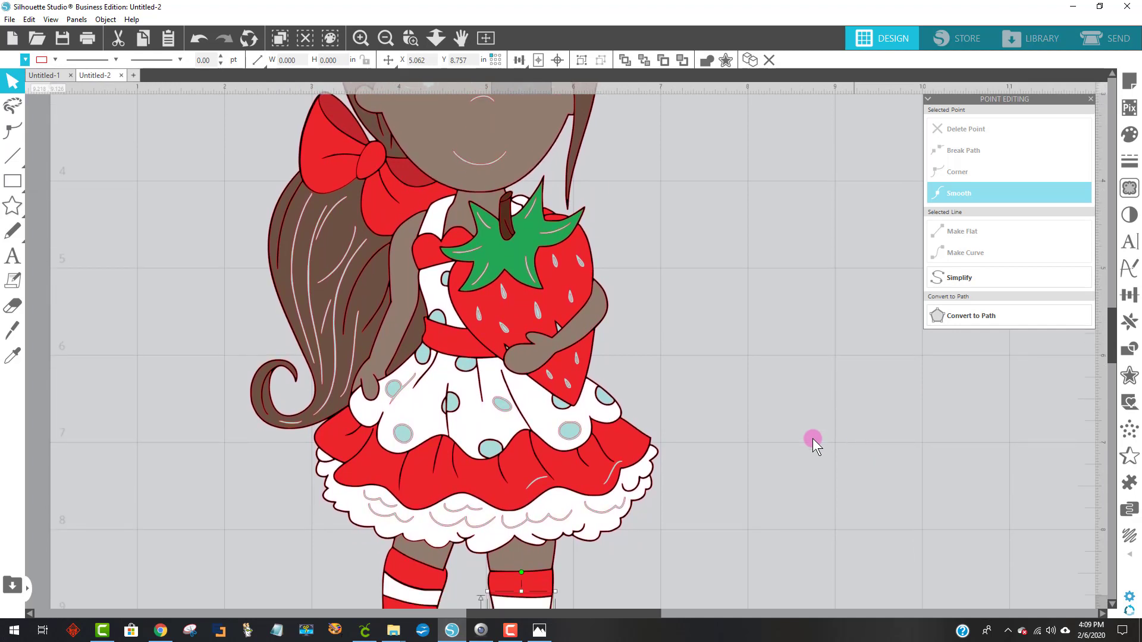
left_click(451, 404)
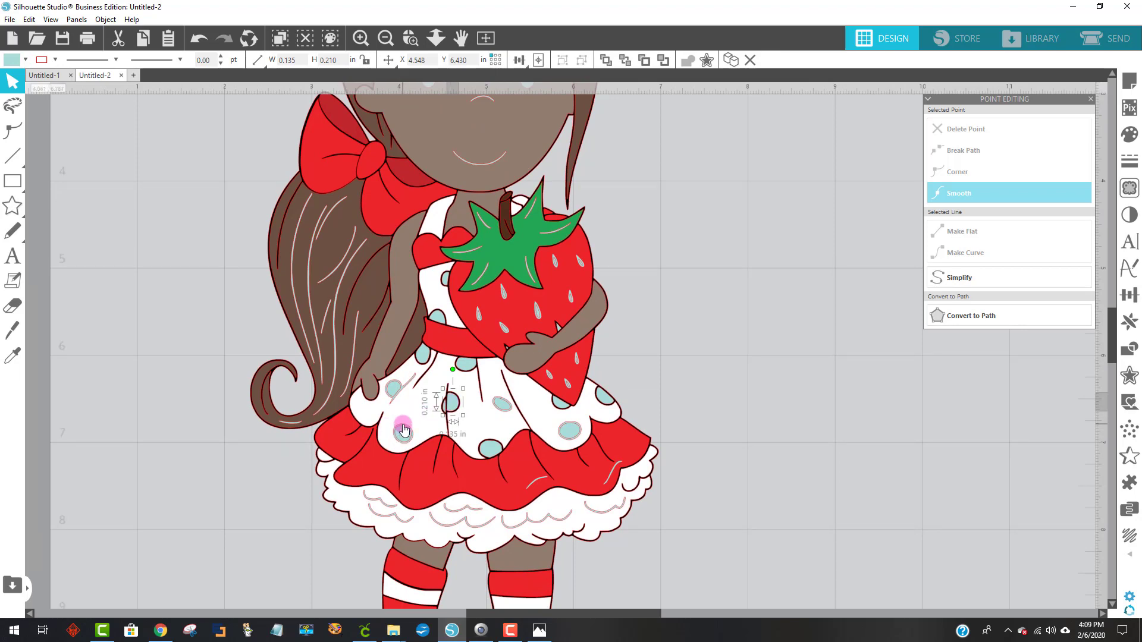
left_click(410, 38)
left_click_drag(405, 355, 545, 469)
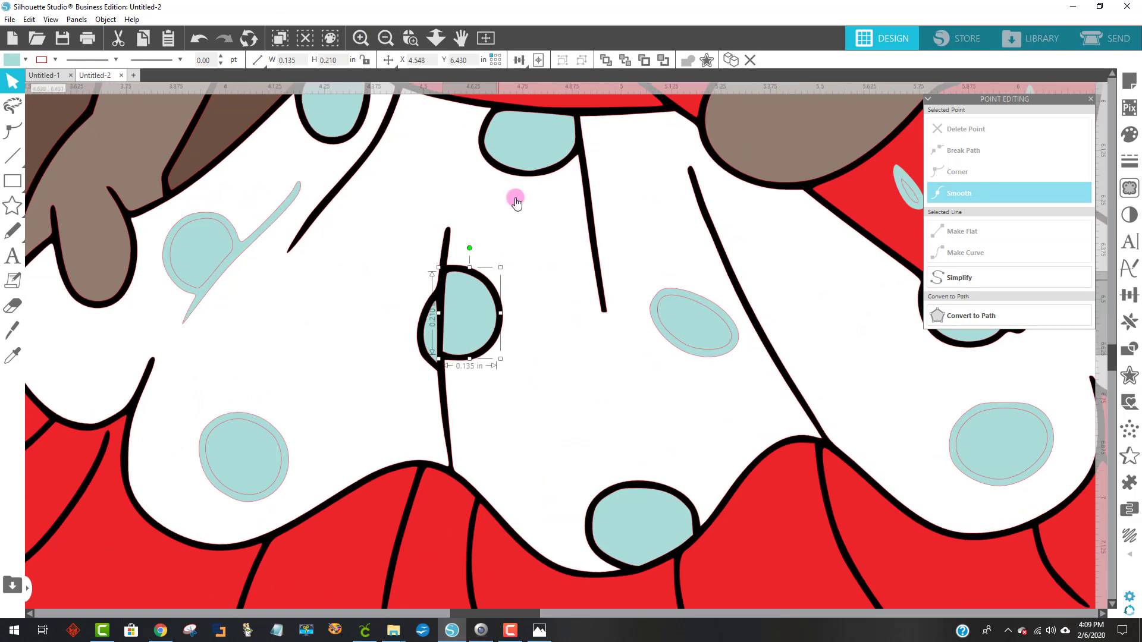
mouse_move(518, 151)
left_mouse_down()
mouse_move(423, 185)
mouse_move(526, 182)
mouse_move(531, 153)
mouse_move(519, 147)
left_mouse_up()
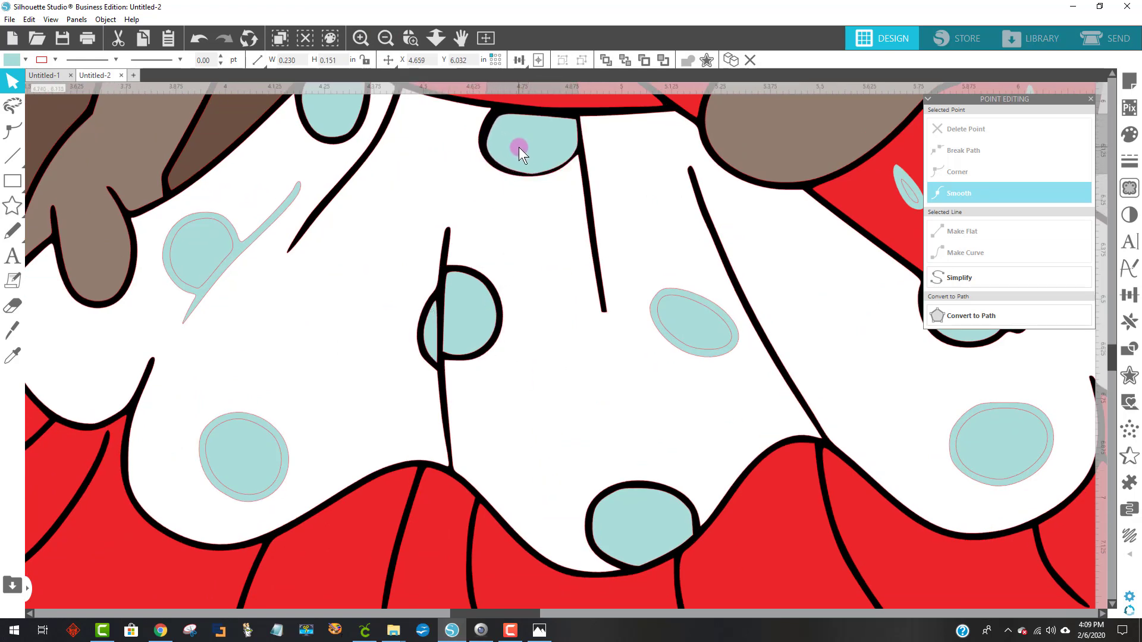
mouse_move(487, 305)
left_mouse_down()
mouse_move(533, 316)
mouse_move(487, 297)
left_mouse_up()
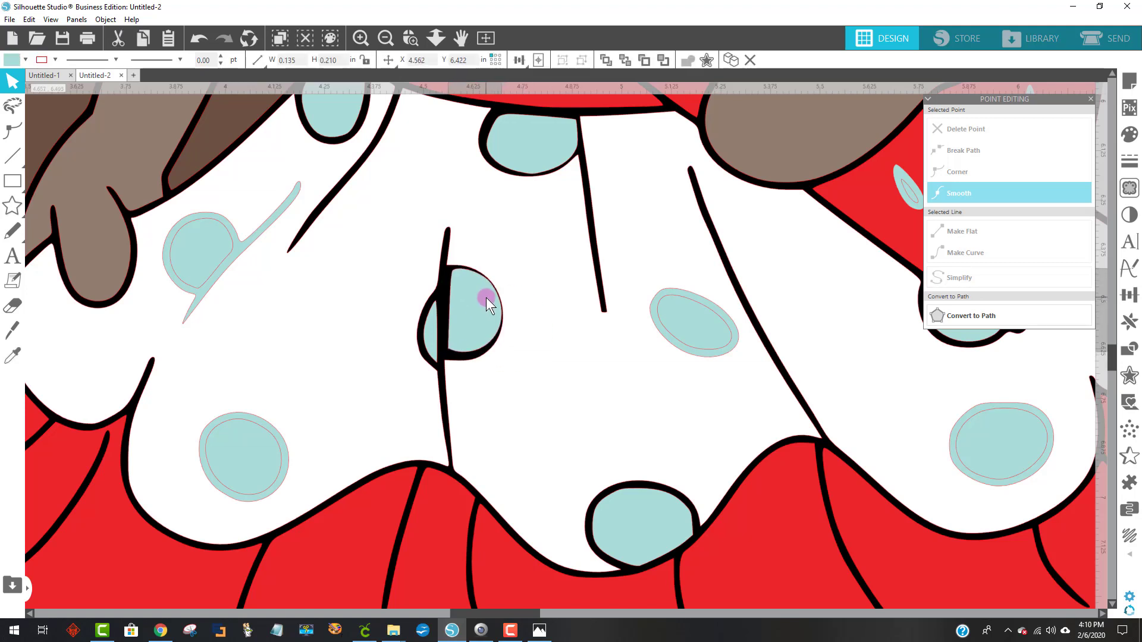
left_click_drag(434, 328, 374, 304)
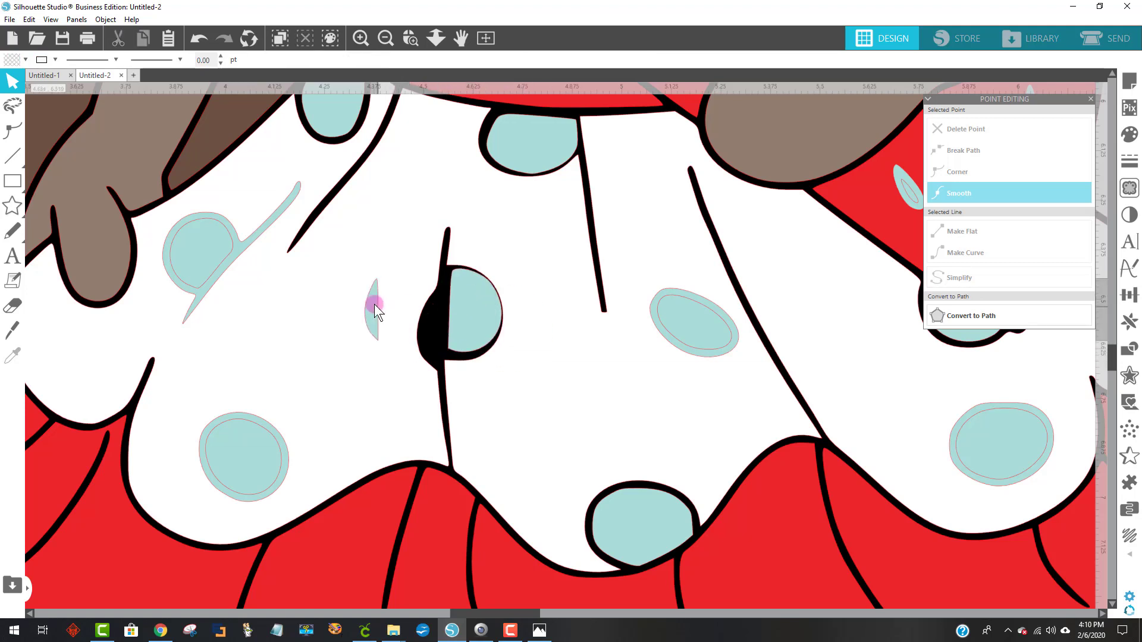
left_click_drag(499, 303, 388, 267)
mouse_move(544, 382)
left_mouse_down()
mouse_move(544, 398)
mouse_move(675, 525)
mouse_move(567, 591)
mouse_move(570, 384)
mouse_move(548, 378)
left_mouse_up()
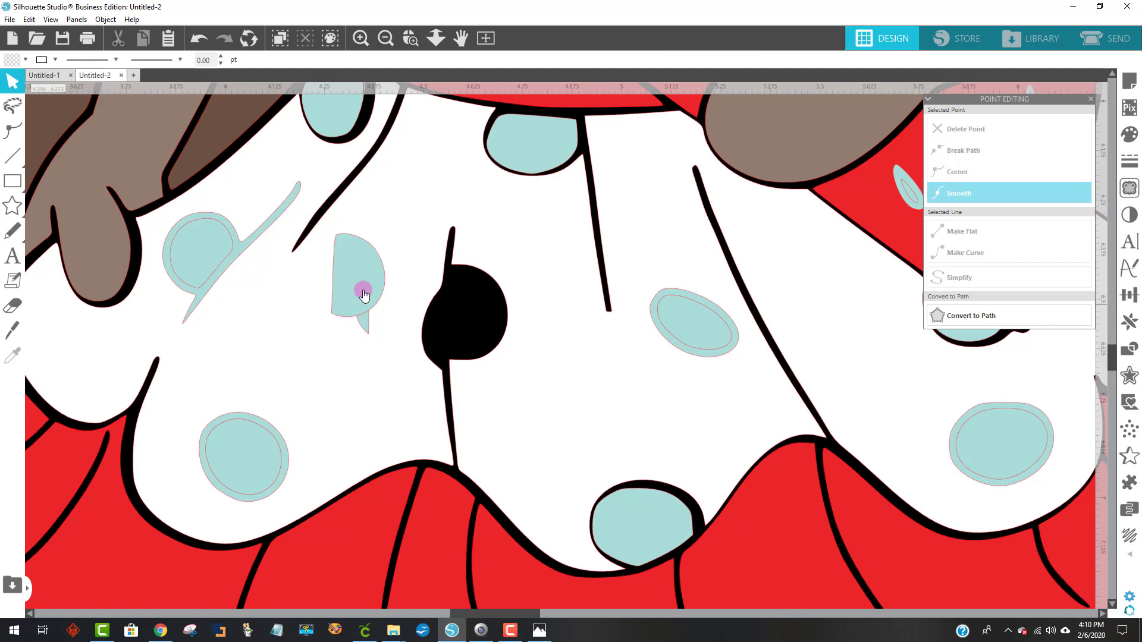
Delete the two detached pieces of the split dot and the round light-blue dot near the white skirt's lower-left hem.
left_click_drag(365, 293, 386, 308)
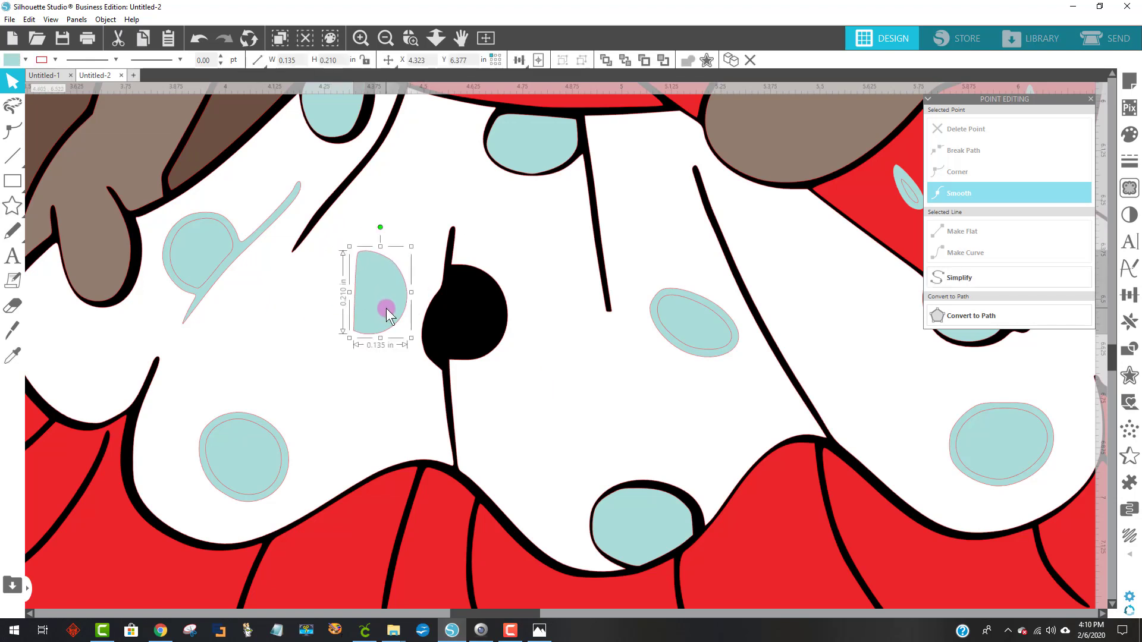
key("Delete")
left_click(363, 307)
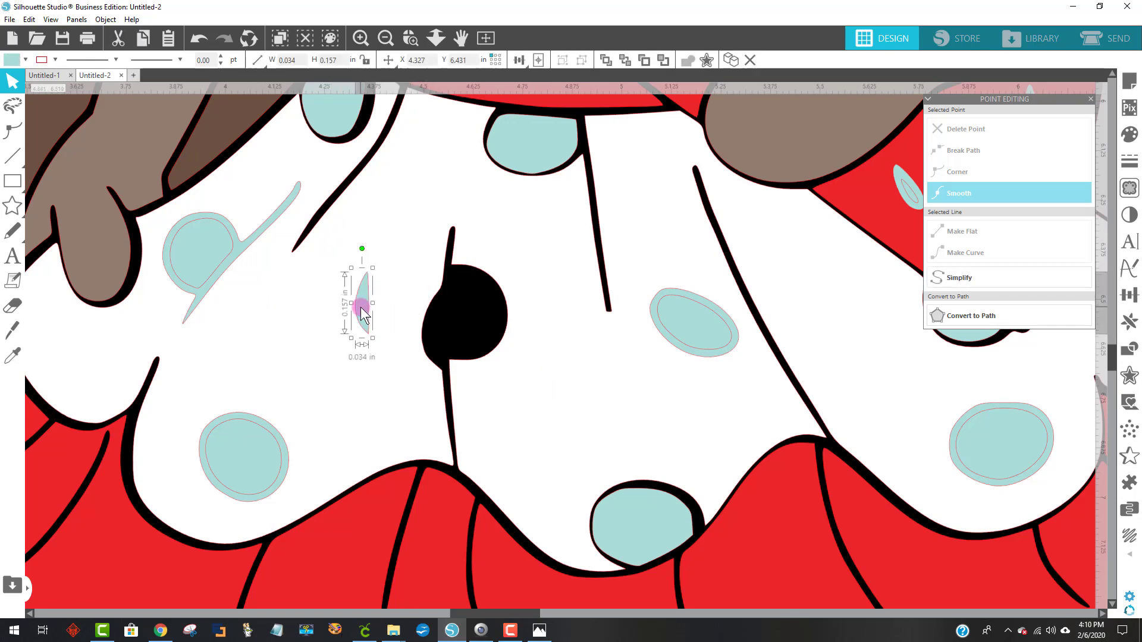
key("Delete")
left_click(263, 441)
key("Delete")
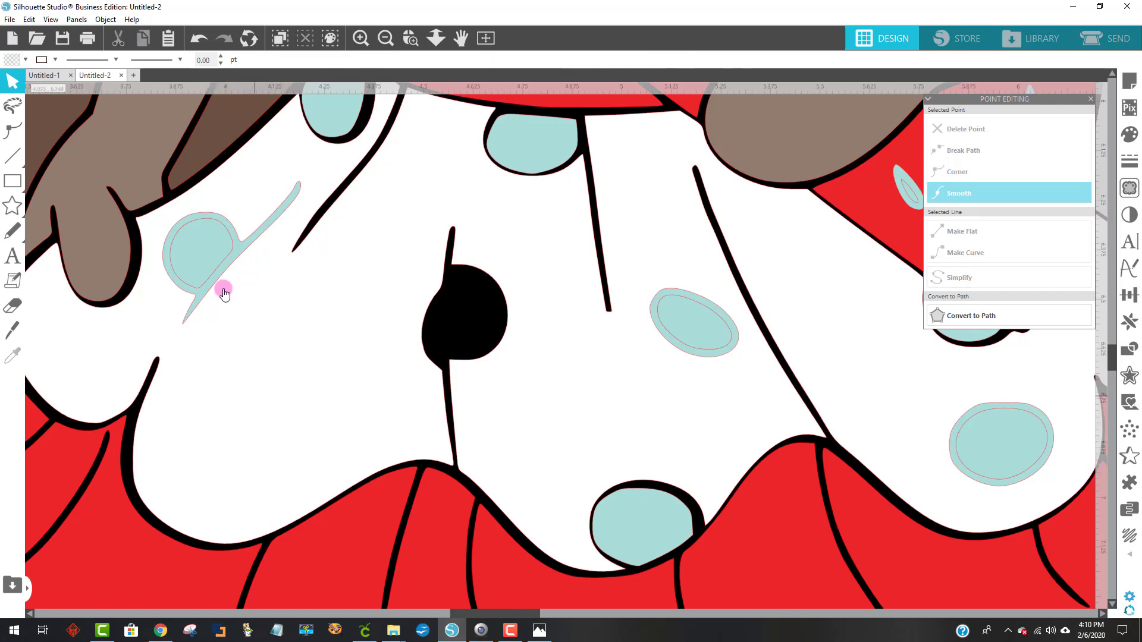
Delete the inner light-blue shape of the tailed dot beside the doll's hand and select its outer shape.
double_click(204, 247)
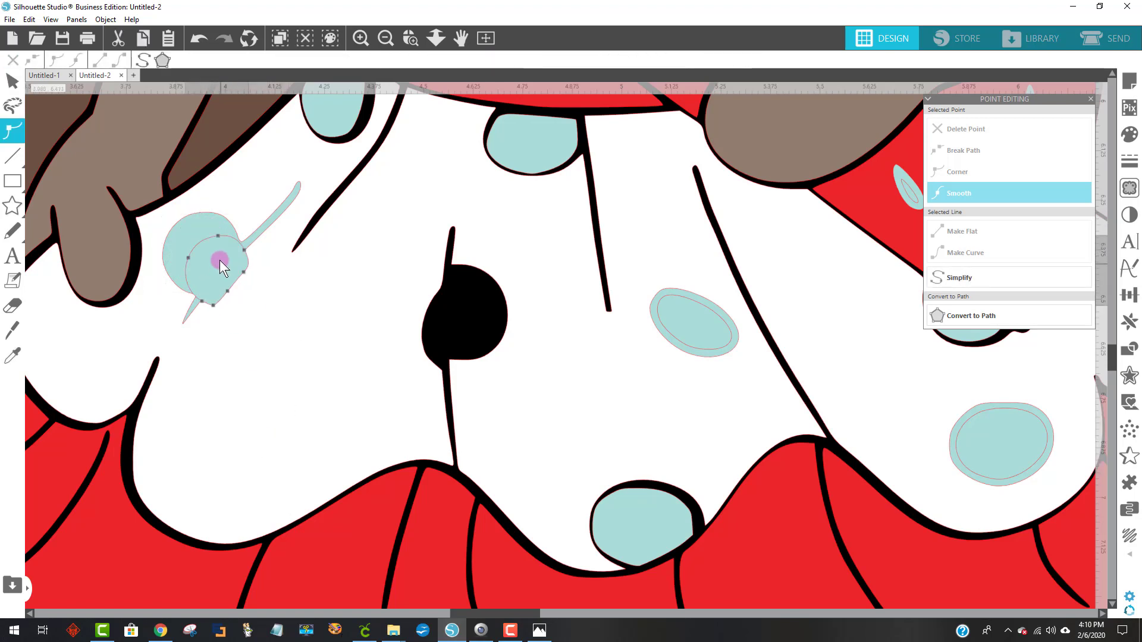
left_click_drag(212, 245, 205, 248)
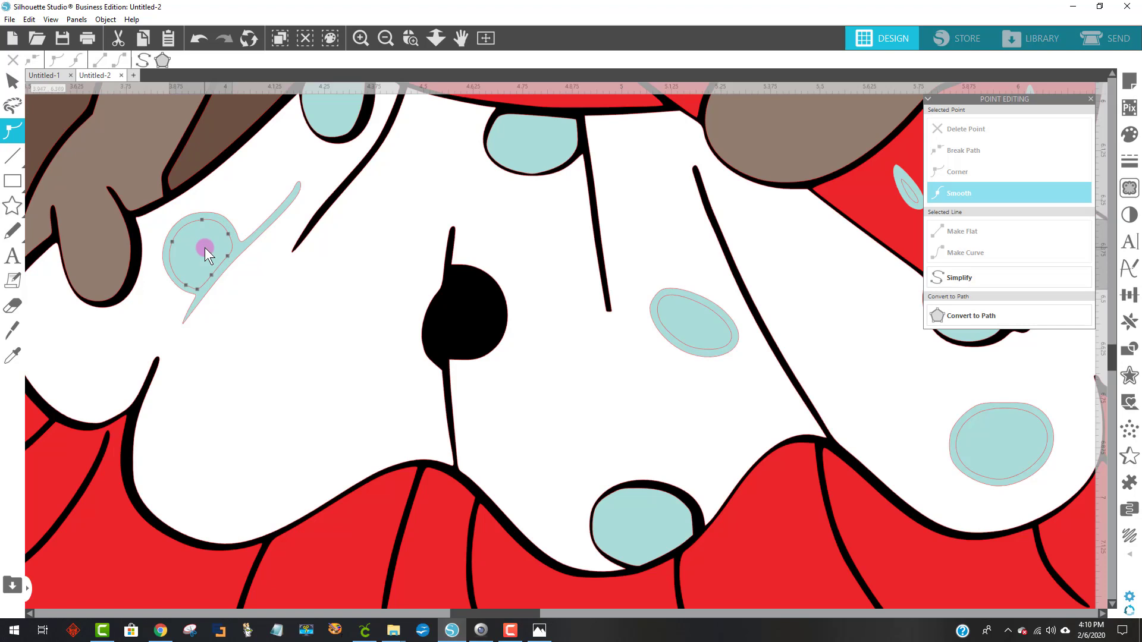
left_click(223, 255)
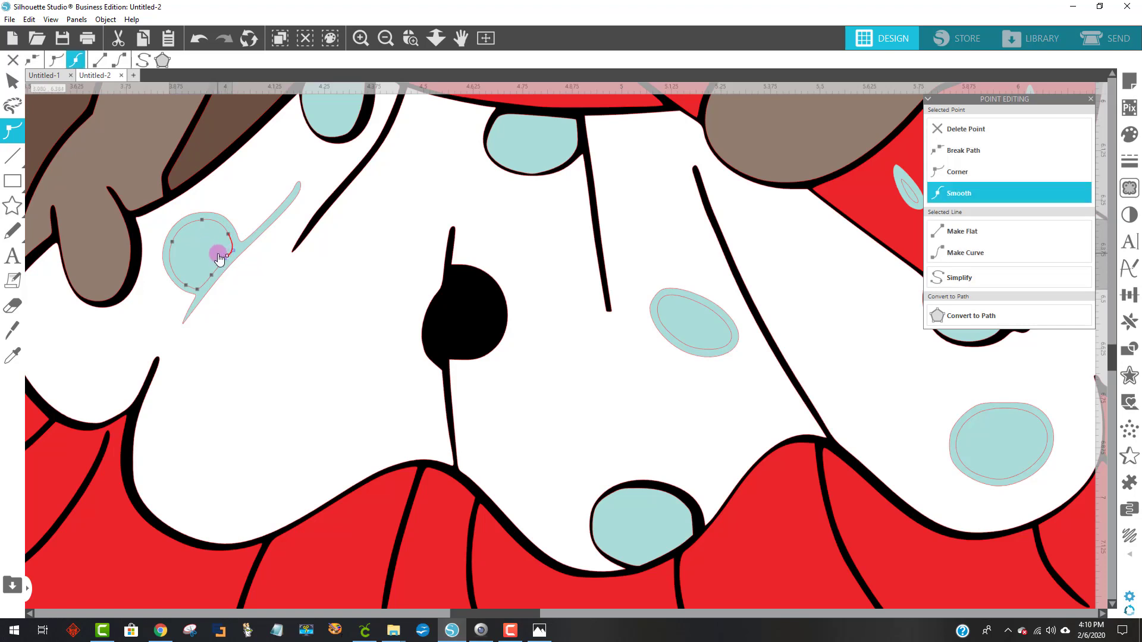
double_click(218, 257)
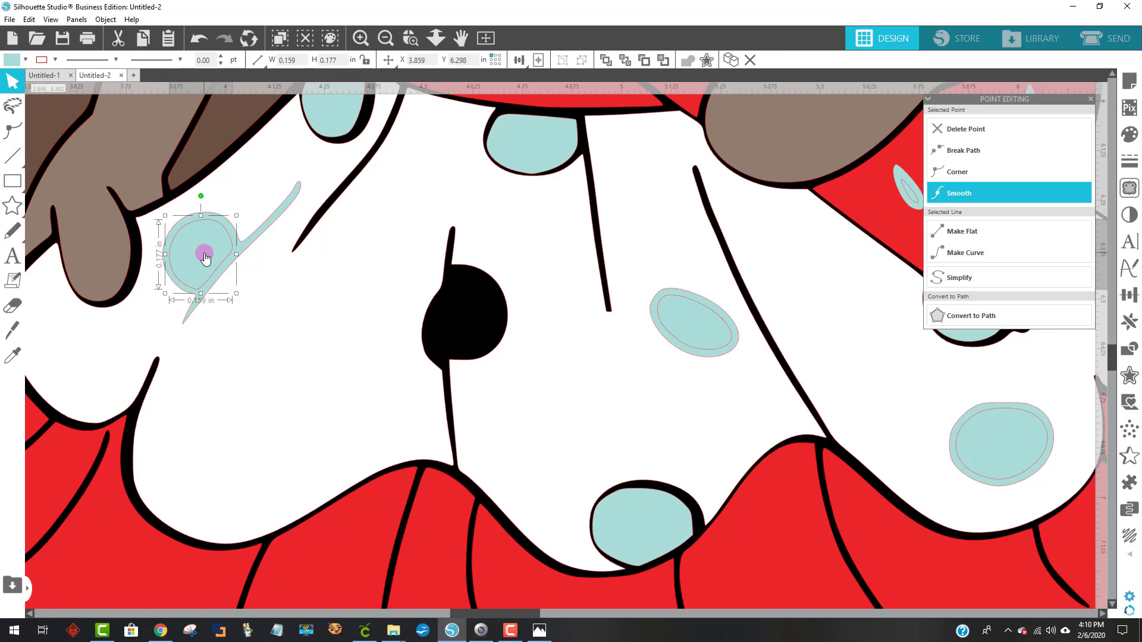
left_click(208, 255)
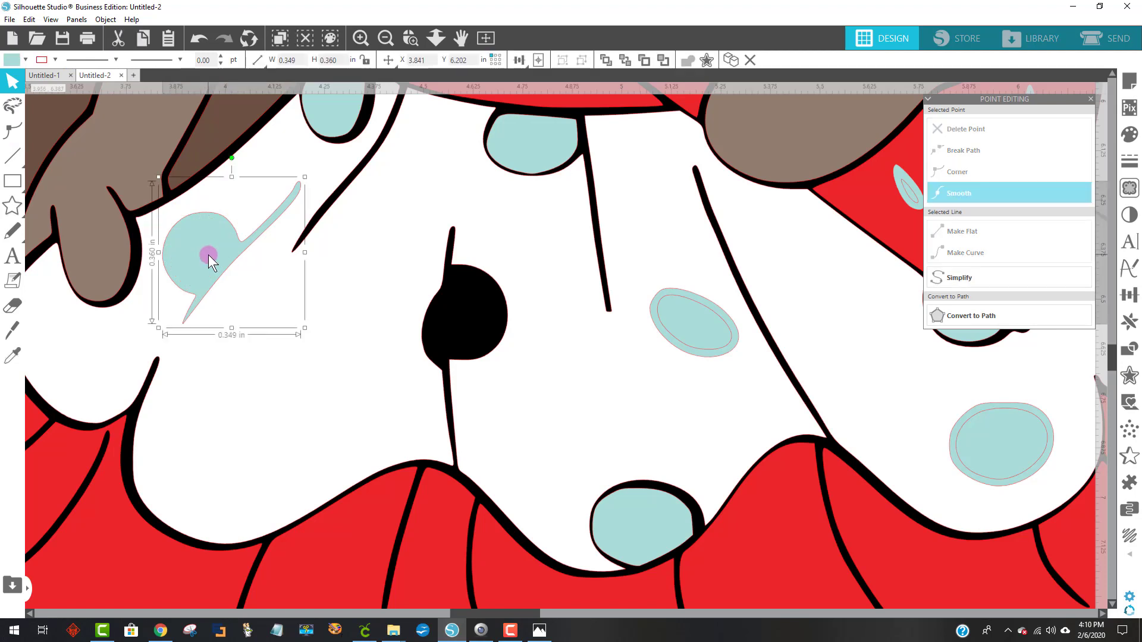
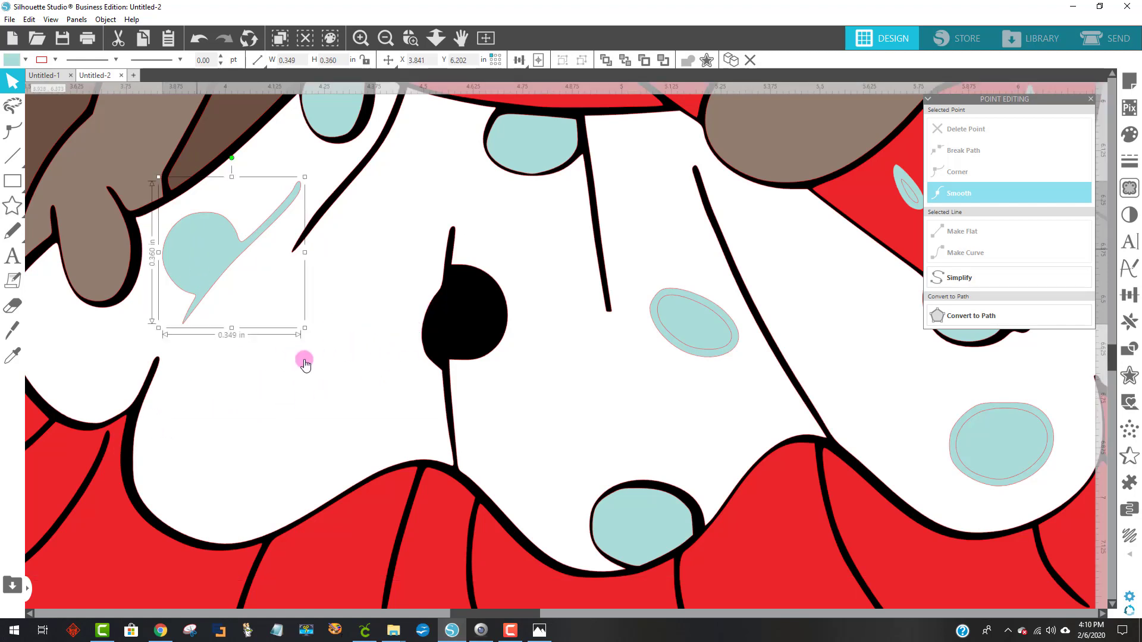
Subtract the outer shape of the tailed dot from the white skirt piece.
left_click(269, 378)
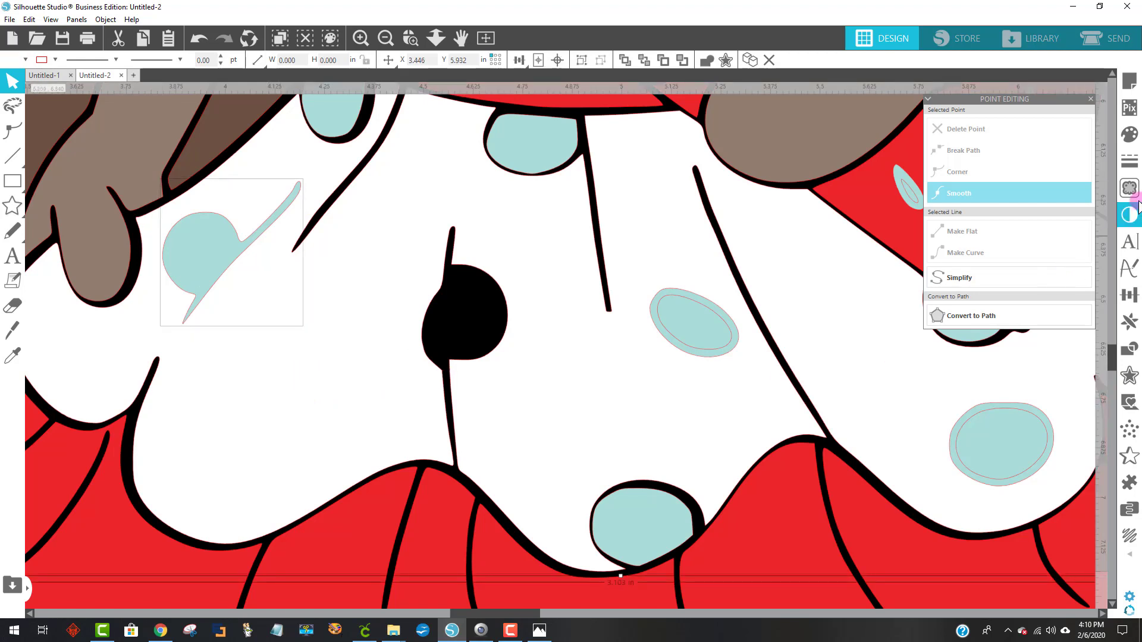
left_click(1133, 353)
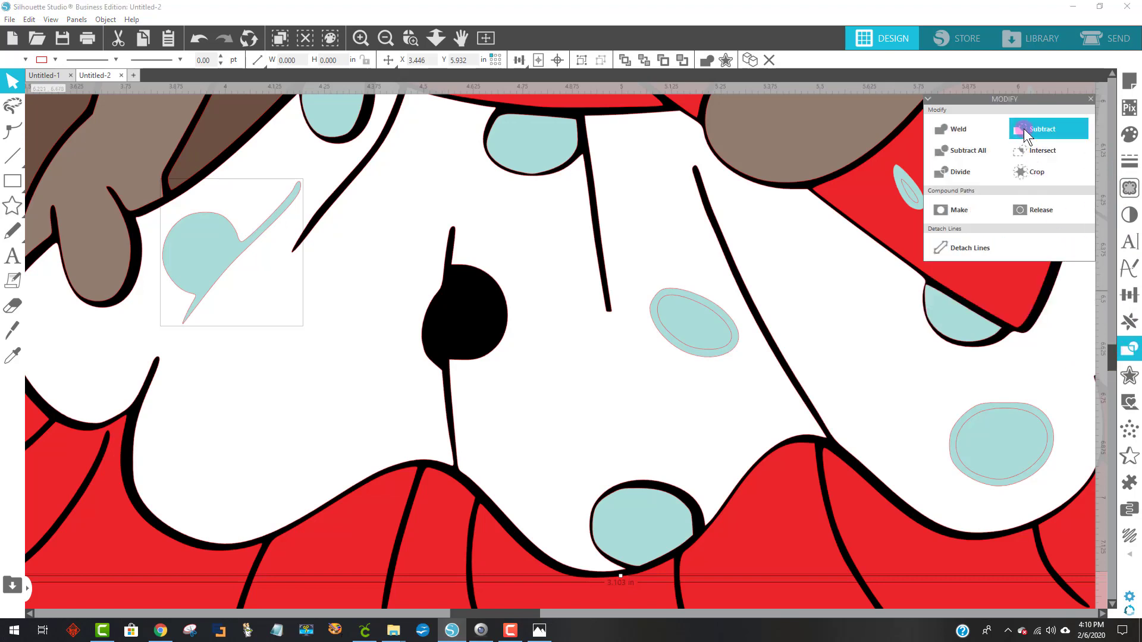
left_click(992, 160)
Delete the two light-blue dots below the waistband and the inner shape of the oval dot right of the skirt's centre.
scroll(615, 343, "up", 2)
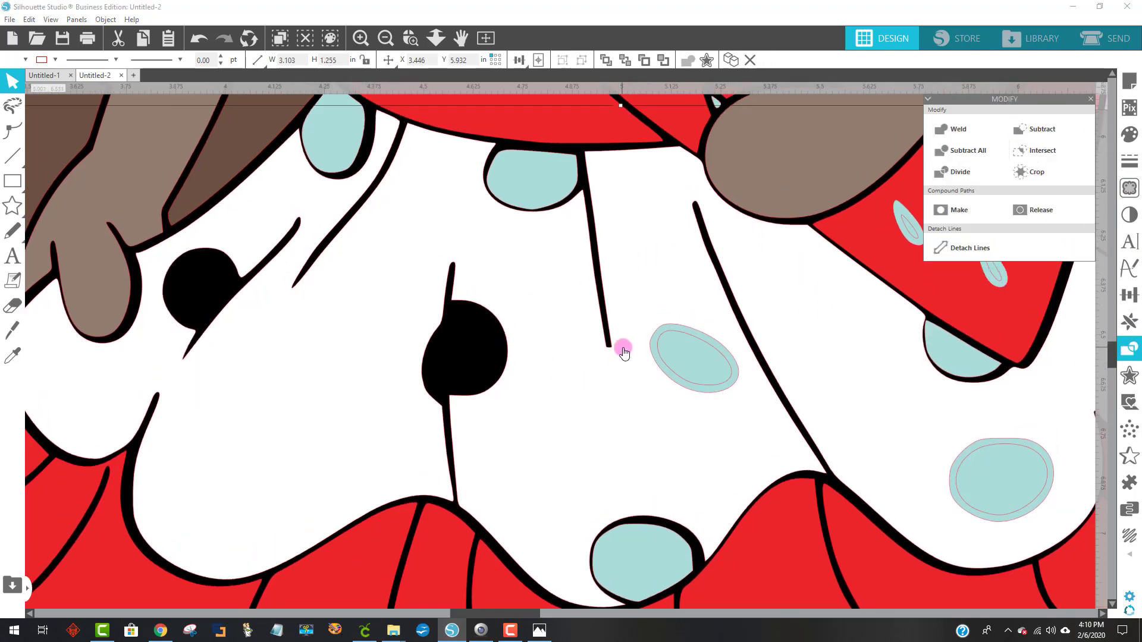
left_click(354, 138)
left_click_drag(324, 122, 319, 305)
left_click_drag(548, 175, 467, 208)
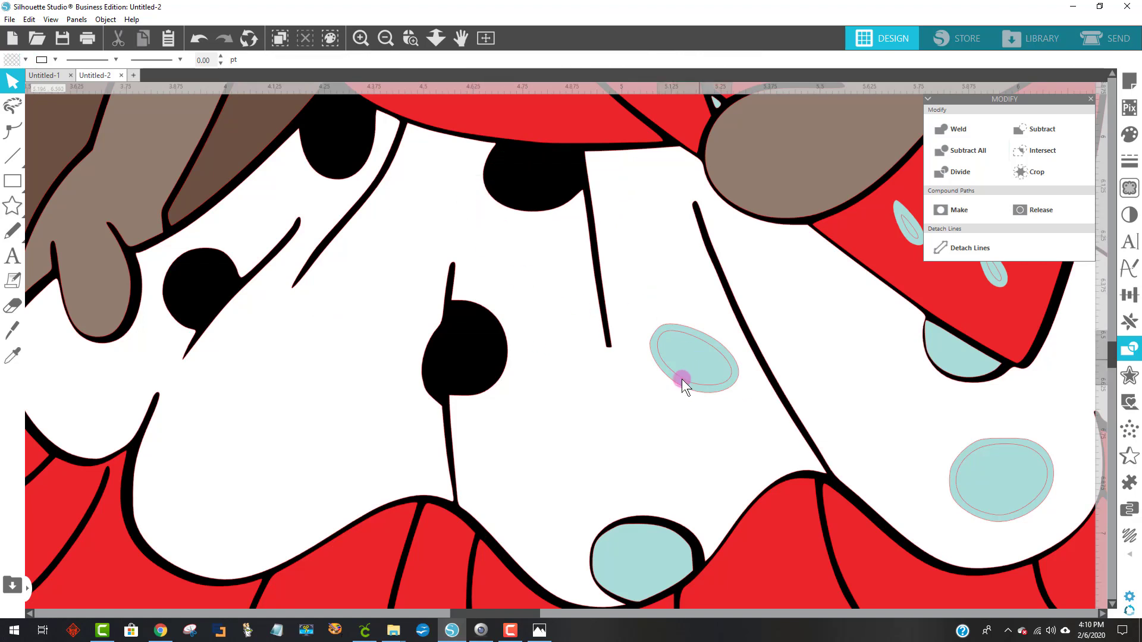
left_click_drag(697, 360, 594, 388)
key("Delete")
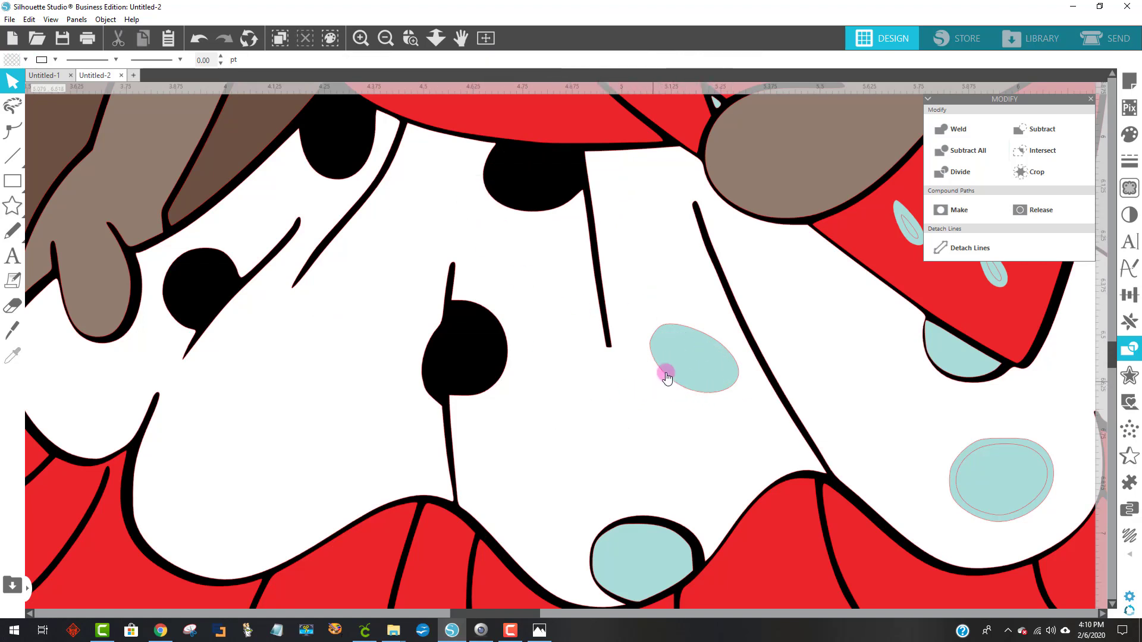
Nudge the light-blue oval dot right of the skirt's centre and the white skirt piece slightly up and left.
left_click(702, 359)
mouse_move(676, 363)
left_mouse_down()
mouse_move(619, 275)
mouse_move(661, 355)
left_mouse_up()
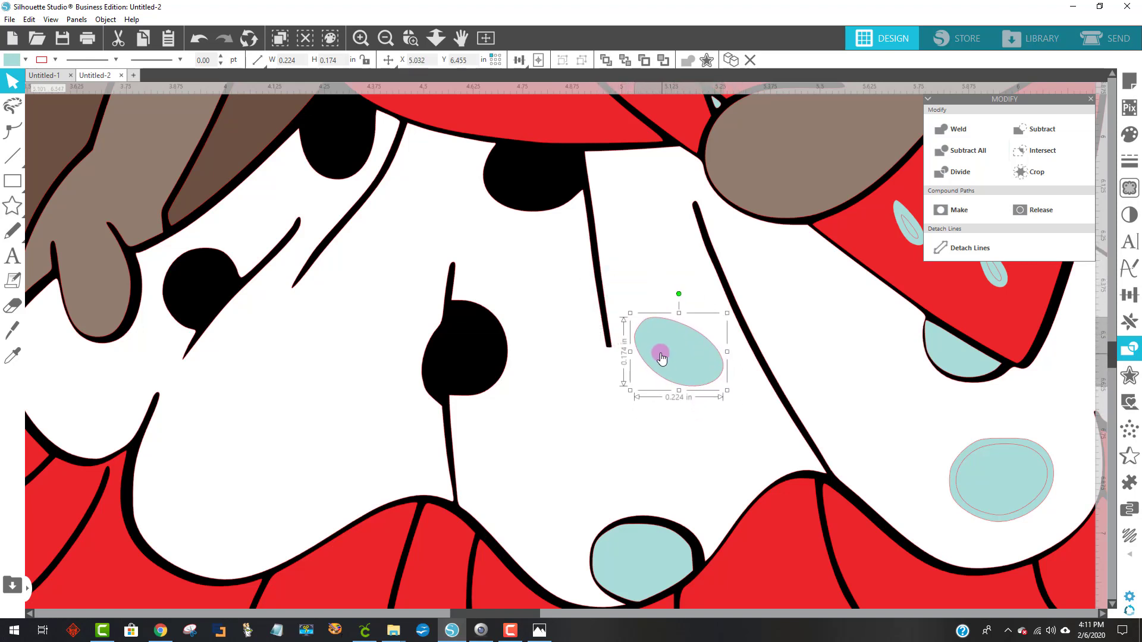
left_click(647, 259, "shift")
left_click(647, 259, "shift")
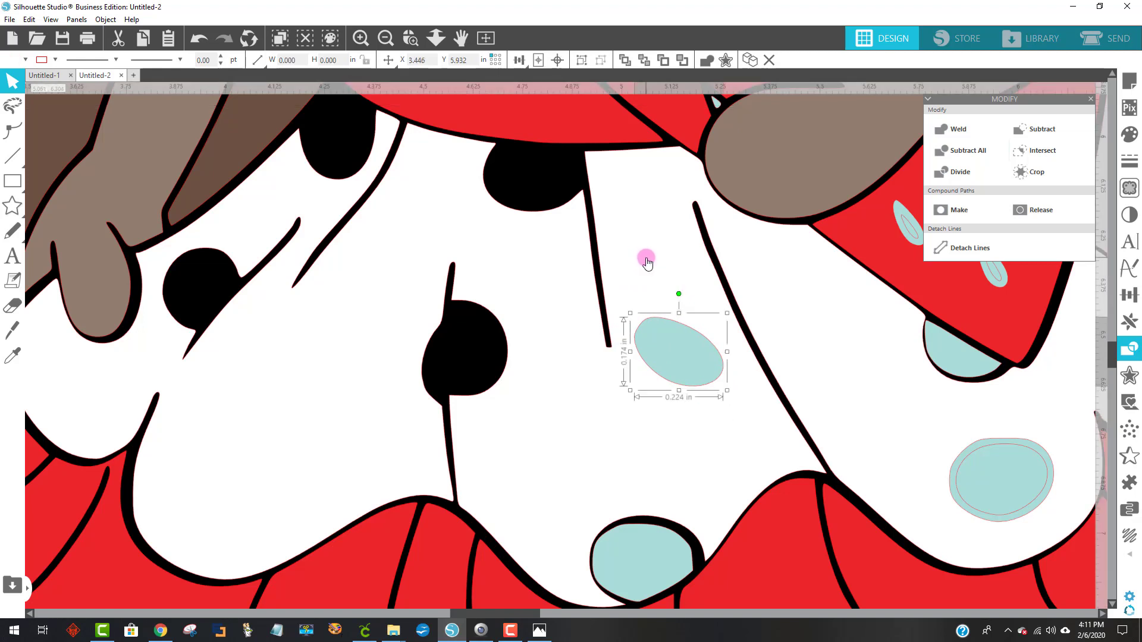
left_click(647, 258, "shift")
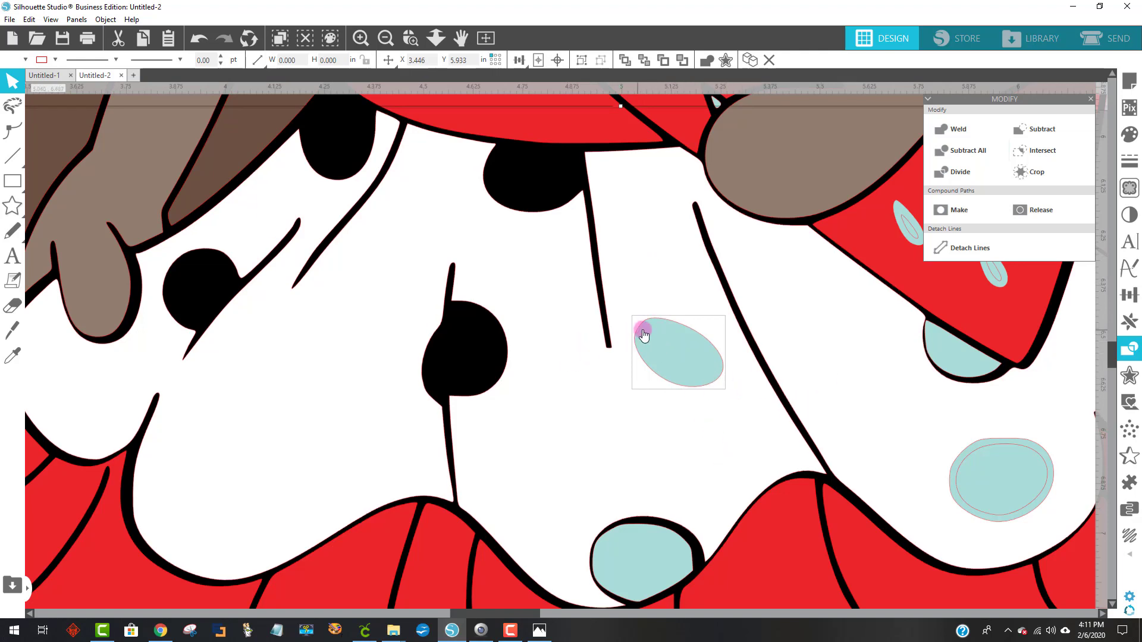
right_click(694, 431)
left_click(647, 417)
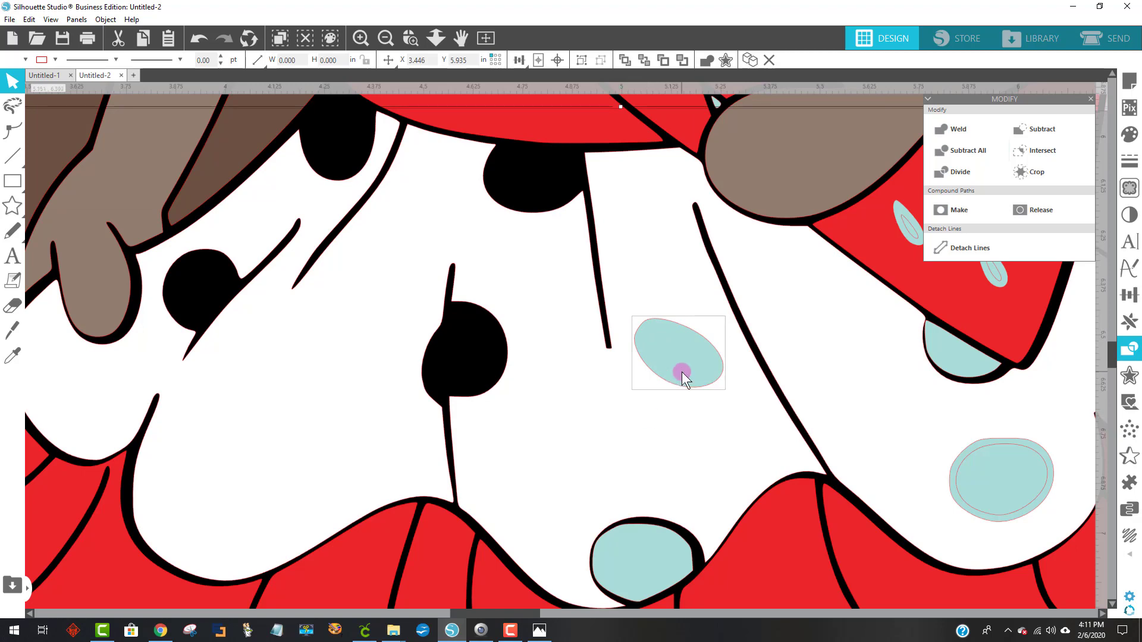
mouse_move(680, 362)
left_mouse_down()
mouse_move(670, 326)
mouse_move(675, 356)
left_mouse_up()
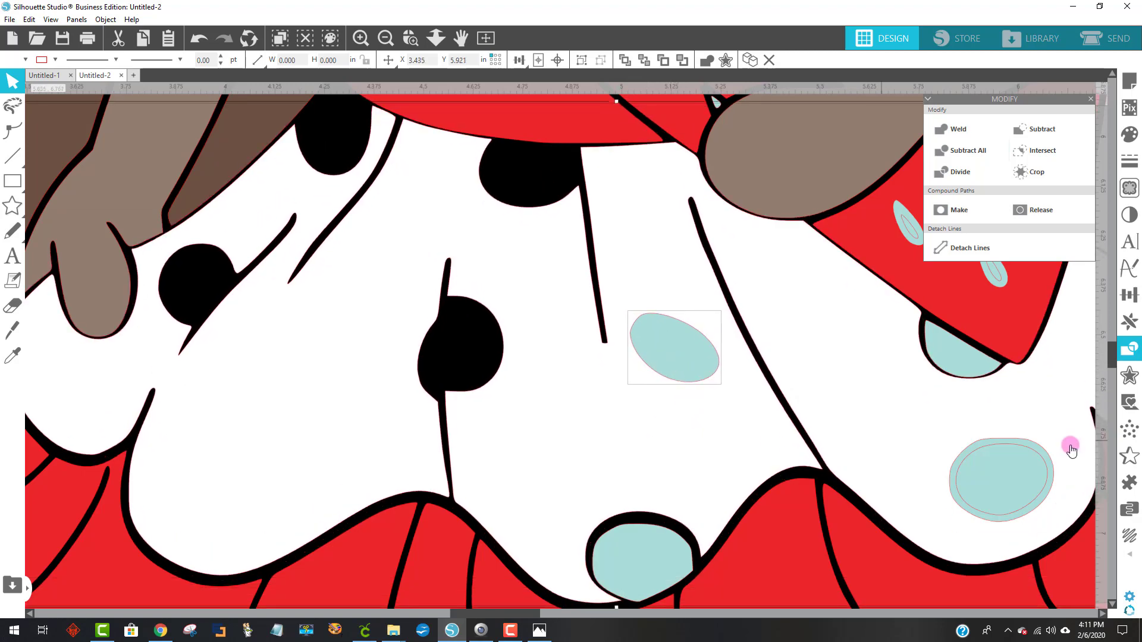
Delete the inner shape of the round dot near the skirt's lower-right hem and subtract the oval dot from the white skirt piece.
left_click_drag(974, 471, 693, 372)
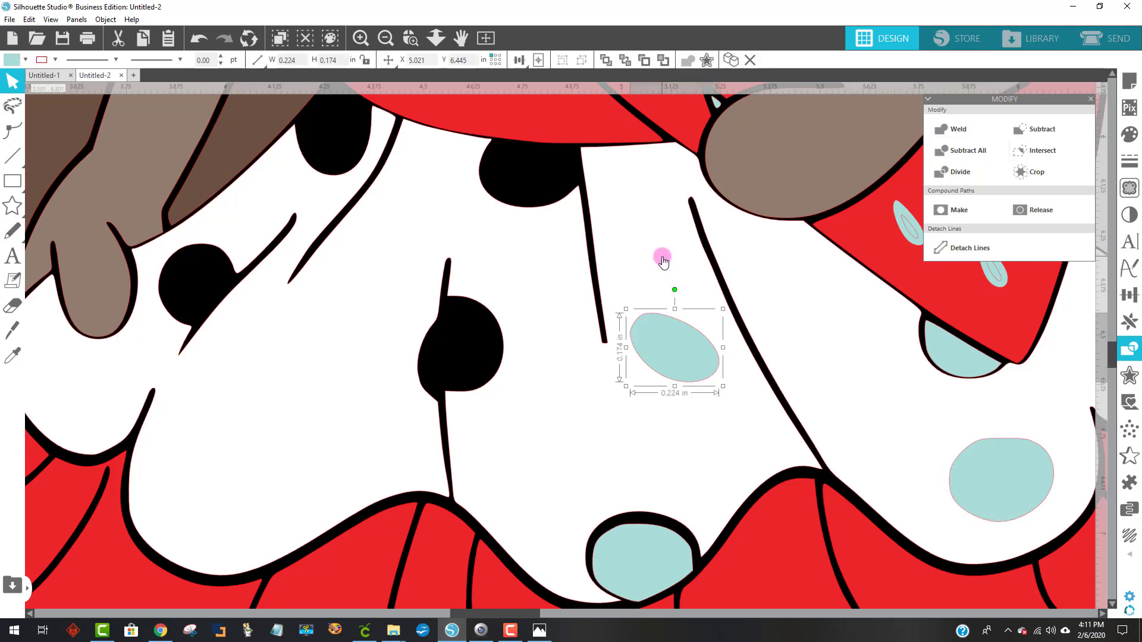
left_click(663, 261, "shift")
left_click(1035, 129)
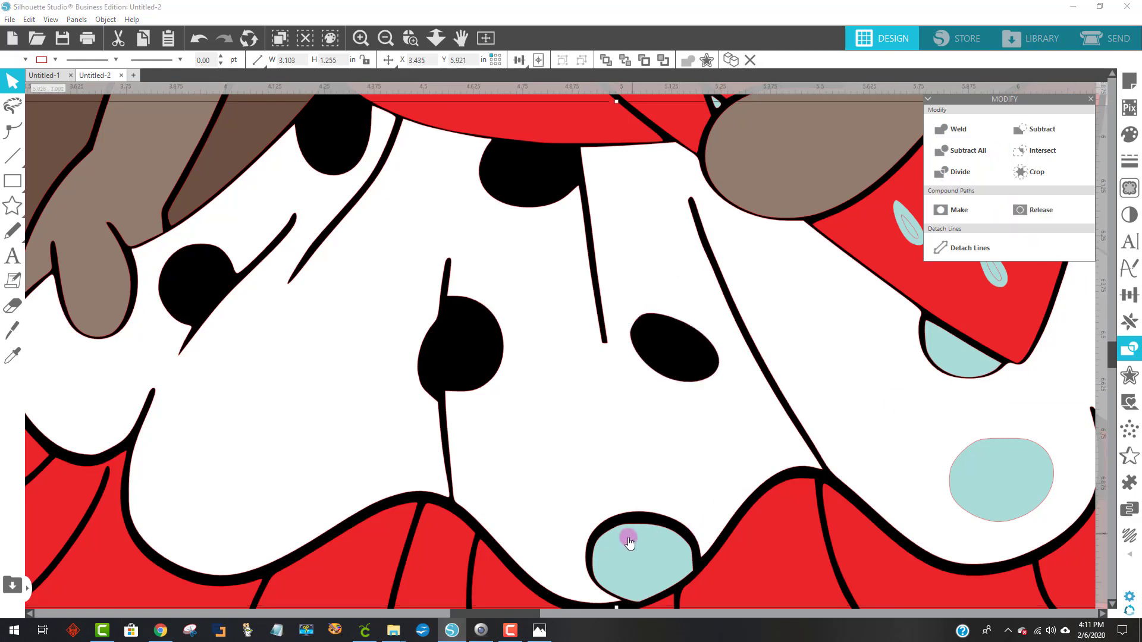
Delete the light-blue dot at the skirt's central hem and the half dot beside the strawberry's tip.
left_click_drag(630, 542, 573, 438)
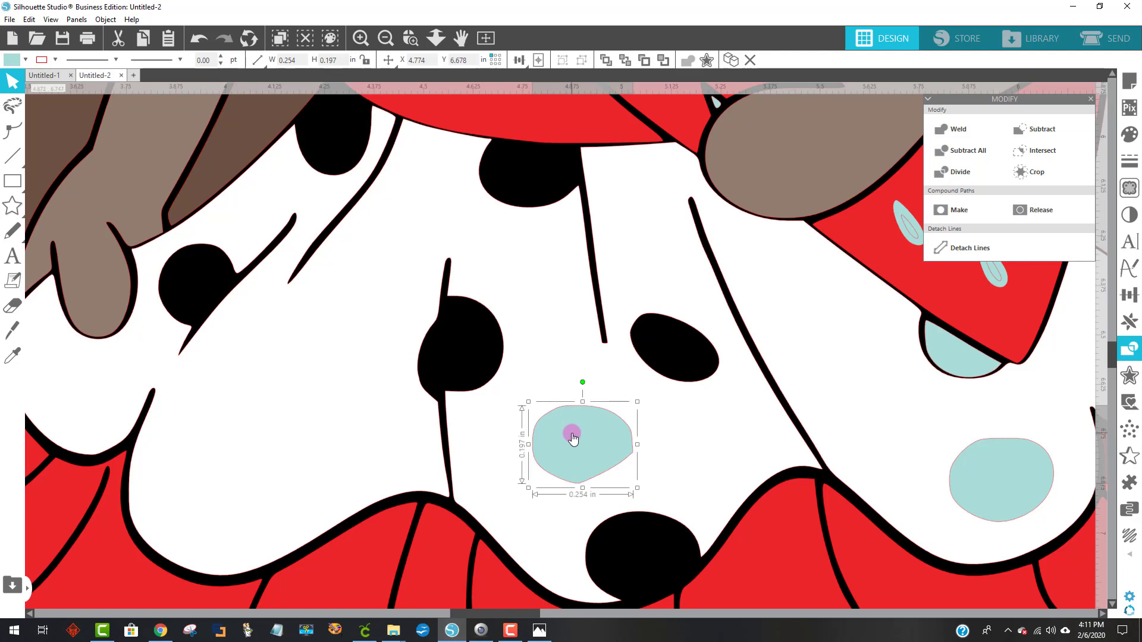
key("Delete")
left_click_drag(951, 349, 835, 359)
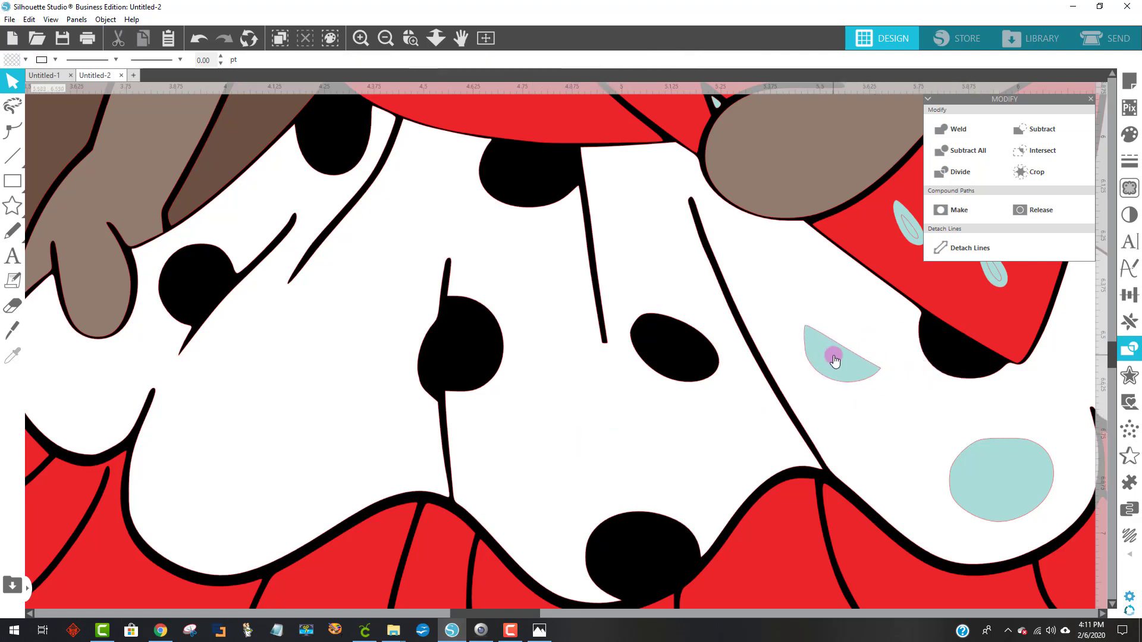
left_click(851, 366)
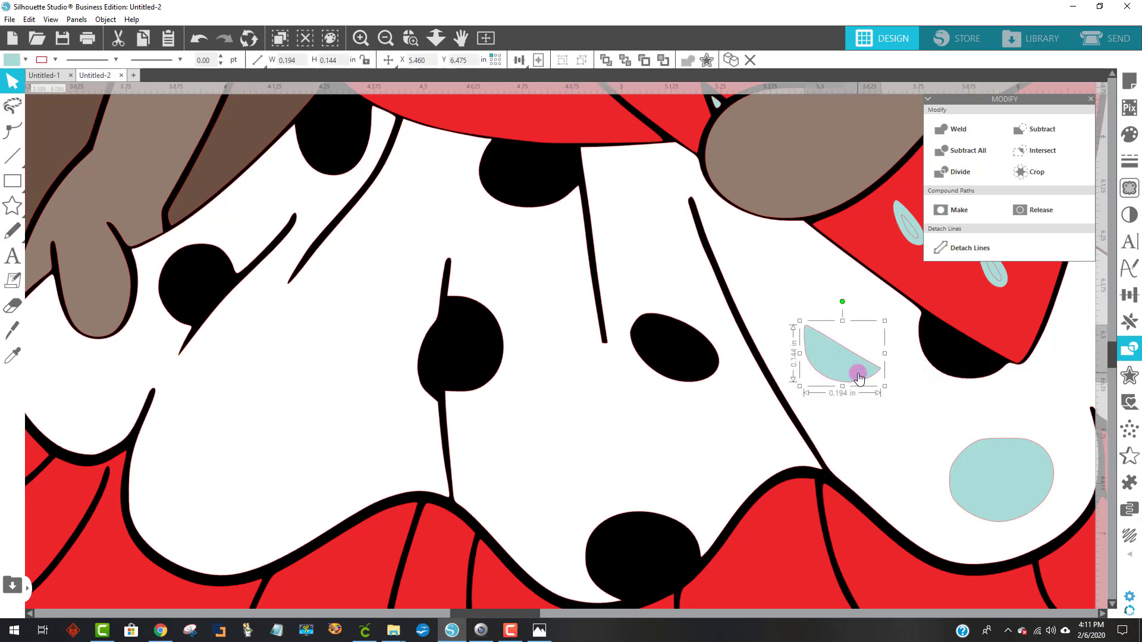
key("Delete")
Subtract the round light-blue dot near the lower-right hem from the white skirt piece.
left_click(1012, 479)
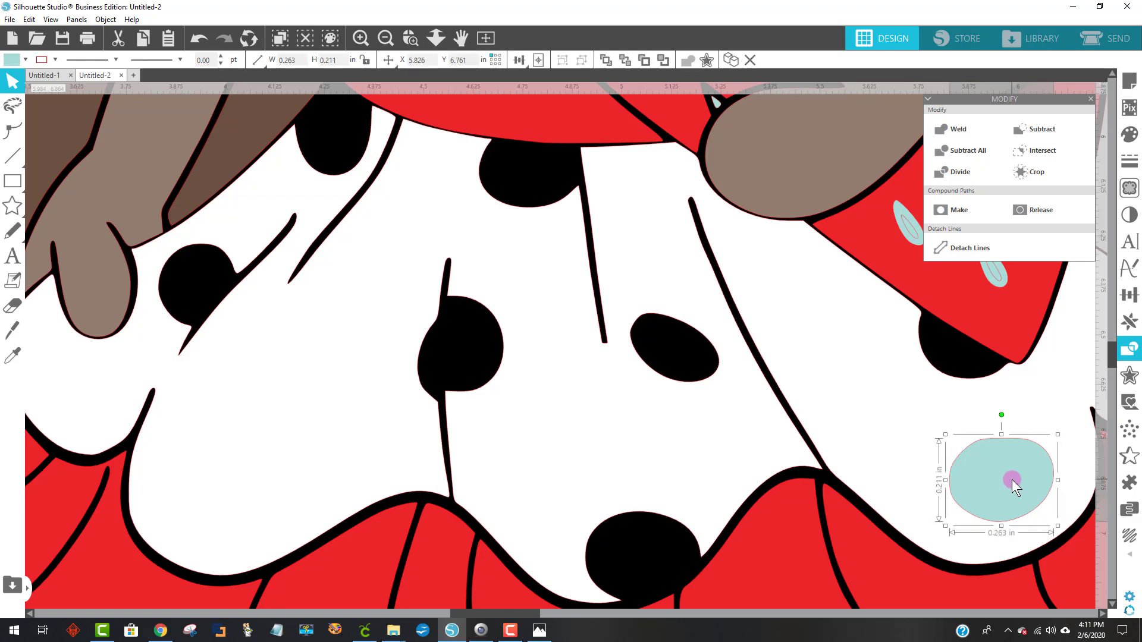
left_click(1040, 409)
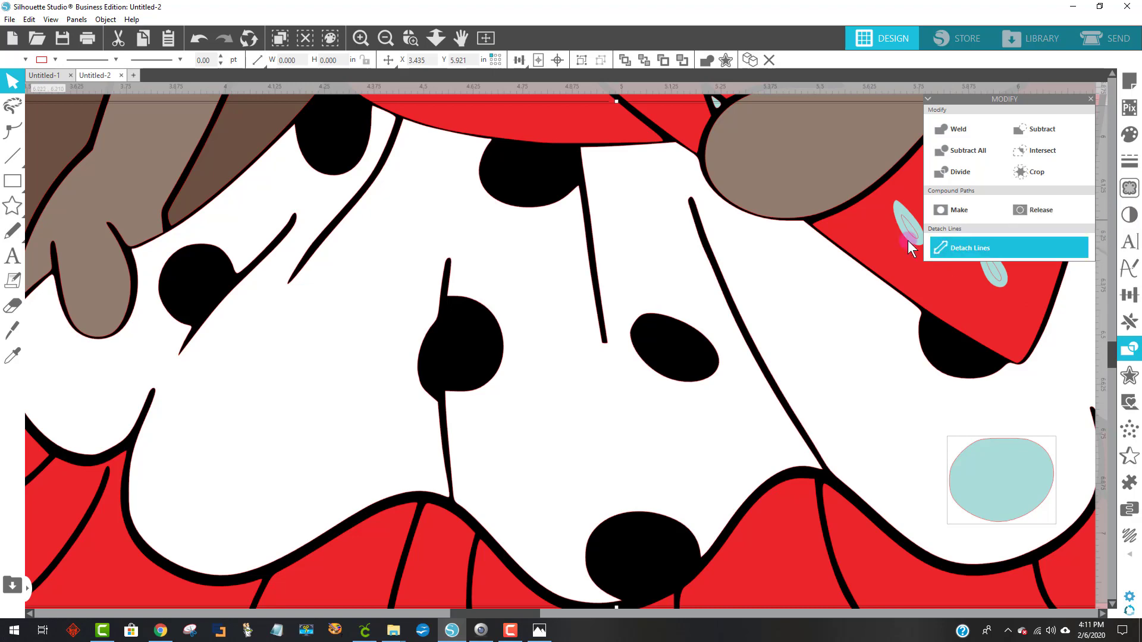
left_click(1029, 129)
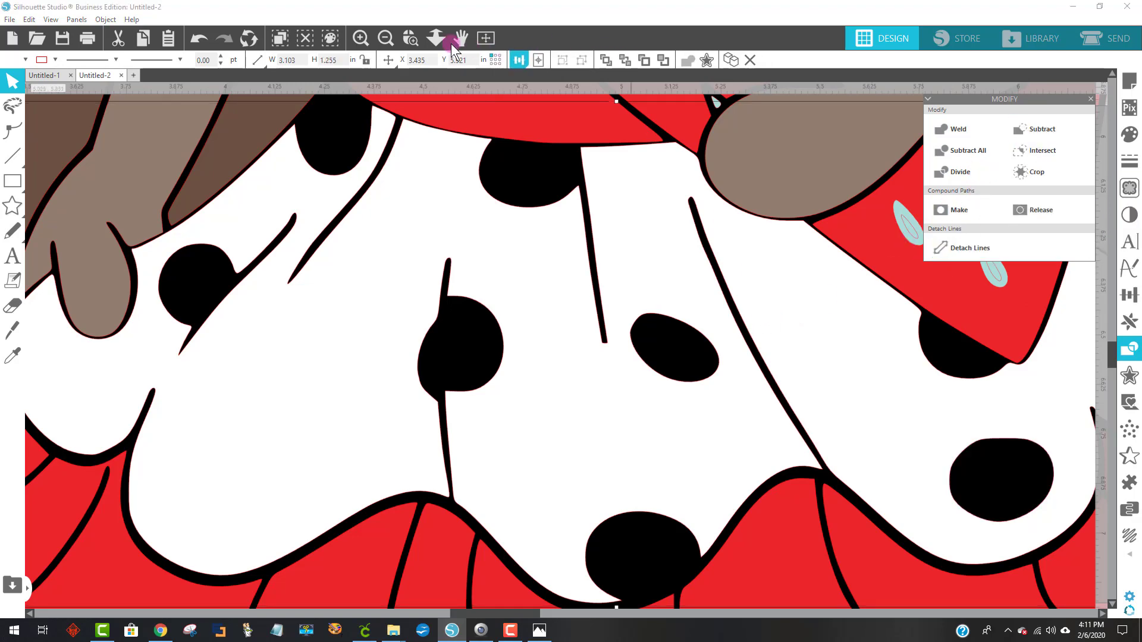
Subtract the last light-blue dot, at the skirt's far right edge, from the white skirt piece.
left_click(388, 35)
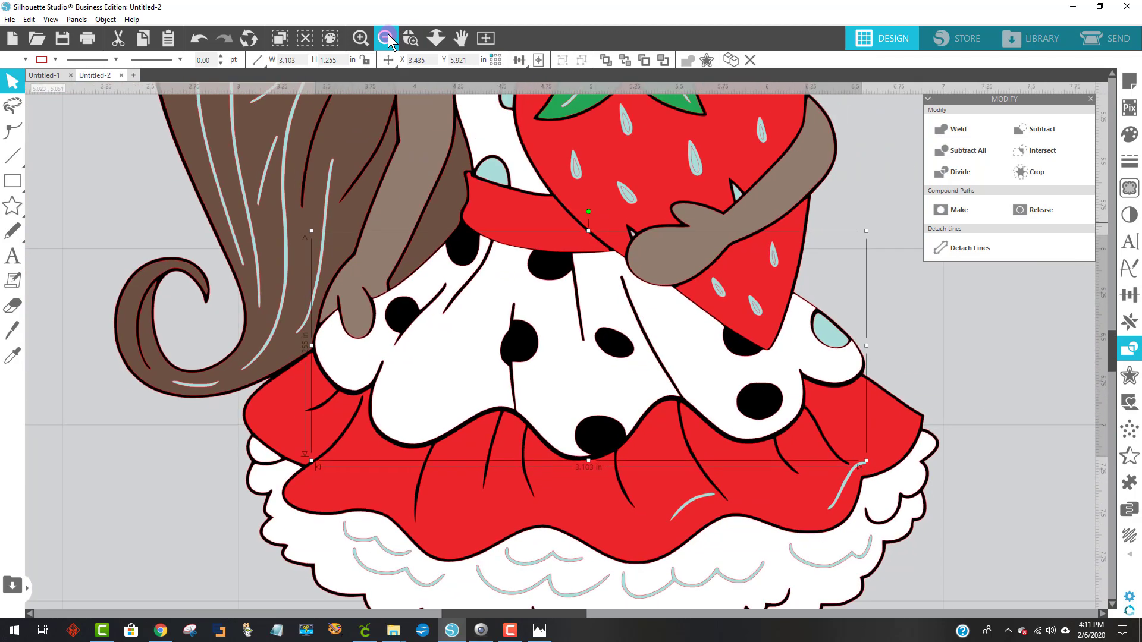
left_click(933, 430)
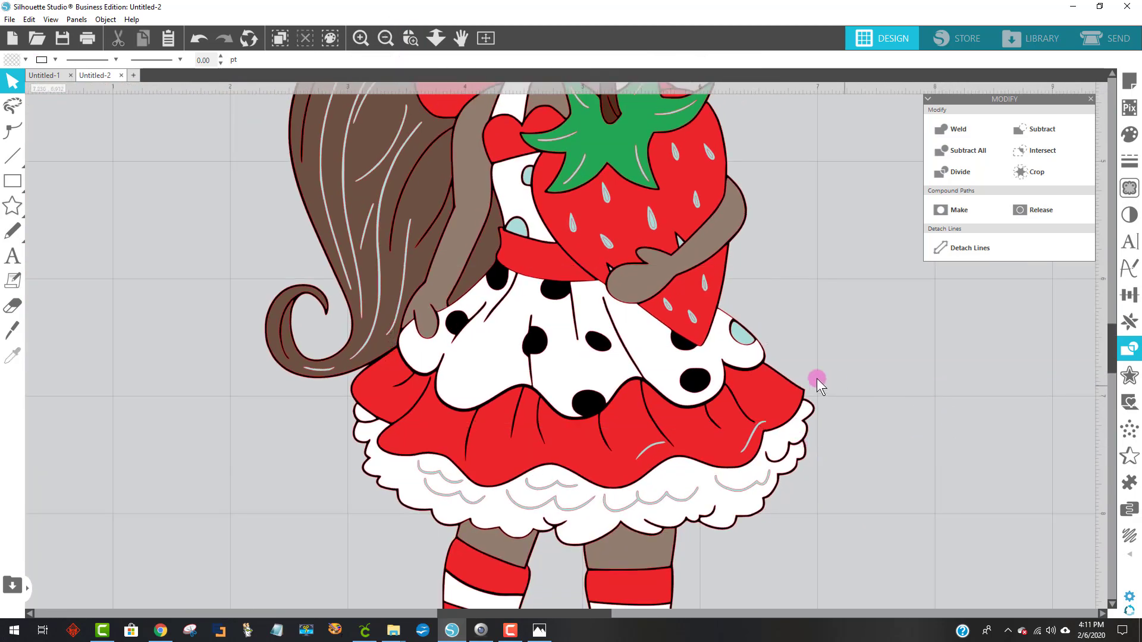
left_click(747, 337)
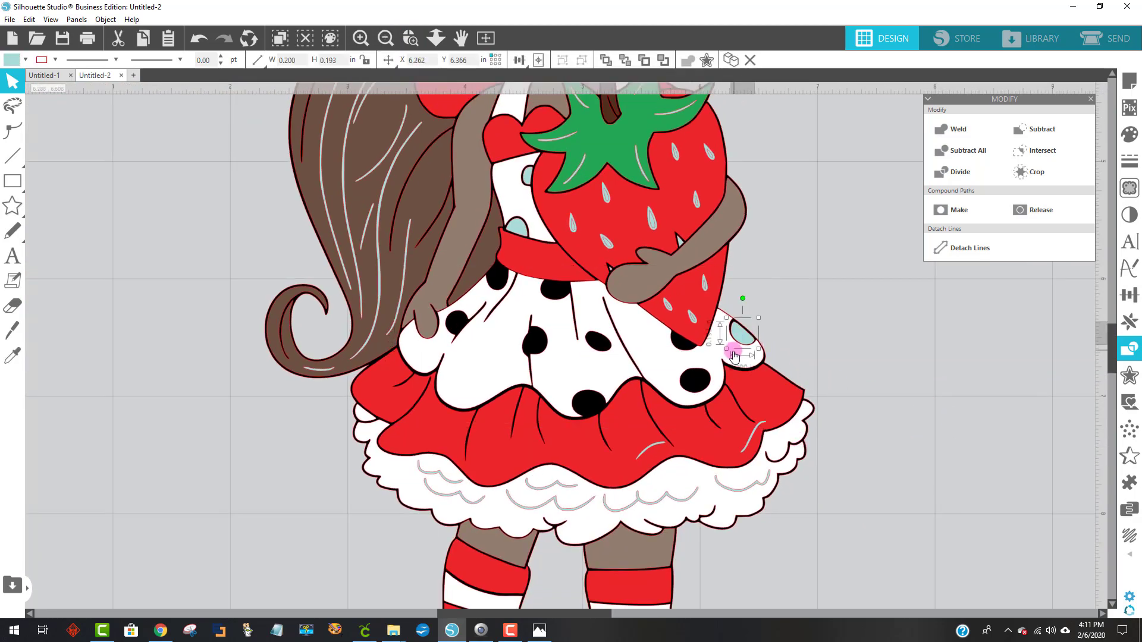
left_click(724, 351, "shift")
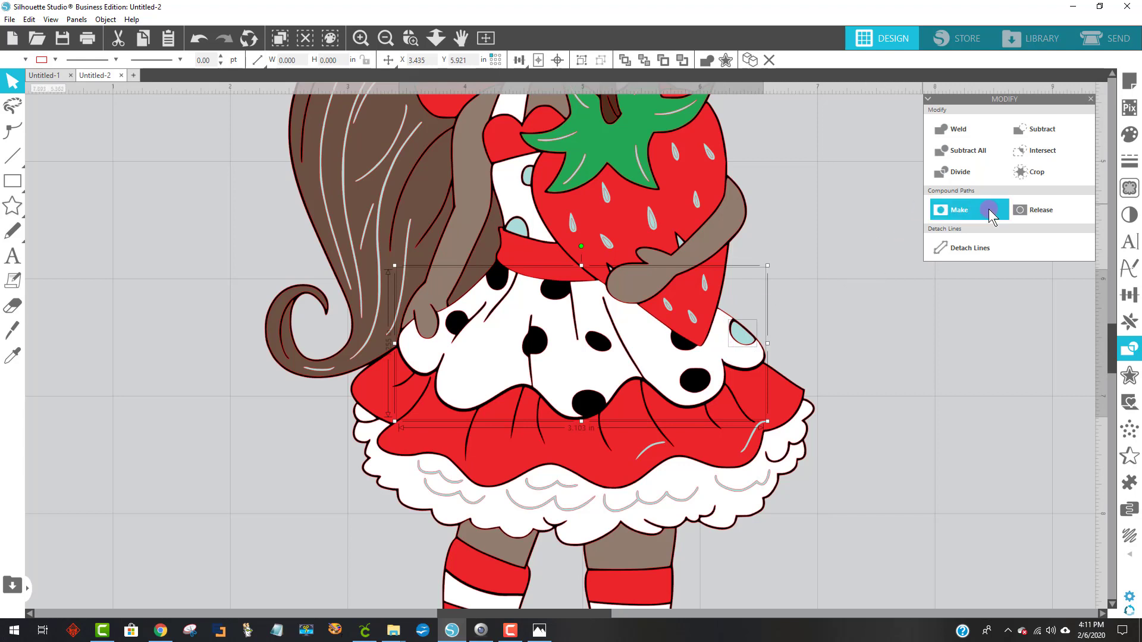
left_click(1038, 130)
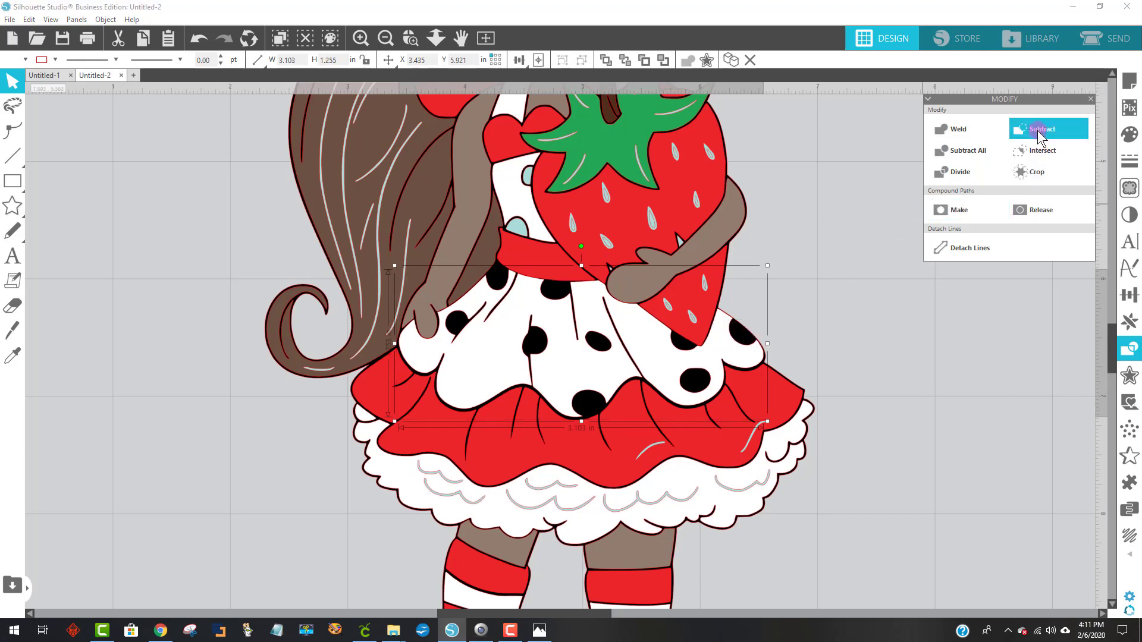
left_click(954, 436)
Delete the two light-blue dots on the white bodice beside the strawberry.
scroll(955, 517, "up", 3)
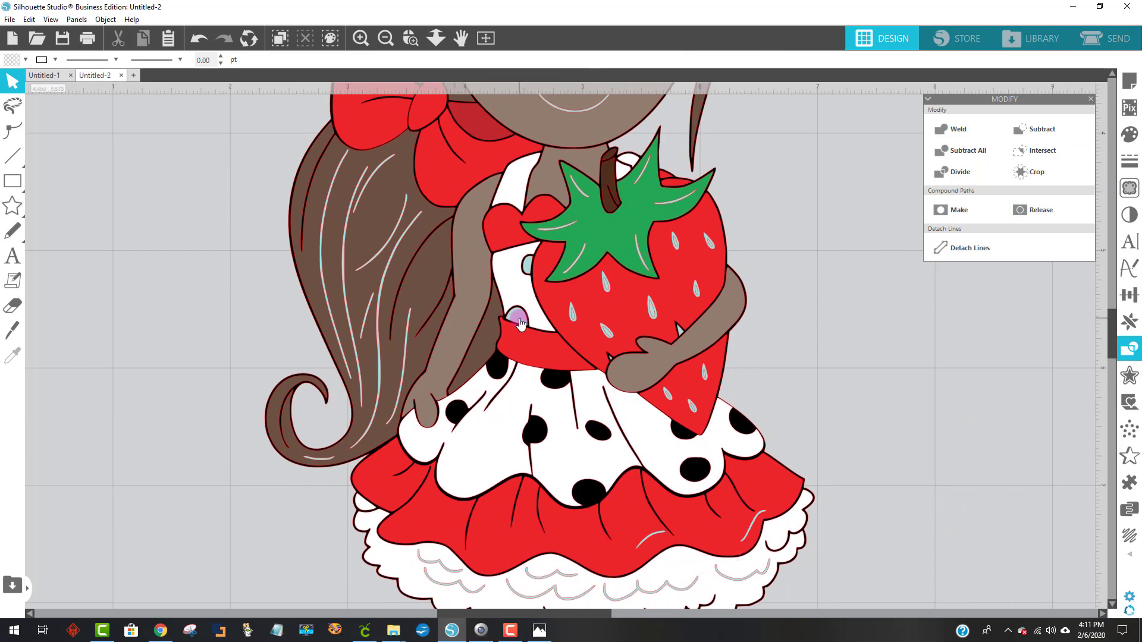
left_click(519, 323)
left_click_drag(520, 320, 526, 259)
key("Delete")
Subtract the light-blue eye and lashes on the bow side from the face piece, and check the cut by moving the face aside and back.
scroll(679, 365, "up", 5)
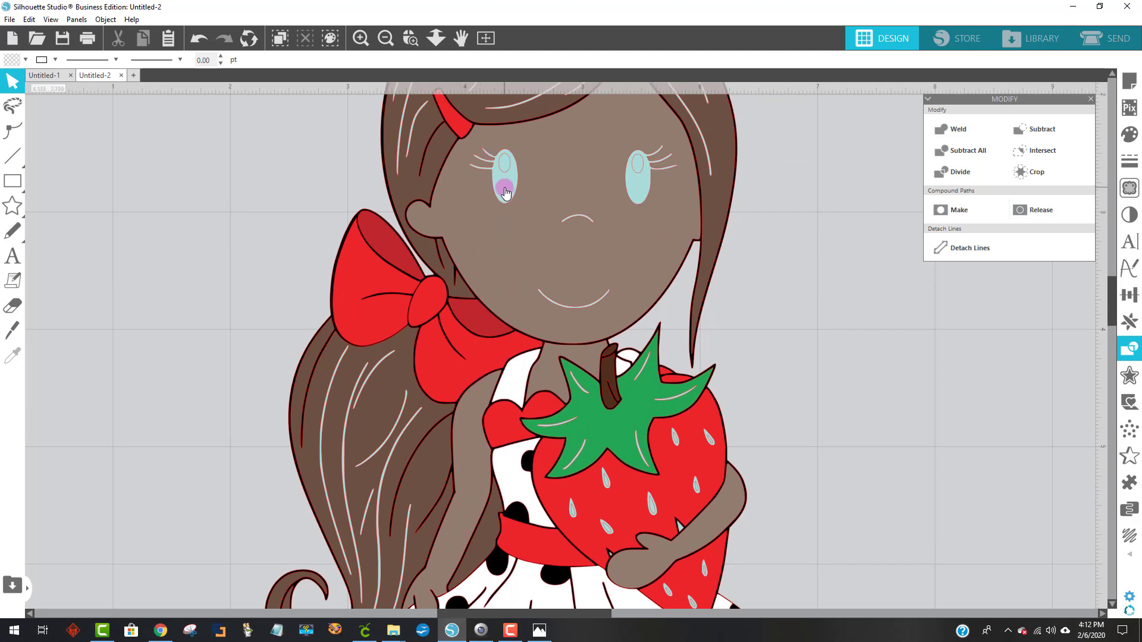
left_click(506, 192)
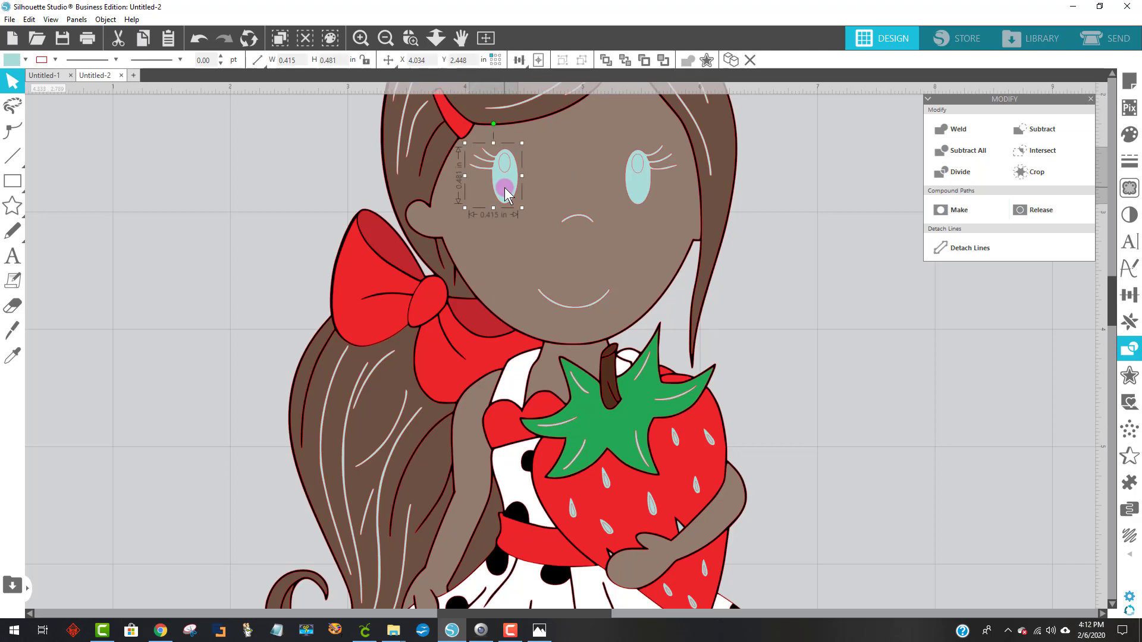
left_click(546, 187)
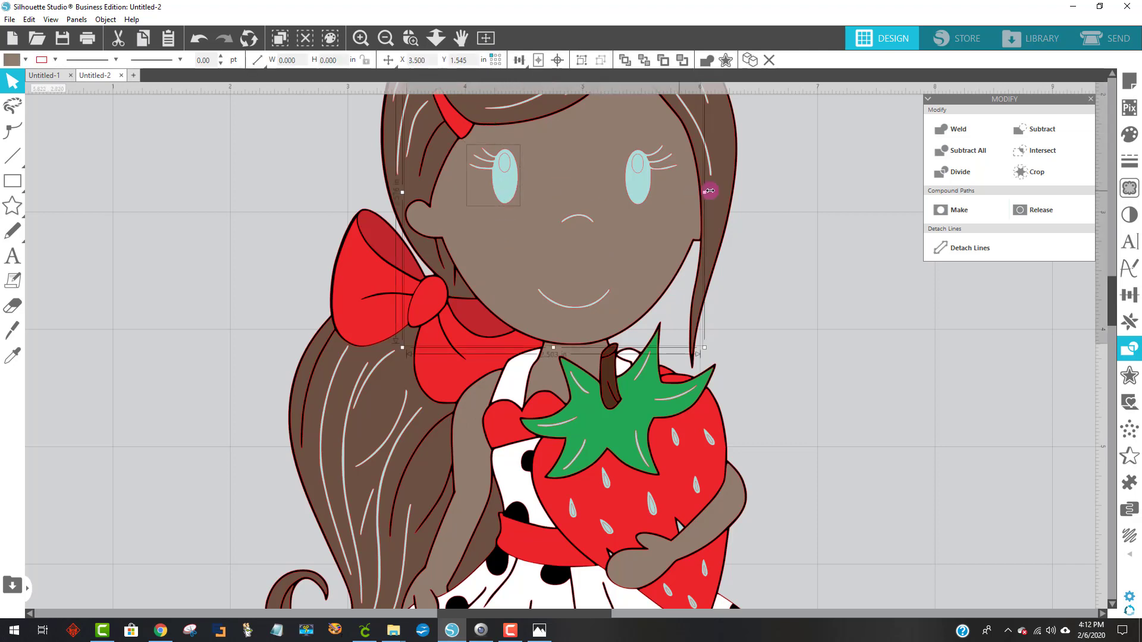
left_click(1055, 128)
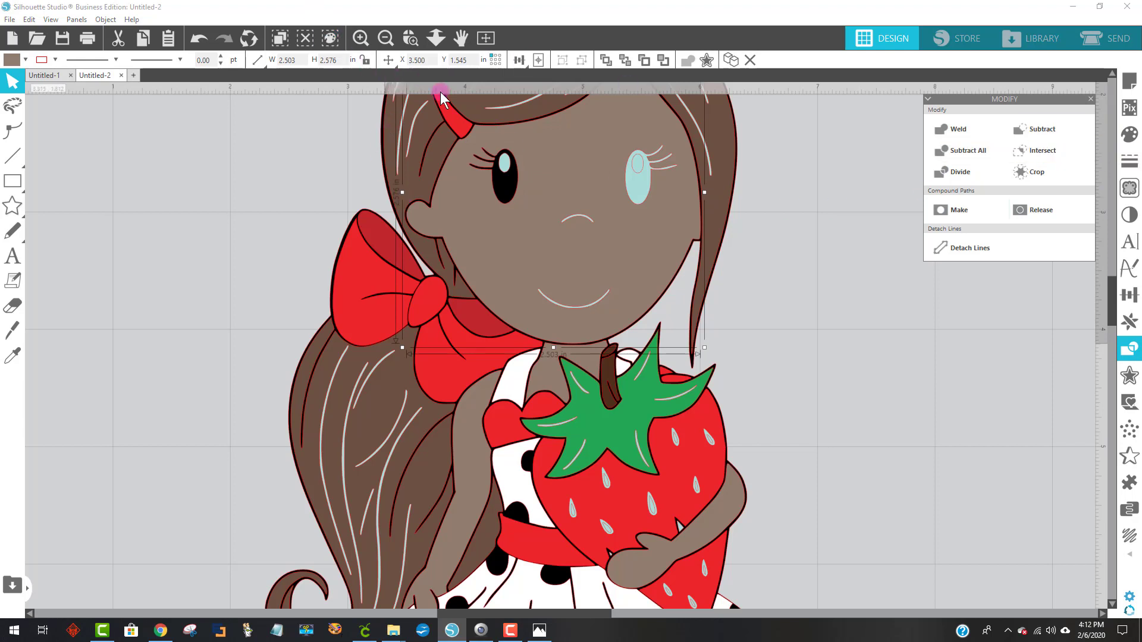
left_click_drag(483, 196, 788, 262)
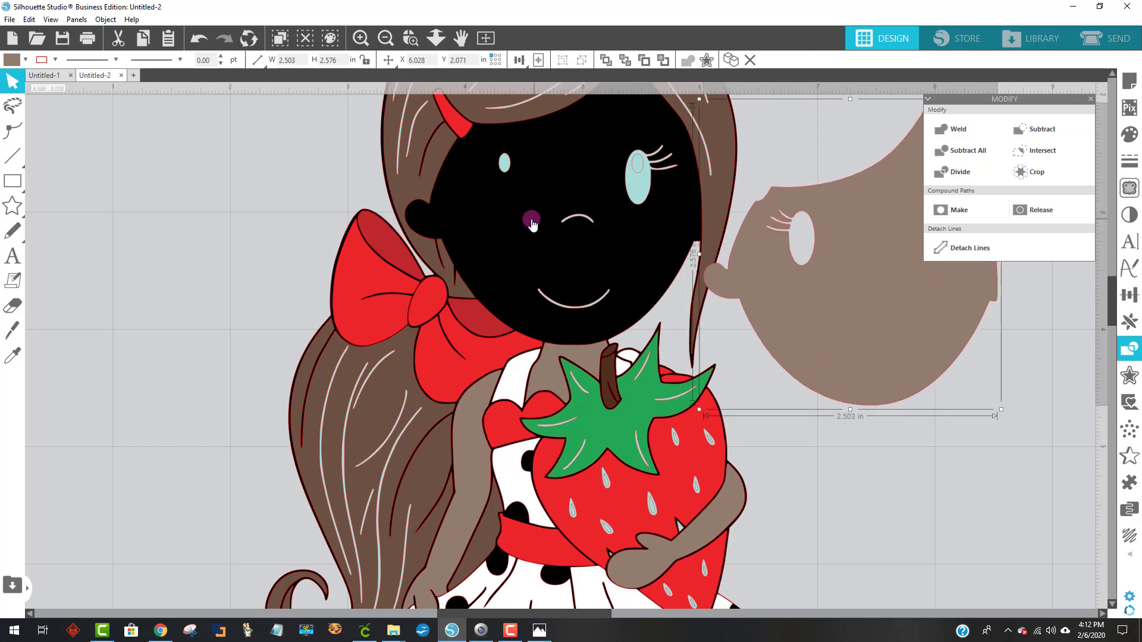
left_click_drag(902, 308, 643, 240)
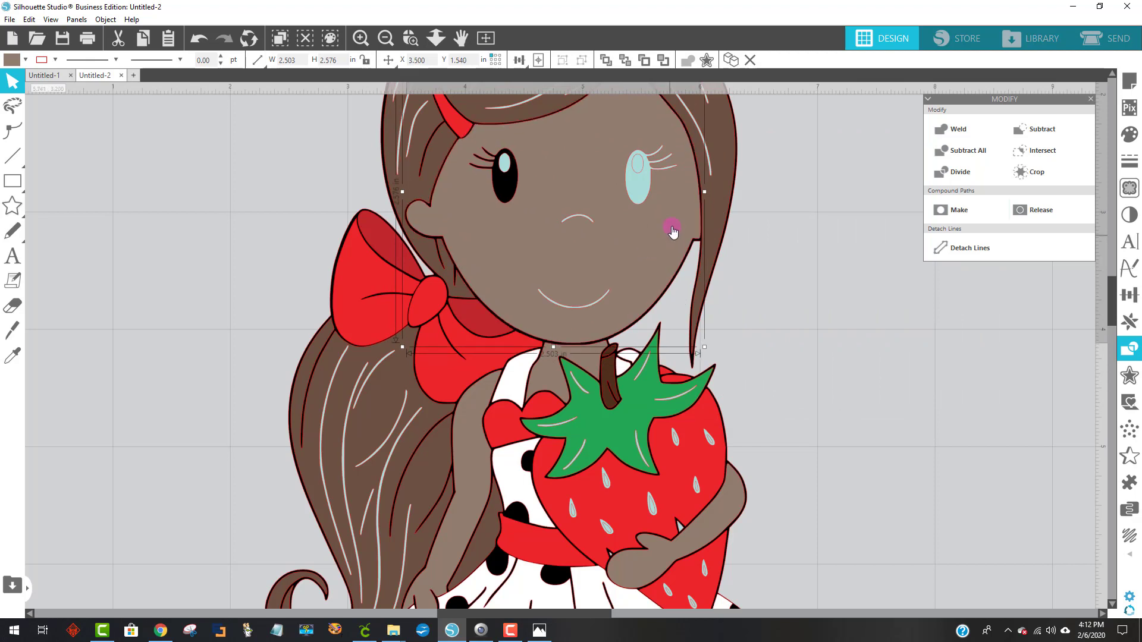
Subtract the other light-blue eye with its lashes from the brown face piece.
left_click(642, 194)
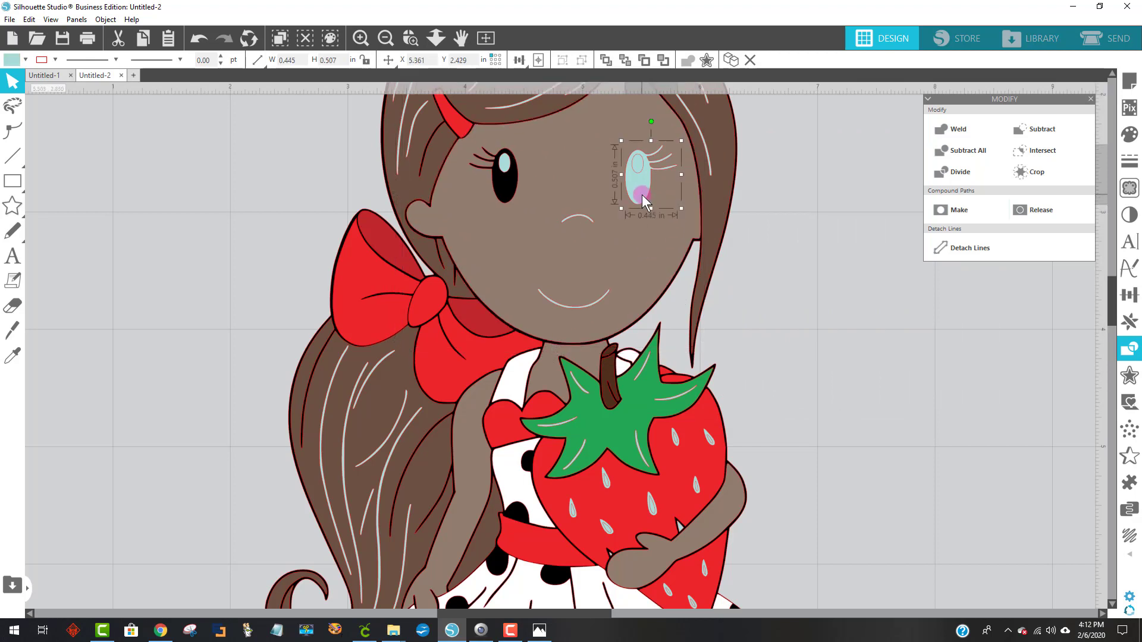
left_click(605, 186, "shift")
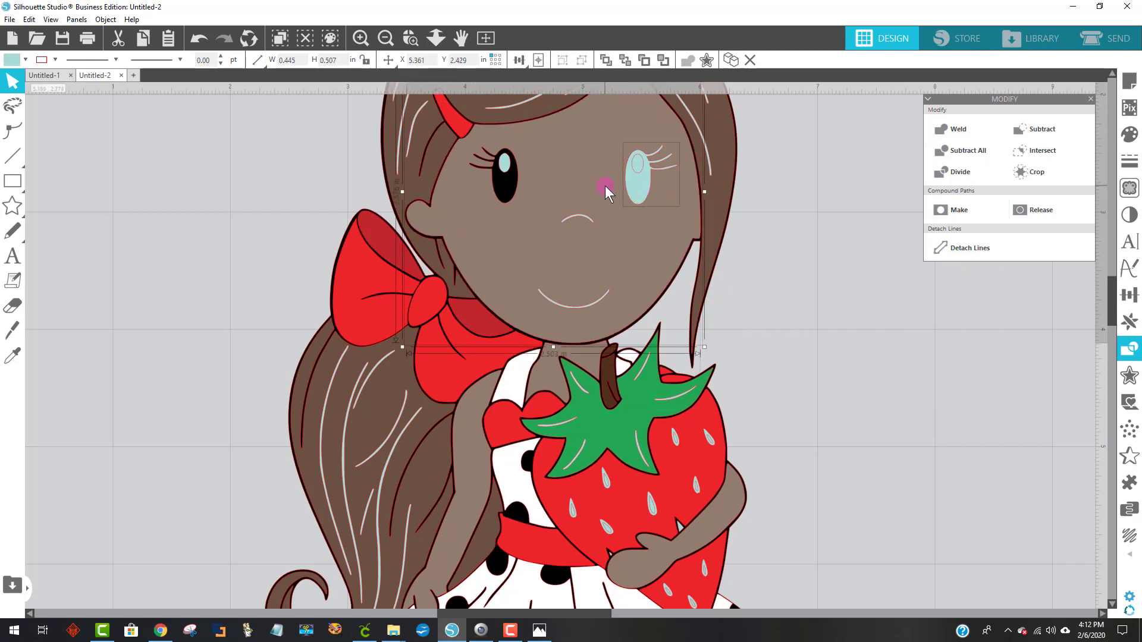
left_click(1054, 130)
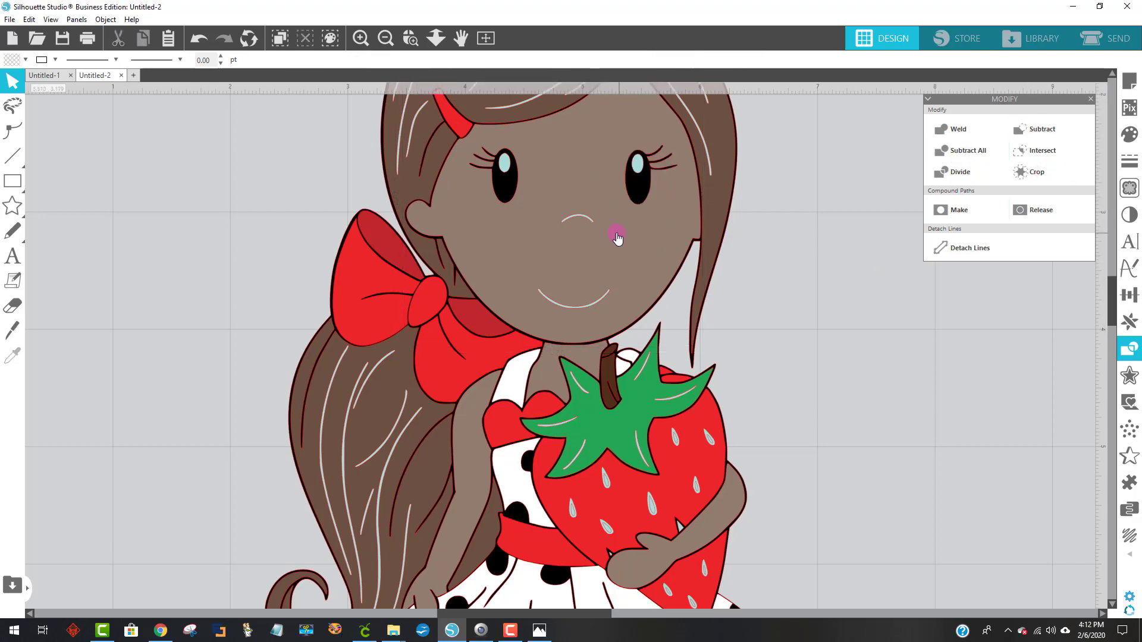
Subtract the small curved nose line from the brown face shape.
left_click(578, 220)
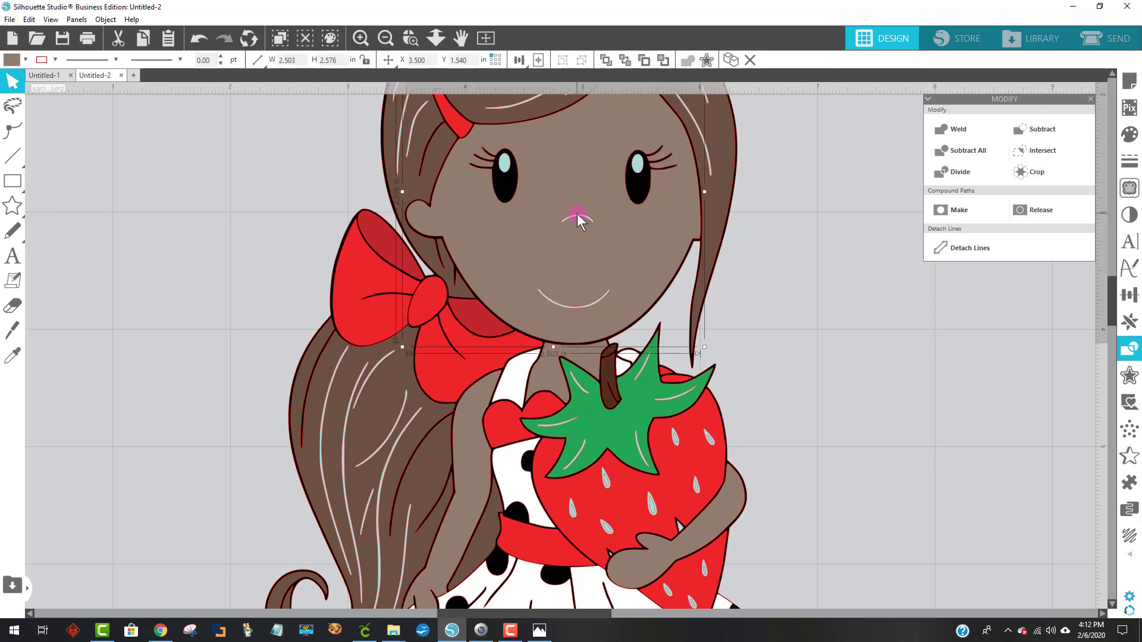
left_click(829, 285)
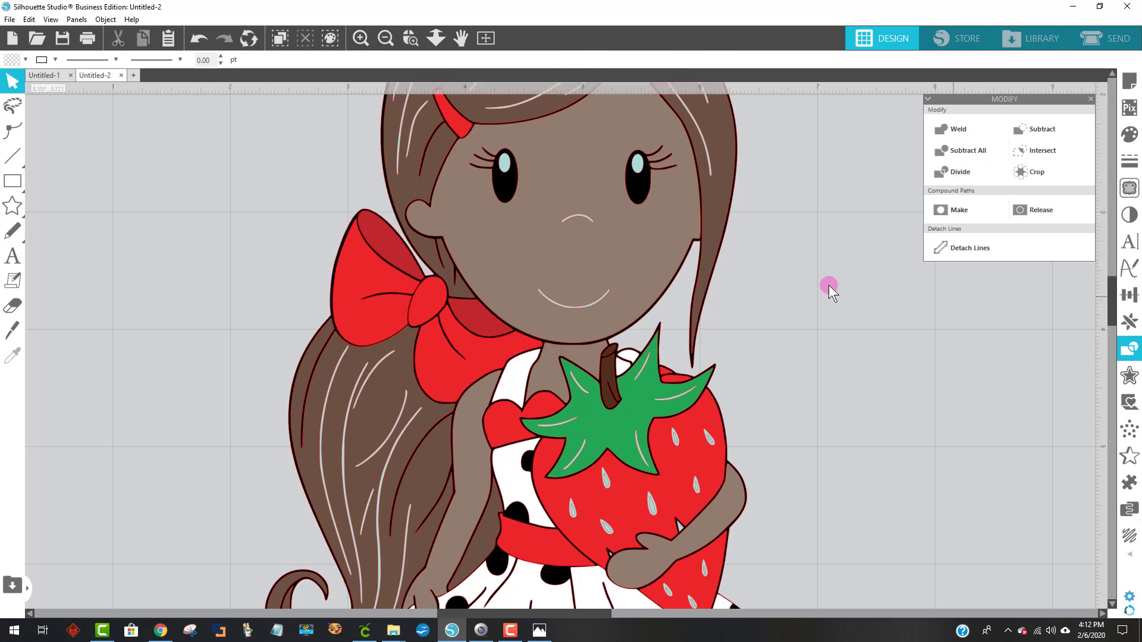
left_click(586, 223)
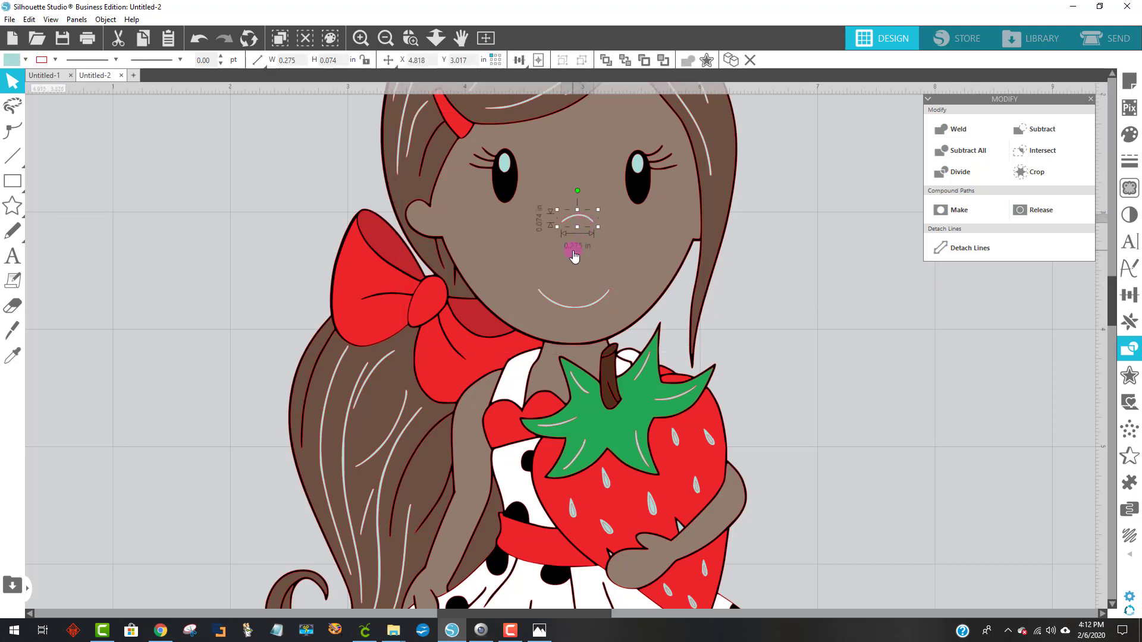
left_click(573, 252, "shift")
left_click(977, 213)
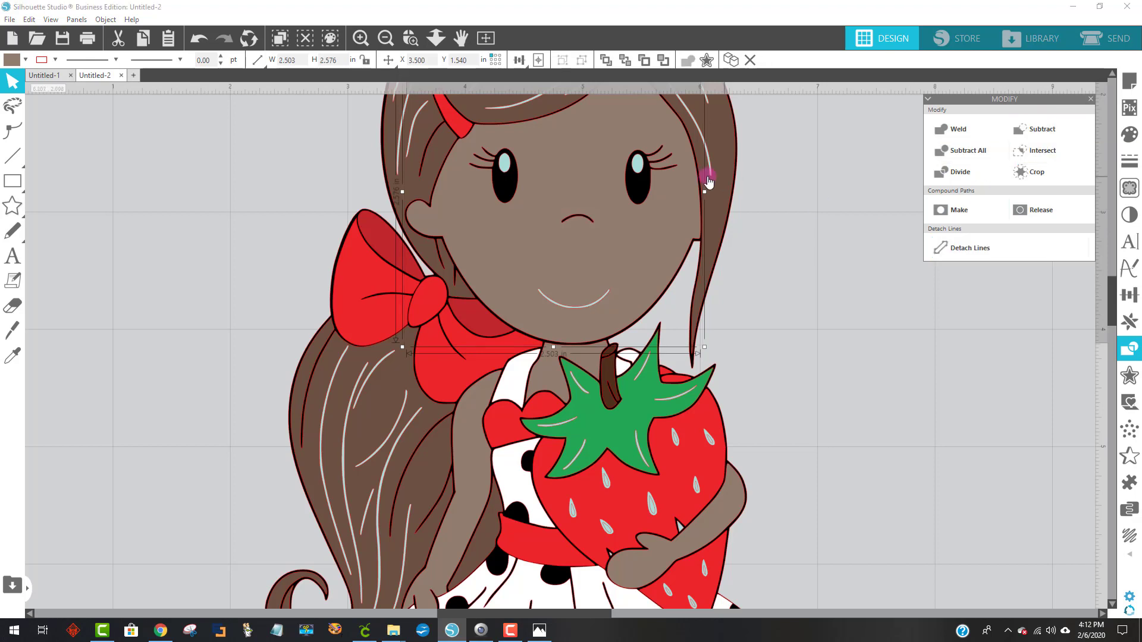
Move the face shape off the figure to inspect its nose cut-out, and place it back over the black layer.
left_click_drag(607, 249, 854, 359)
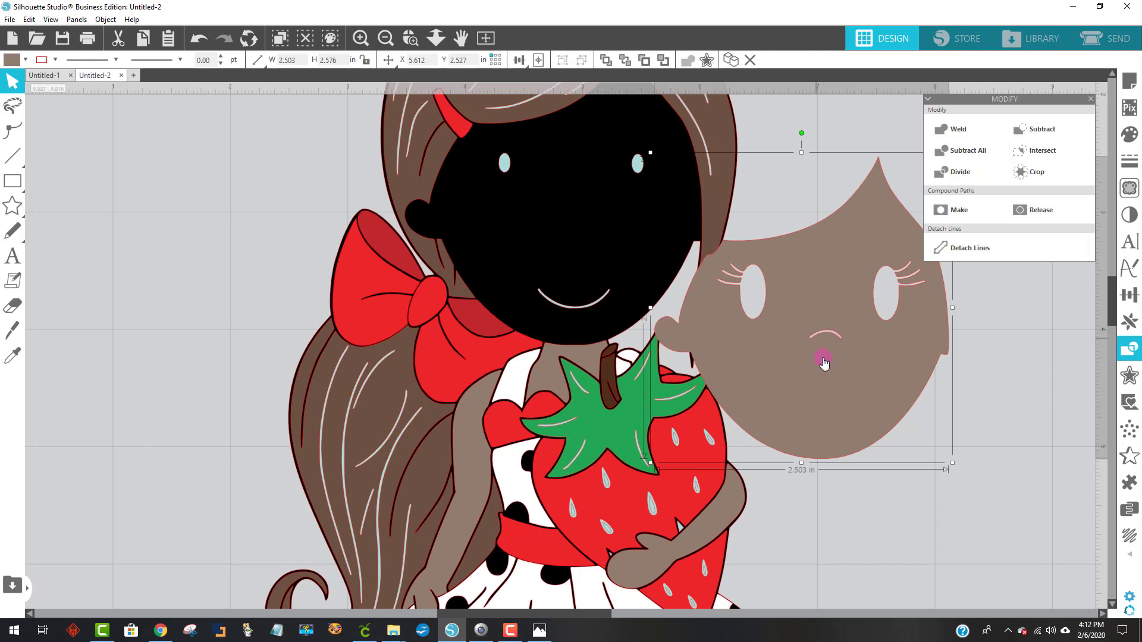
left_click_drag(824, 362, 584, 257)
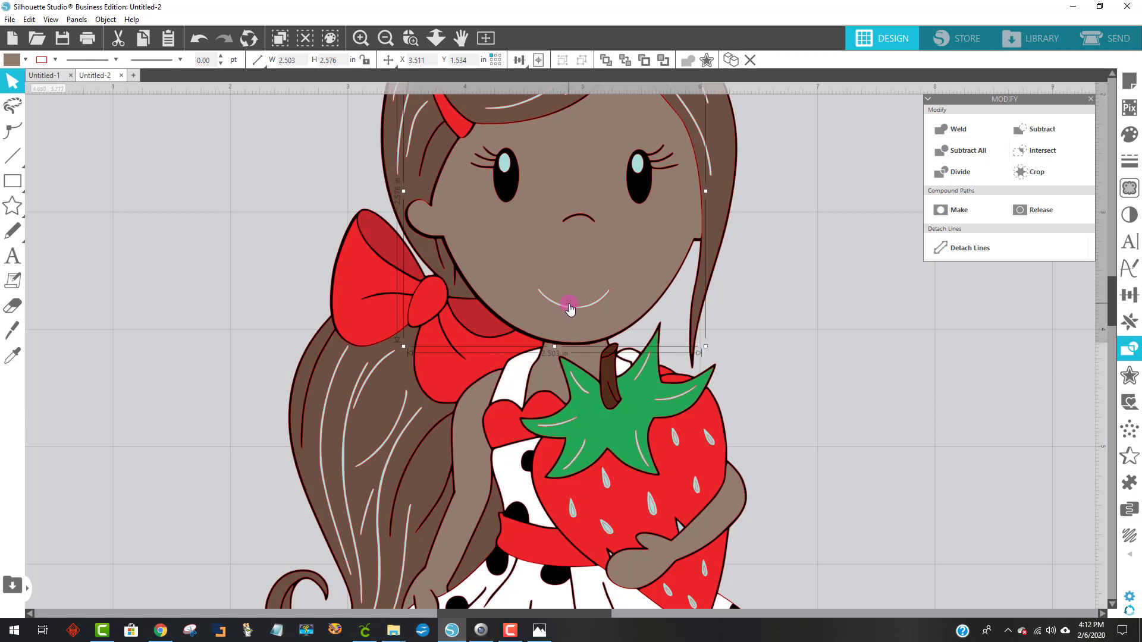
left_click(899, 330)
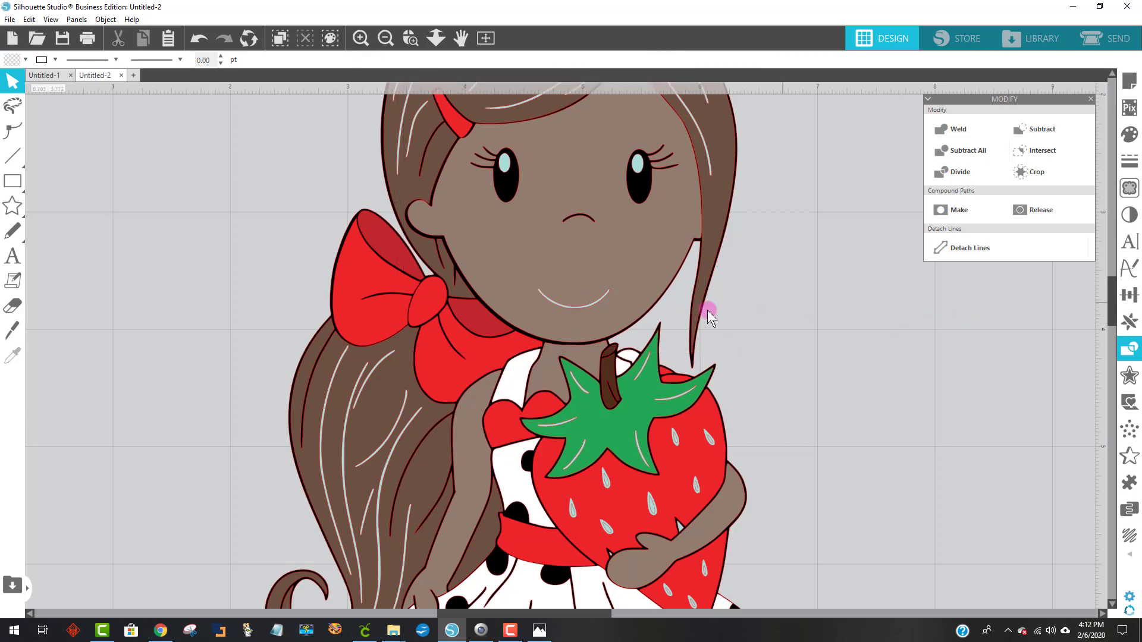
Subtract the curved smile line from the brown face shape.
left_click(589, 308)
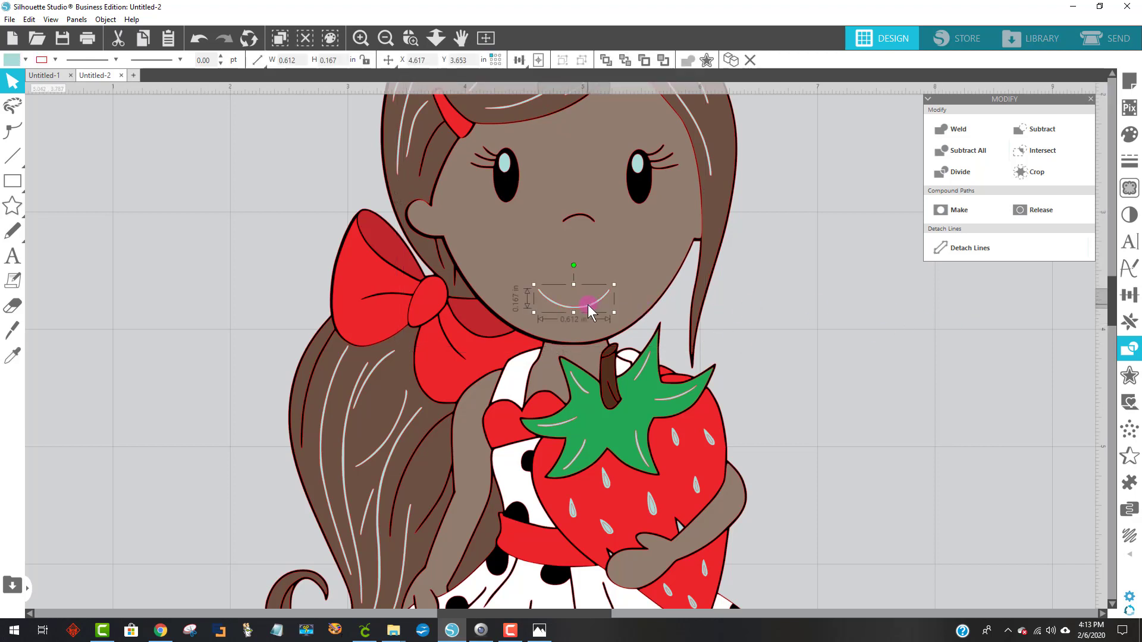
left_click(635, 267)
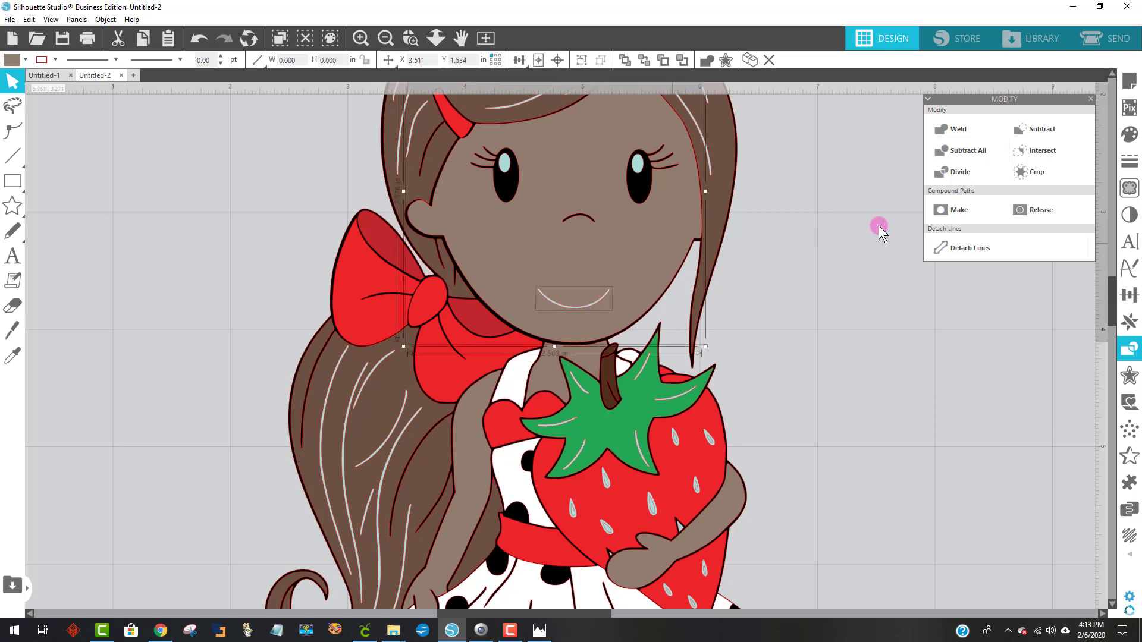
left_click(1041, 129)
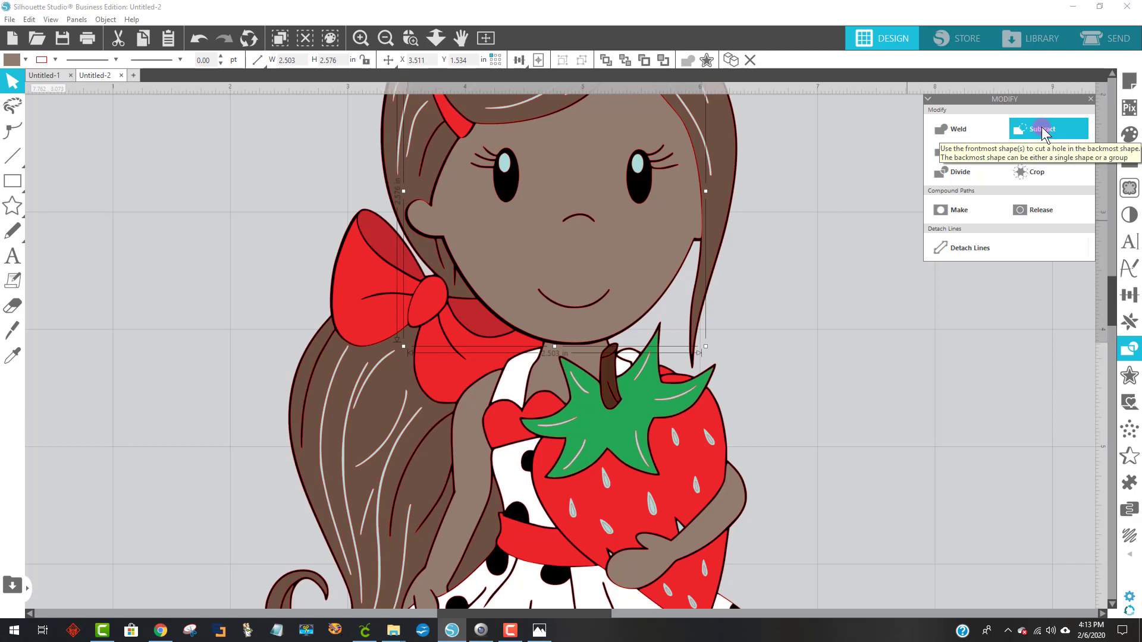
scroll(943, 286, "down", 1)
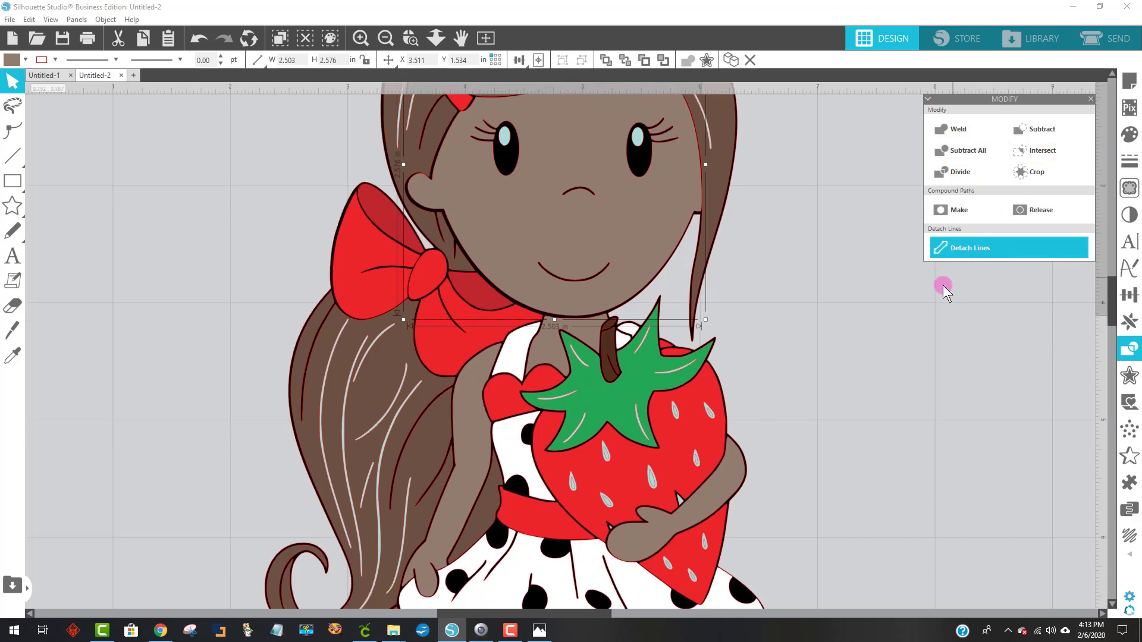
scroll(943, 286, "down", 10)
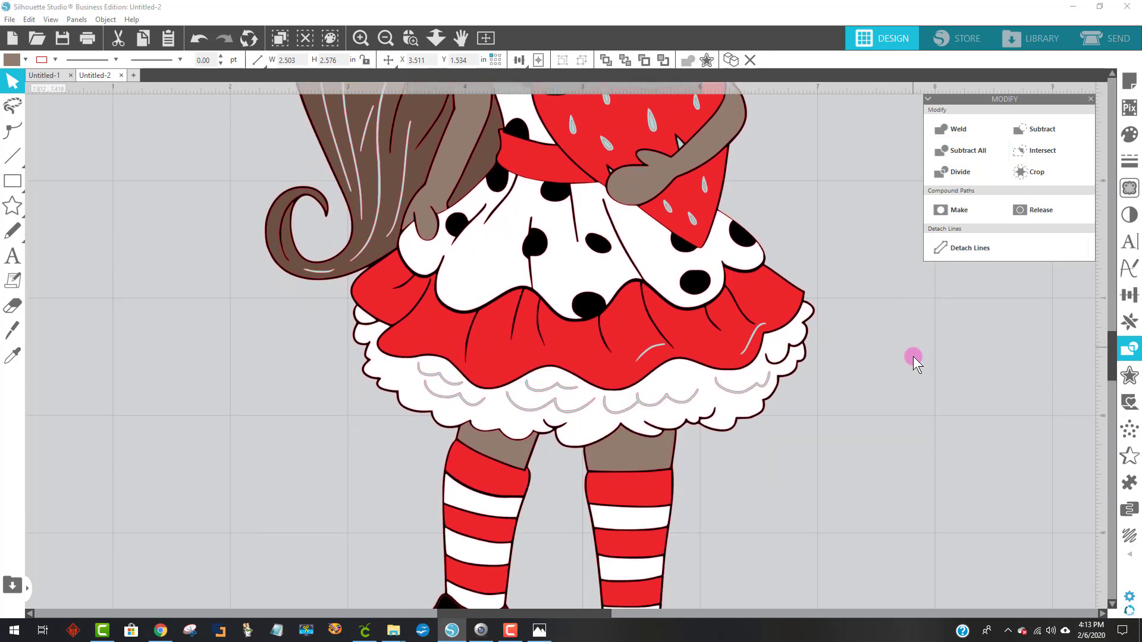
scroll(913, 356, "down", 1)
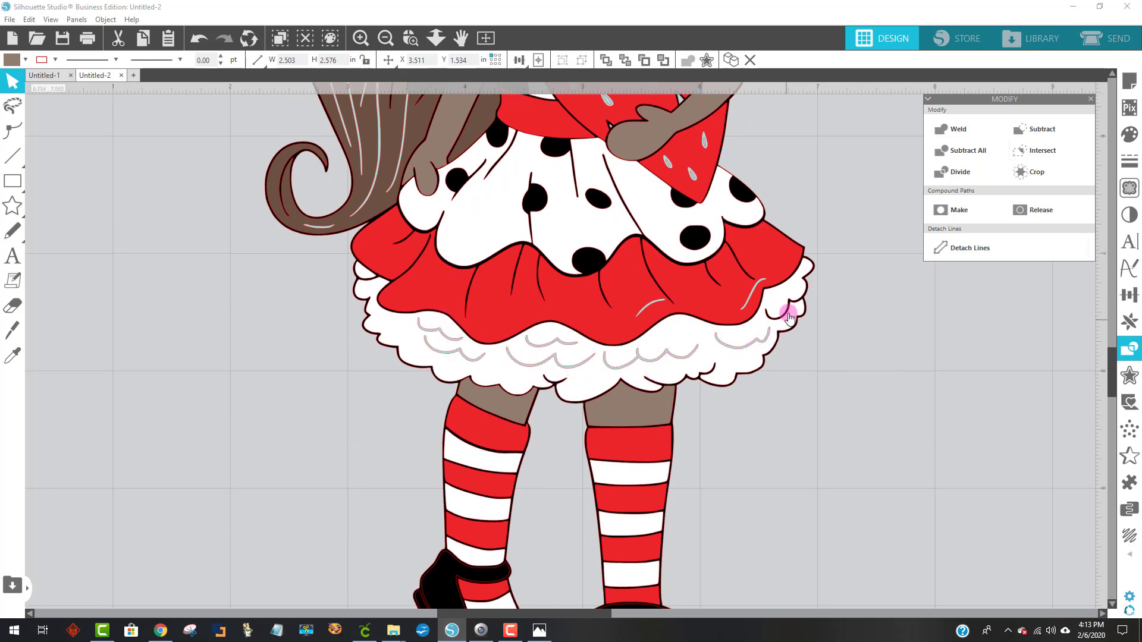
left_click(448, 340)
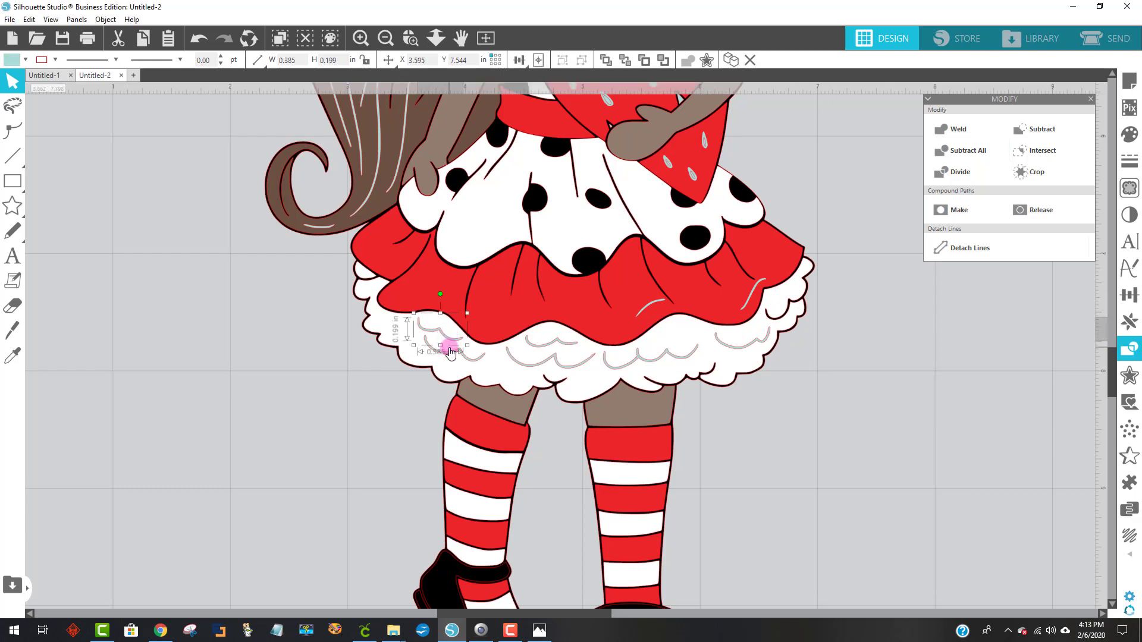
left_click(476, 360, "shift")
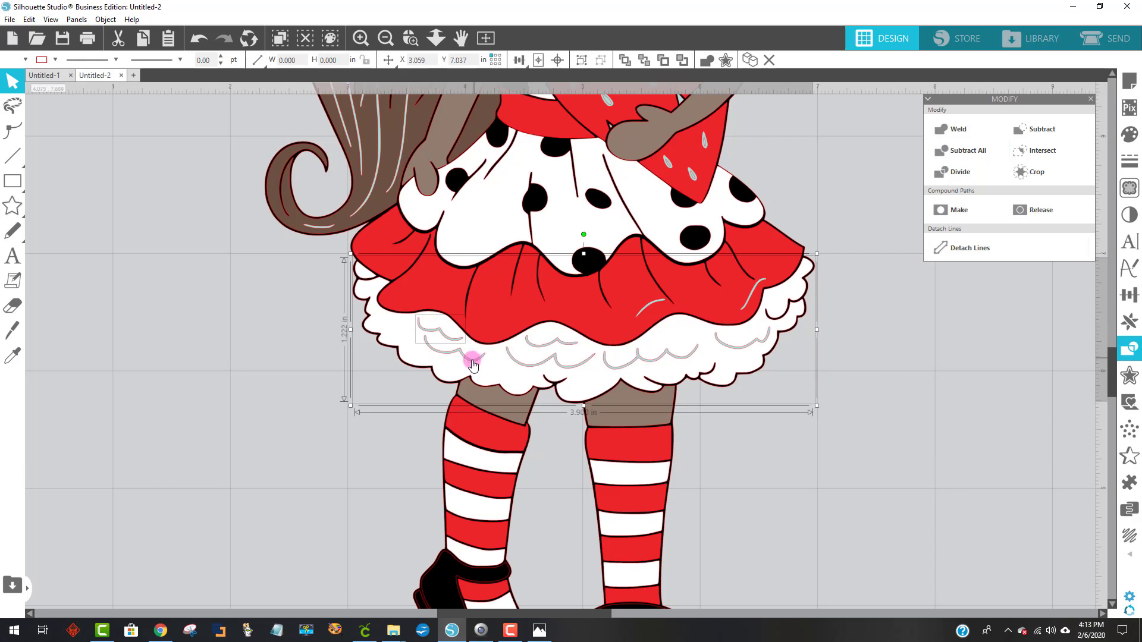
left_click(394, 441)
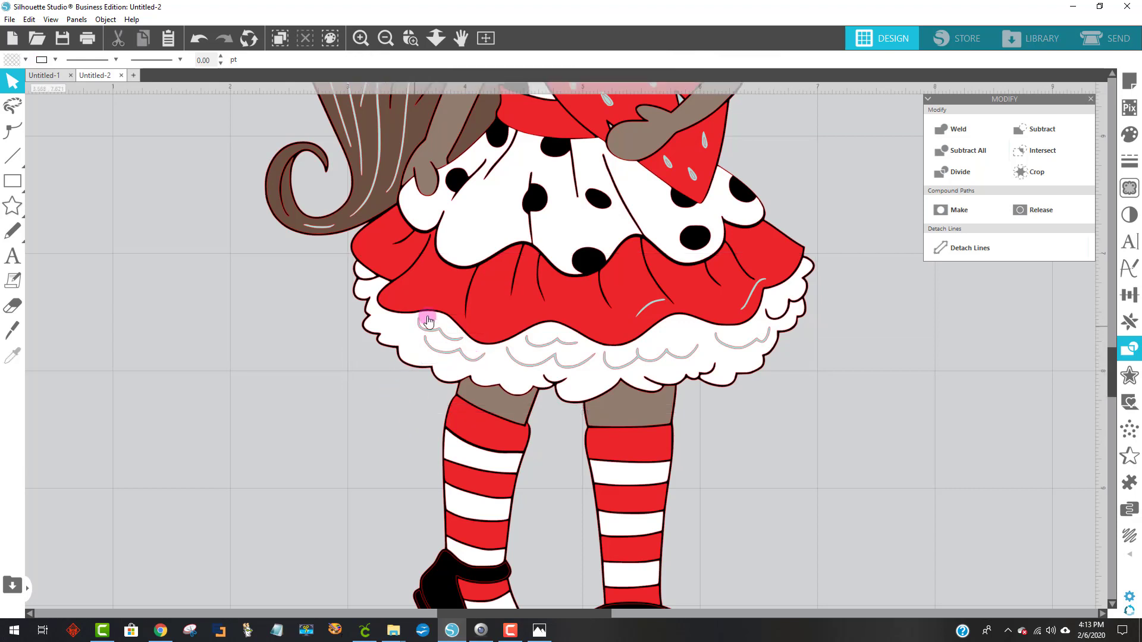
Select the six scalloped detail lines on the lace trim and subtract them from the white petticoat shape.
left_click(430, 332)
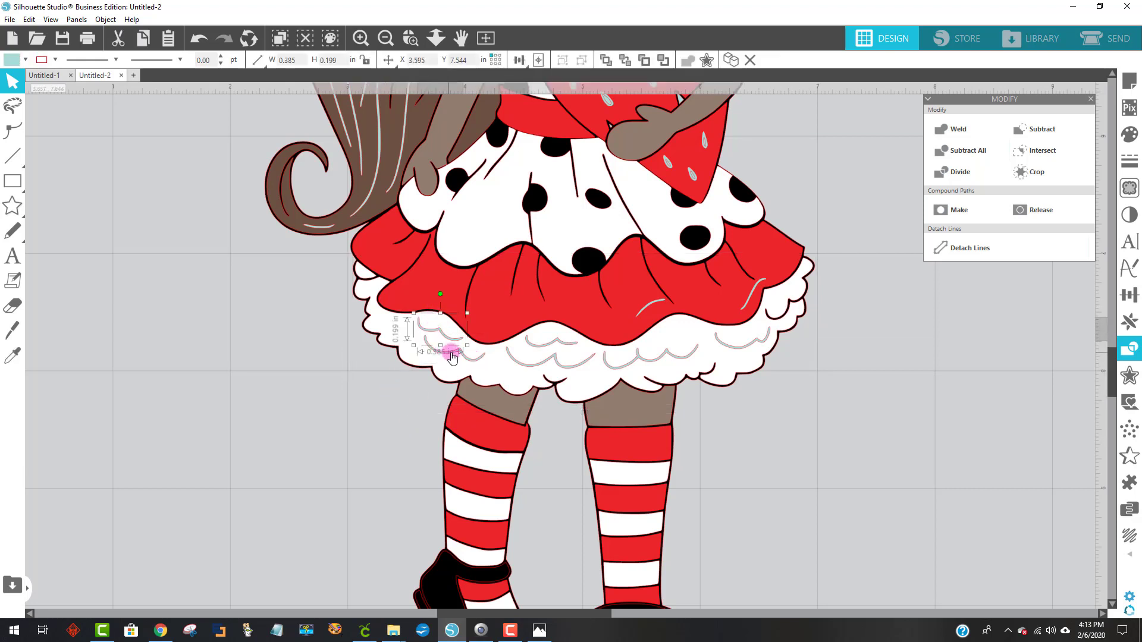
left_click(468, 360, "shift")
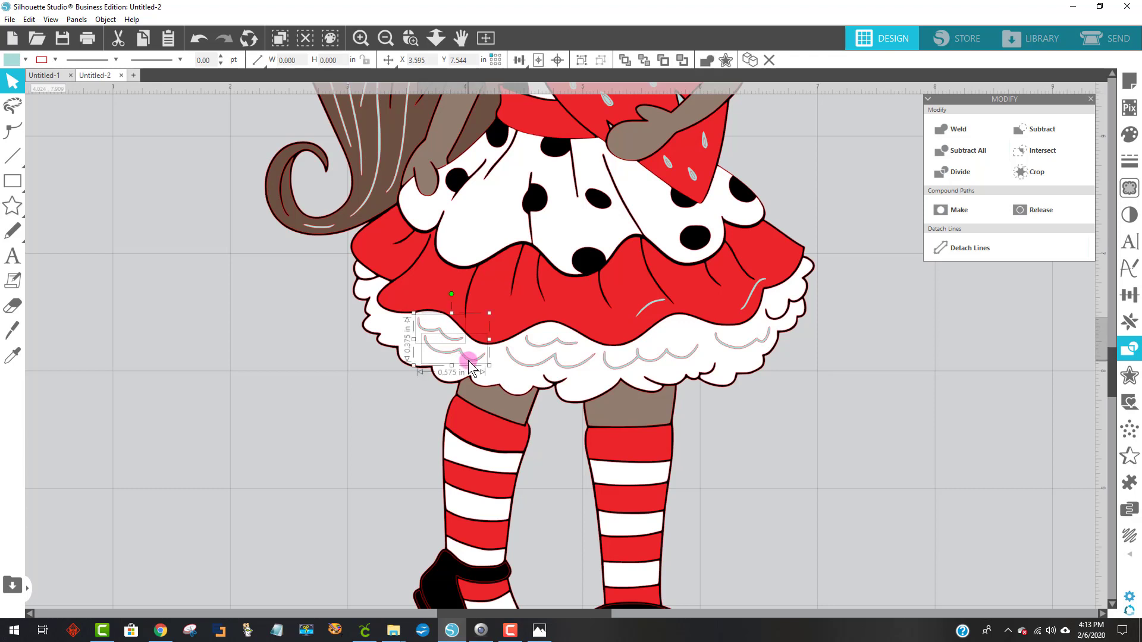
left_click(543, 348, "shift")
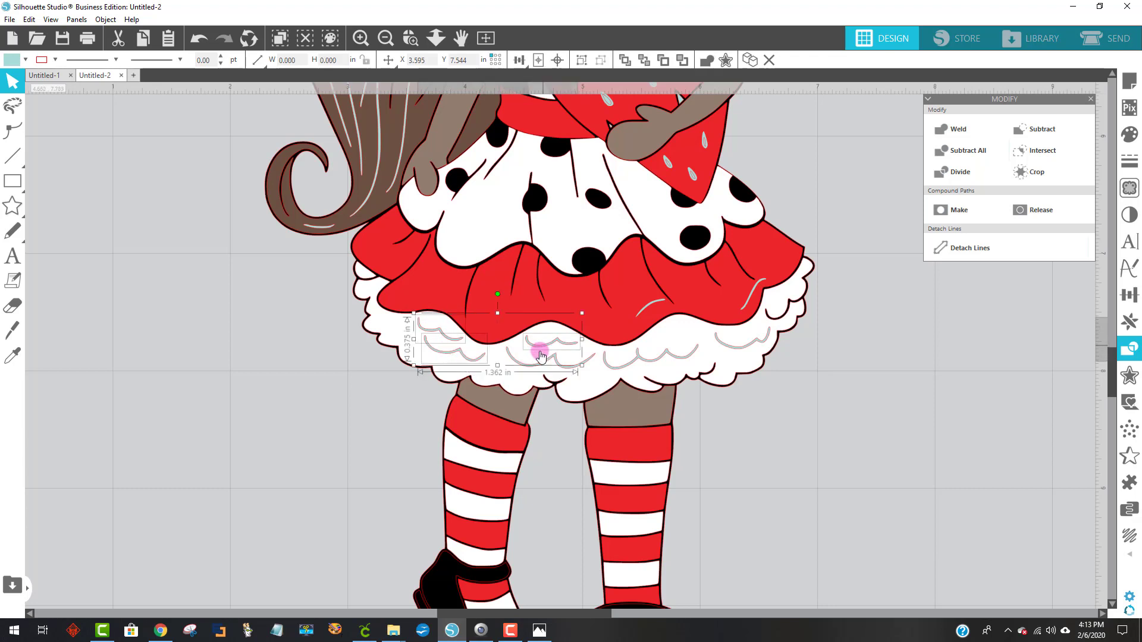
left_click(587, 363, "shift")
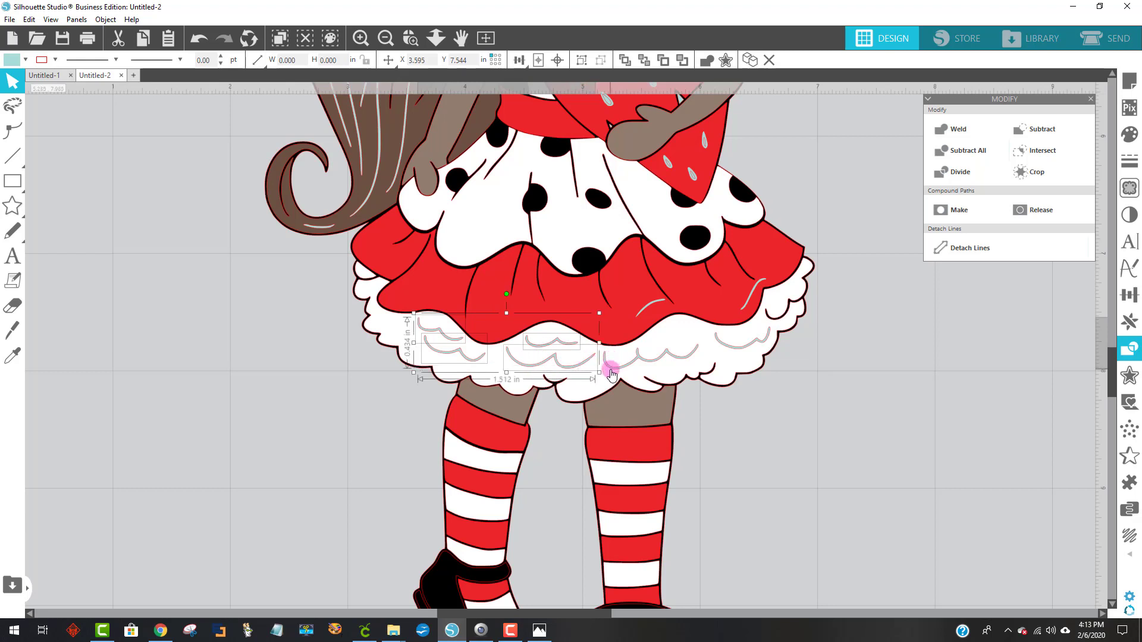
left_click(613, 371, "shift")
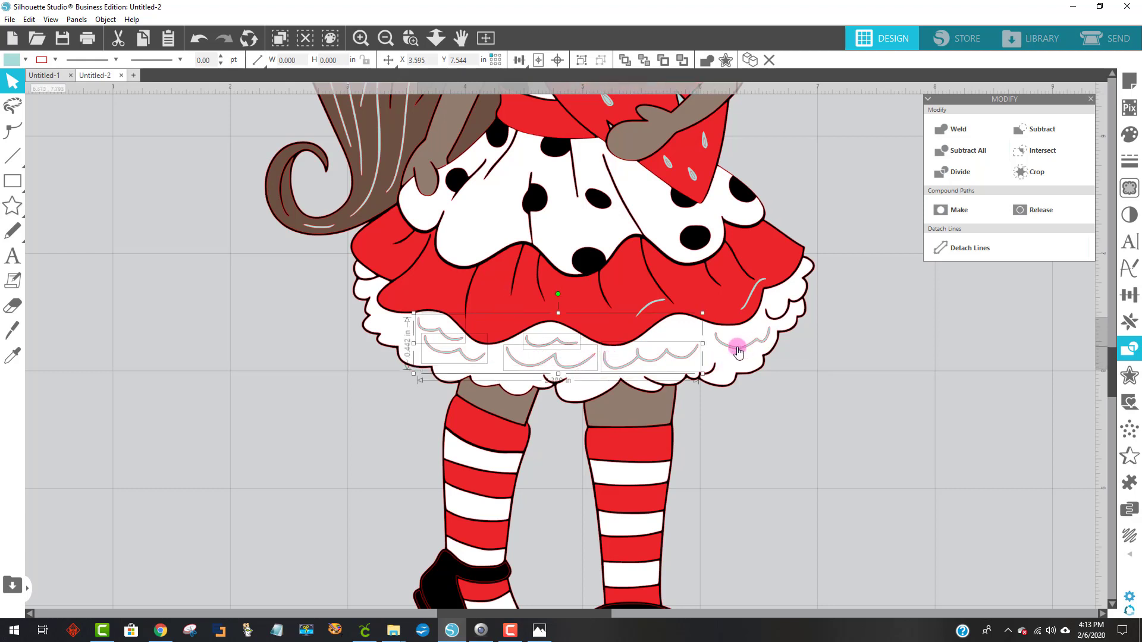
left_click(694, 333, "shift")
left_click(1049, 126)
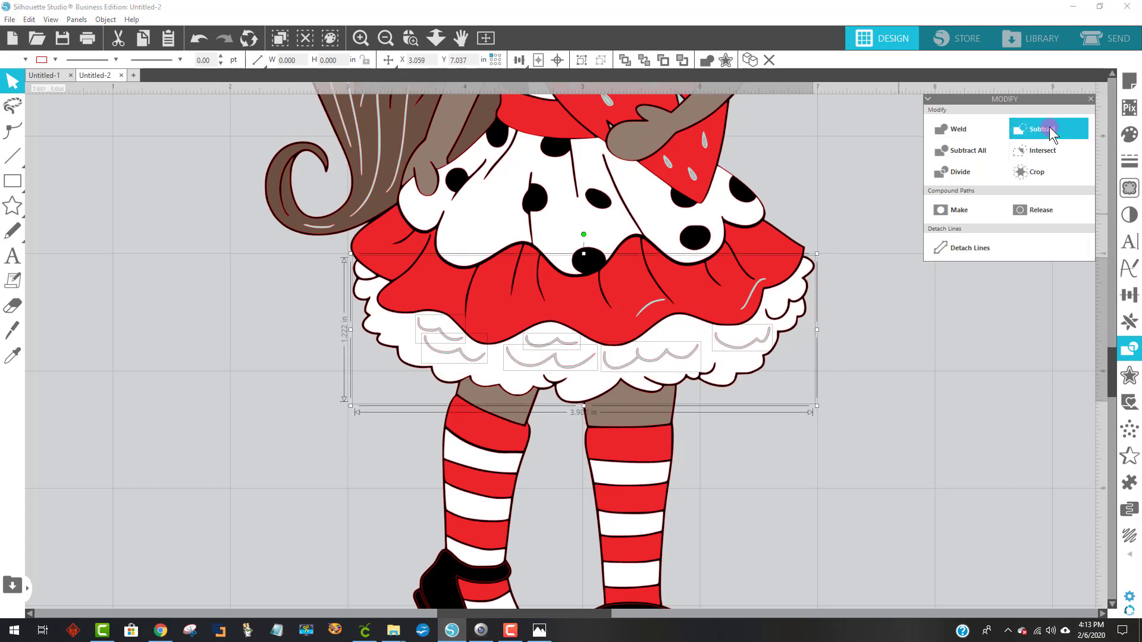
Select the long strand lines inside the ponytail and subtract them from the brown ponytail shape.
scroll(1002, 443, "down", 2)
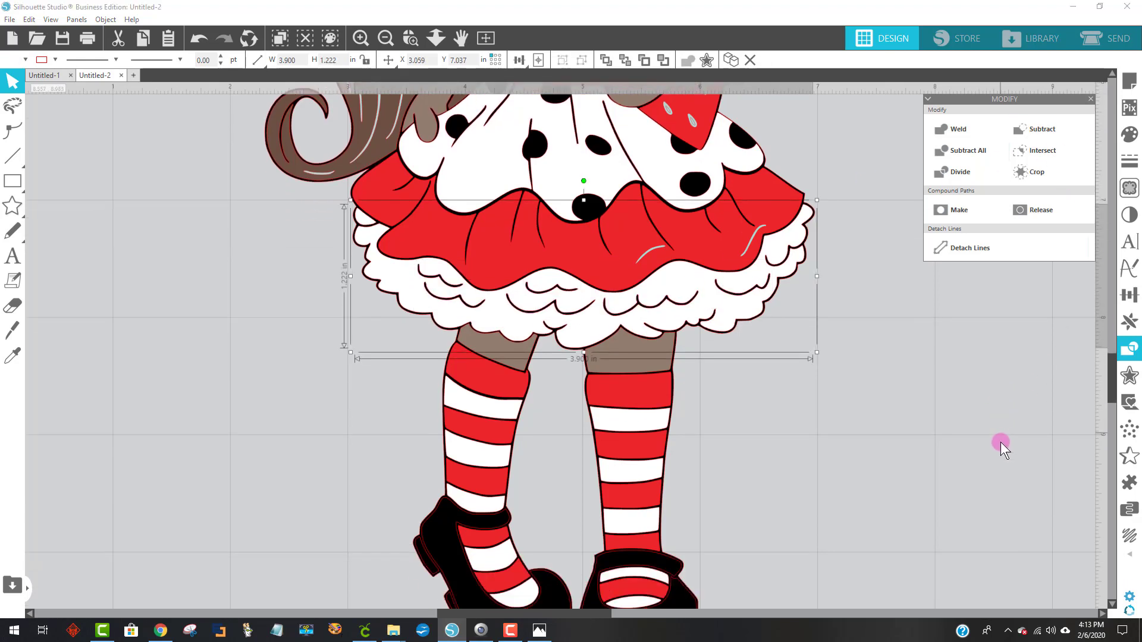
scroll(1002, 441, "up", 2)
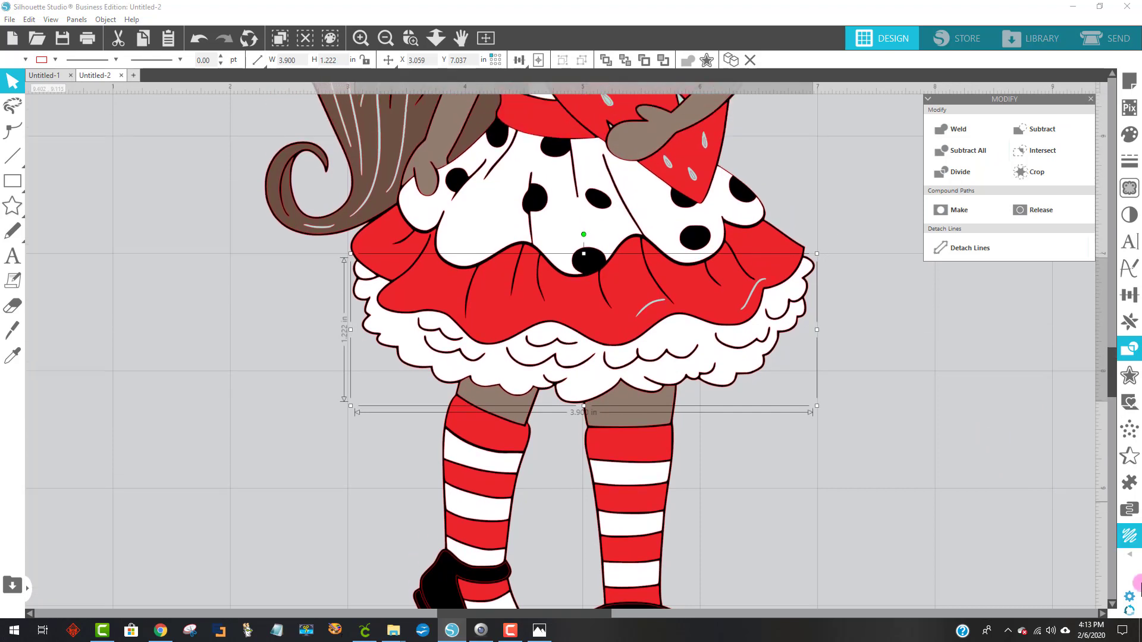
scroll(797, 412, "up", 6)
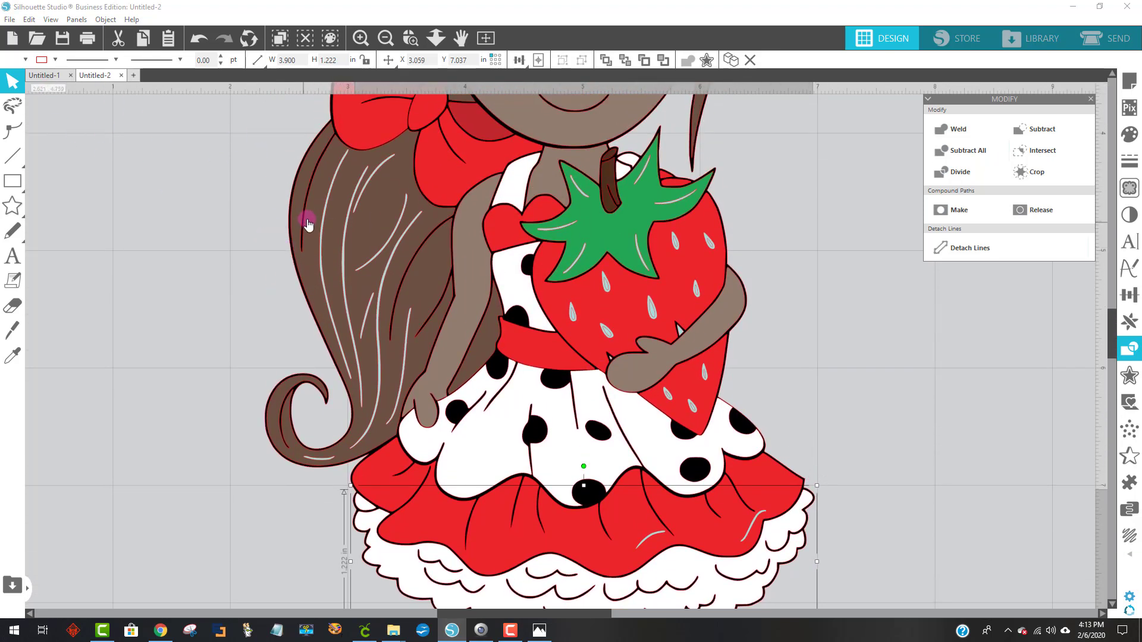
left_click(324, 215)
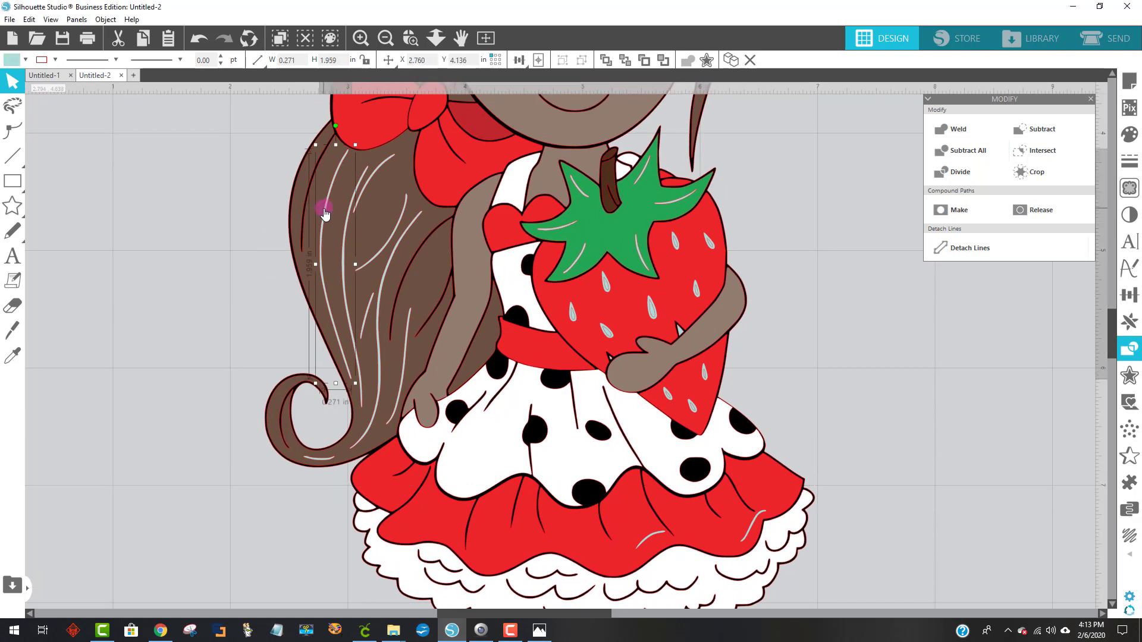
left_click(365, 175, "shift")
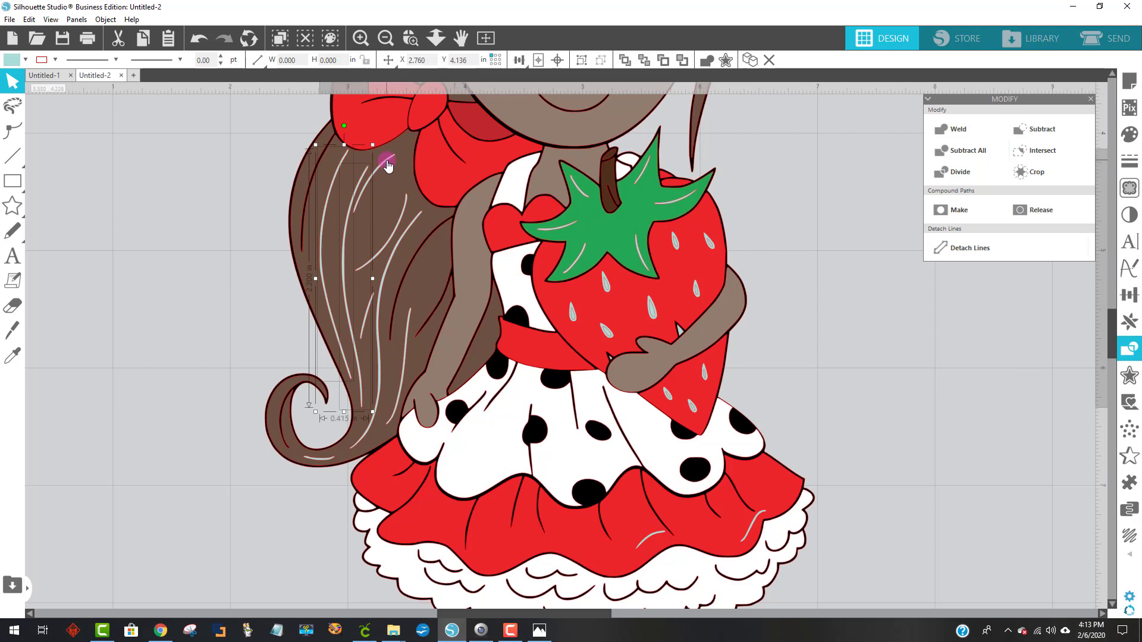
left_click(389, 158, "shift")
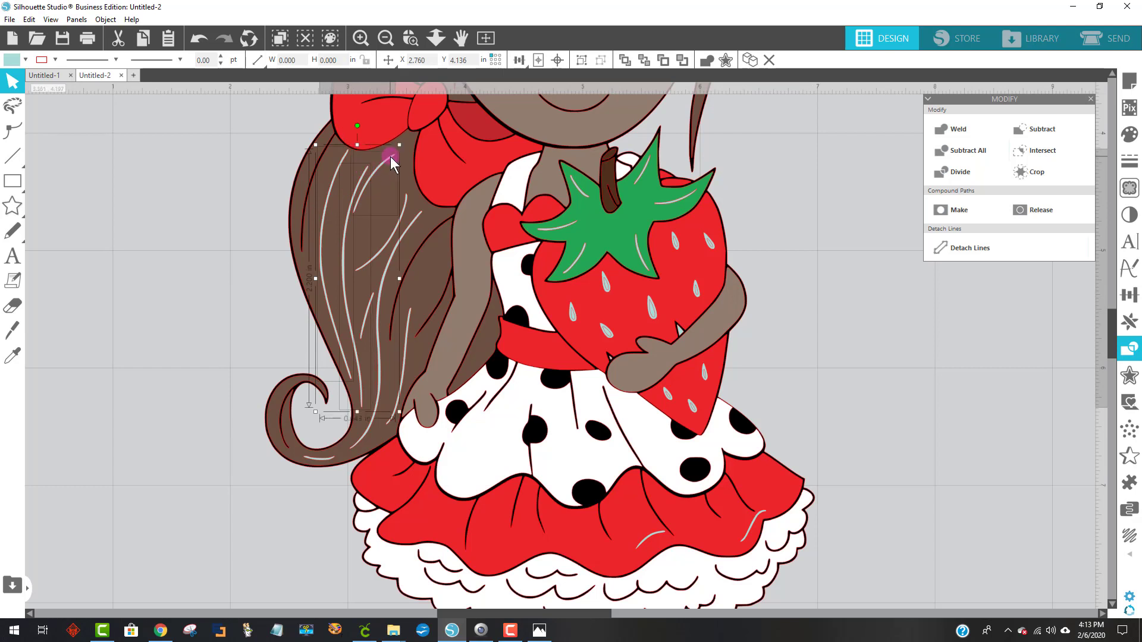
left_click(405, 208, "shift")
left_click(418, 219, "shift")
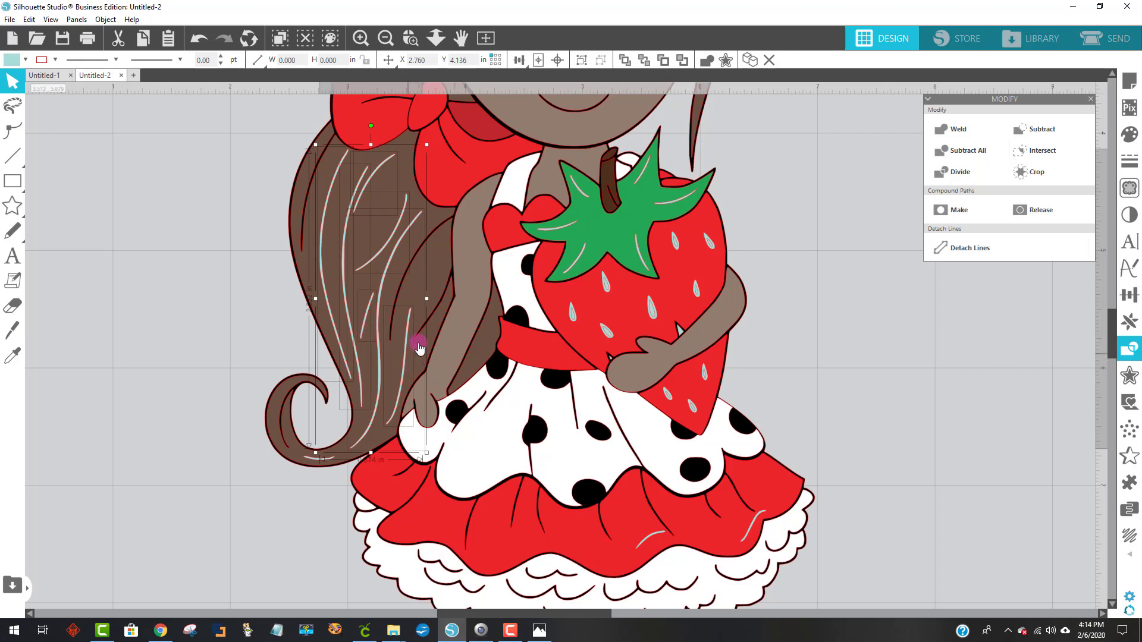
left_click(439, 266)
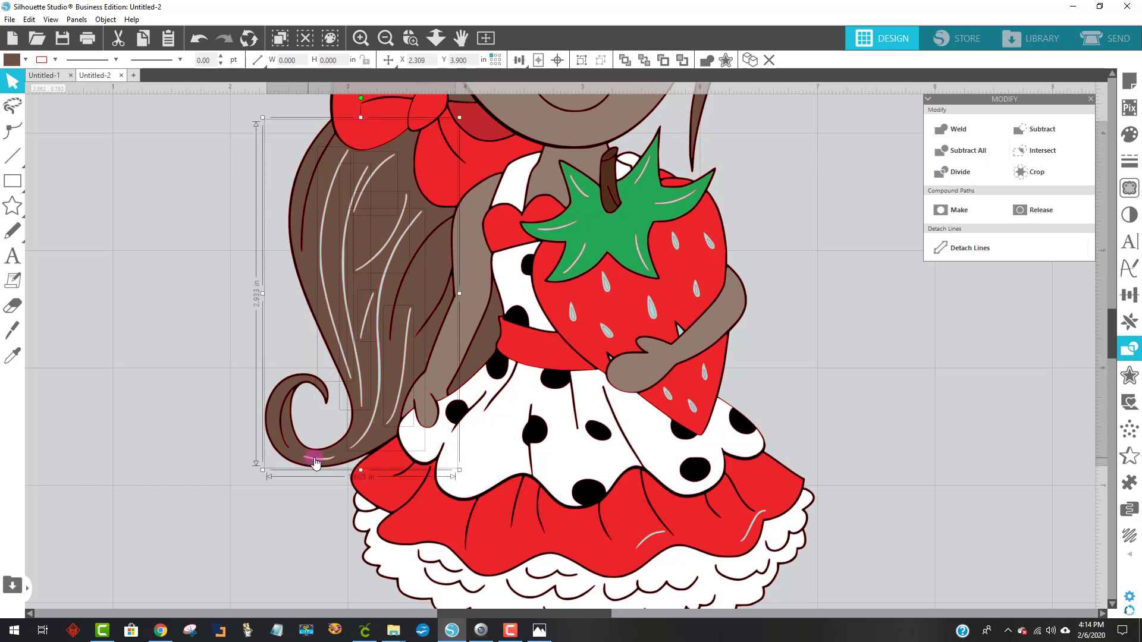
left_click(1046, 132)
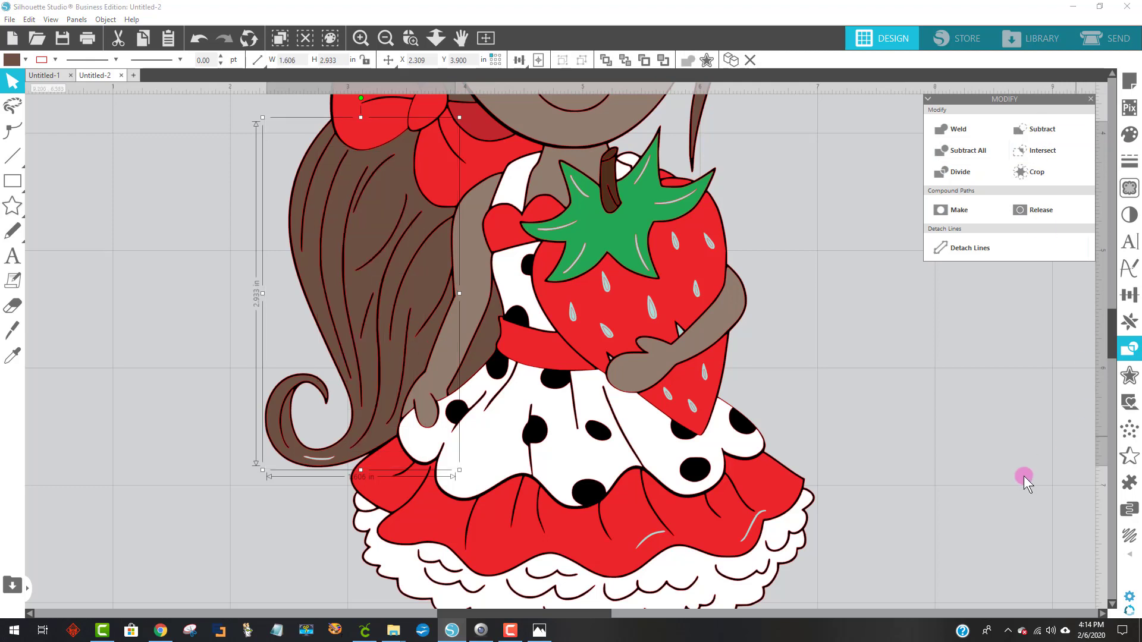
Subtract the short highlight line in the ponytail's bottom curl from the ponytail shape, and close the Modify tools.
left_click(308, 470)
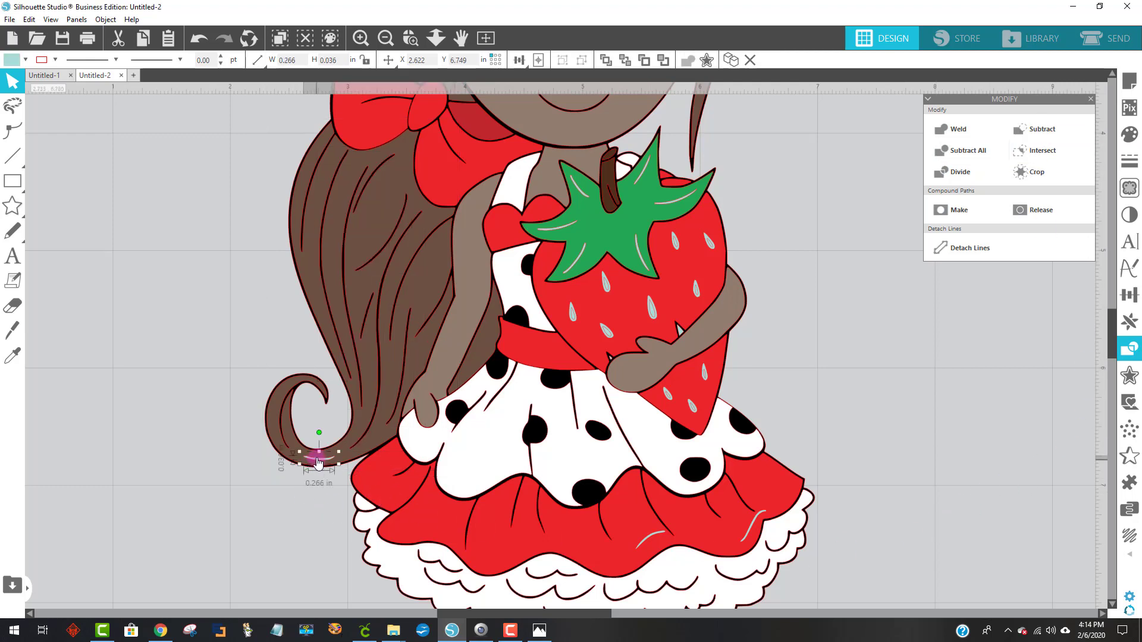
left_click(352, 441)
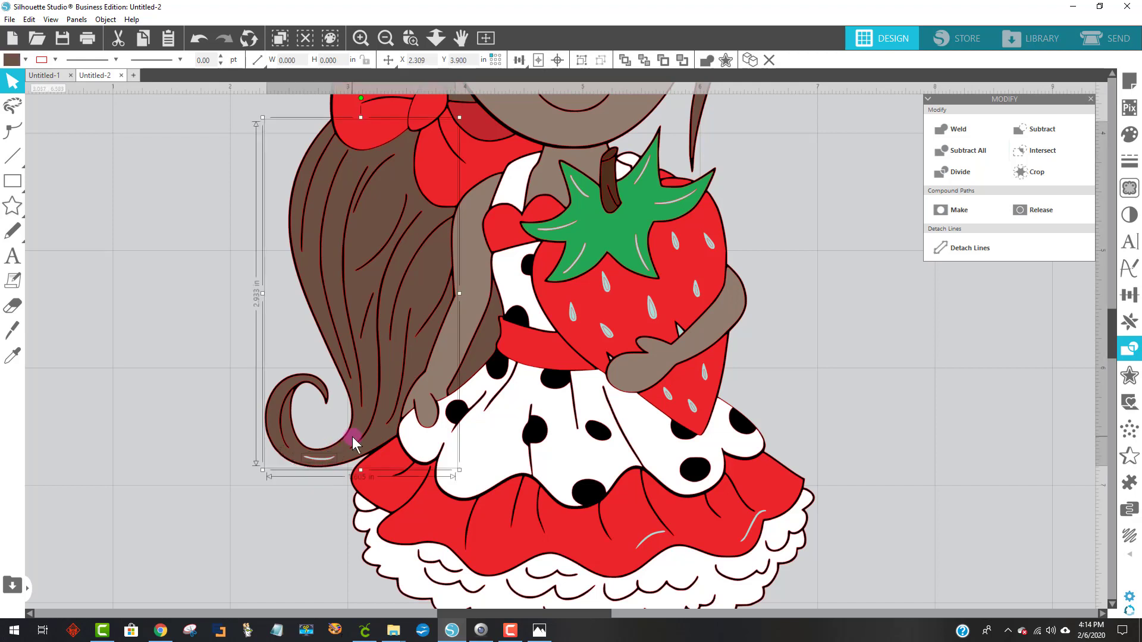
left_click(1040, 132)
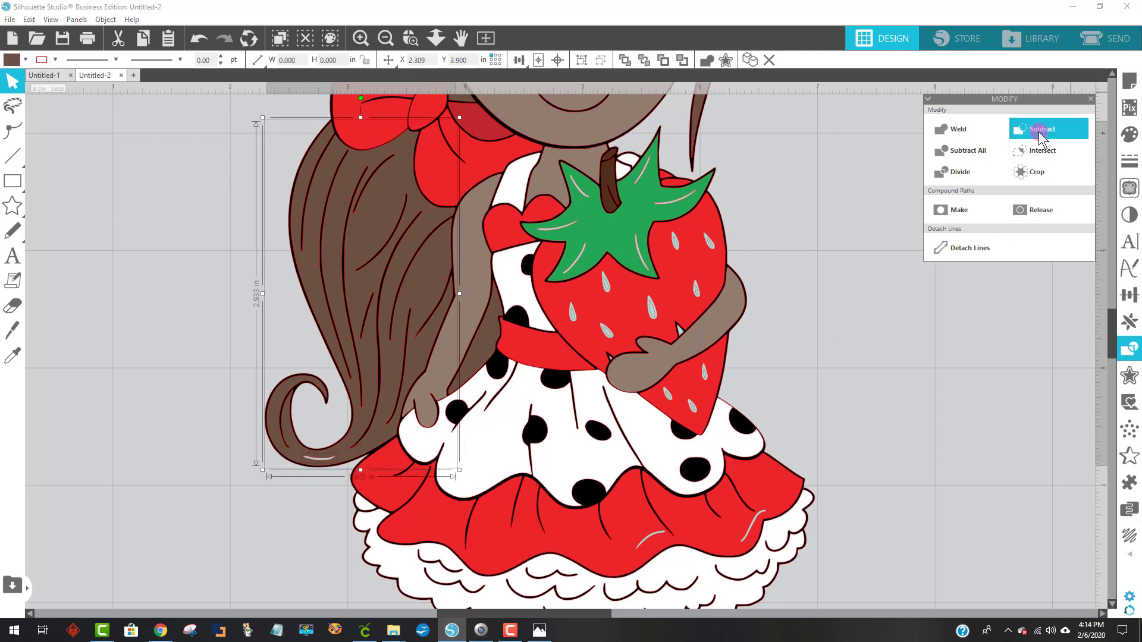
left_click(1059, 370)
left_click(1091, 99)
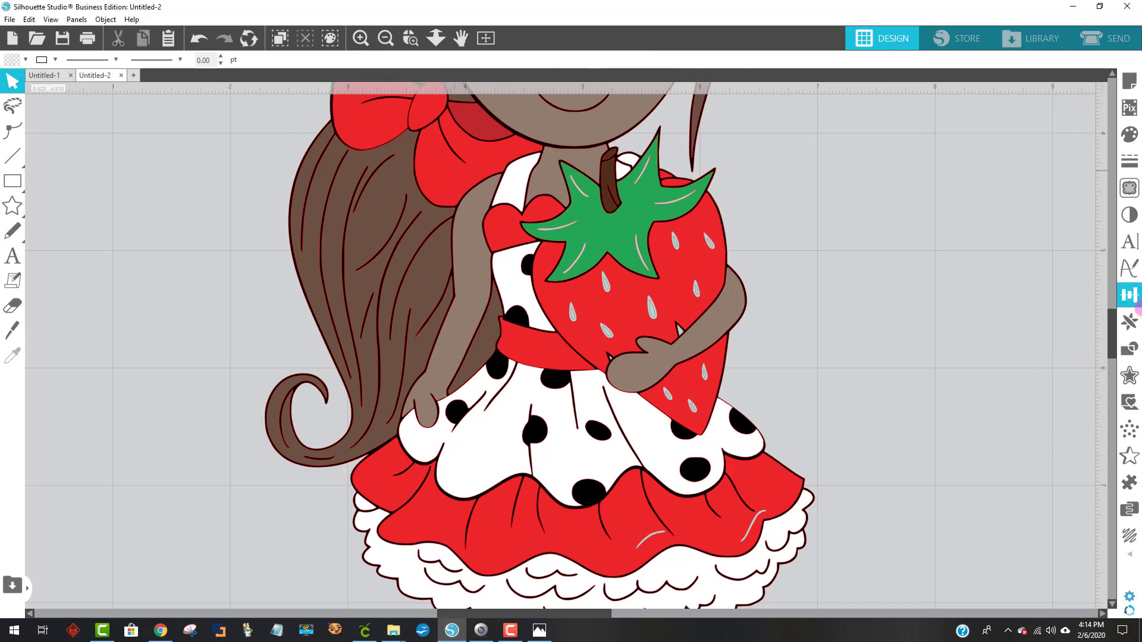
Select the light blue highlights in both eyes and change their fill colour to white.
left_click(1136, 359)
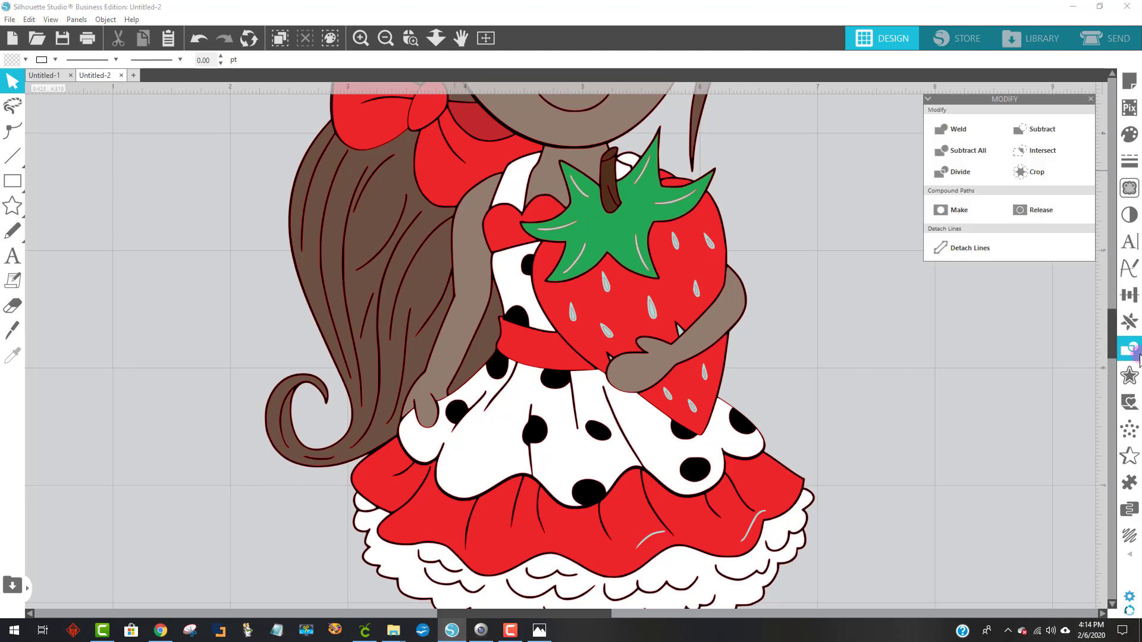
scroll(931, 429, "up", 5)
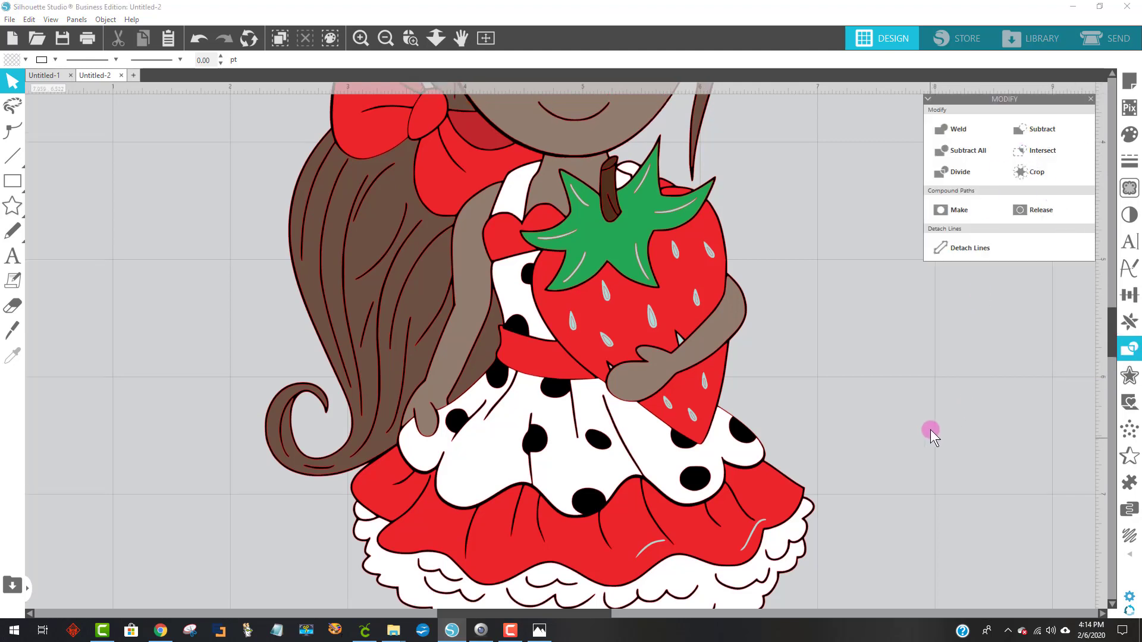
scroll(930, 430, "up", 3)
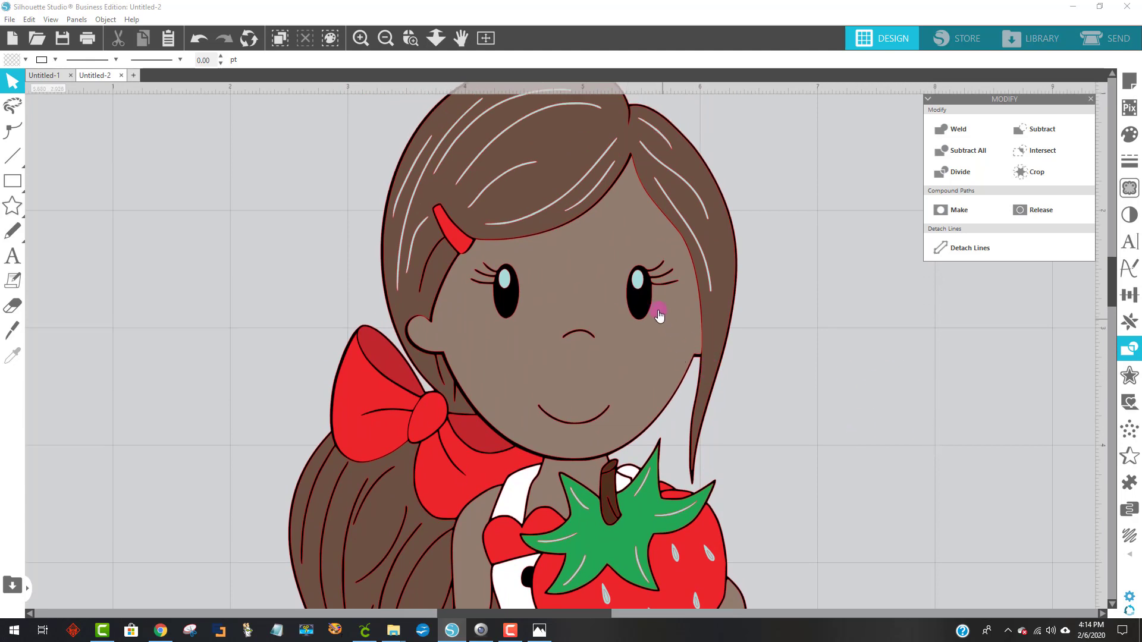
left_click(638, 280)
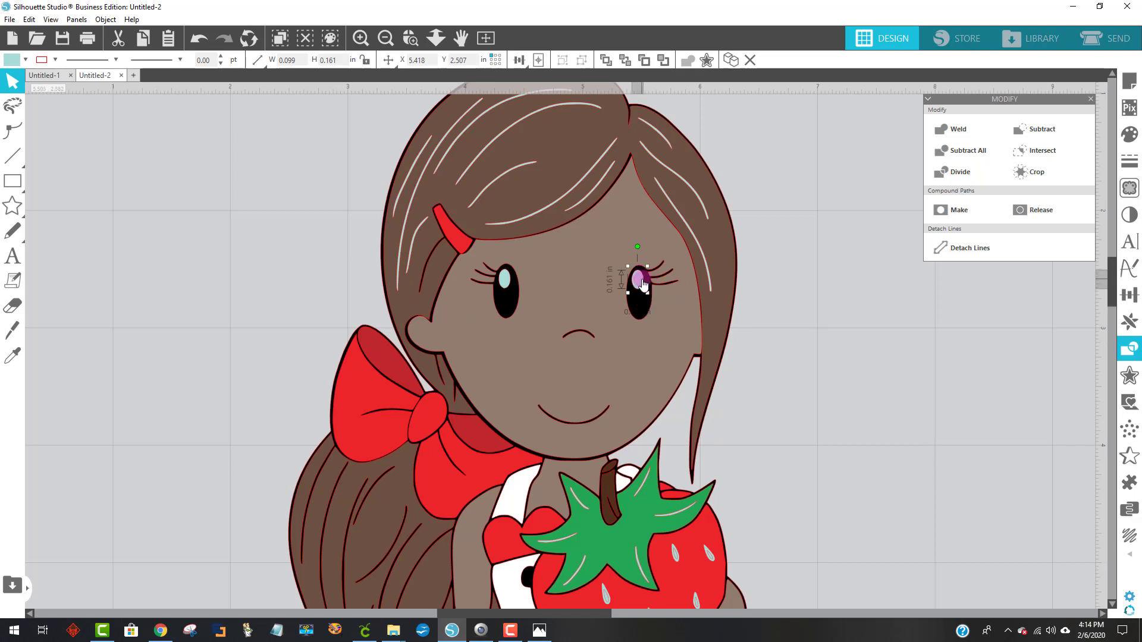
left_click(504, 279, "shift")
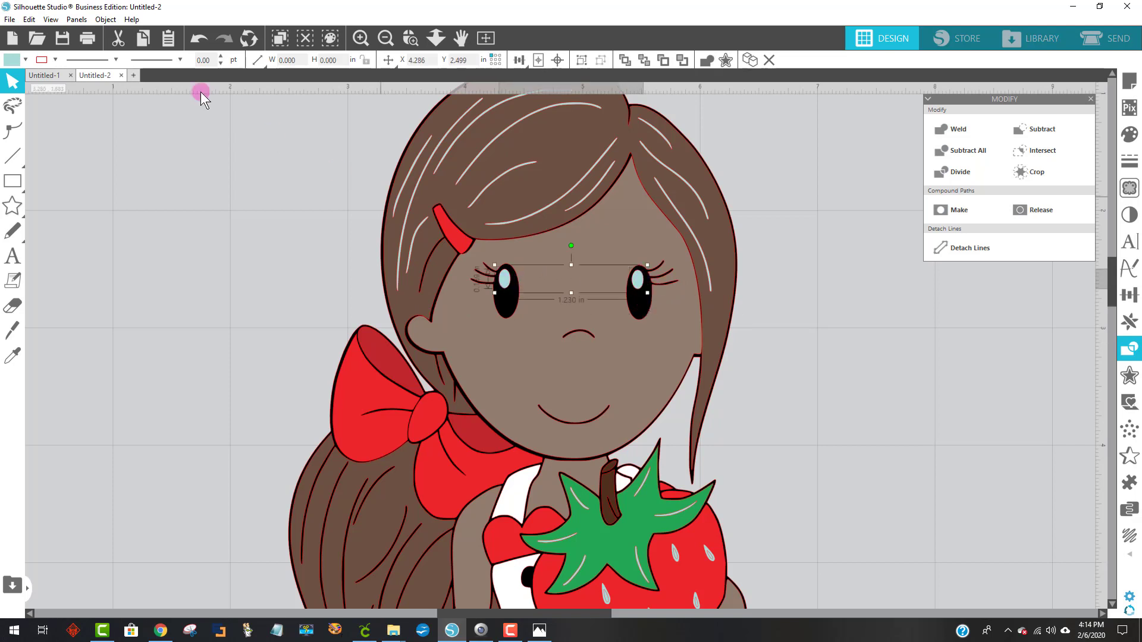
left_click(25, 60)
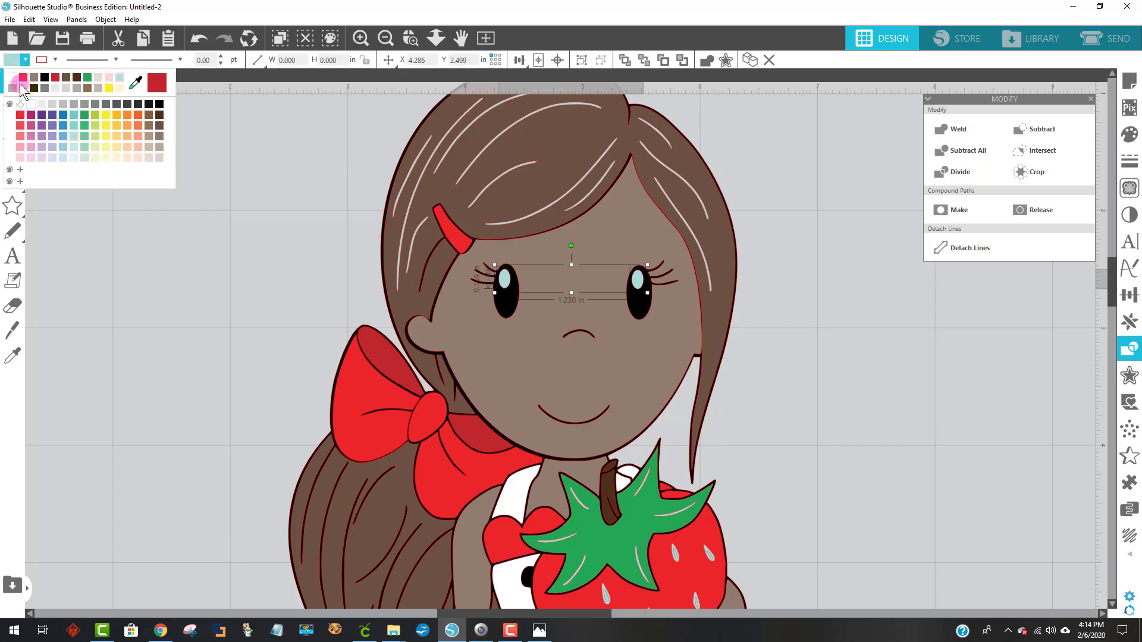
left_click(12, 77)
left_click(967, 427)
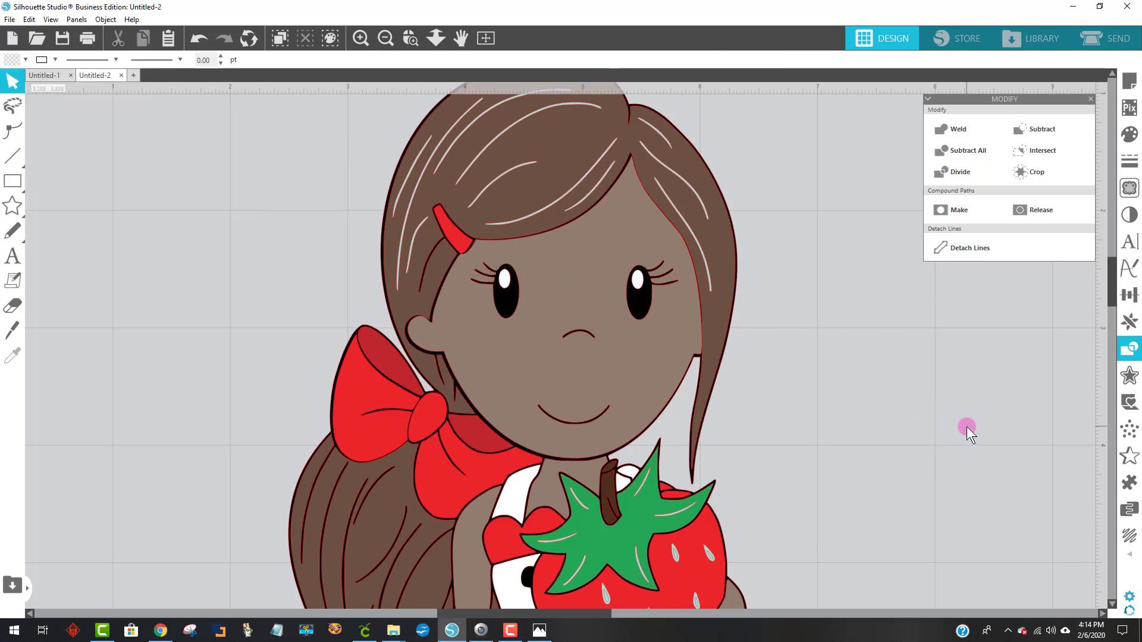
Select most of the strand lines on the crown and bangs and subtract them from the brown hair shape.
scroll(969, 424, "up", 3)
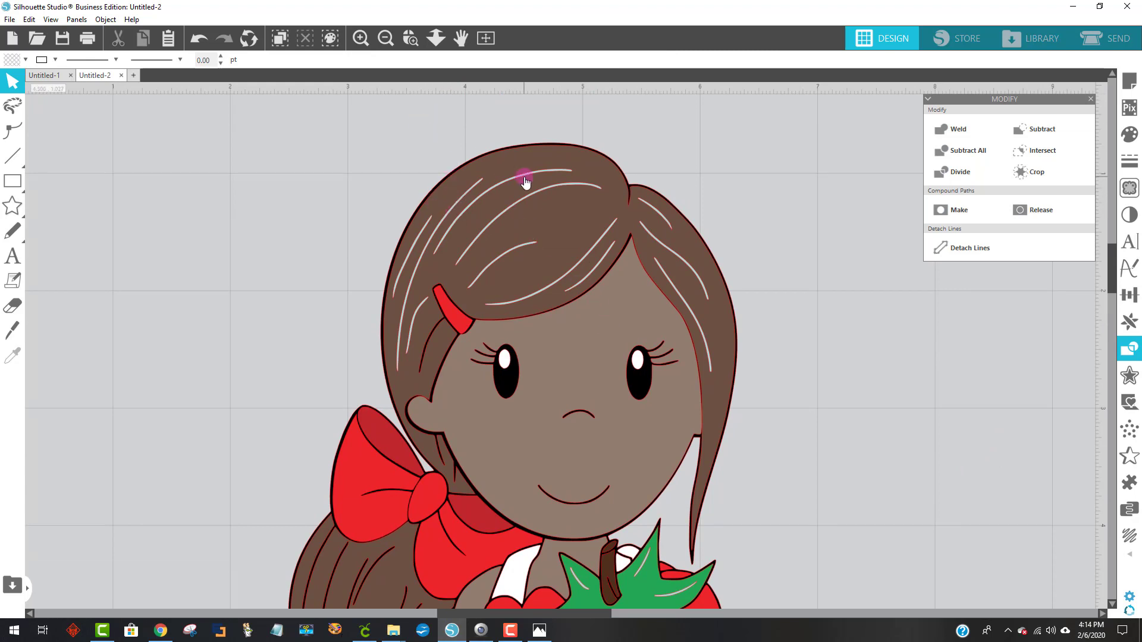
mouse_move(523, 166)
left_mouse_down()
mouse_move(283, 100)
mouse_move(137, 88)
mouse_move(330, 167)
mouse_move(526, 188)
mouse_move(524, 167)
left_mouse_up()
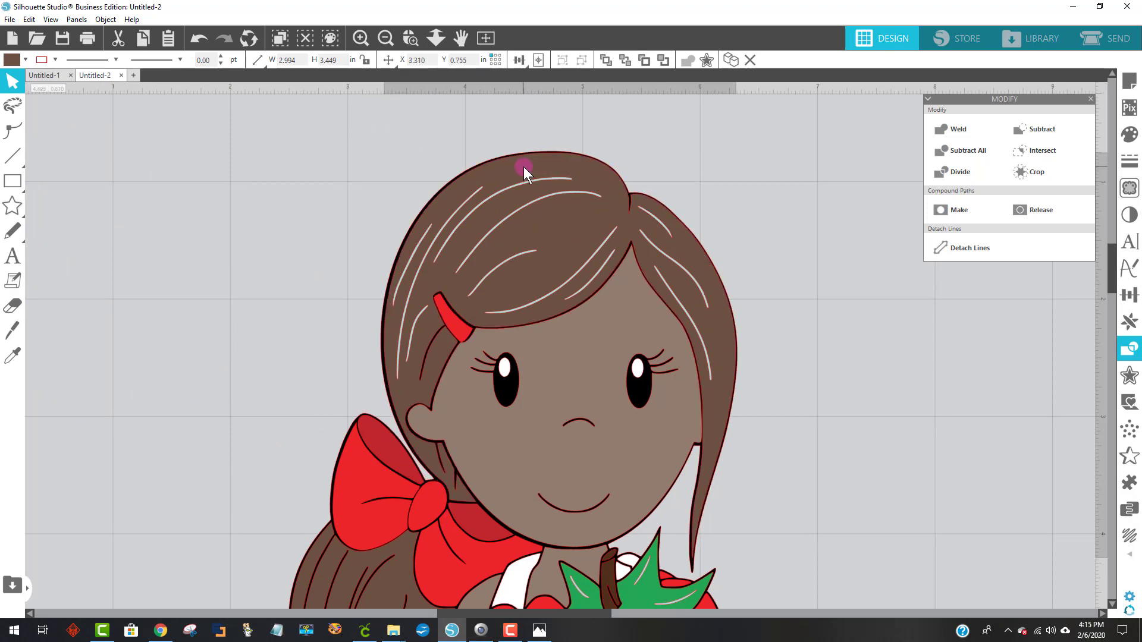
left_click(539, 298)
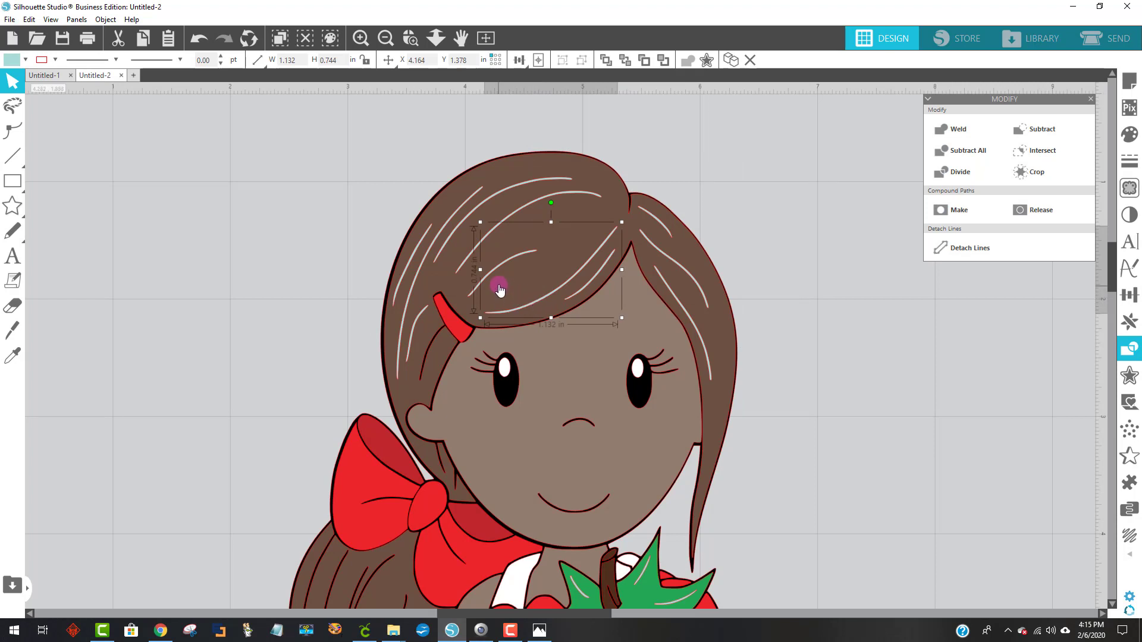
left_click(502, 264, "shift")
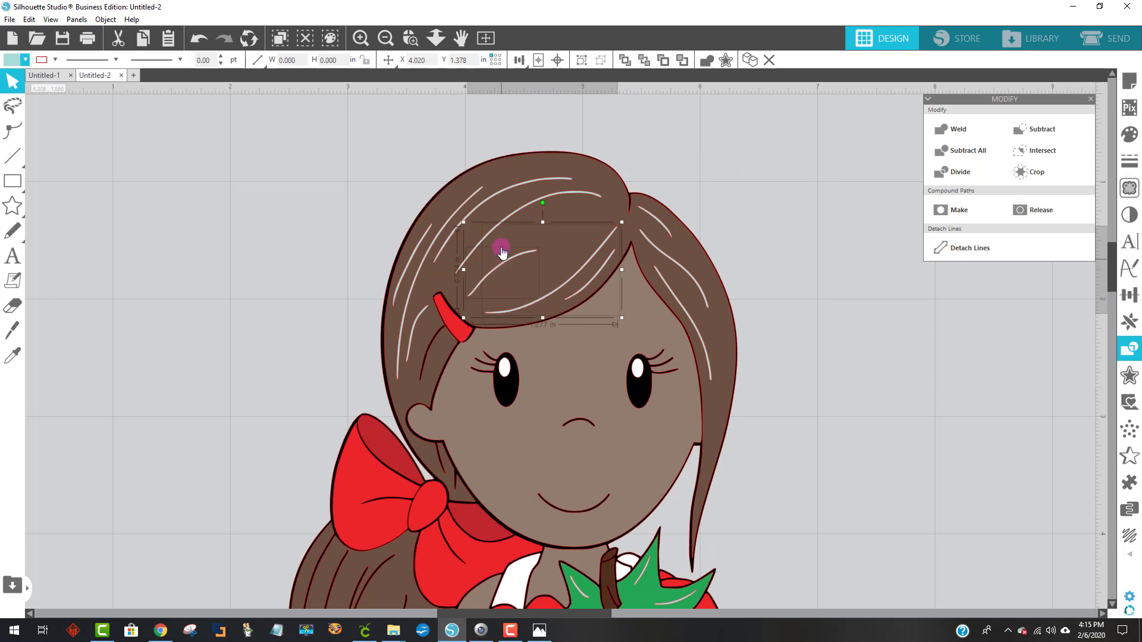
left_click(505, 217, "shift")
left_click(502, 197, "shift")
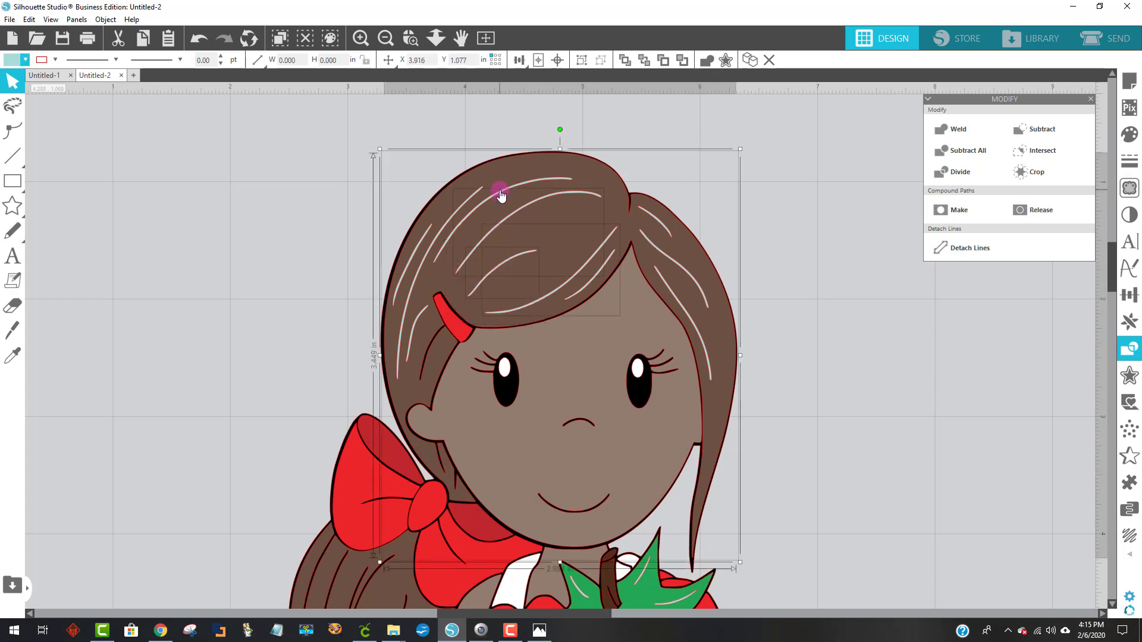
left_click(432, 241, "shift")
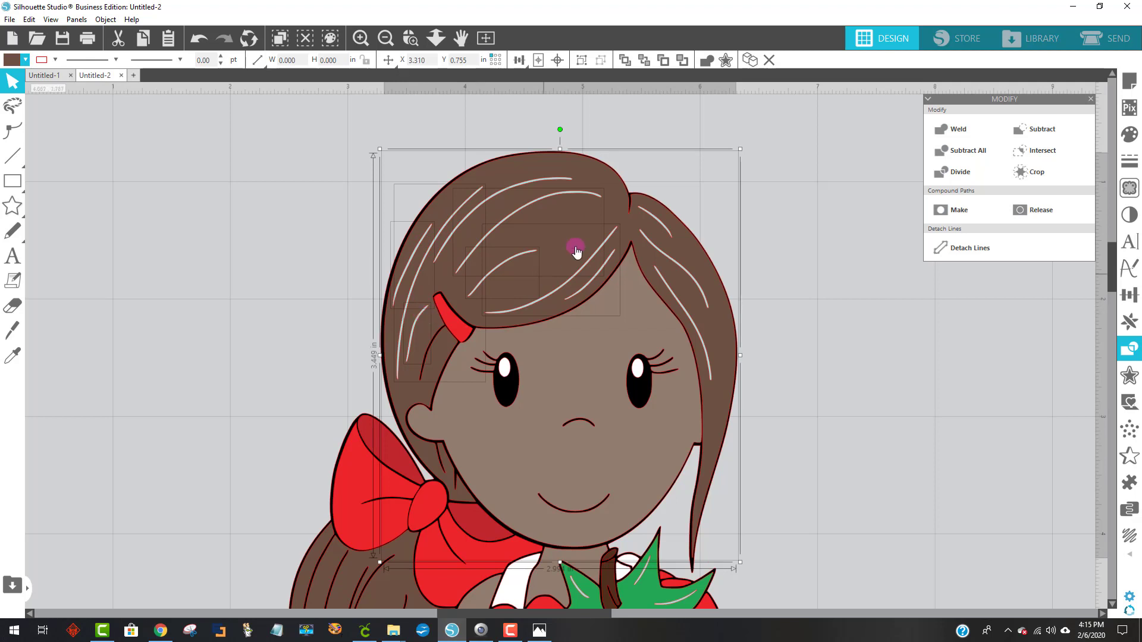
left_click(588, 172, "shift")
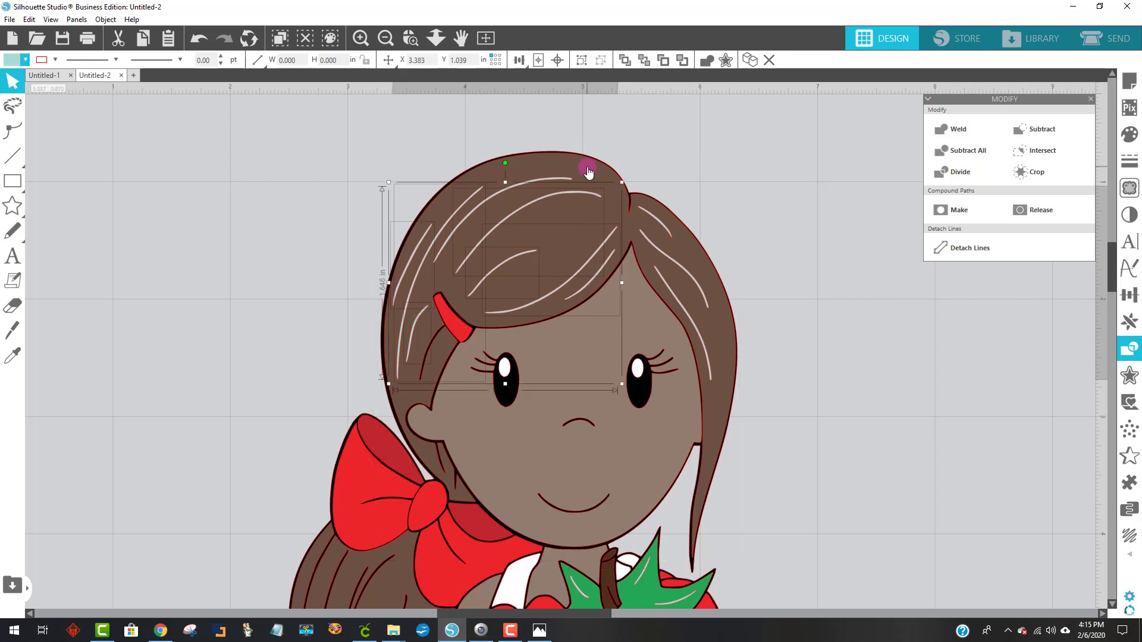
left_click(589, 173, "shift")
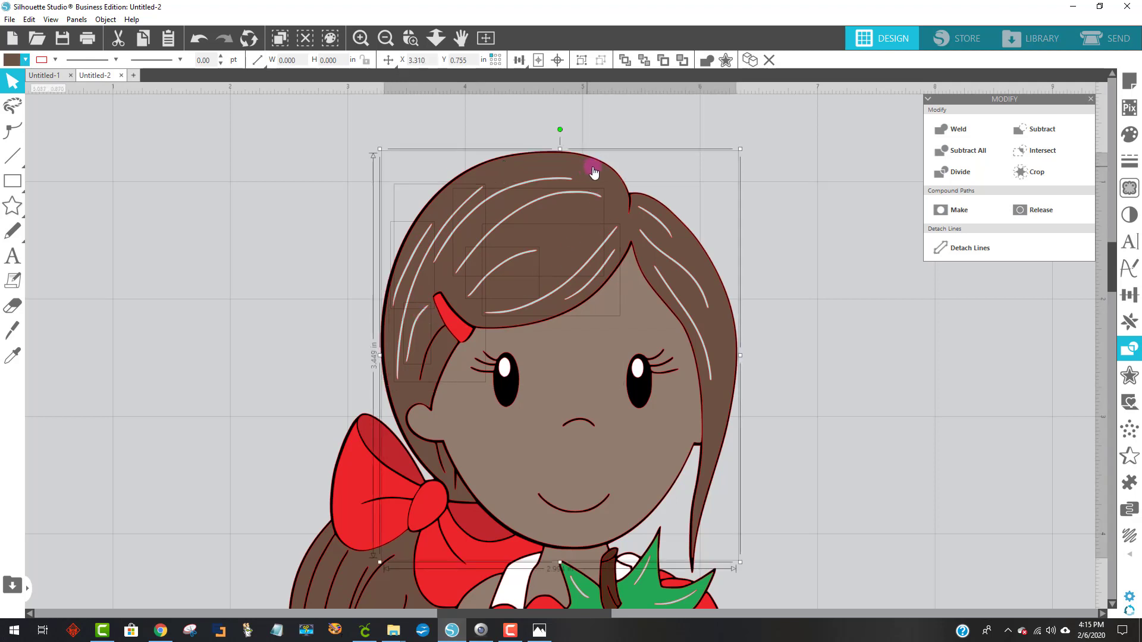
left_click(1055, 130)
left_click(891, 393)
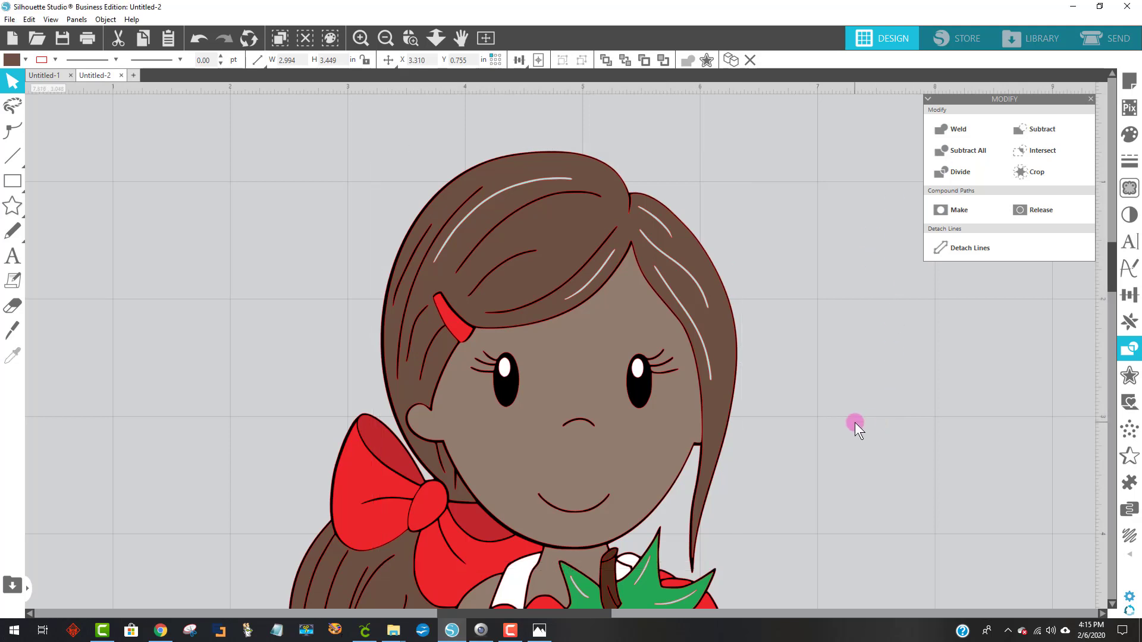
Select the remaining crown, bangs and side-lock strand lines and subtract them from the brown hair shape.
left_click(510, 190)
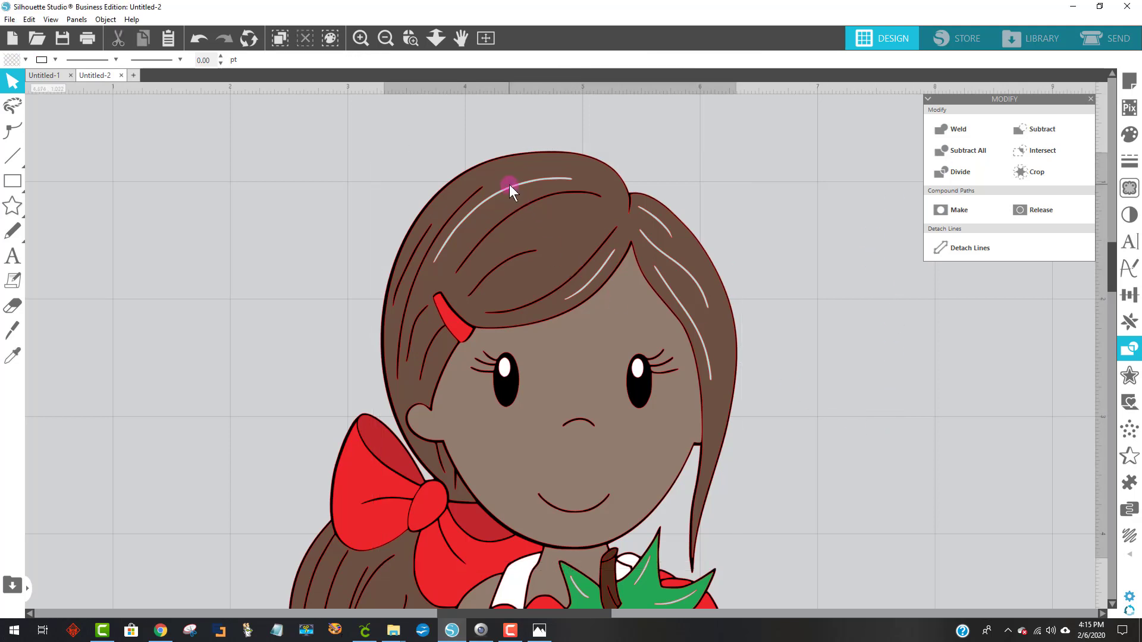
left_click(512, 192)
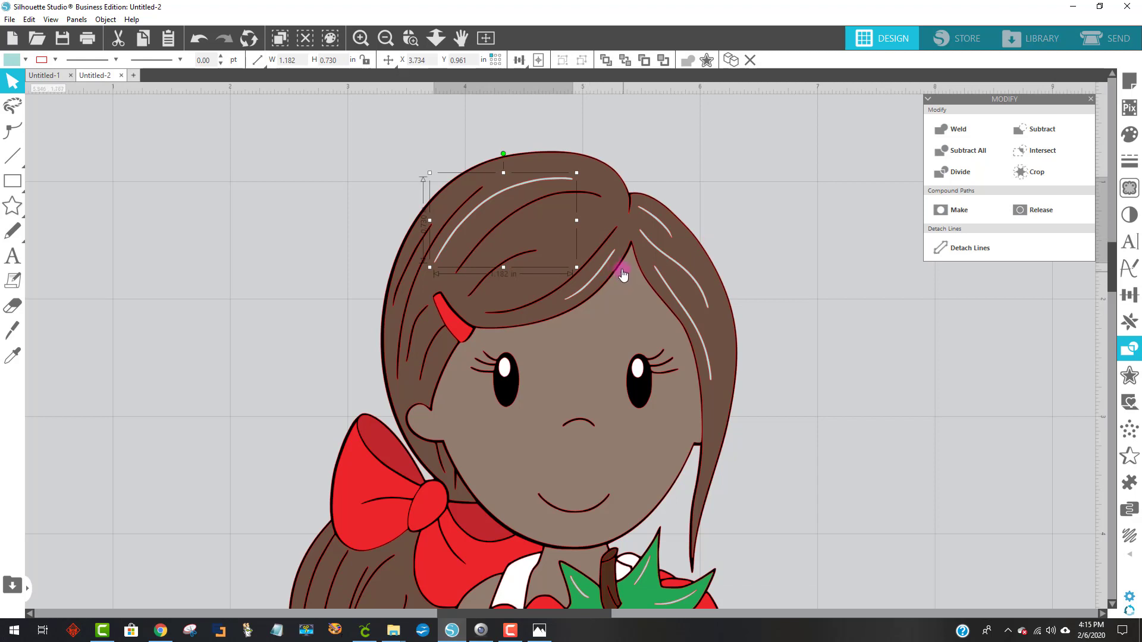
left_click(621, 248, "shift")
left_click(654, 215, "shift")
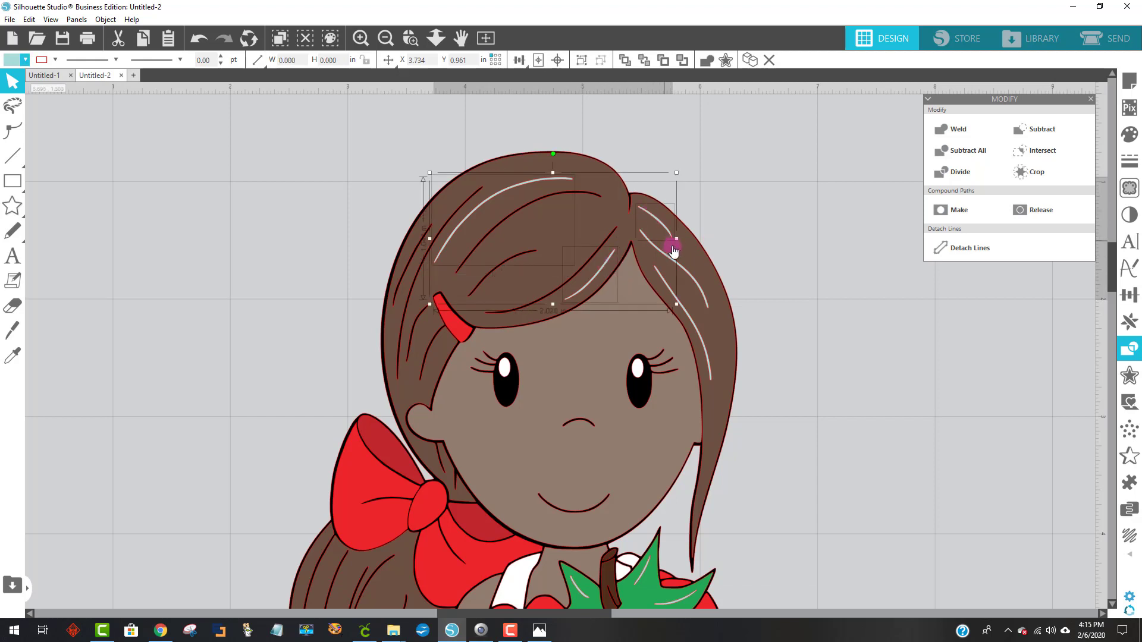
left_click(689, 278, "shift")
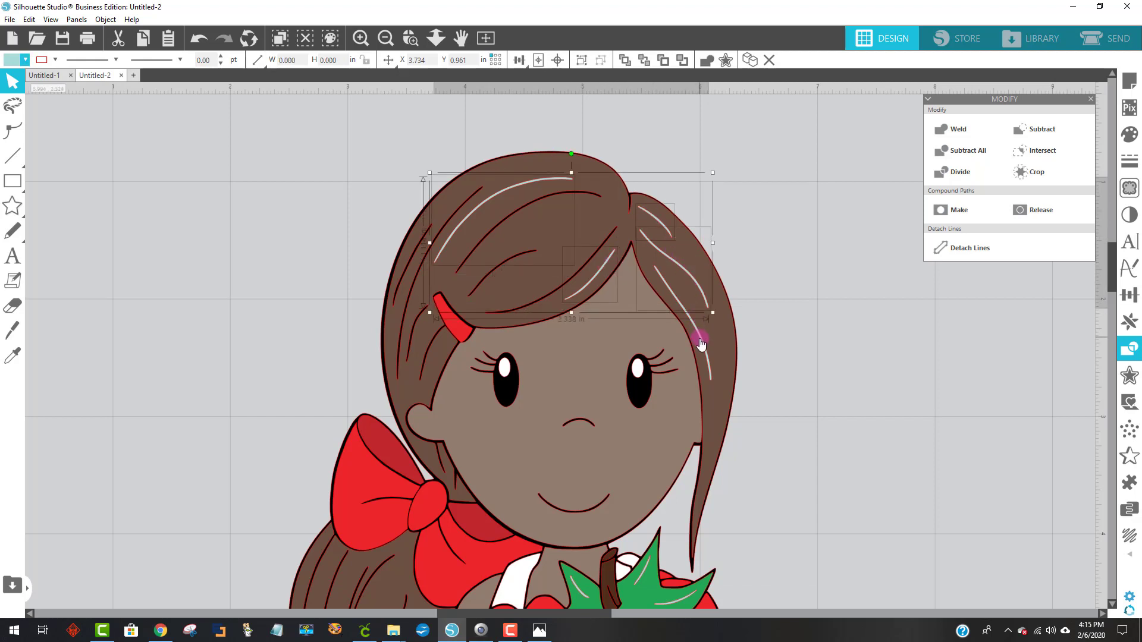
left_click(727, 346, "shift")
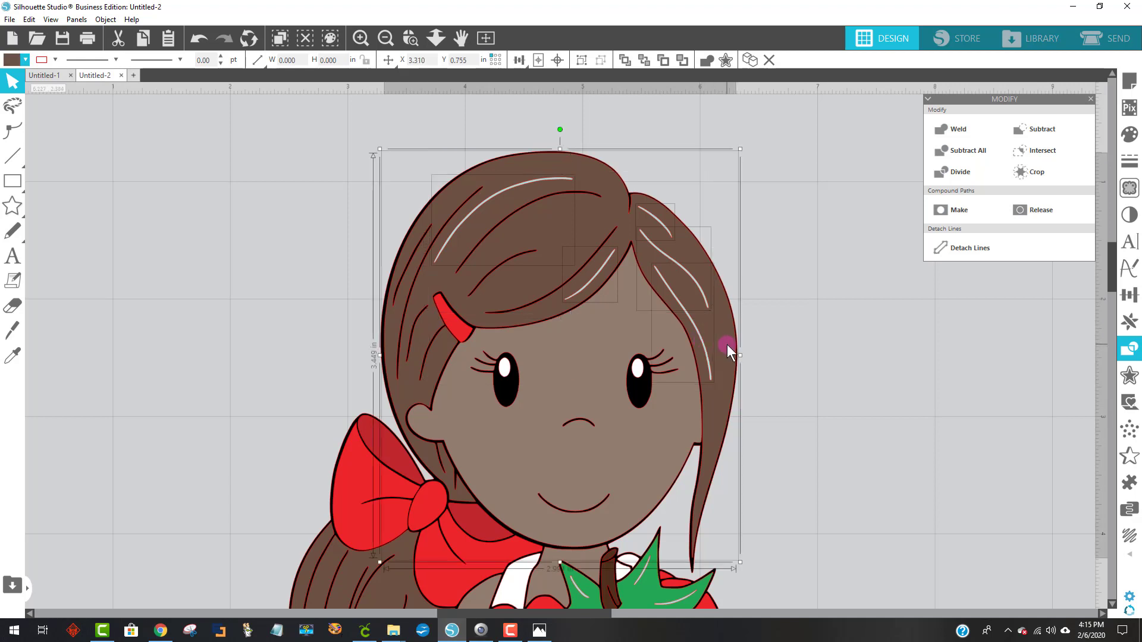
left_click(1056, 125)
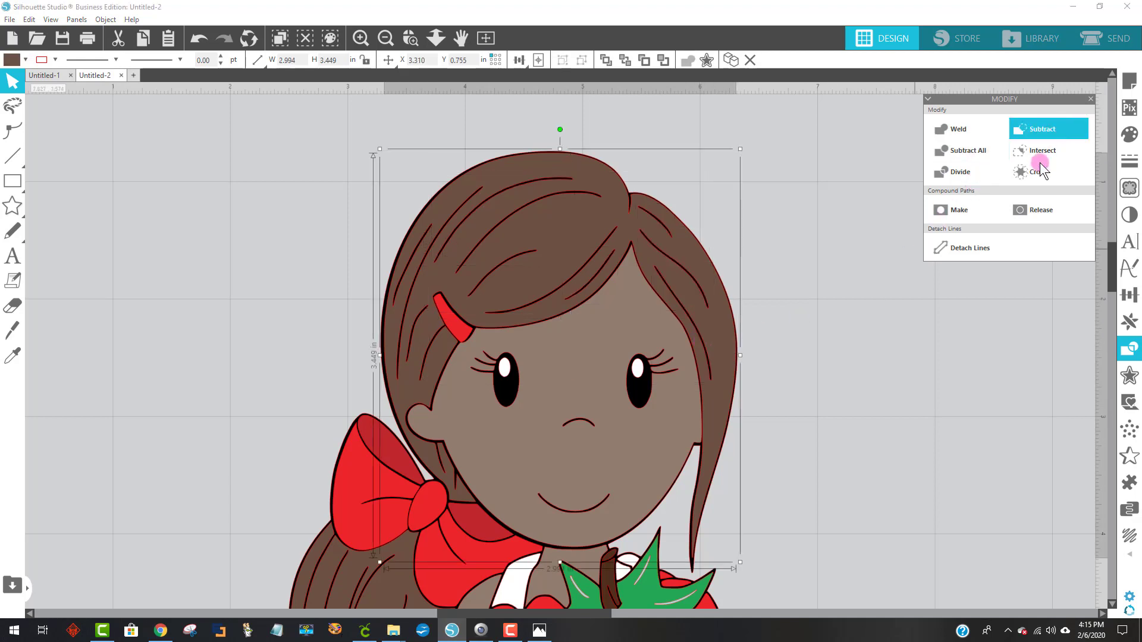
Select the six vein lines on the strawberry's leaves and subtract them from the green leaf shape.
scroll(763, 495, "down", 5)
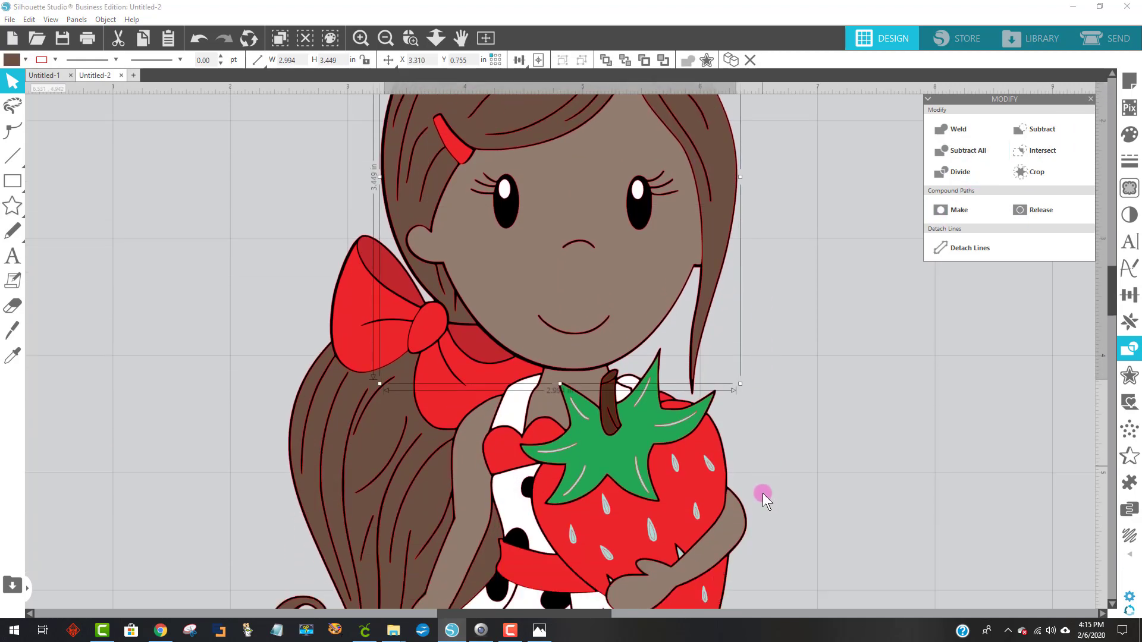
scroll(762, 491, "down", 3)
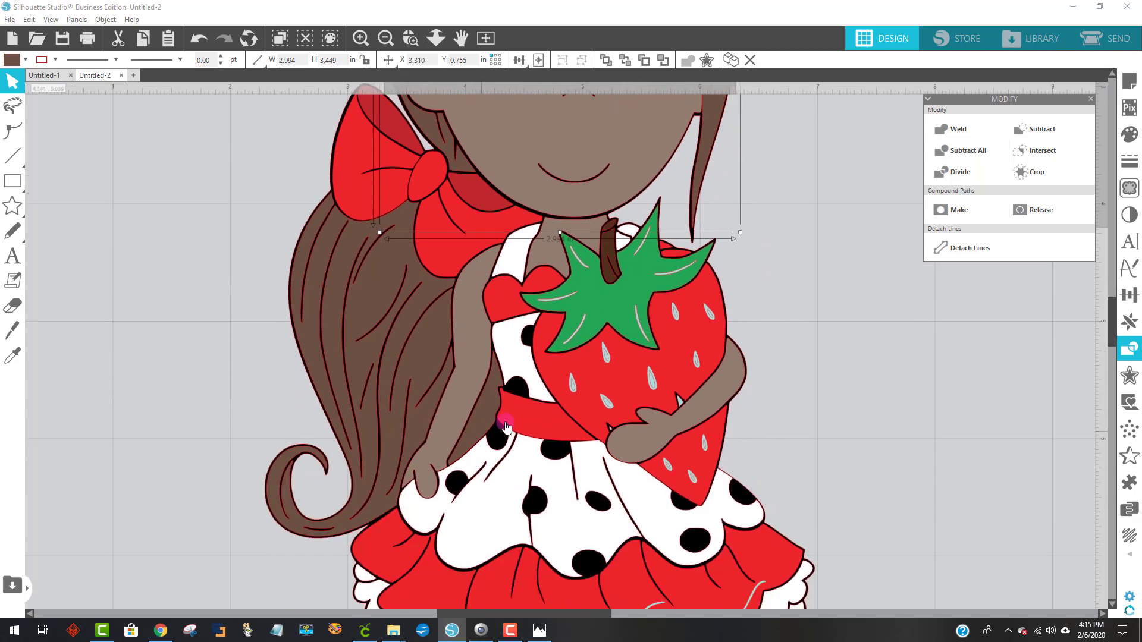
left_click(566, 298)
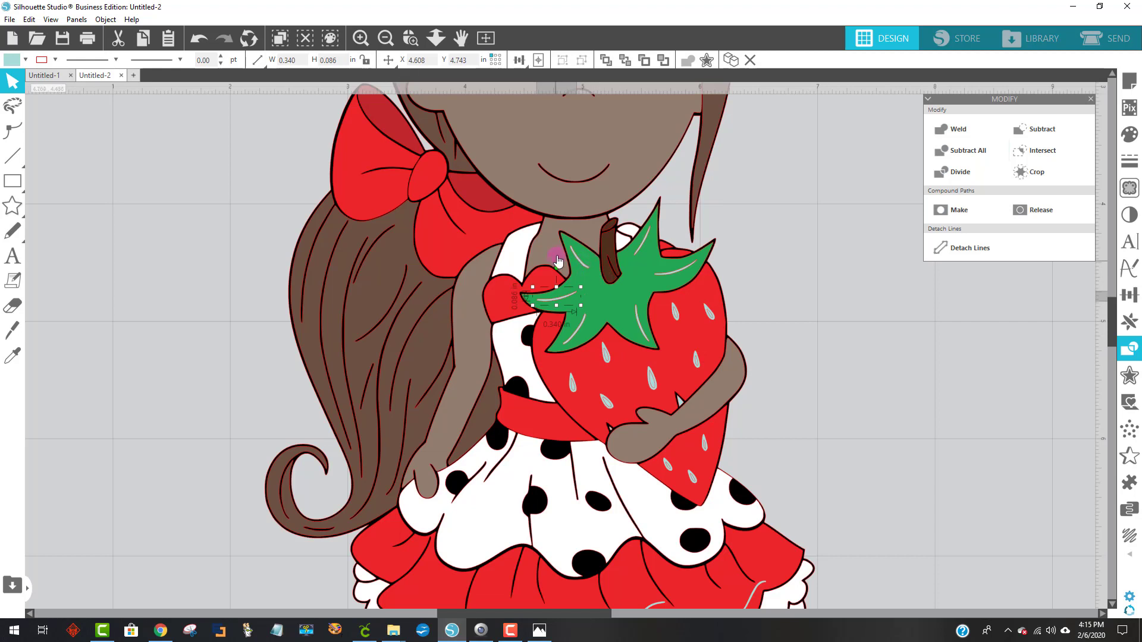
left_click(577, 336, "shift")
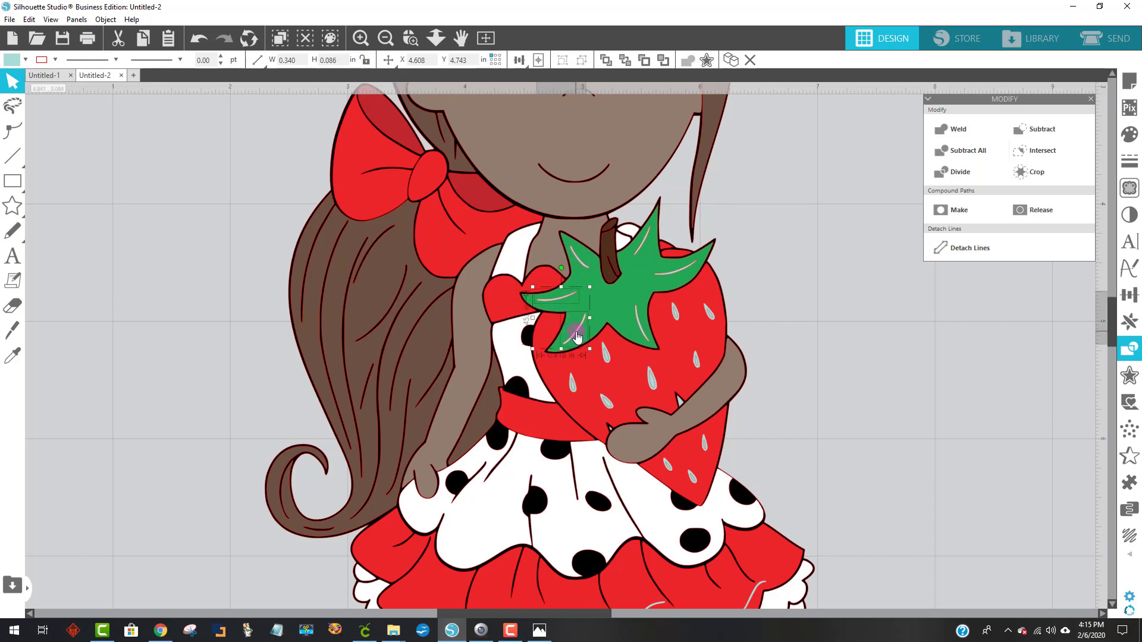
left_click(640, 326, "shift")
left_click(671, 279, "shift")
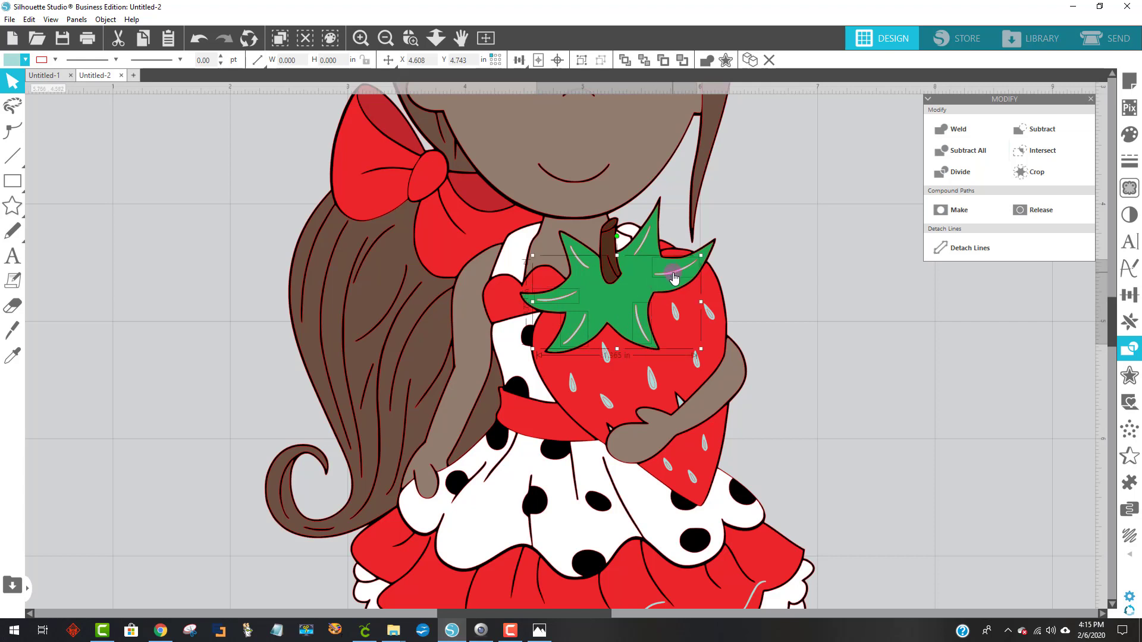
left_click(642, 247, "shift")
left_click(583, 263, "shift")
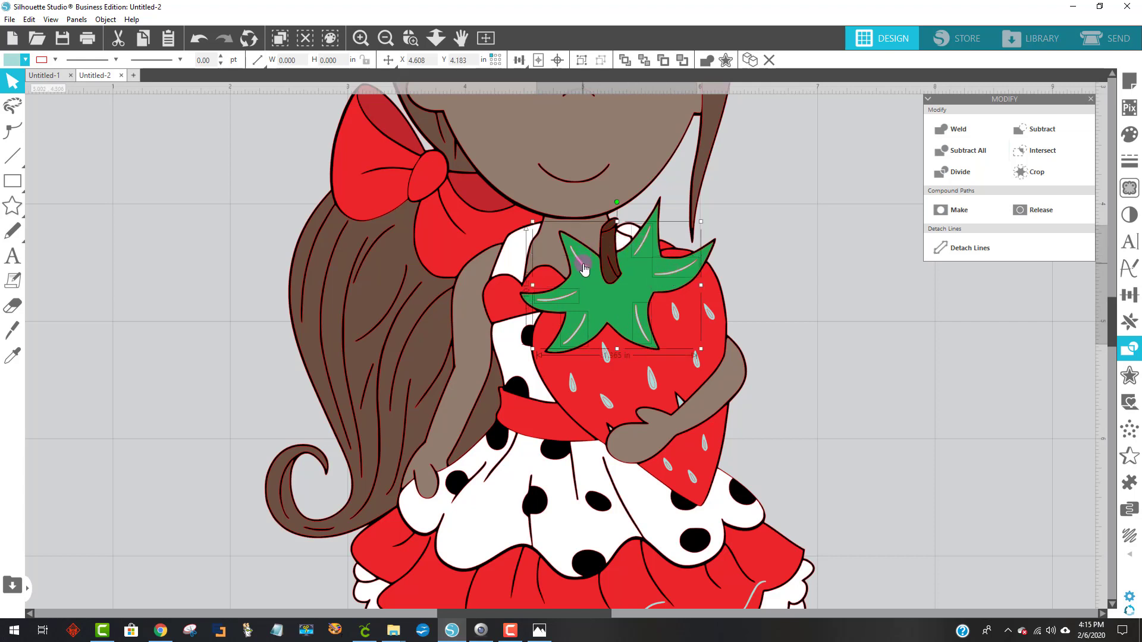
left_click(598, 296, "shift")
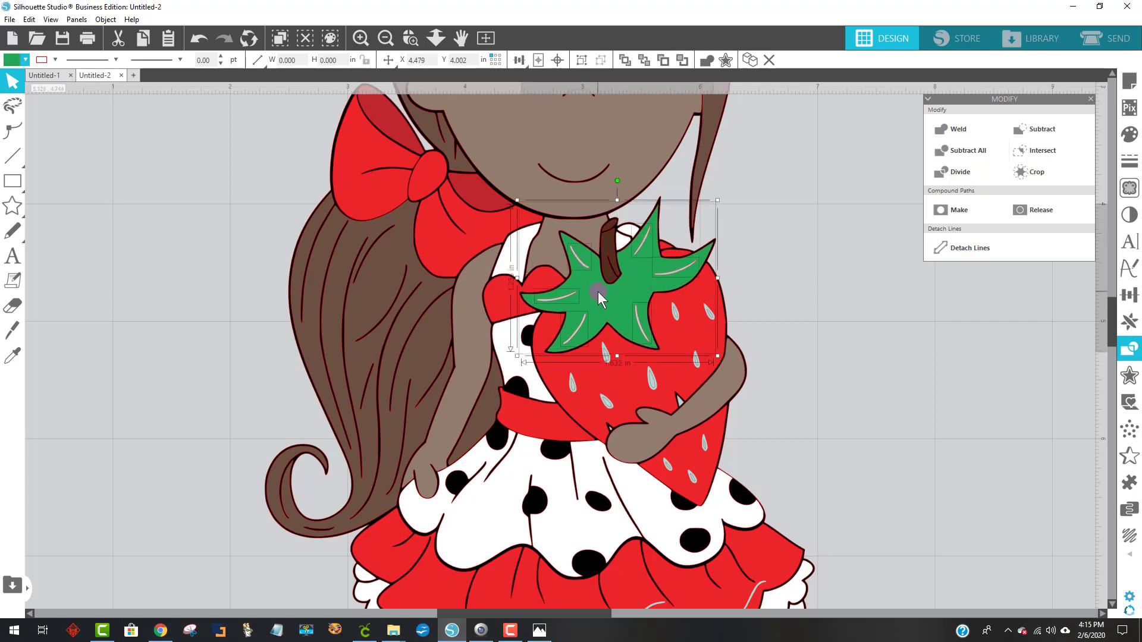
left_click(1041, 129)
left_click(934, 420)
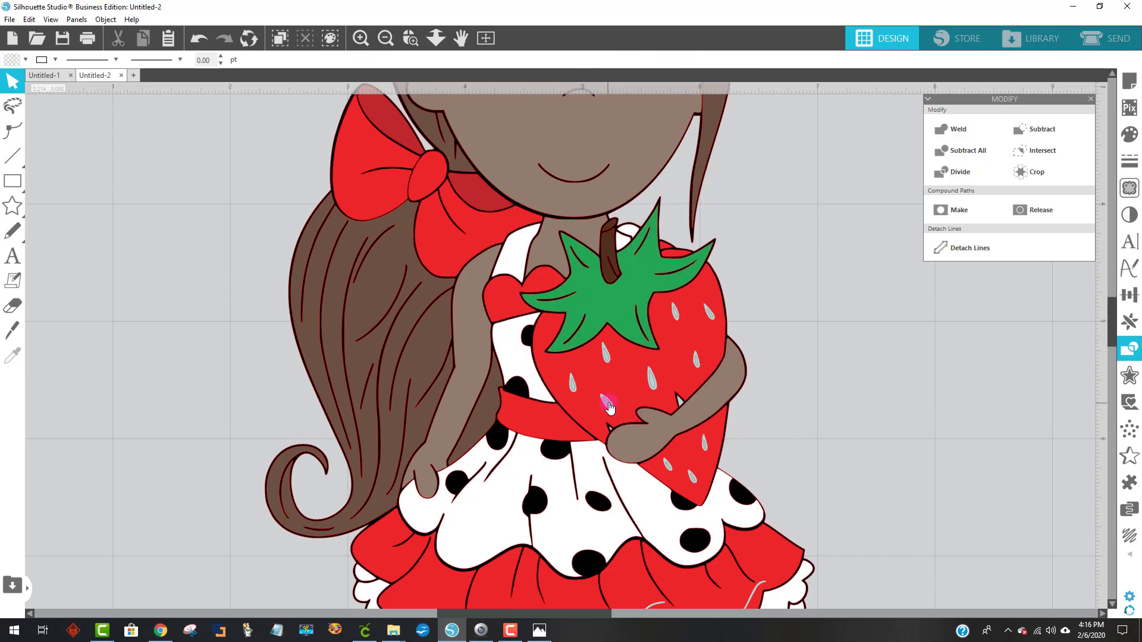
Move two inner seed pieces off the strawberry, and subtract the seed just below the leaves from the red strawberry shape.
left_click_drag(607, 408, 818, 305)
left_click(734, 328)
left_click_drag(577, 387, 875, 302)
left_click(613, 364)
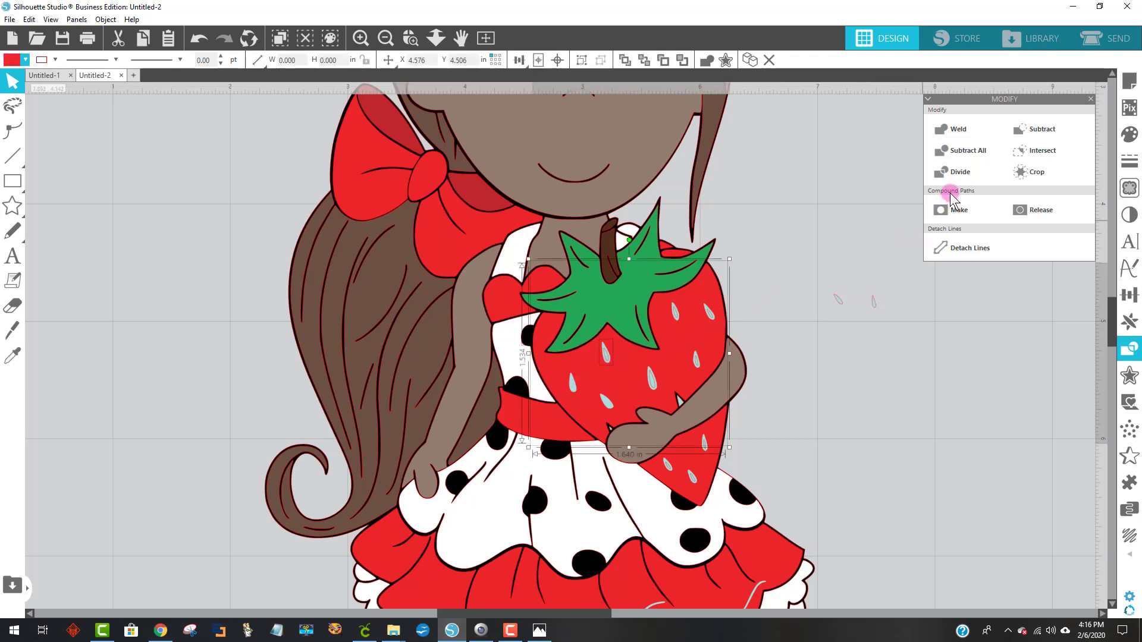
left_click(1036, 129)
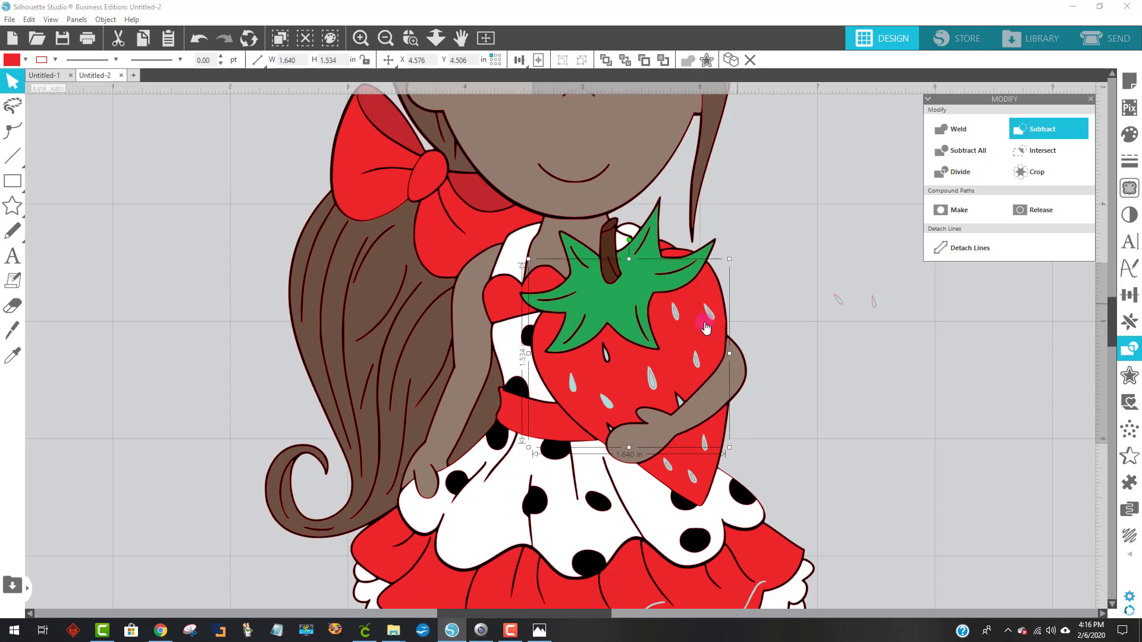
Move the inner pieces off the seed below the leaves and the four seeds on the strawberry's upper right half.
left_click(609, 351)
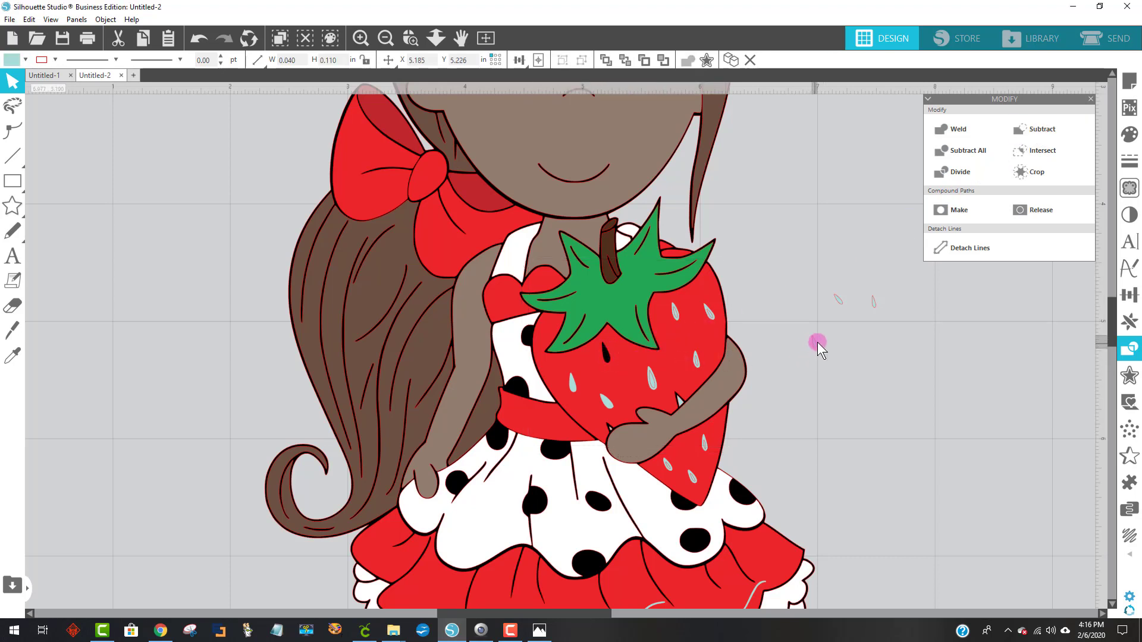
left_click(679, 313)
left_click(766, 299)
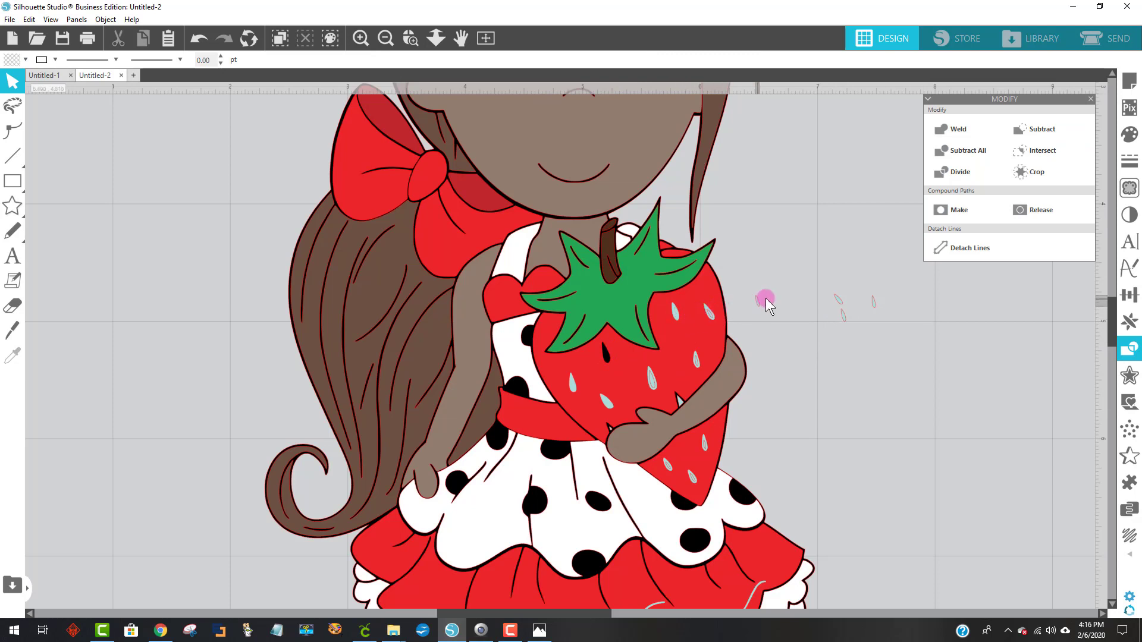
left_click_drag(709, 312, 792, 302)
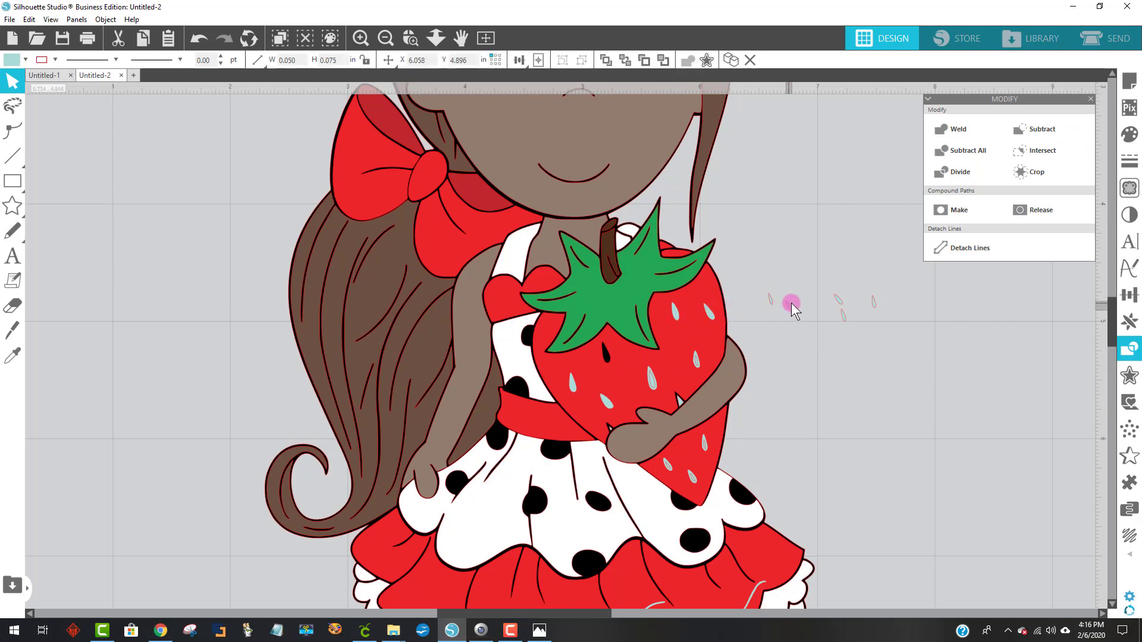
left_click(695, 364)
left_click_drag(698, 366, 790, 331)
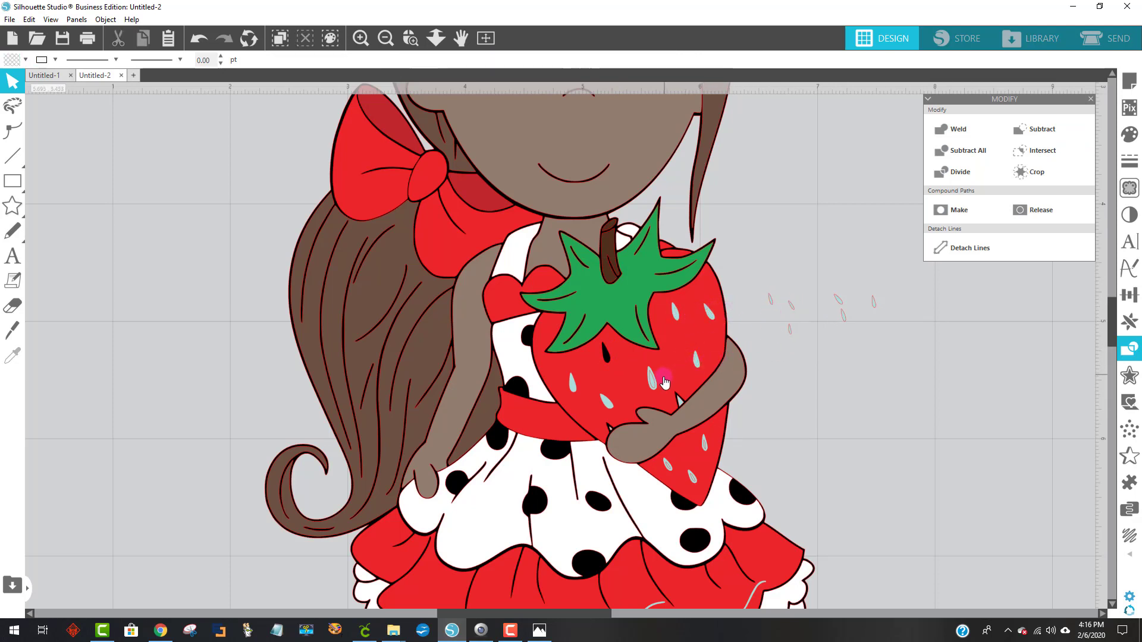
left_click_drag(657, 378, 805, 336)
Move the inner pieces of the three seeds in the strawberry's lower tip and the two seeds beside the hand off the strawberry.
left_click(670, 467)
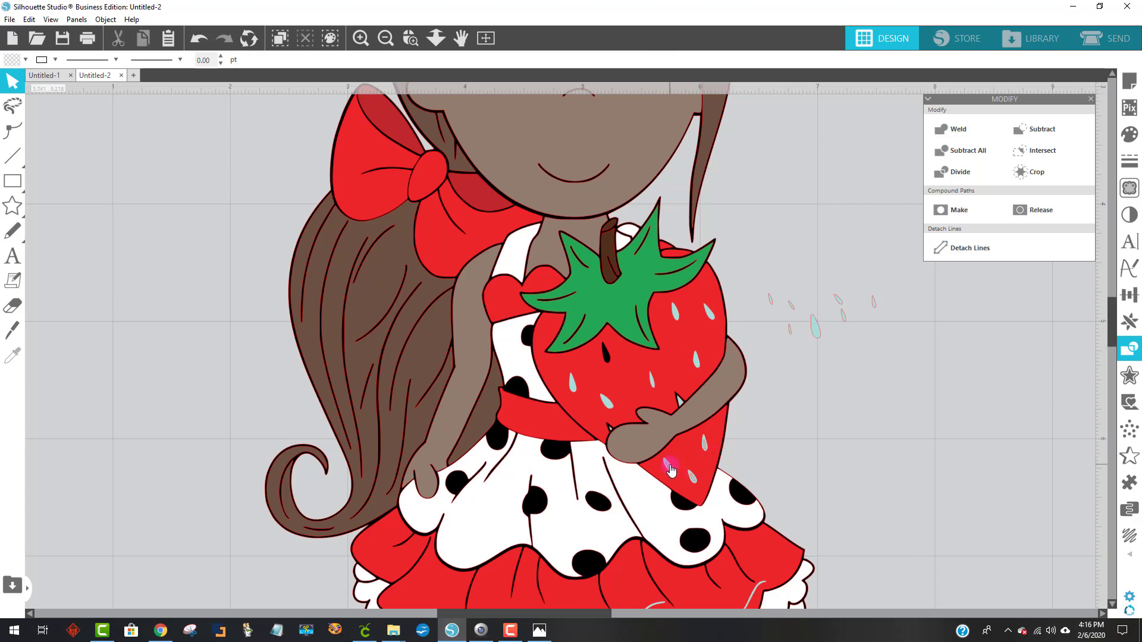
left_click_drag(668, 471, 802, 359)
left_click(704, 448)
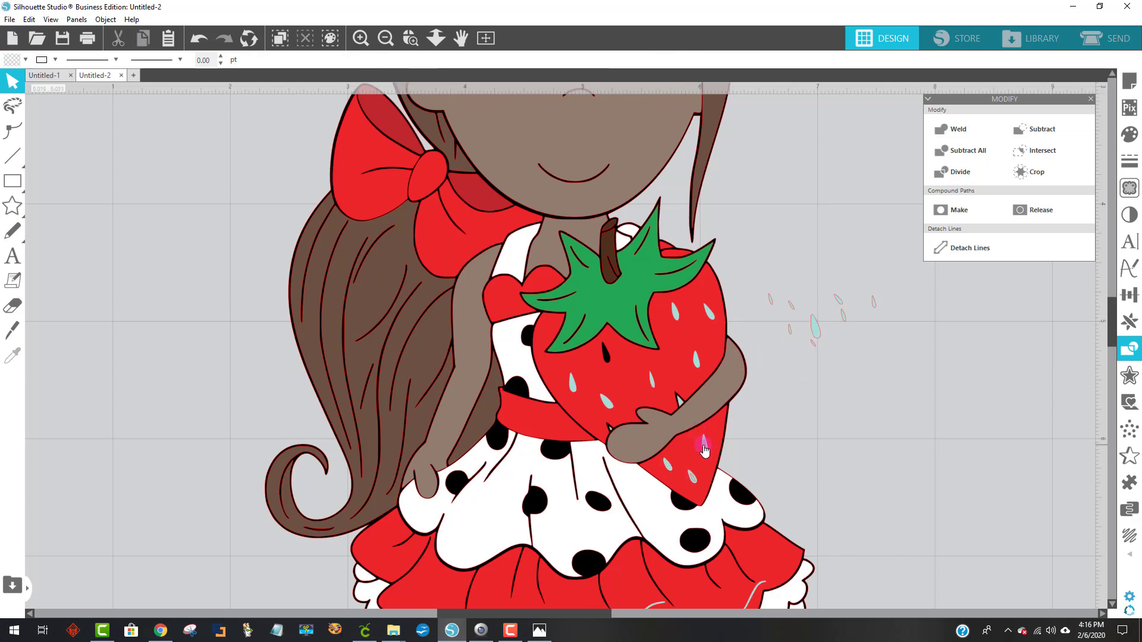
left_click_drag(706, 453, 743, 419)
left_click(692, 481)
left_click_drag(693, 483, 833, 317)
left_click(679, 407)
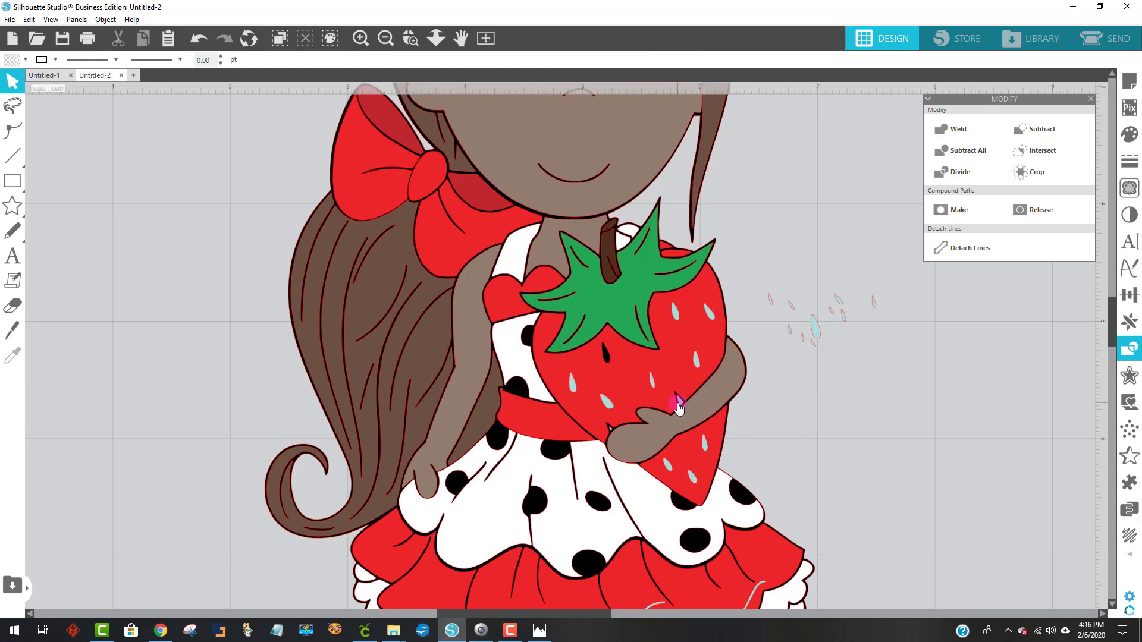
left_click_drag(681, 407, 837, 308)
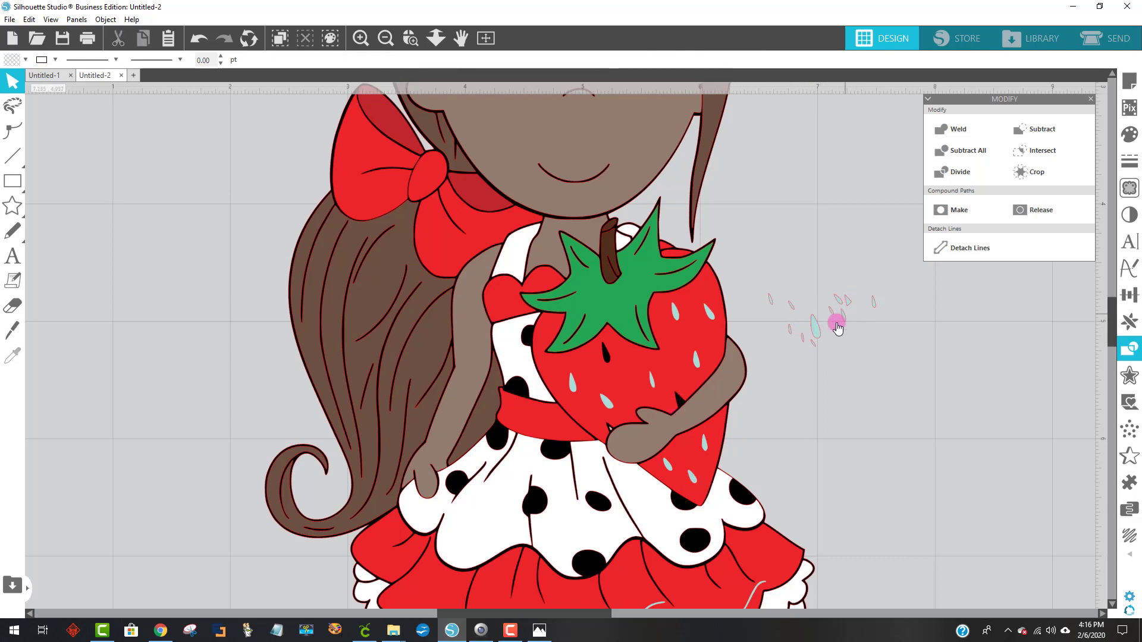
left_click(833, 326)
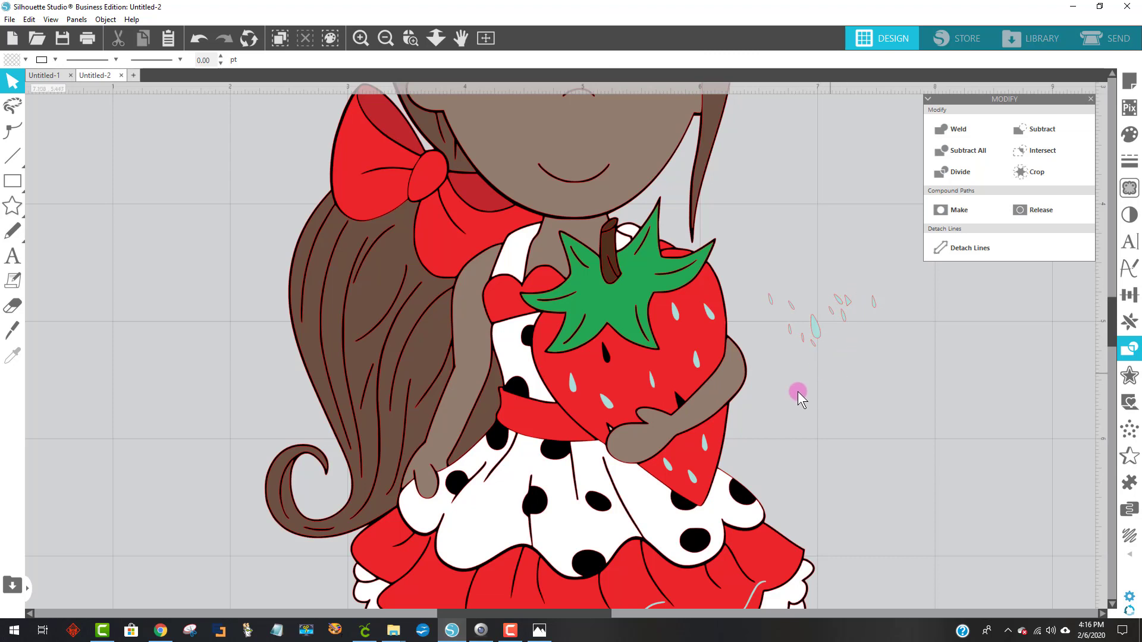
left_click(612, 430)
left_click_drag(625, 424, 846, 306)
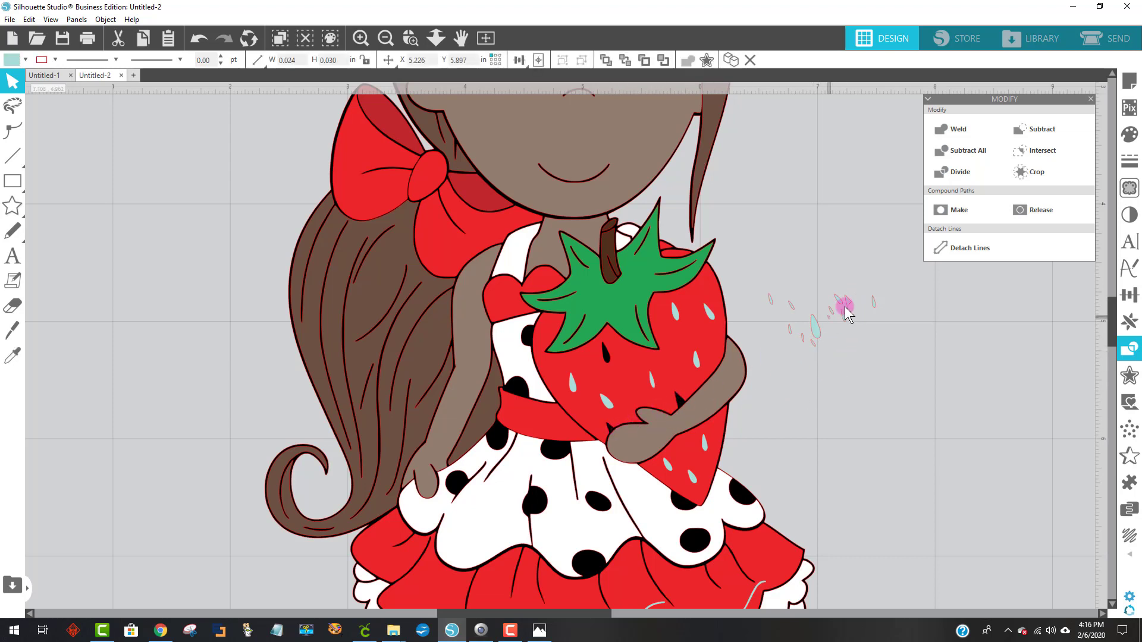
Try to delete the loose seed pieces beside the strawberry with a selection that also takes in the black base layer, and undo it.
left_click_drag(741, 245, 879, 366)
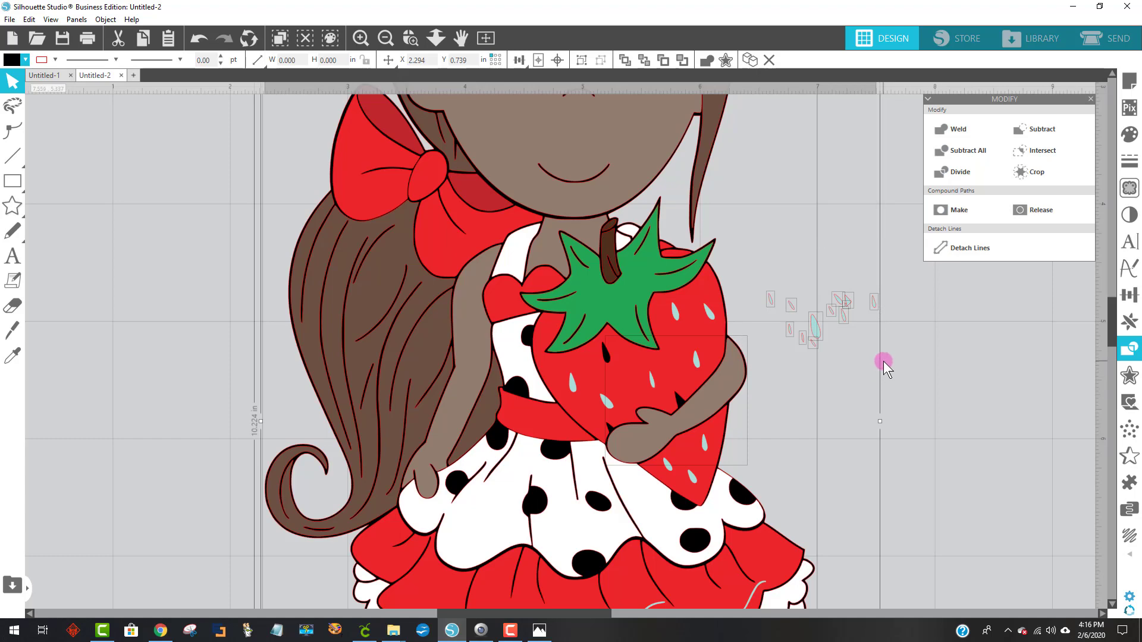
key("Delete")
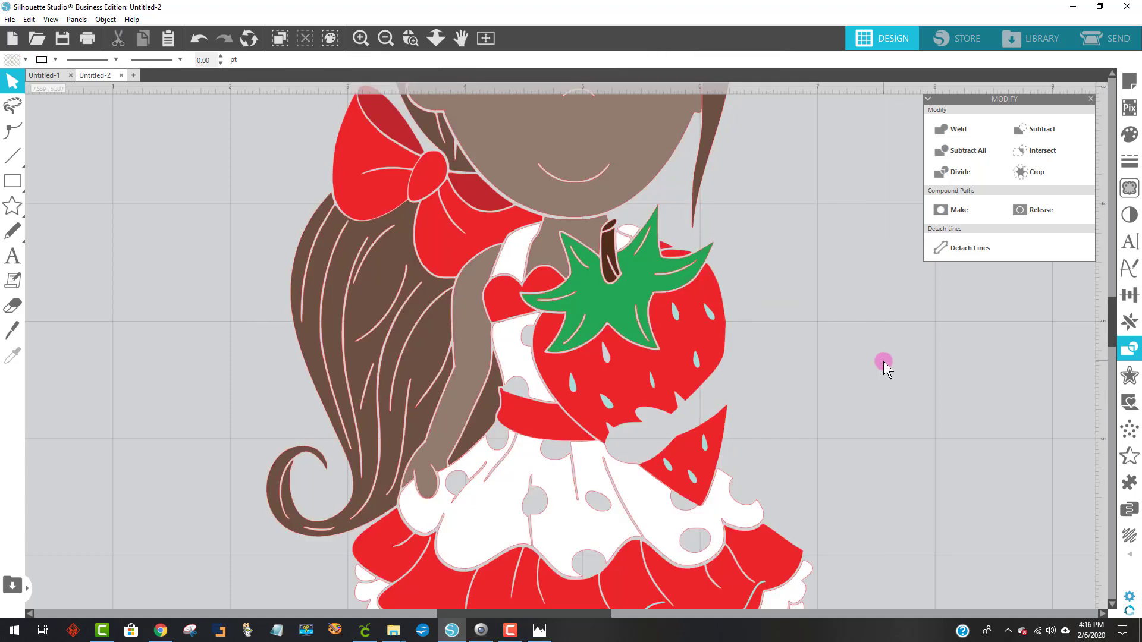
left_click(200, 40)
left_click(843, 331)
Delete all the loose inner seed pieces lying beside the strawberry.
left_click_drag(764, 273, 886, 338)
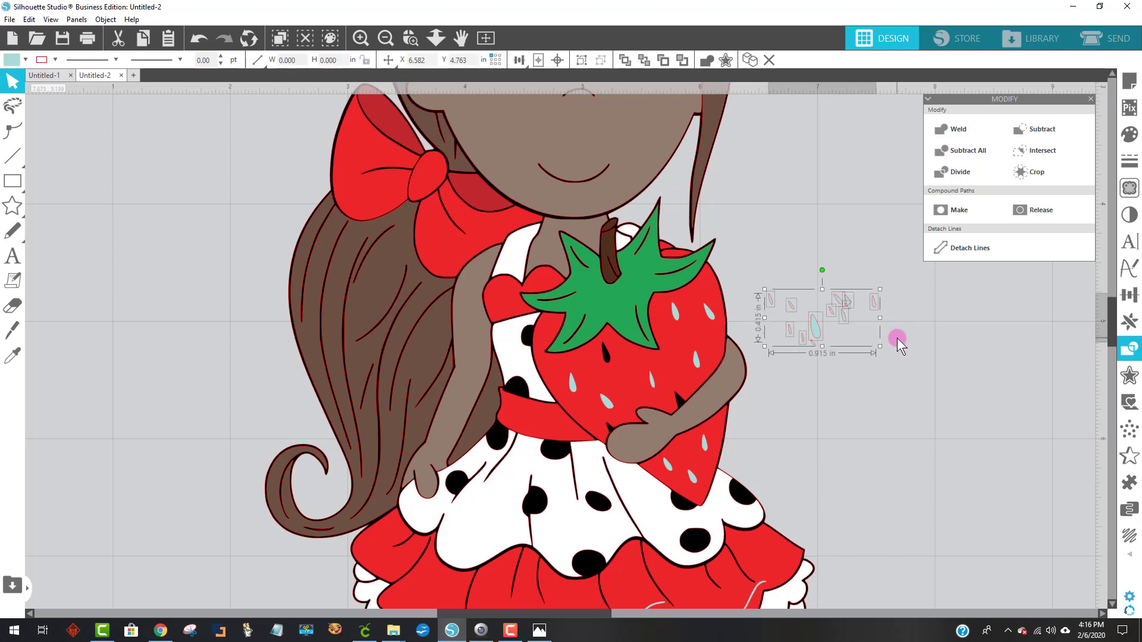
key("Delete")
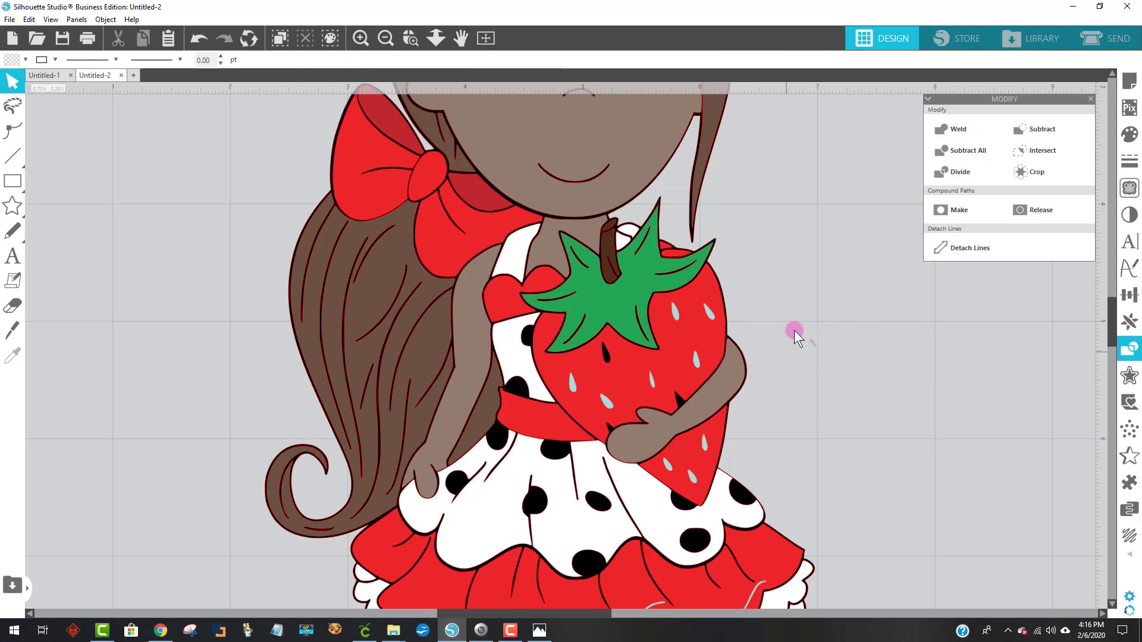
key("Delete")
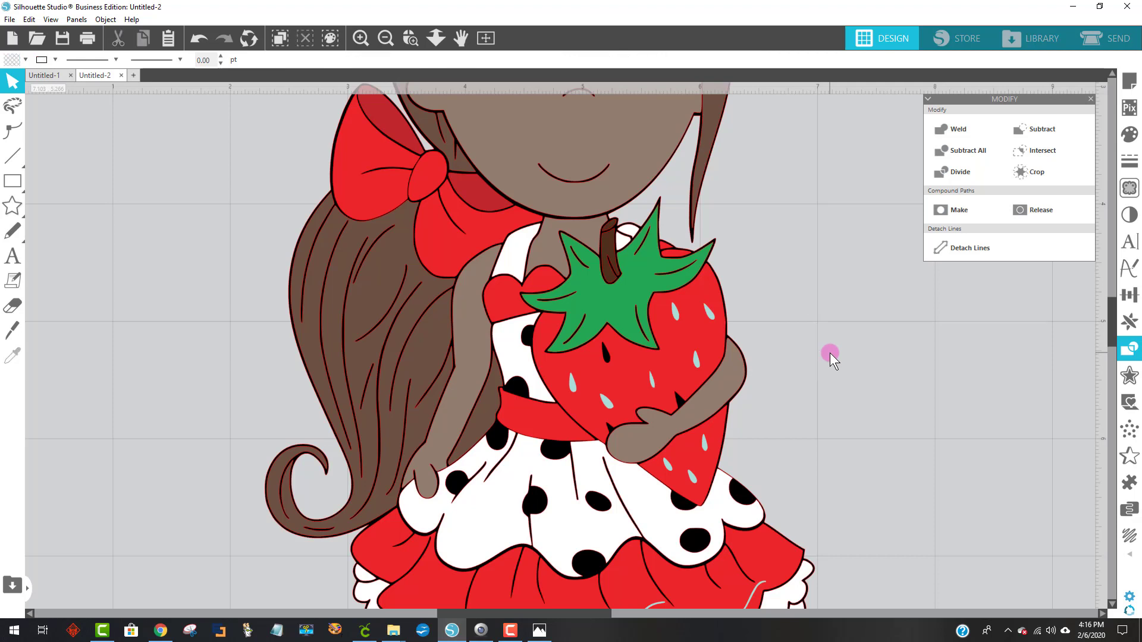
Try to subtract all the remaining seeds from the red strawberry at once, and undo the subtraction.
left_click(574, 385)
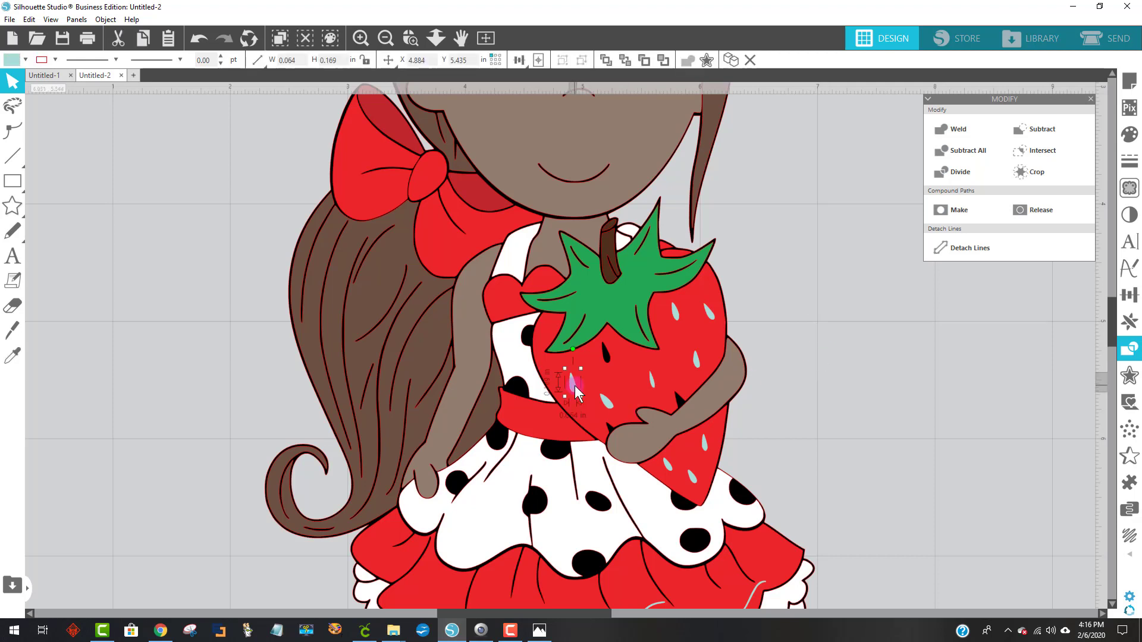
left_click(606, 401, "shift")
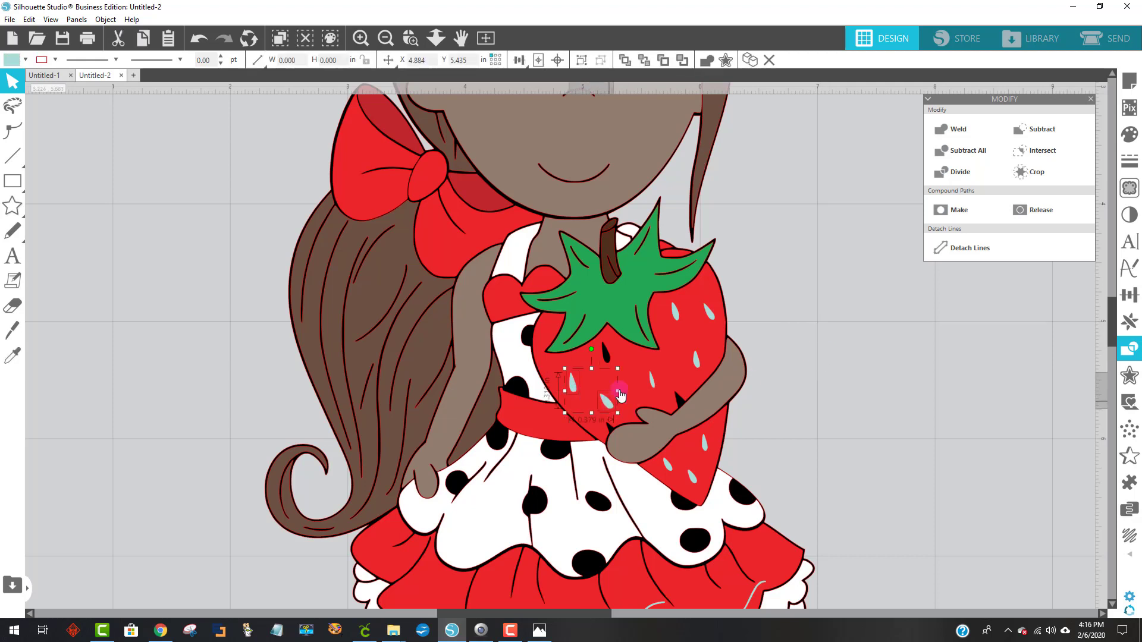
left_click(656, 376, "shift")
left_click(676, 310, "shift")
left_click(709, 310, "shift")
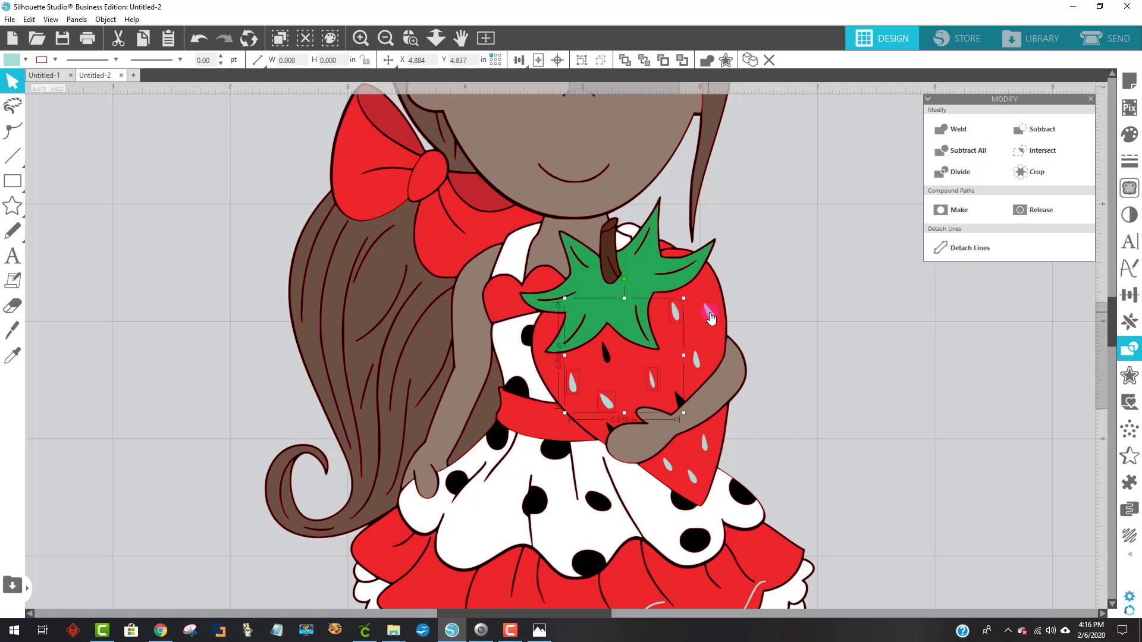
left_click(705, 441, "shift")
left_click(693, 487, "shift")
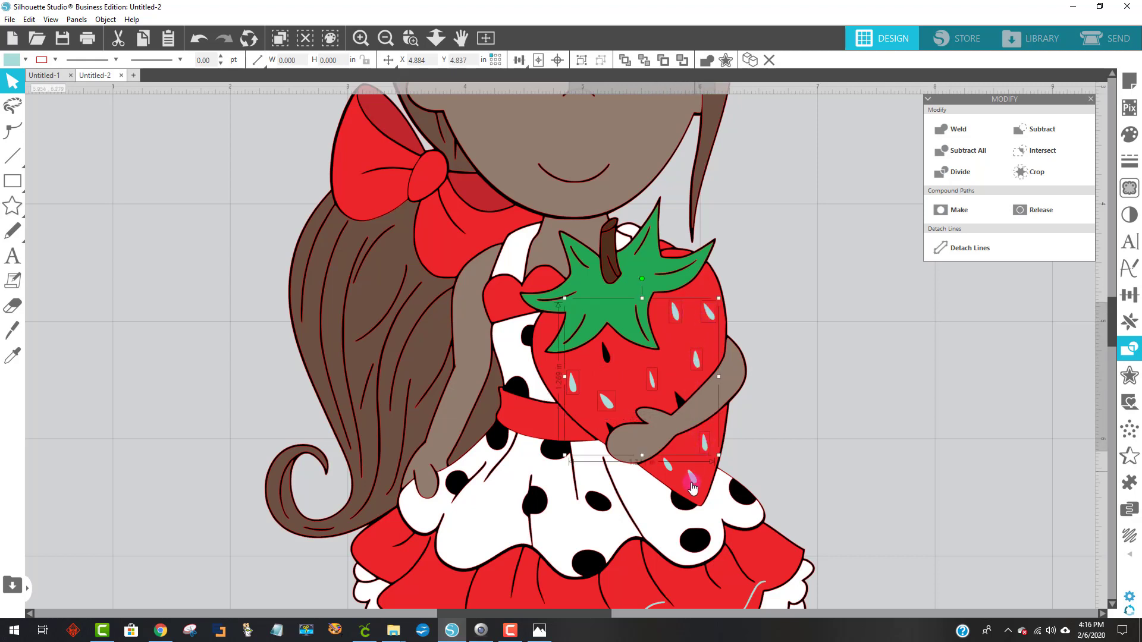
left_click(674, 471, "shift")
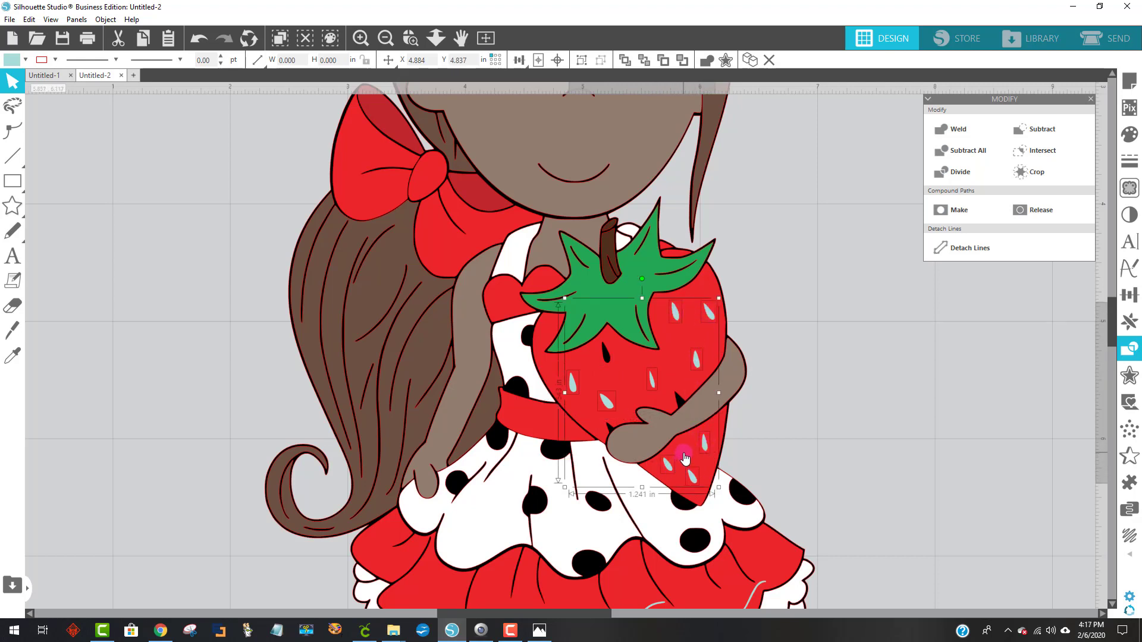
left_click(1057, 129)
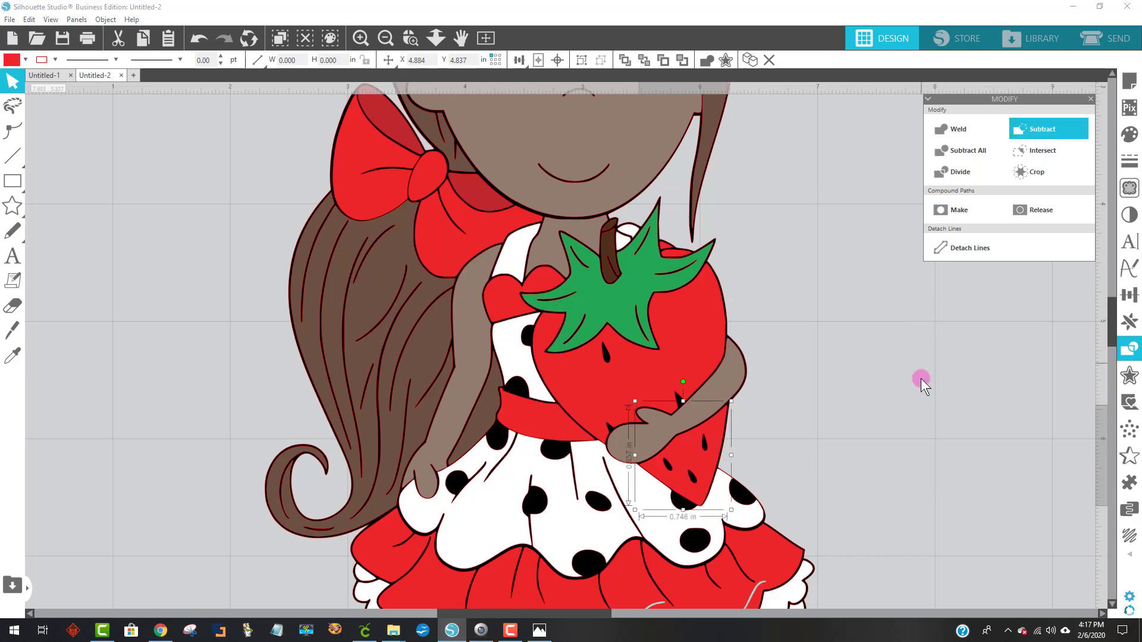
left_click(200, 39)
left_click(772, 328)
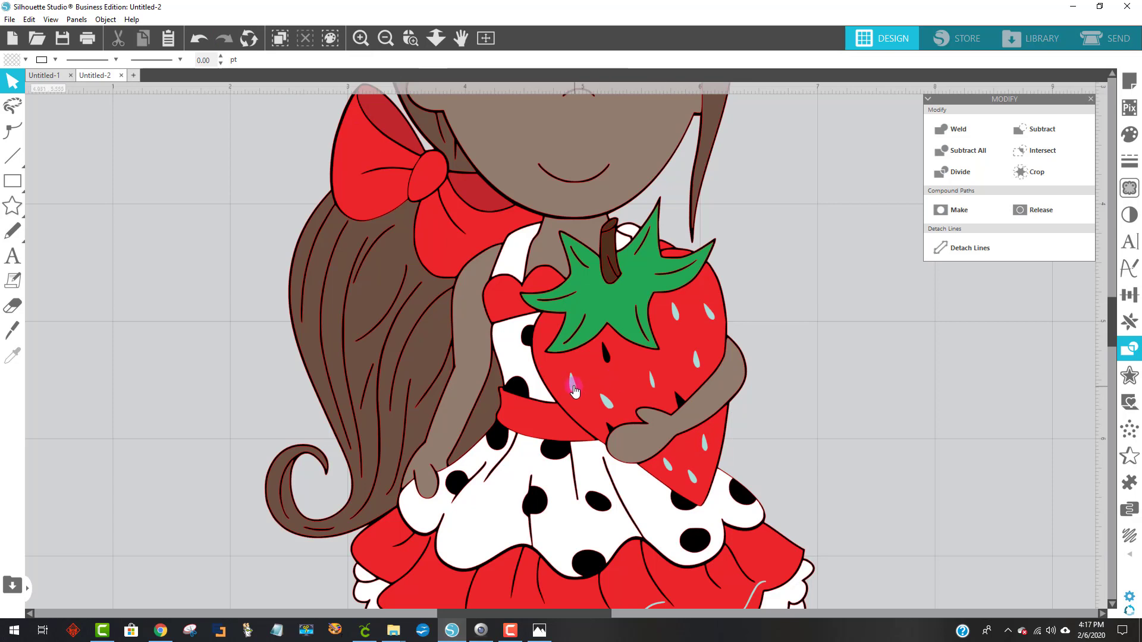
Subtract the leftmost seed from the large red strawberry shape.
left_click(574, 384)
left_click(600, 393, "shift")
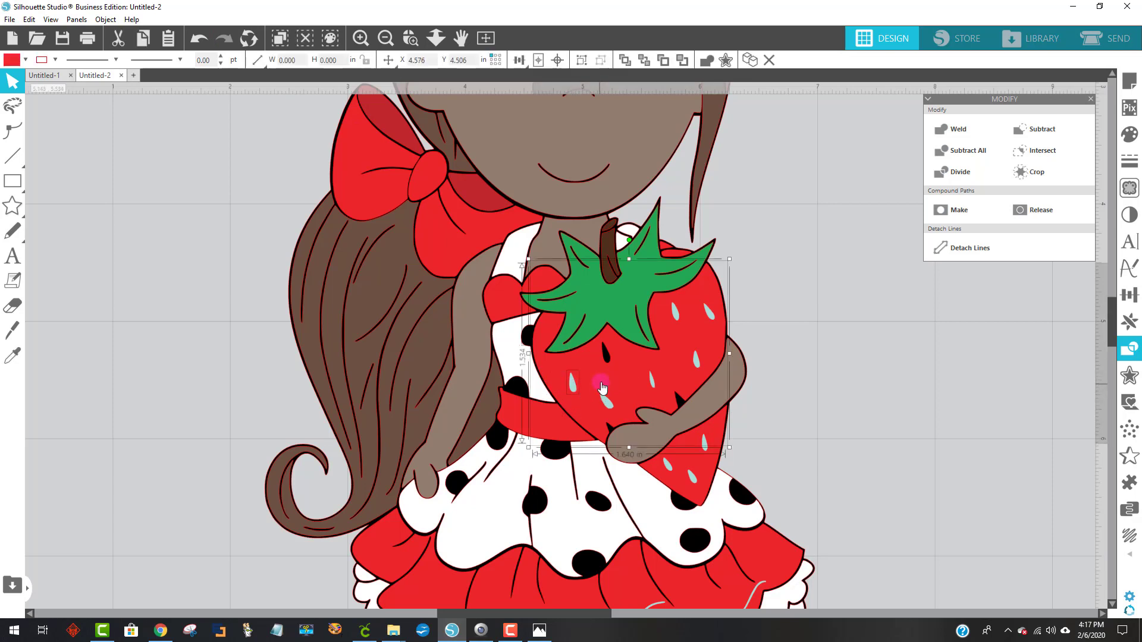
left_click(1056, 140)
left_click(1053, 132)
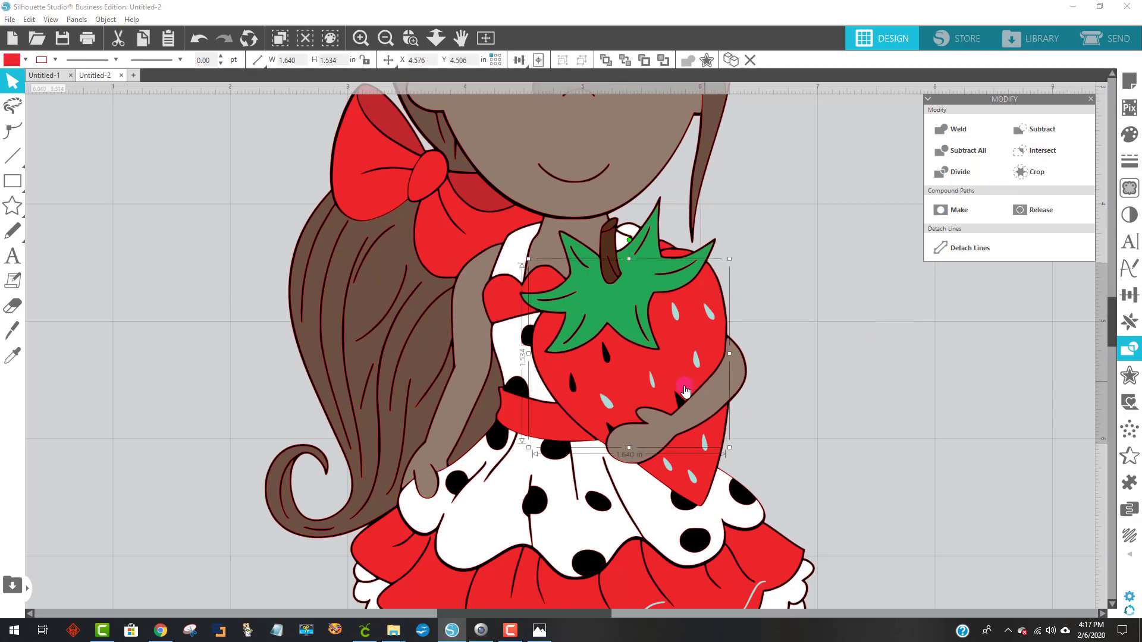
left_click(883, 431)
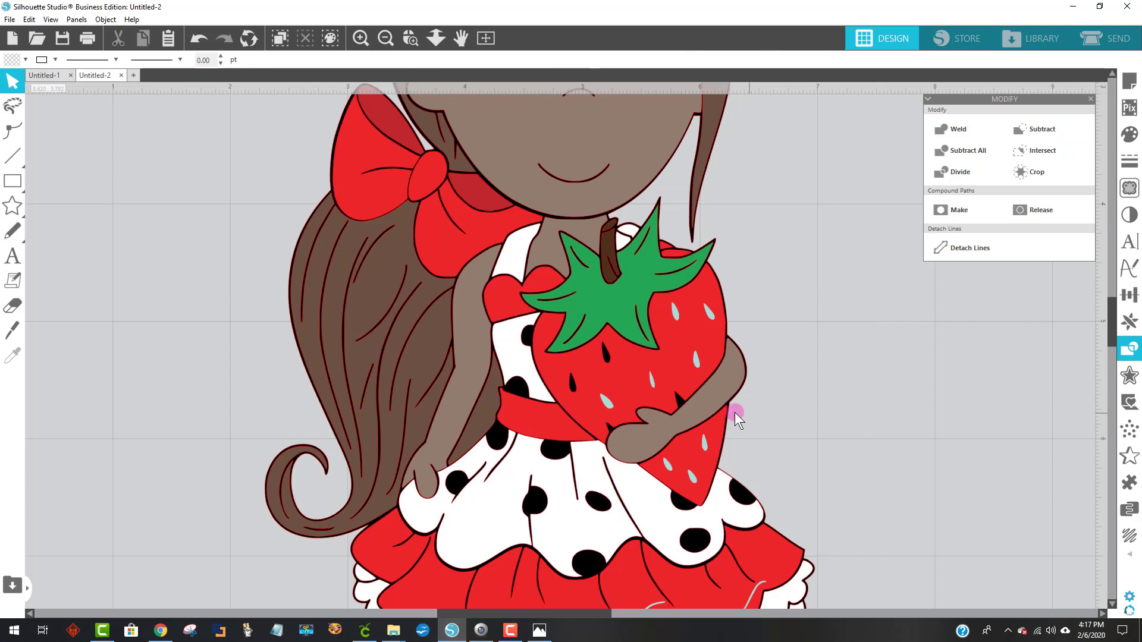
Try to subtract the remaining upper and lower seeds together from the lower red strawberry piece, and undo the subtraction.
left_click(608, 404)
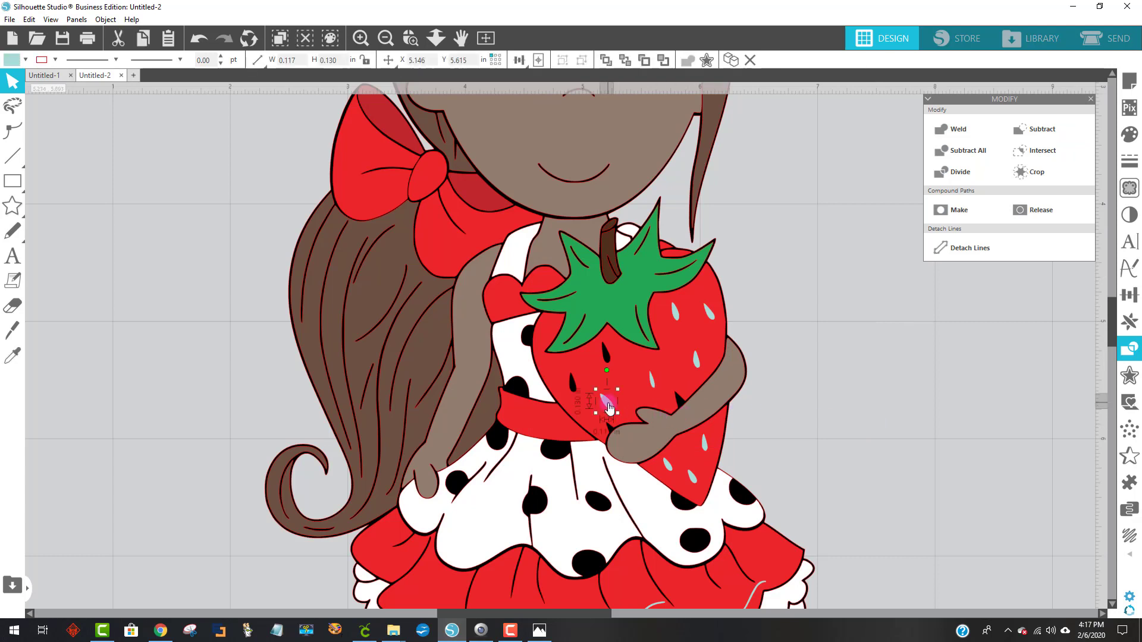
left_click(687, 314, "shift")
left_click(709, 312, "shift")
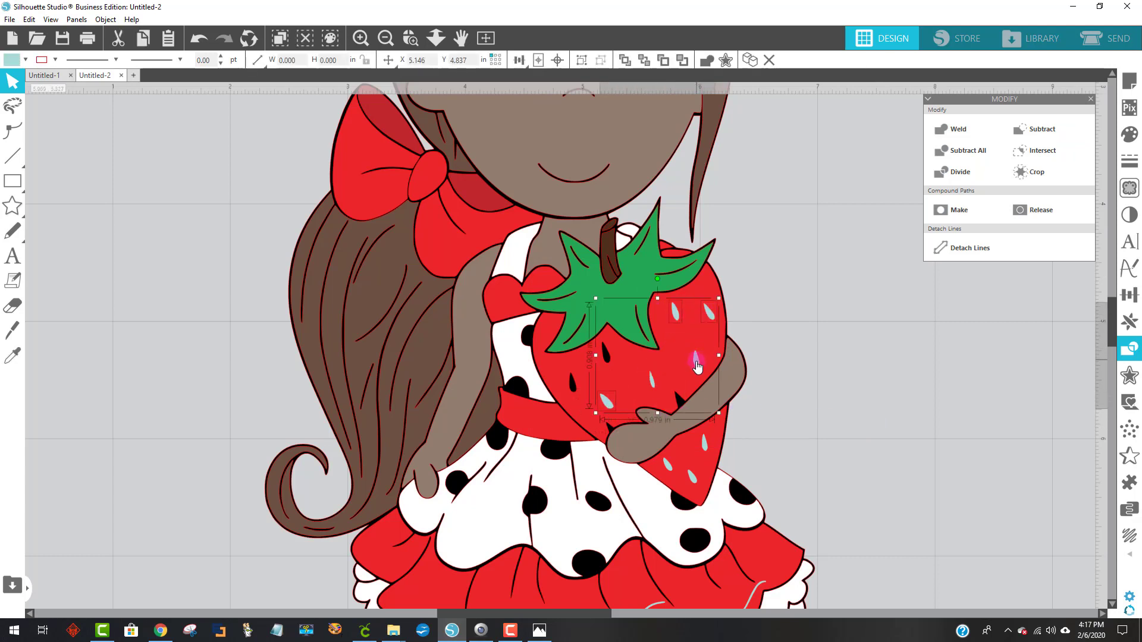
left_click(653, 383, "shift")
left_click(668, 467, "shift")
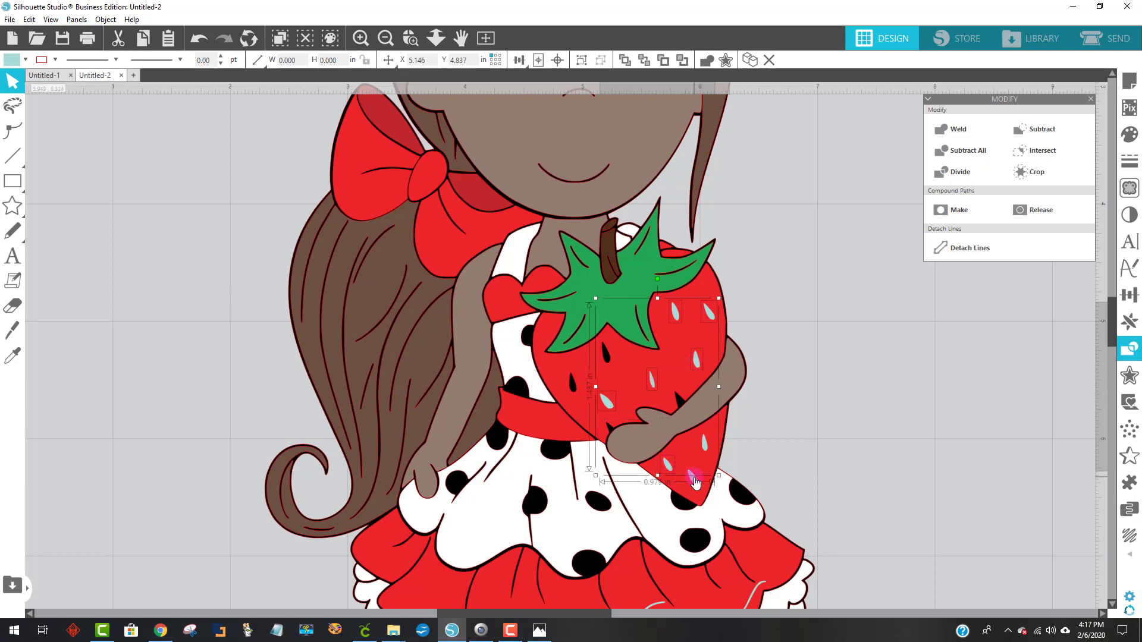
left_click(693, 478, "shift")
left_click(706, 449, "shift")
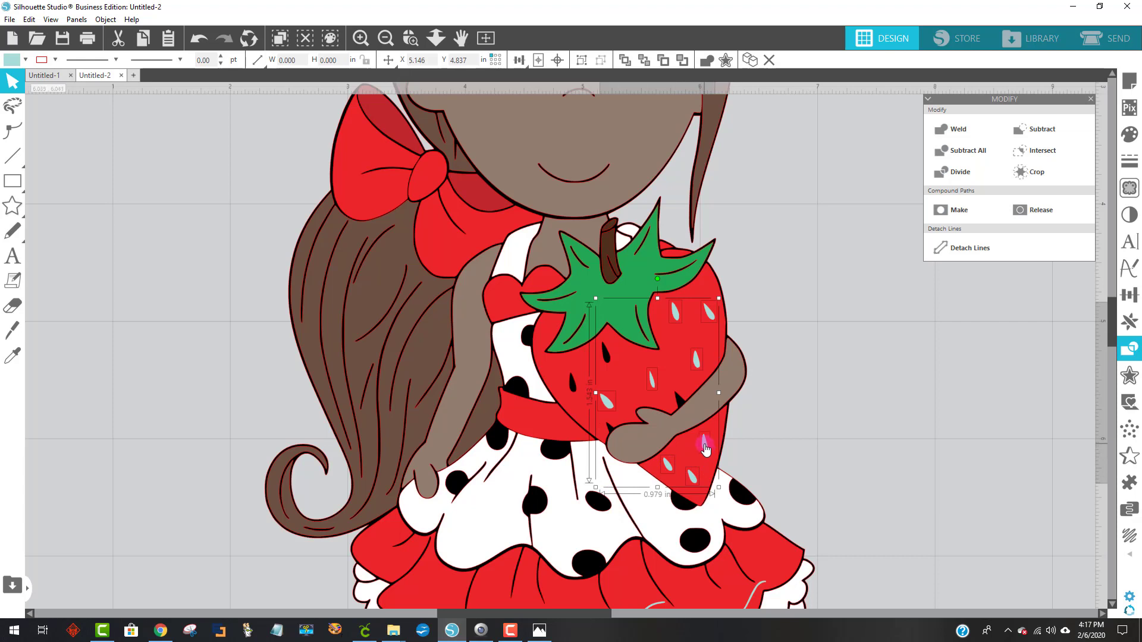
left_click(722, 420, "shift")
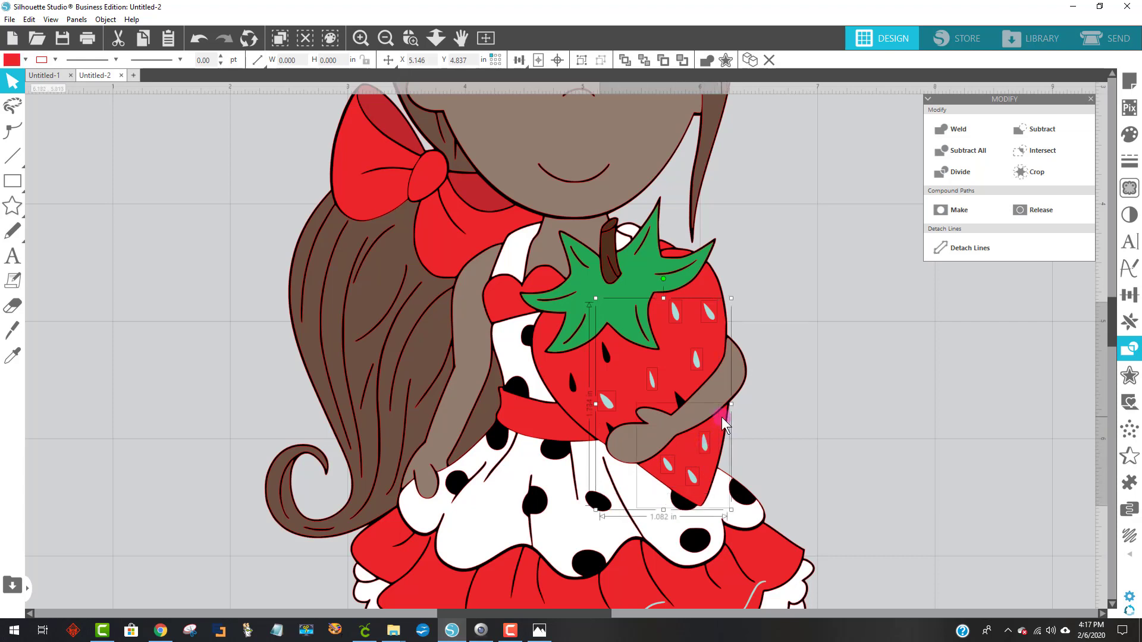
left_click(1042, 132)
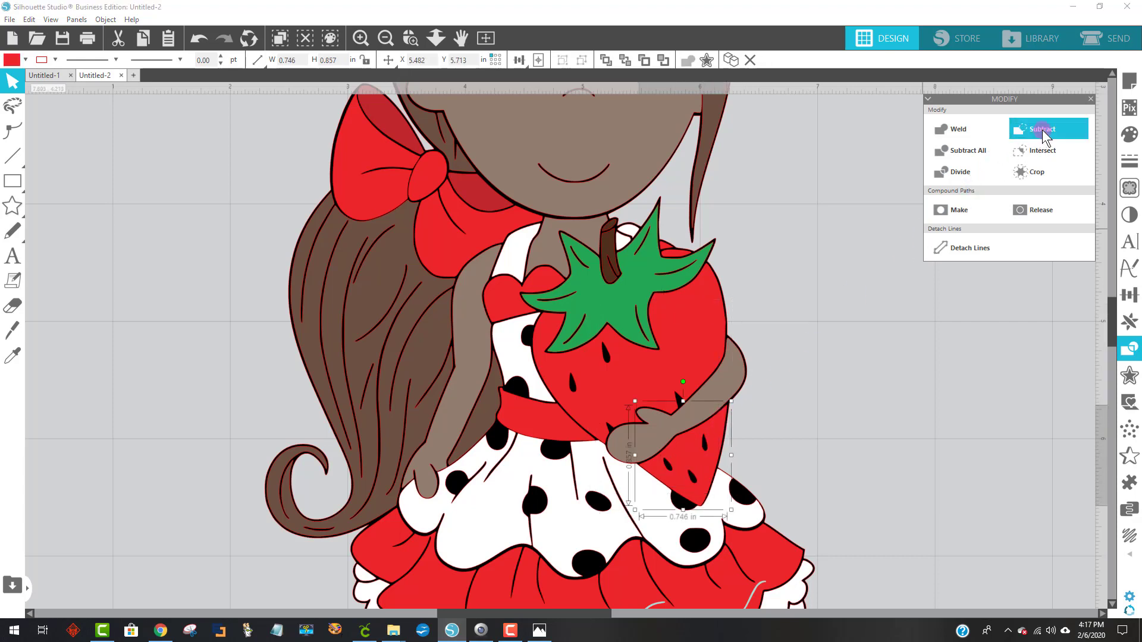
left_click(196, 39)
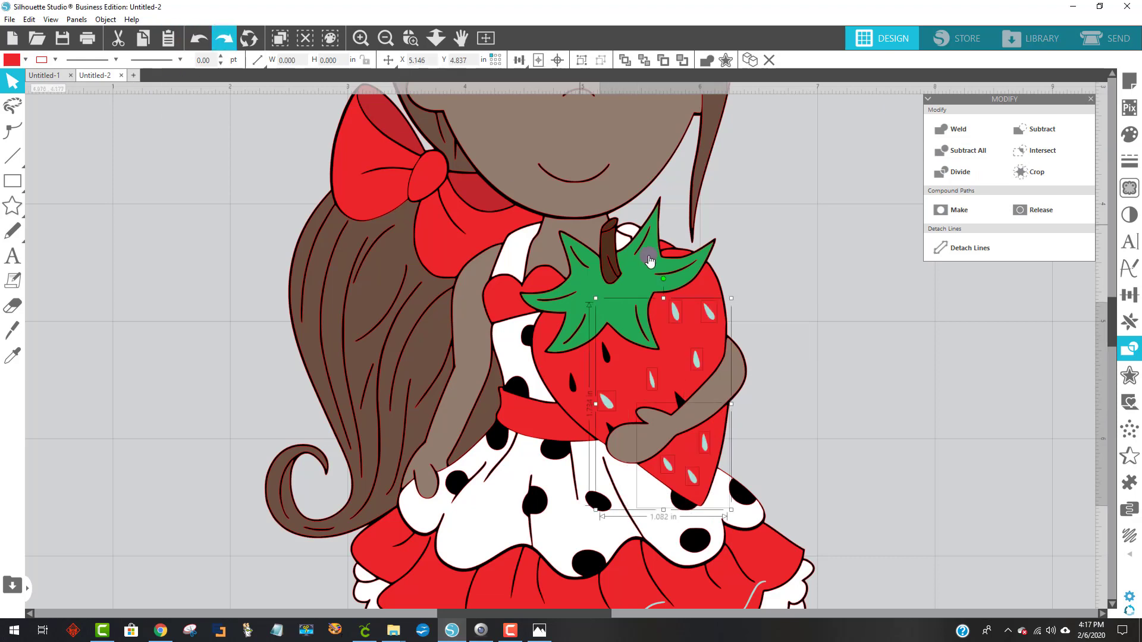
left_click(748, 314)
Subtract the three seeds near the right edge of the upper red strawberry piece, one at a time.
left_click(672, 313)
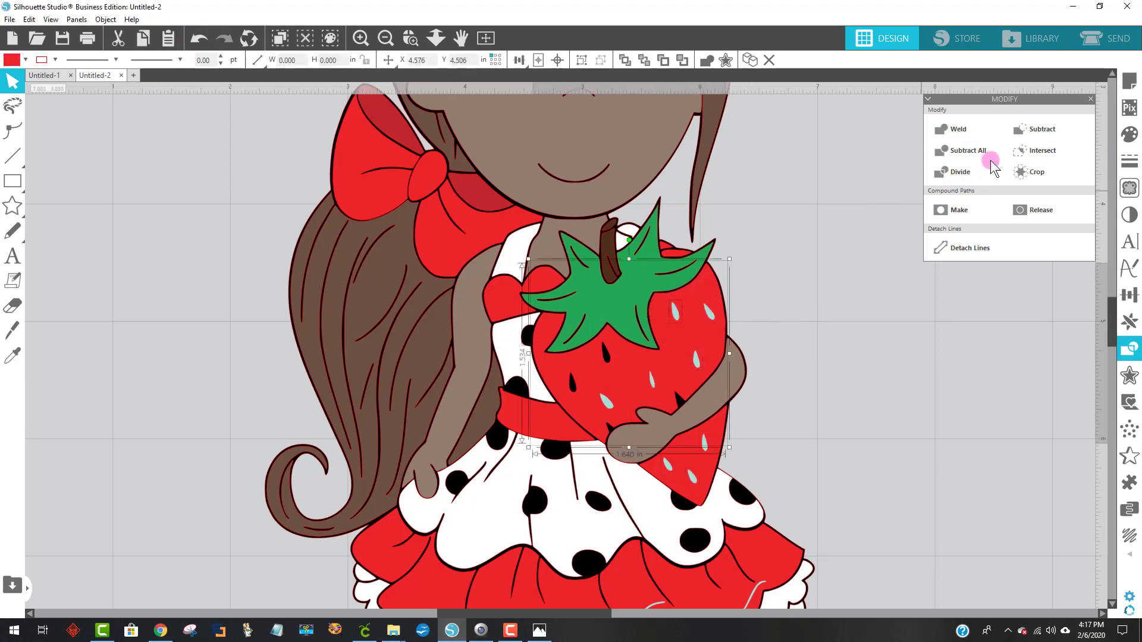
left_click(1043, 130)
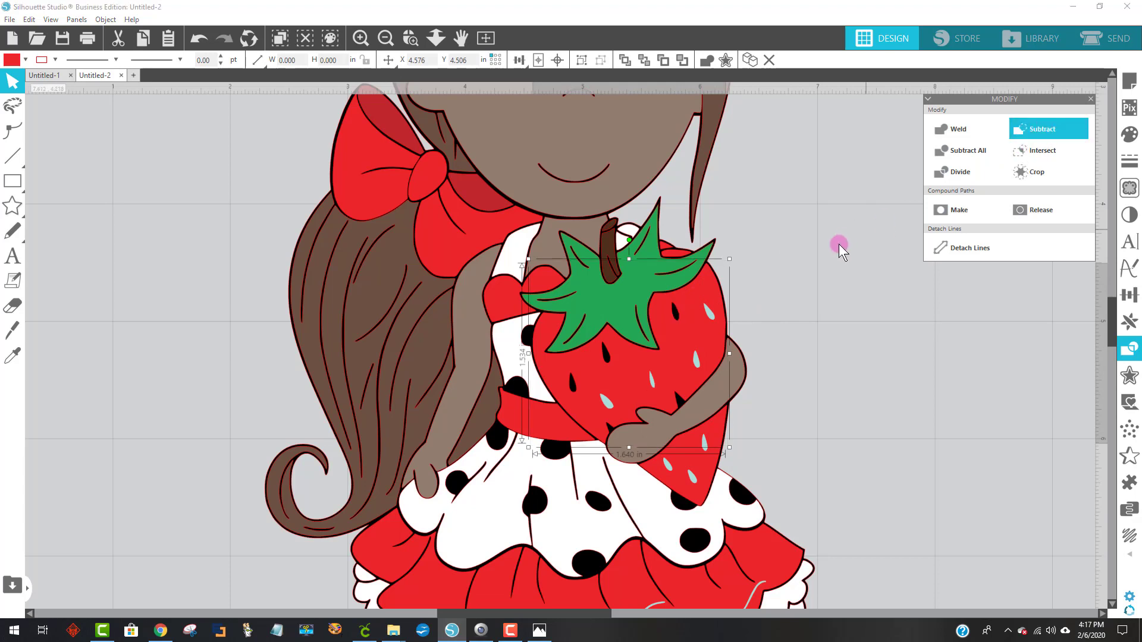
left_click(709, 299)
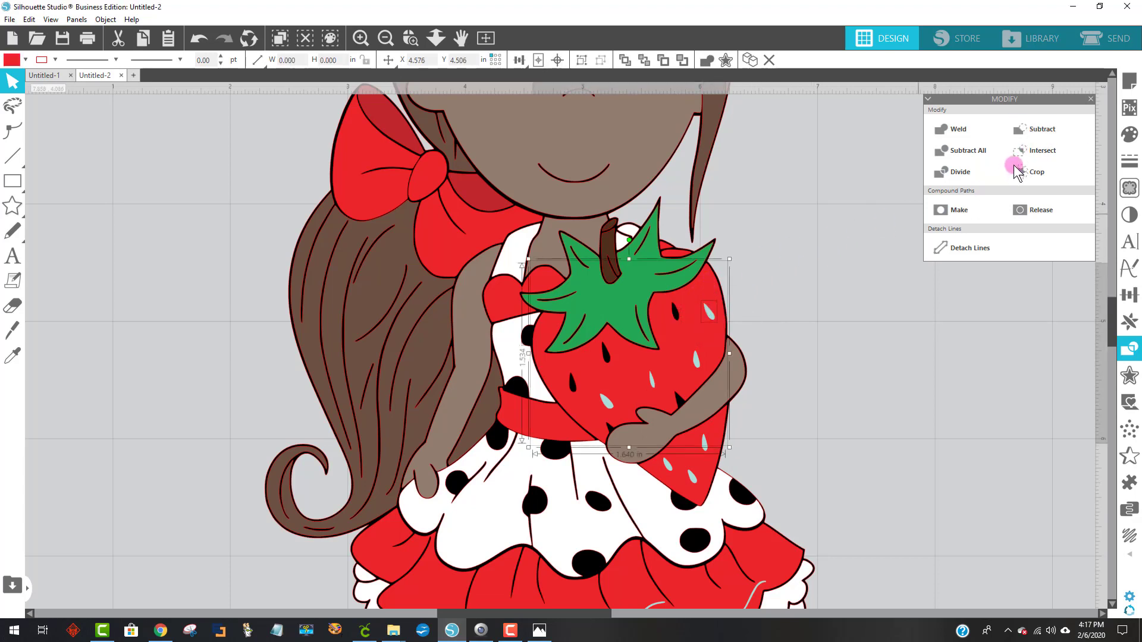
left_click(1043, 130)
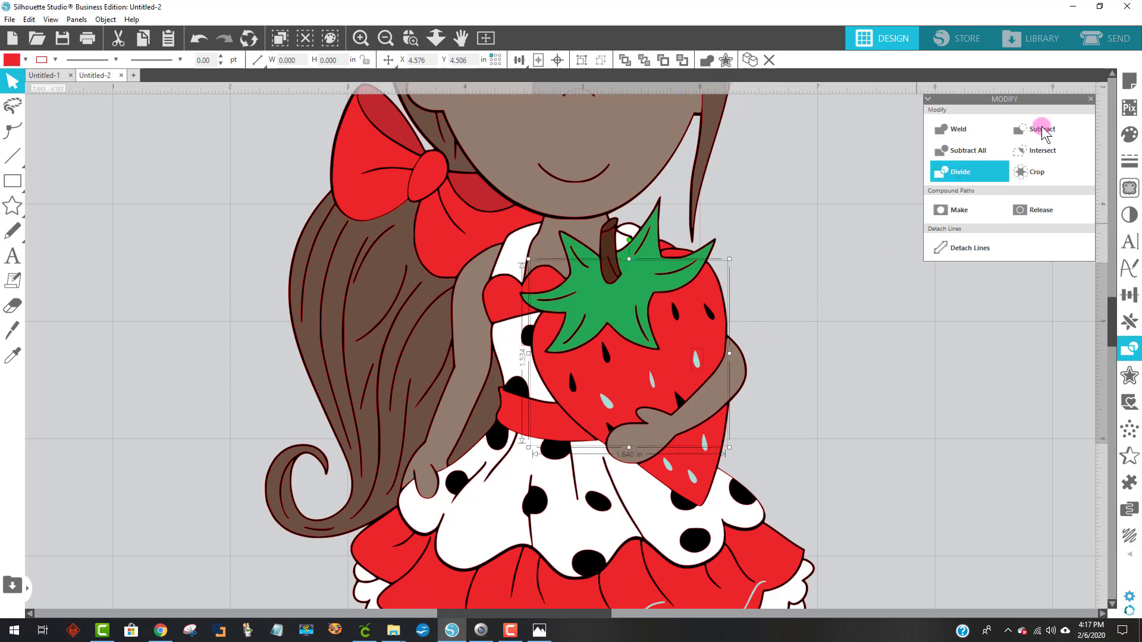
Subtract the centre seed and the lower-left pale seed from the upper red strawberry piece, one at a time.
left_click(657, 386)
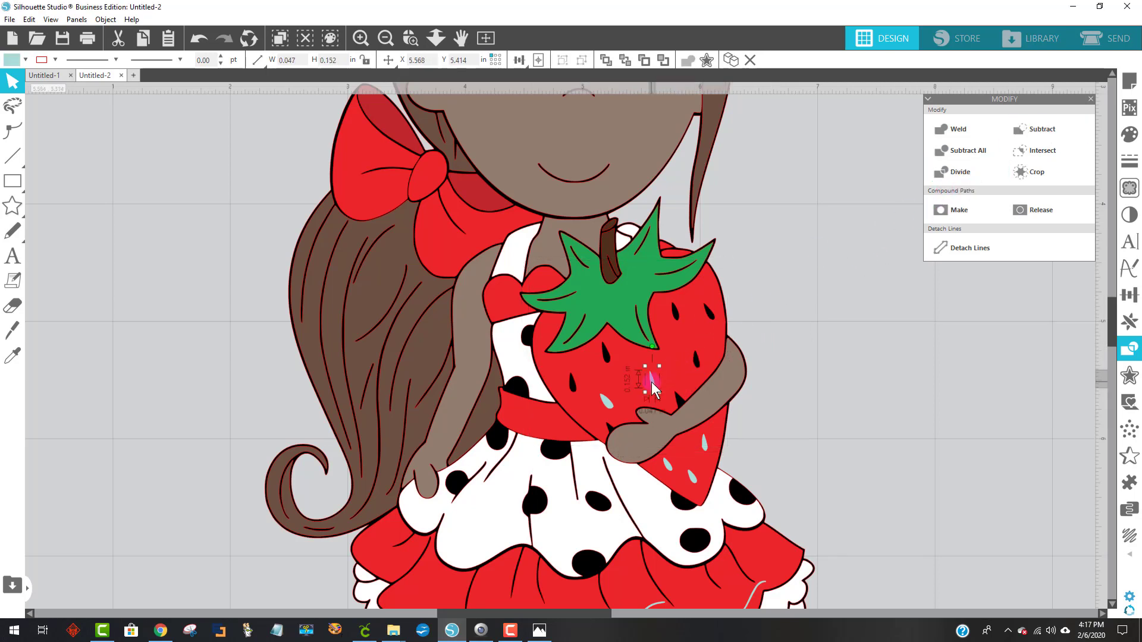
left_click(671, 367)
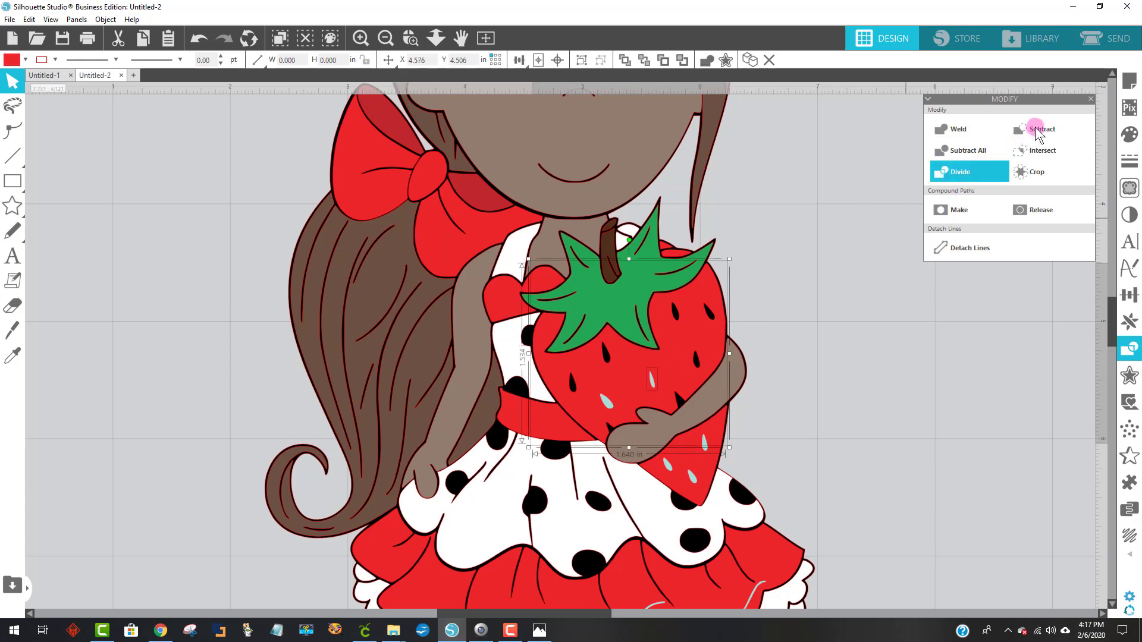
left_click(1038, 132)
left_click(608, 398)
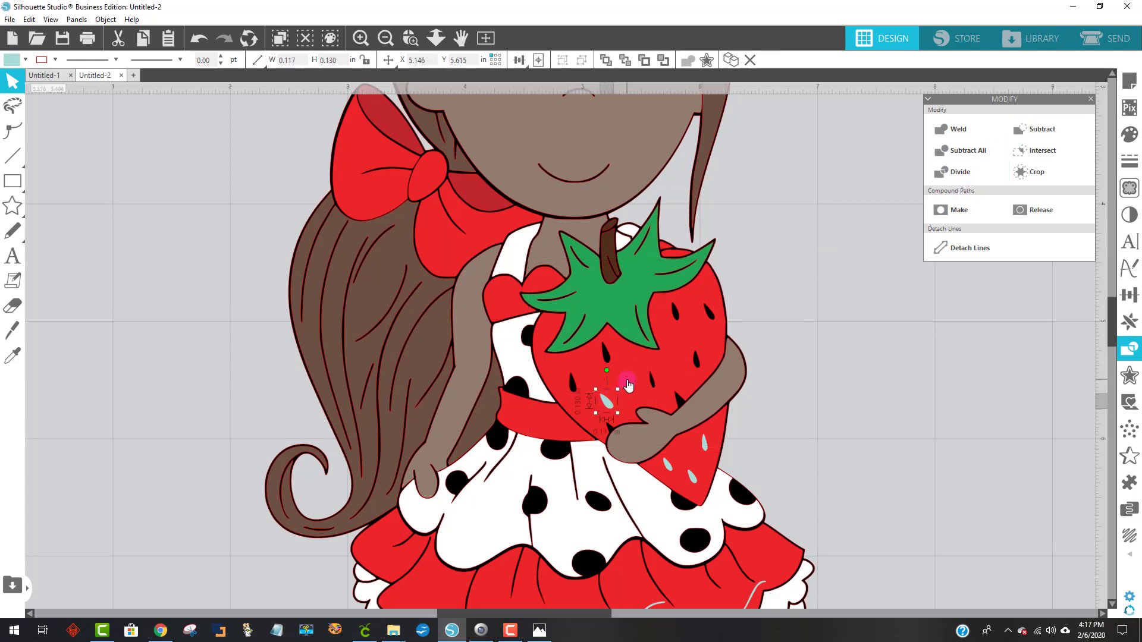
left_click(1070, 127)
Subtract the three remaining pale seeds one by one from the red strawberry piece below the girl's hand.
left_click(671, 515)
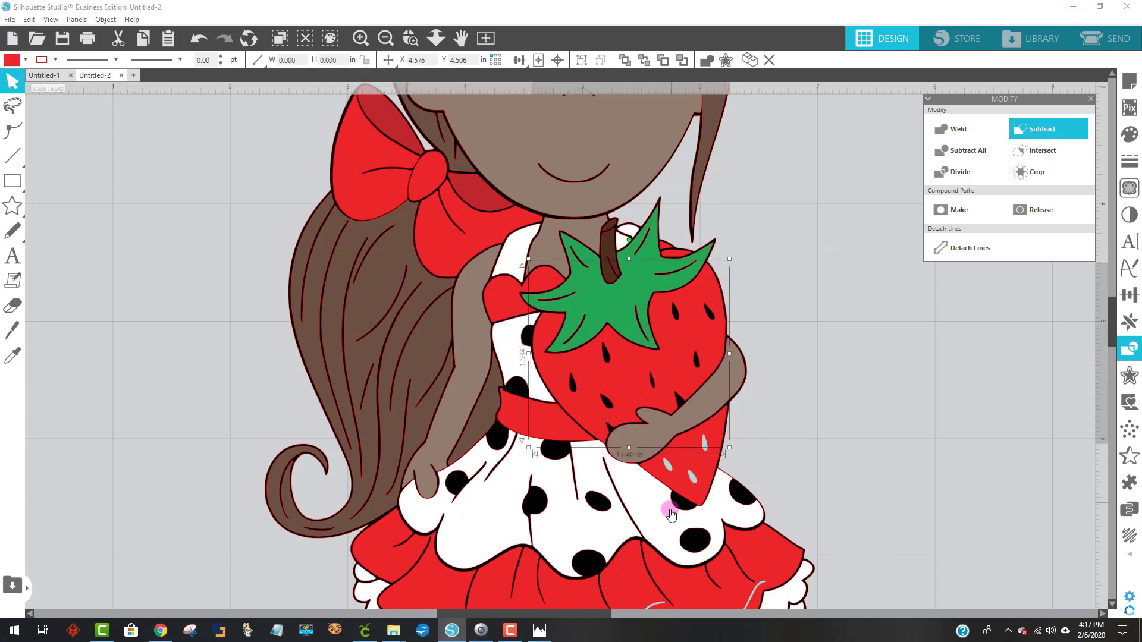
left_click(669, 470)
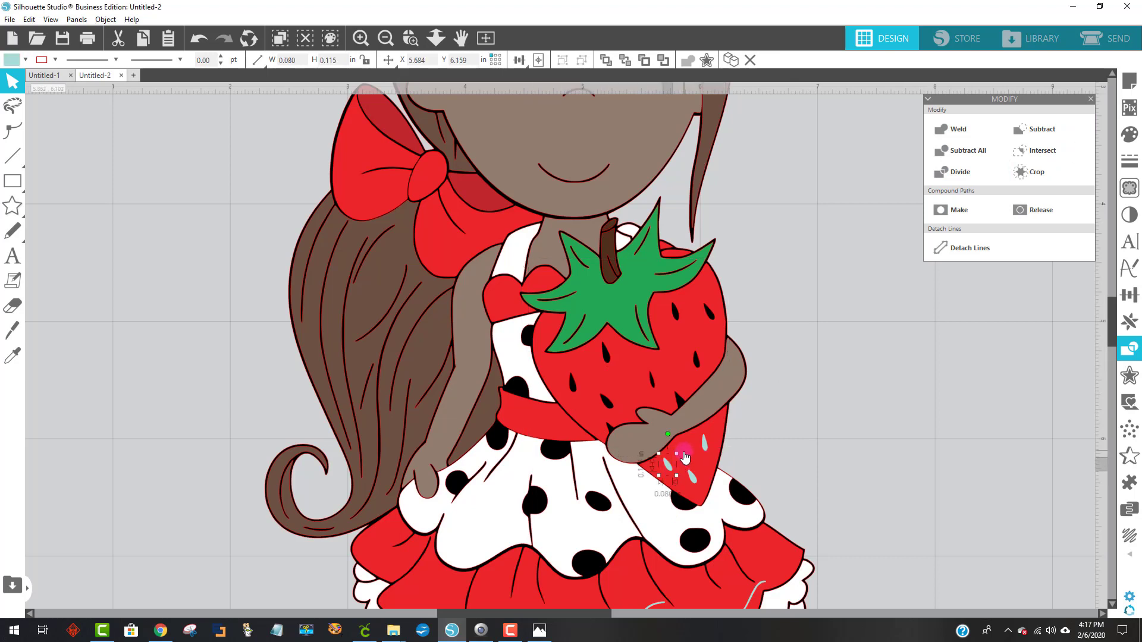
left_click(688, 456)
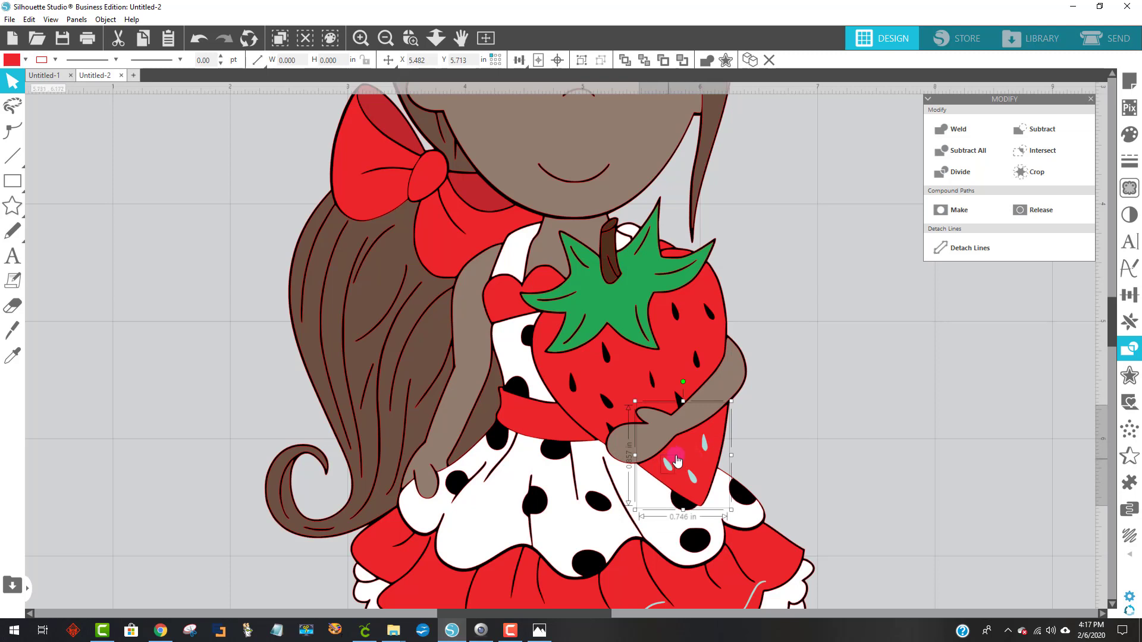
left_click(1062, 127)
left_click(704, 444)
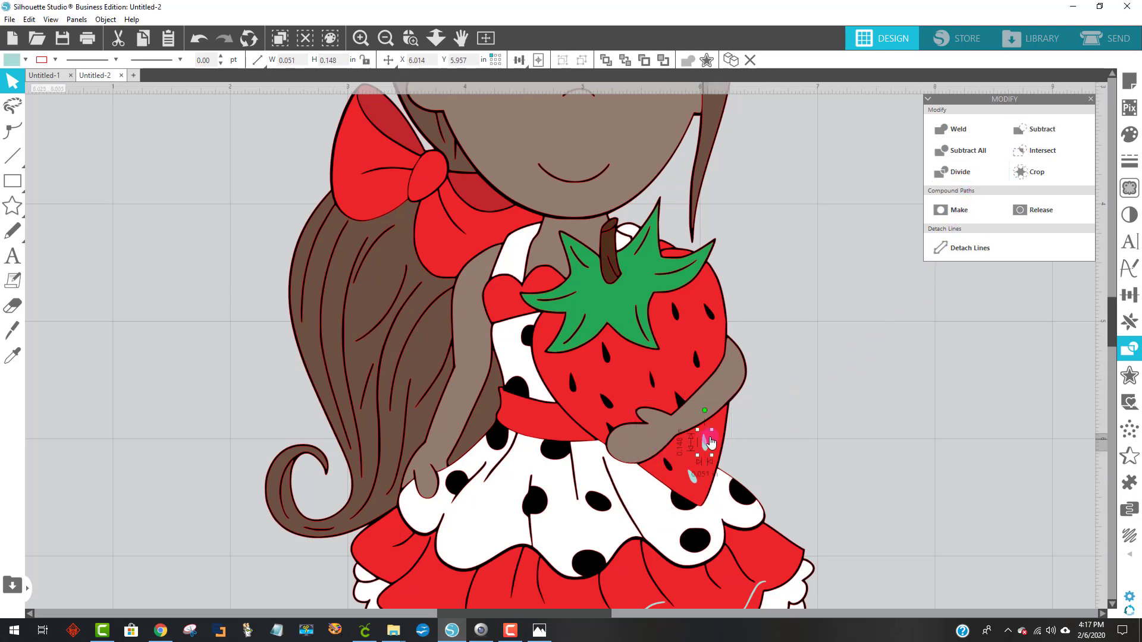
left_click(679, 459)
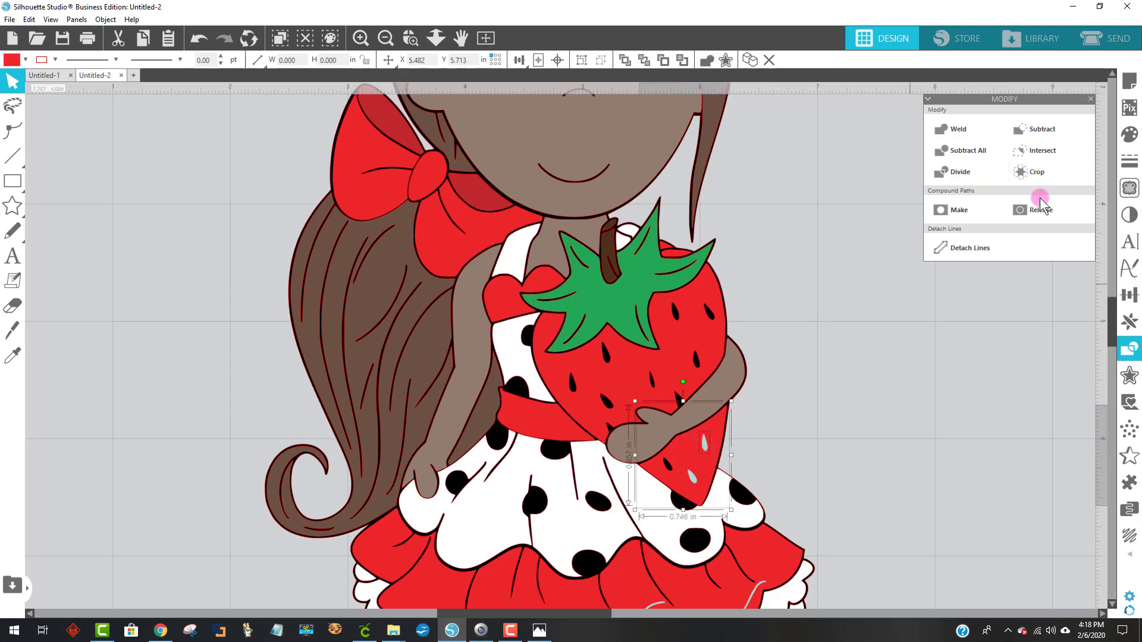
left_click(1040, 129)
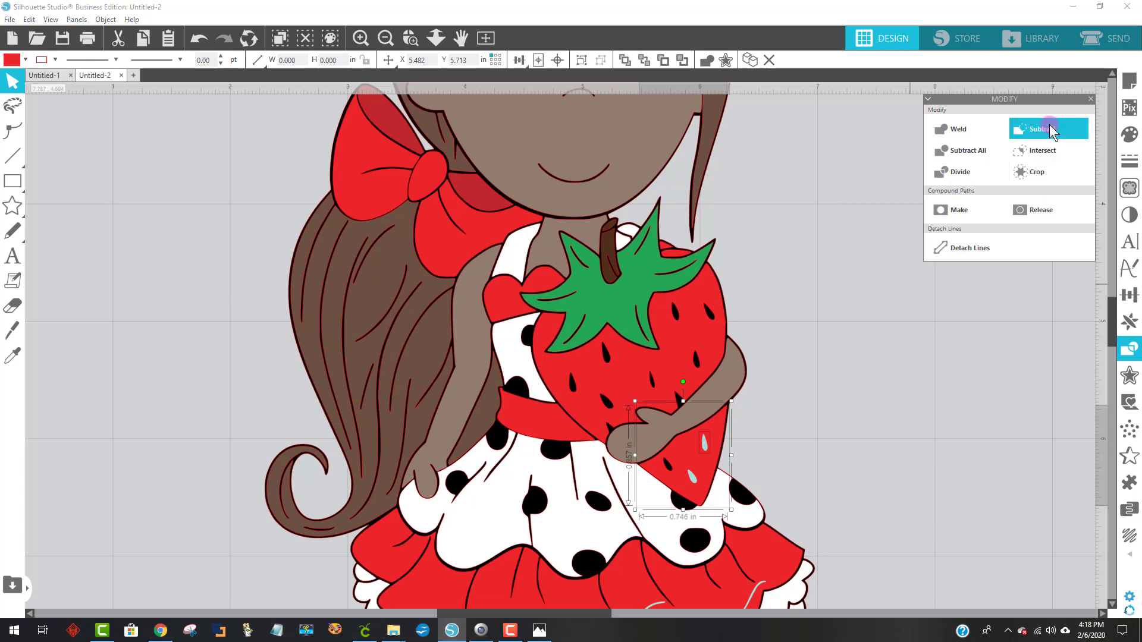
left_click(692, 478)
left_click(710, 464, "shift")
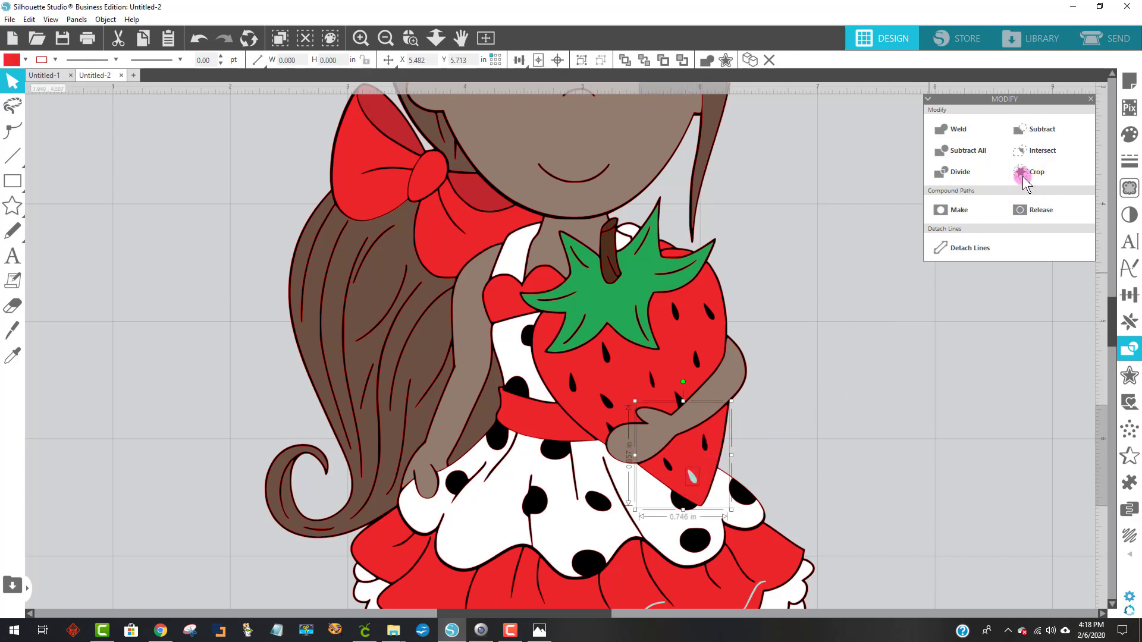
left_click(1021, 174)
Give all shapes of the coloured girl a black line colour and a 0.50 pt line thickness.
scroll(869, 470, "up", 3)
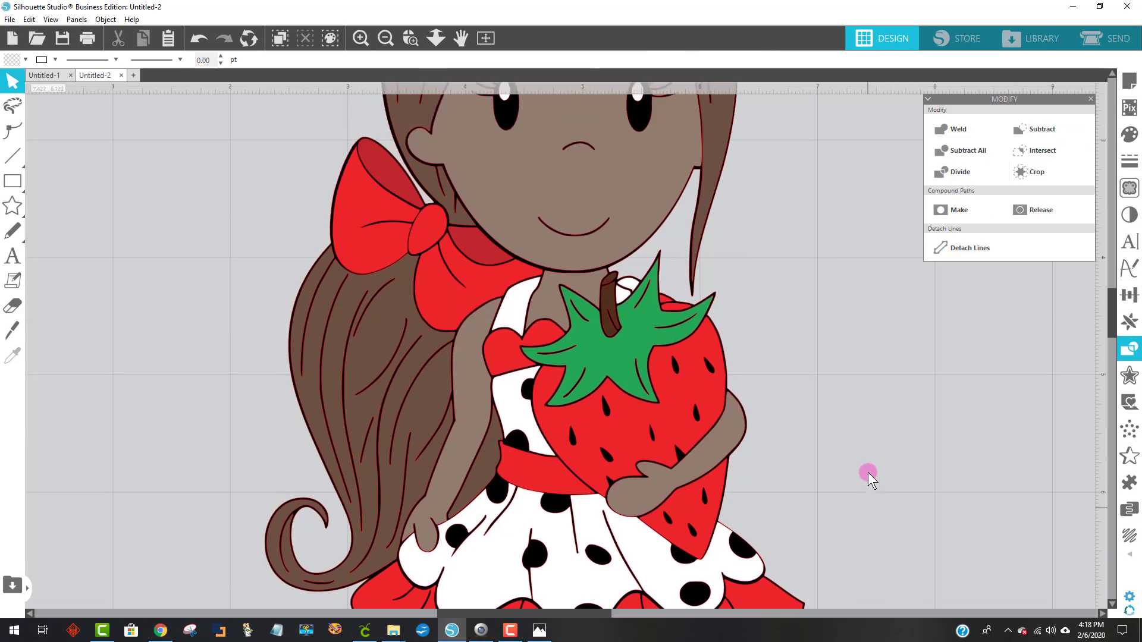
scroll(868, 472, "up", 3)
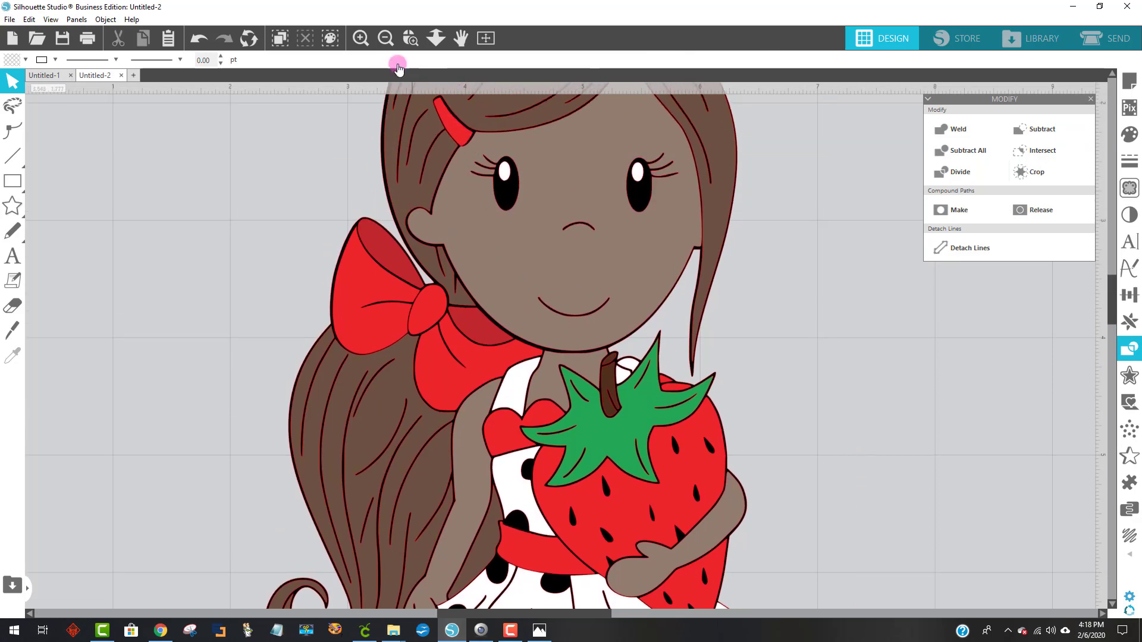
left_click(386, 38)
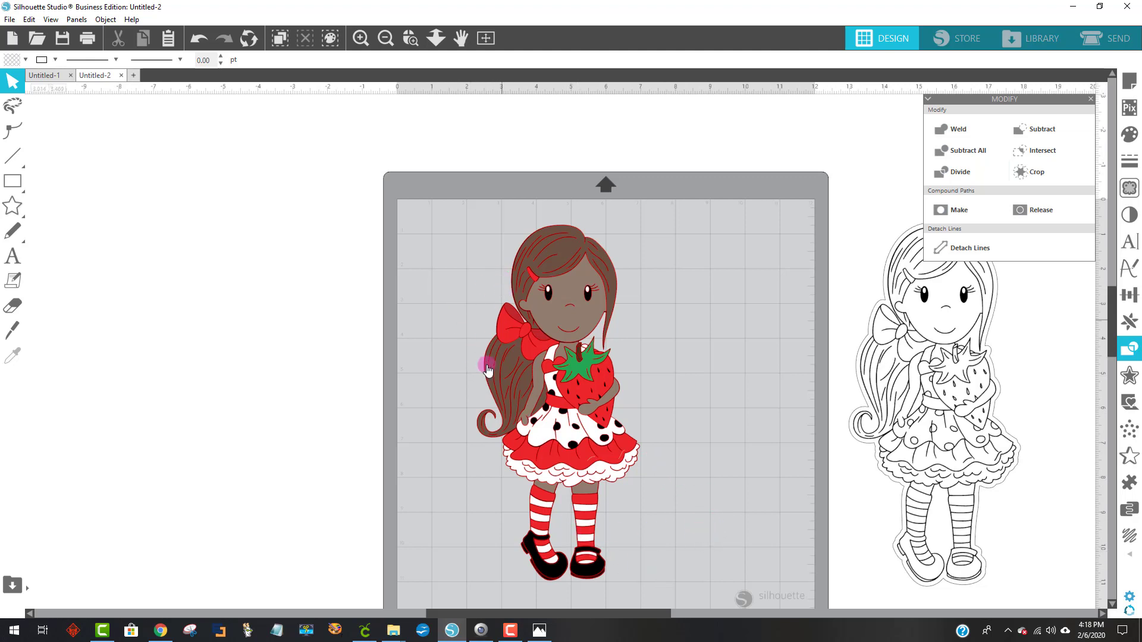
left_click_drag(433, 197, 648, 584)
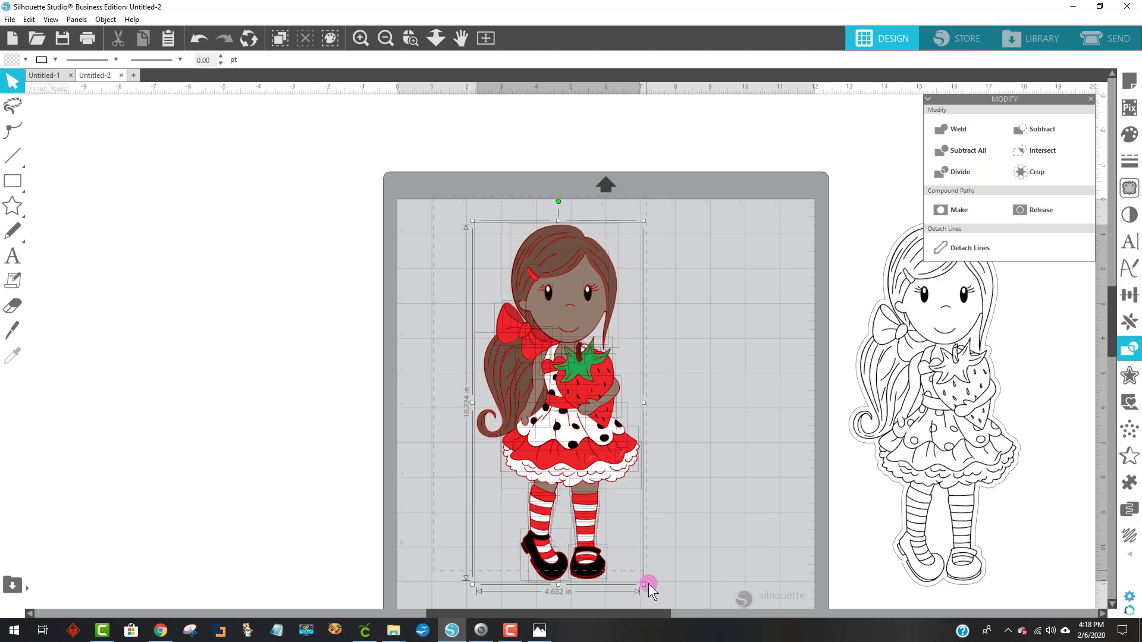
left_click(43, 61)
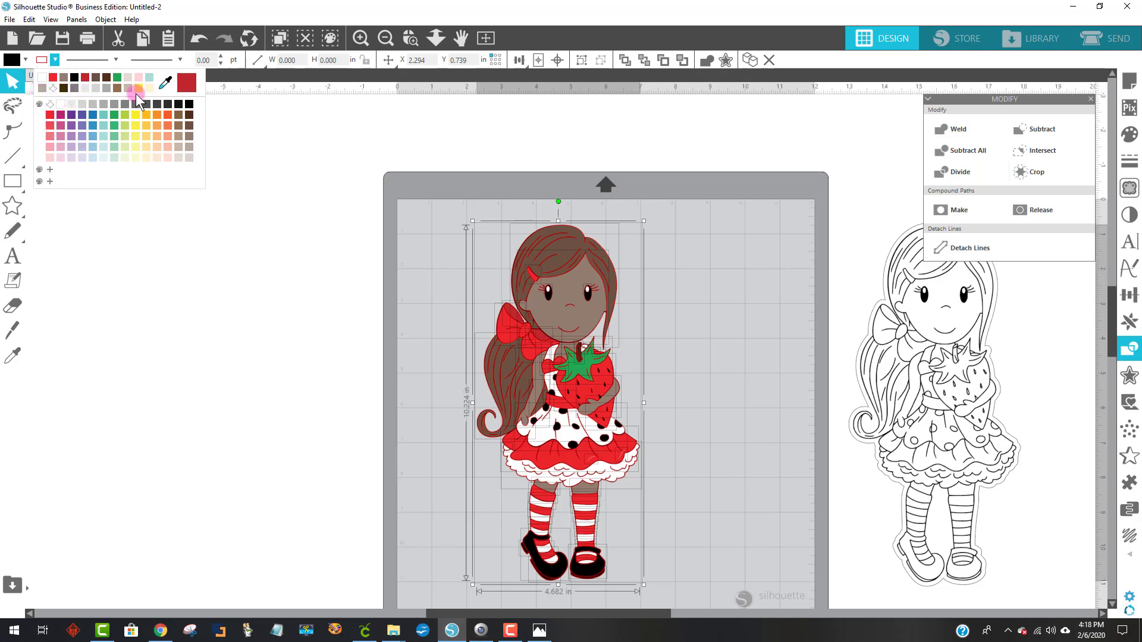
left_click(189, 104)
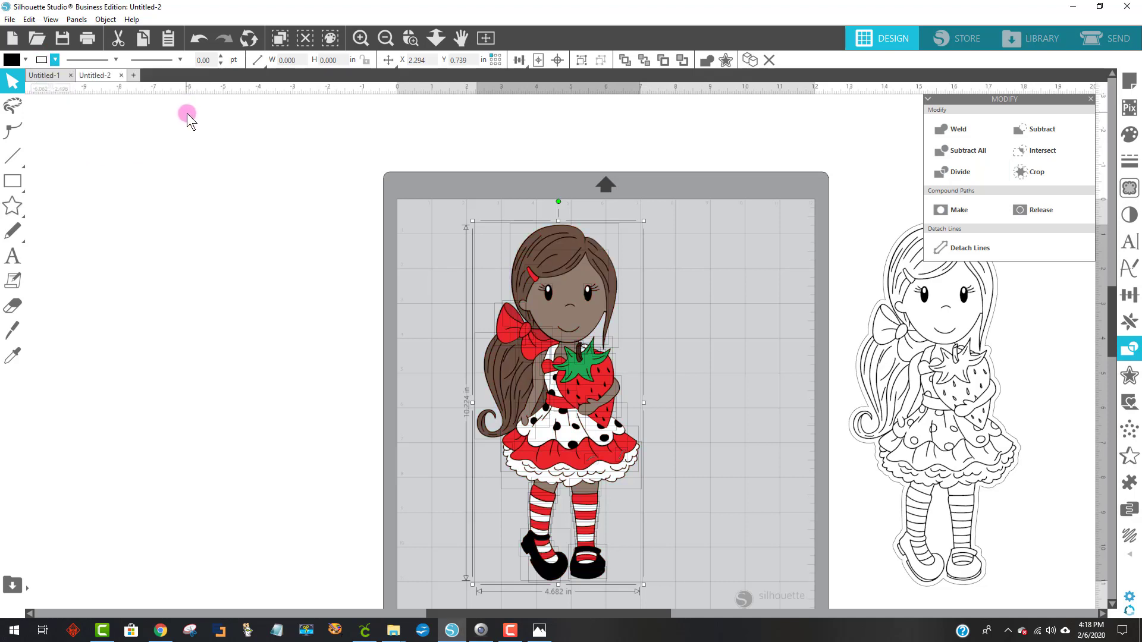
left_click(222, 56)
left_click(220, 305)
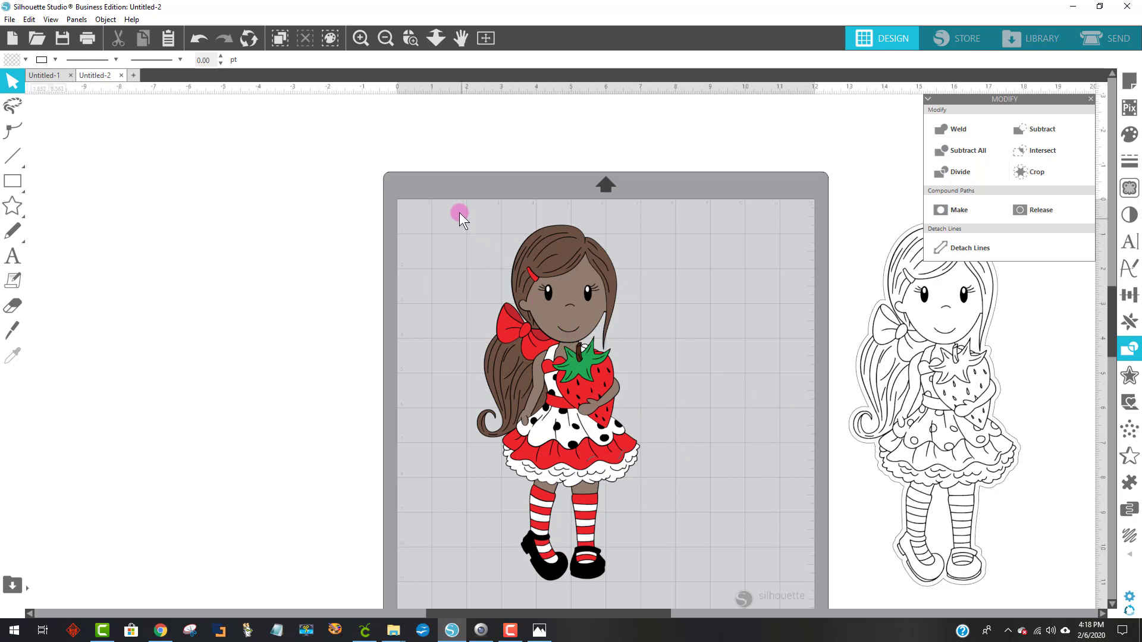
Group all the pieces of the coloured girl.
left_click_drag(459, 212, 687, 598)
right_click(551, 463)
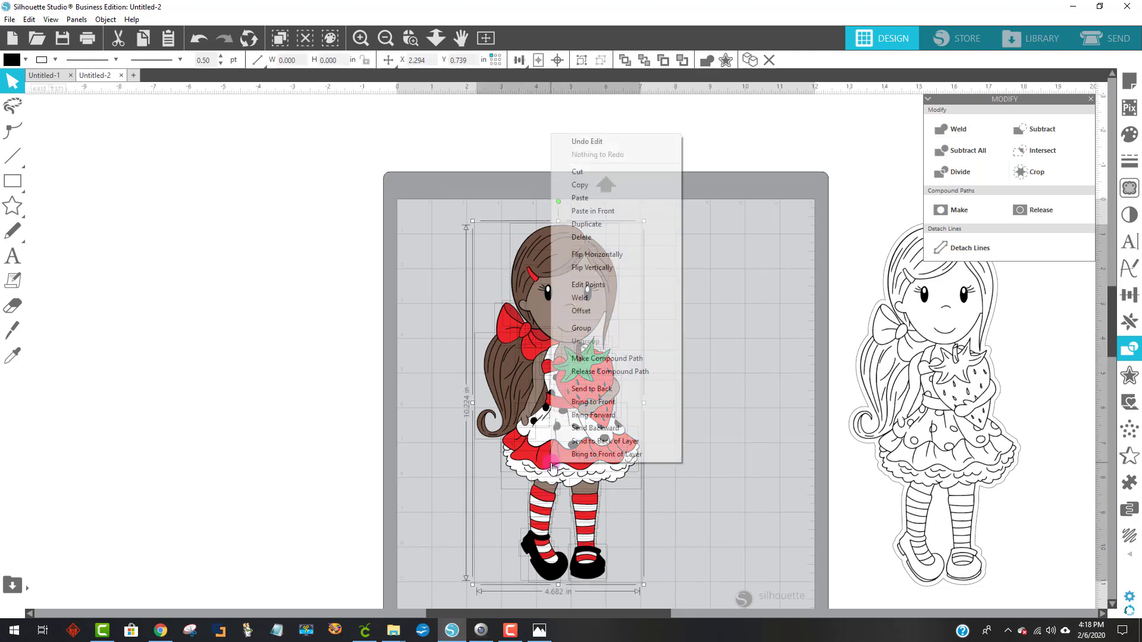
left_click(582, 329)
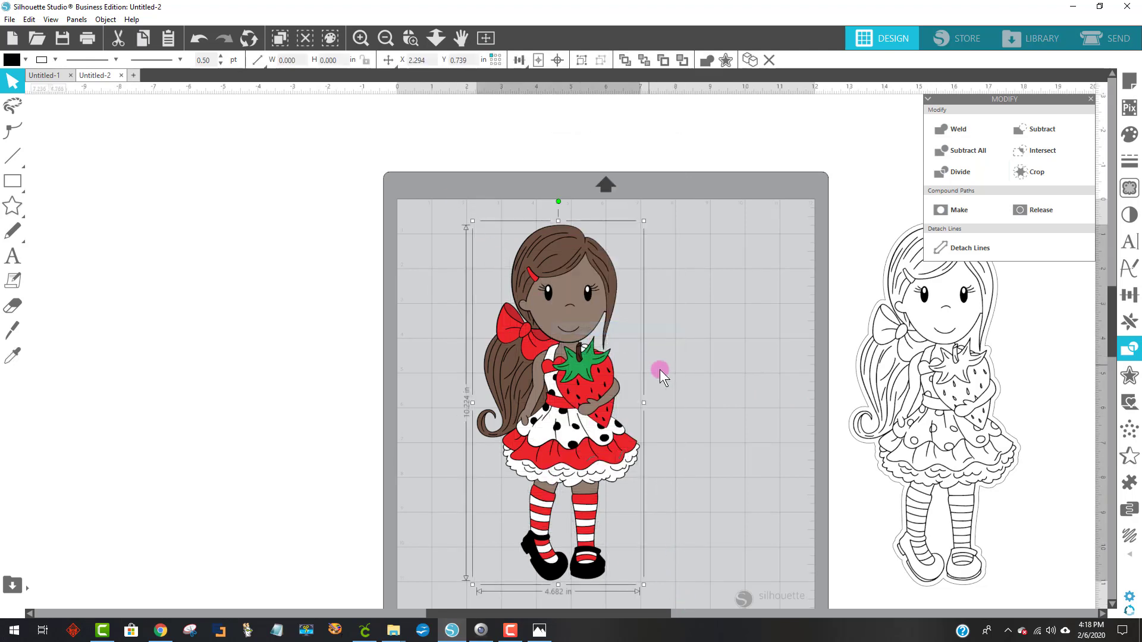
left_click(666, 371)
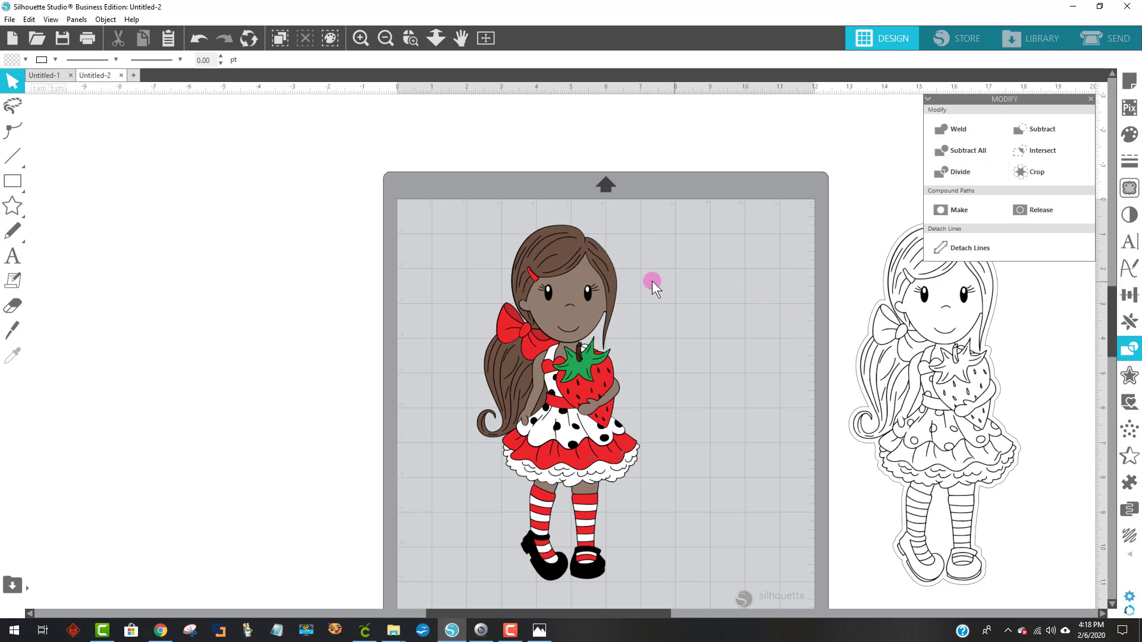
Show the Select by Color options for fills and move the grouped girl to about X 1.61, Y 0.65.
left_click(331, 38)
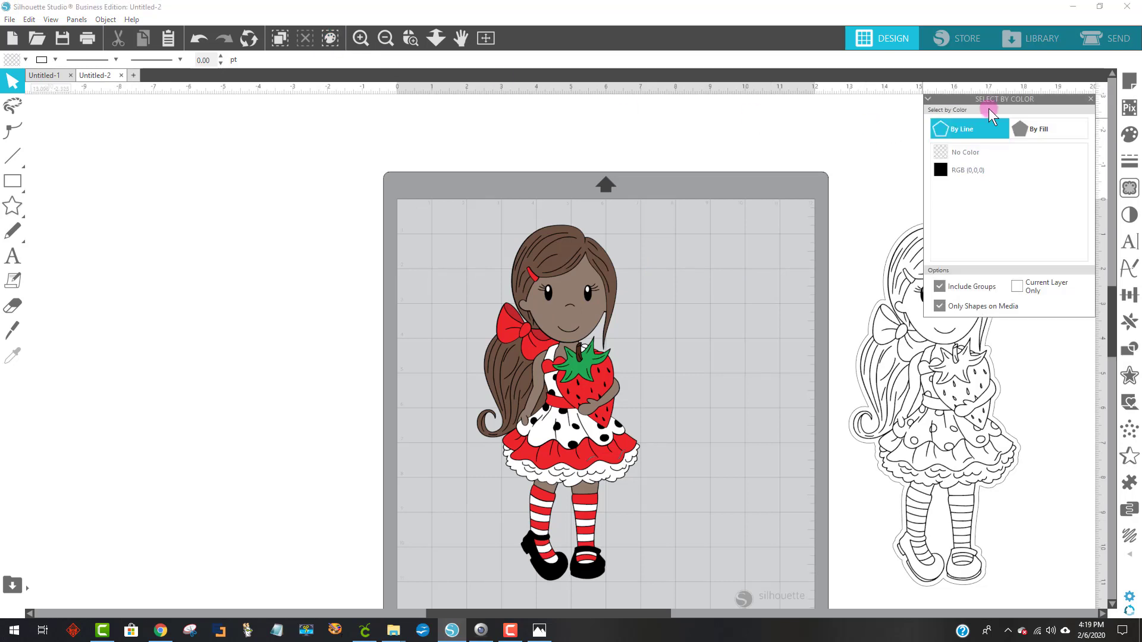
left_click(1024, 121)
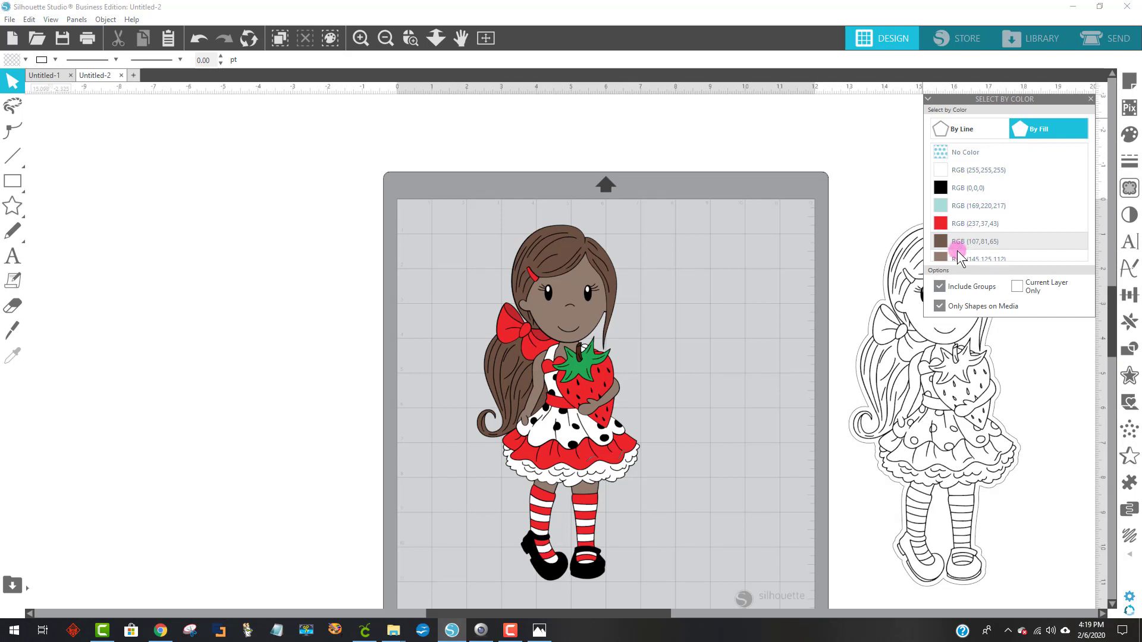
left_click(963, 207)
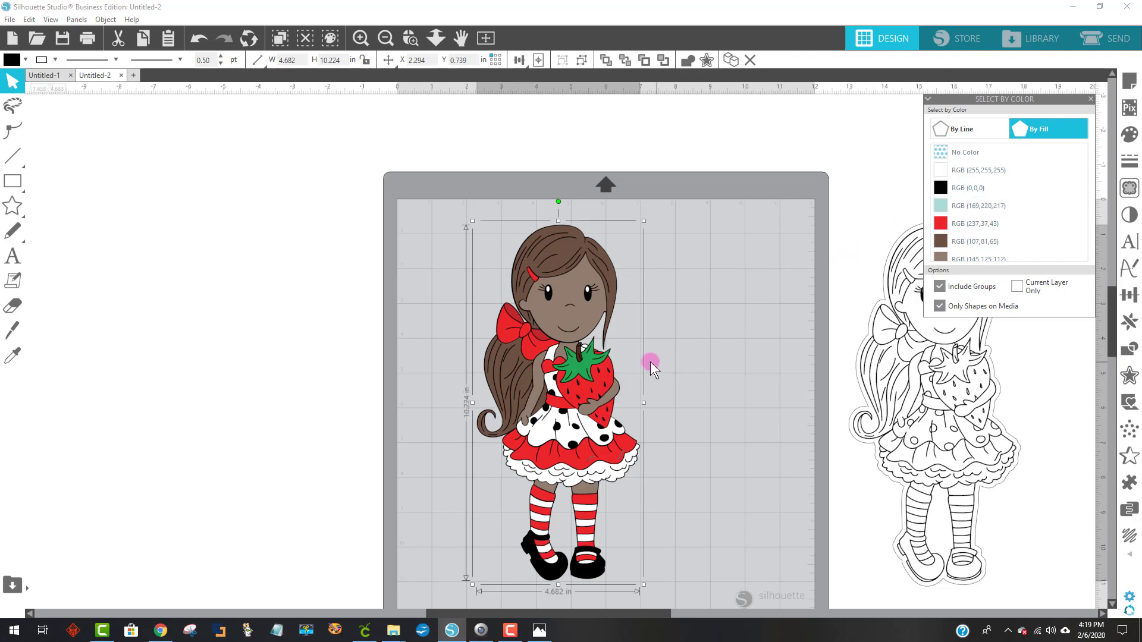
left_click_drag(611, 241, 576, 243)
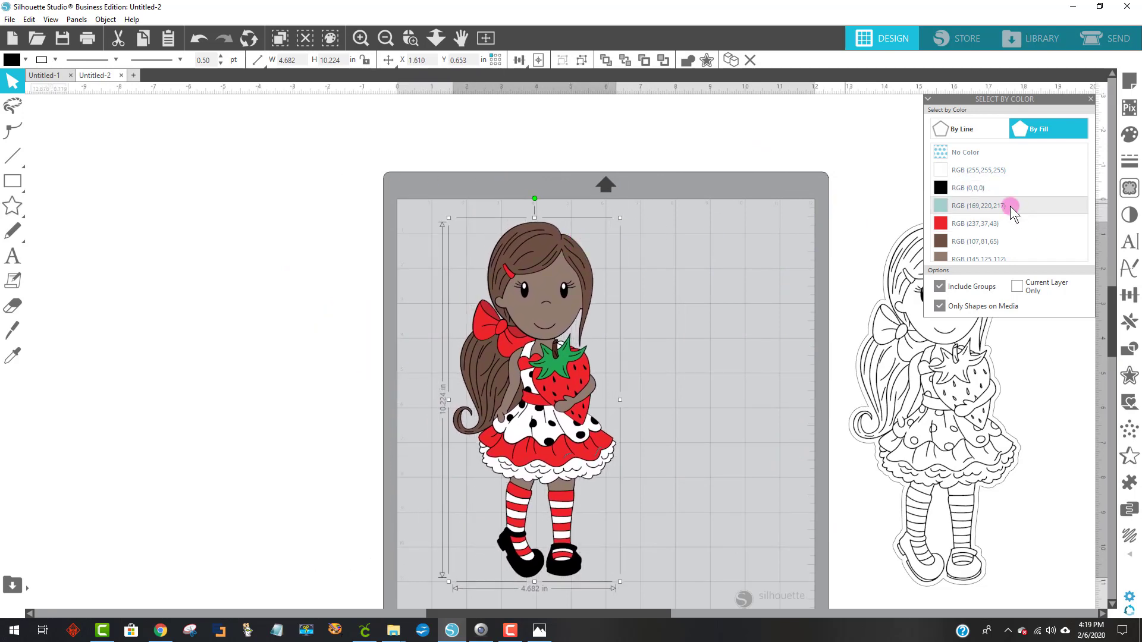
Try to select individual fill colours within the grouped girl, and ungroup the girl.
left_click(973, 189)
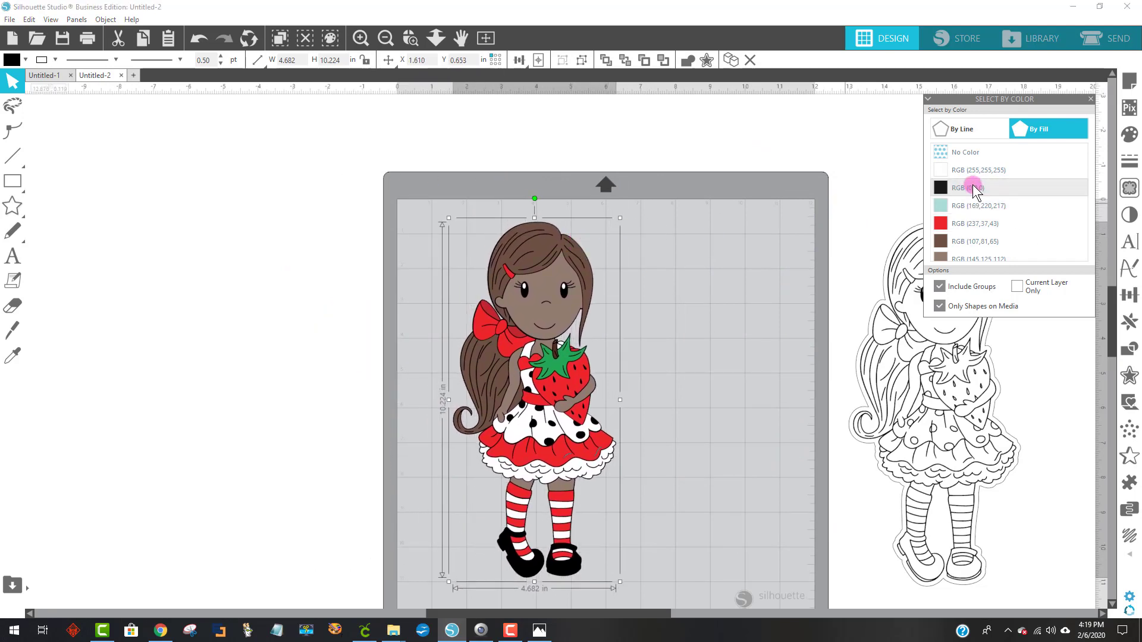
left_click(965, 226)
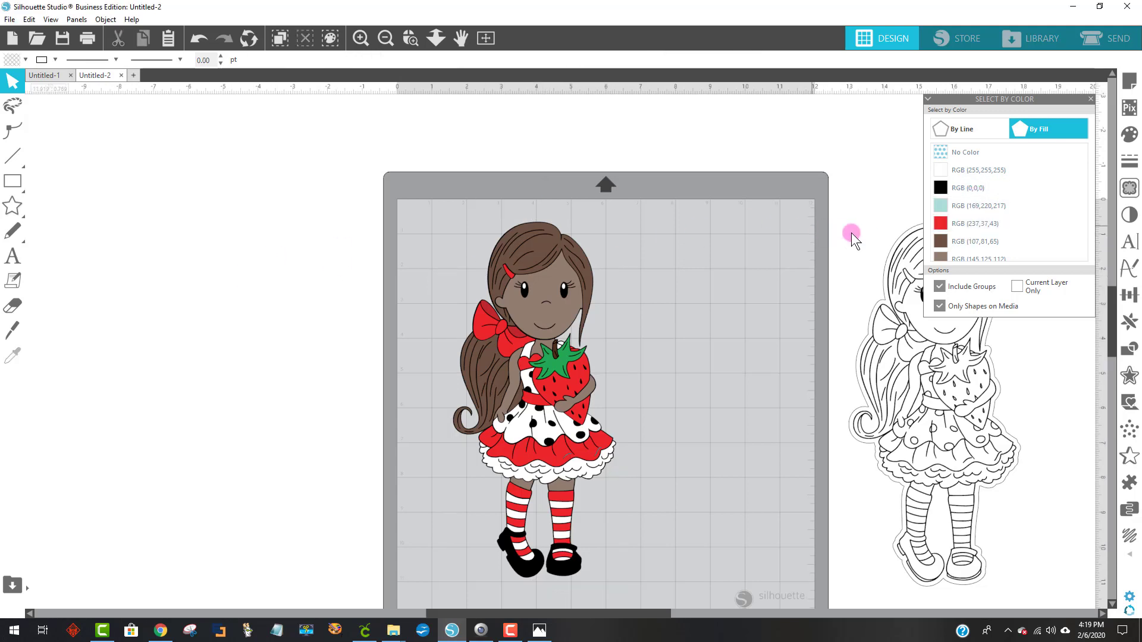
left_click(960, 227)
right_click(546, 292)
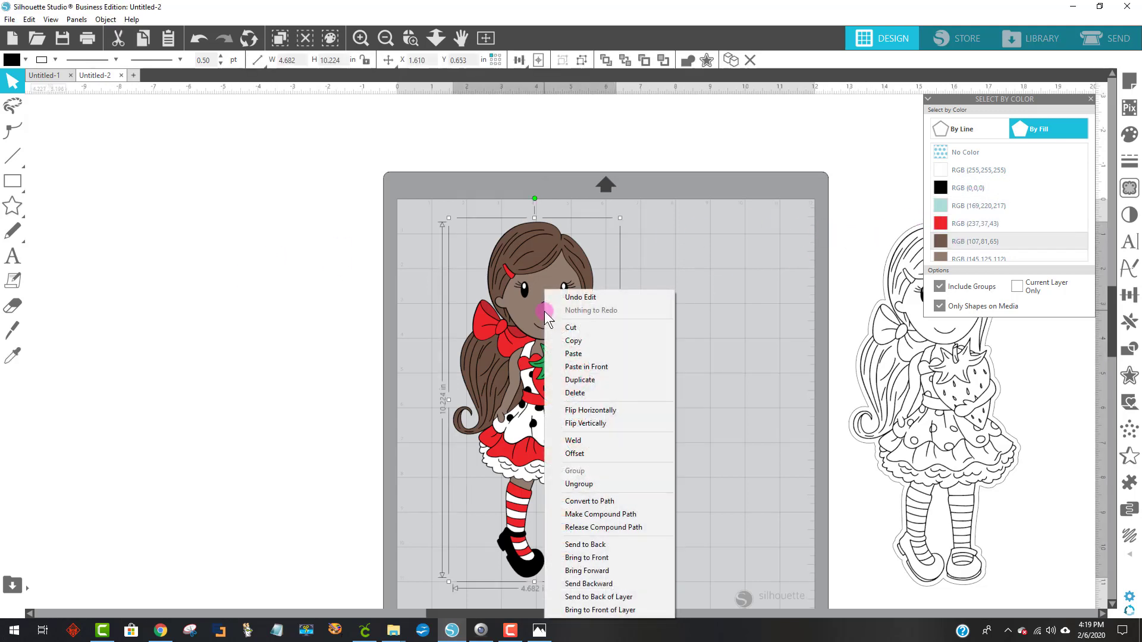
left_click(586, 483)
left_click(700, 393)
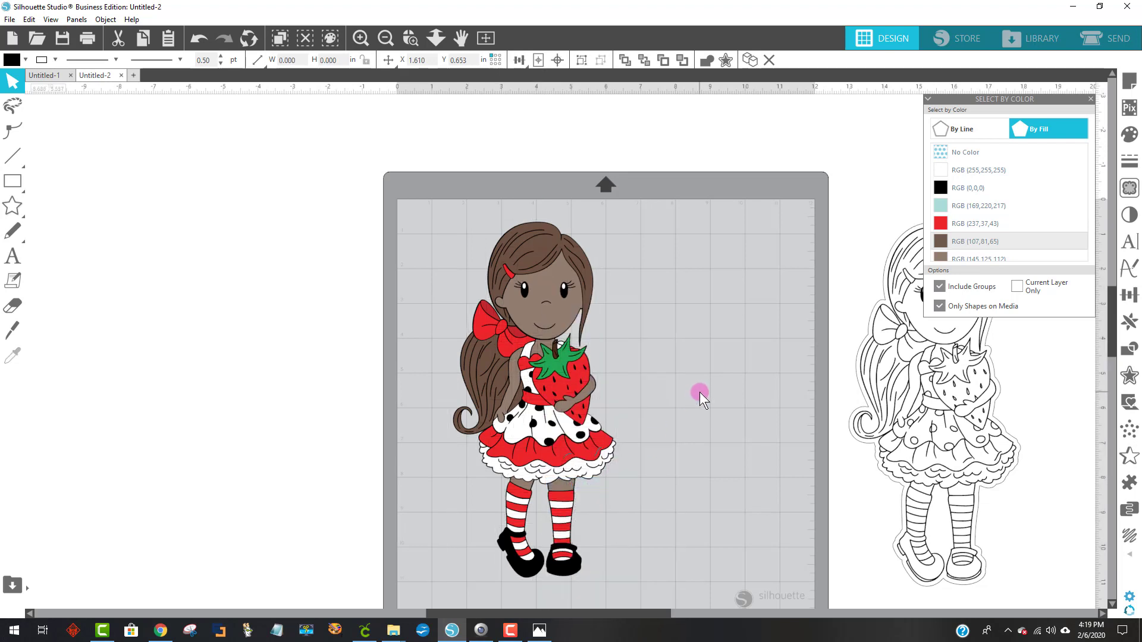
Select every shape with the red fill RGB (237,37,43) and group them.
left_click(979, 225)
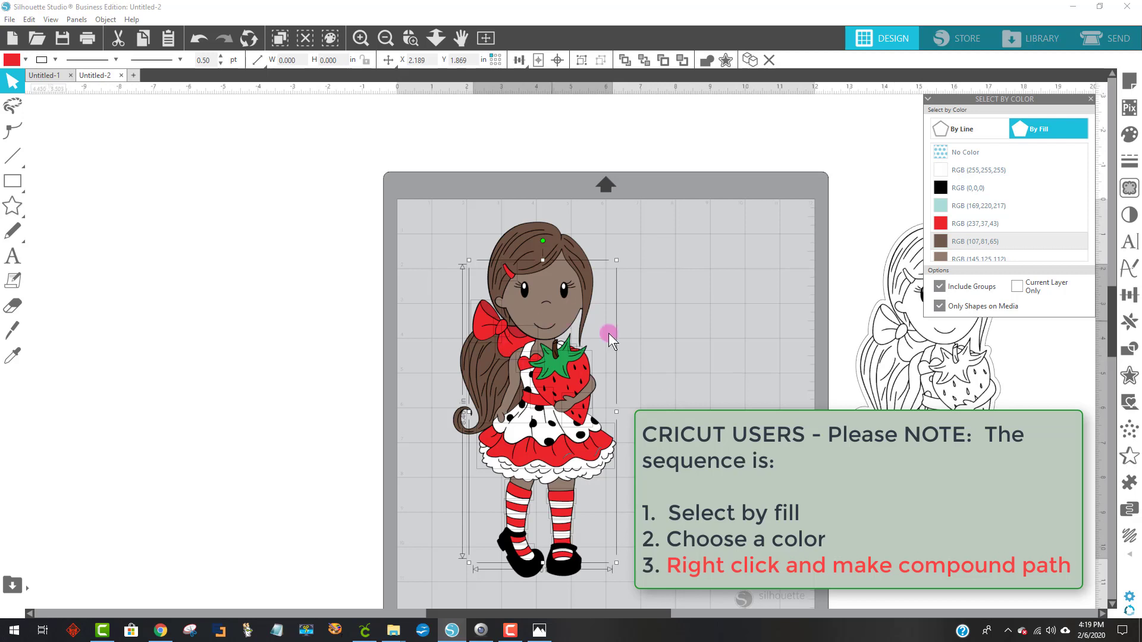
right_click(568, 389)
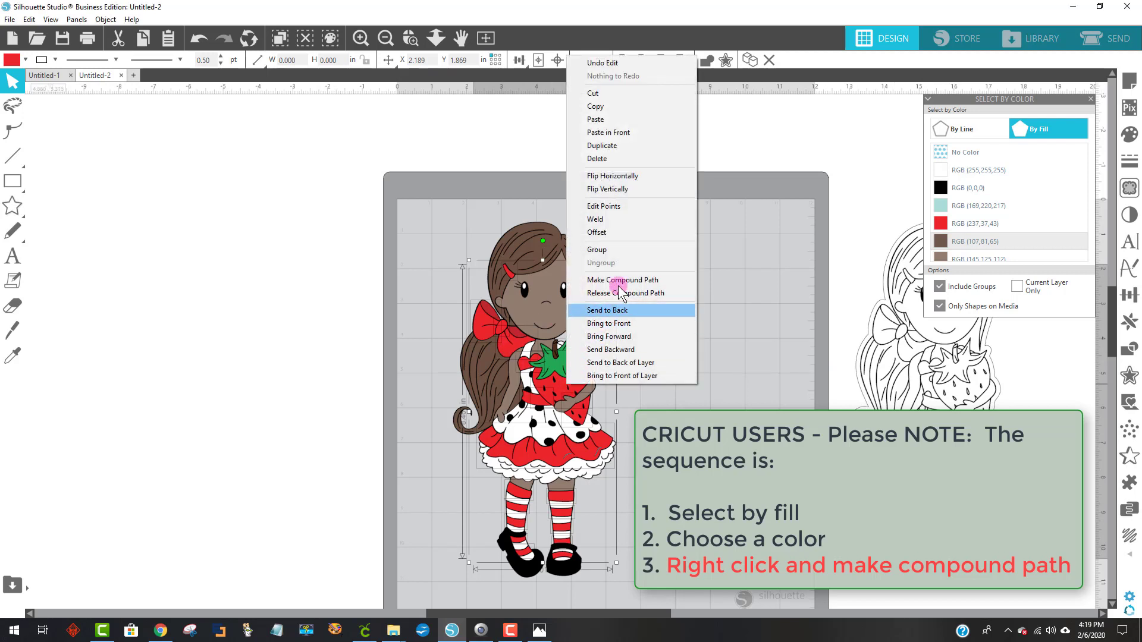
left_click(619, 253)
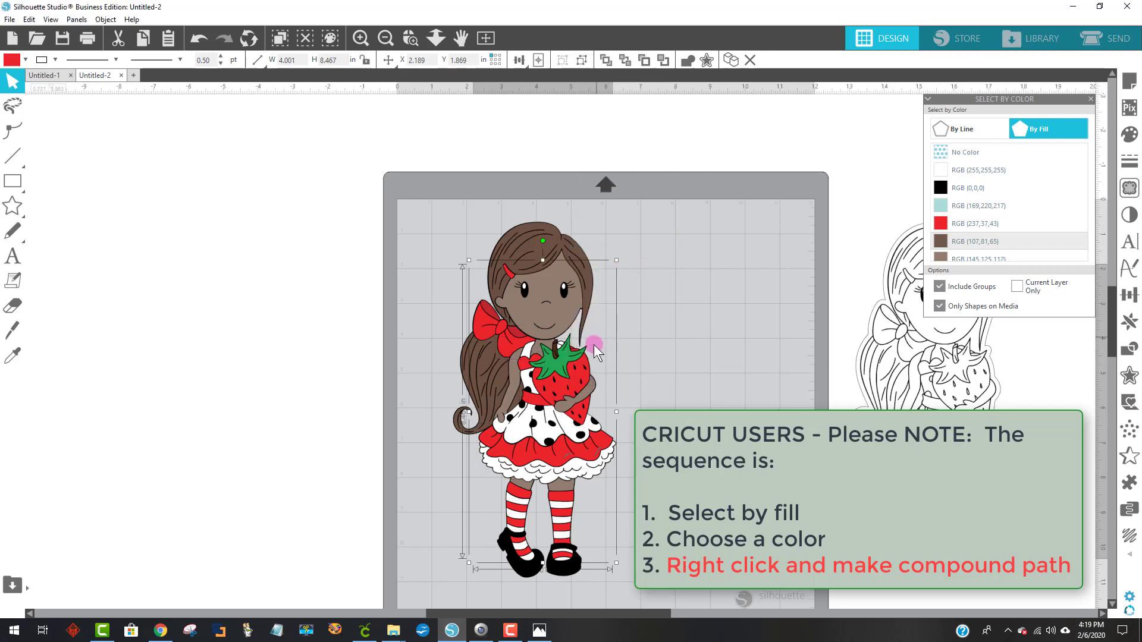
Move the grouped red shapes off the cutting mat, to about X -3.88, Y 1.49.
left_click_drag(563, 397, 734, 347)
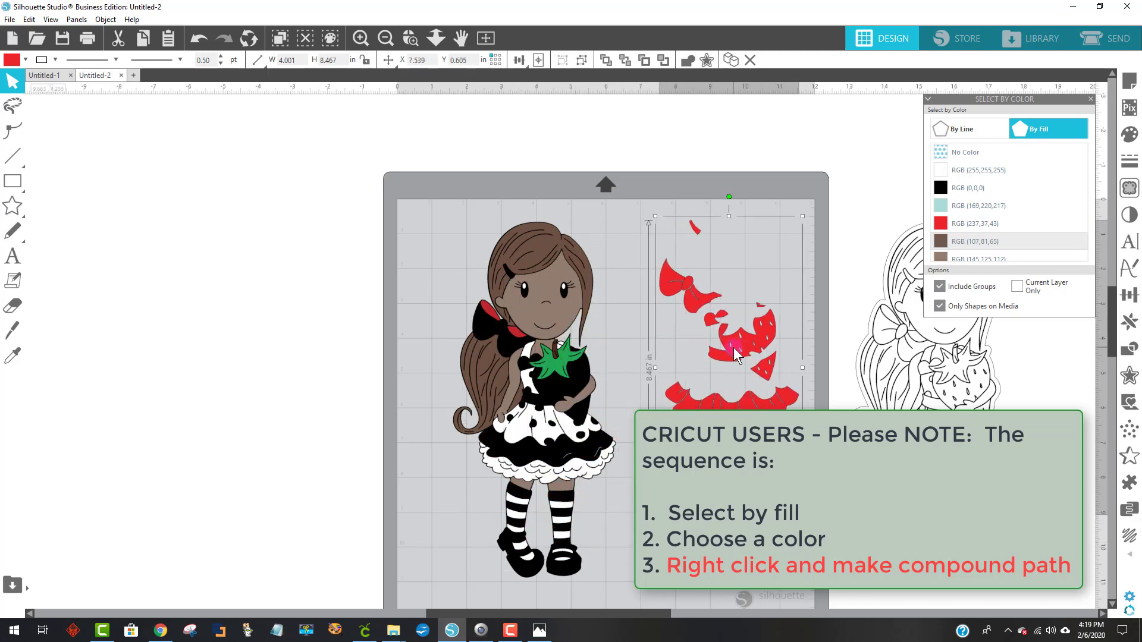
left_click_drag(803, 358, 406, 389)
left_click(985, 243)
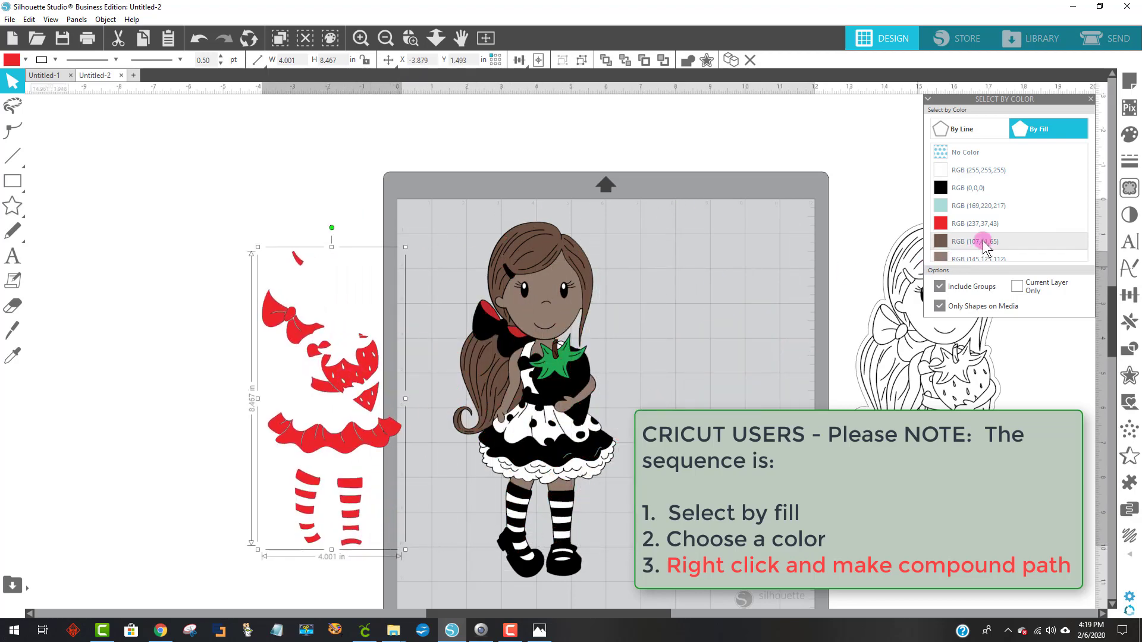
Select every shape with the black fill RGB (0,0,0) and move them beside the mat, beneath the red shapes, at about X -4.44, Y 0.35.
left_click(979, 189)
left_click_drag(580, 372, 768, 340)
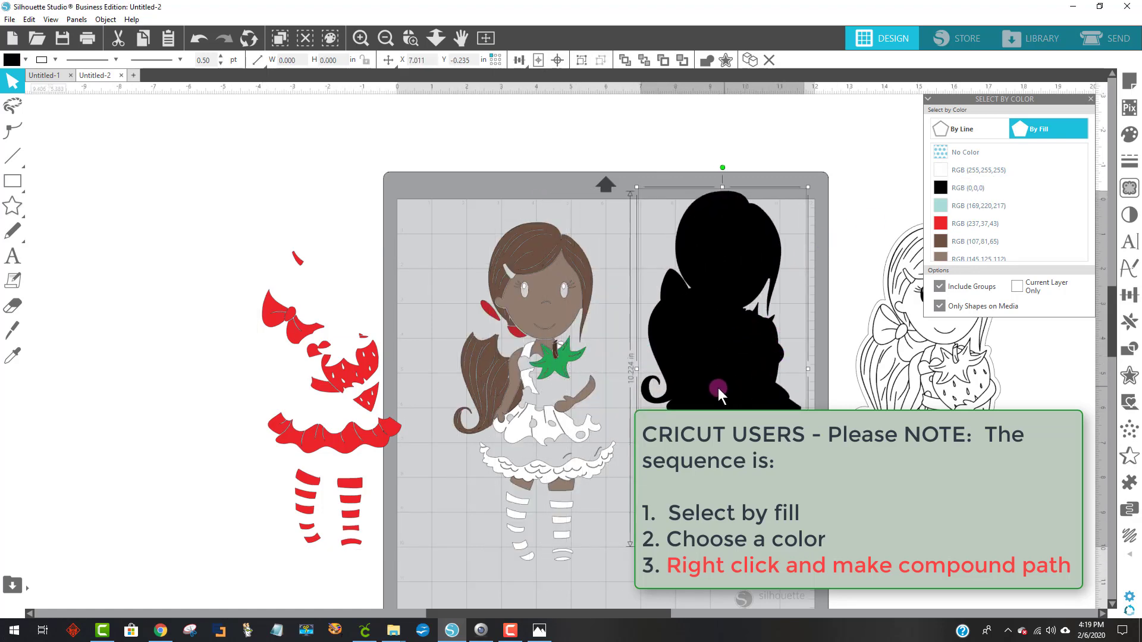
left_click_drag(718, 392, 326, 406)
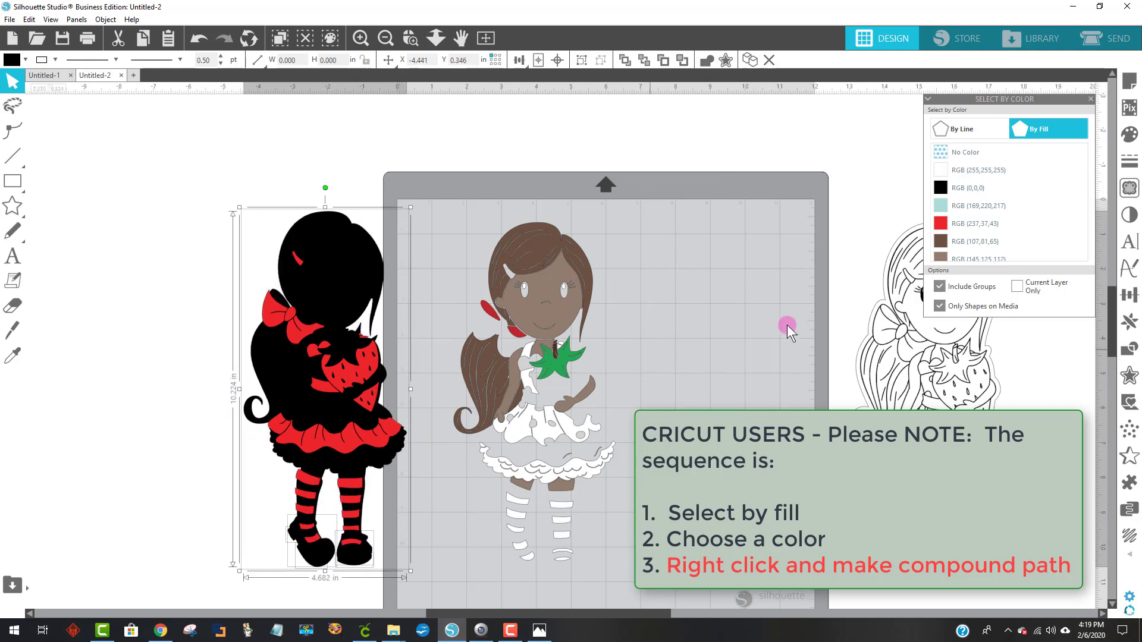
Select the dark red shapes with fill RGB (192,39,44), group them, and place them on the bow of the layered copy.
scroll(1017, 249, "down", 2)
left_click(975, 255)
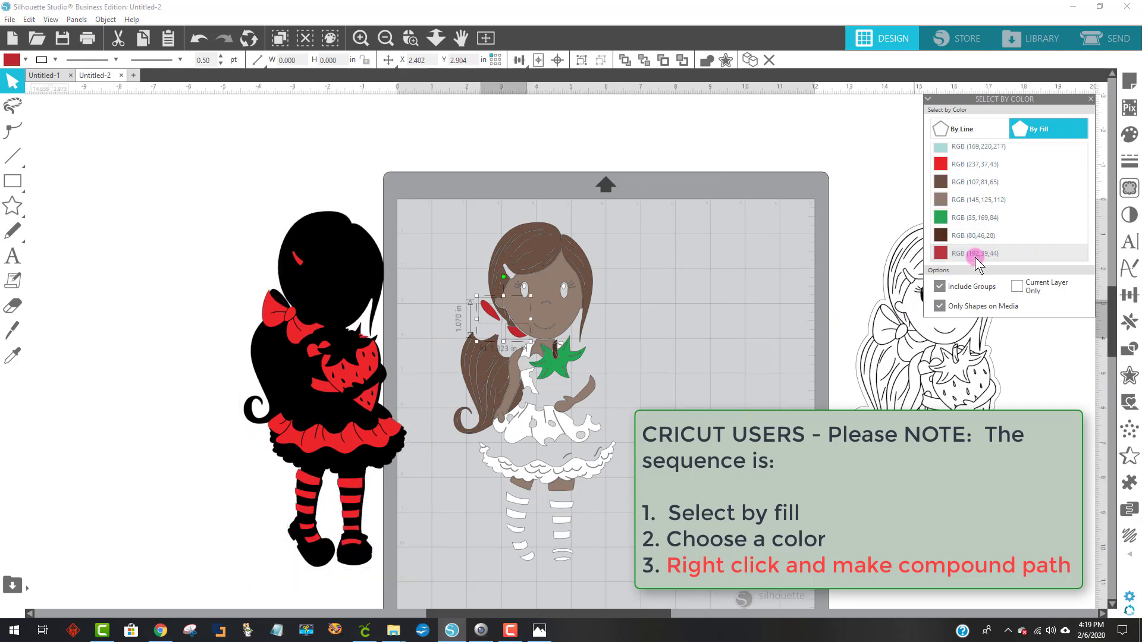
right_click(516, 331)
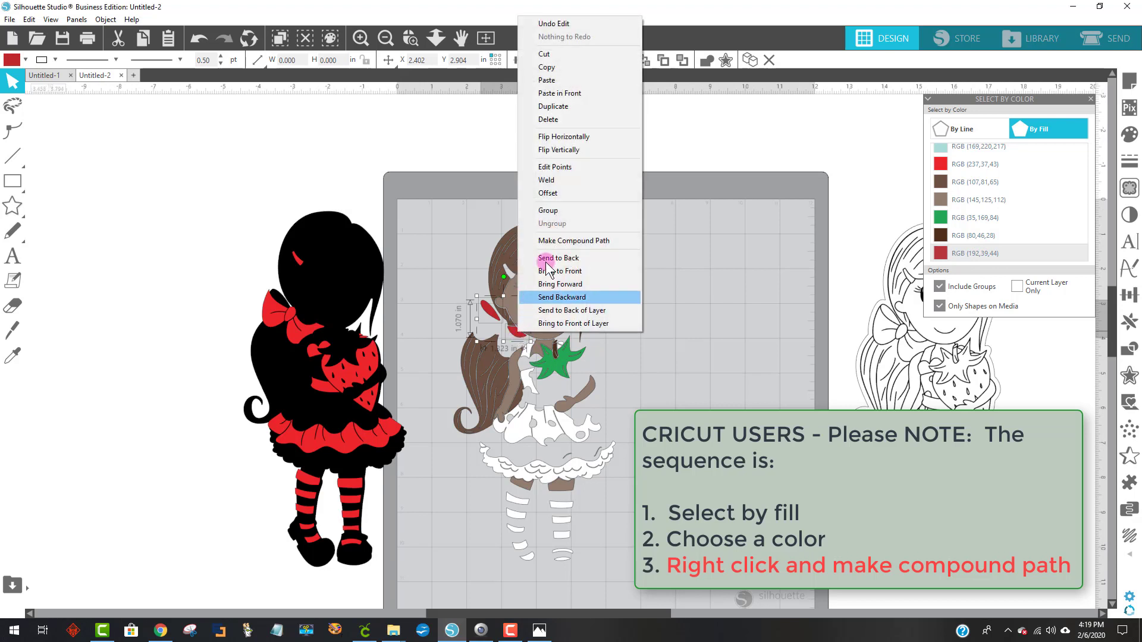
left_click(560, 212)
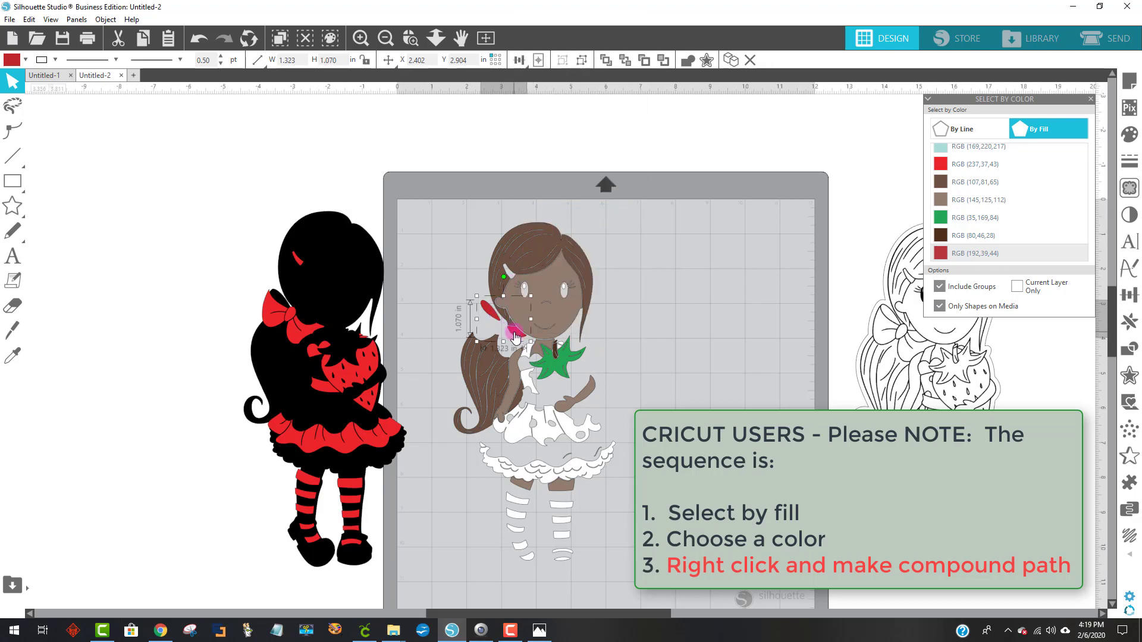
left_click_drag(515, 337, 306, 326)
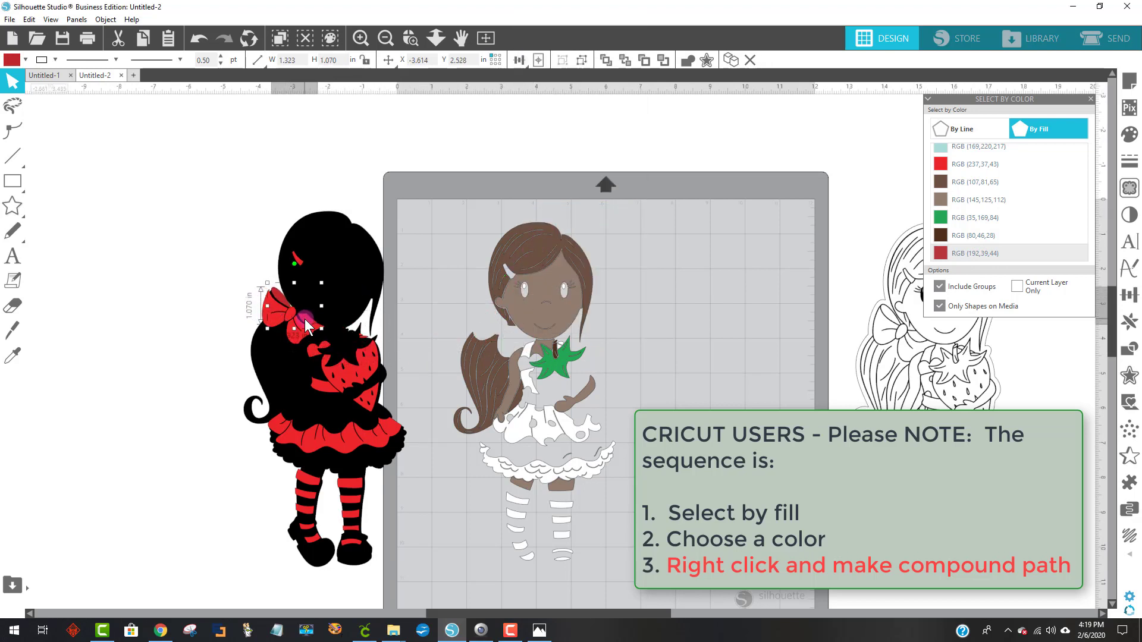
Select the shapes with the pale teal fill RGB (169,220,217), move them clear of the dress, and delete them.
left_click(327, 37)
left_click(326, 37)
left_click(964, 132)
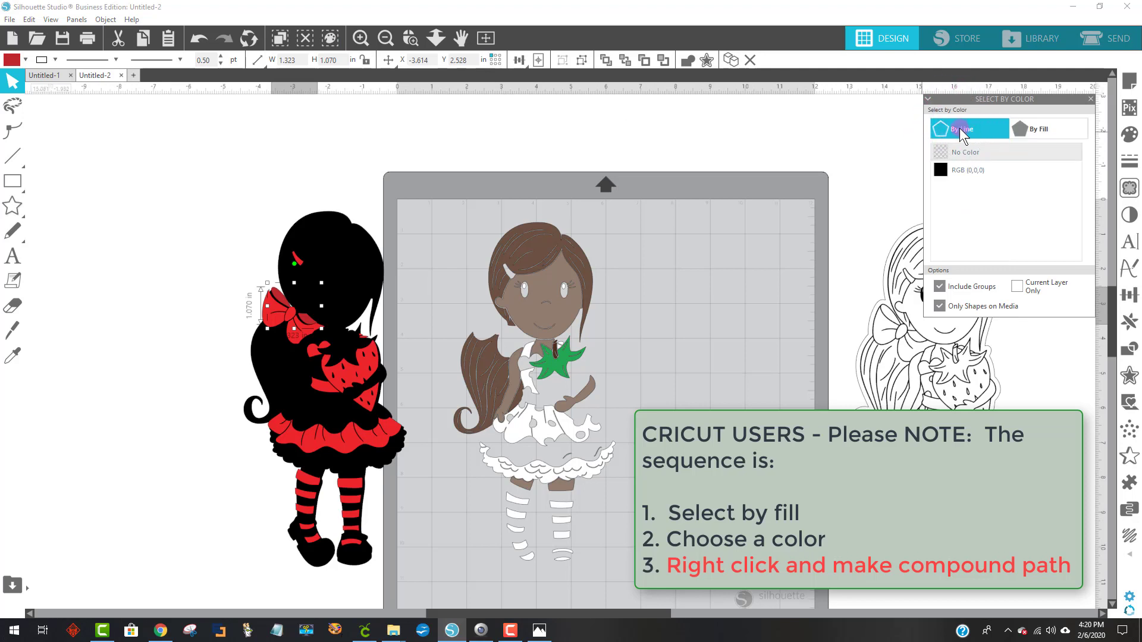
left_click(1044, 127)
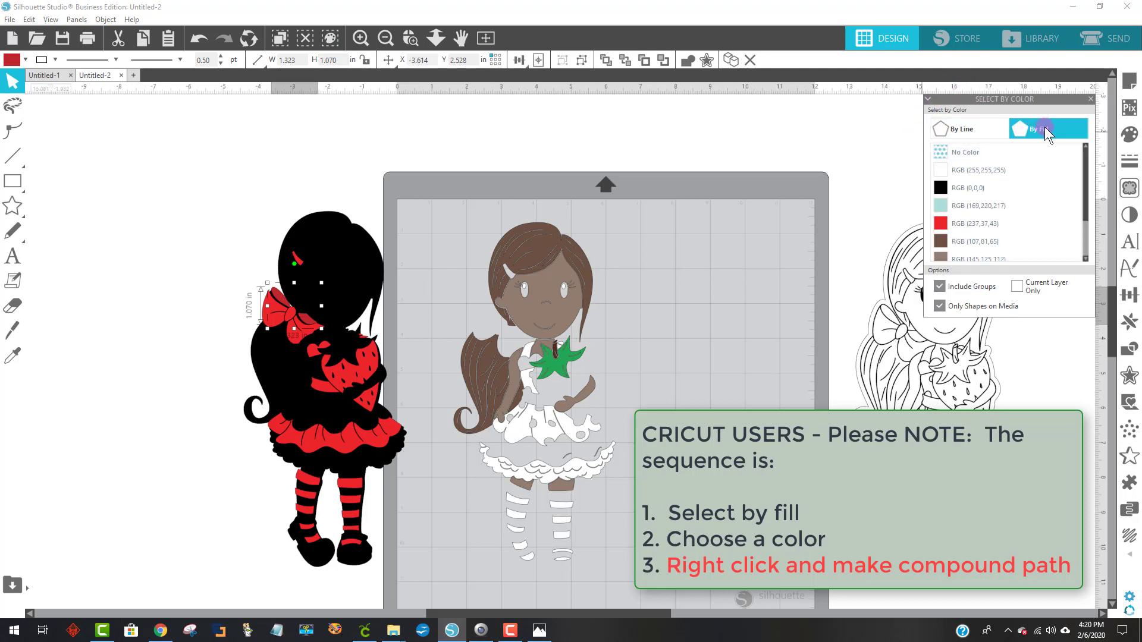
left_click(993, 210)
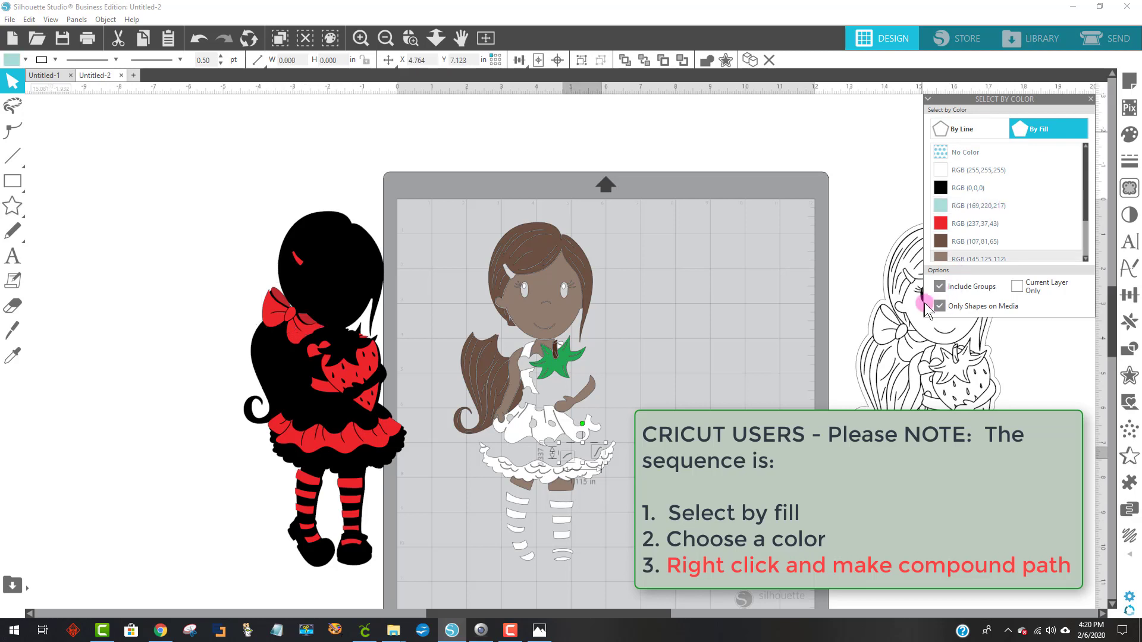
left_click_drag(573, 457, 739, 387)
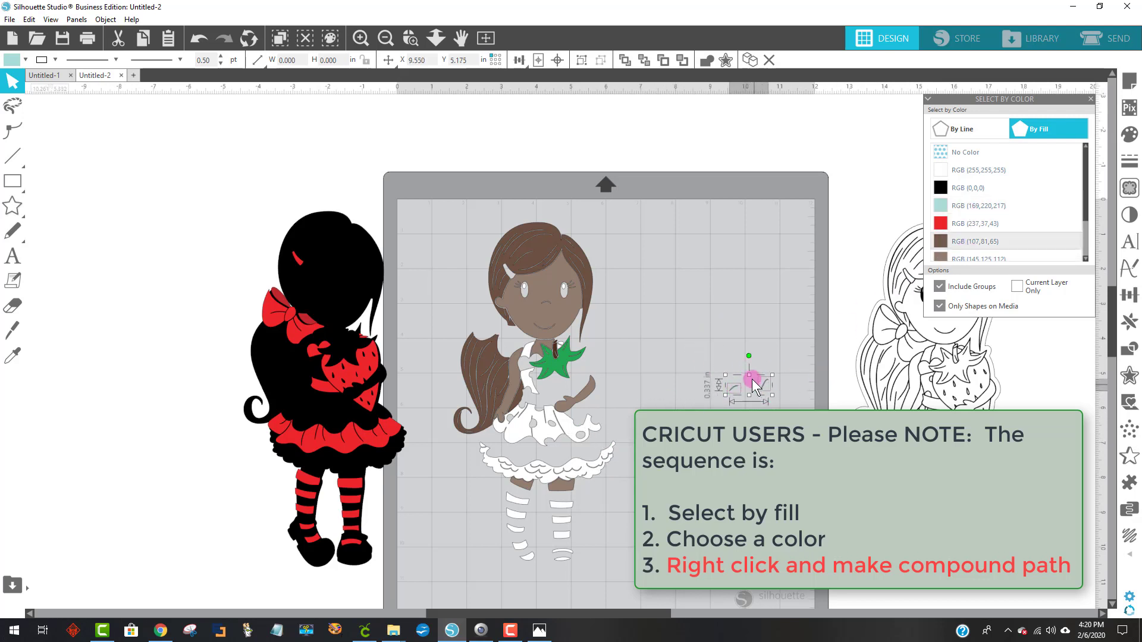
left_click_drag(702, 334, 796, 408)
key("Delete")
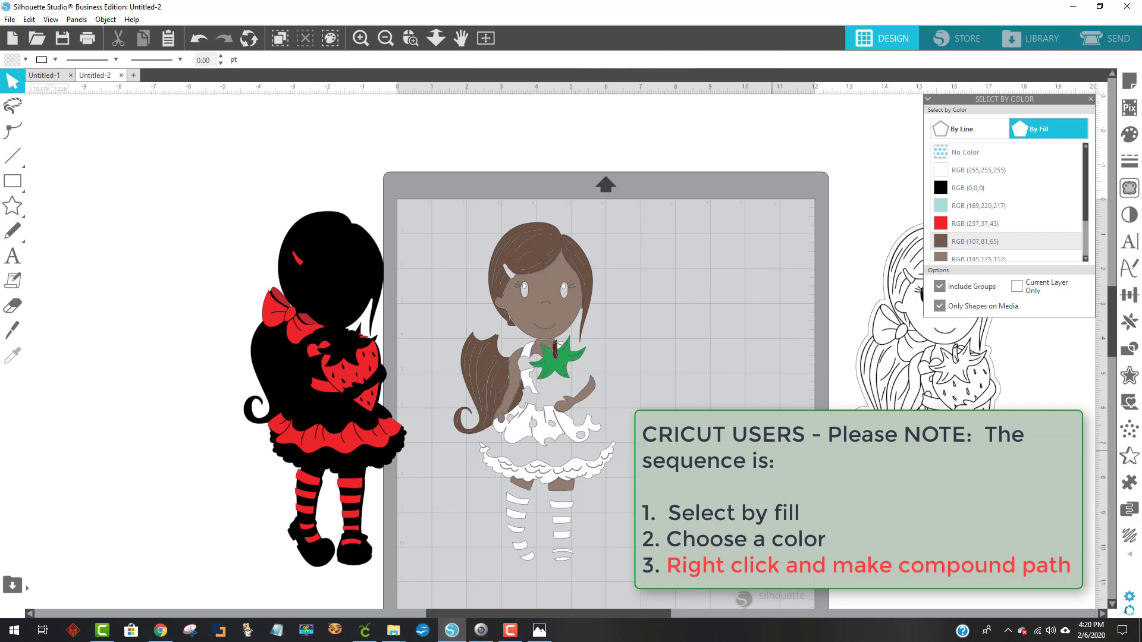
Move the green strawberry leaf off the mat beyond the black silhouette, and place the dark red pieces on the silhouette's bow.
scroll(1005, 219, "down", 2)
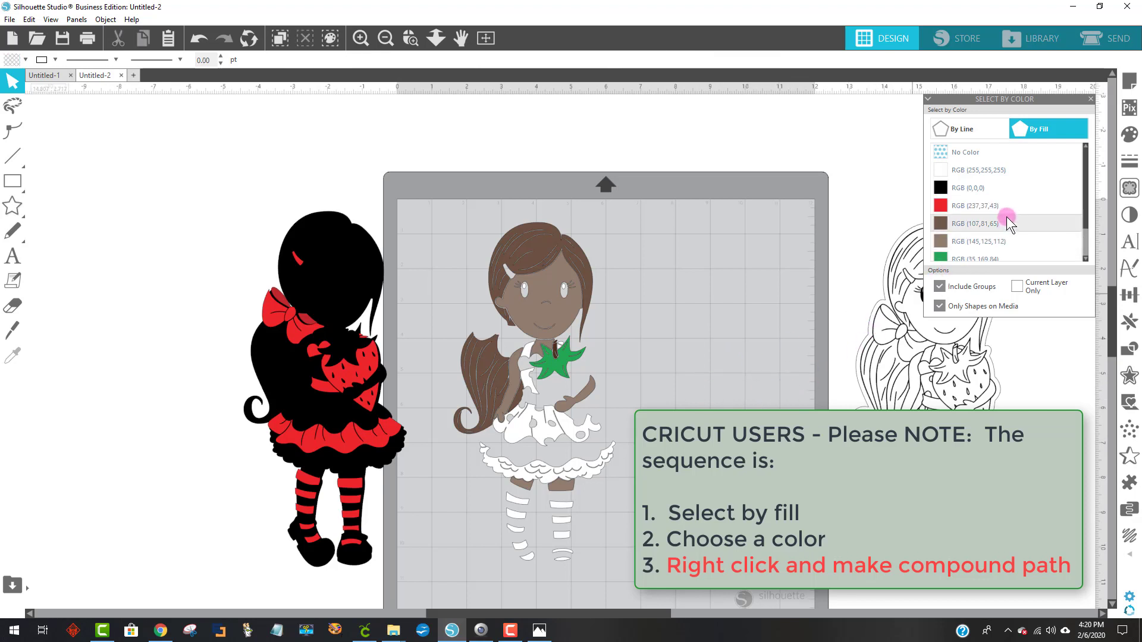
left_click(1003, 219)
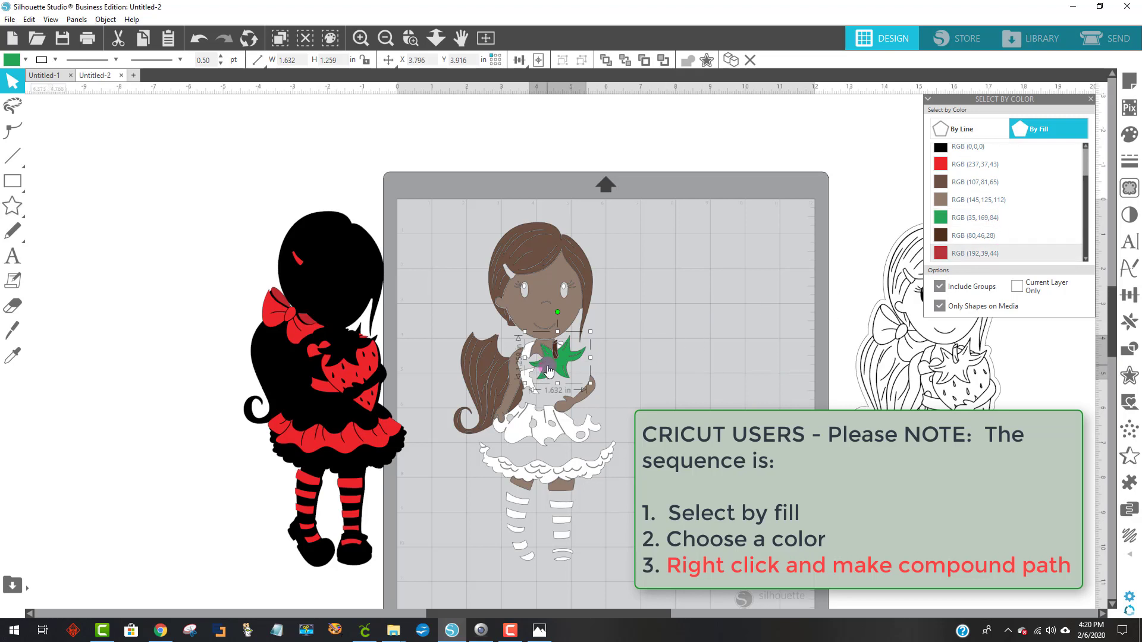
right_click(554, 329)
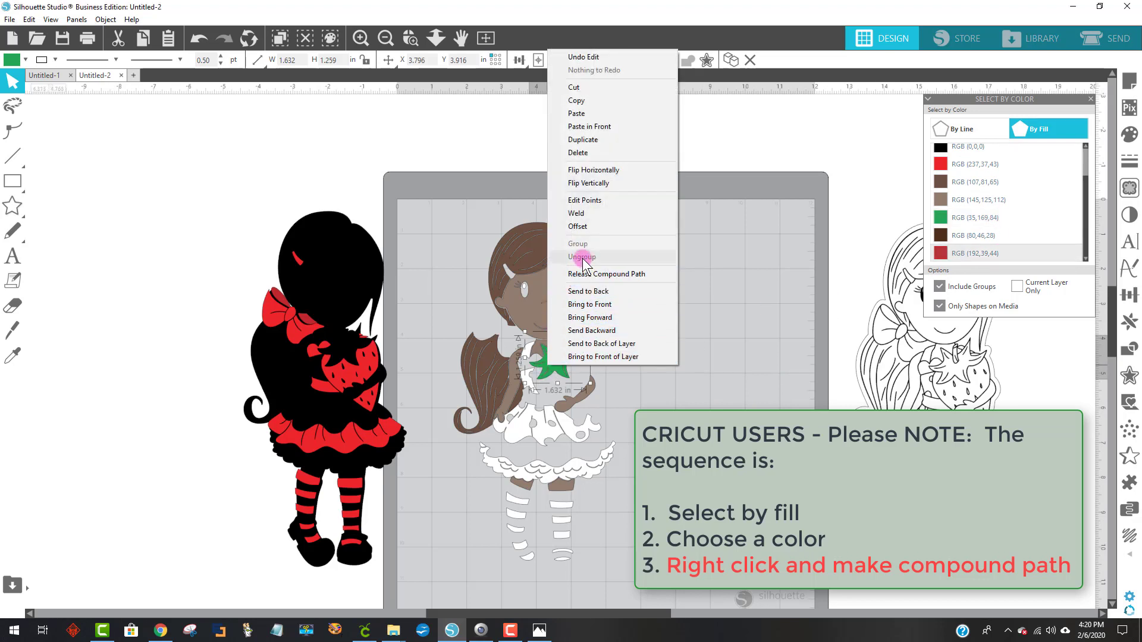
left_click(719, 276)
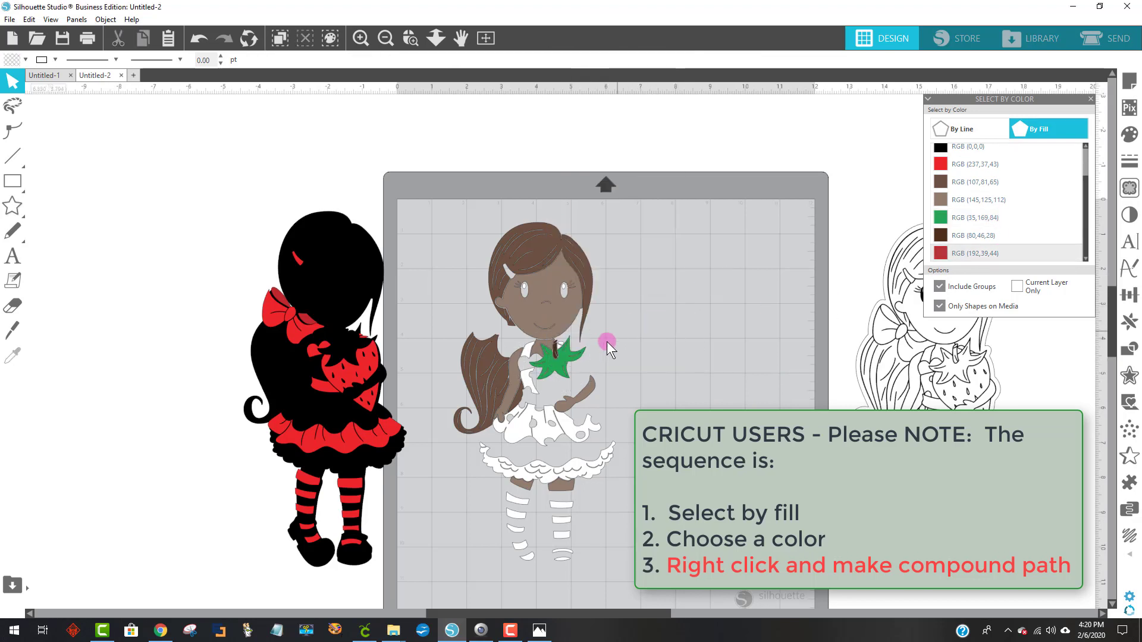
left_click_drag(559, 357, 182, 297)
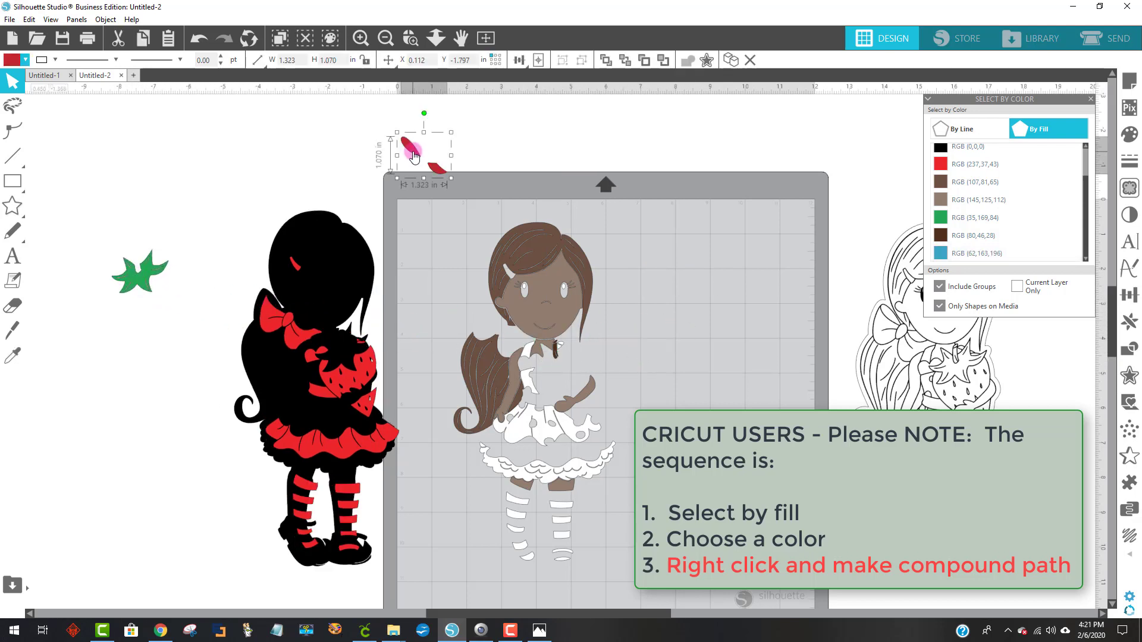
left_click_drag(413, 151, 282, 313)
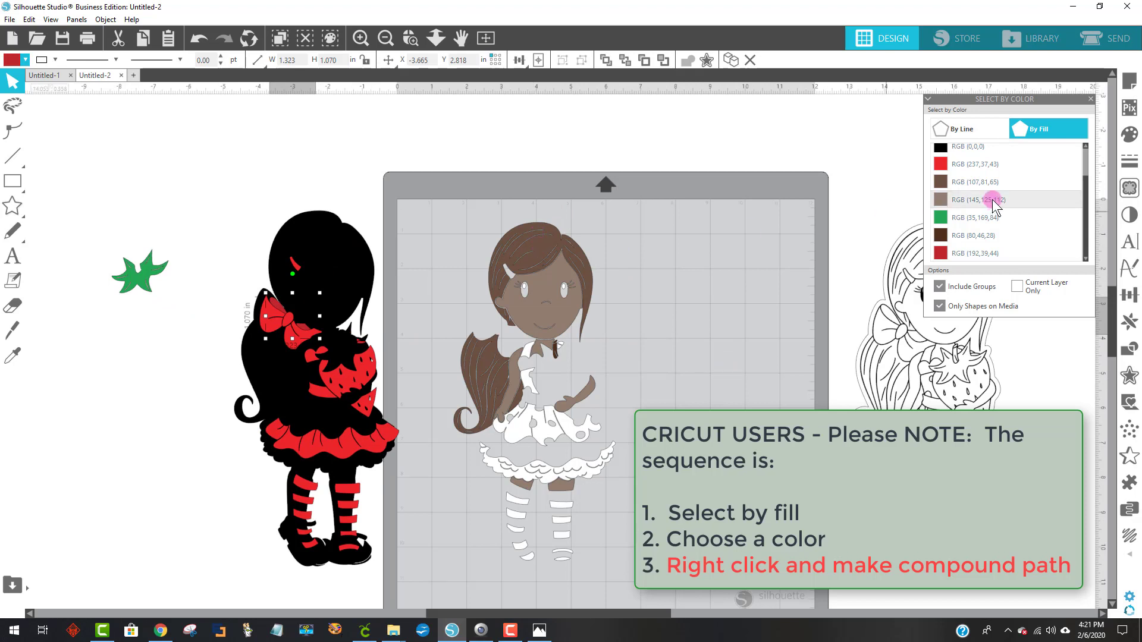
Make a compound path of the brown hair shapes with fill RGB (107,81,65) and place it over the black silhouette.
left_click(978, 182)
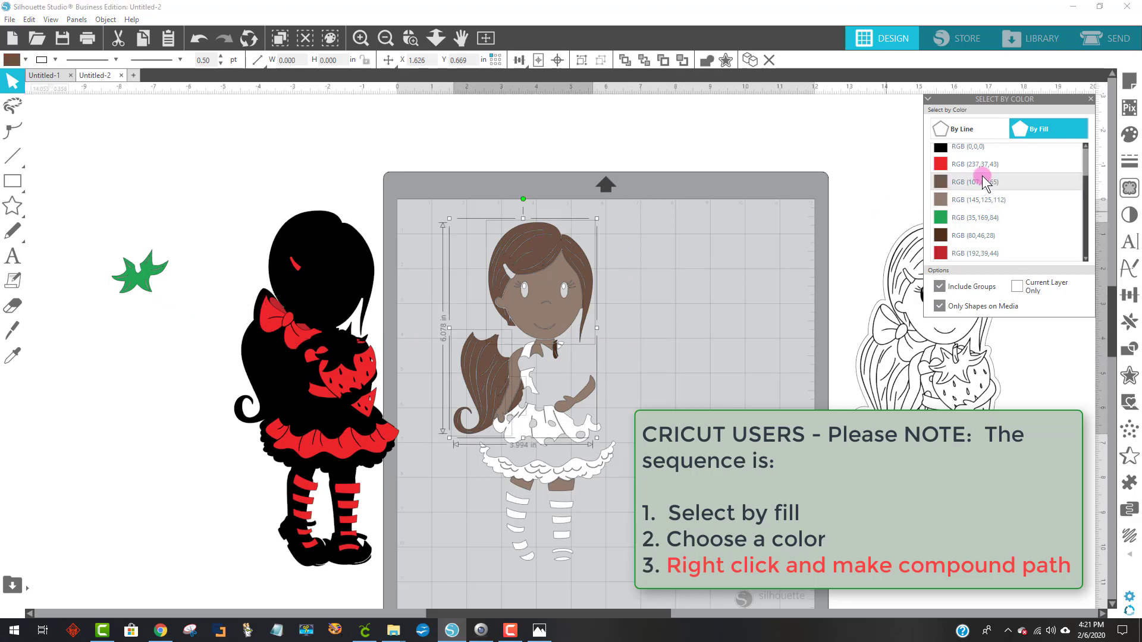
right_click(535, 253)
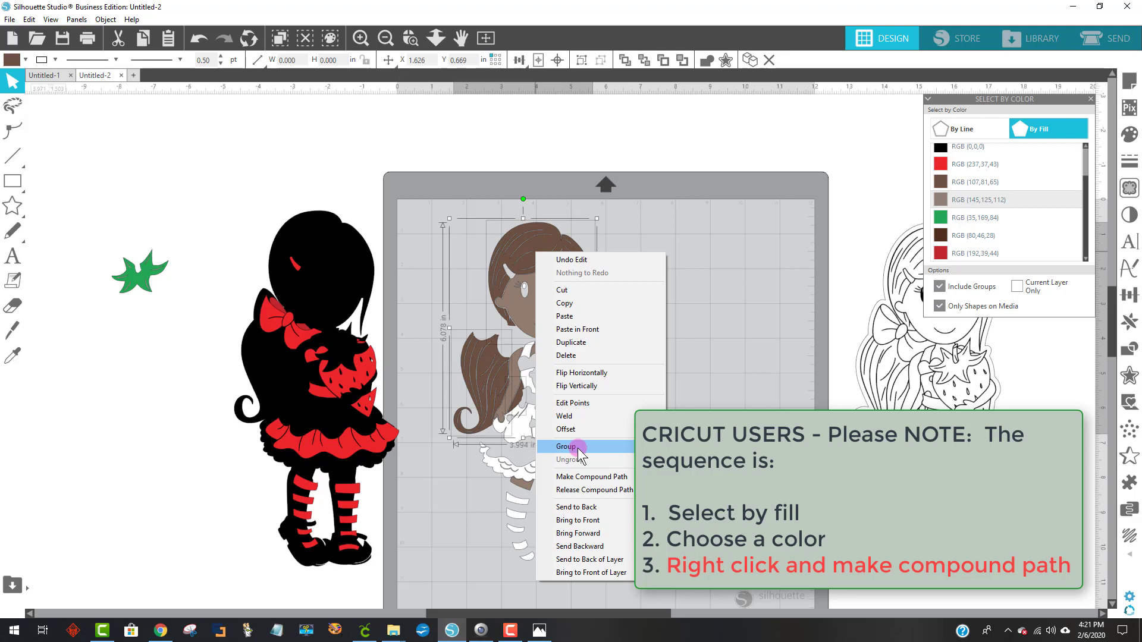
left_click(586, 476)
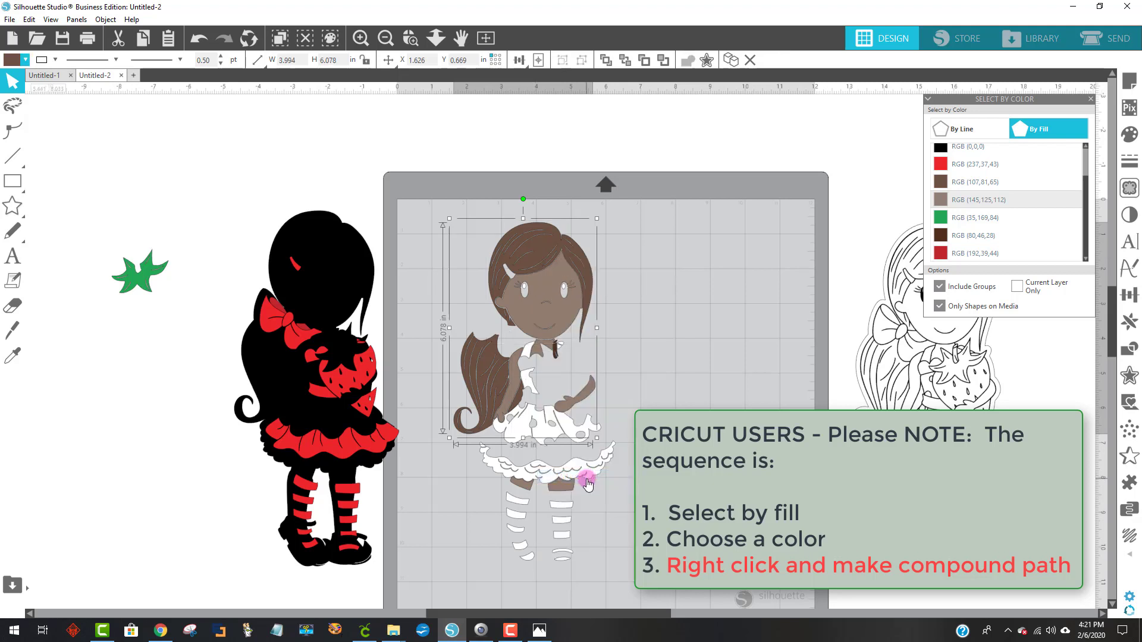
left_click_drag(544, 253, 317, 241)
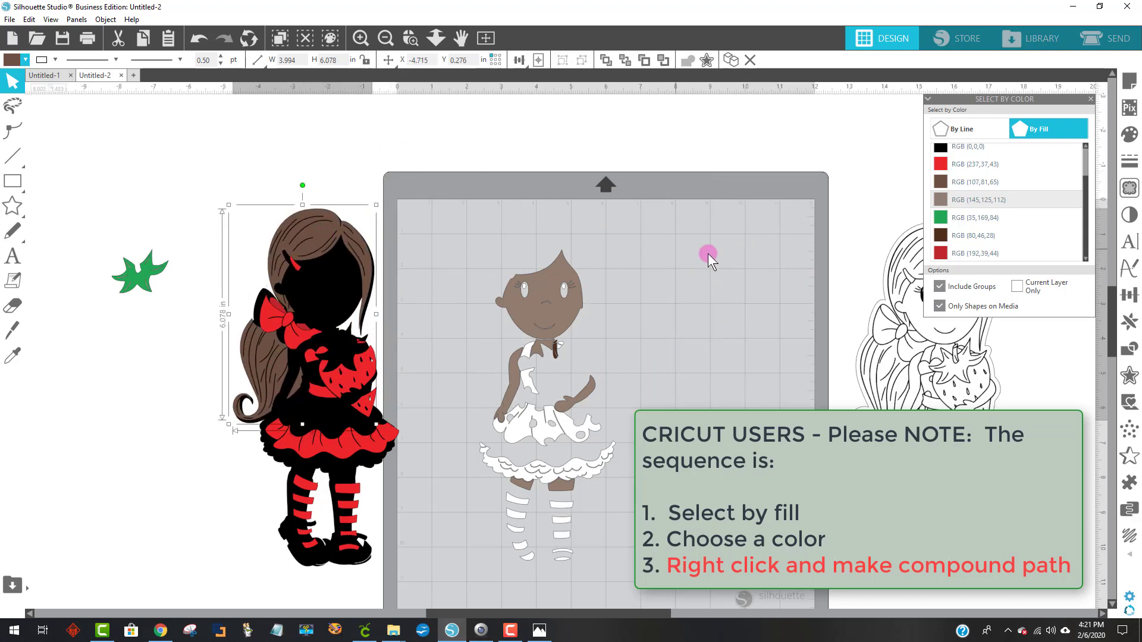
left_click(609, 314)
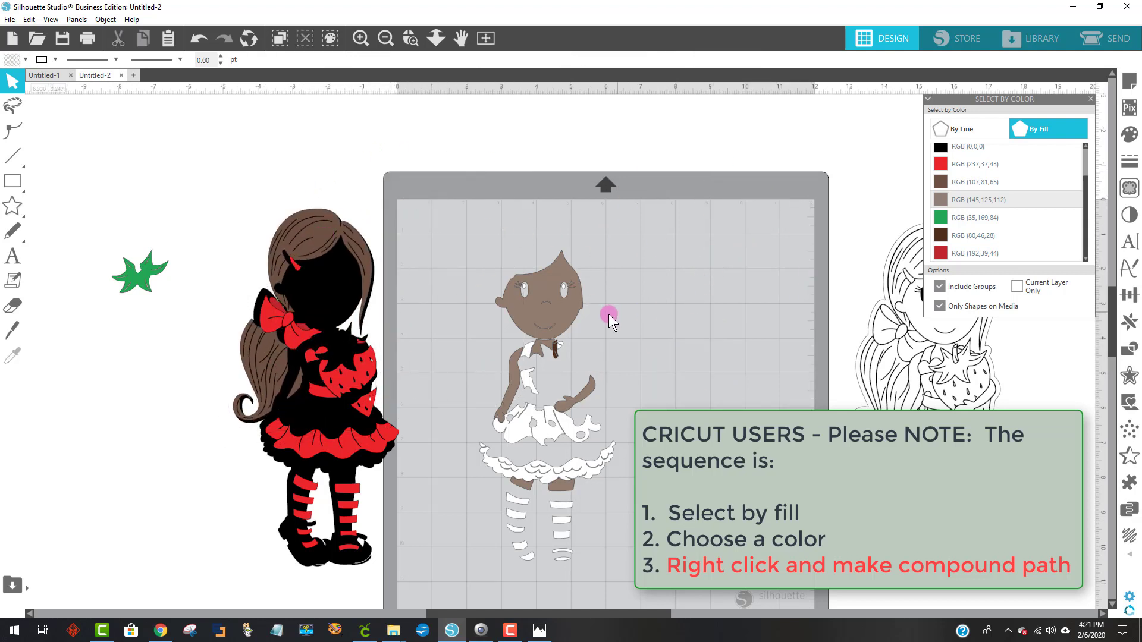
Make a compound path of the skin shapes with fill RGB (145,125,112) and place it over the black silhouette.
left_click(974, 201)
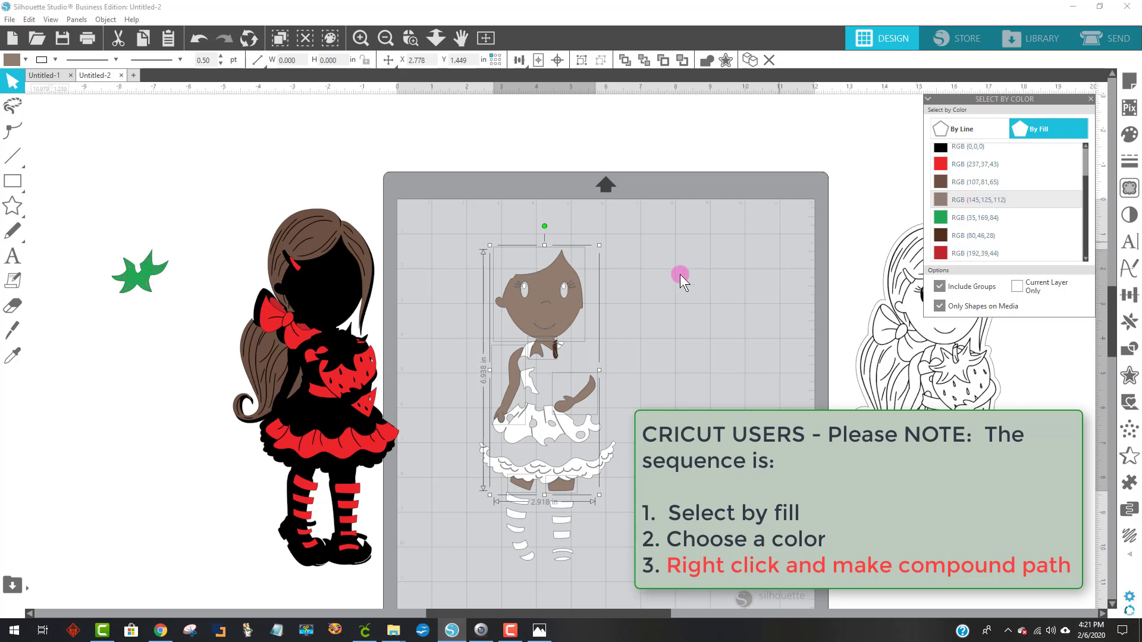
right_click(546, 295)
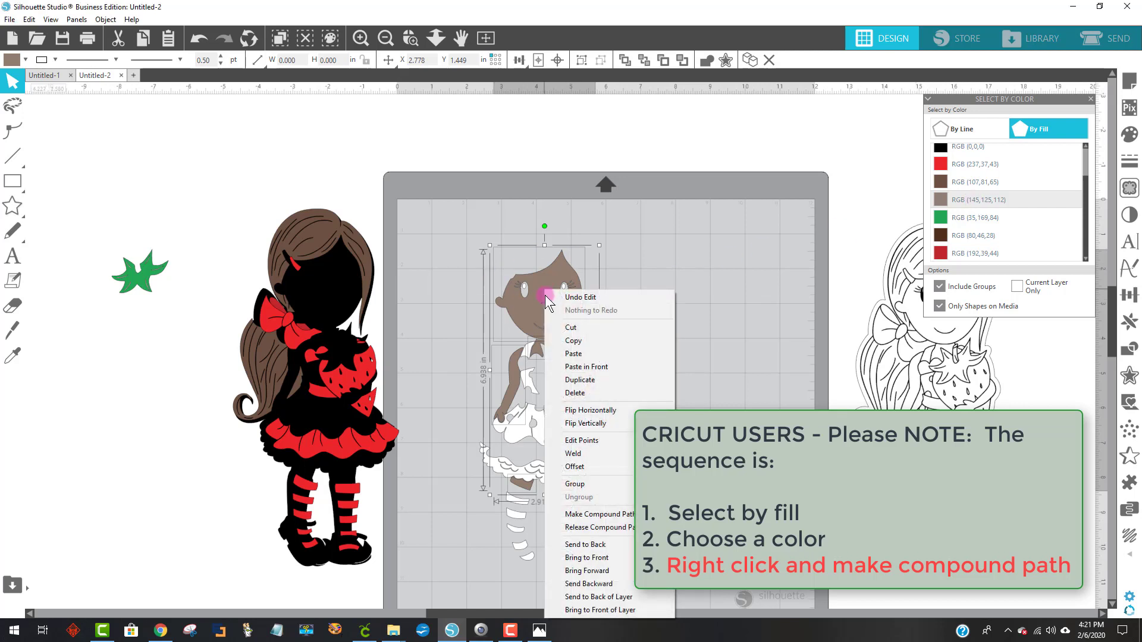
left_click(606, 513)
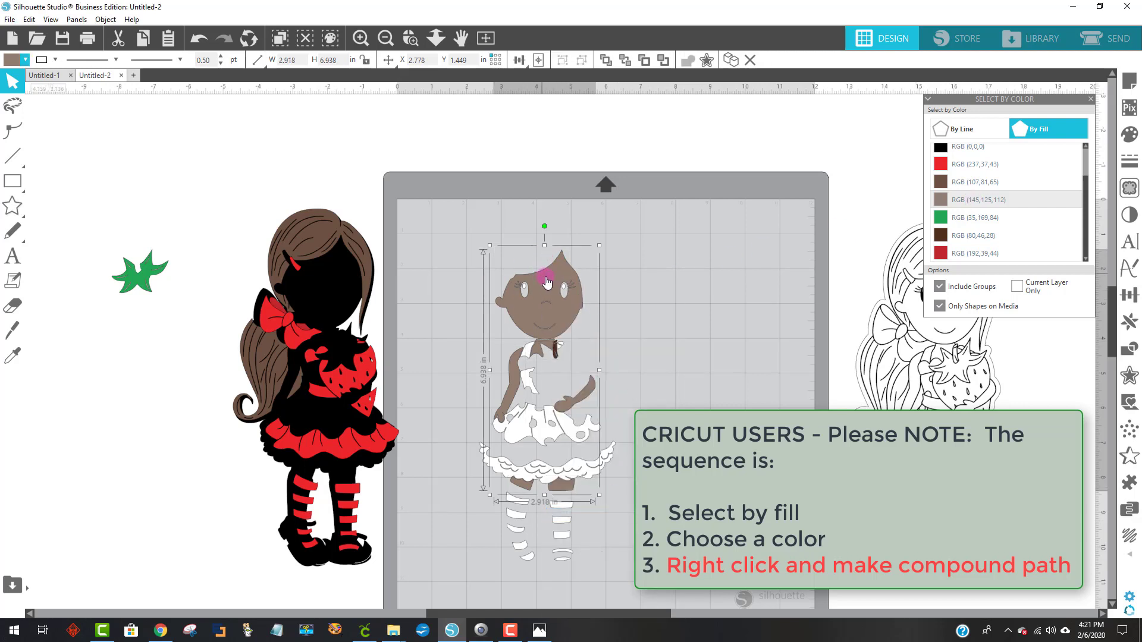
left_click_drag(544, 269, 323, 254)
Make a compound path of the dark brown stem shapes, RGB (80,46,28), and move it to about X 2.25, Y 1.52.
left_click_drag(556, 355, 563, 357)
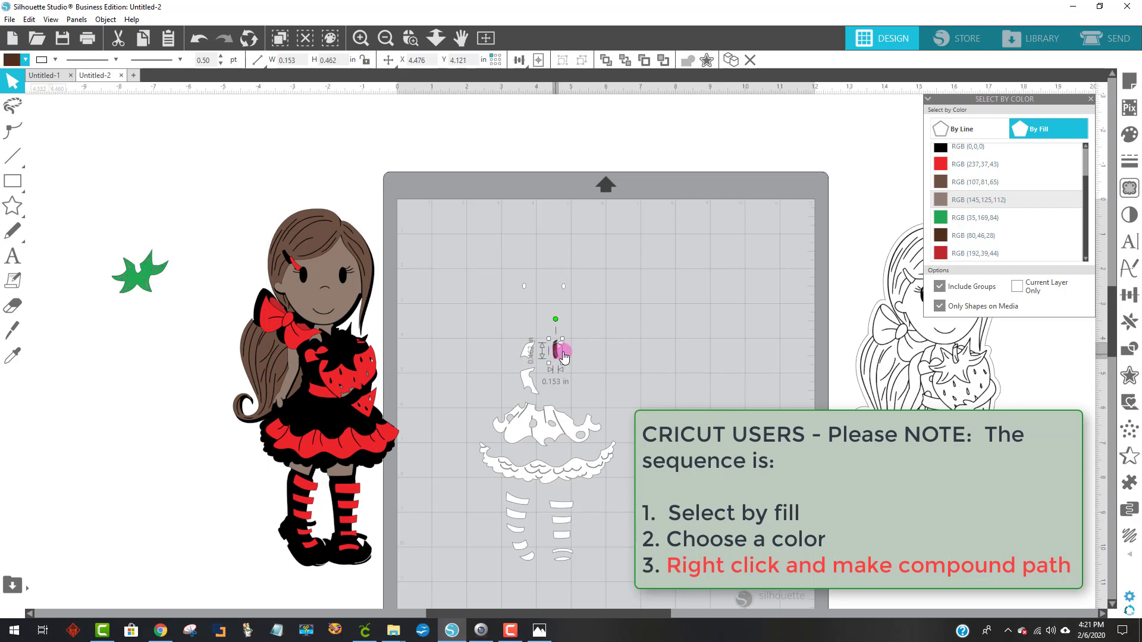
left_click(638, 355)
left_click(983, 182)
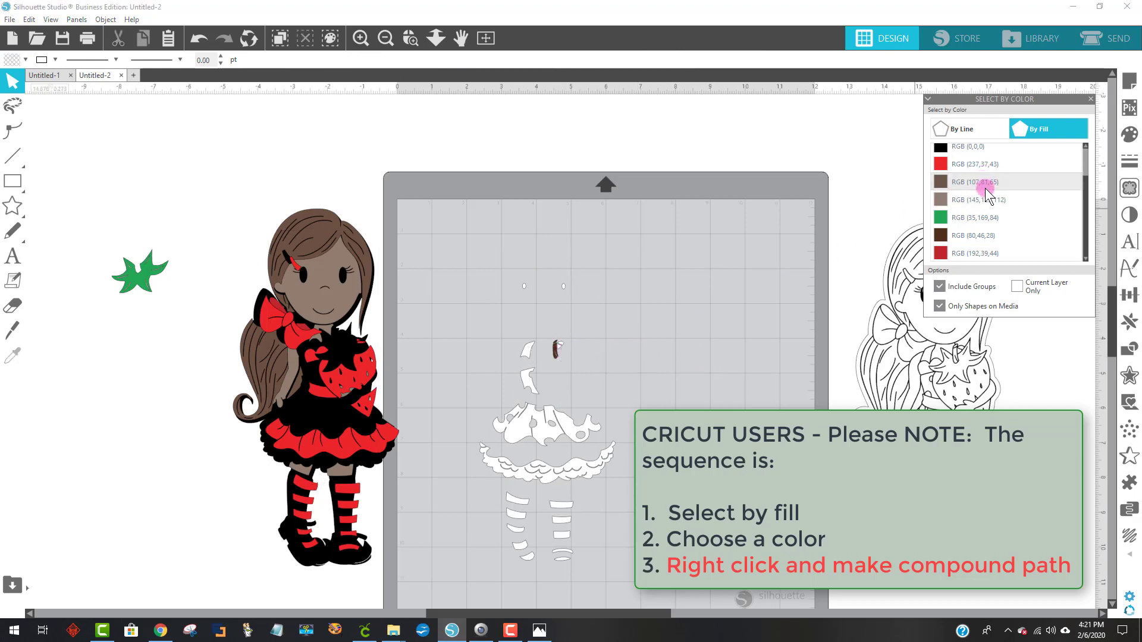
left_click(973, 238)
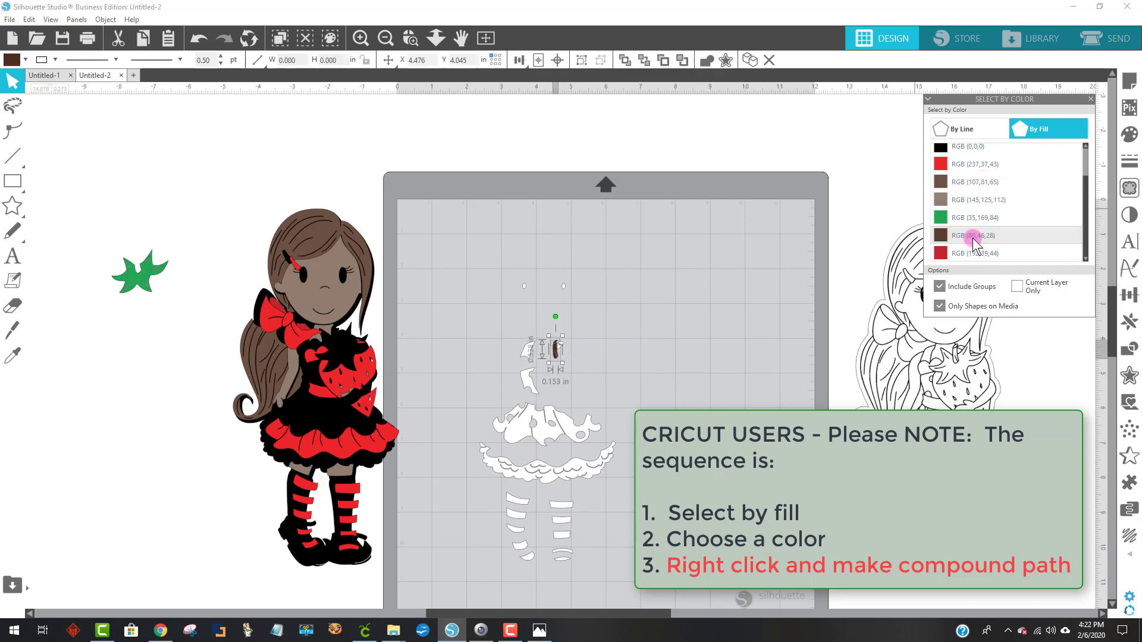
right_click(558, 353)
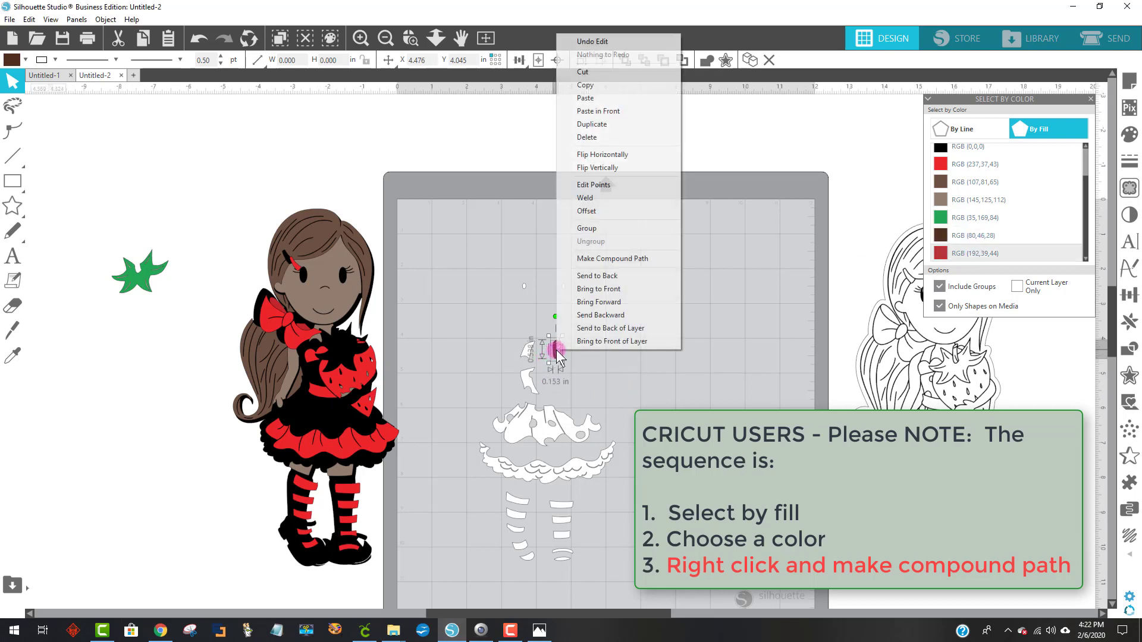
left_click(608, 257)
left_click_drag(568, 369, 503, 268)
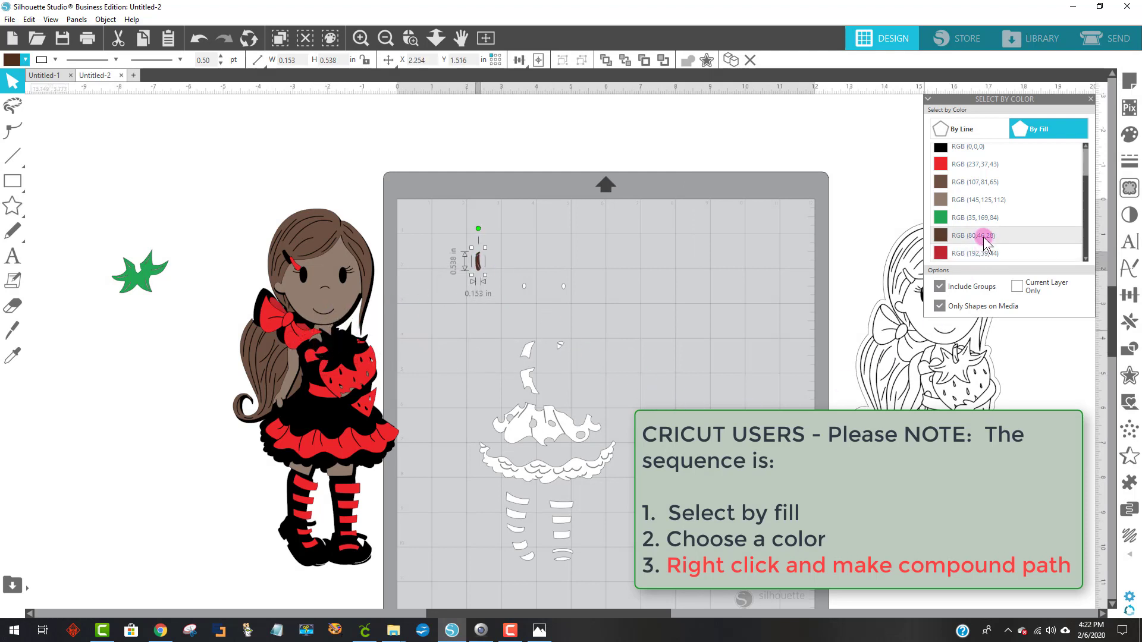
scroll(997, 241, "up", 2)
left_click(978, 170)
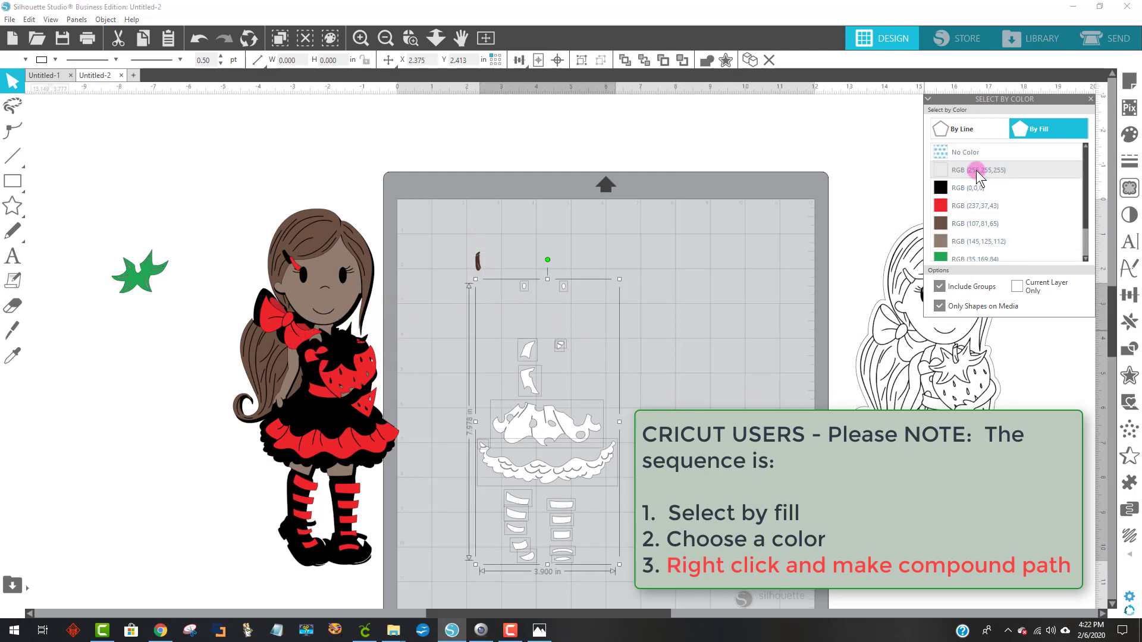
right_click(574, 429)
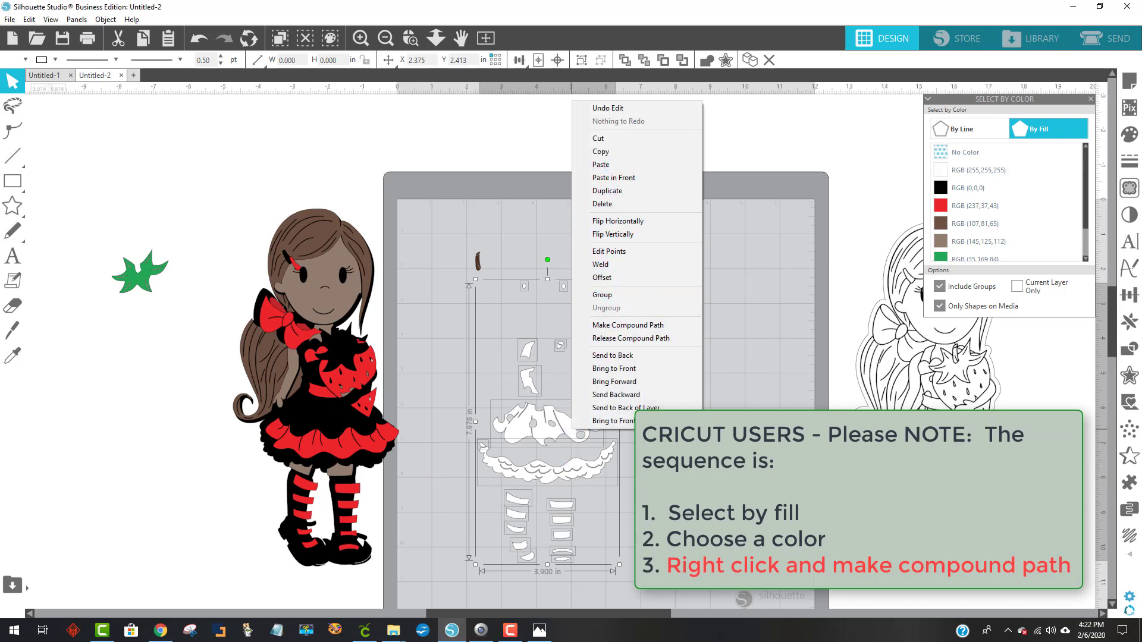
left_click(544, 457)
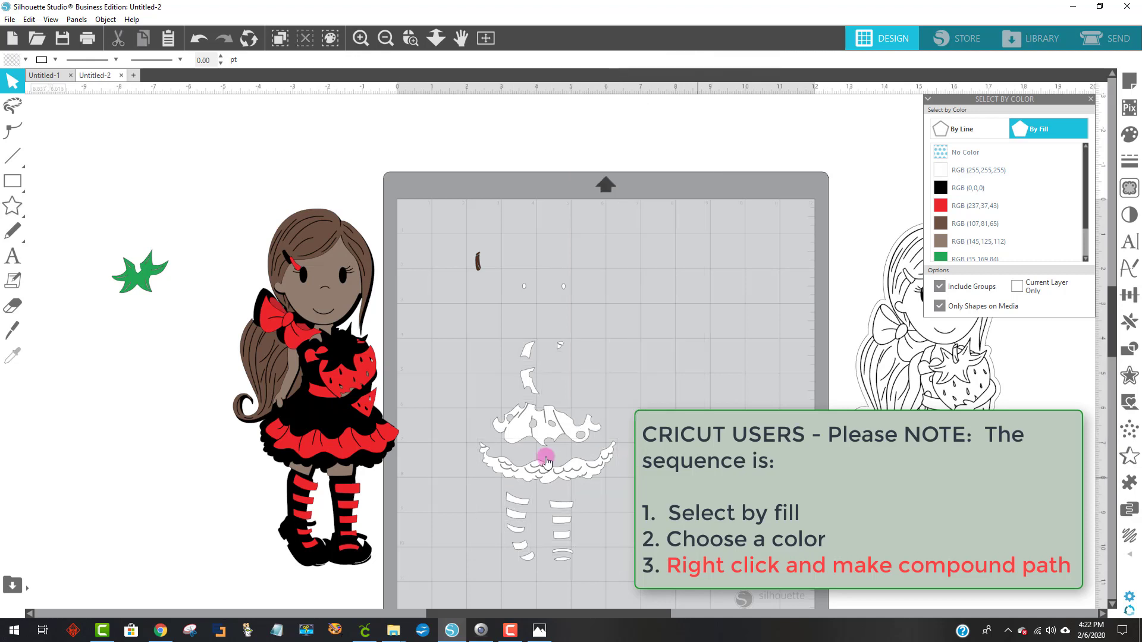
Place the green leaf on the girl's bow and save all the coloured and white pieces as an SVG selection named "doll compound path".
left_click_drag(138, 273, 302, 304)
left_click_drag(173, 163, 687, 605)
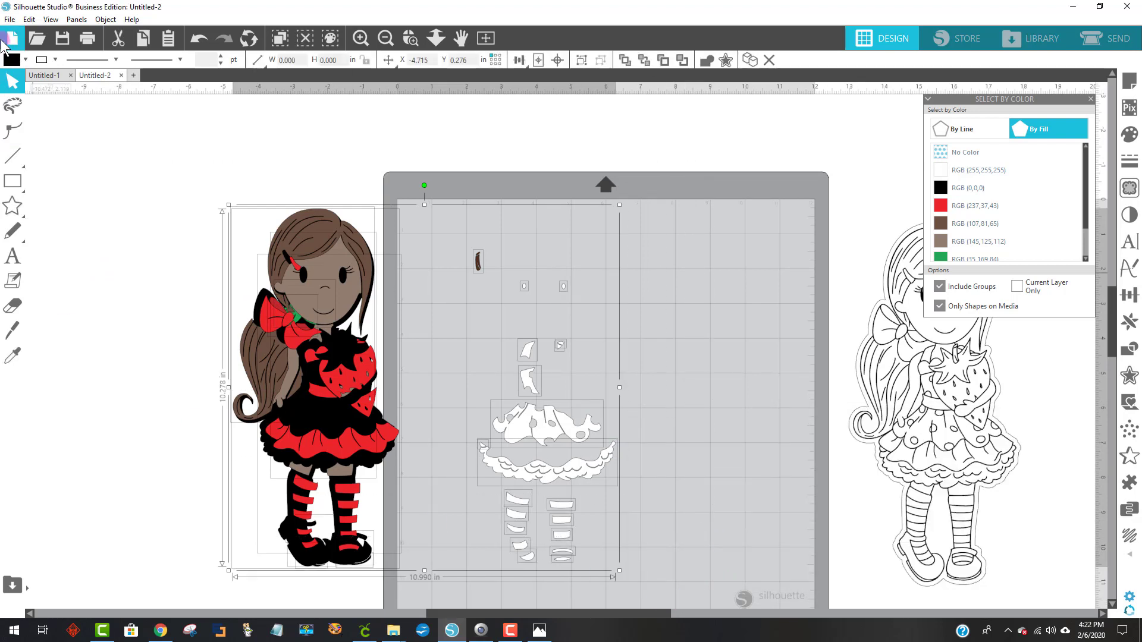
left_click(9, 19)
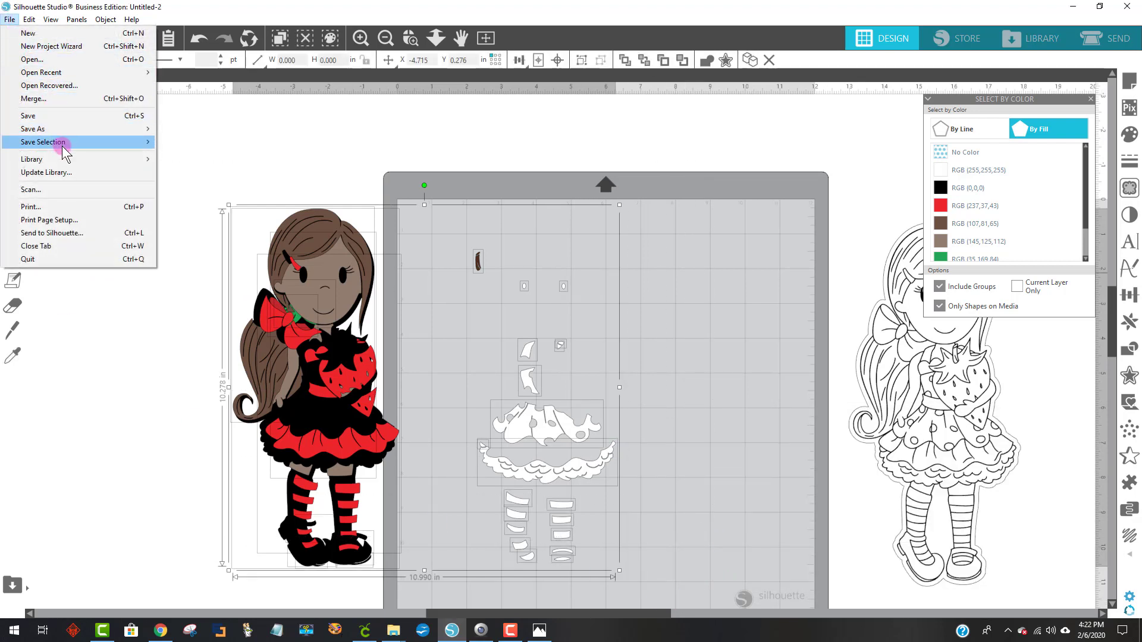
mouse_move(71, 143)
left_click(219, 143)
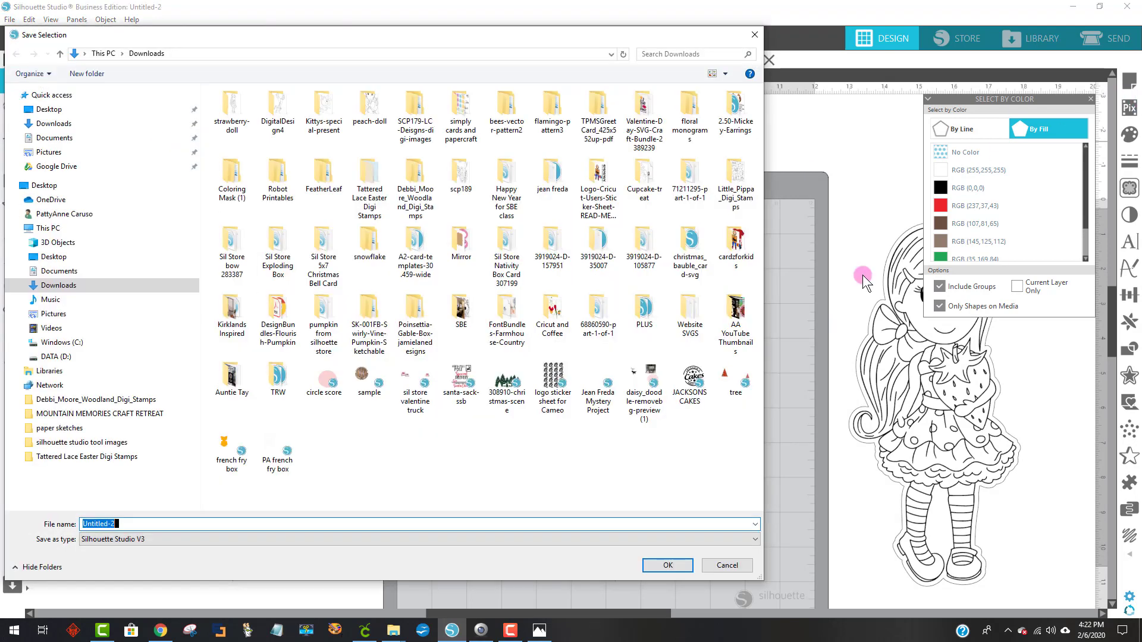
type("doll")
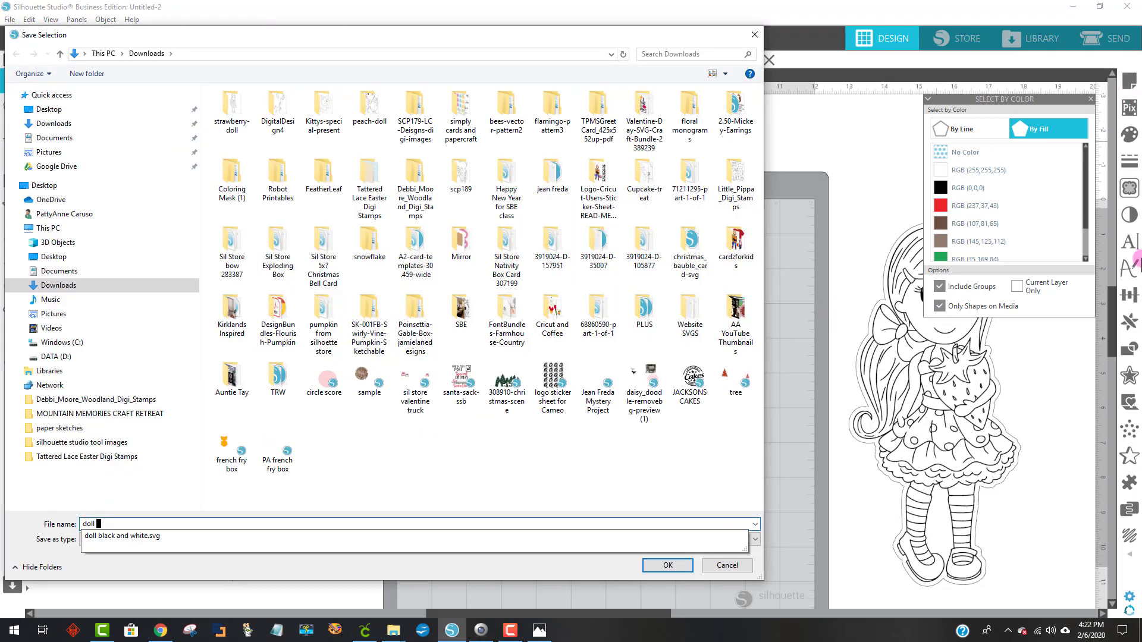
type(" compound path")
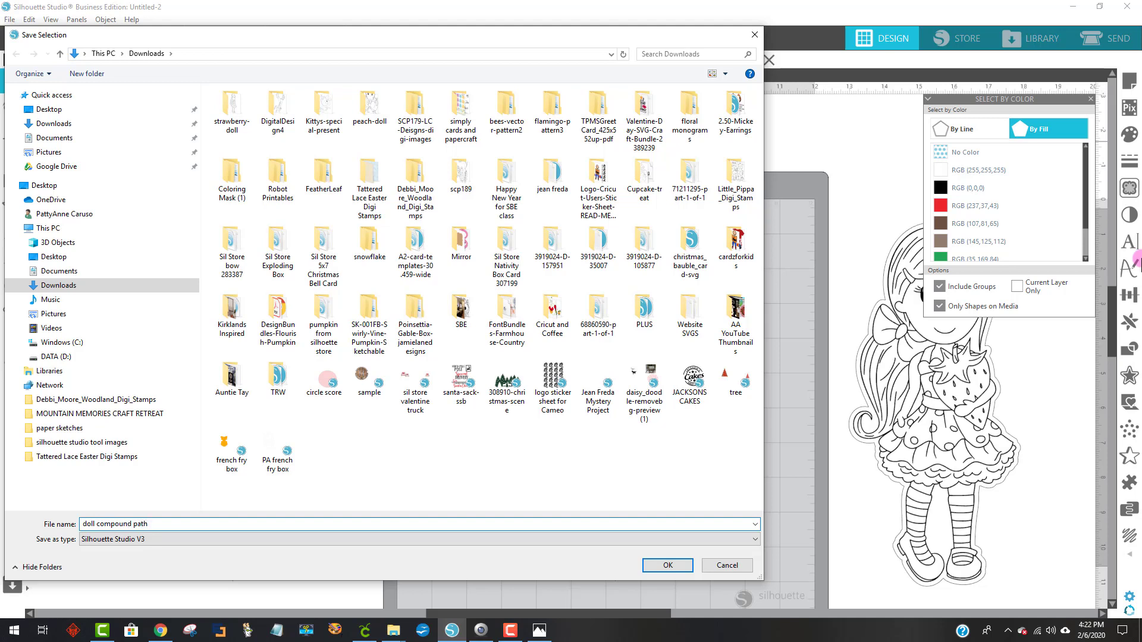
left_click(126, 540)
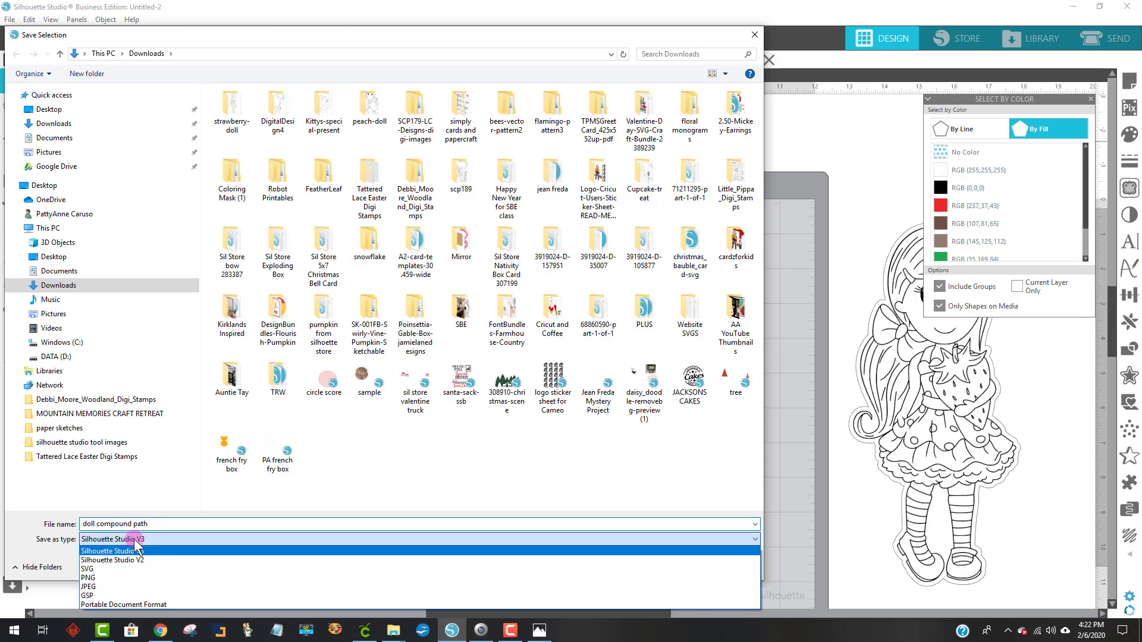
left_click(116, 569)
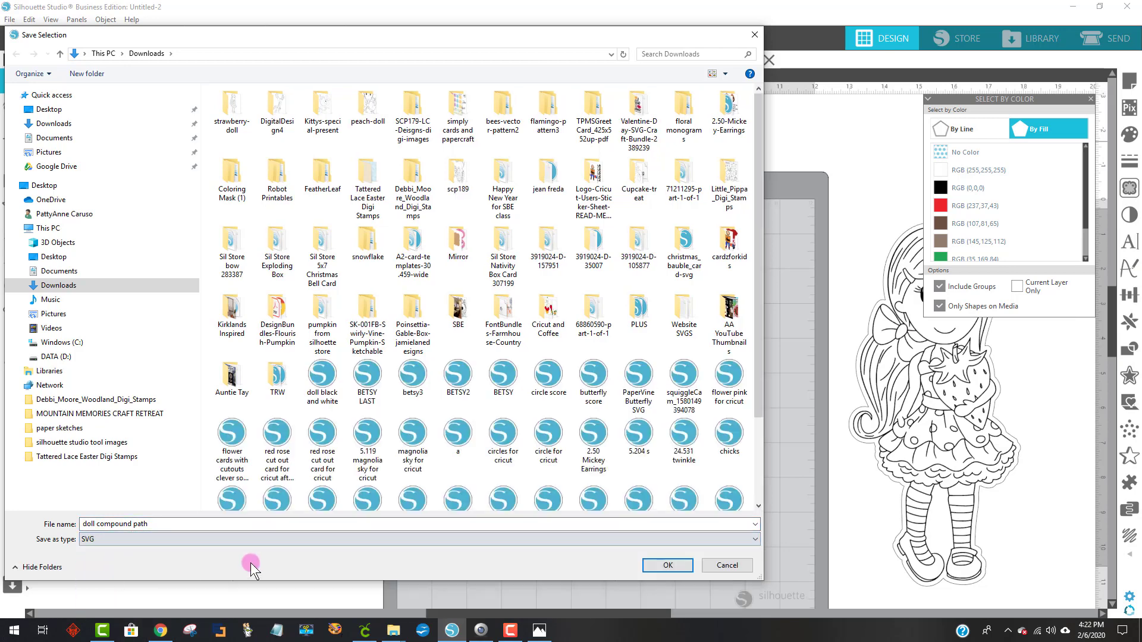
left_click(667, 565)
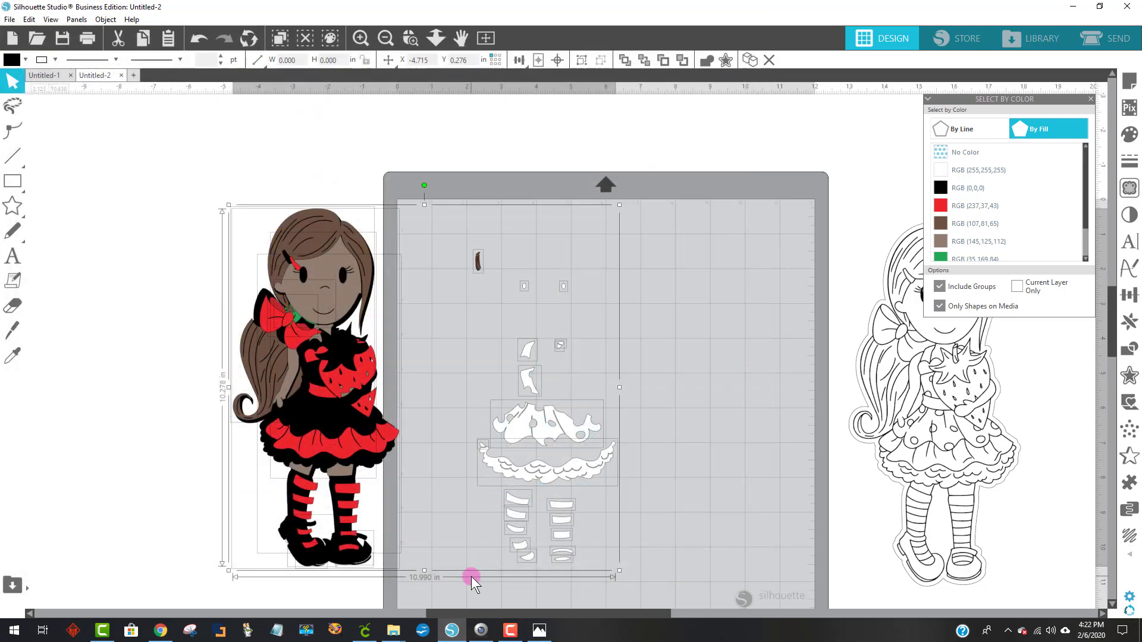
Switch to Cricut Design Space, move the line-art doll to about X 15.6, Y 1.1, and upload the "doll compound path" SVG.
left_click(373, 633)
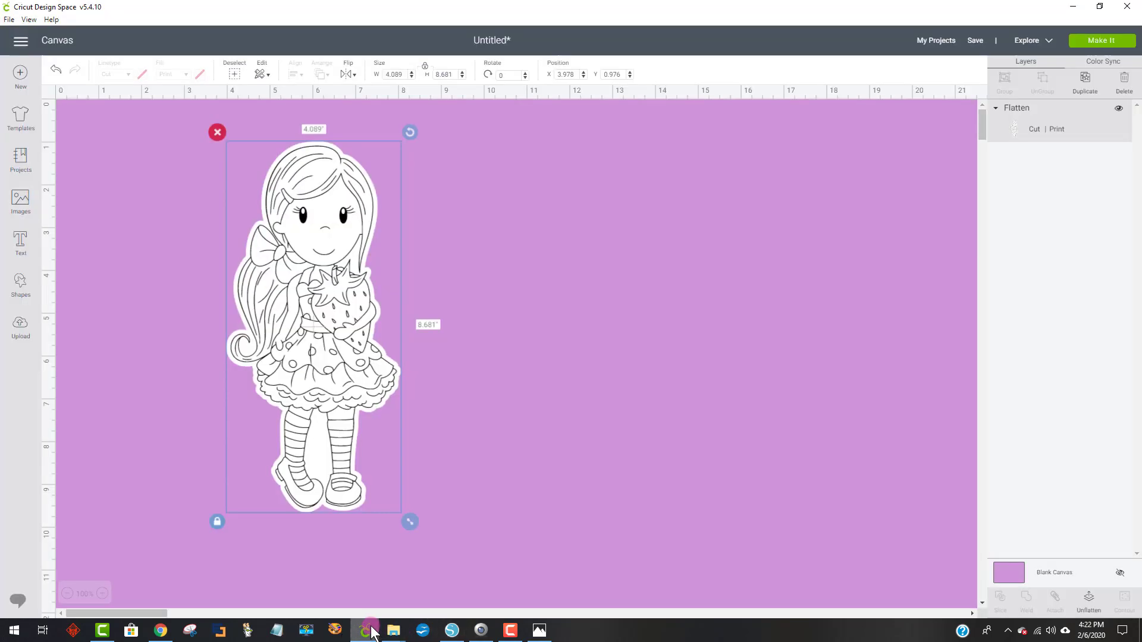
left_click_drag(352, 293, 849, 298)
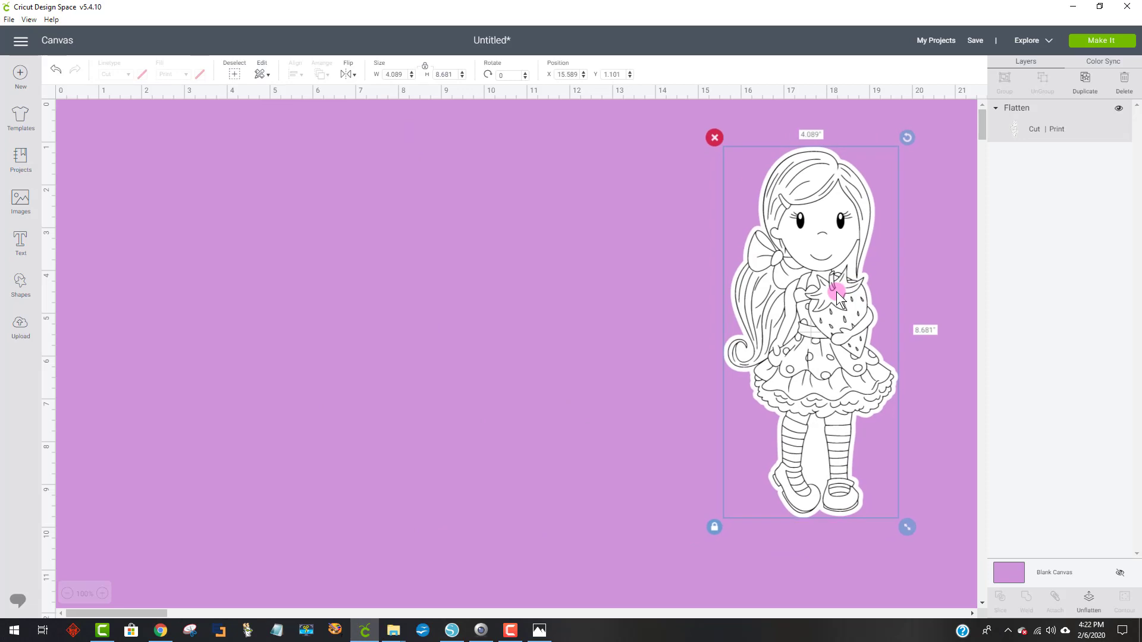
left_click(21, 331)
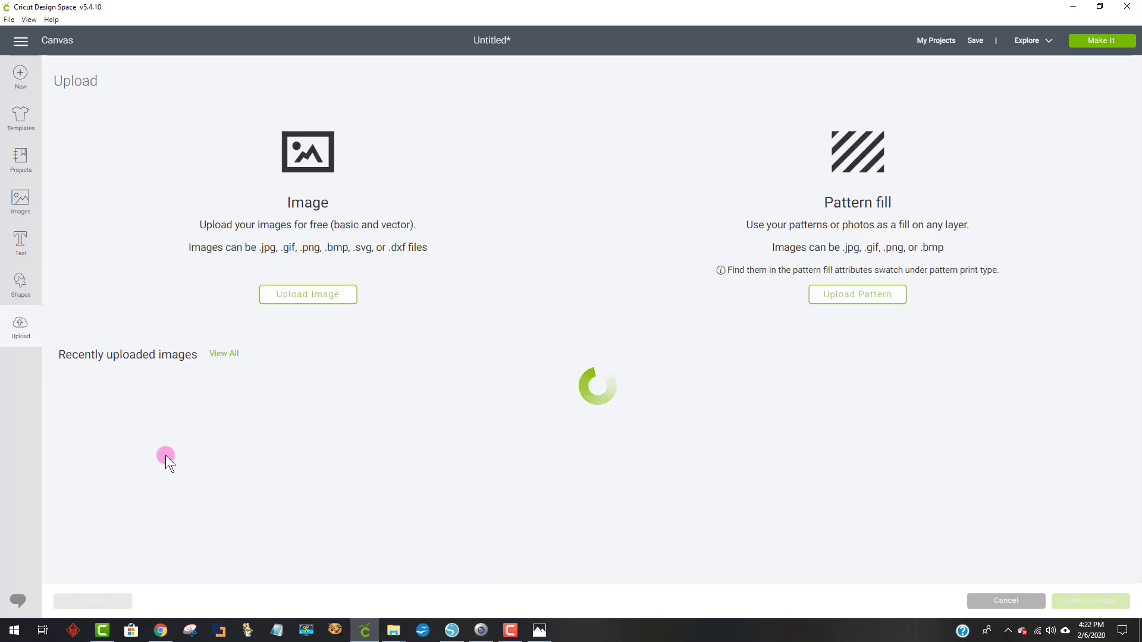
left_click(305, 294)
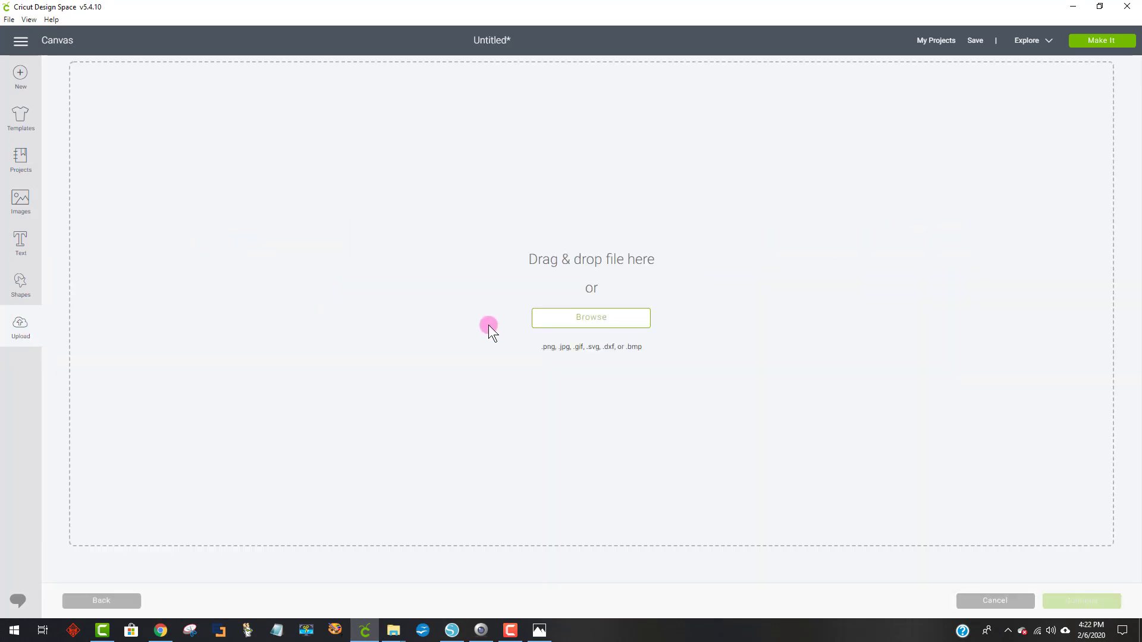
left_click(588, 320)
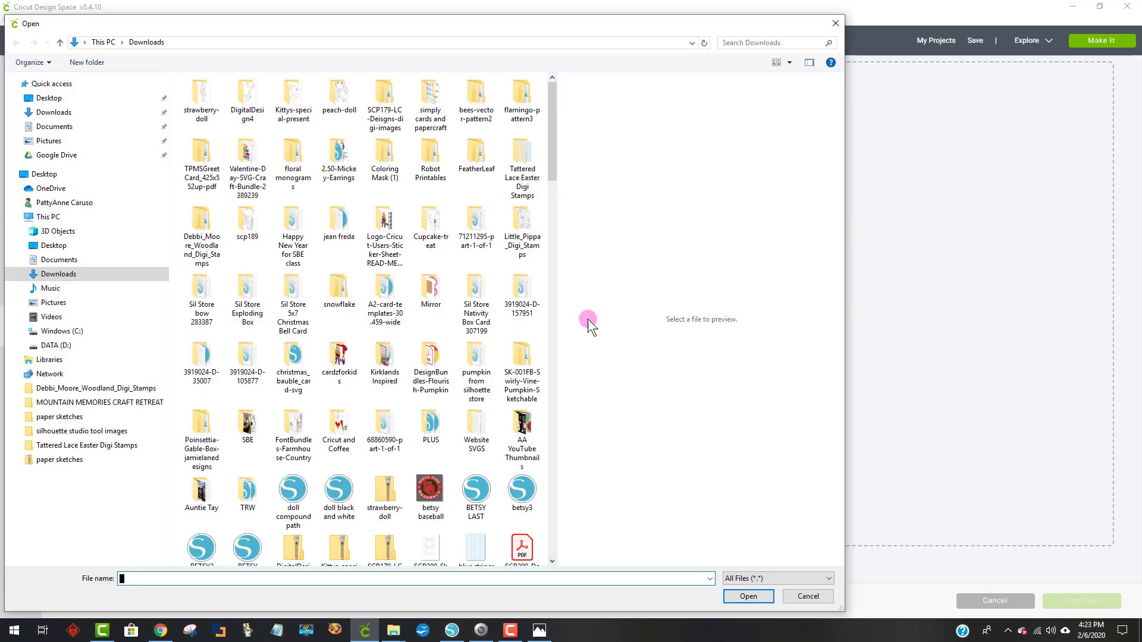
left_click(299, 493)
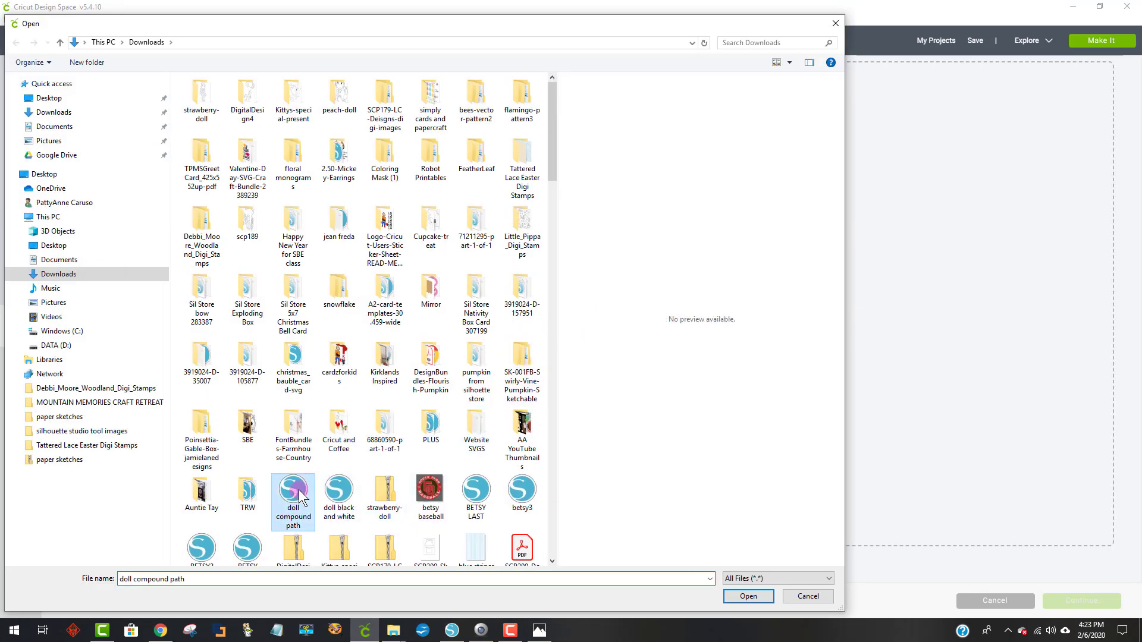
left_click(749, 596)
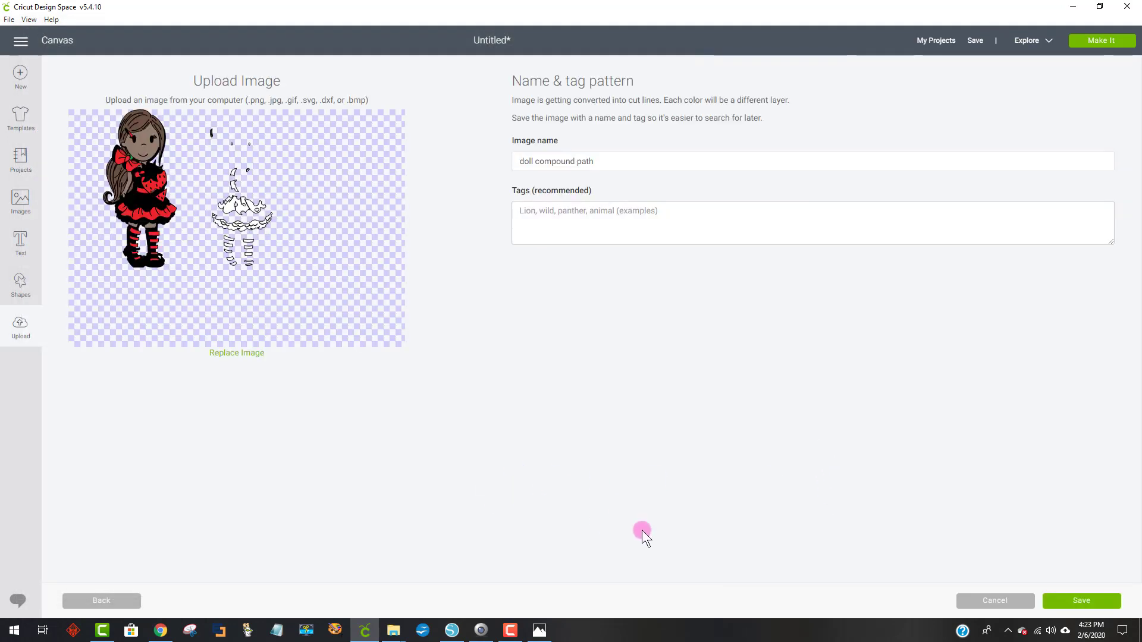
left_click(1082, 601)
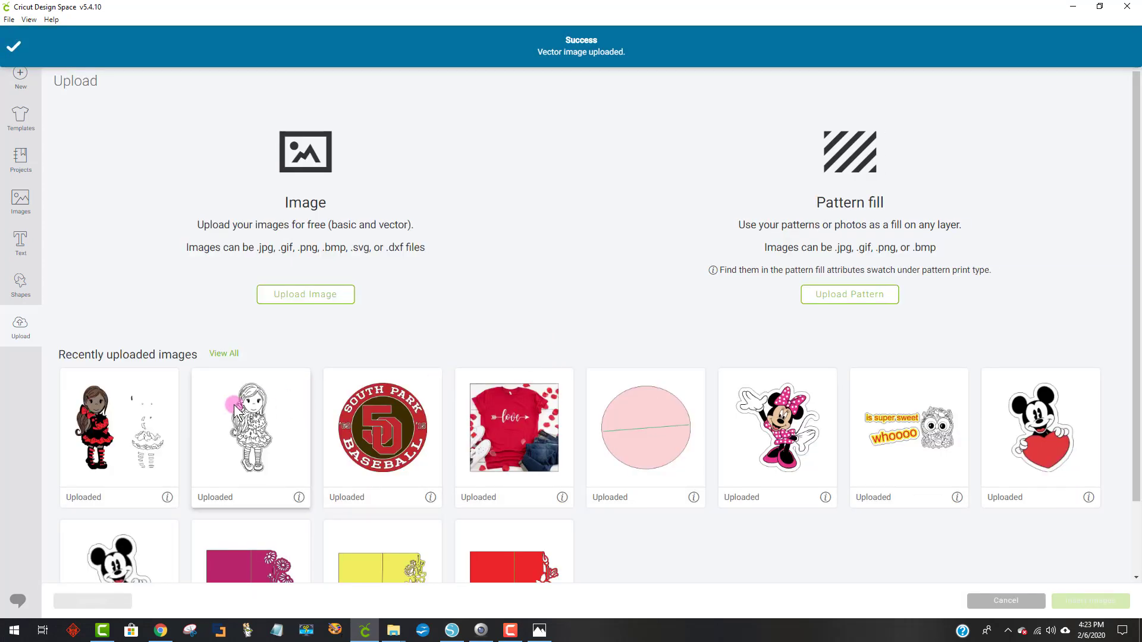
Insert the uploaded doll compound path image, enlarge it to about 11.13 x 10.41 in, and place it at about X 1.56, Y 1.11.
left_click(148, 431)
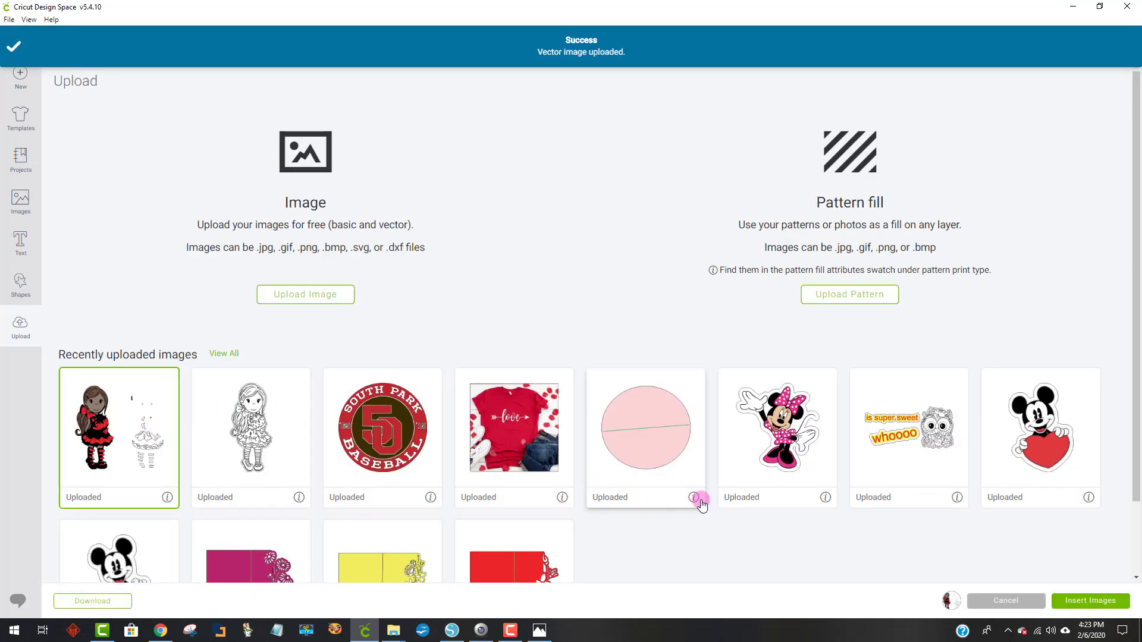
left_click(1108, 602)
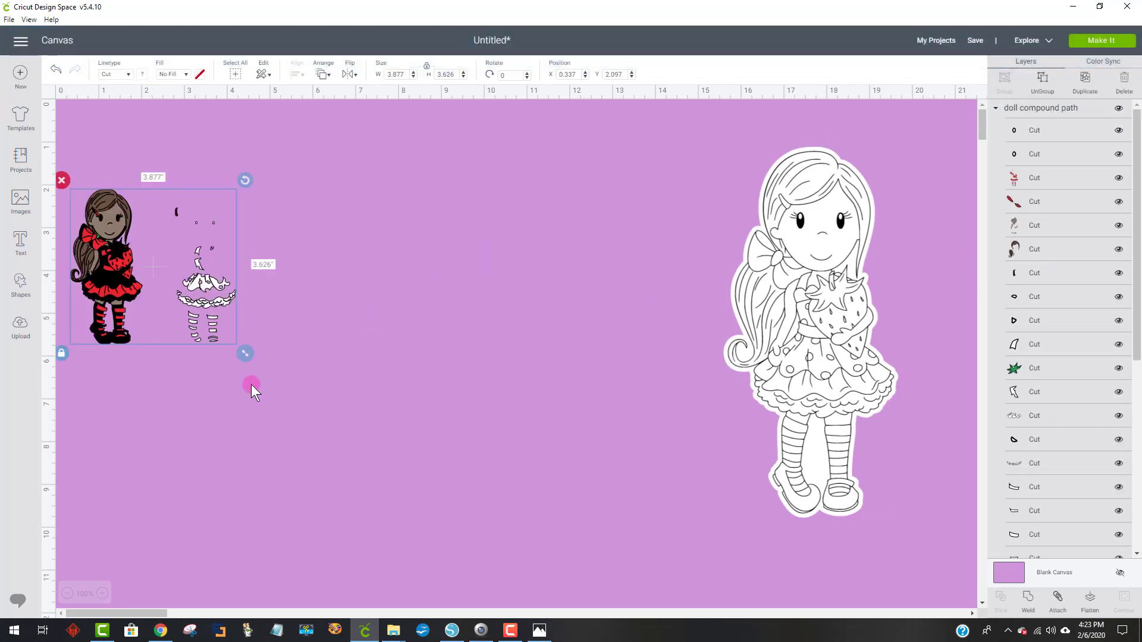
left_click_drag(252, 354, 559, 504)
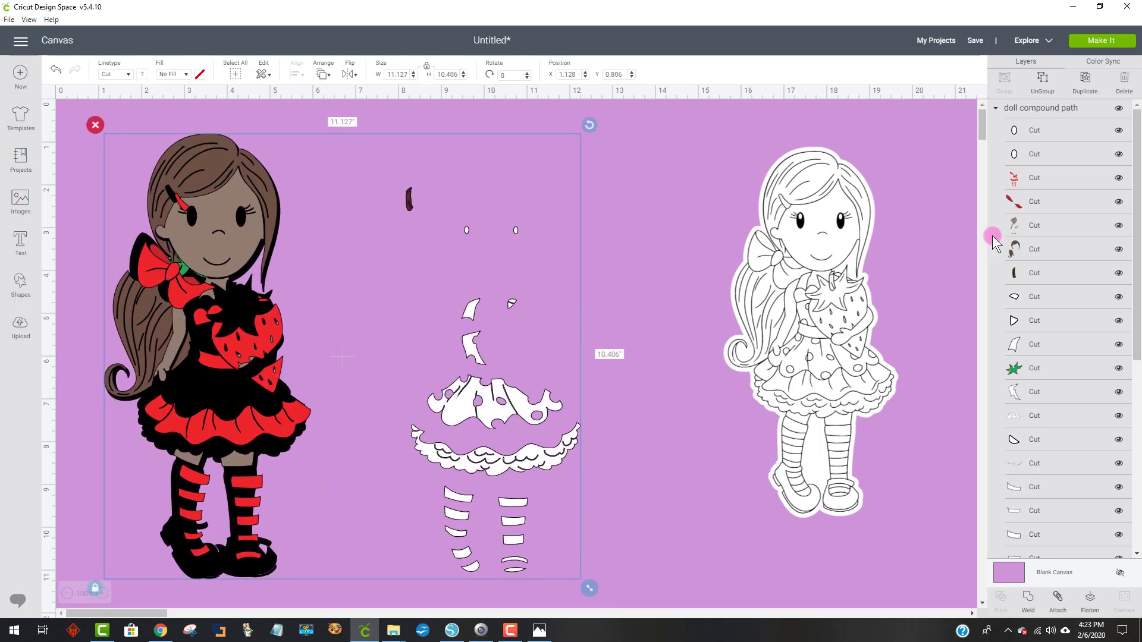
left_click(1045, 179)
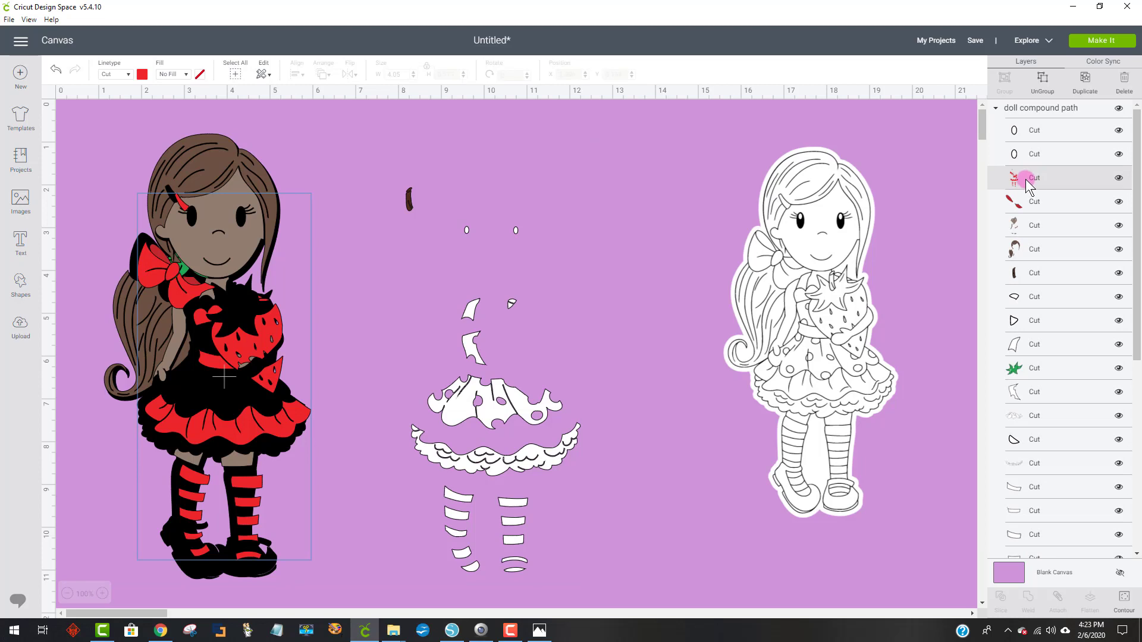
left_click_drag(249, 347, 268, 361)
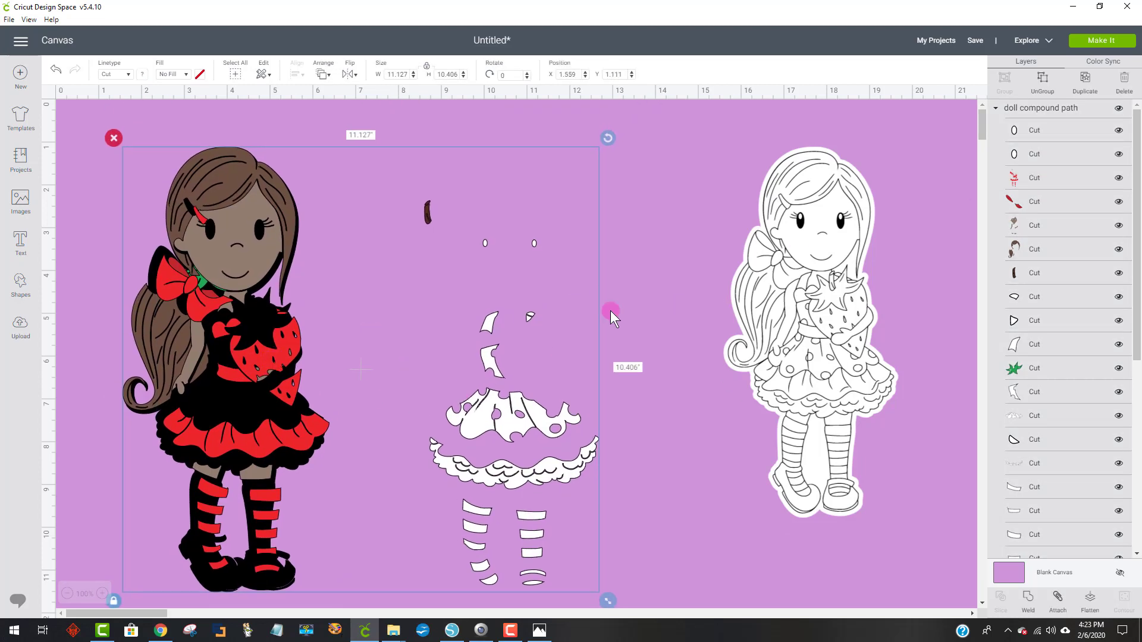
Examine how the inserted doll's layers are separated, checking the brown hair layer and the individual white sock stripes.
left_click(1077, 247)
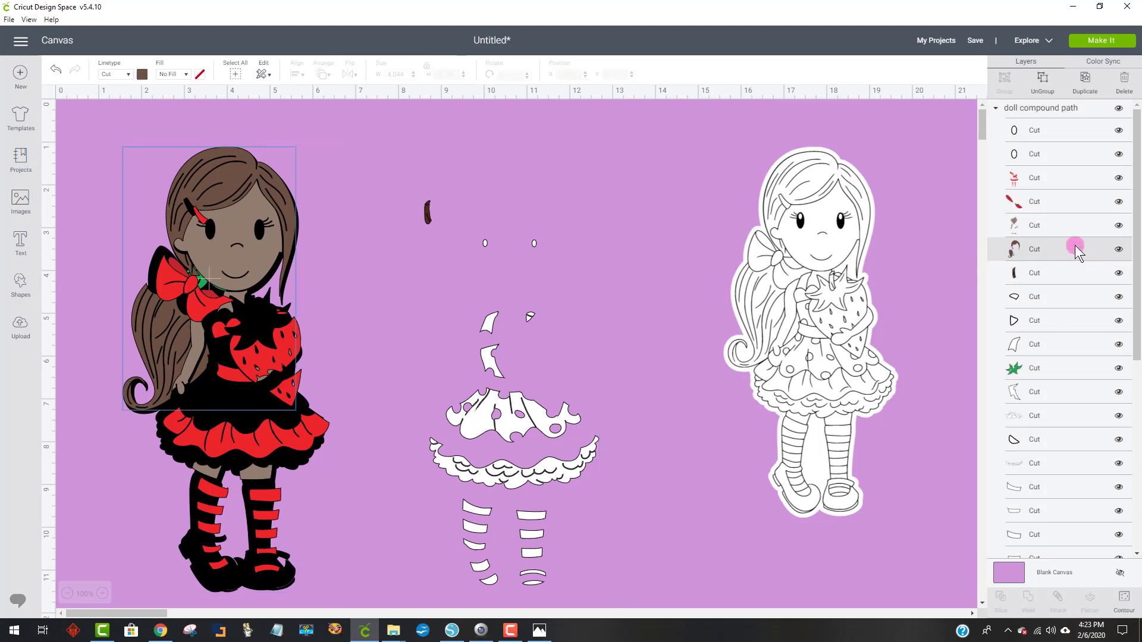
scroll(1033, 336, "down", 10)
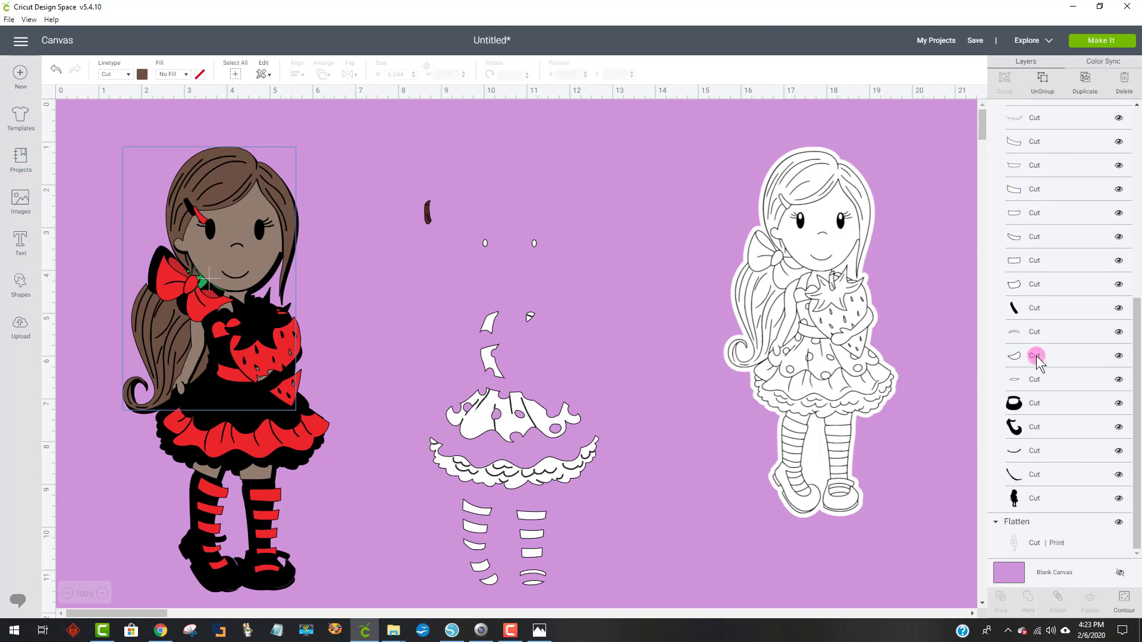
scroll(1041, 359, "up", 4)
scroll(1041, 359, "up", 2)
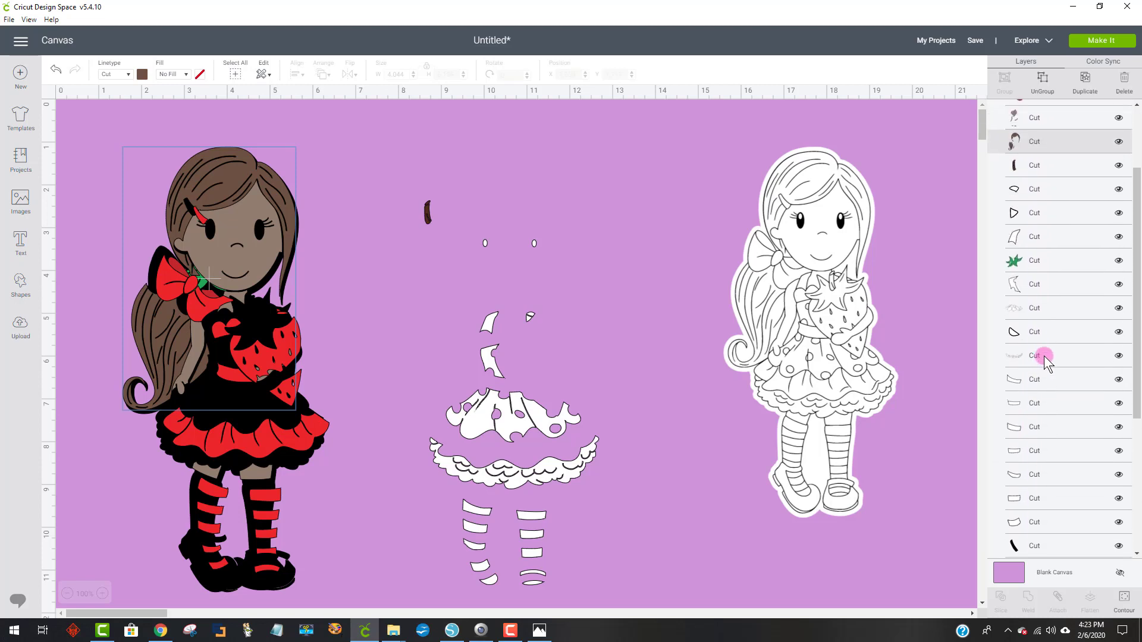
left_click(1044, 411)
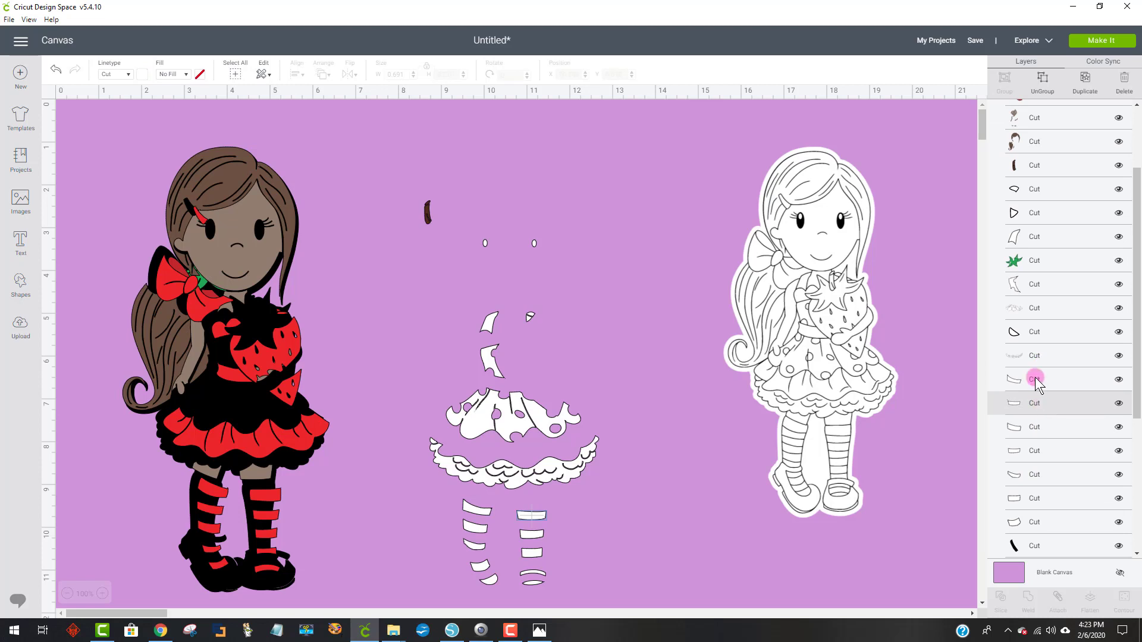
left_click(1047, 474)
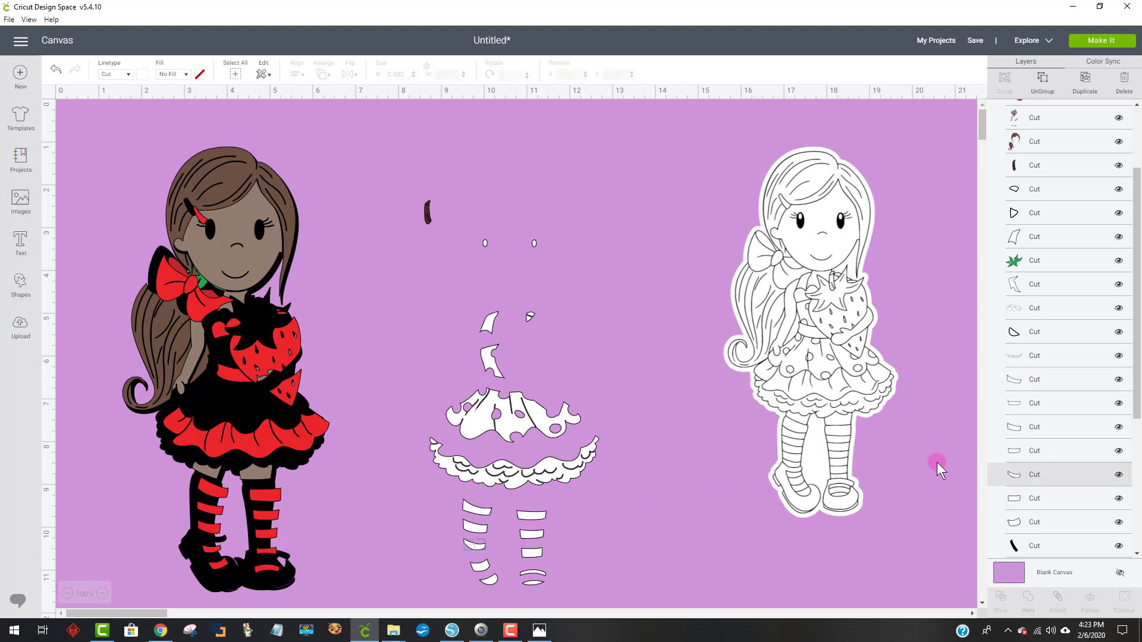
scroll(1035, 434, "down", 4)
left_click(1046, 383)
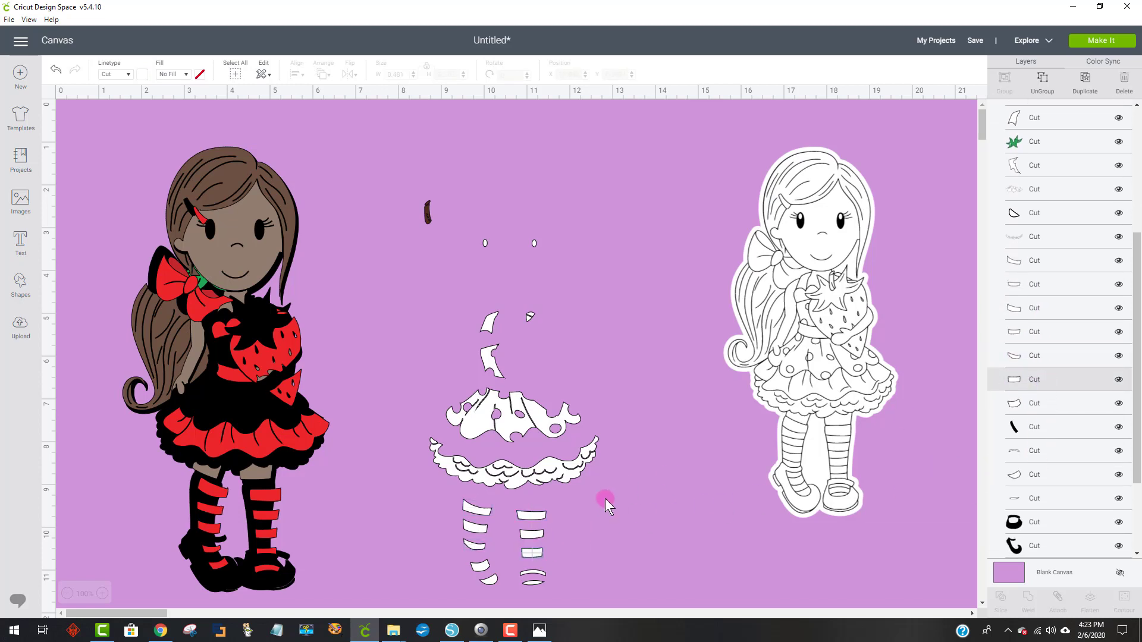
Delete the doll compound path image from the canvas and return to Silhouette Studio.
left_click_drag(606, 530, 84, 147)
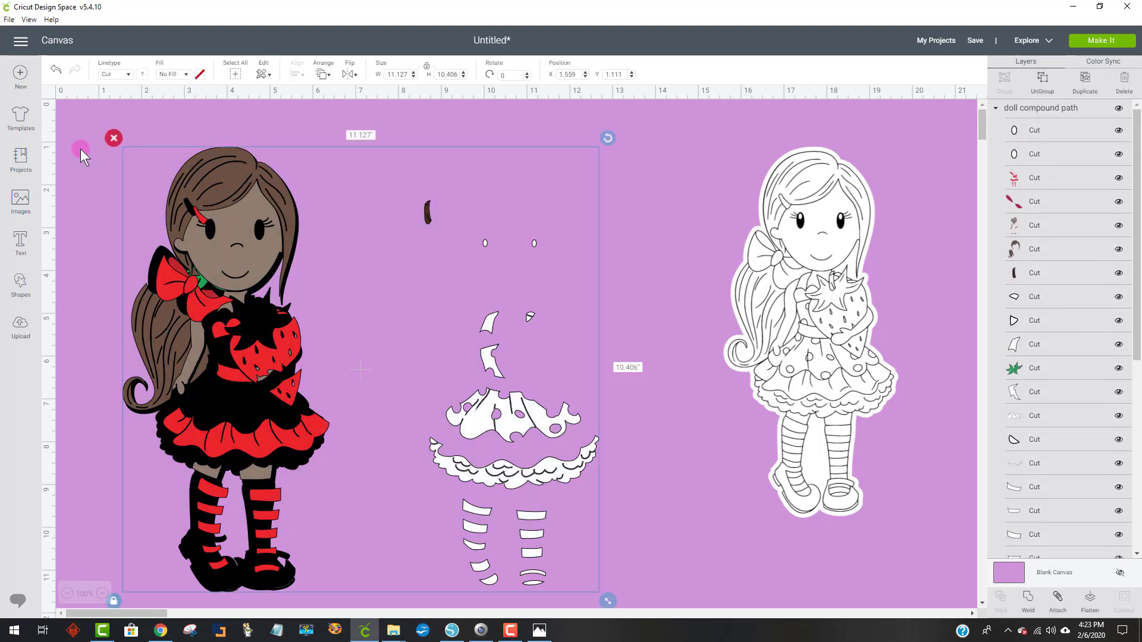
key("Delete")
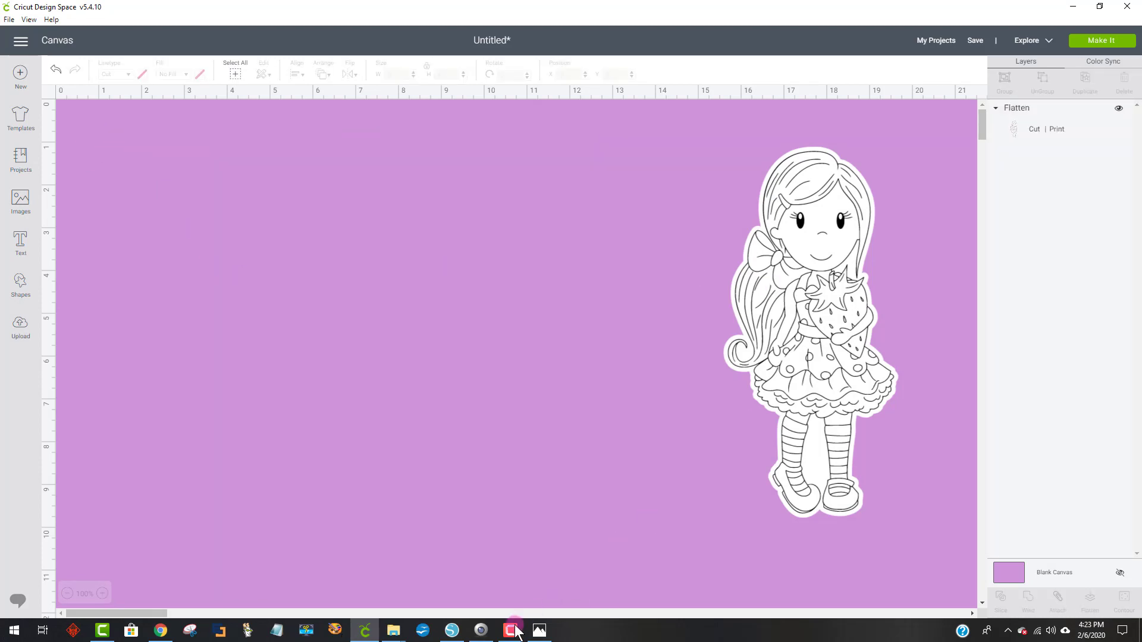
left_click(432, 632)
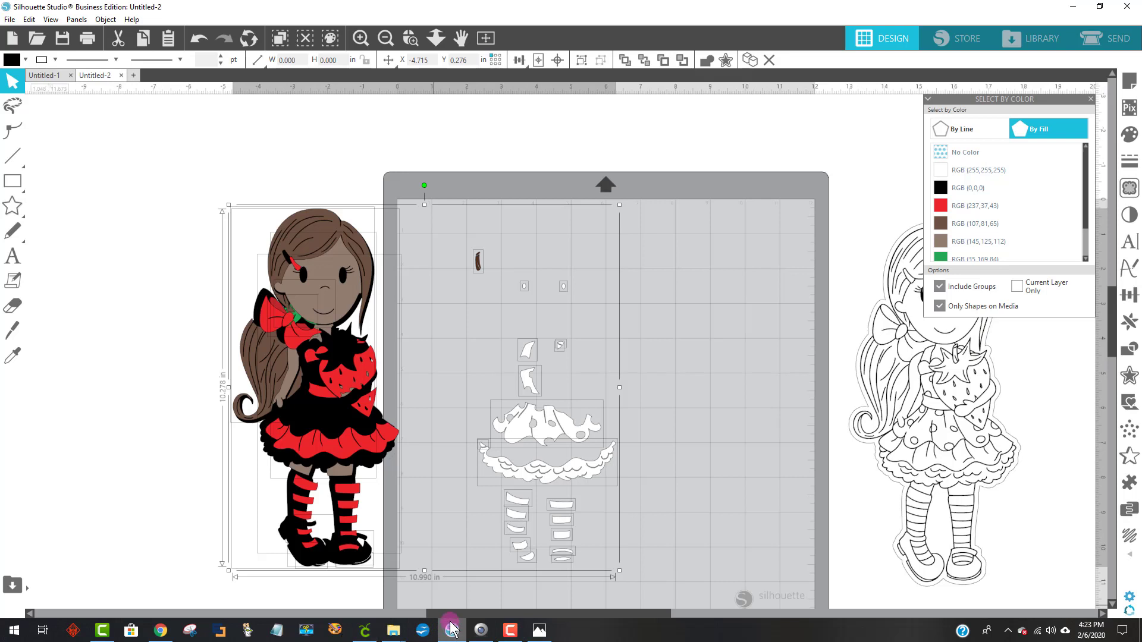
left_click(493, 528)
left_click(747, 503)
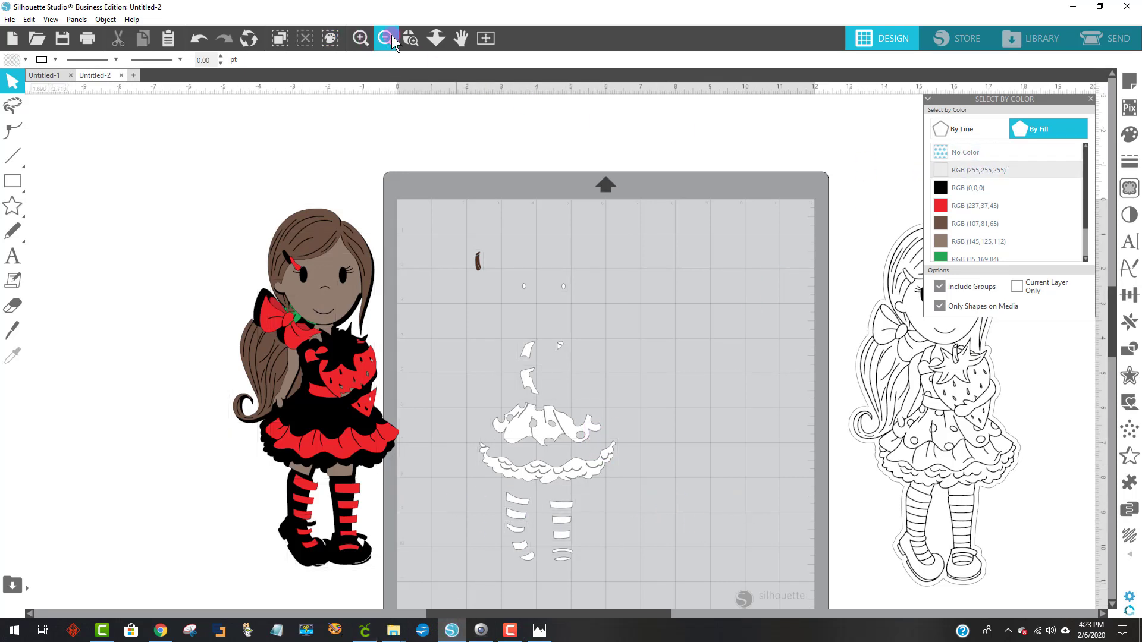
left_click(456, 294)
left_click(524, 411)
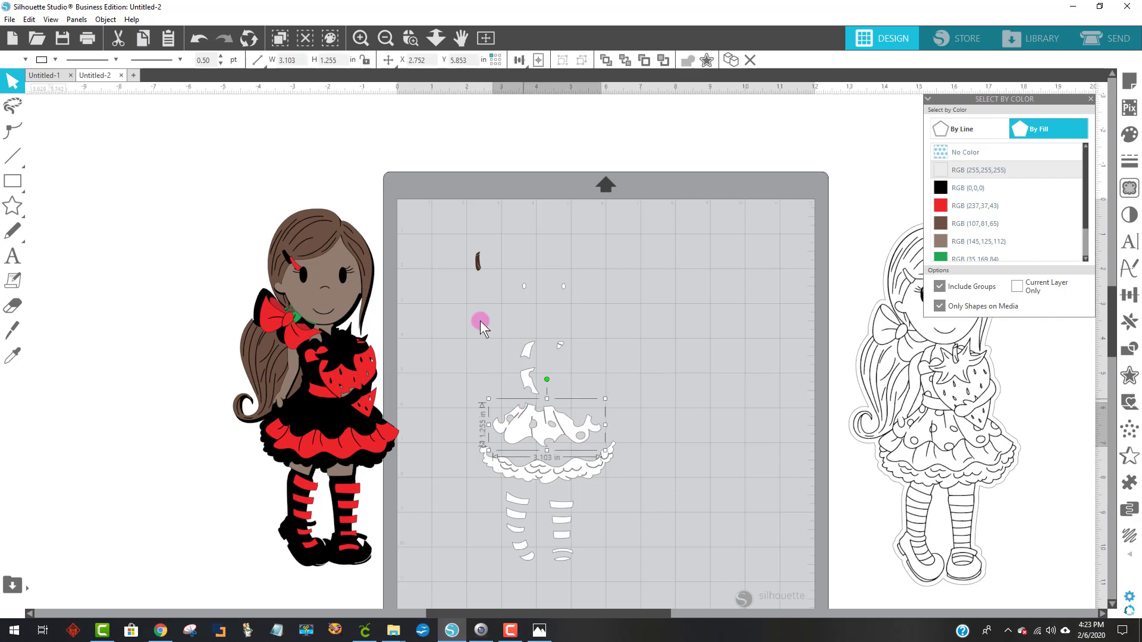
left_click(323, 256)
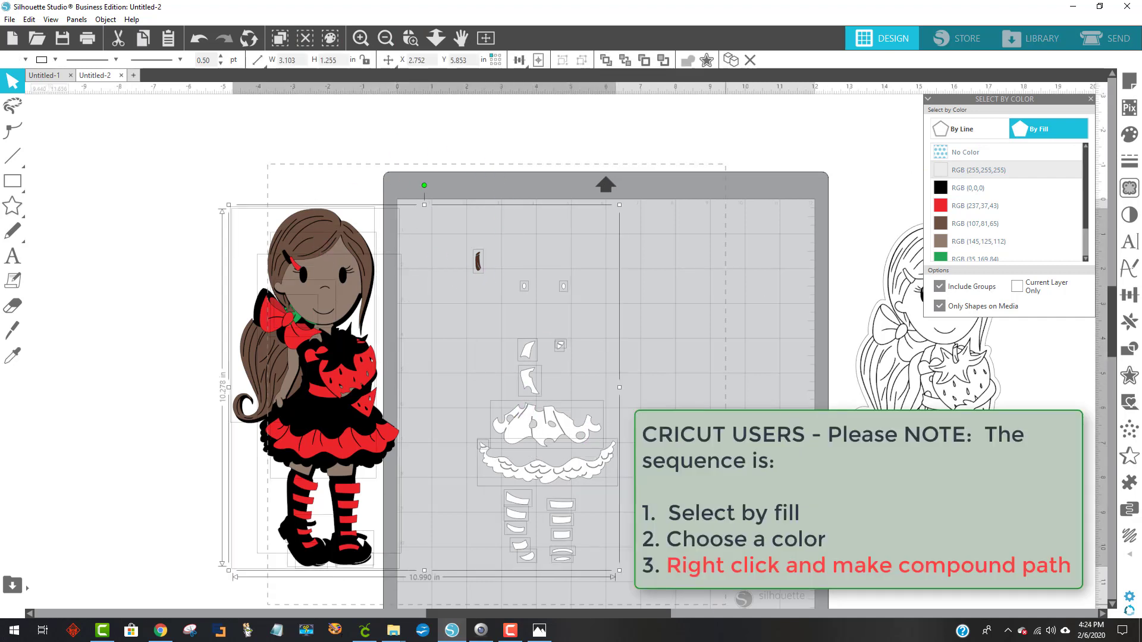
left_click(331, 38)
left_click(329, 38)
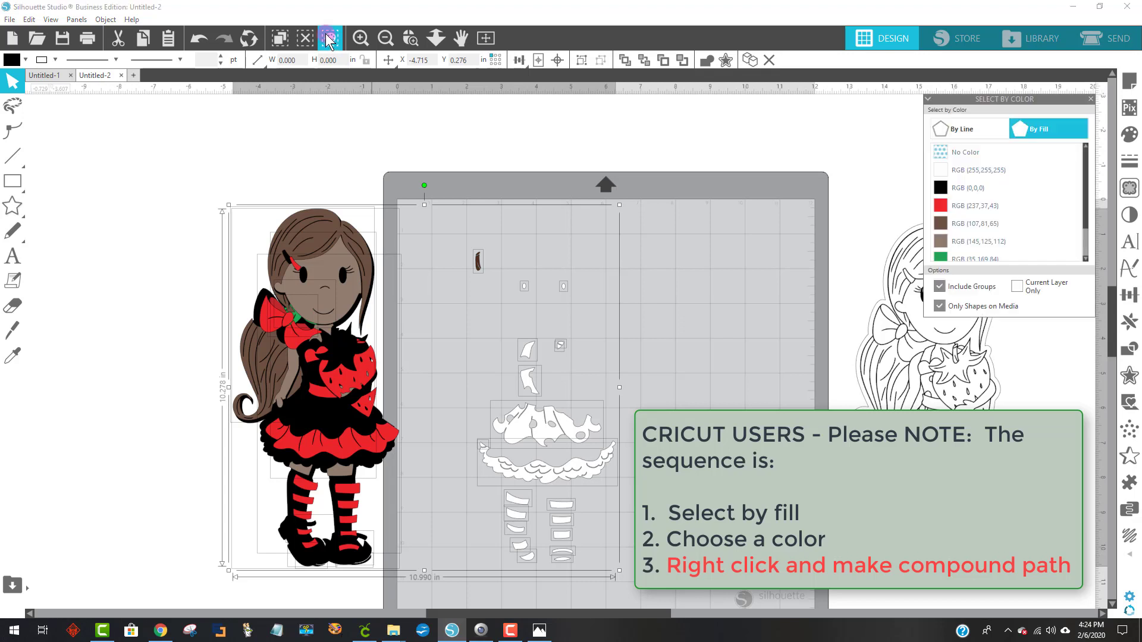
Select all shapes filled with white, RGB (255,255,255), and make them a compound path.
left_click(1074, 118)
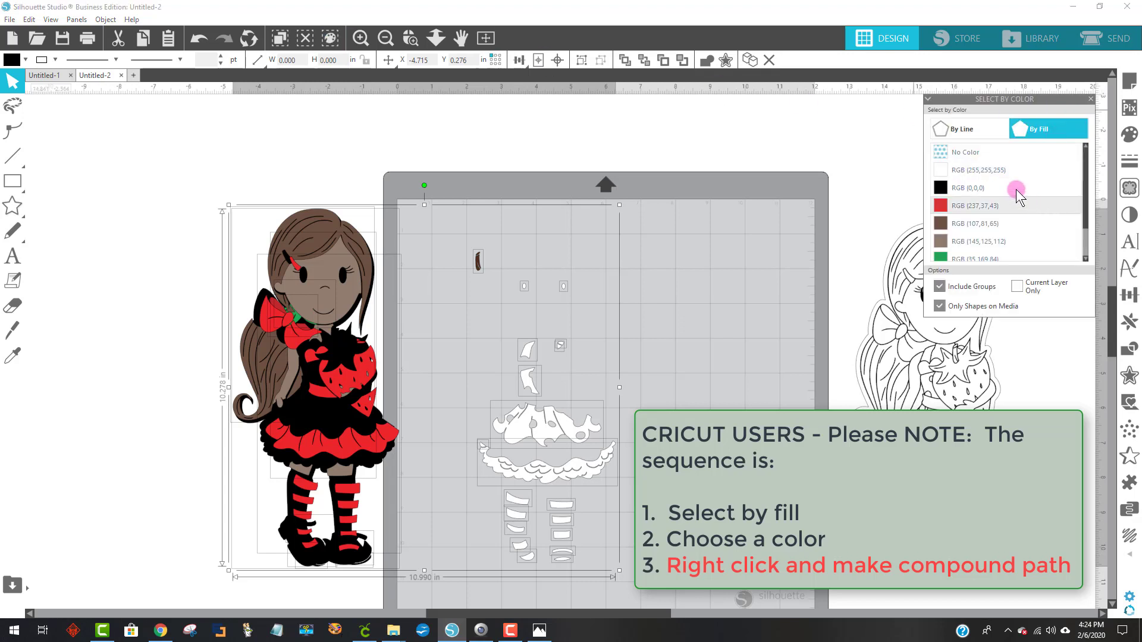
left_click(709, 272)
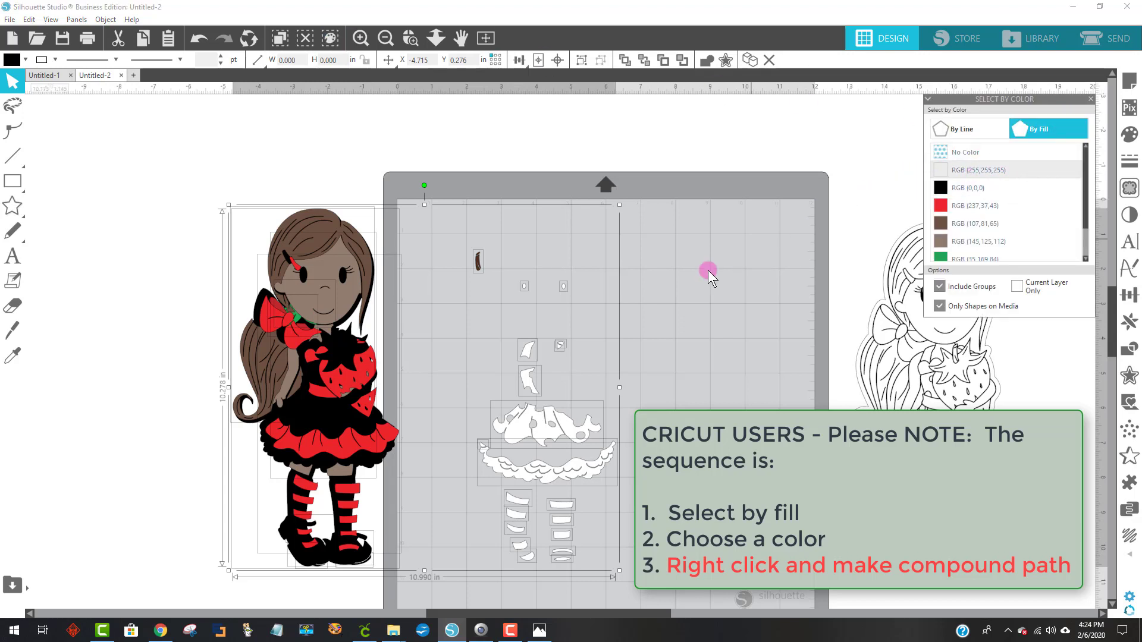
left_click(934, 172)
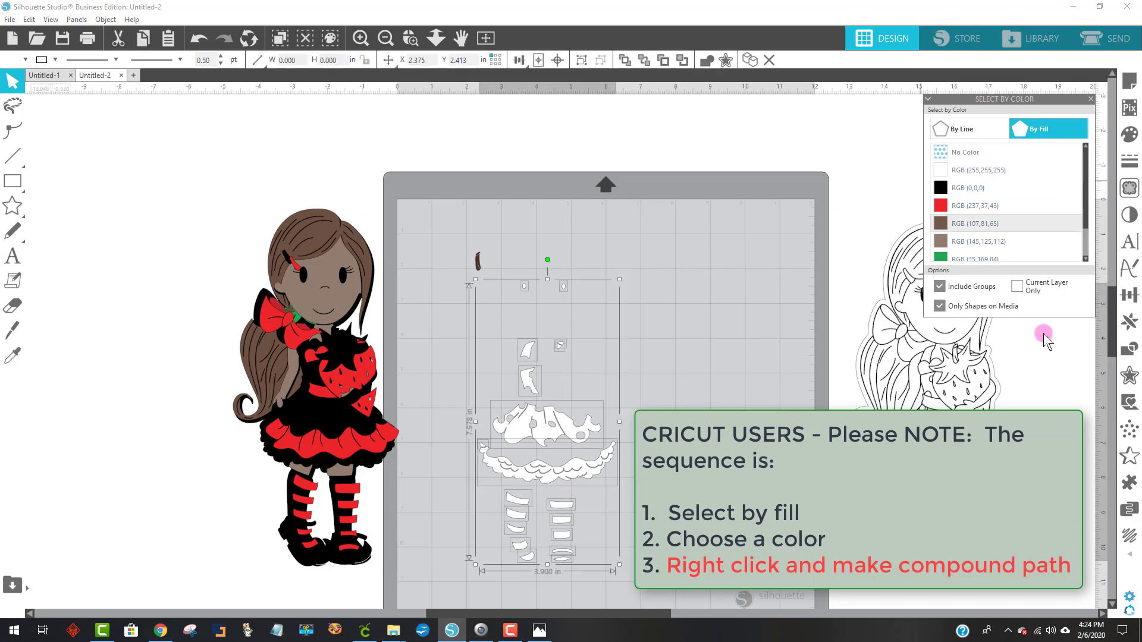
right_click(545, 435)
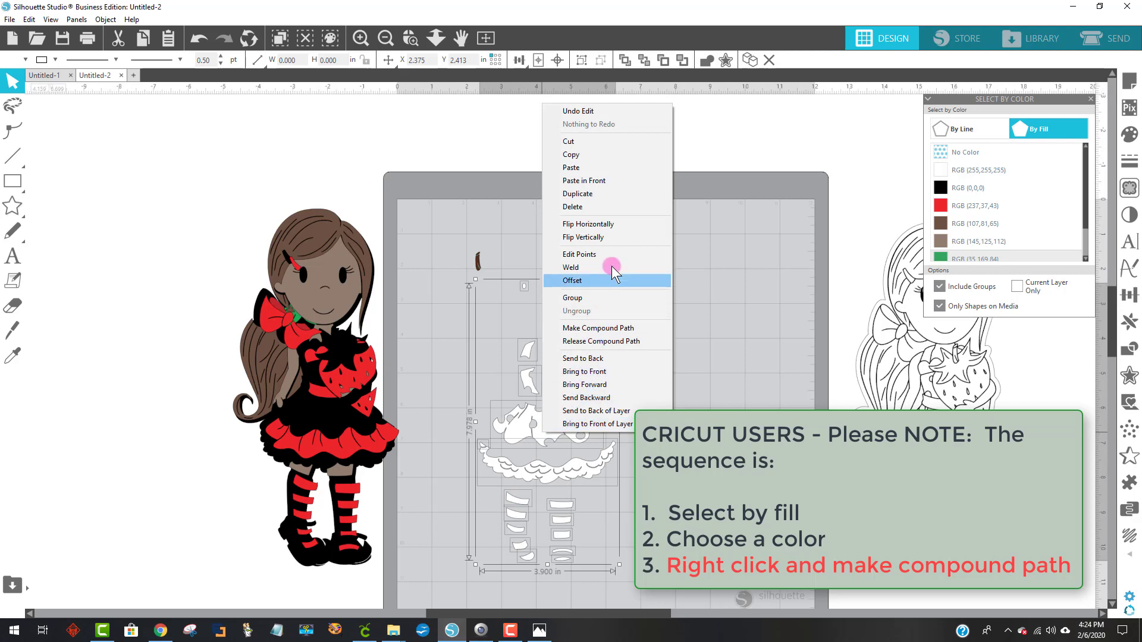
left_click(666, 328)
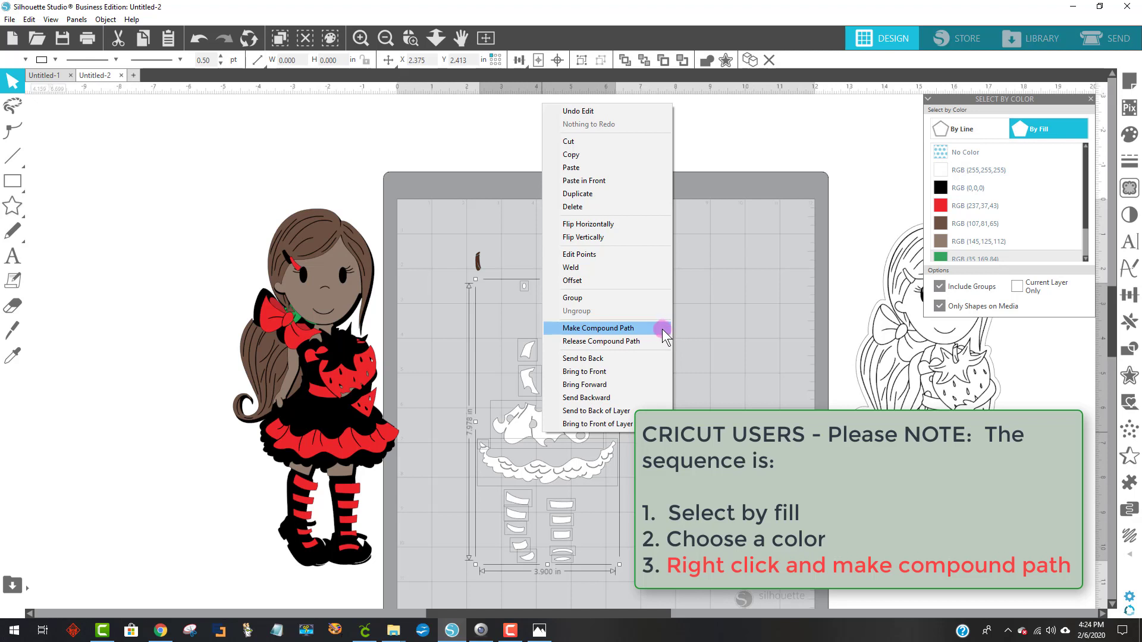
left_click(658, 327)
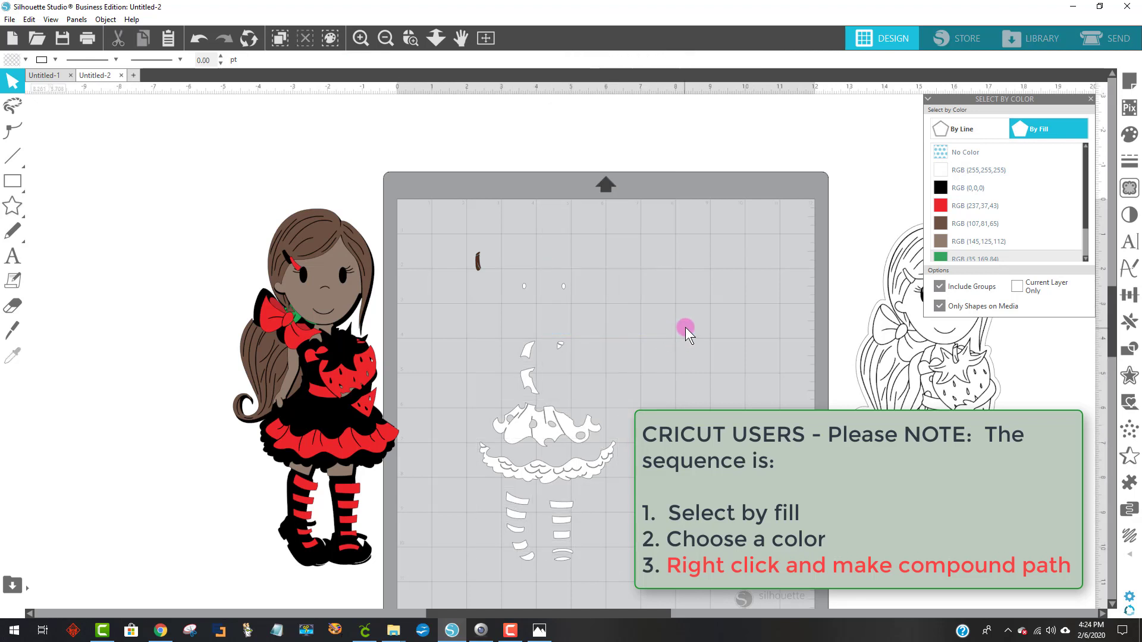
Select the whole coloured doll with its separate white pieces and save the selection to Downloads as the SVG "doll total compound path".
left_click_drag(224, 204, 676, 587)
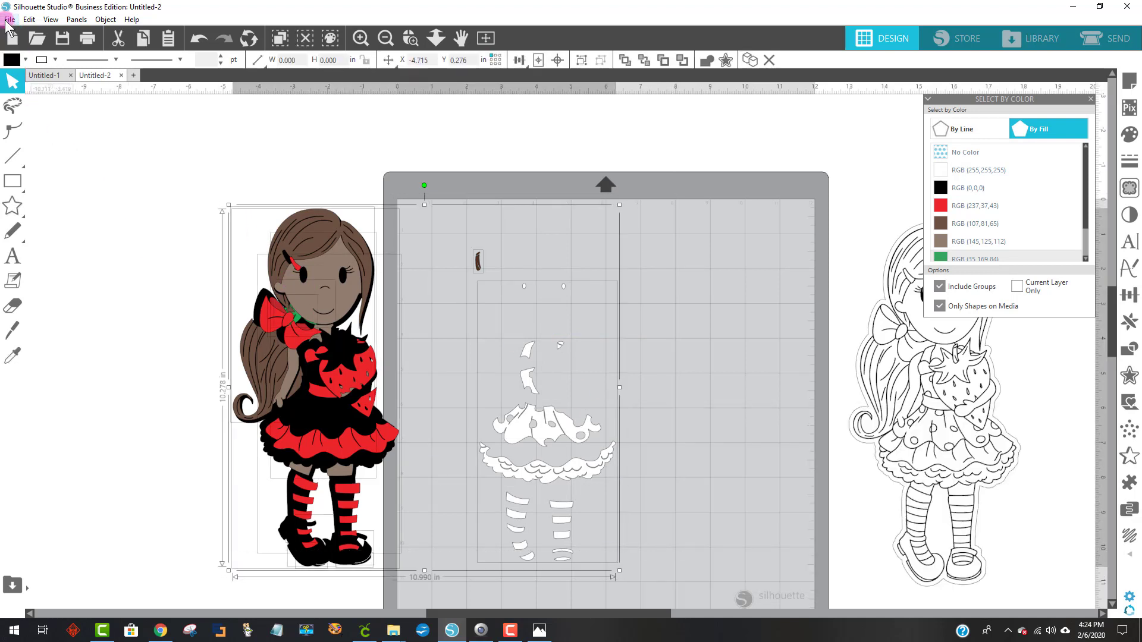
left_click(8, 20)
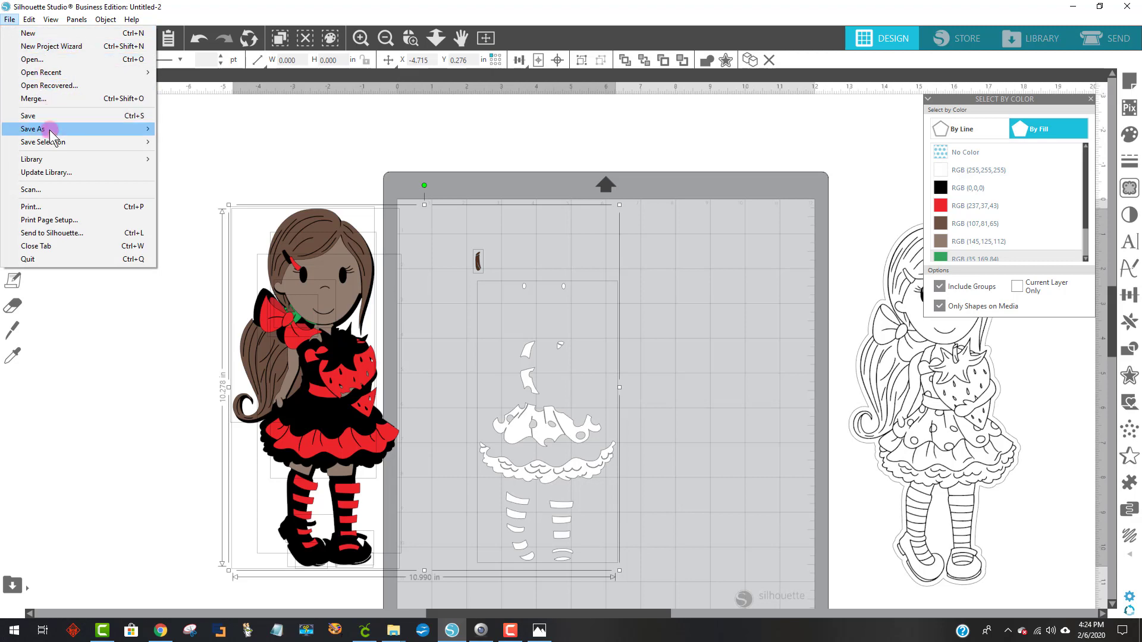
mouse_move(55, 148)
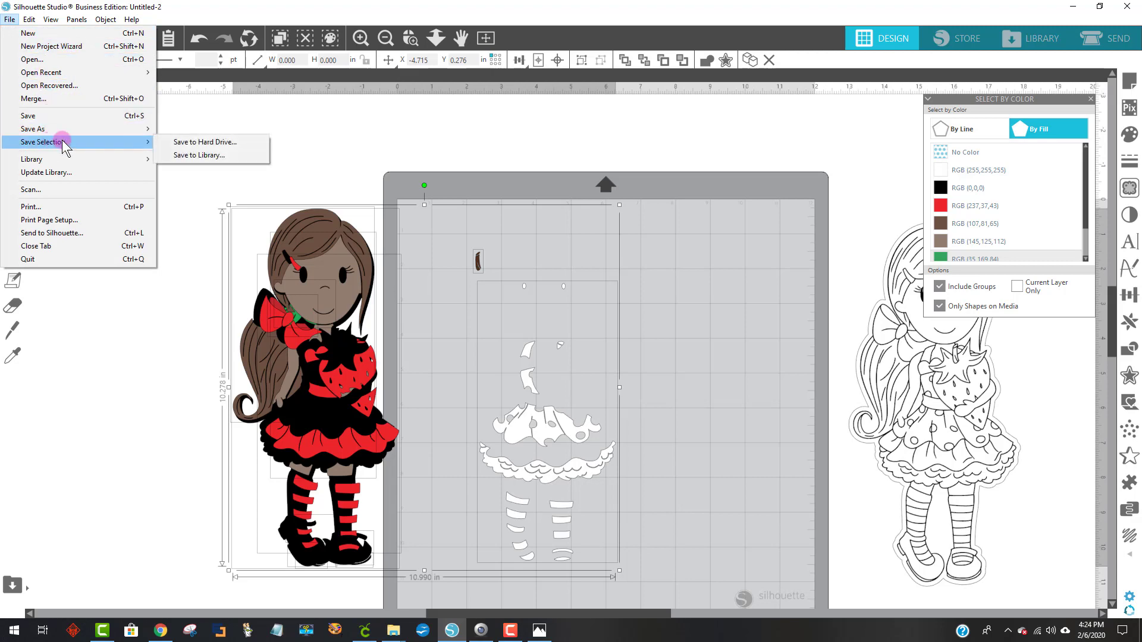
left_click(198, 143)
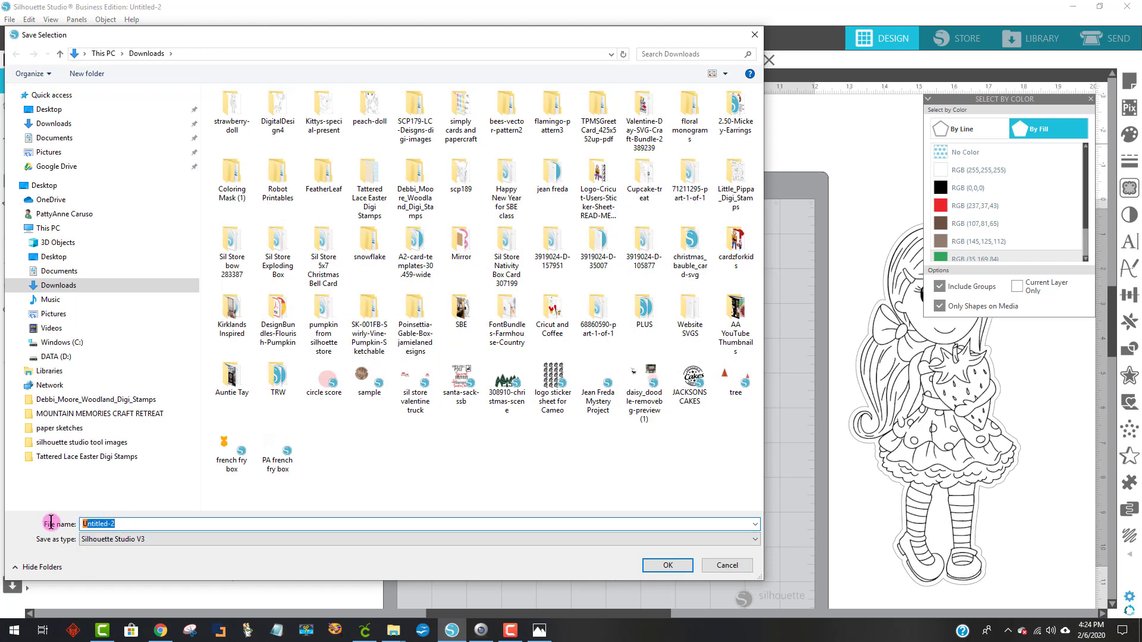
type("doll ")
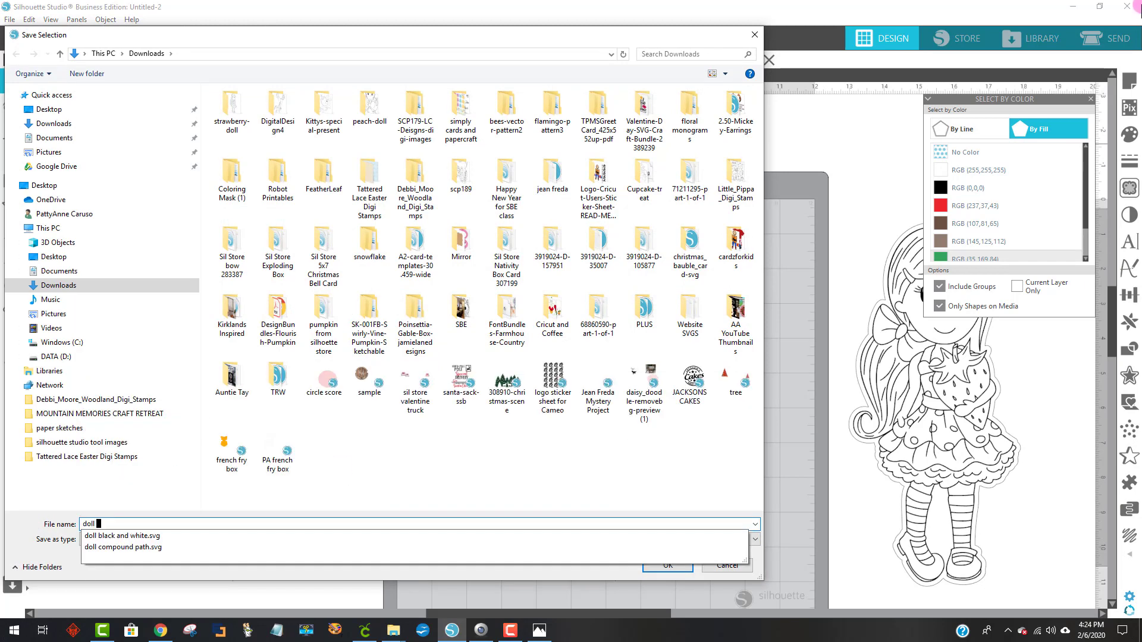
type("total compound path")
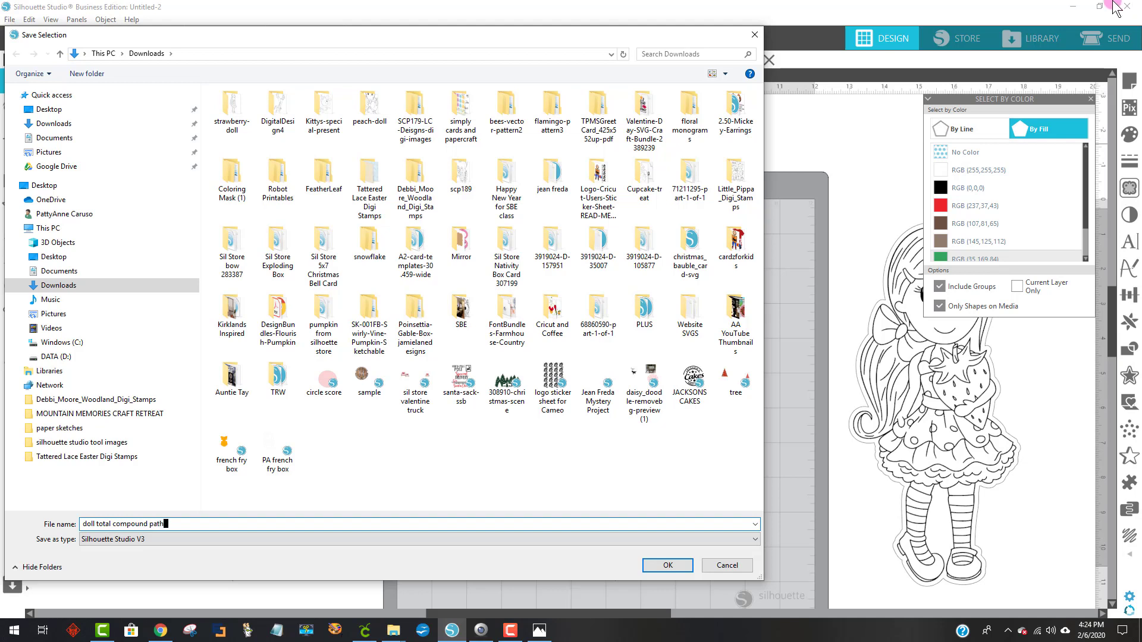
left_click(126, 540)
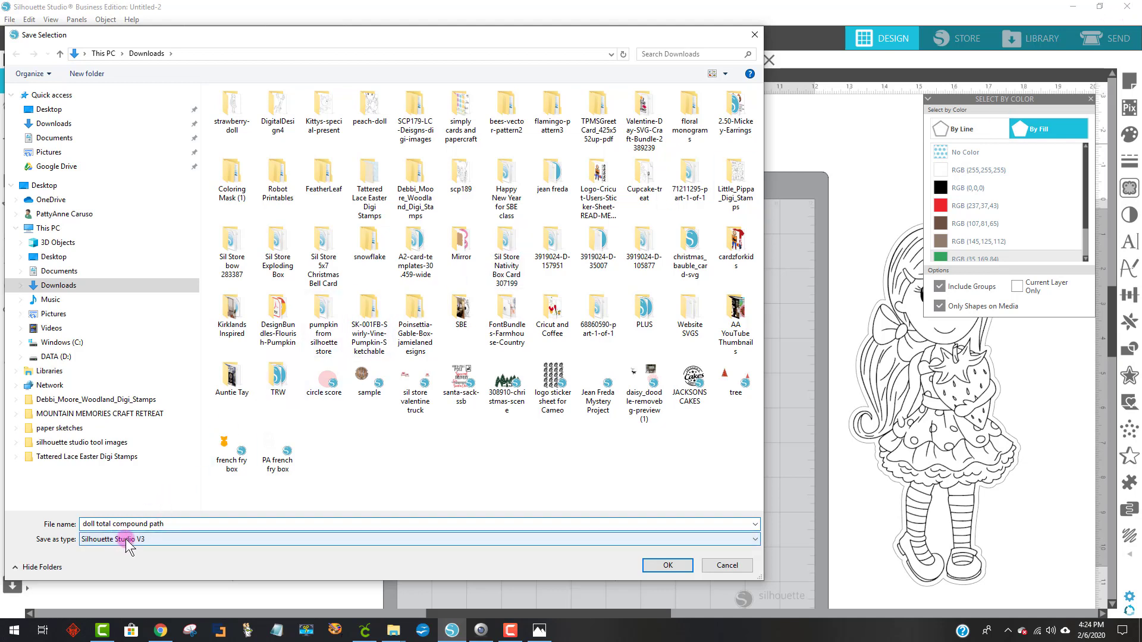
left_click(155, 540)
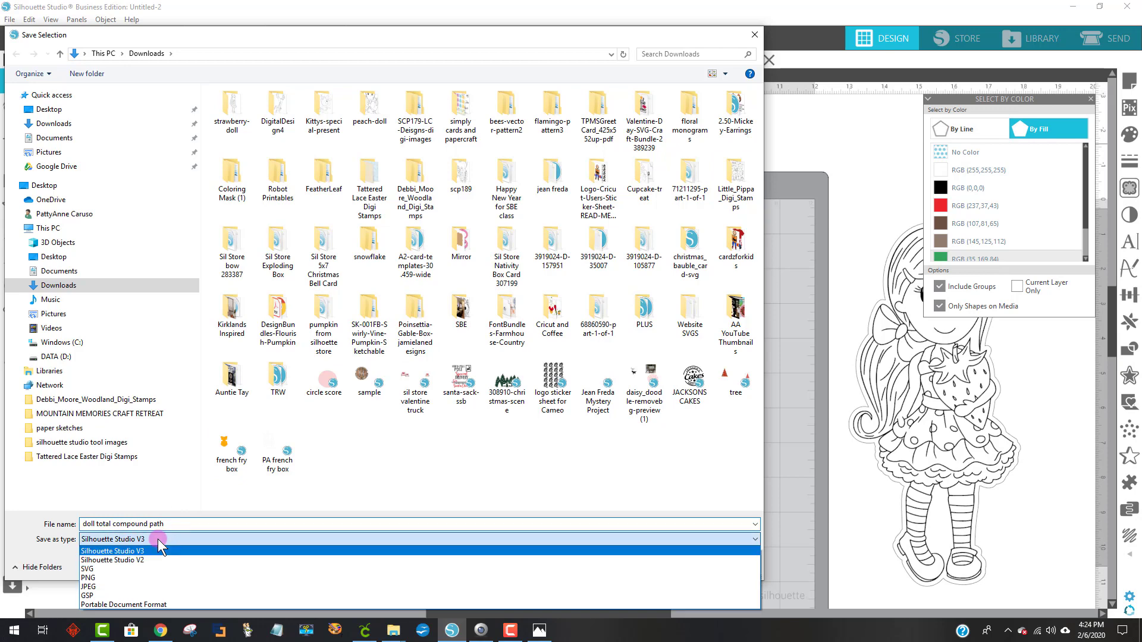
left_click(119, 570)
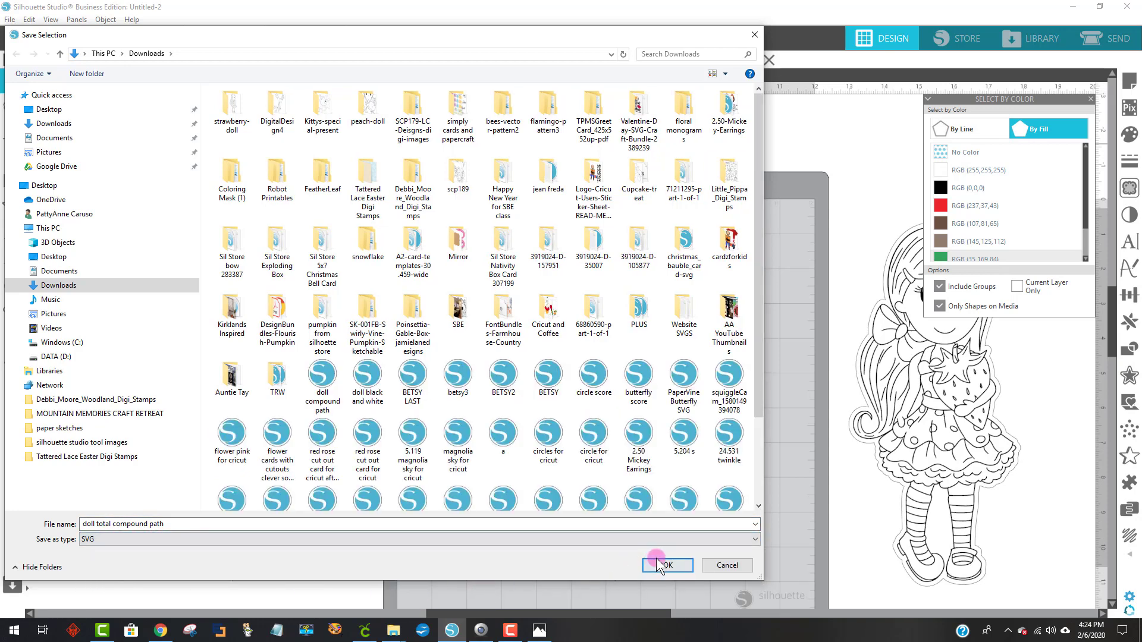
left_click(658, 564)
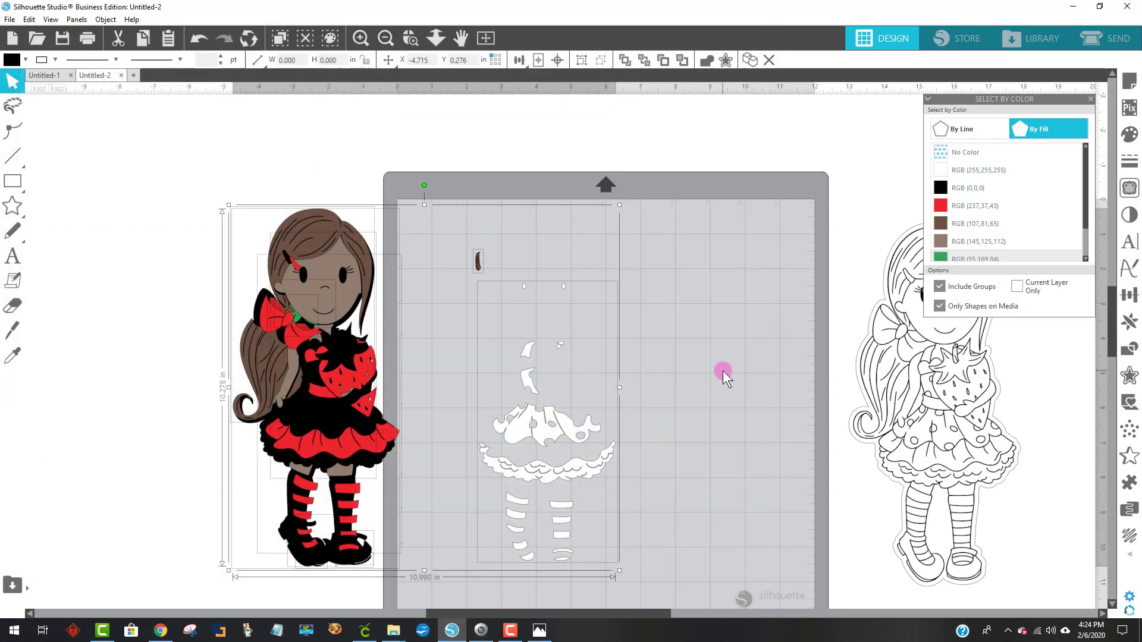
Switch to Cricut Design Space and upload the "doll total compound path" SVG from Downloads, keeping its image name.
left_click(365, 630)
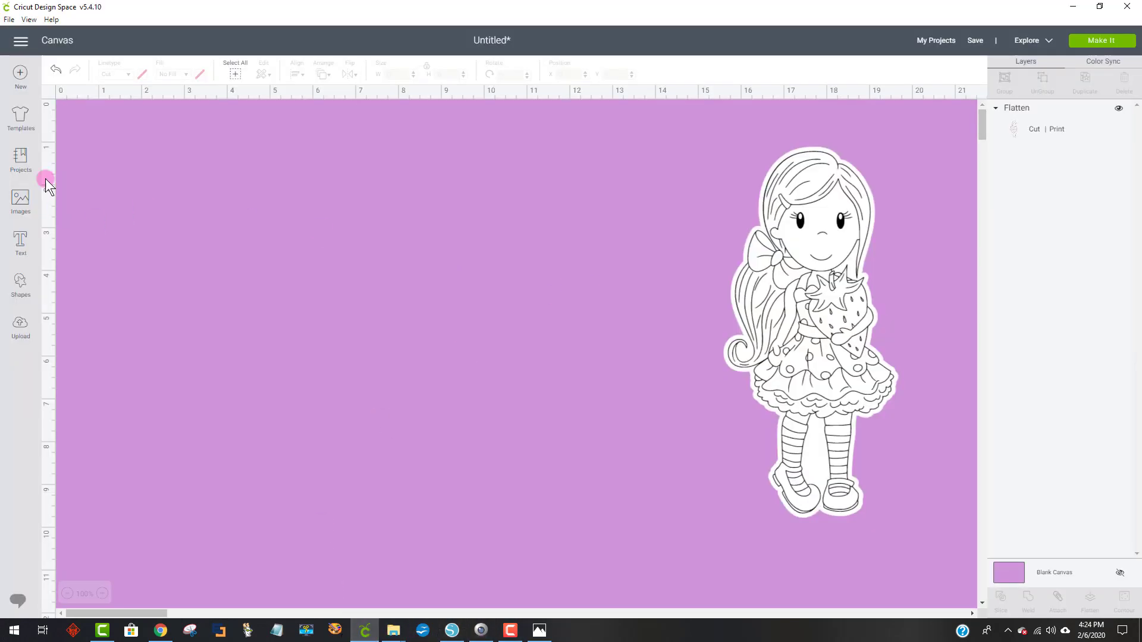
left_click(21, 327)
left_click(314, 296)
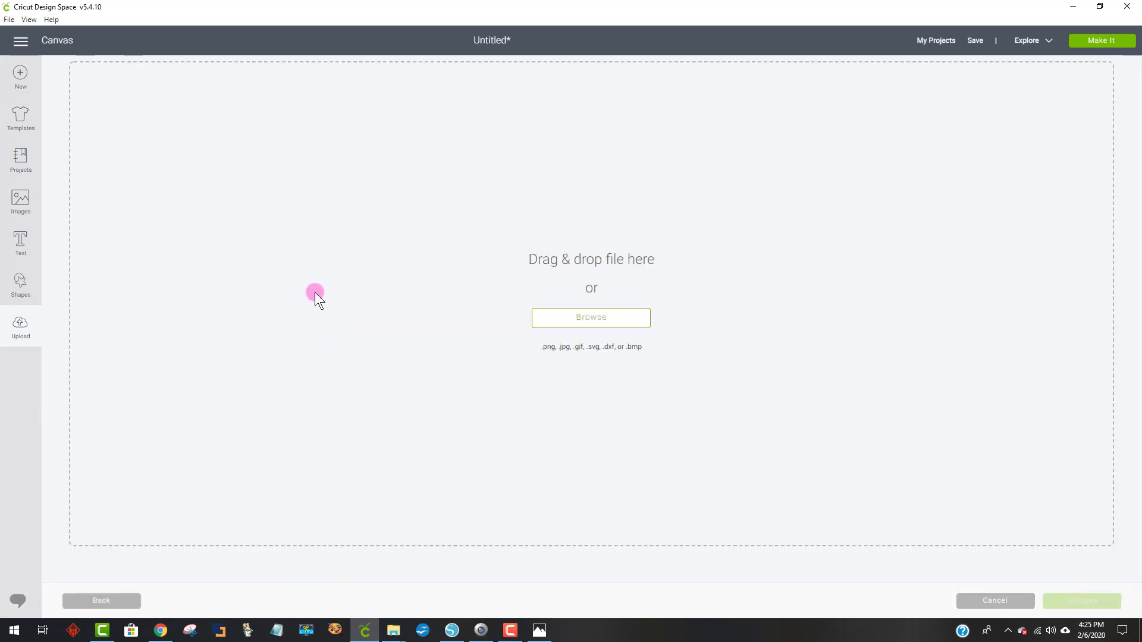
left_click(598, 321)
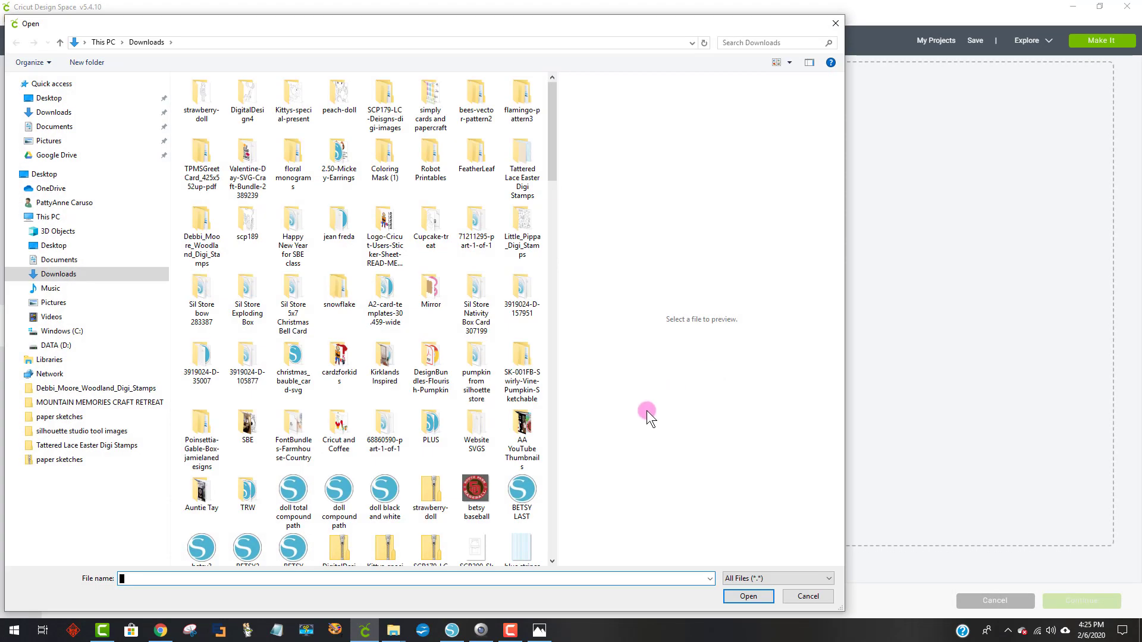
left_click(293, 492)
left_click(748, 597)
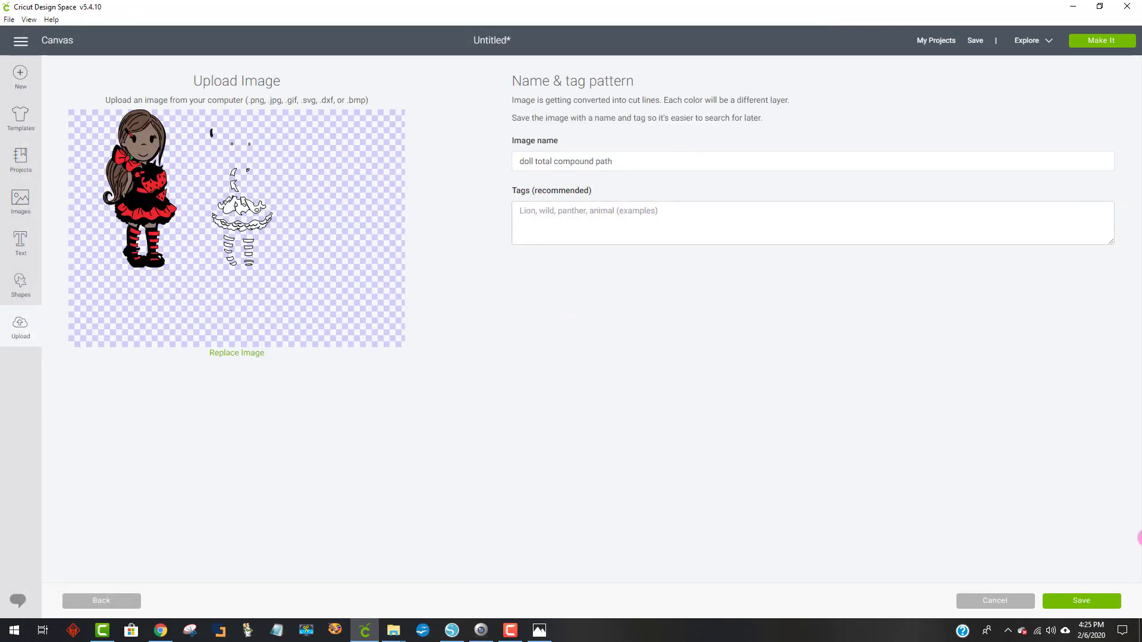
left_click(1095, 611)
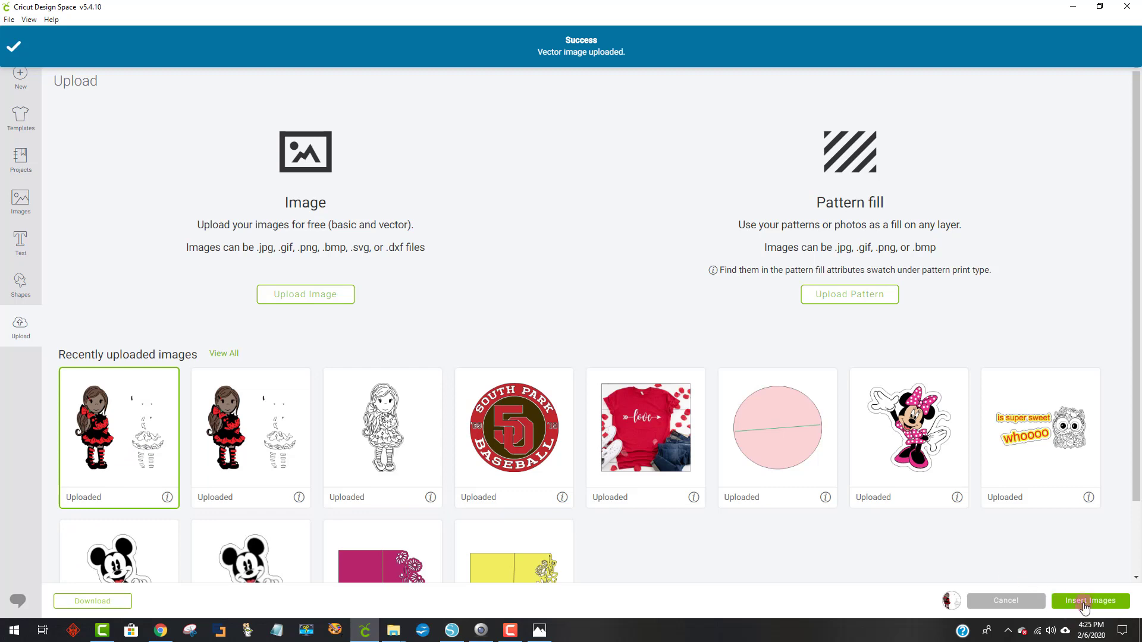
Insert the uploaded doll total compound path image, enlarge it to about 10.25 x 9.59 in, and place it at about X 1.35, Y 0.82.
left_click(1084, 604)
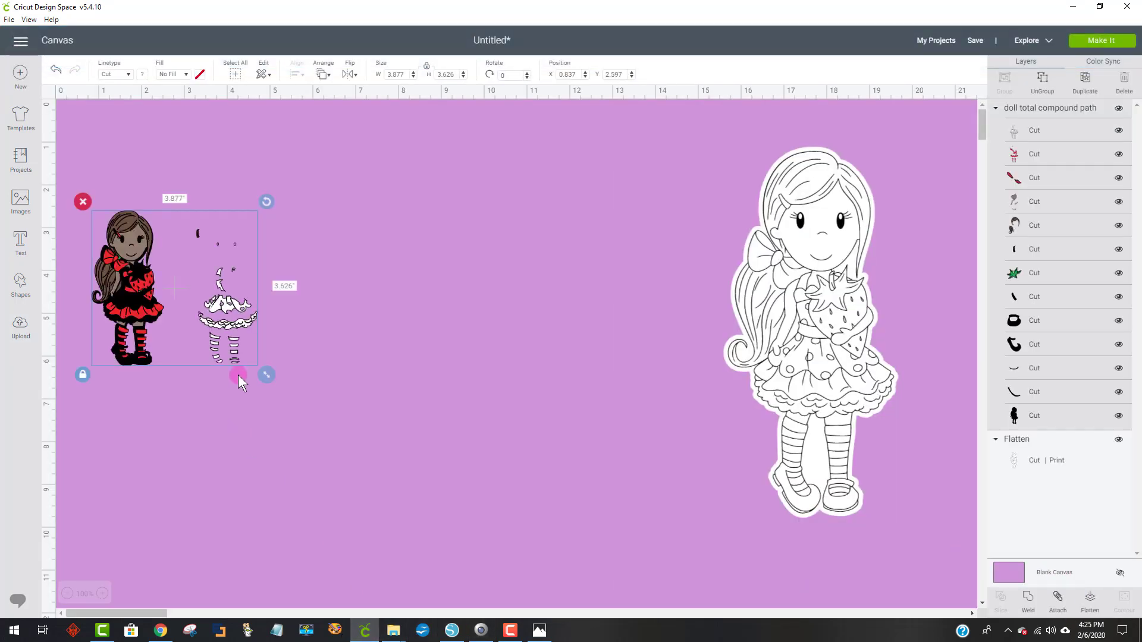
left_click_drag(267, 374, 535, 505)
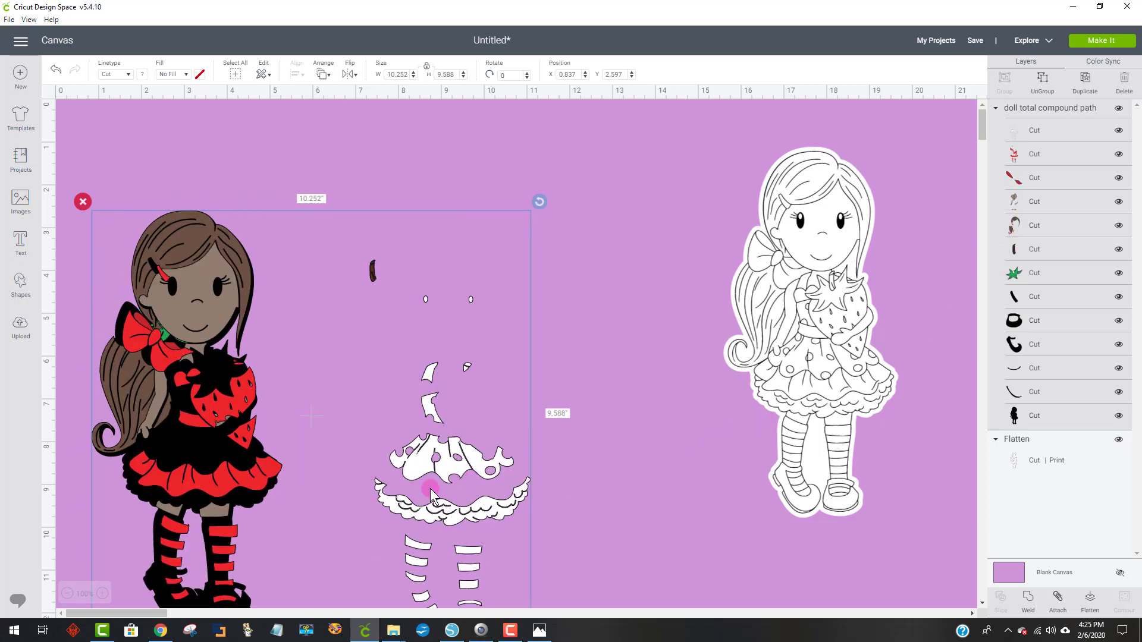
left_click_drag(430, 490, 453, 413)
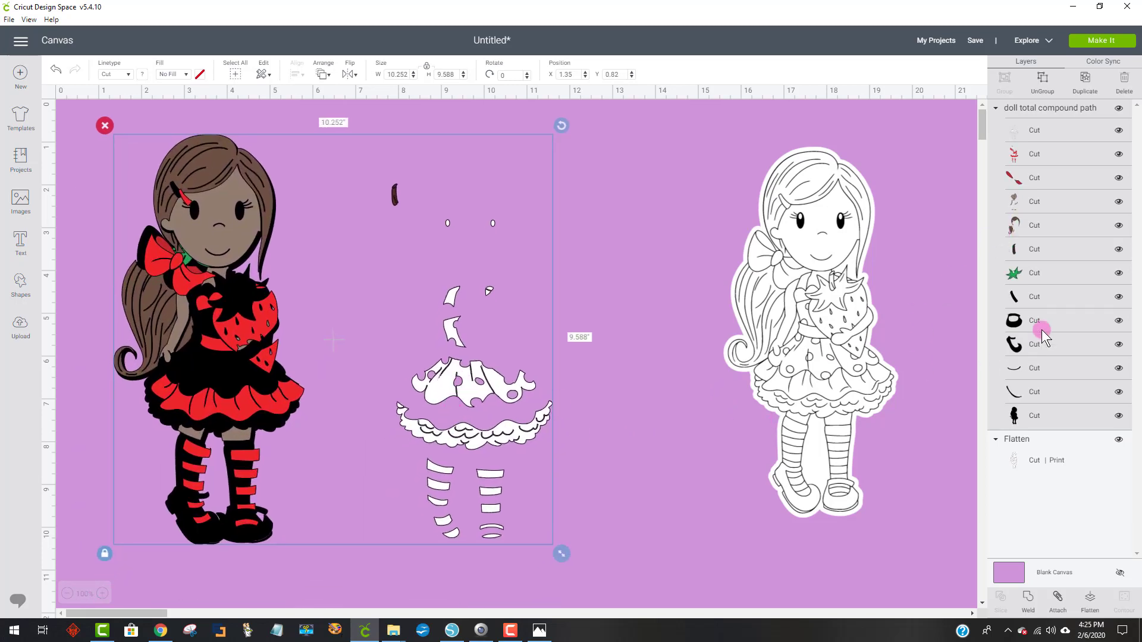
Check the white shapes as a single layer, then move the whole doll image to about X 5.73, Y 0.60.
left_click(1024, 133)
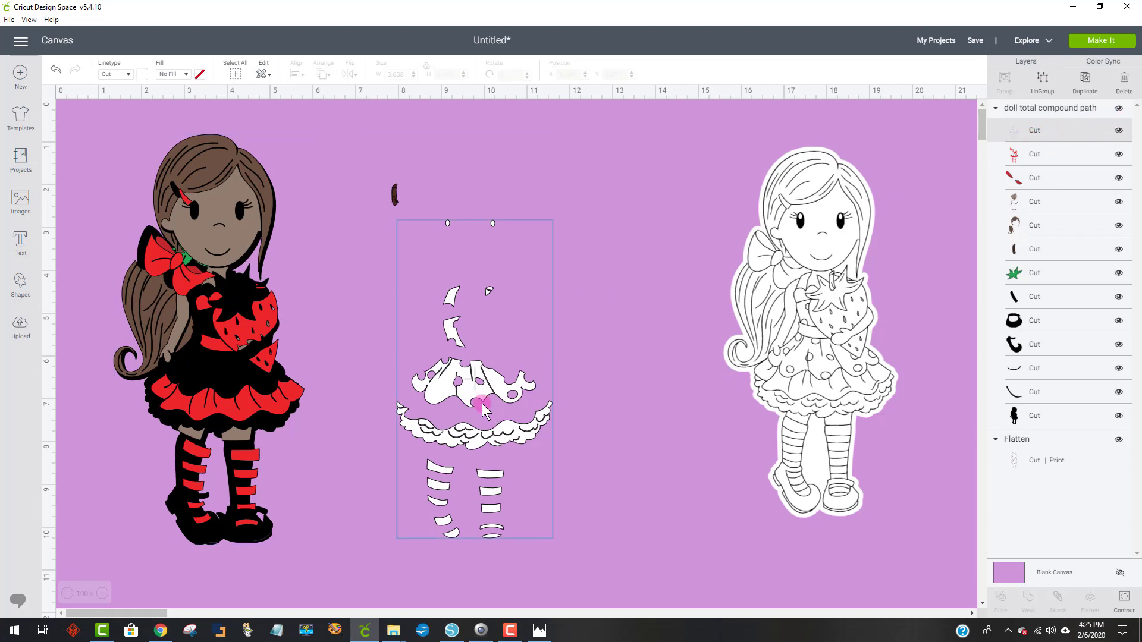
left_click(456, 393)
left_click_drag(456, 397, 483, 402)
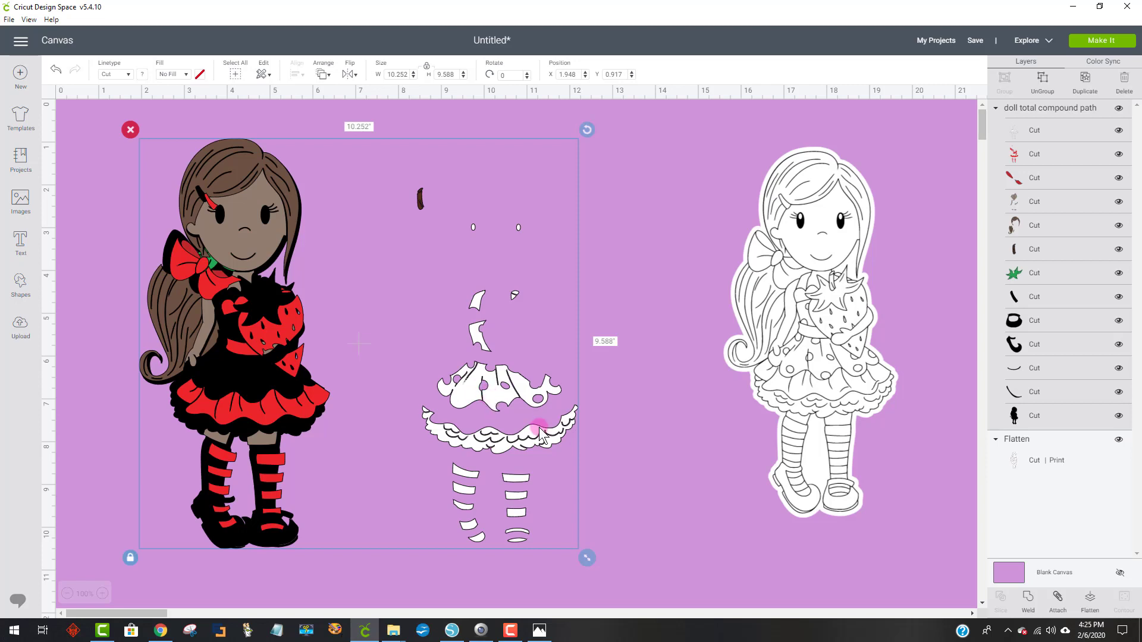
left_click(452, 631)
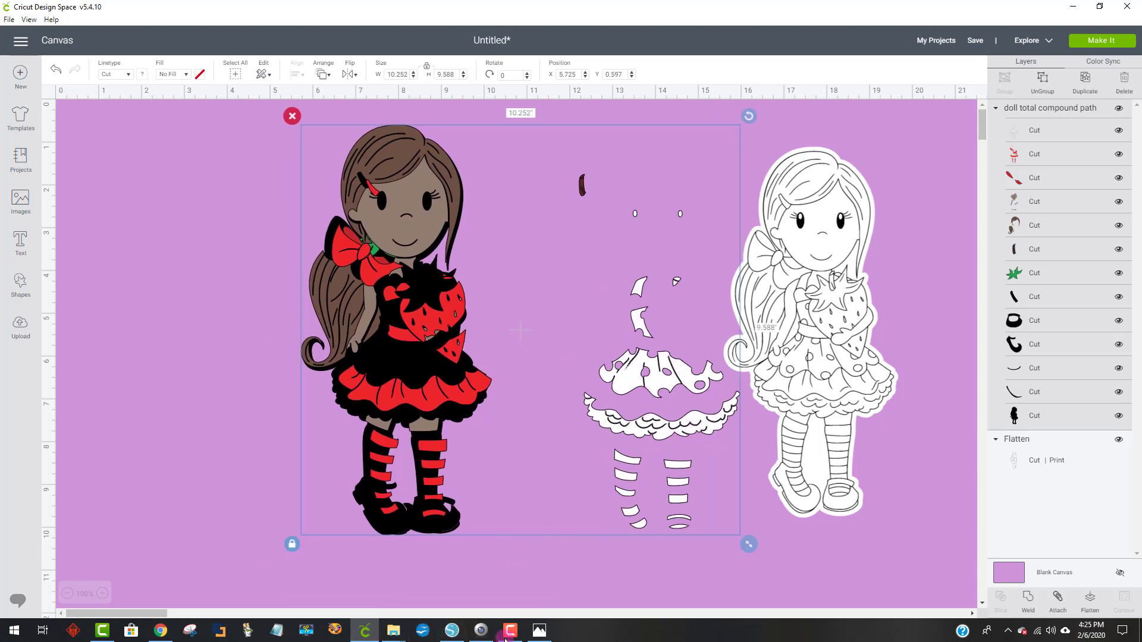
Switch to Silhouette Studio and move the skin, black base, white pieces and brown hair onto the mat, stacking them as a doll.
left_click(452, 630)
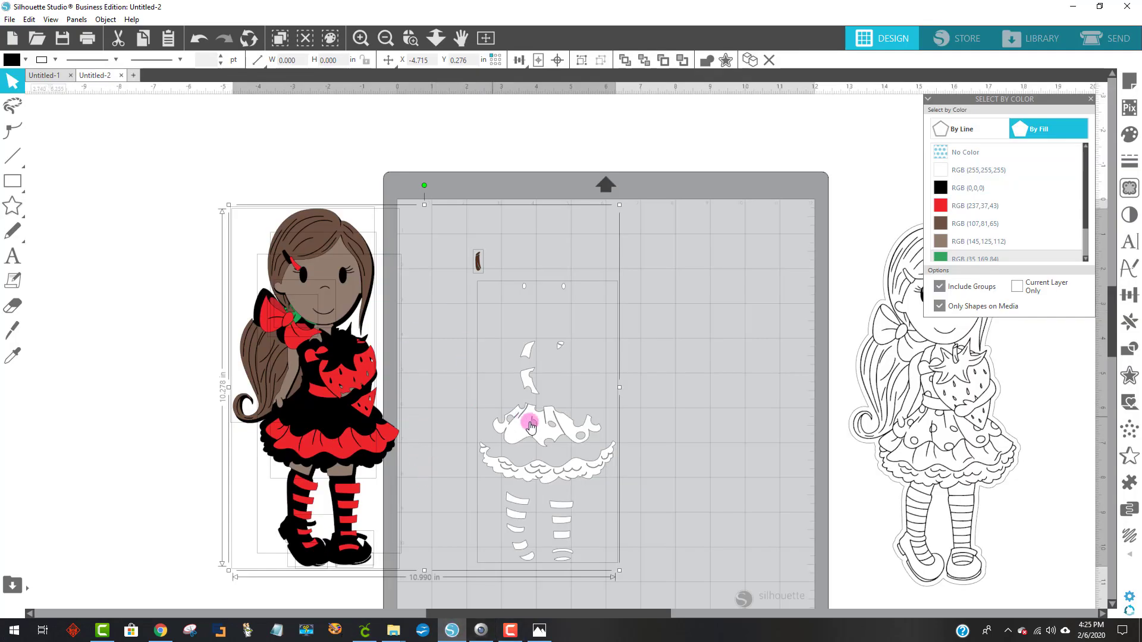
left_click(539, 349)
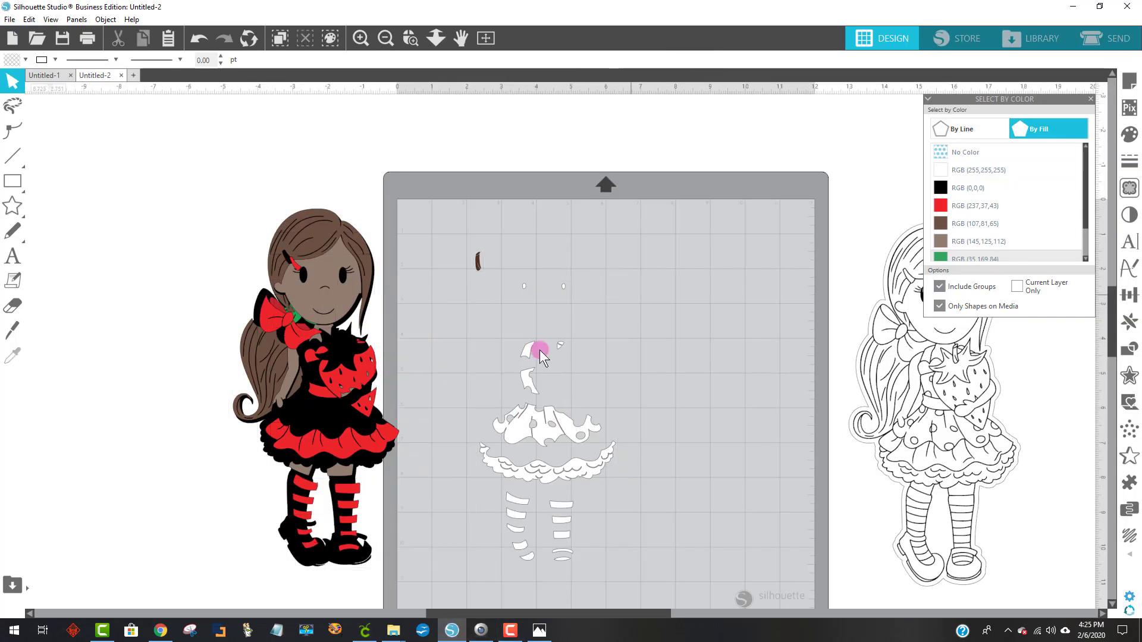
left_click_drag(325, 251, 595, 266)
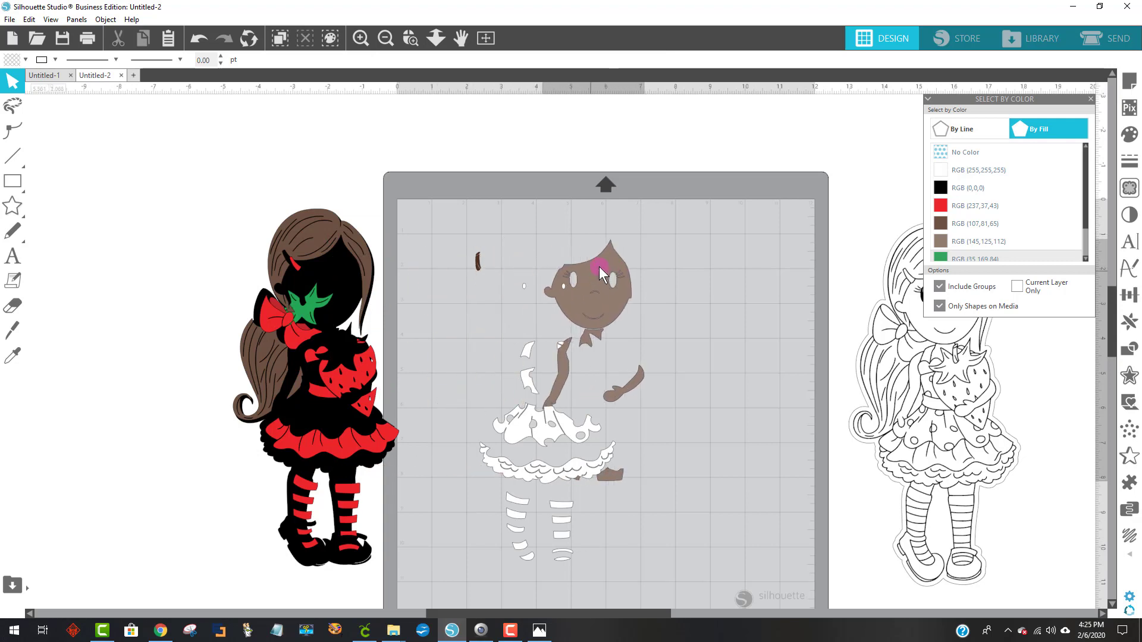
left_click_drag(341, 274, 652, 297)
left_click_drag(515, 425, 597, 426)
left_click_drag(315, 244, 622, 254)
Move the red pieces, black base, brown hair, green strawberry leaves and one shoe onto the mat and line them up as a doll.
left_click_drag(348, 372, 645, 376)
left_click_drag(310, 329, 608, 333)
left_click_drag(316, 307, 652, 358)
left_click_drag(347, 557, 557, 570)
left_click_drag(597, 490, 597, 485)
left_click_drag(603, 498, 602, 498)
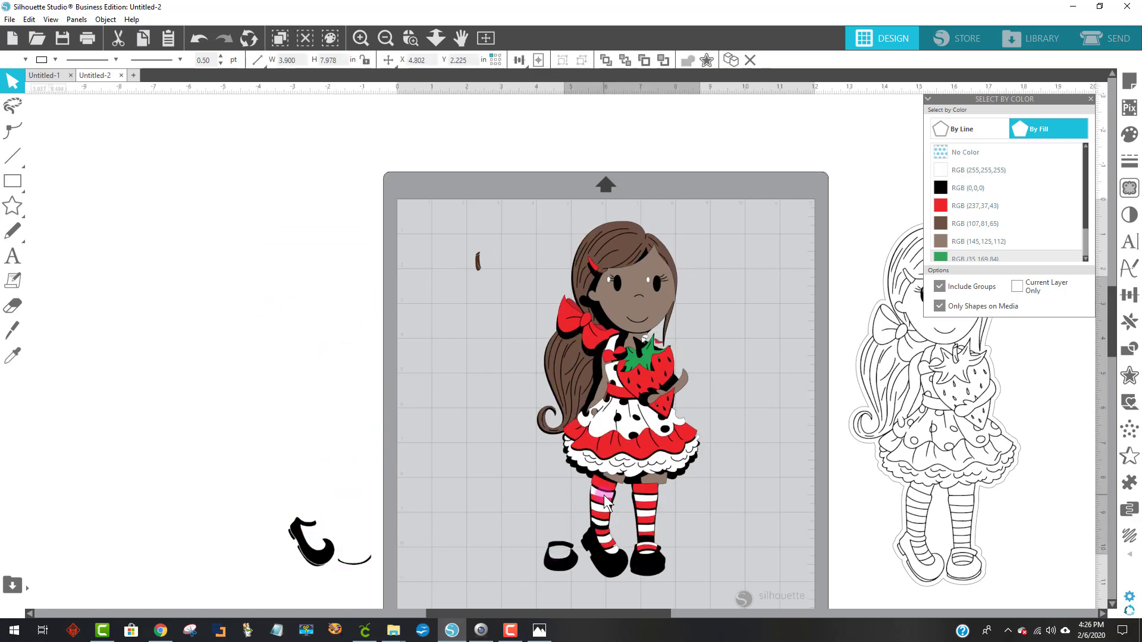
Place the black shoe pieces on the doll's feet, clear the stray brown sliver from the mat, and align the skin layer.
left_click_drag(558, 568, 647, 568)
left_click_drag(317, 555, 611, 566)
left_click(478, 261)
left_click_drag(683, 380, 674, 379)
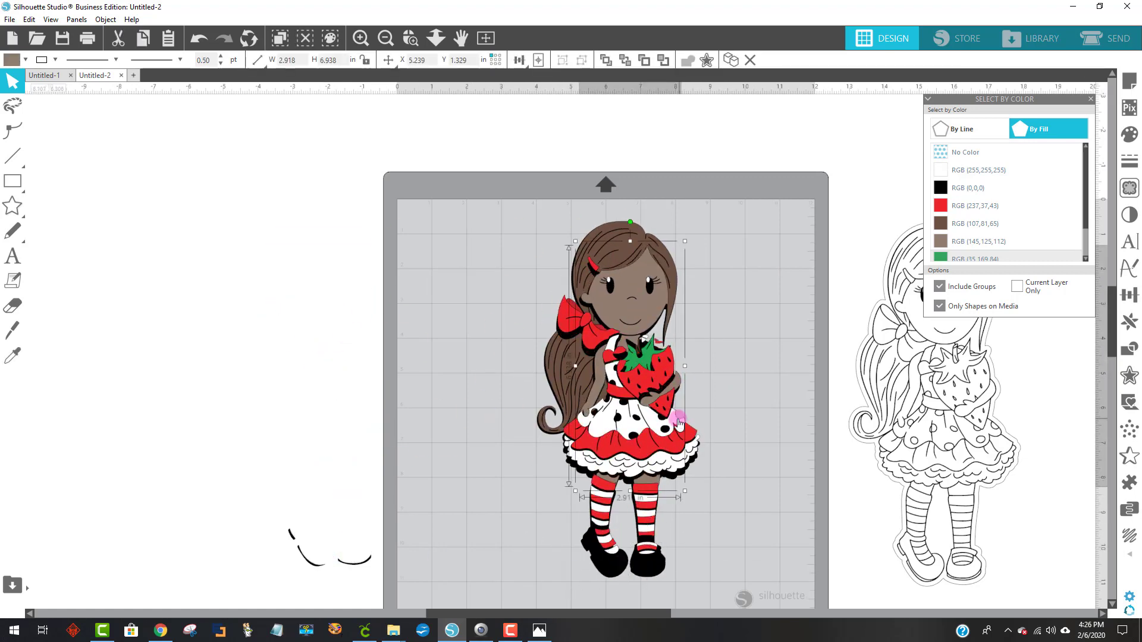
Group the assembled doll pieces and create a rounded outward offset of 0.125 in around the whole doll.
left_click(703, 421)
left_click_drag(519, 201, 674, 560)
left_click(723, 542)
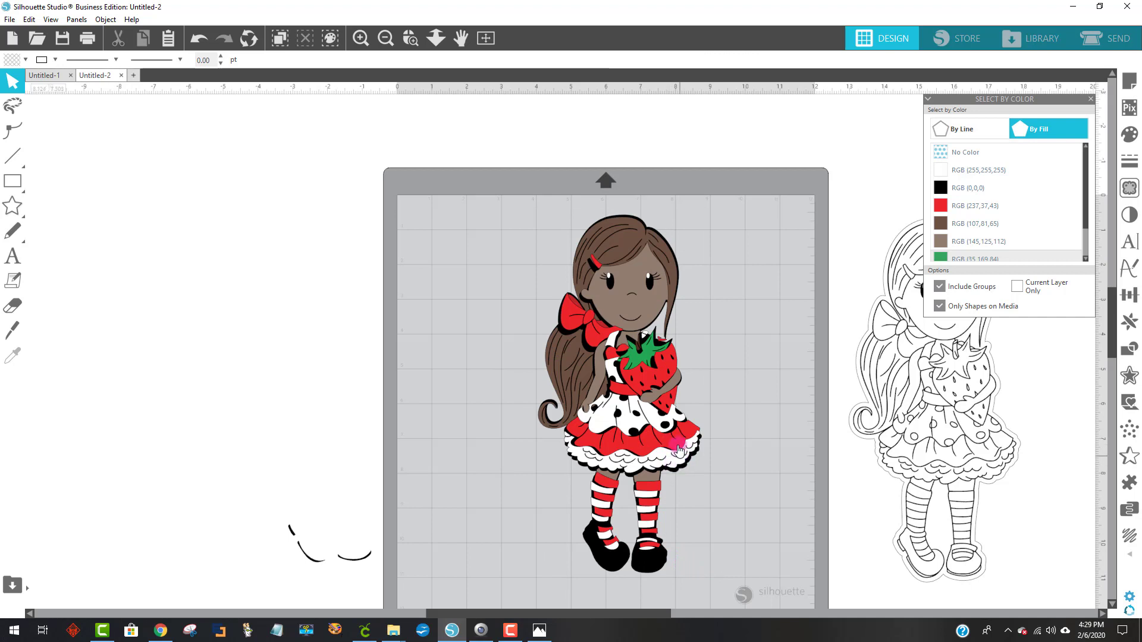
left_click(654, 457)
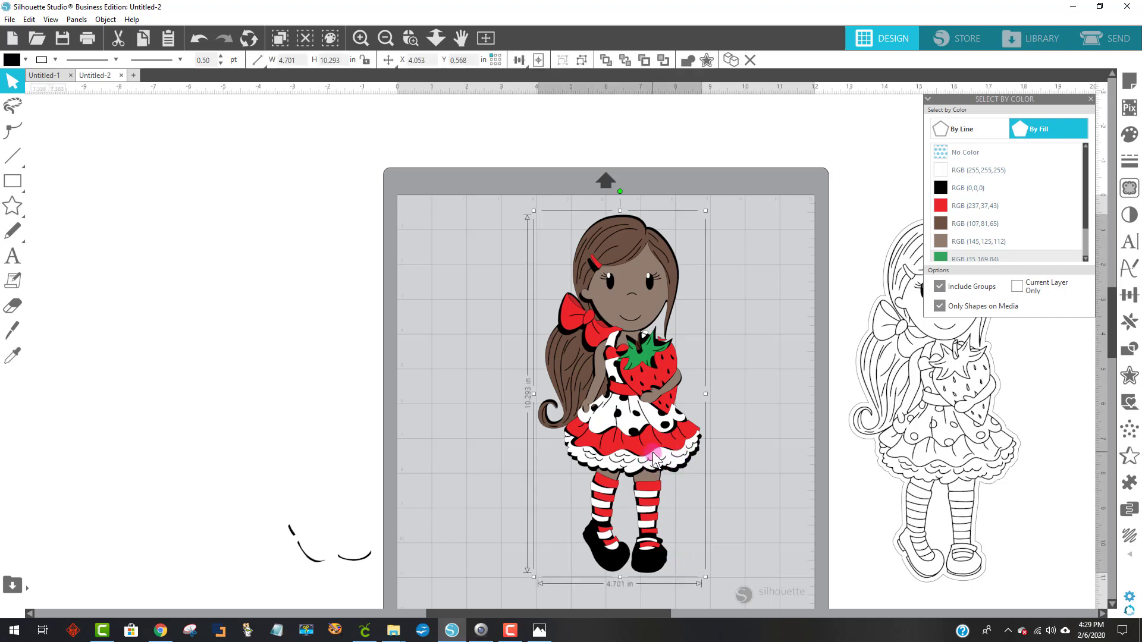
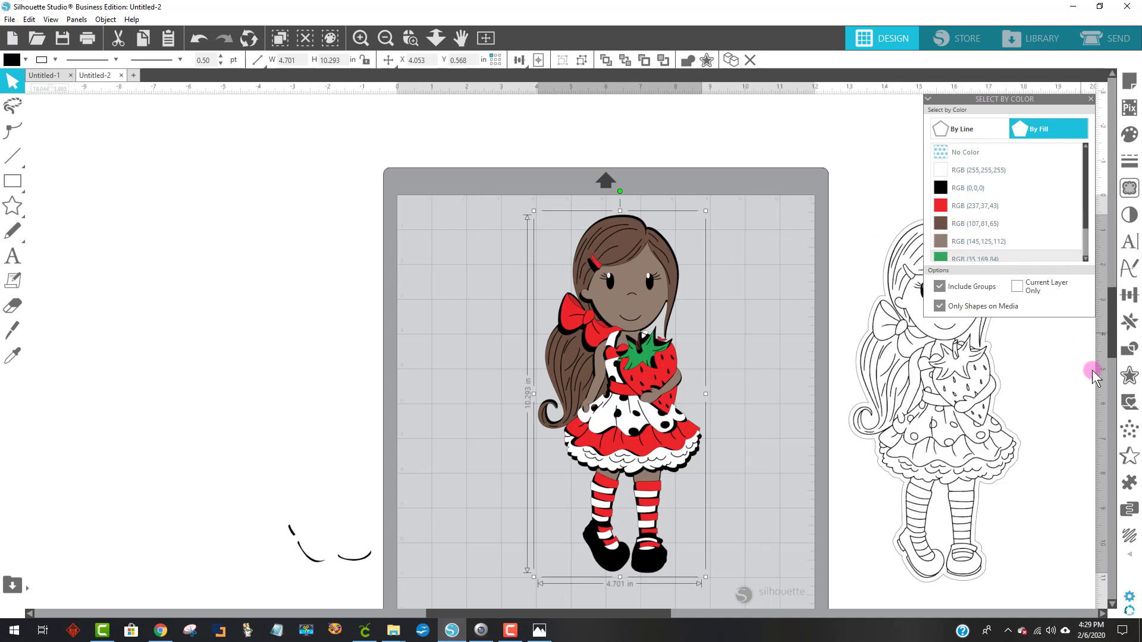
left_click(1130, 376)
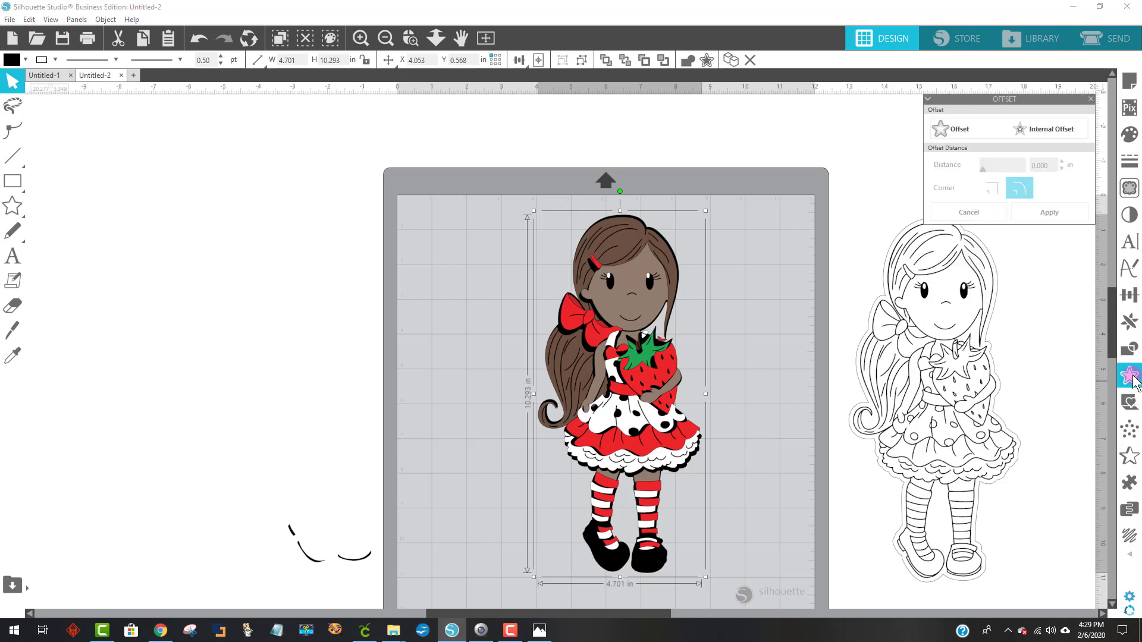
left_click(958, 131)
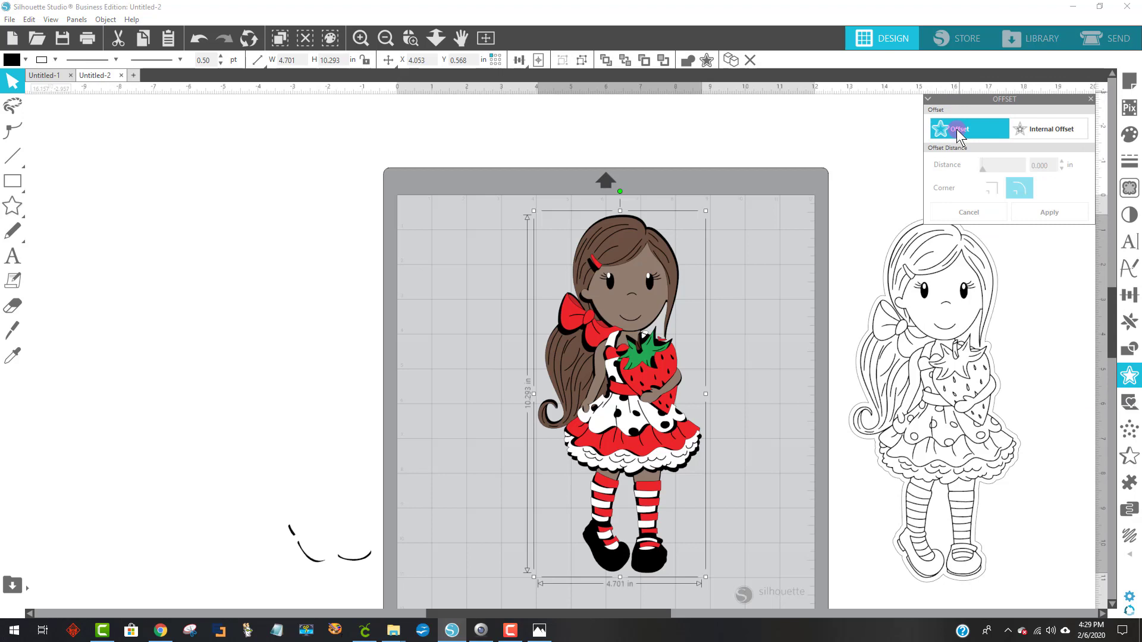
left_click(662, 259)
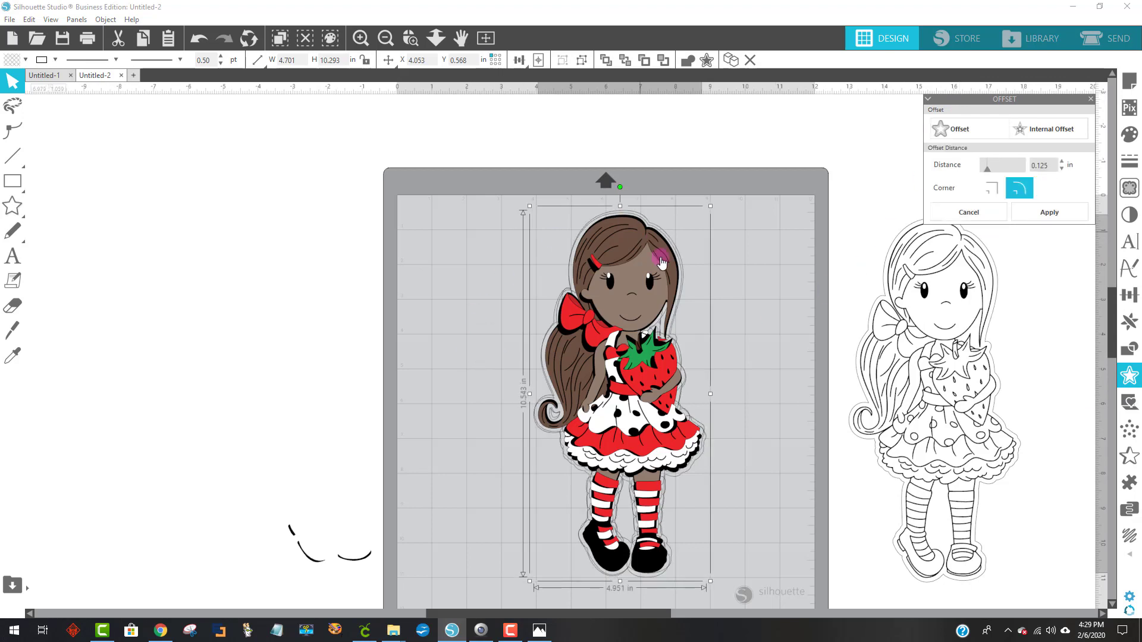
Fill the doll's offset outline with white.
left_click(637, 320)
left_click(25, 60)
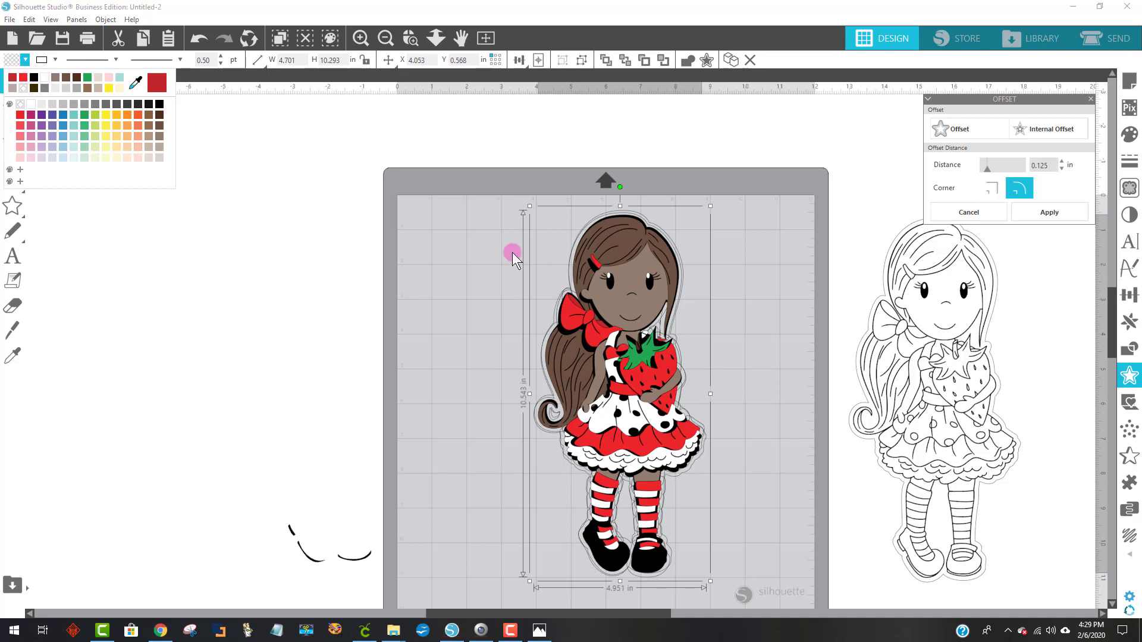
left_click(737, 308)
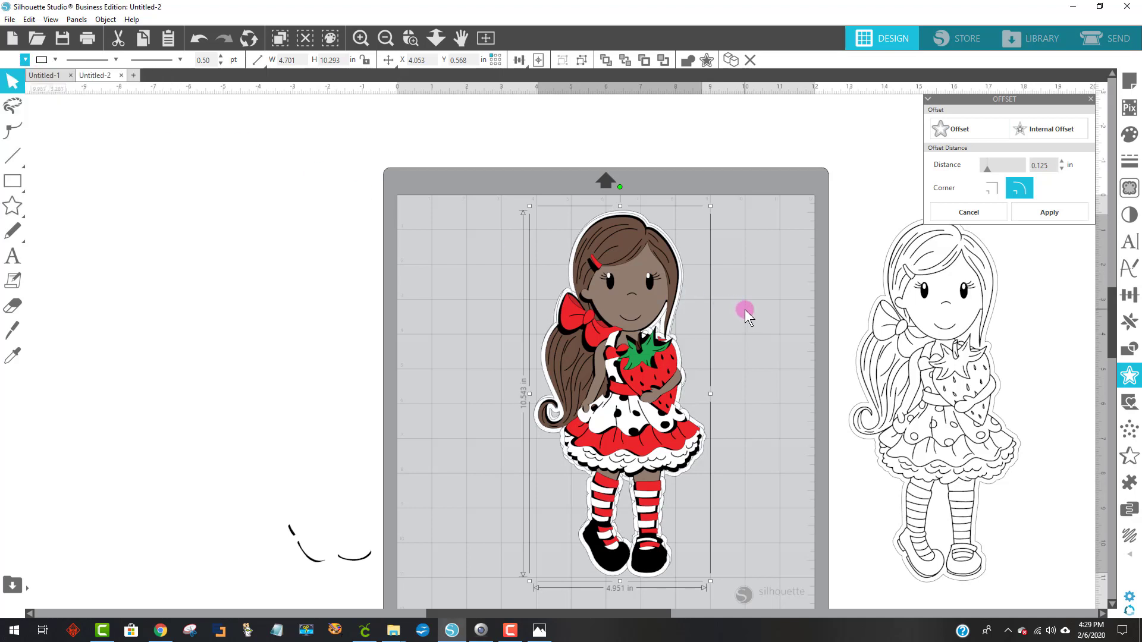
Move the coloured doll off the white offset and reposition the offset silhouette higher on the mat.
left_click_drag(656, 302, 426, 208)
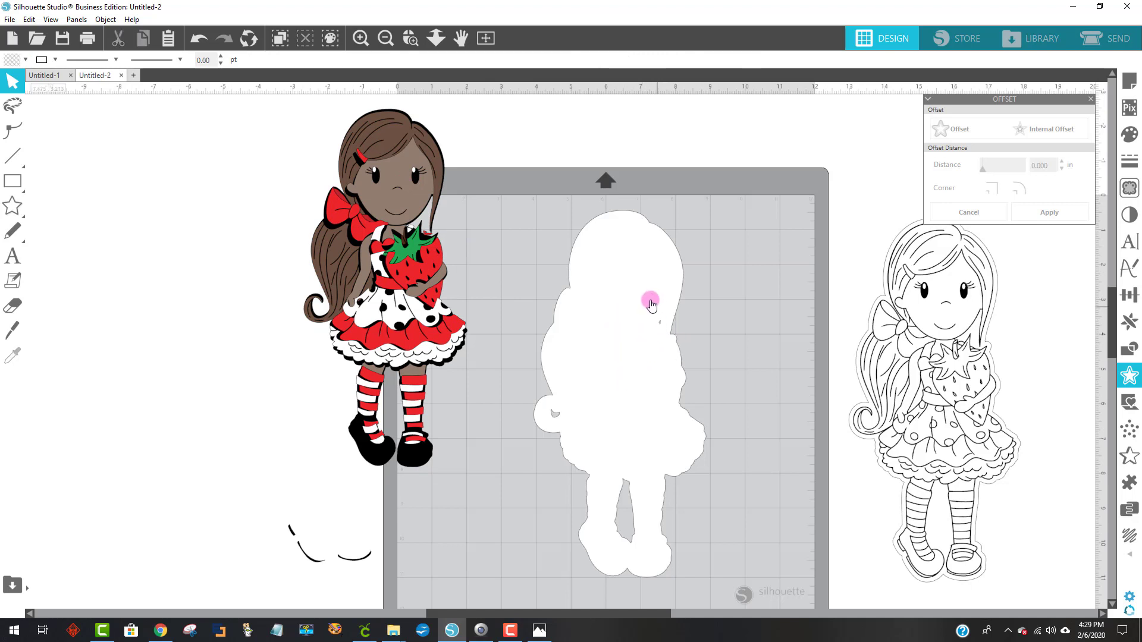
left_click(641, 351)
left_click_drag(642, 351, 637, 275)
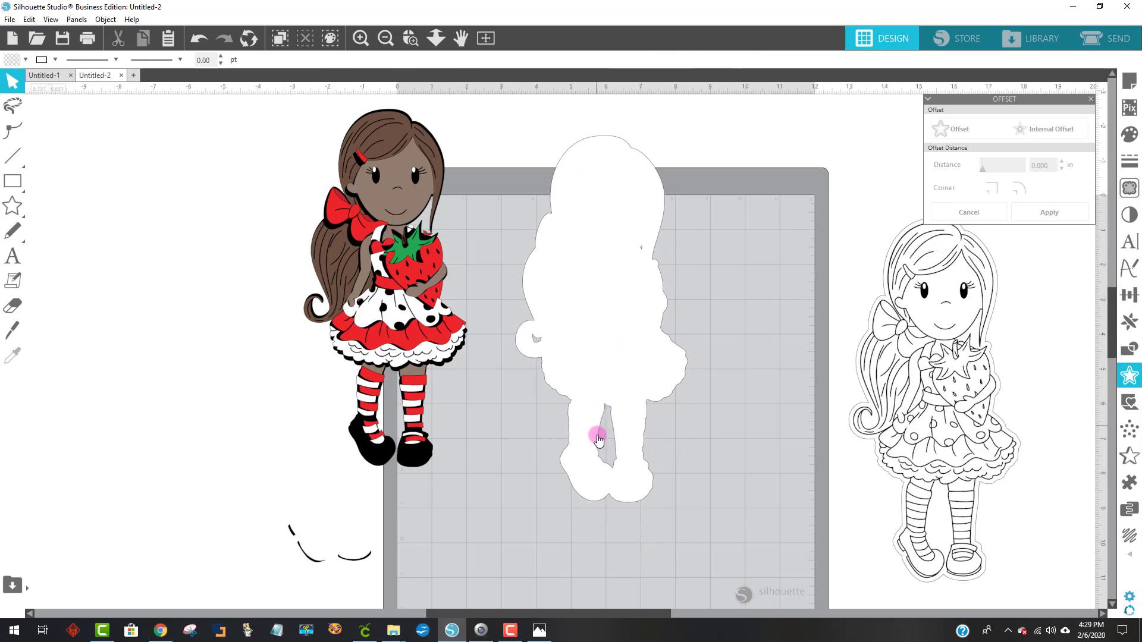
left_click_drag(615, 321, 553, 361)
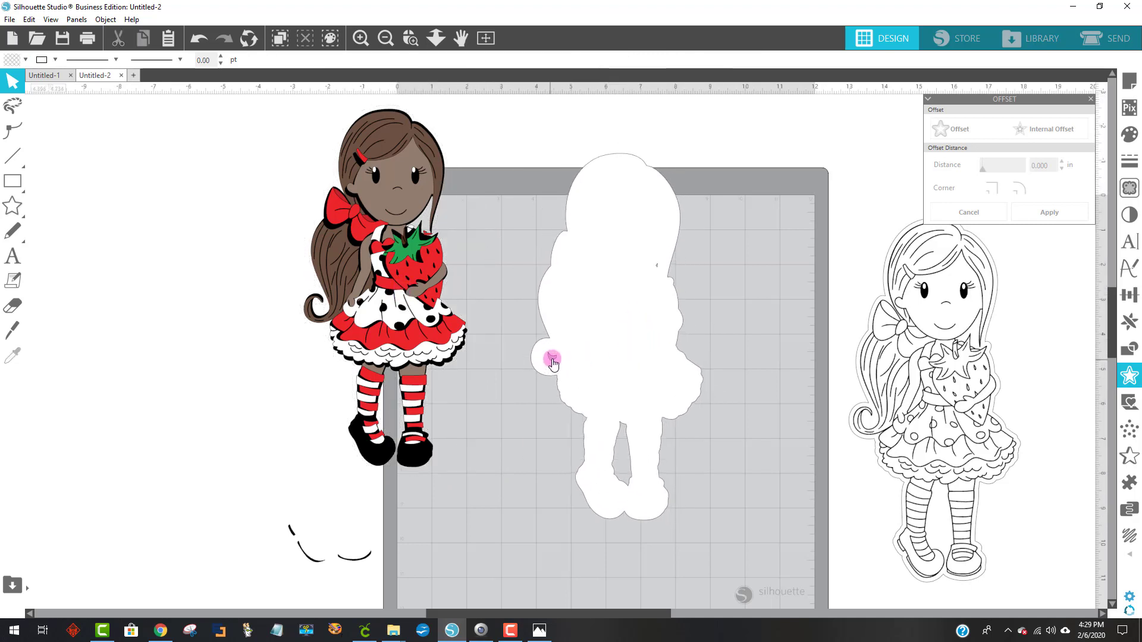
Edit the points of the white offset and delete the small hole inside the hair curl.
double_click(552, 360)
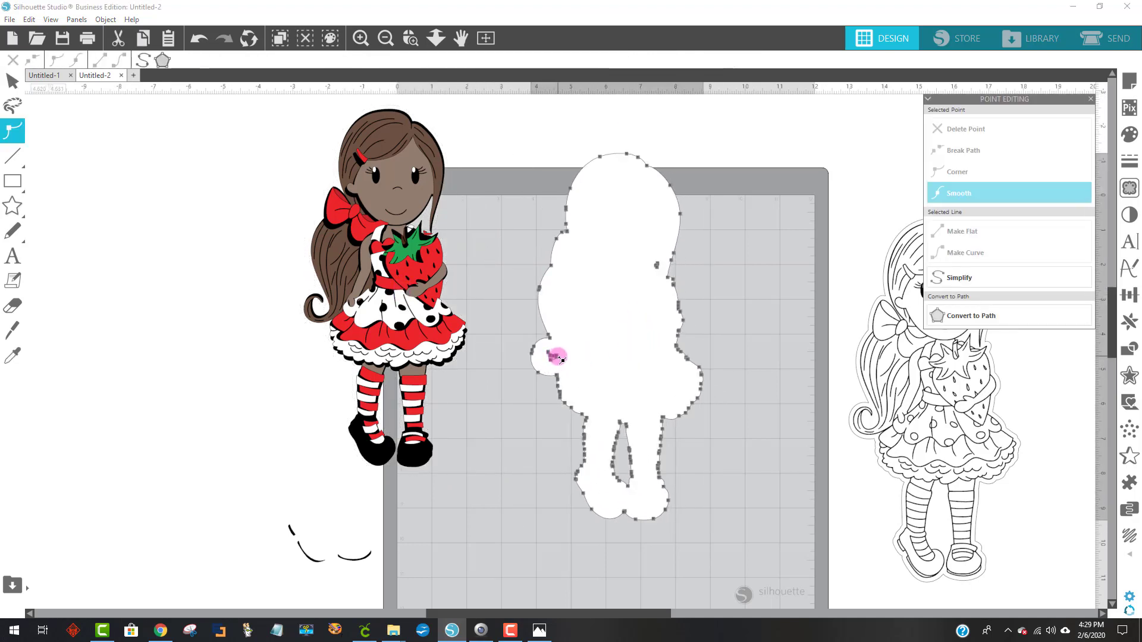
left_click(558, 357)
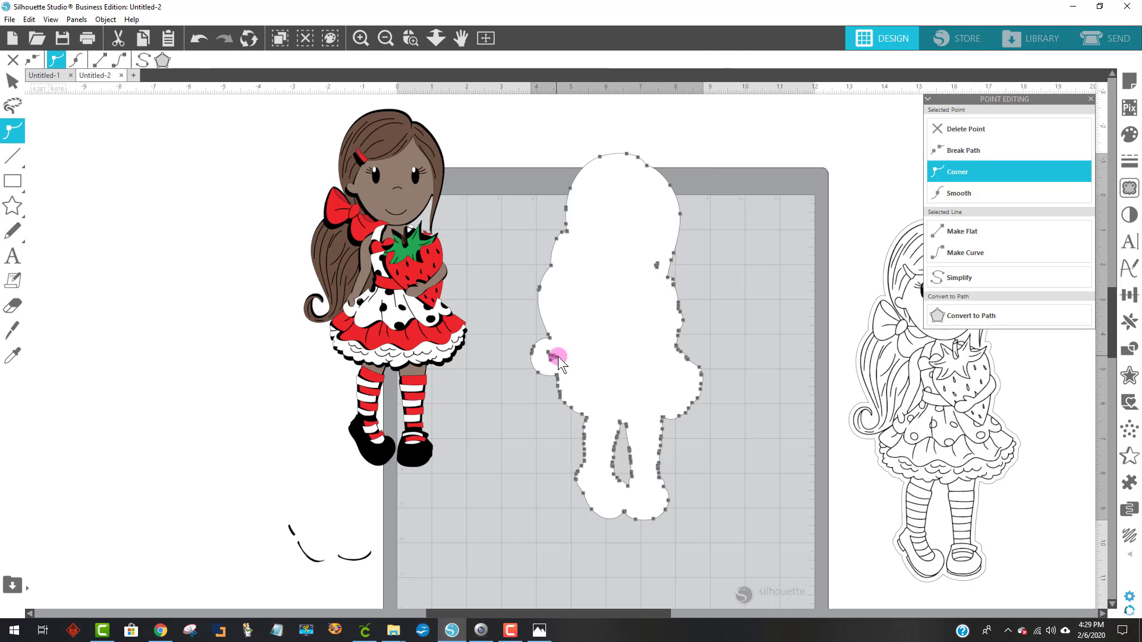
key("Delete")
key("Delete")
key("Delete")
key("Delete")
key("Delete")
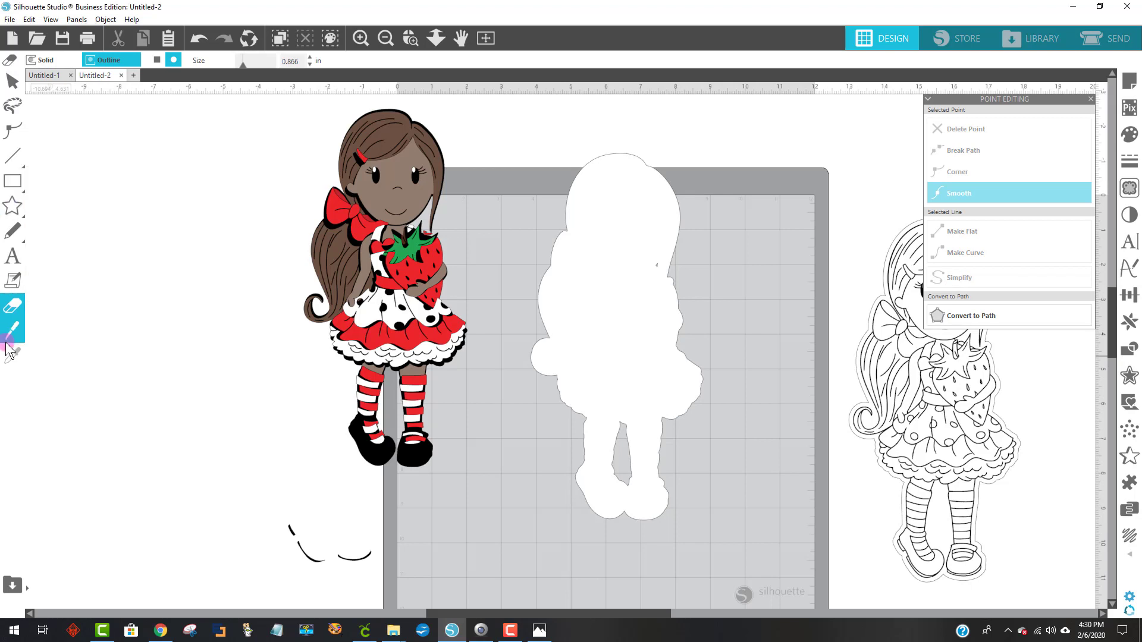
Delete the points of the tiny hole near the offset's shoulder, keeping the gap between the legs.
left_click(12, 130)
left_click(538, 260)
left_click(570, 282)
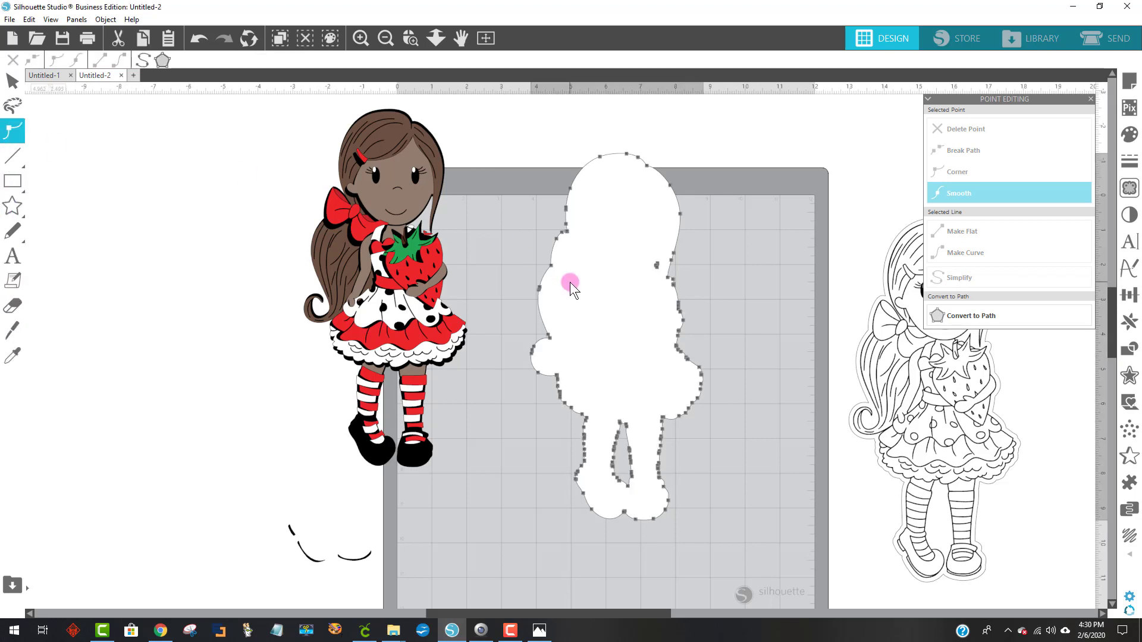
double_click(570, 282)
double_click(602, 318)
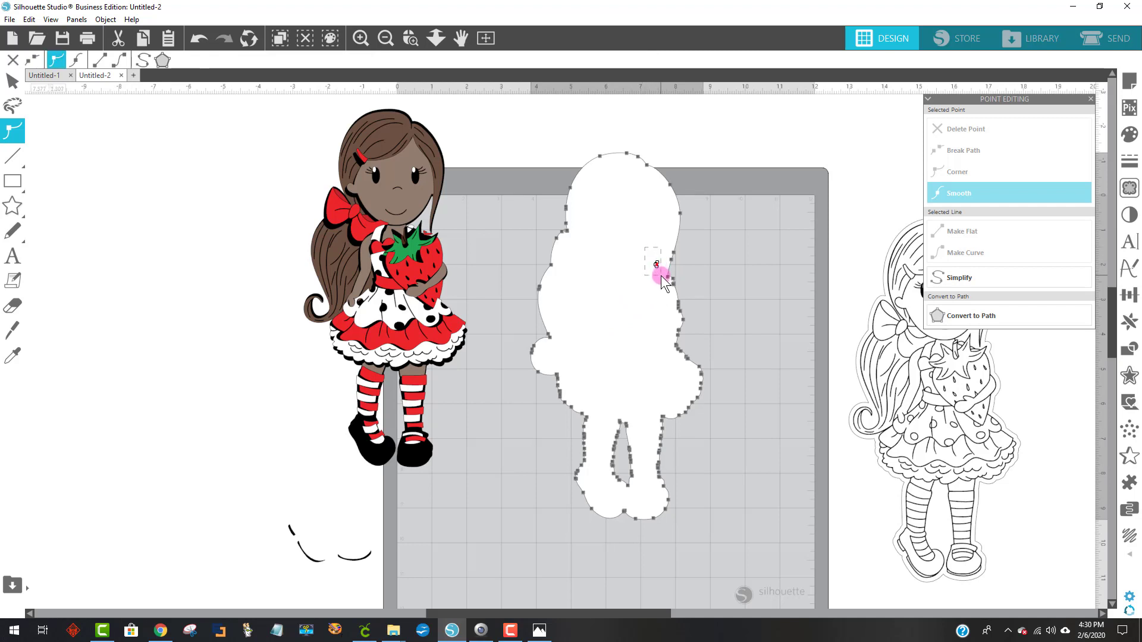
left_click(674, 261)
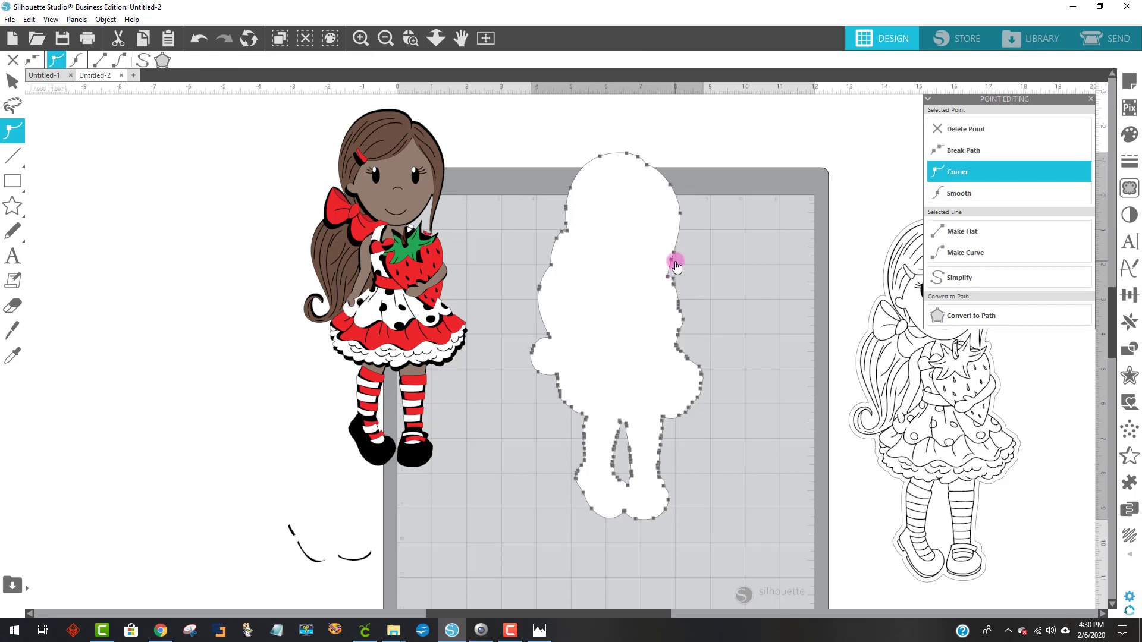
Place the doll back on the white offset, centre-align the two, group them, and move the group slightly lower on the mat.
left_click_drag(427, 323, 663, 373)
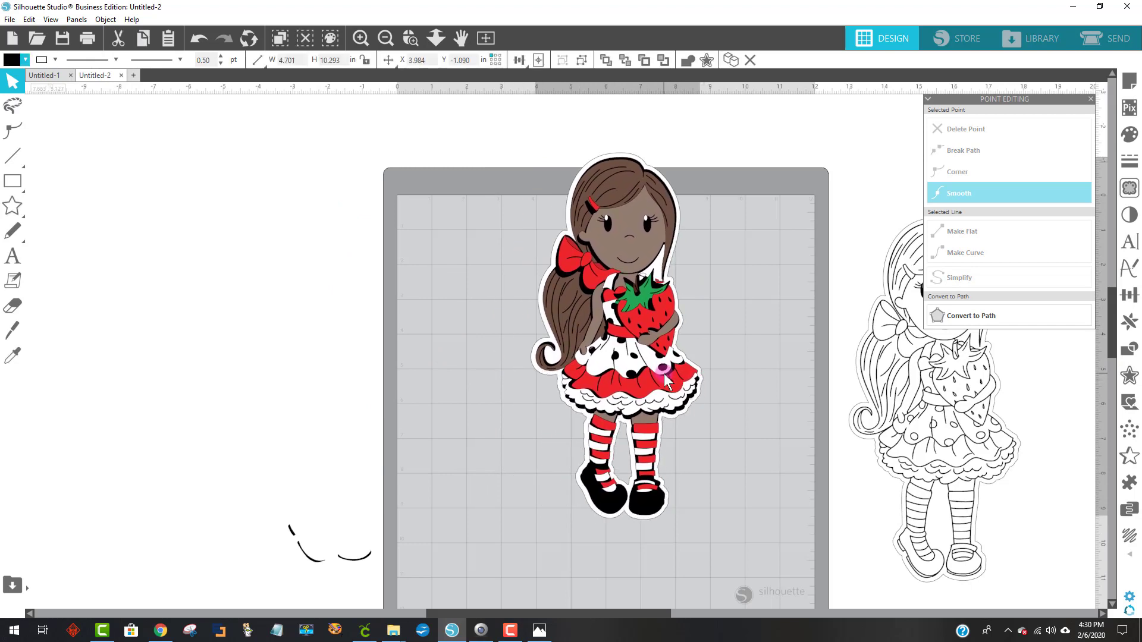
left_click(754, 505)
left_click(590, 383)
left_click(512, 141)
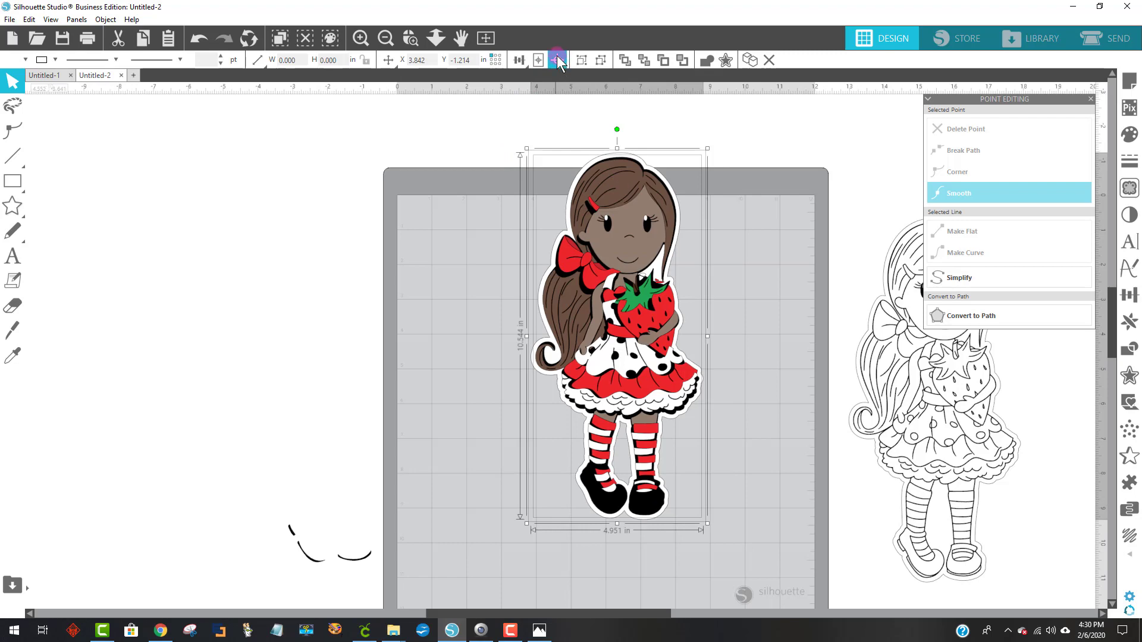
right_click(613, 207)
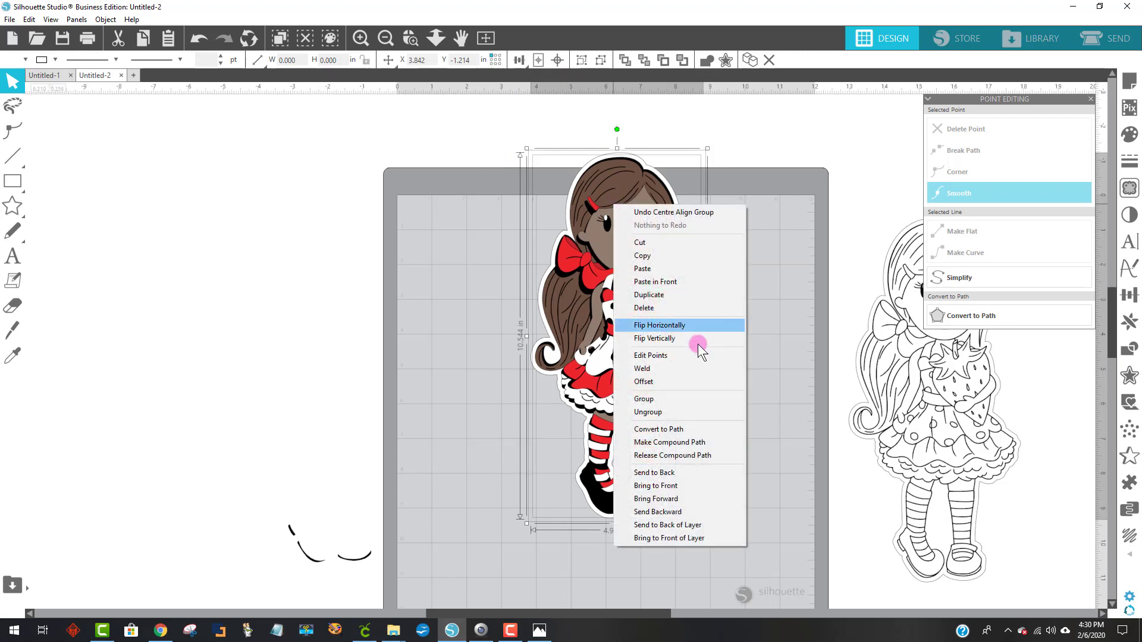
left_click(693, 399)
left_click_drag(615, 304, 615, 311)
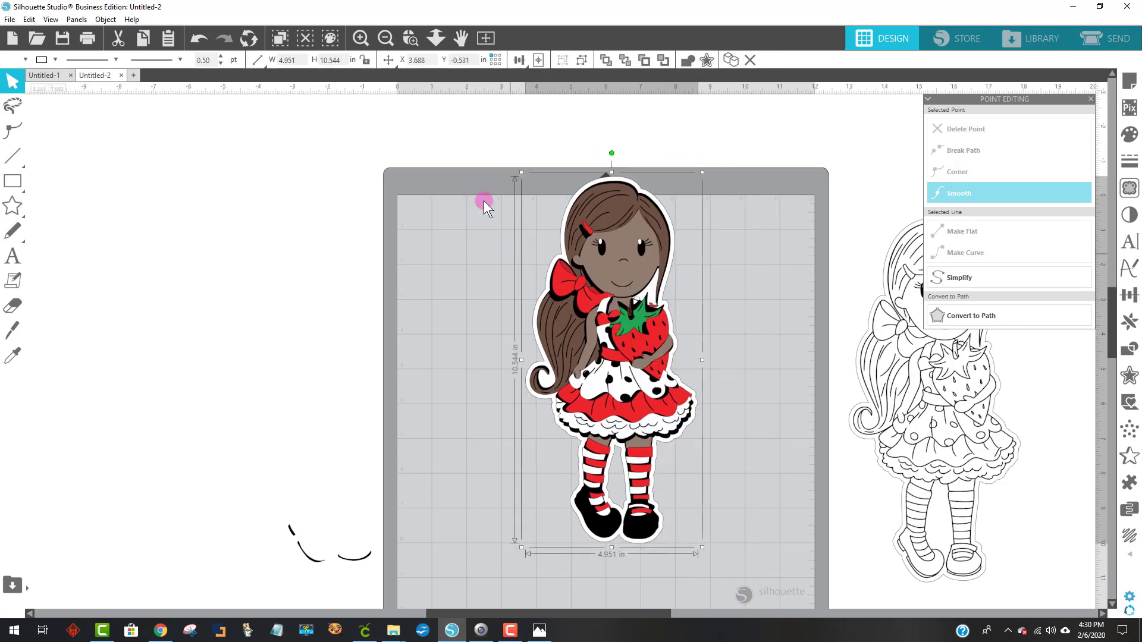
Try to export the selected doll as a JPEG named "doll with offset" in Downloads at 150 dots per inch.
left_click_drag(466, 153, 705, 544)
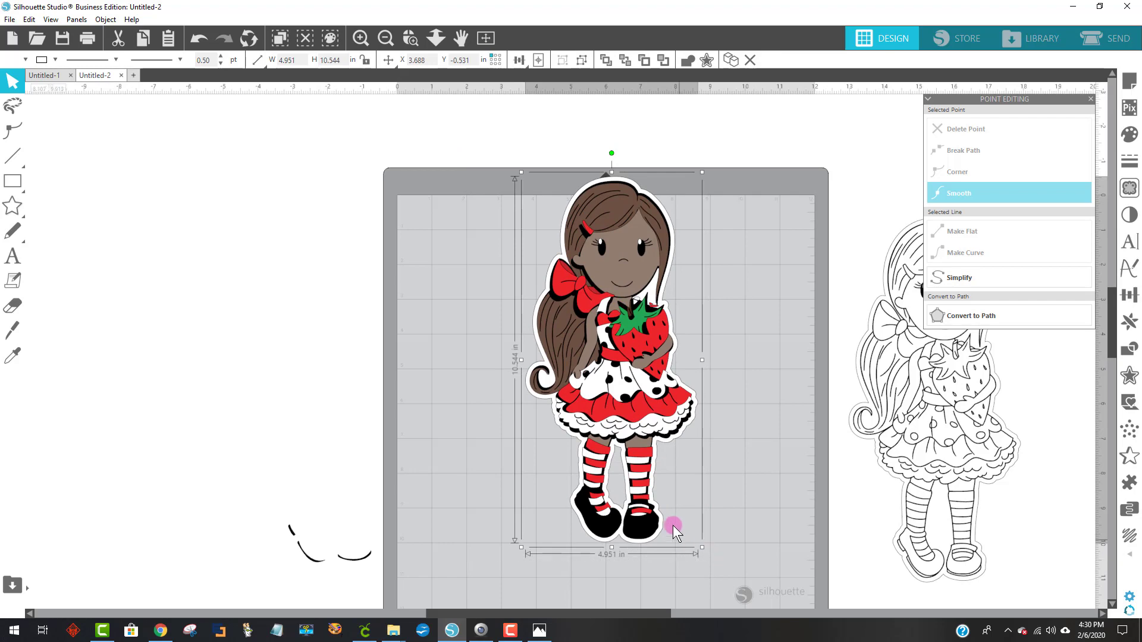
left_click(9, 19)
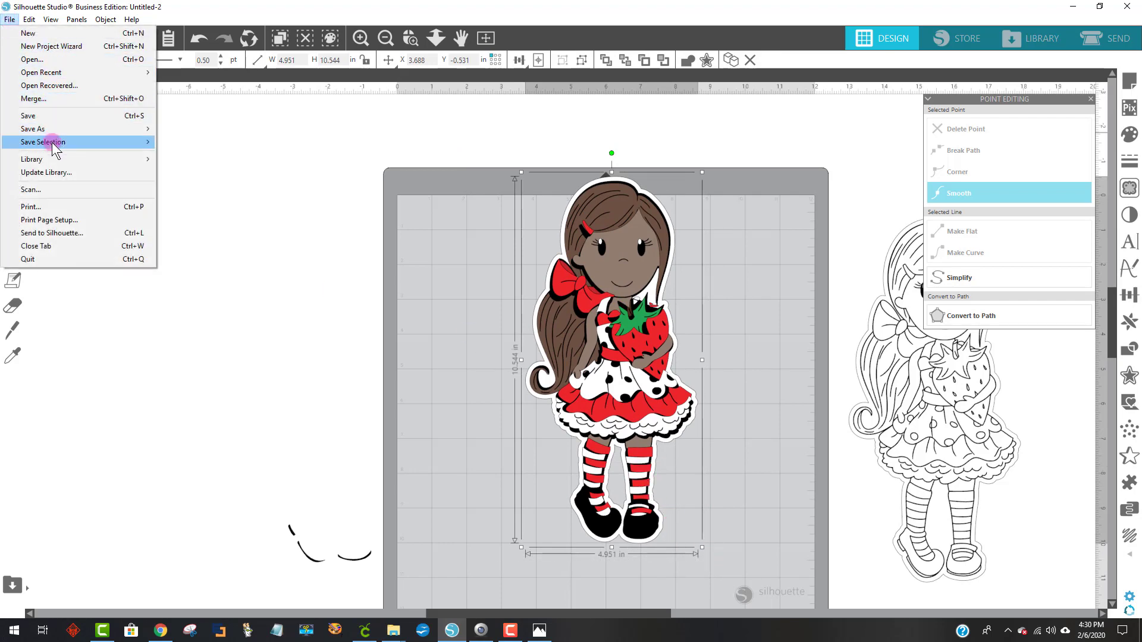
mouse_move(91, 142)
left_click(203, 142)
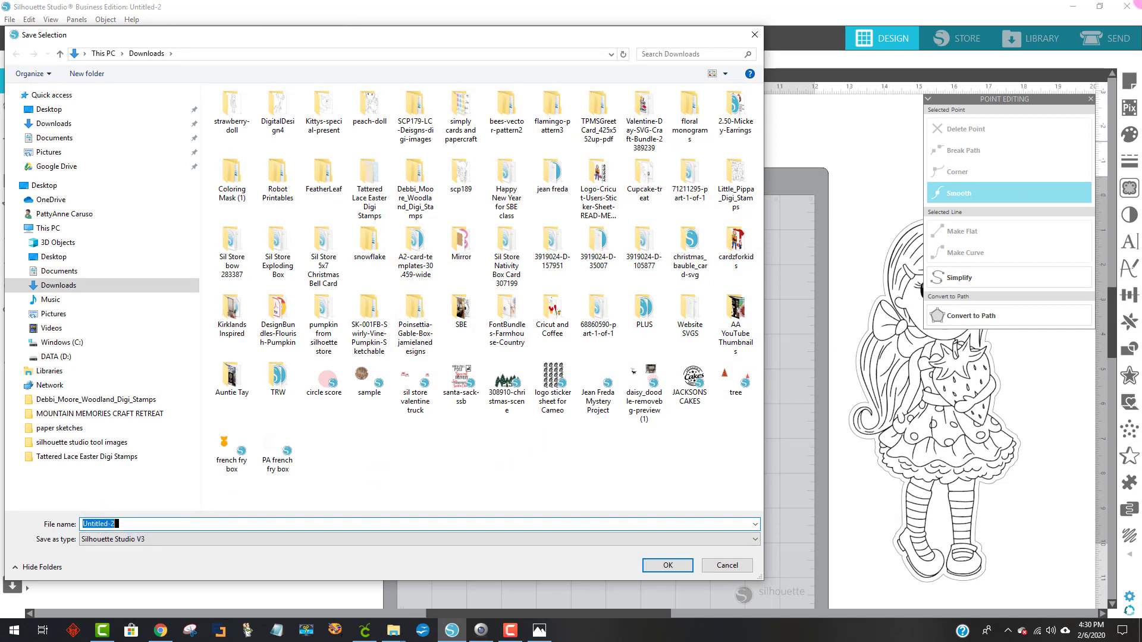
type("doll with offset")
left_click(153, 539)
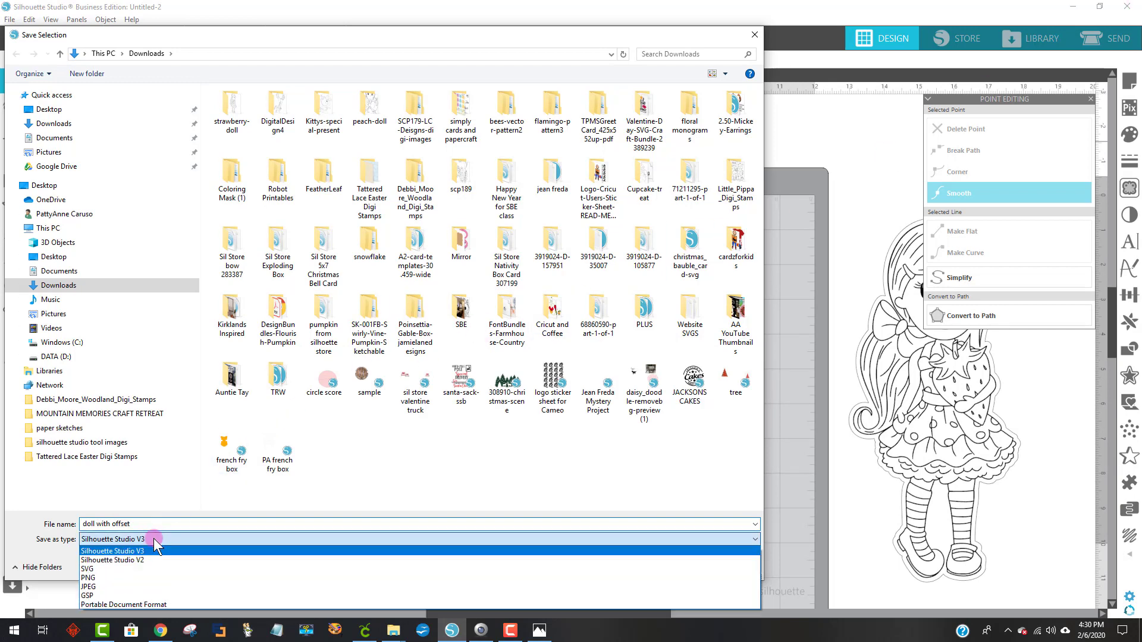
left_click(116, 587)
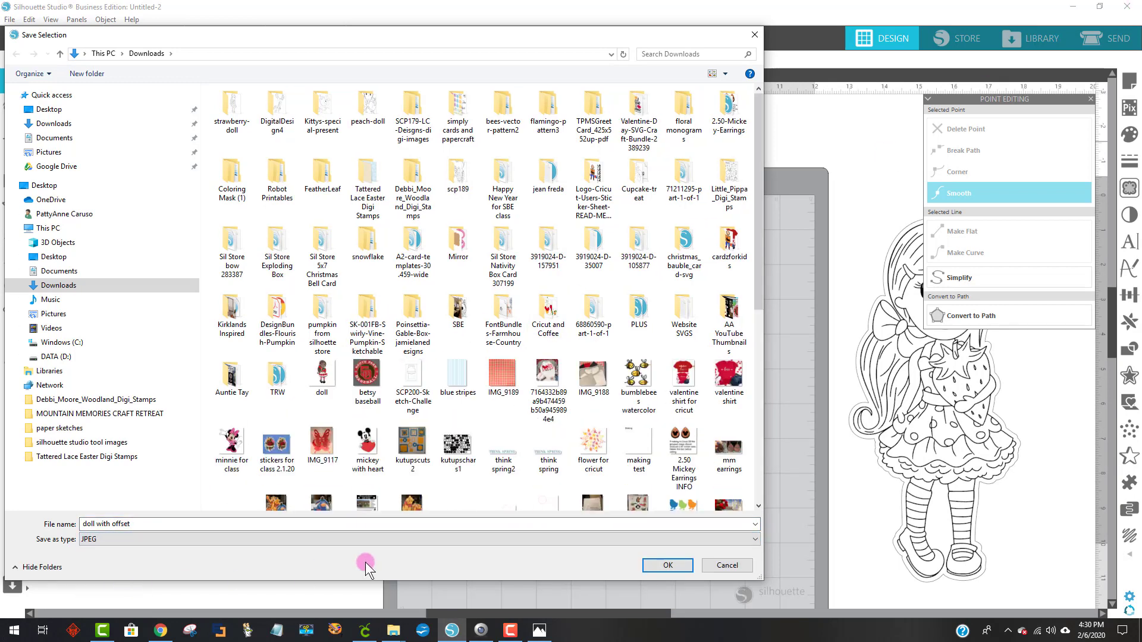
left_click(663, 566)
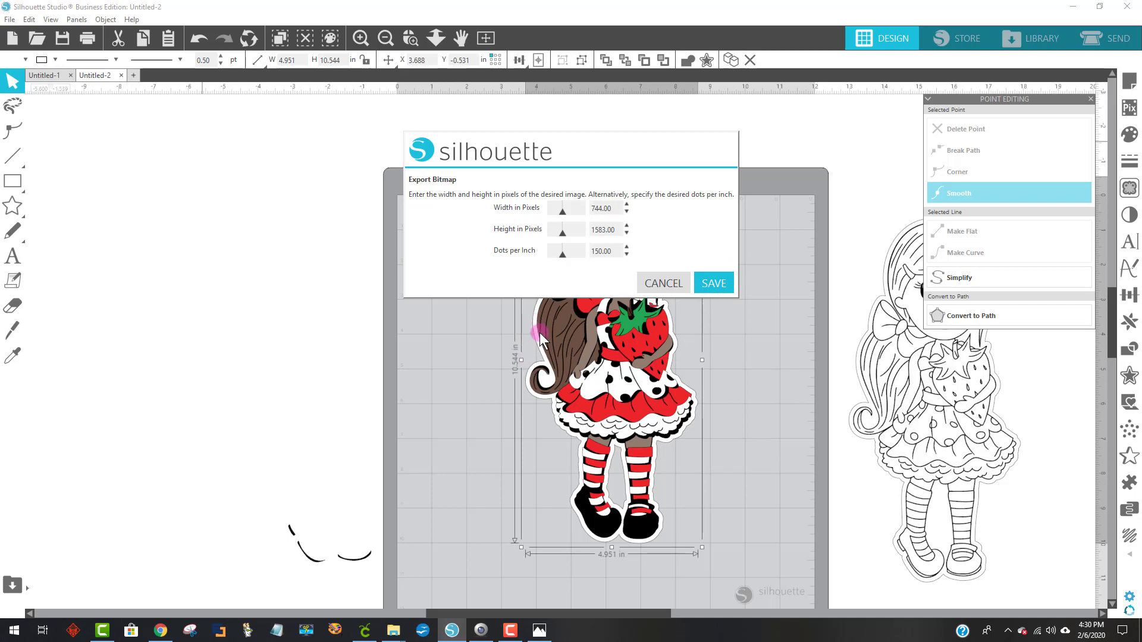
left_click(684, 284)
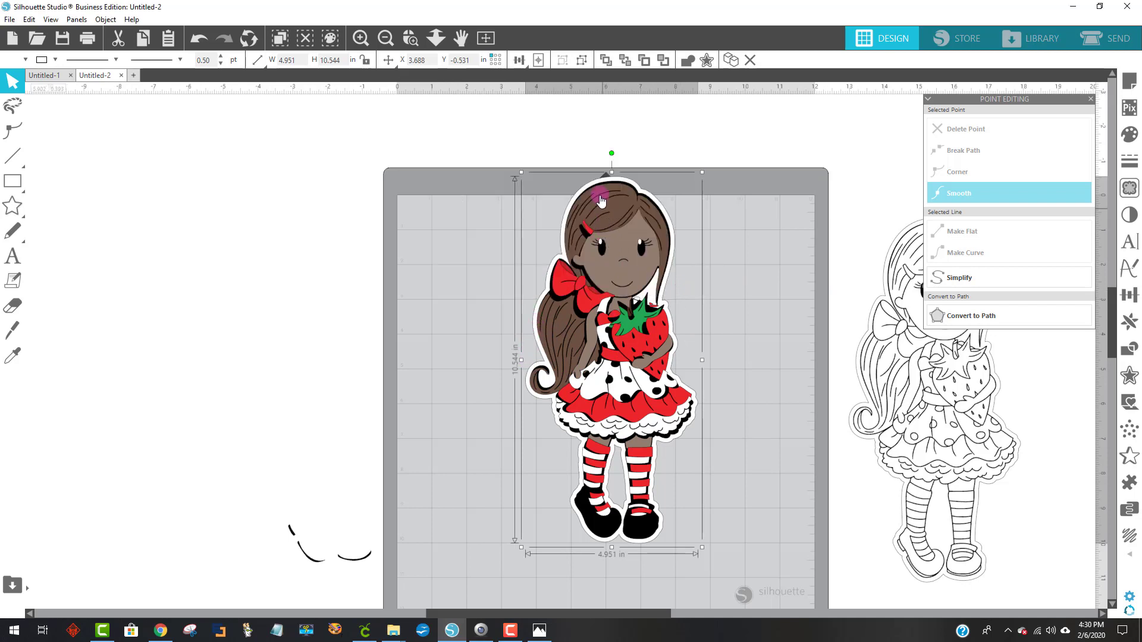
Ungroup the doll from its offset and fill only the offset with a light grey.
left_click_drag(597, 184, 597, 183)
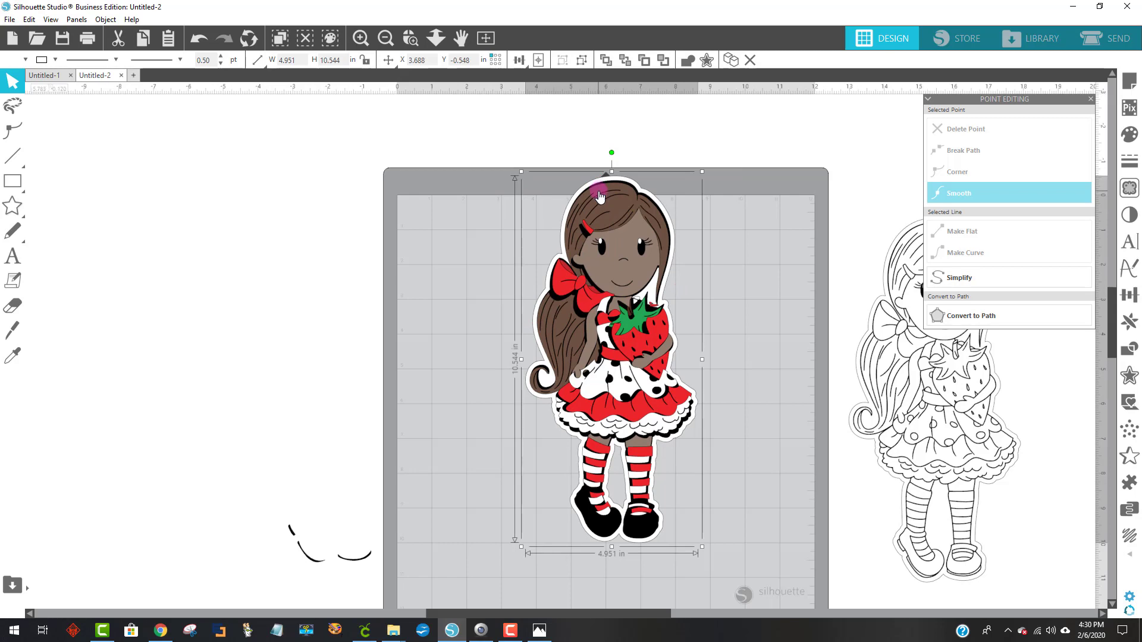
right_click(599, 195)
left_click(662, 386)
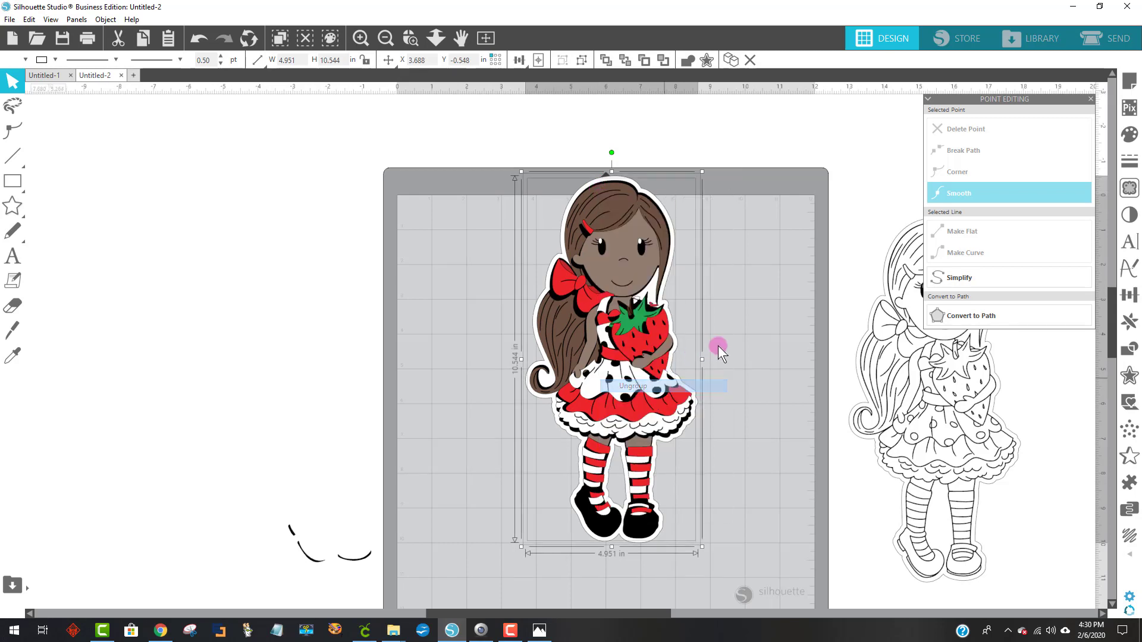
left_click(718, 345)
left_click(609, 183)
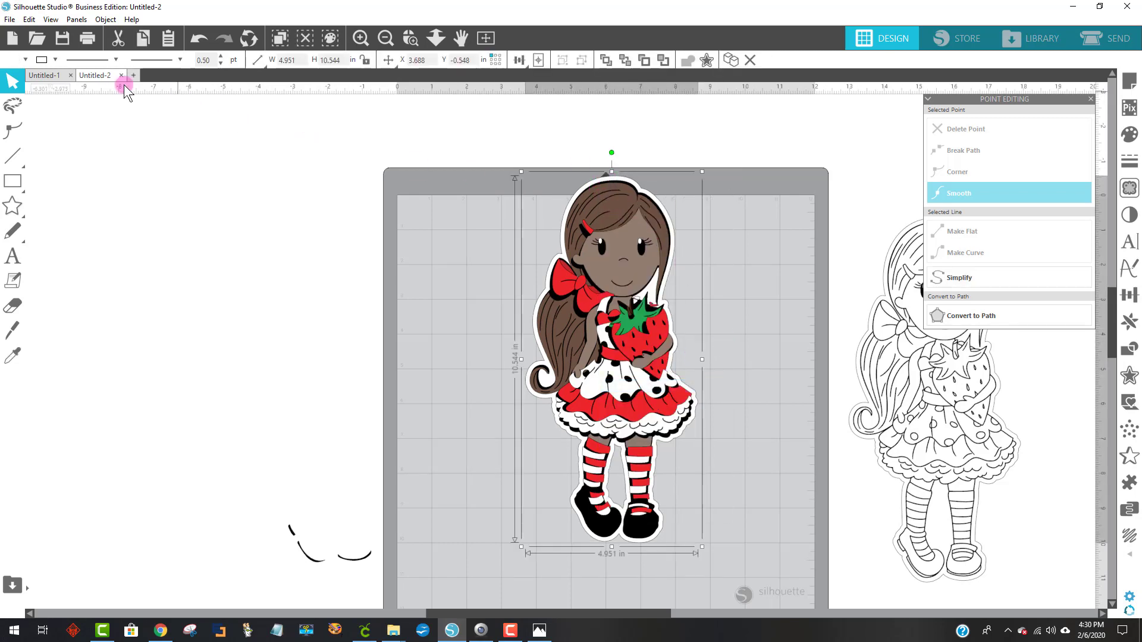
left_click(23, 60)
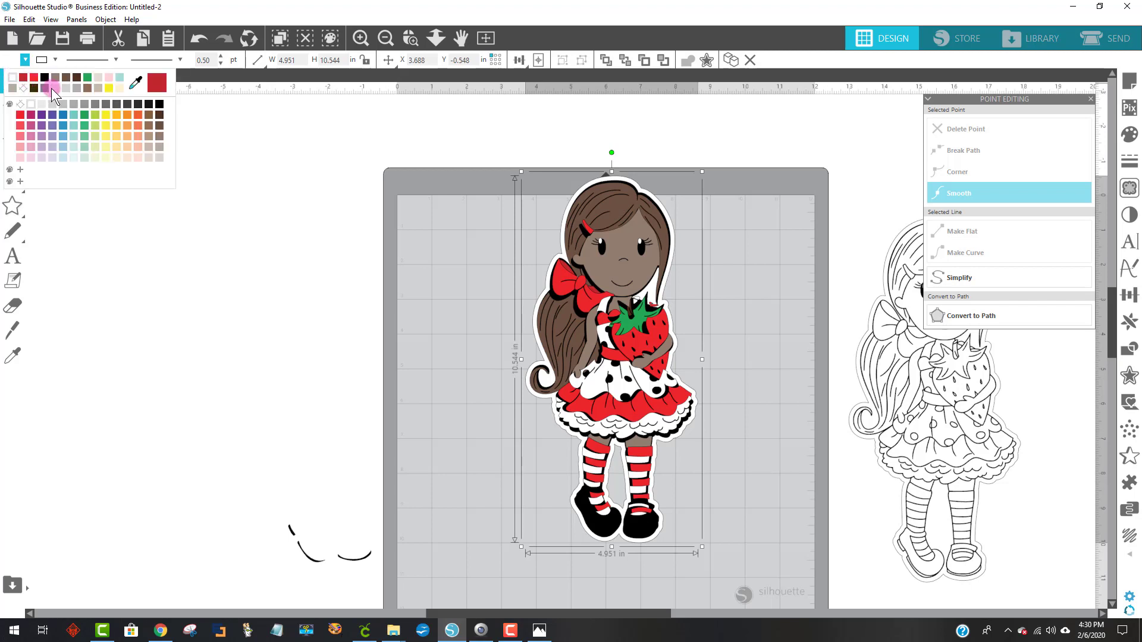
left_click(56, 91)
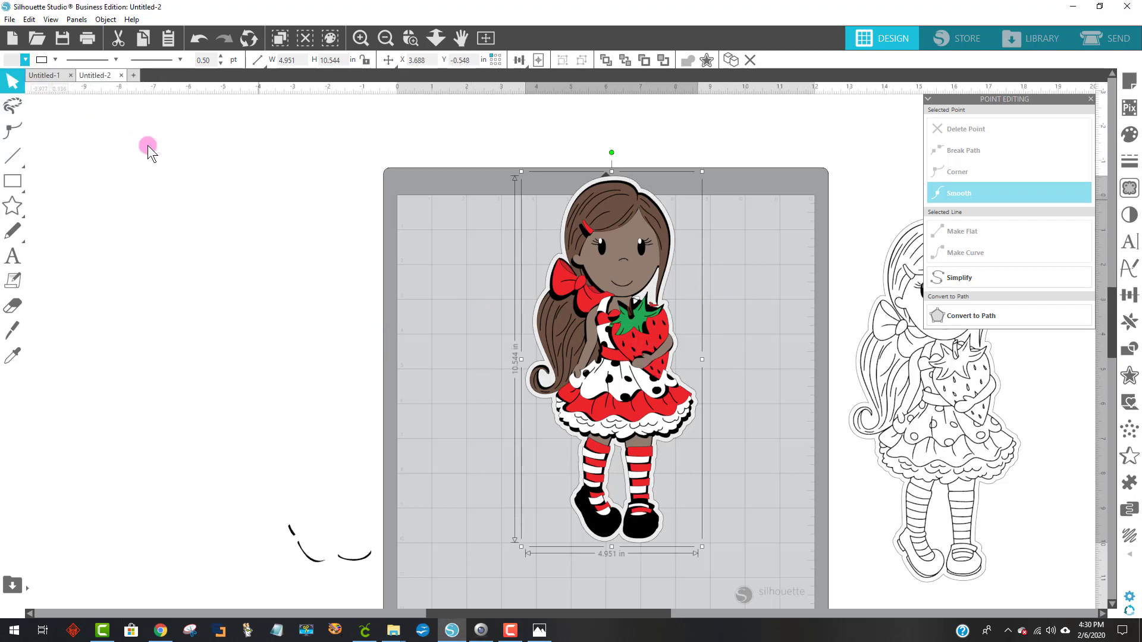
Fill the offset with the lightest grey and group it with the doll.
left_click(12, 60)
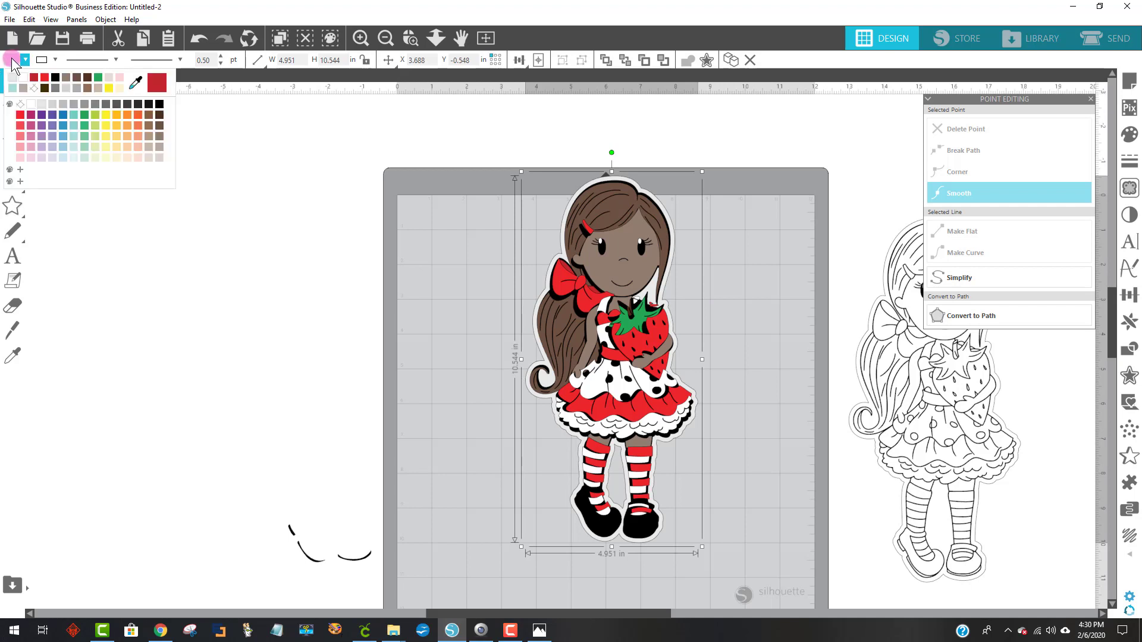
left_click(40, 104)
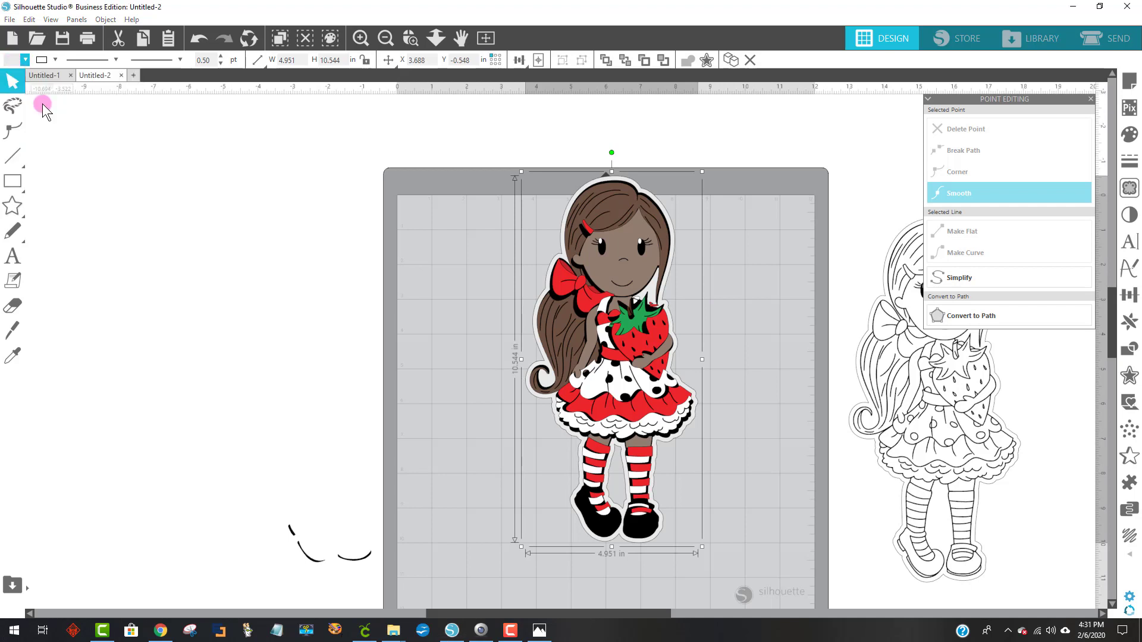
left_click_drag(503, 129, 753, 552)
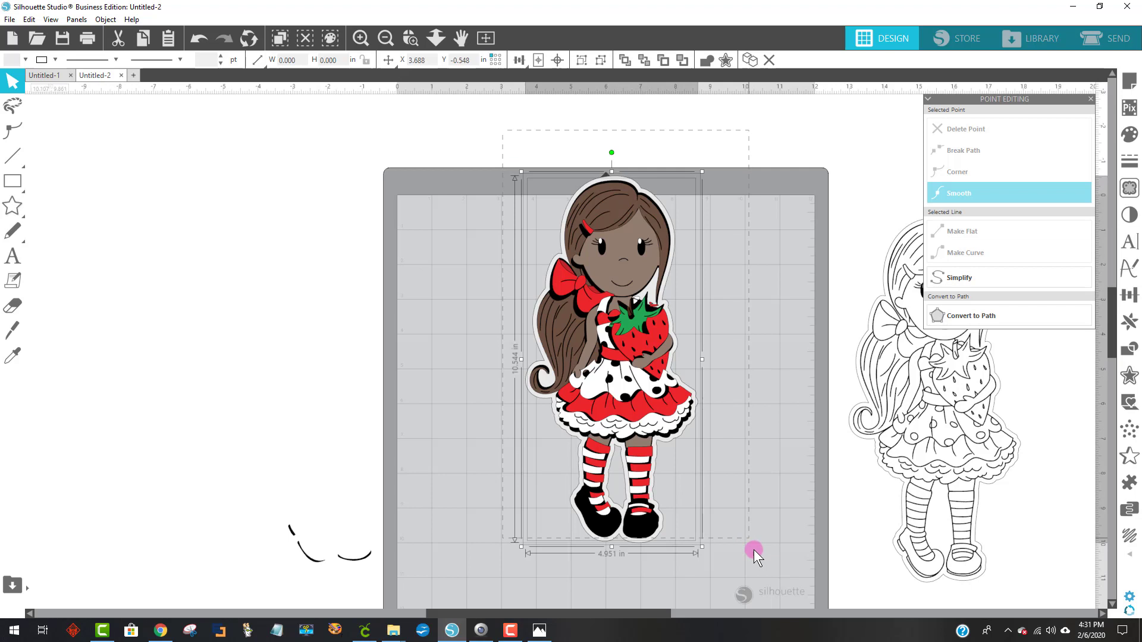
right_click(653, 524)
left_click(698, 348)
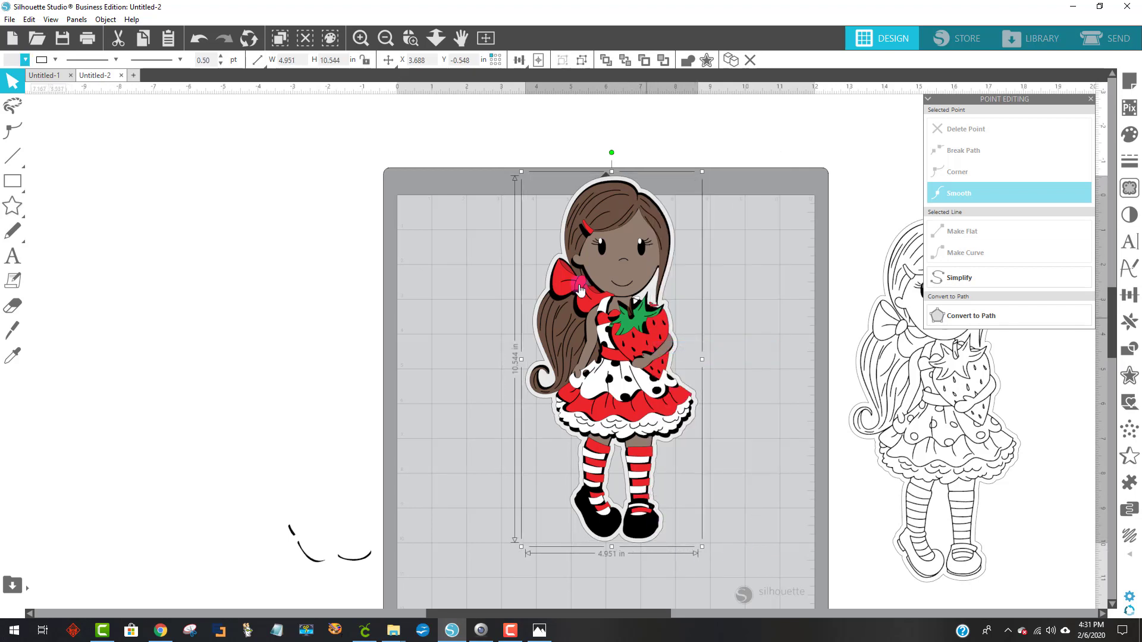
Save the selected doll group to Downloads as a JPEG named "doll with offset" at 150 dots per inch.
left_click(8, 19)
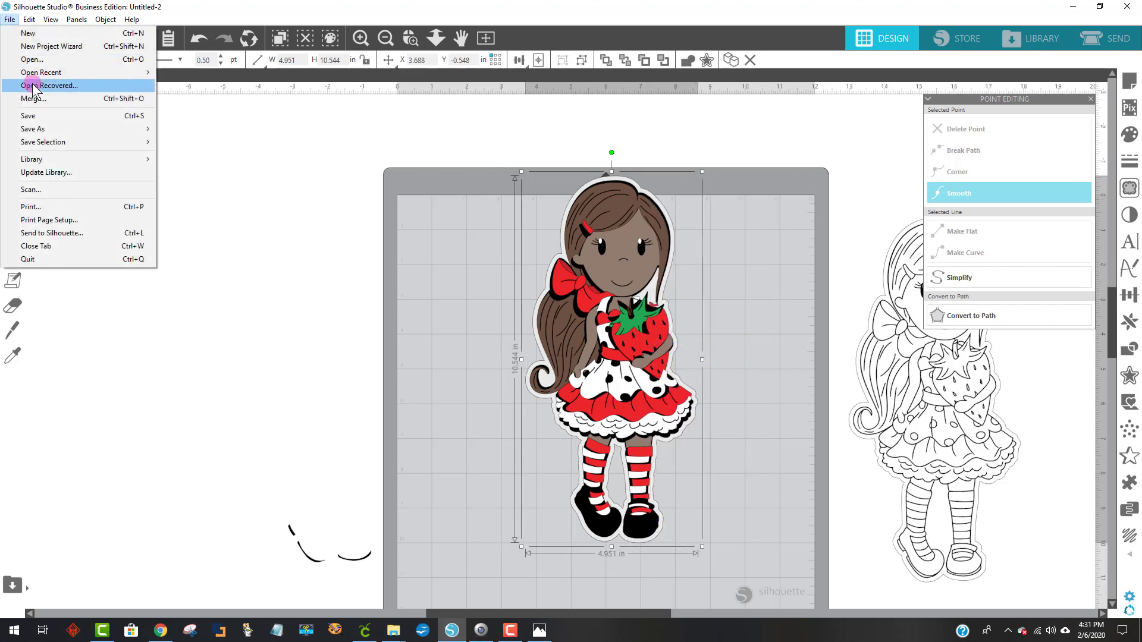
mouse_move(85, 144)
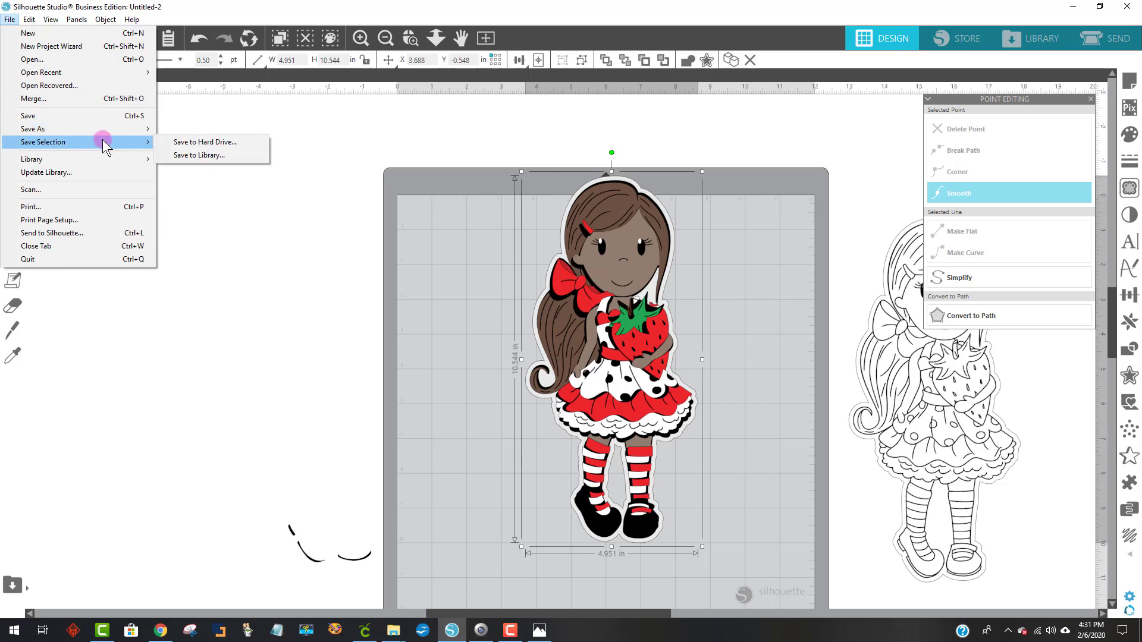
left_click(197, 143)
type("do")
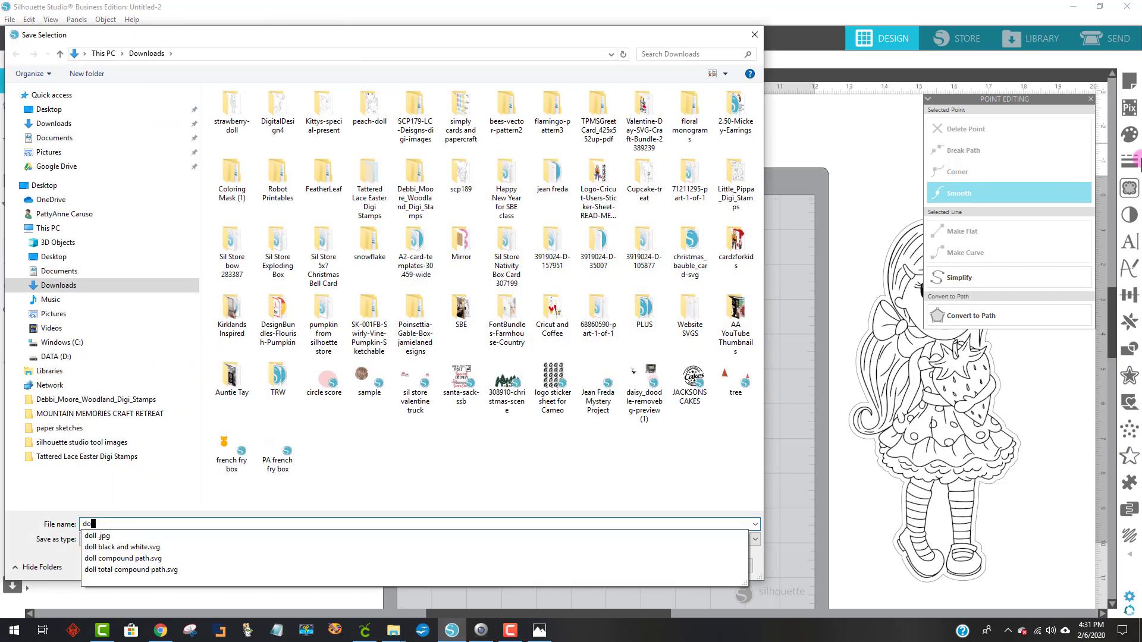
type("ll gir")
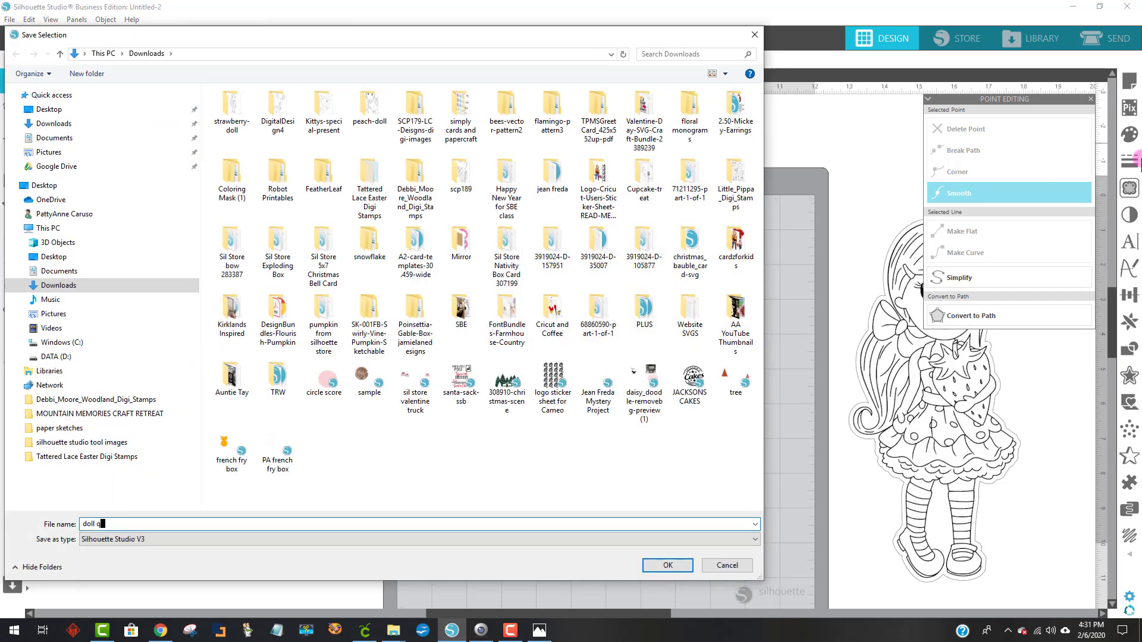
key("BackSpace")
type("with offset")
left_click(262, 539)
left_click(200, 586)
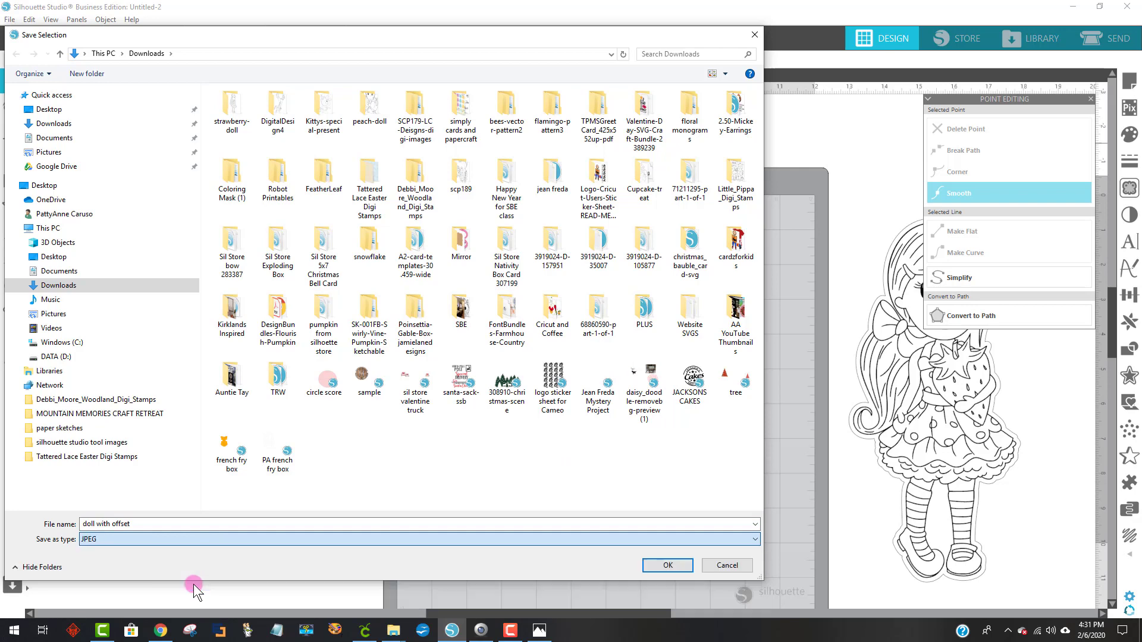
left_click(667, 565)
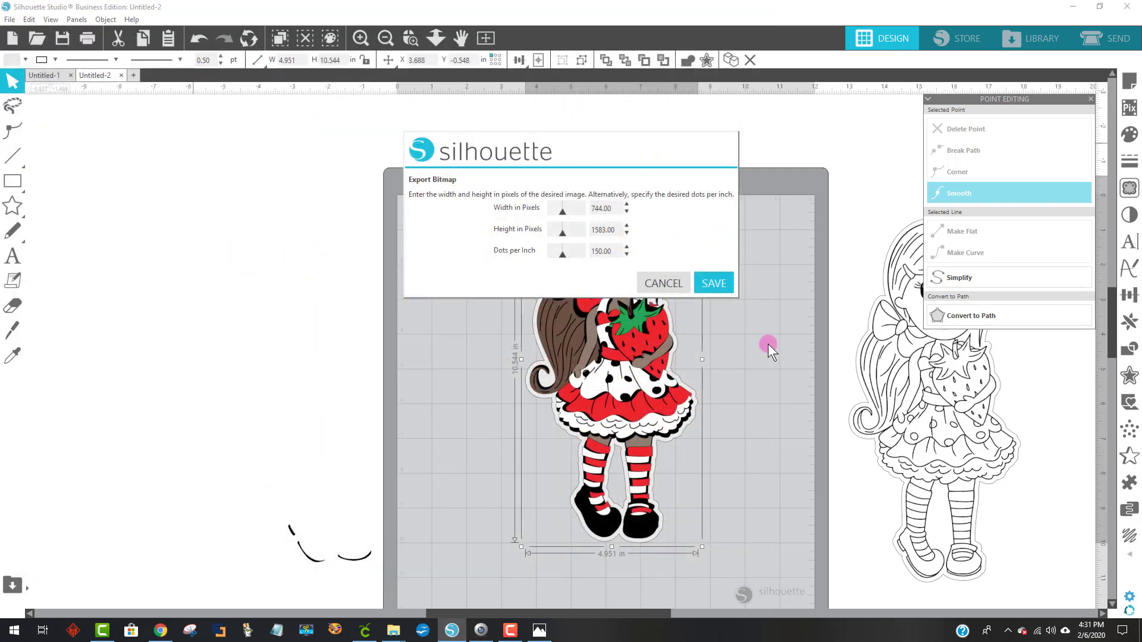
left_click(709, 282)
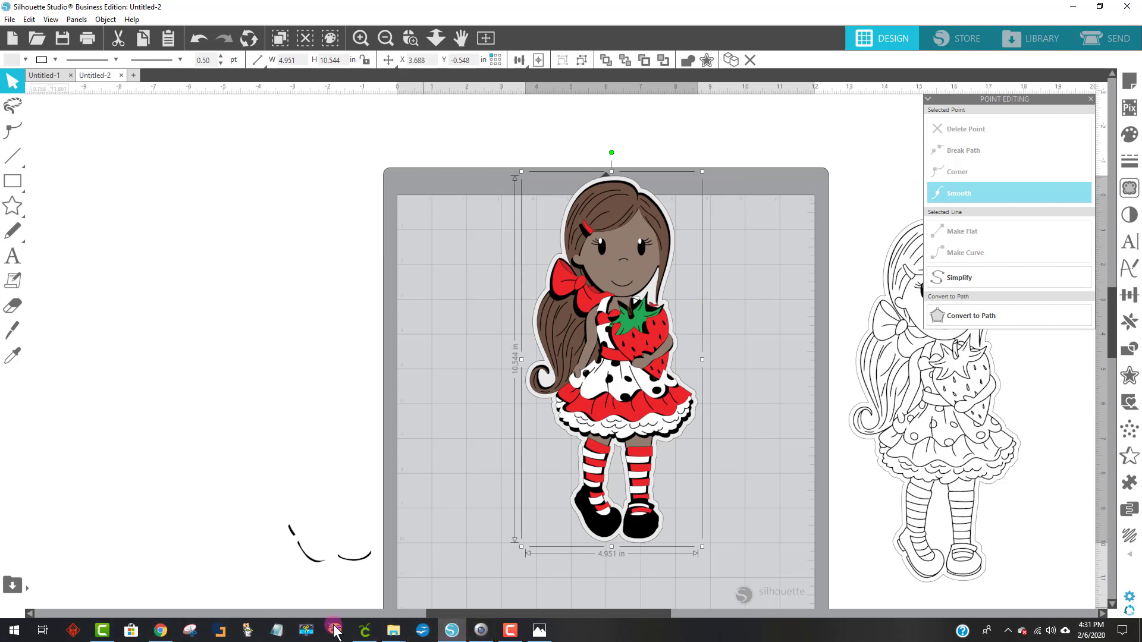
Switch to Cricut Design Space, upload the "doll with offset" image from Downloads, and set its image type to Complex.
left_click(365, 630)
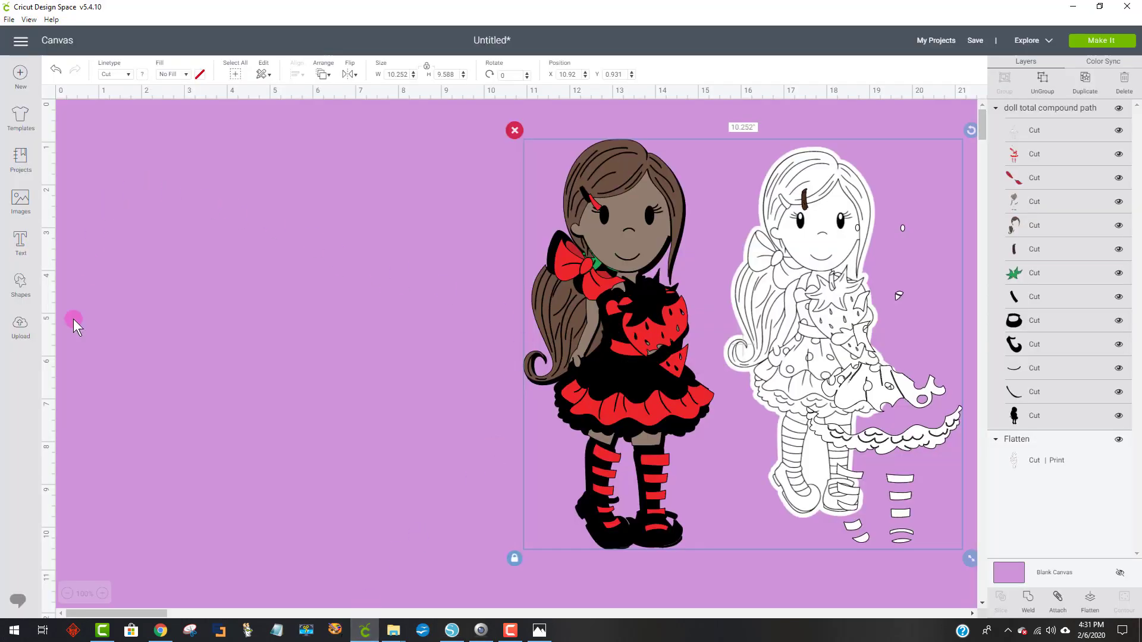
left_click(20, 331)
left_click(297, 305)
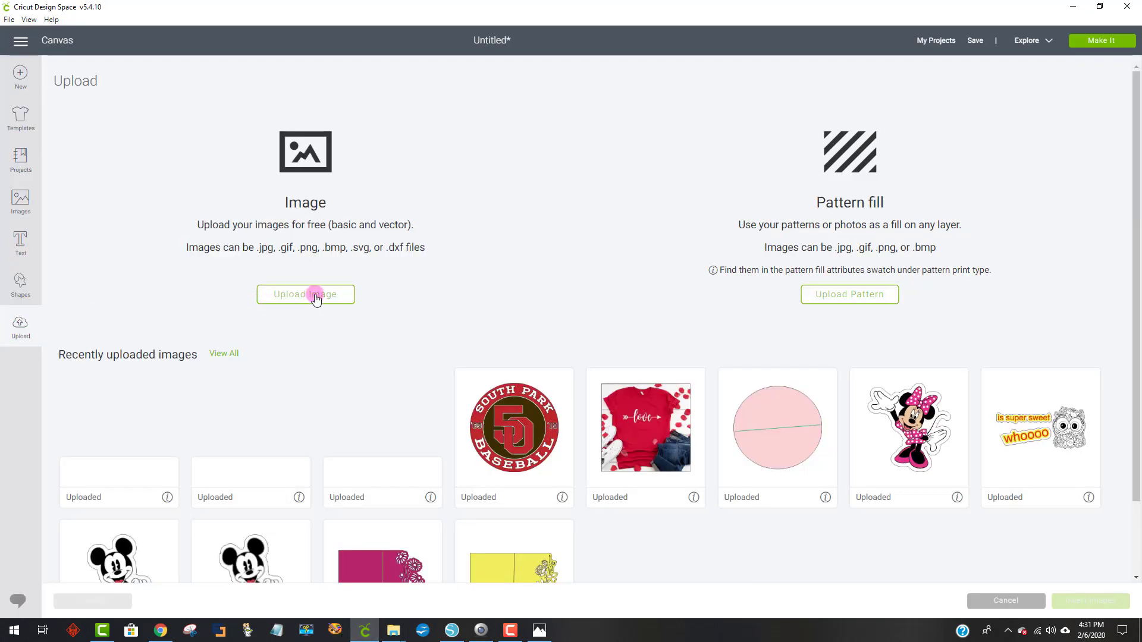
left_click(592, 318)
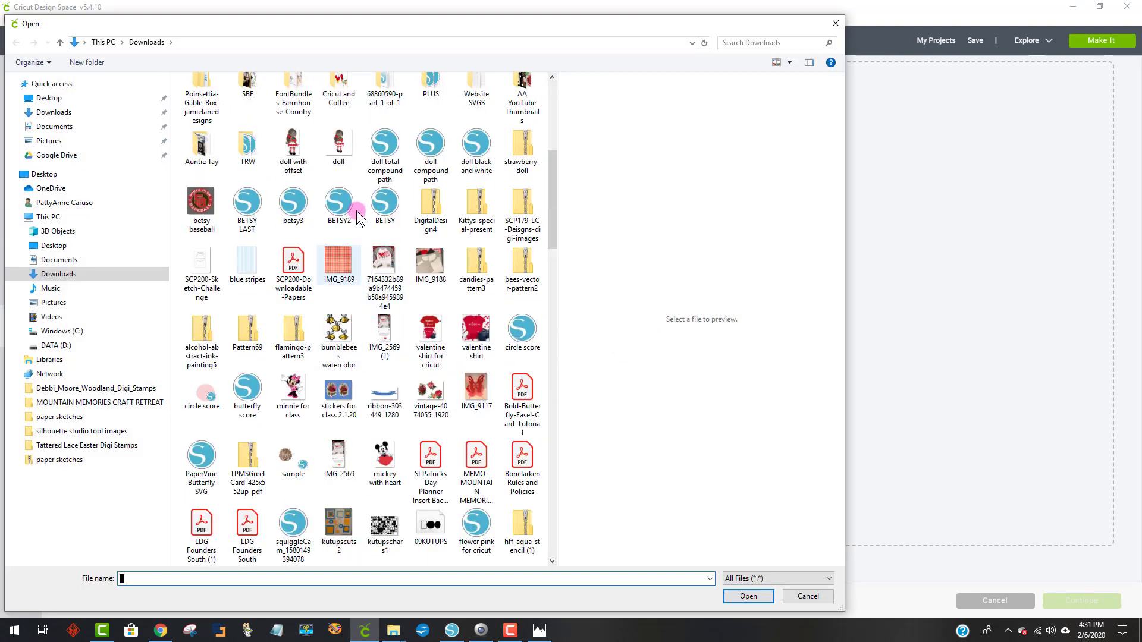
left_click(293, 147)
left_click(741, 596)
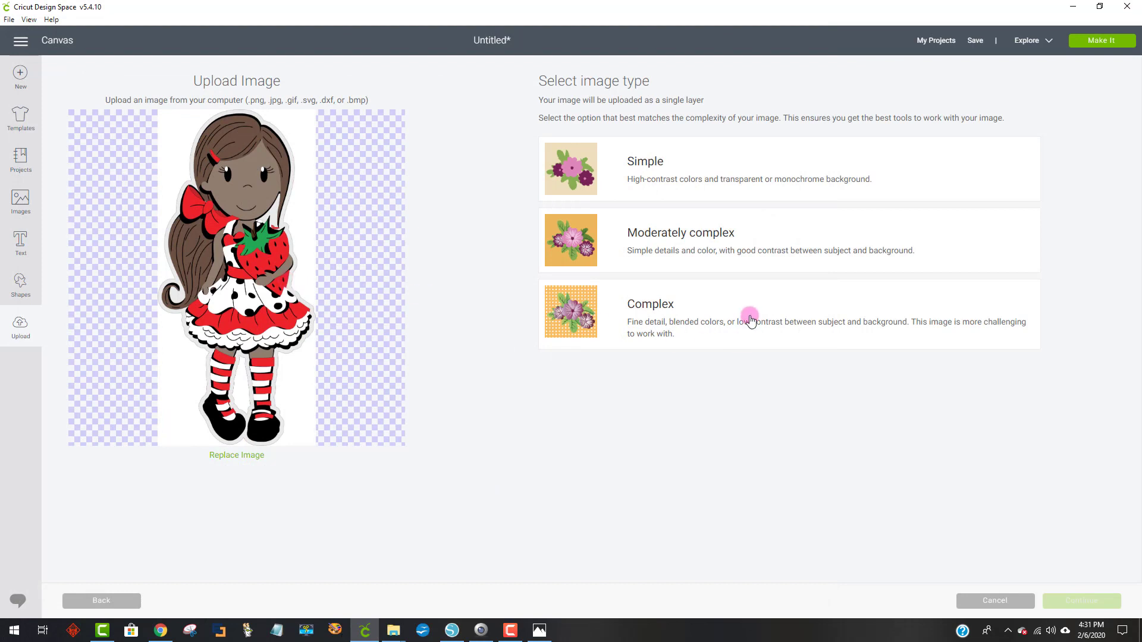
left_click(750, 321)
left_click(1073, 605)
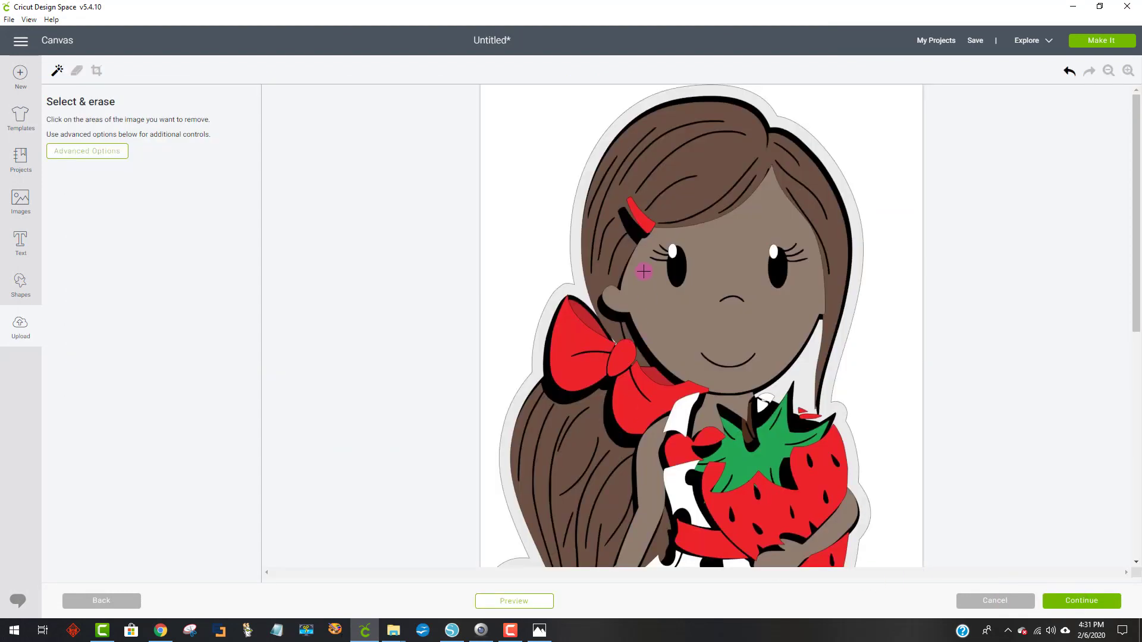
Erase the white background on both sides of the doll and between its legs, keeping the grey offset.
left_click(549, 142)
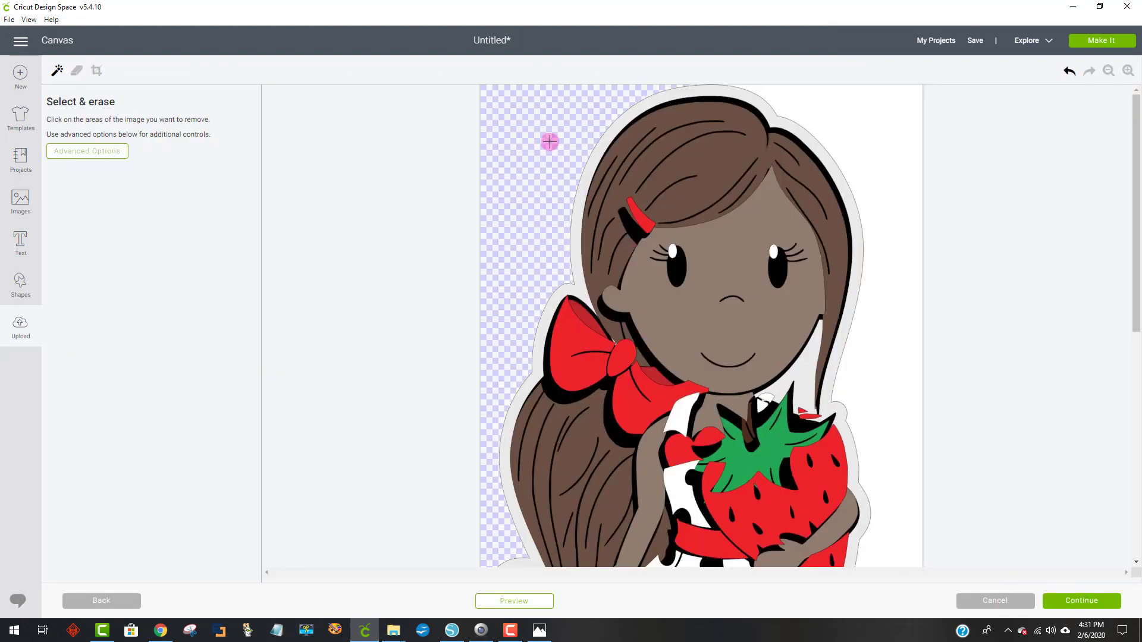
left_click(844, 107)
scroll(895, 505, "down", 5)
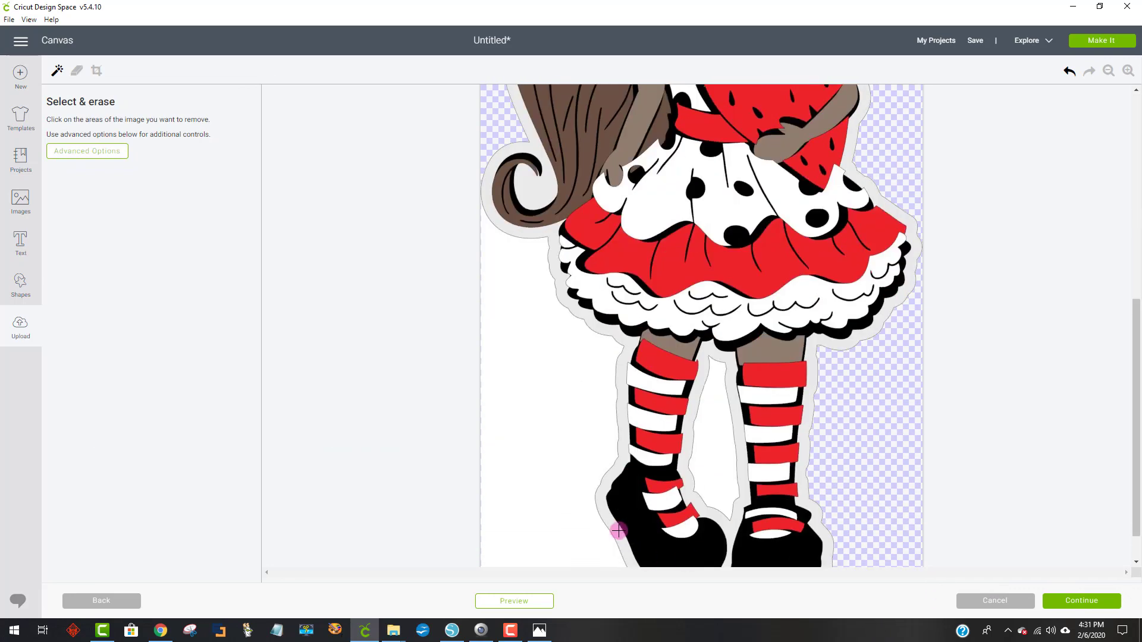
left_click(585, 500)
scroll(719, 546, "up", 3)
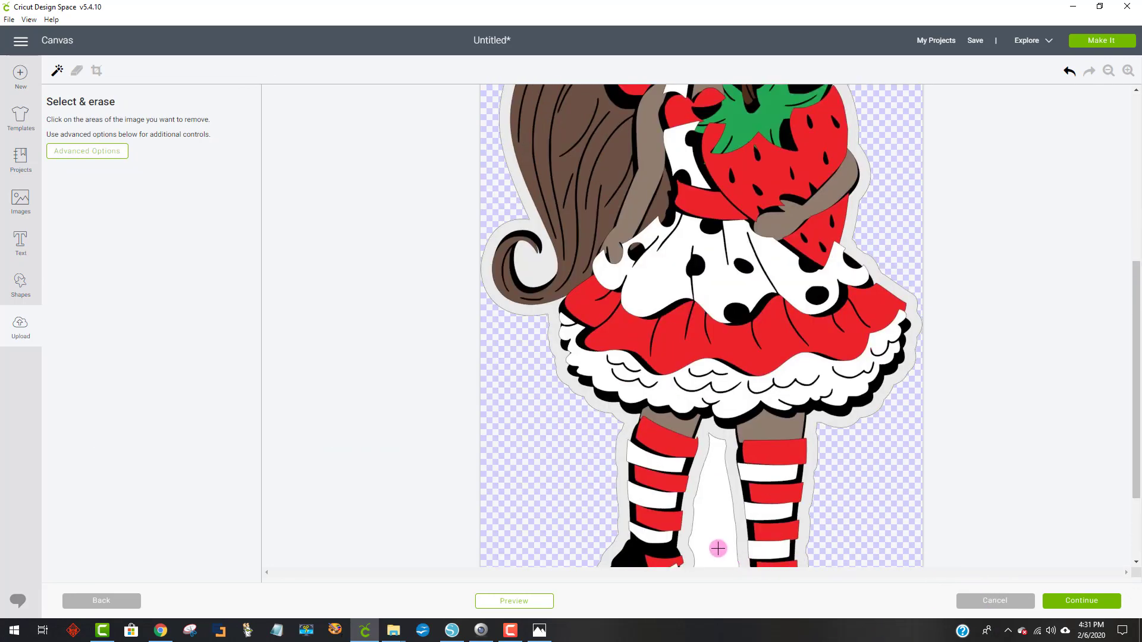
scroll(895, 550, "up", 5)
scroll(919, 523, "up", 2)
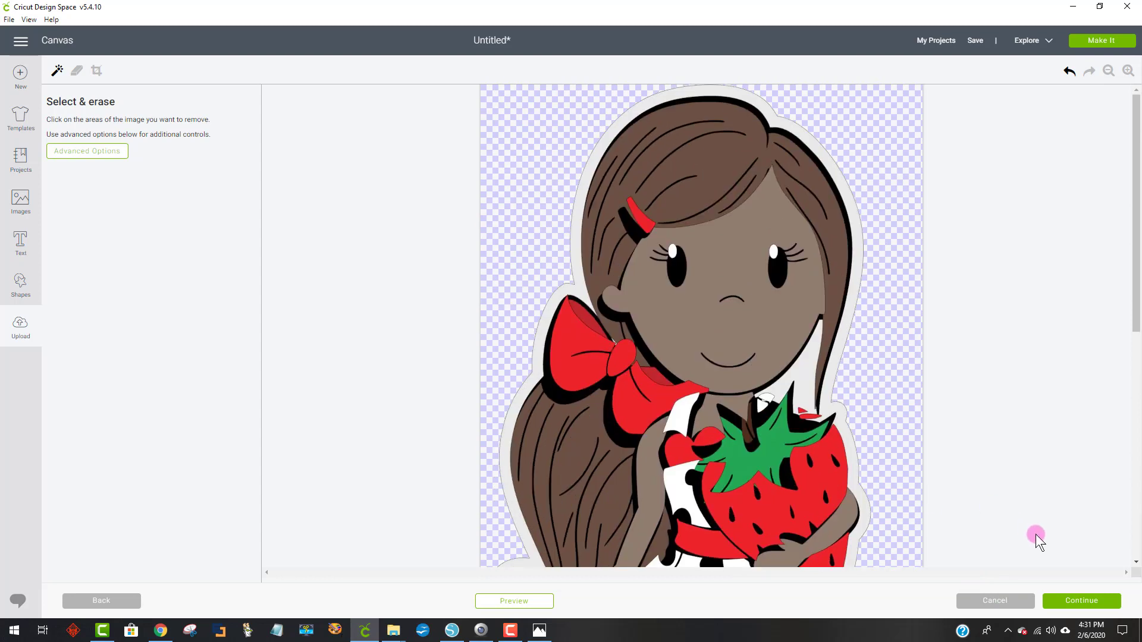
Save the cleaned "doll with offset" as a Print Then Cut image and insert it on the canvas.
left_click(1096, 602)
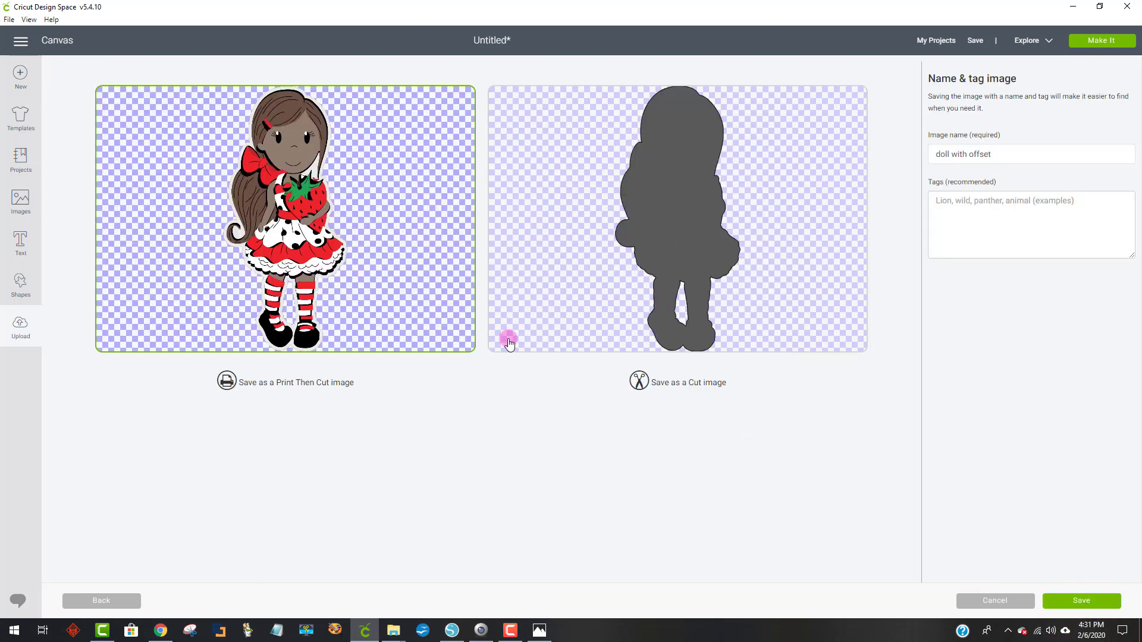
left_click(1088, 602)
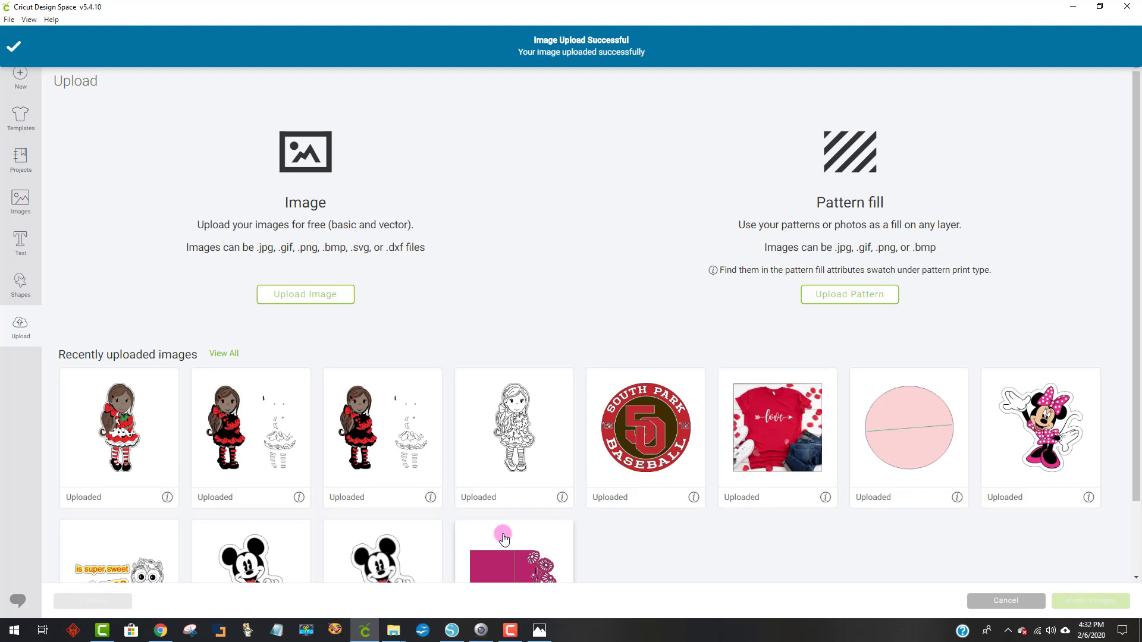
left_click(89, 466)
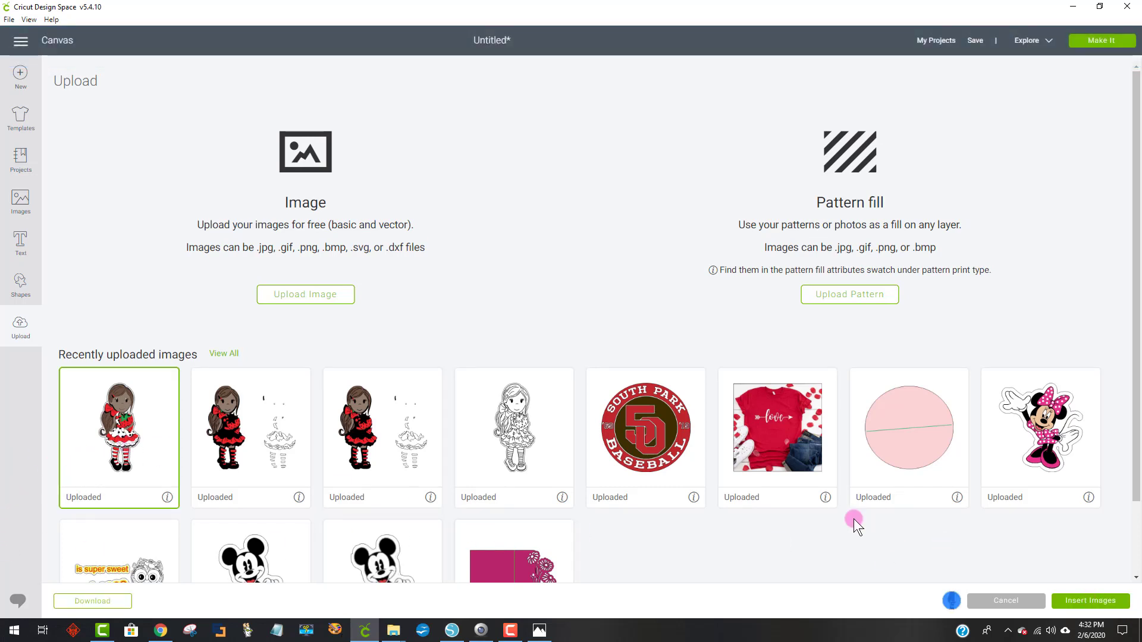
left_click(1090, 601)
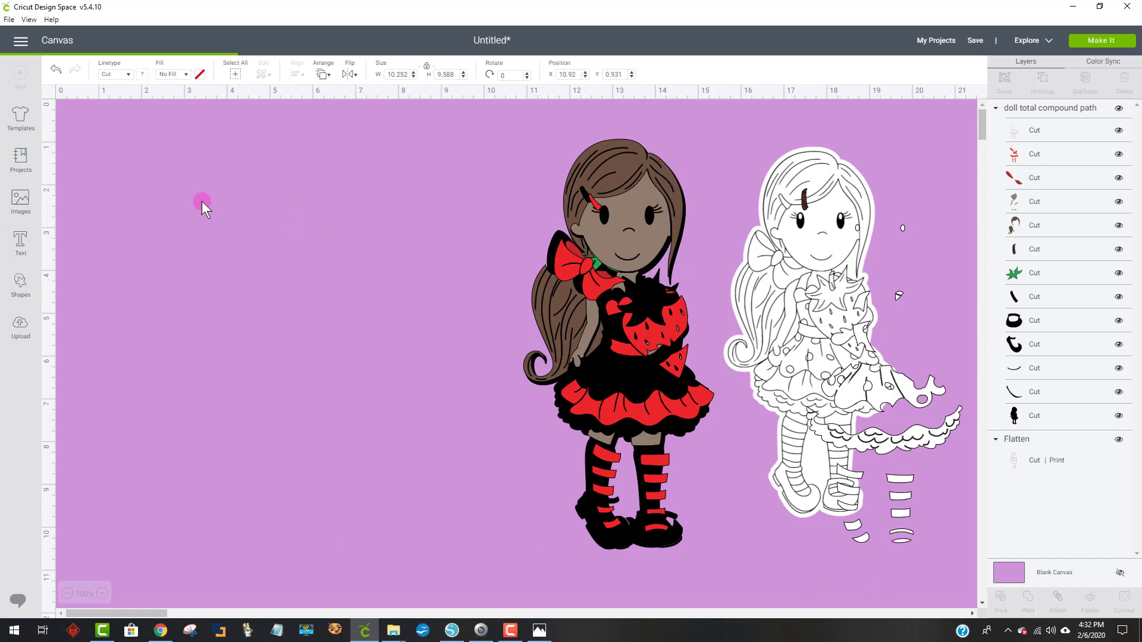
Position the inserted doll in the empty canvas area, then shift the layered doll group over beside it and back away.
left_click_drag(309, 444, 321, 337)
left_click(388, 370)
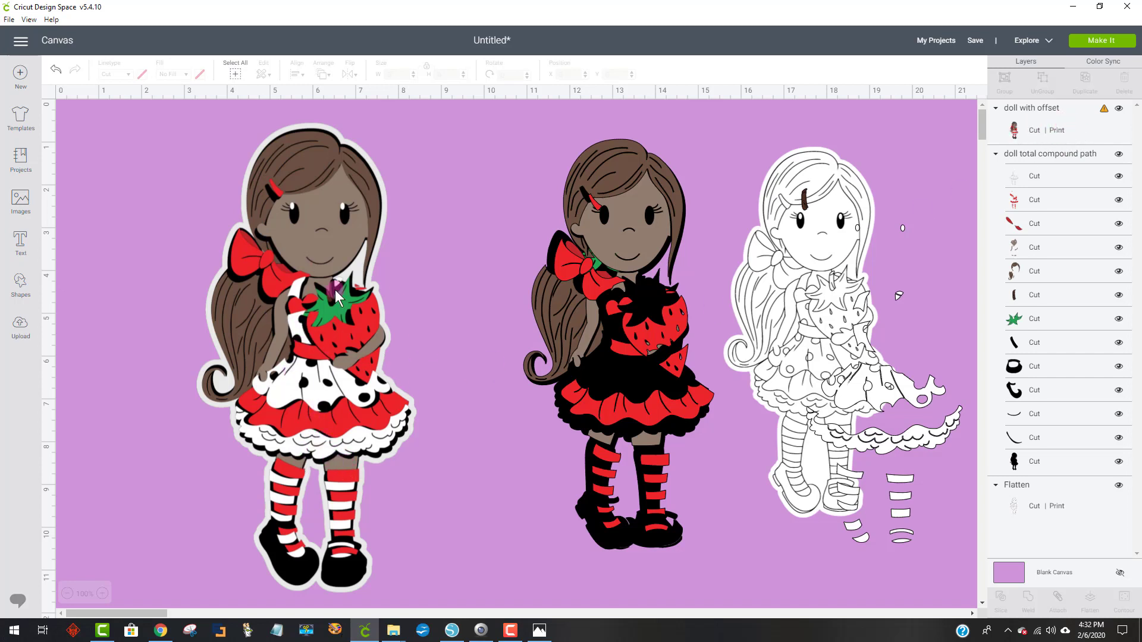
mouse_move(344, 432)
left_mouse_down()
mouse_move(366, 402)
mouse_move(344, 440)
mouse_move(348, 426)
left_mouse_up()
left_click(479, 311)
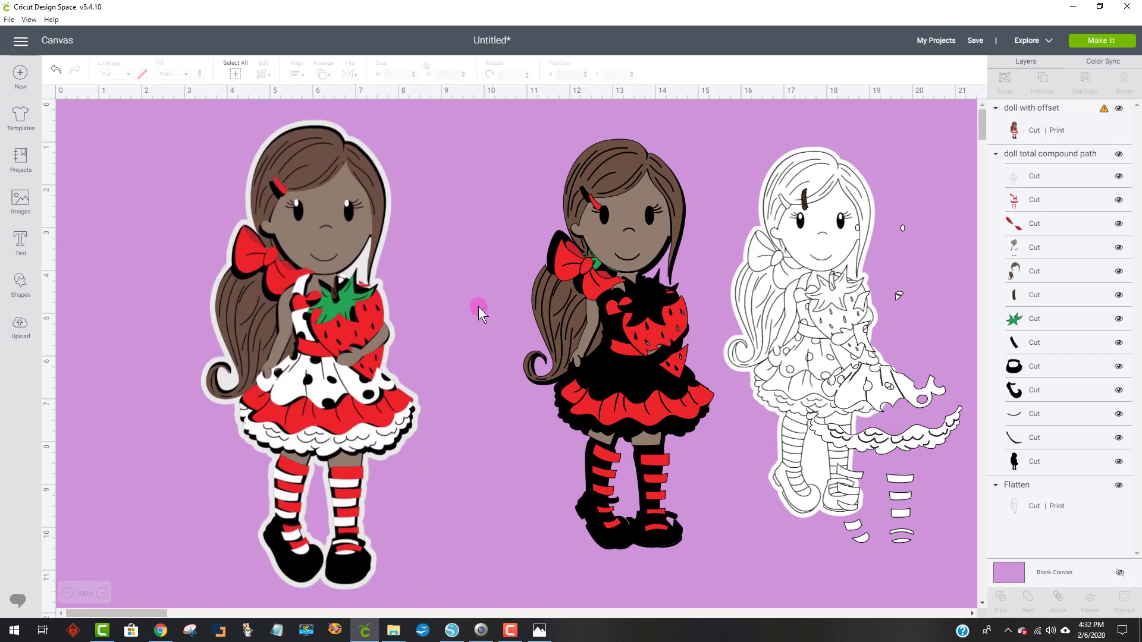
left_click_drag(631, 349, 161, 313)
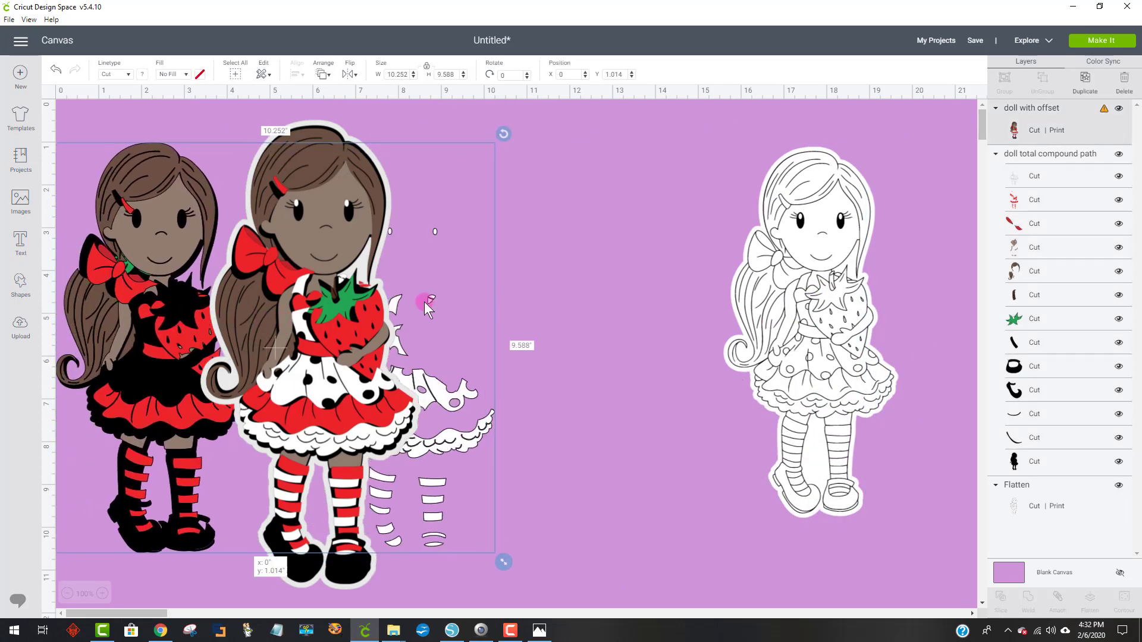
left_click_drag(424, 301, 637, 321)
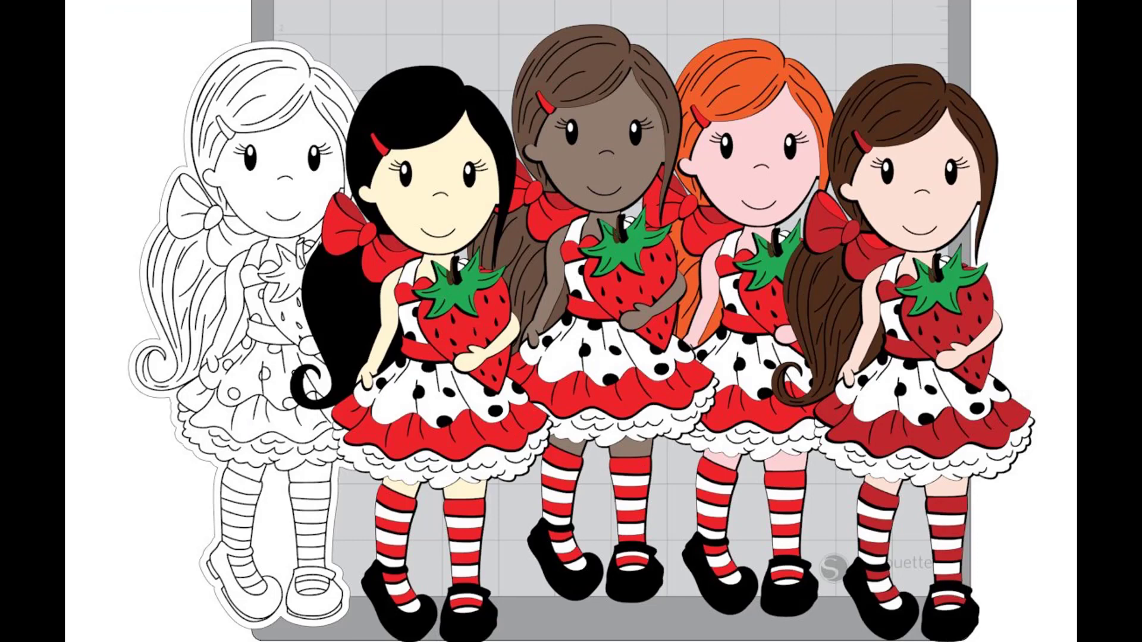